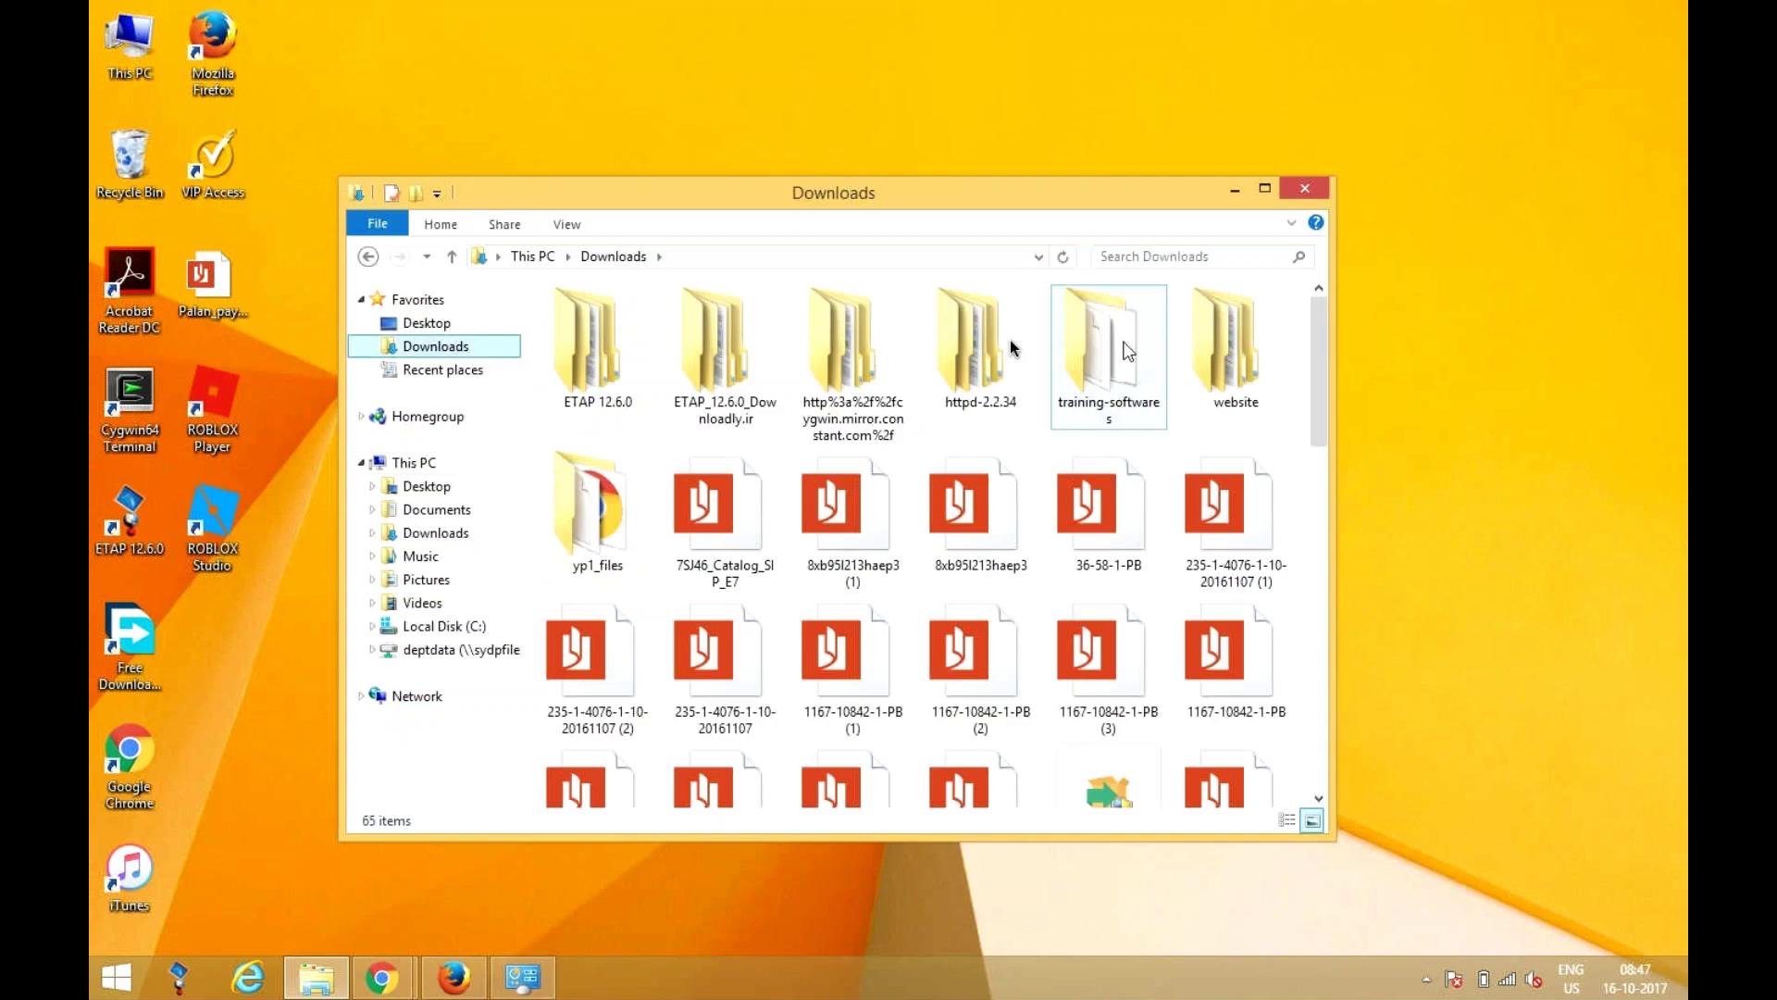
# - Delete the crx-quickstart folder inside training-softwares, sending it to the Recycle Bin
pyautogui.doubleClick(1127, 350)
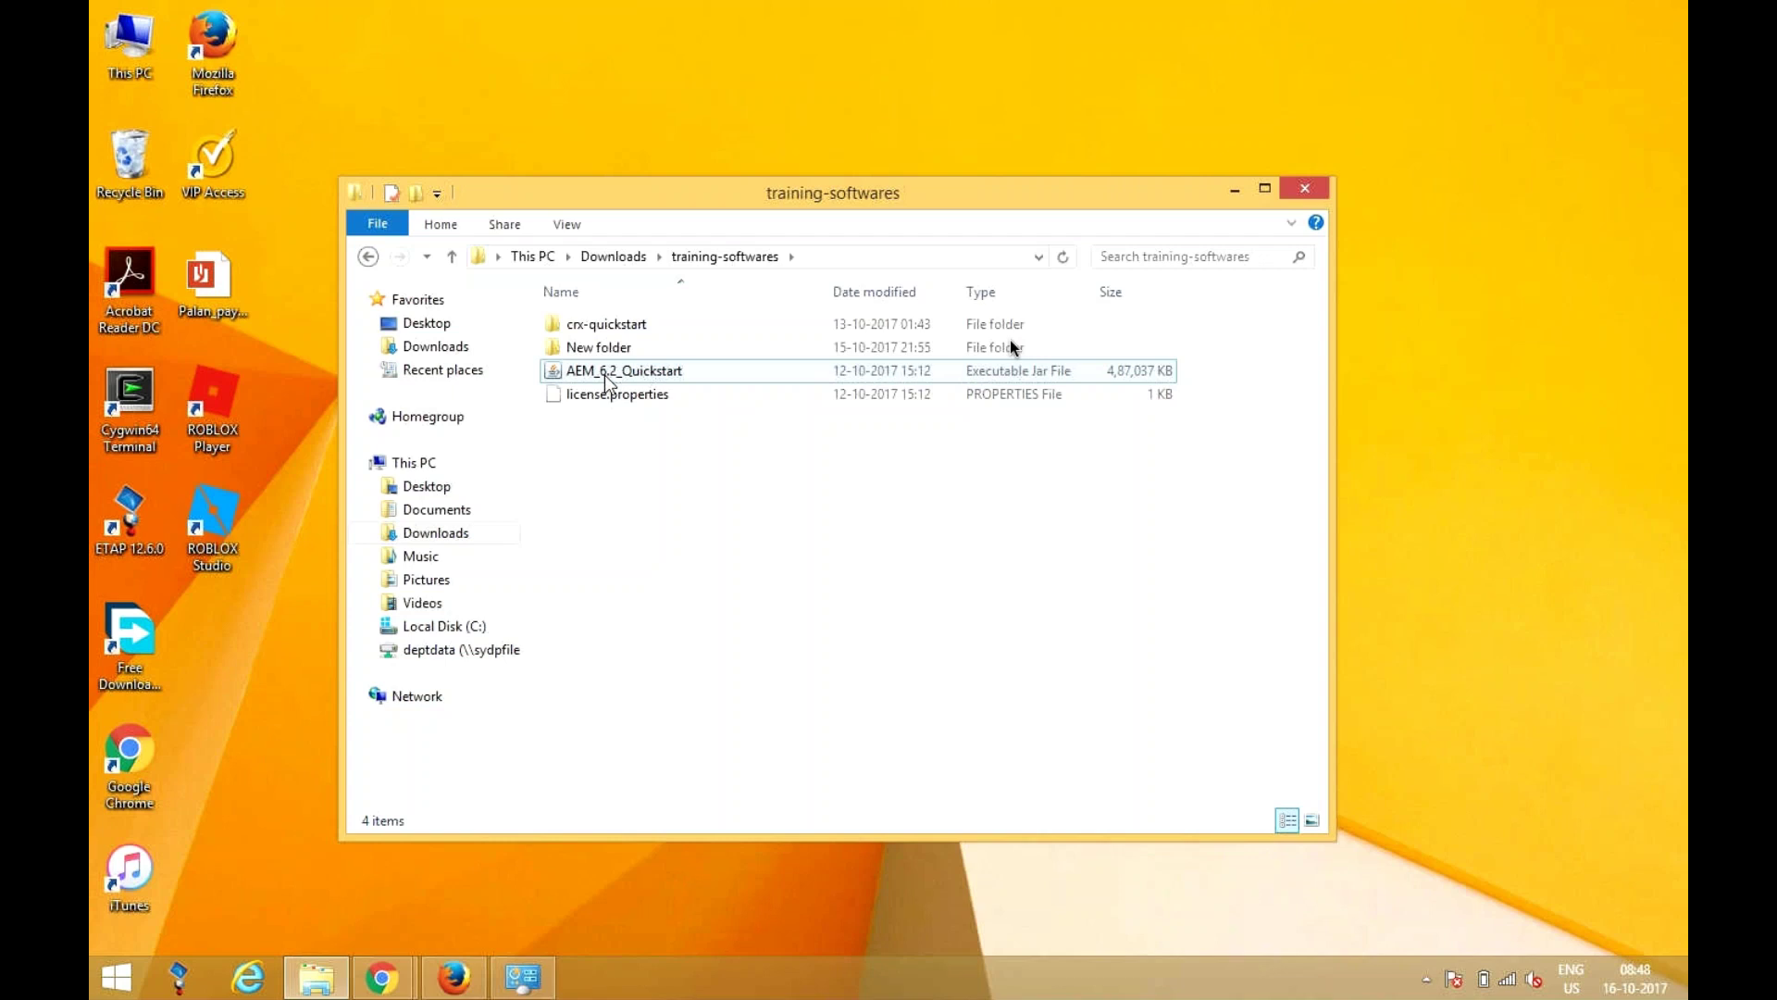
pyautogui.rightClick(601, 325)
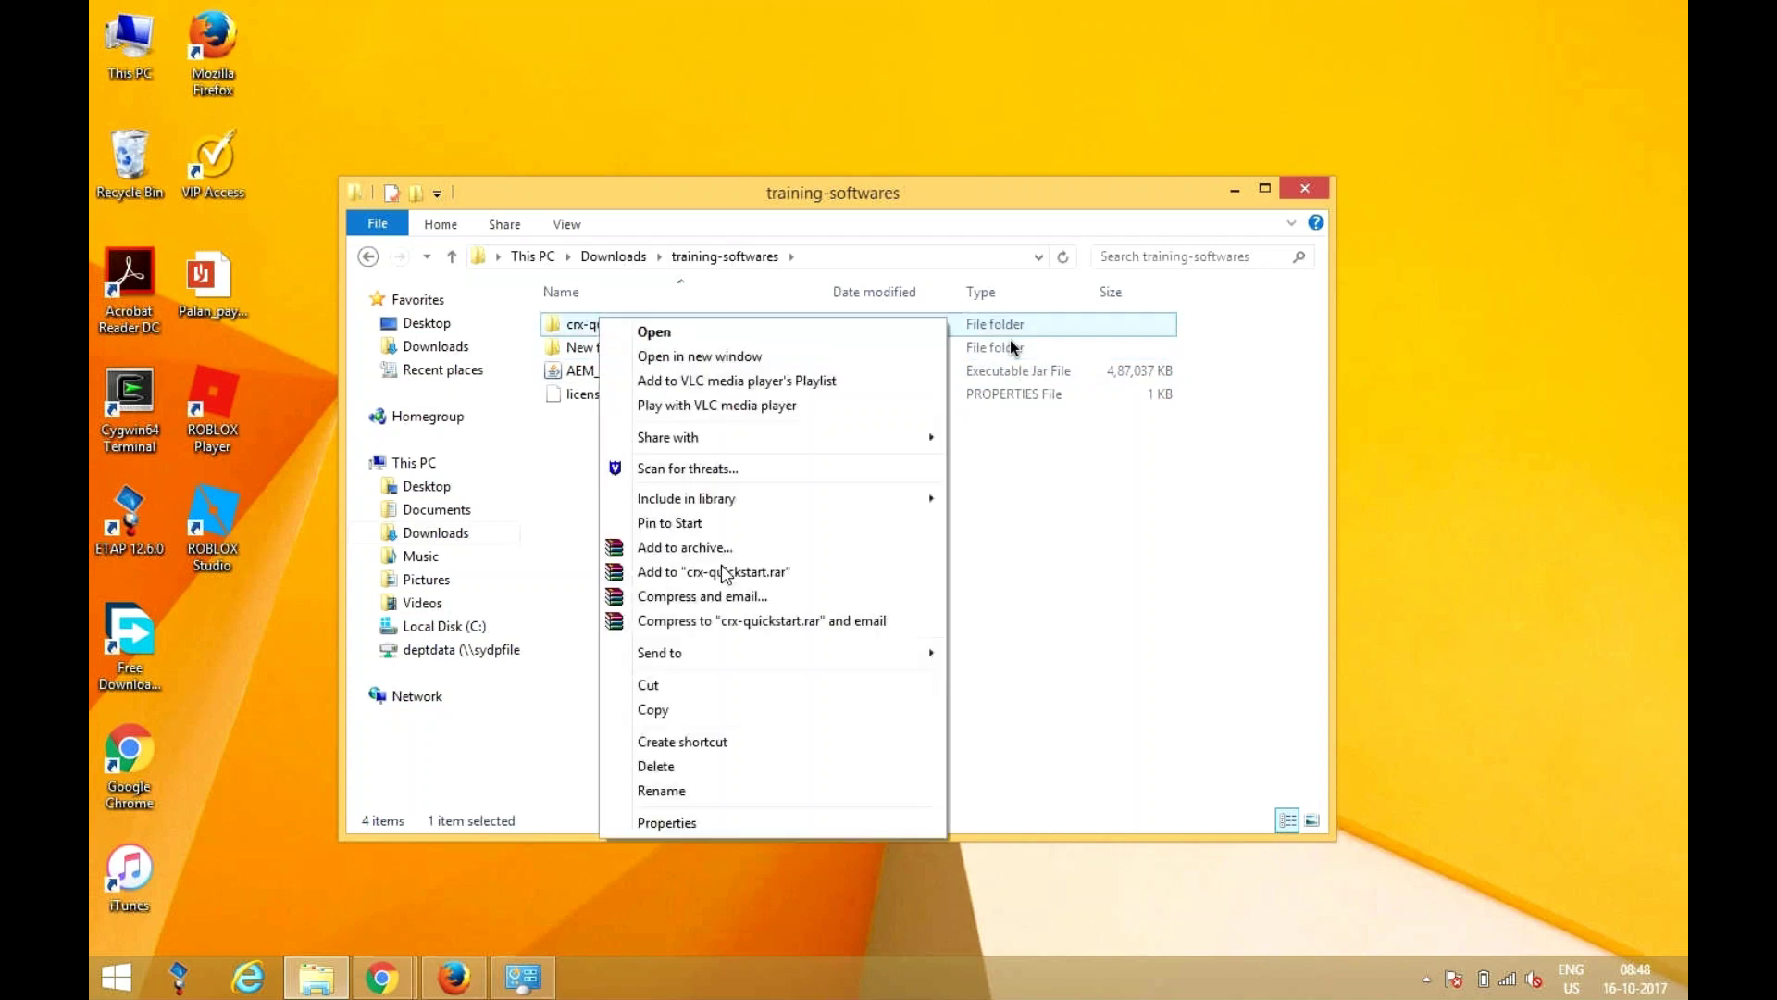
pyautogui.click(727, 789)
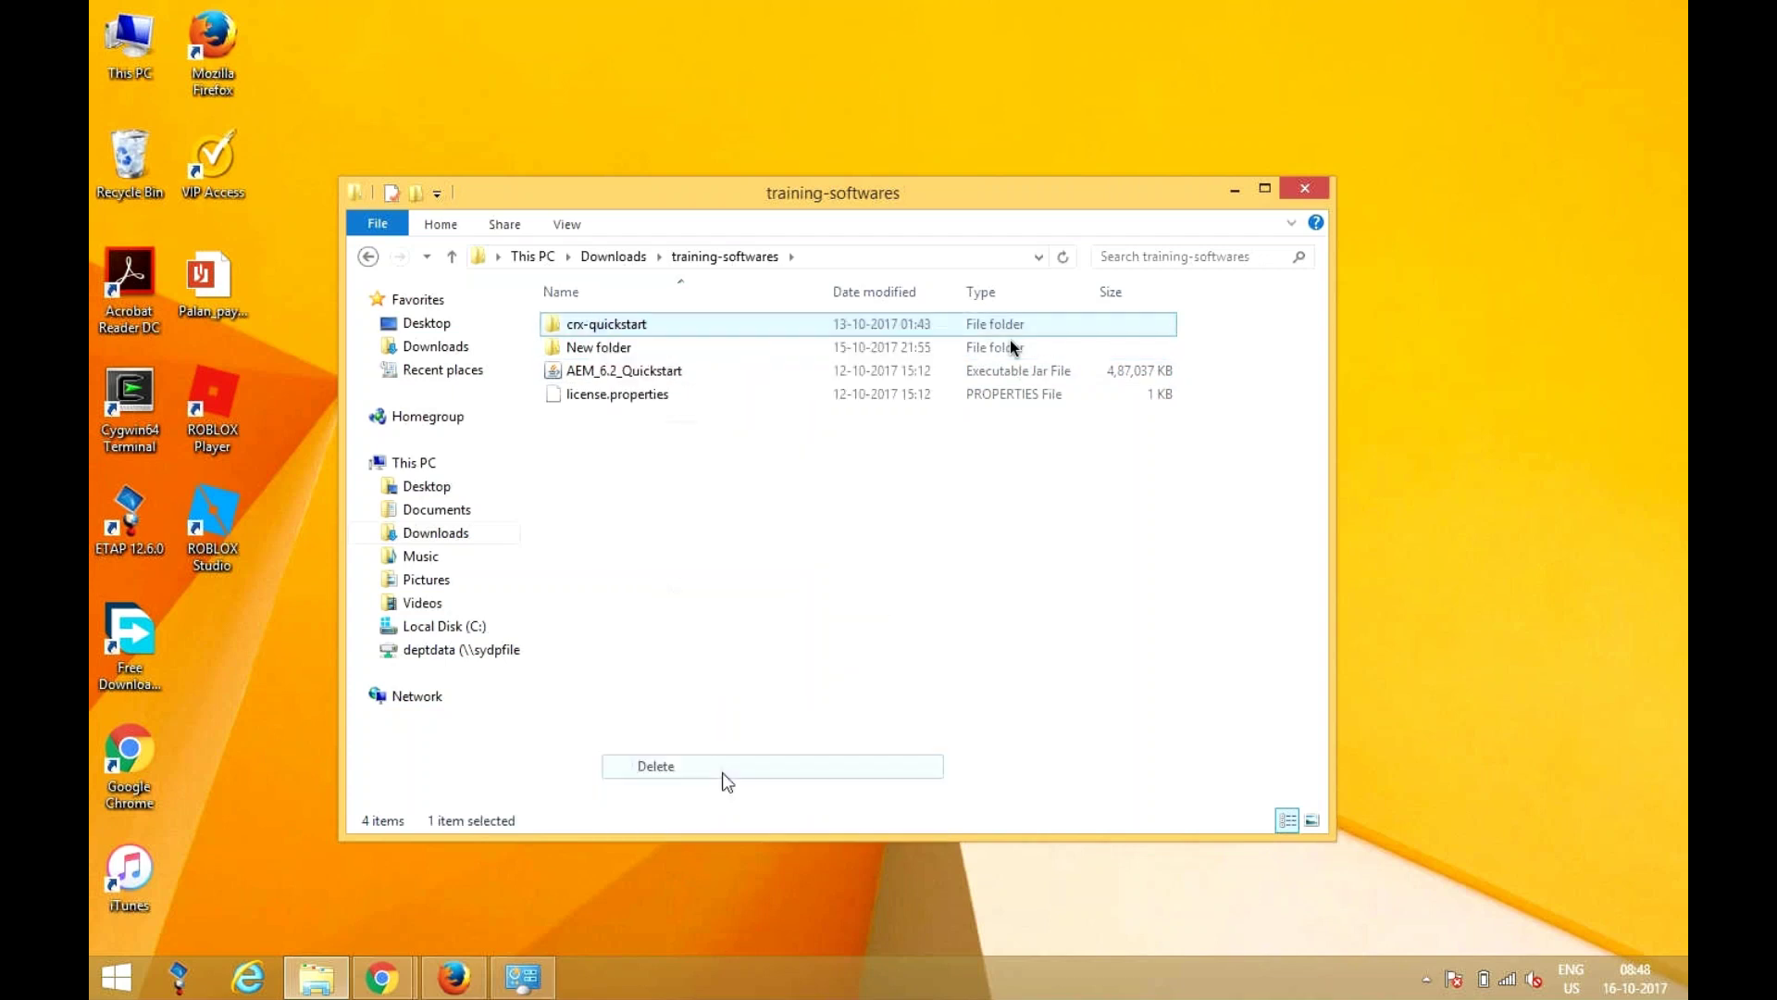
pyautogui.press('Delete')
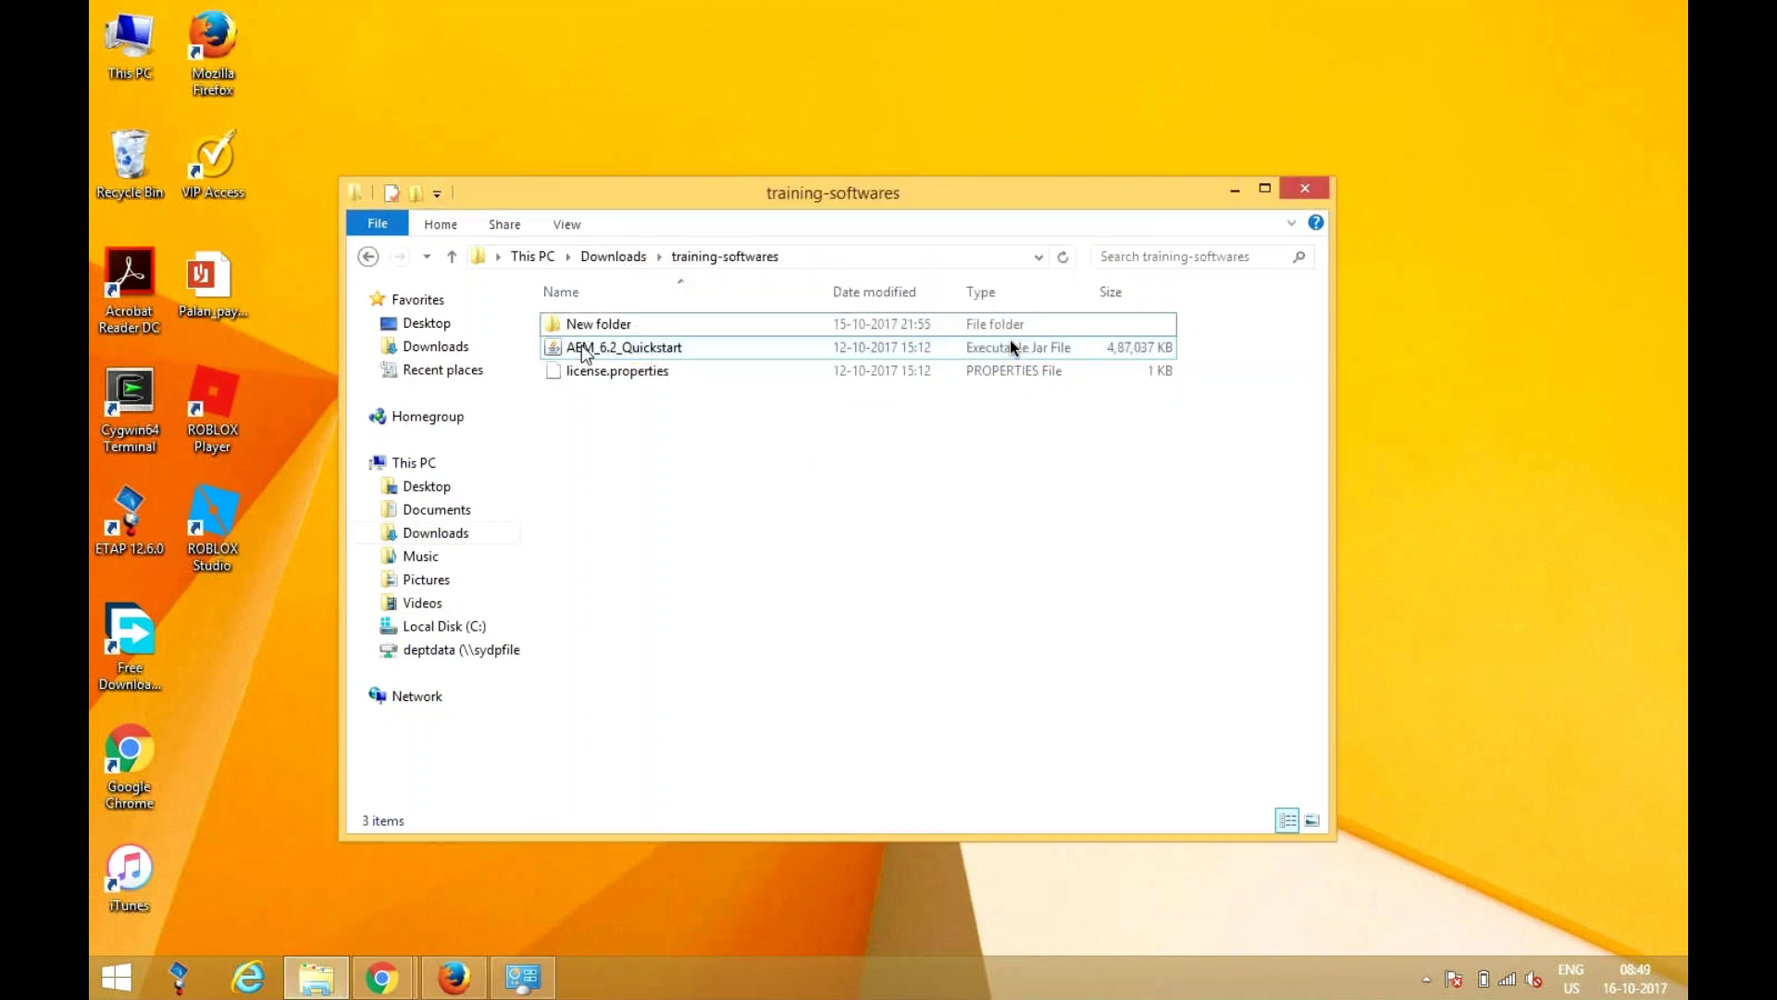
# - Look inside New folder, then return to training-softwares
pyautogui.click(589, 326)
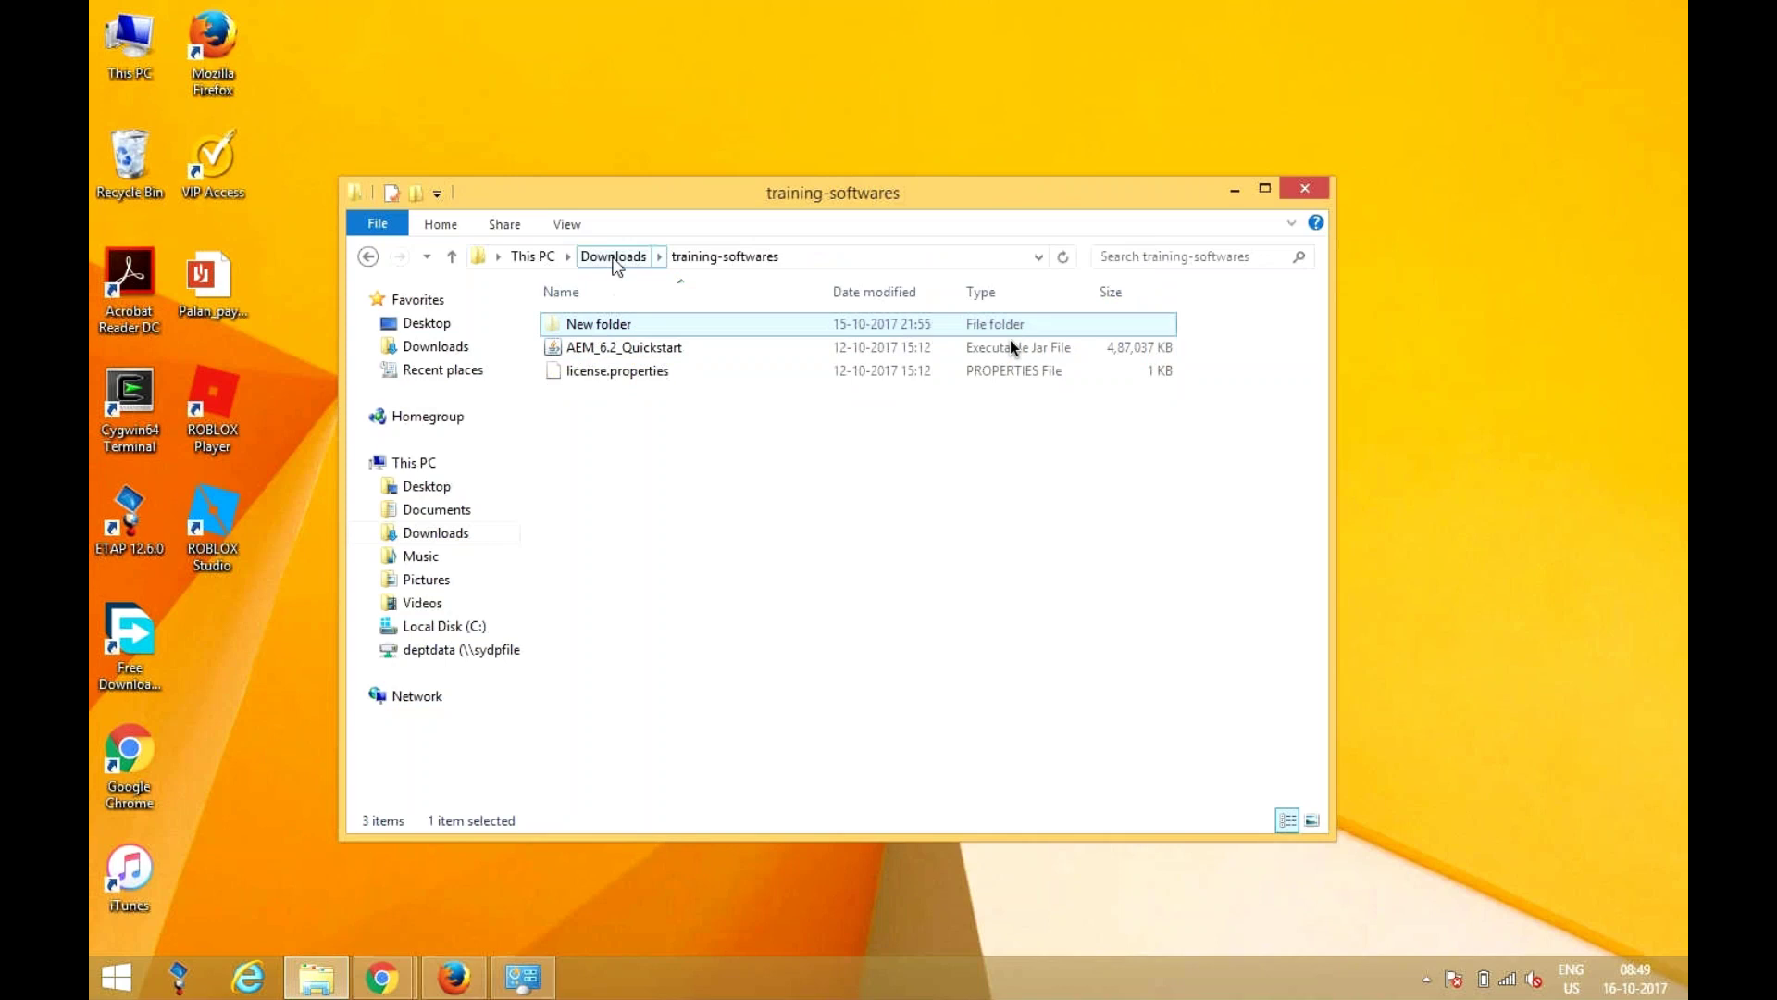
pyautogui.click(633, 501)
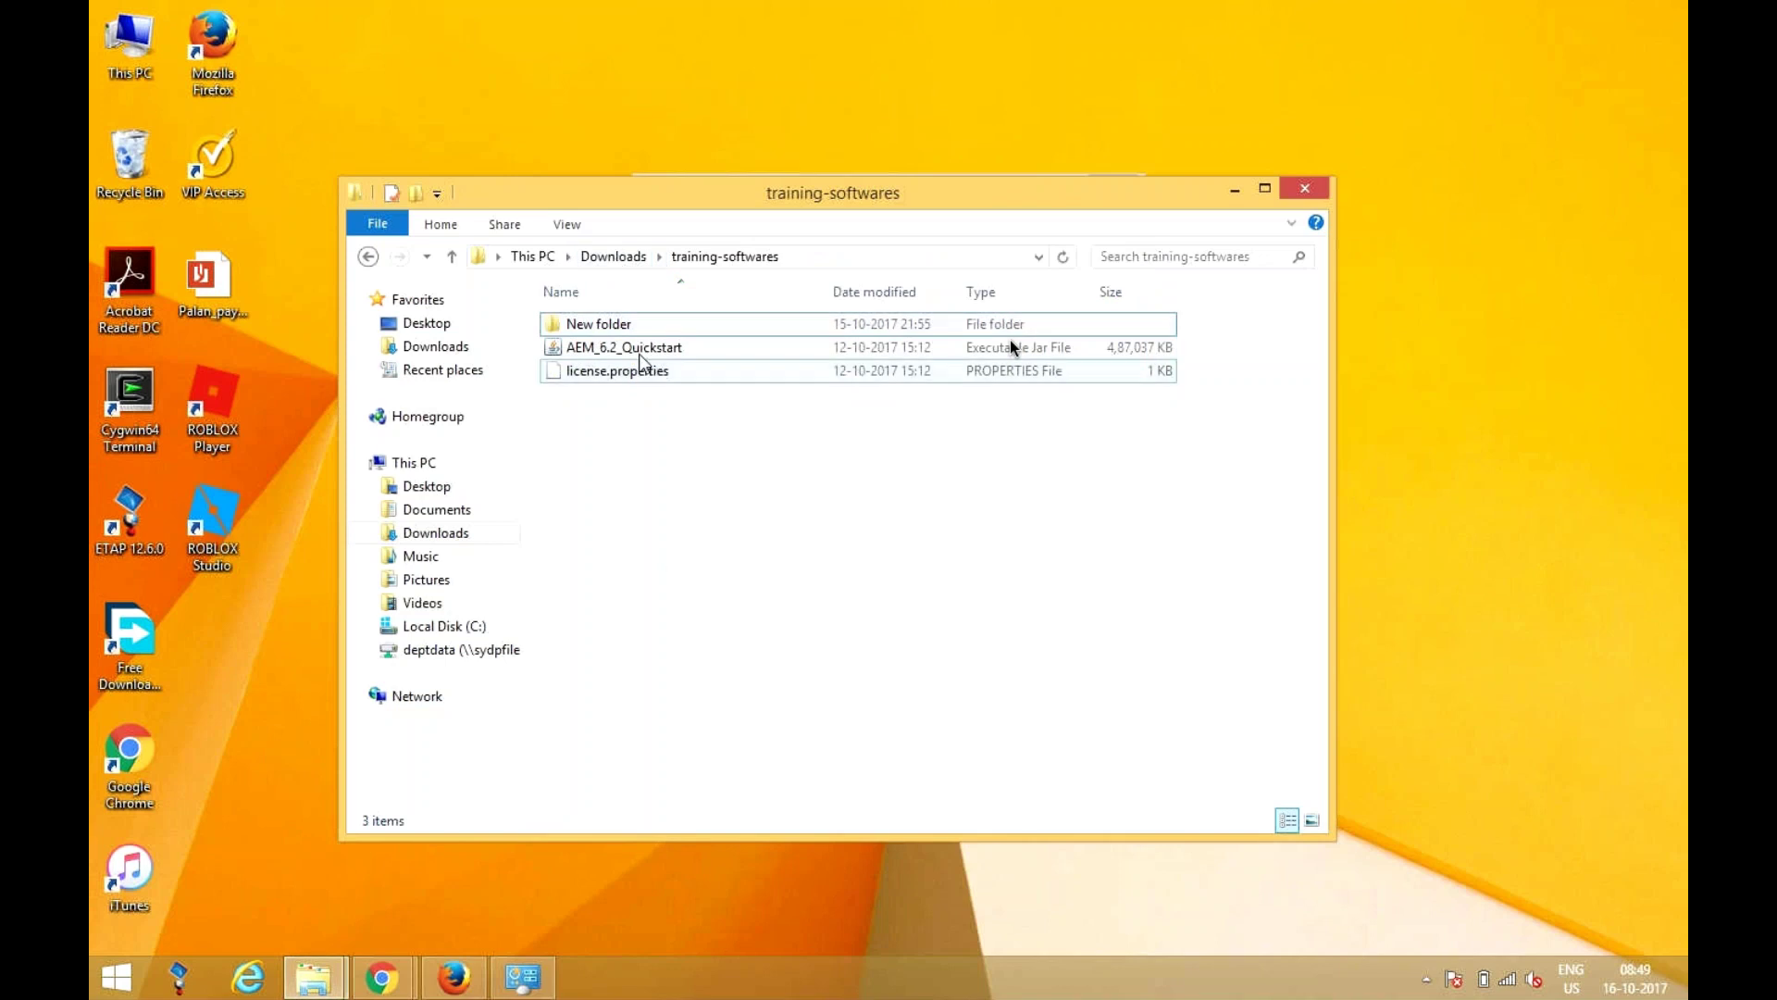
pyautogui.doubleClick(628, 321)
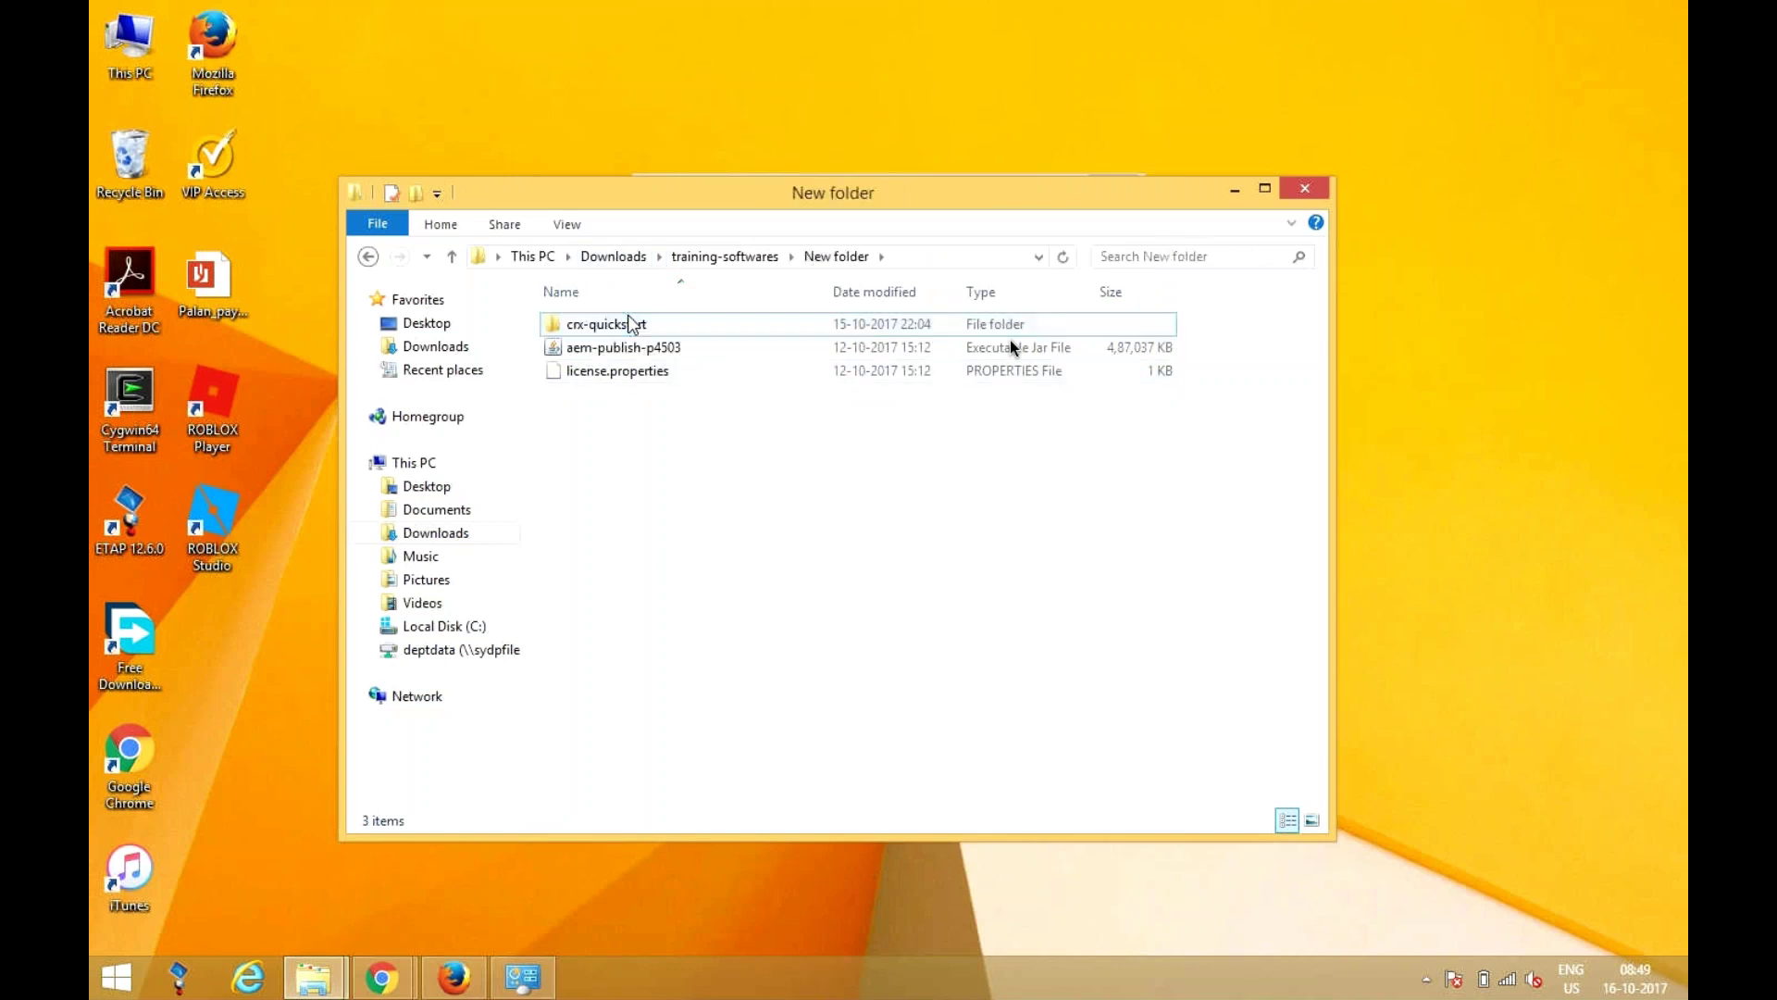
pyautogui.click(378, 262)
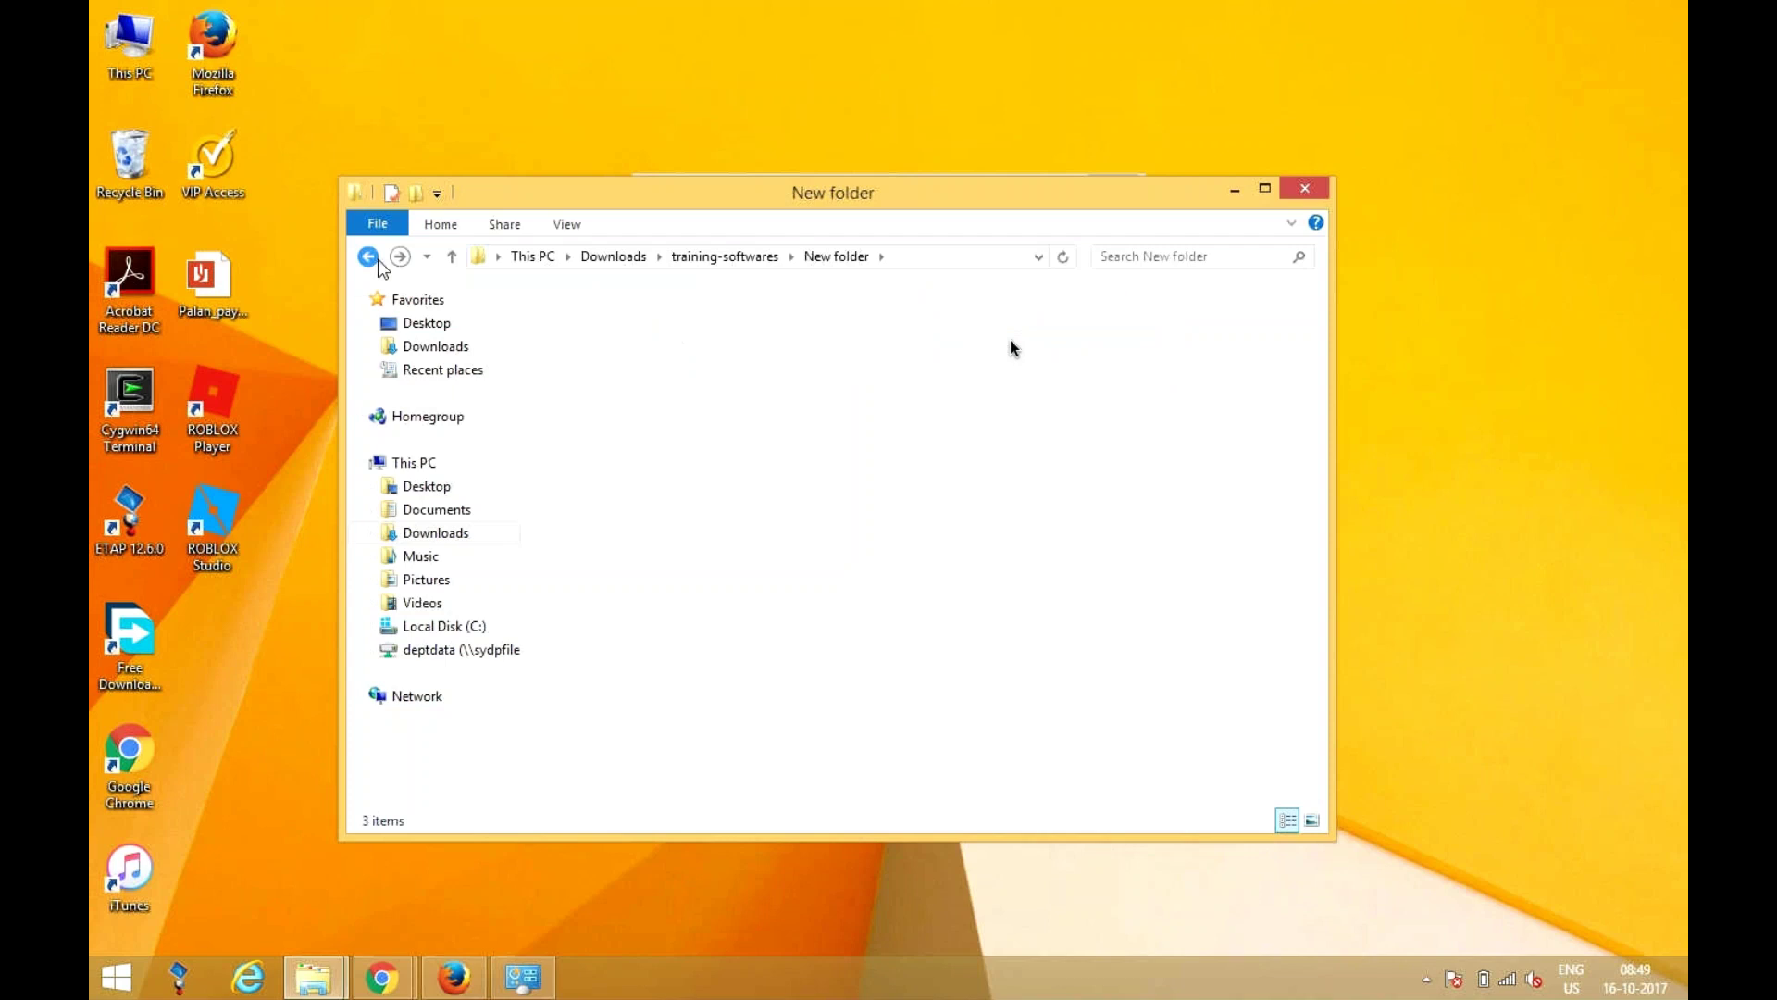
# - Rename New folder to 'publisher'
pyautogui.click(605, 331)
pyautogui.rightClick(605, 332)
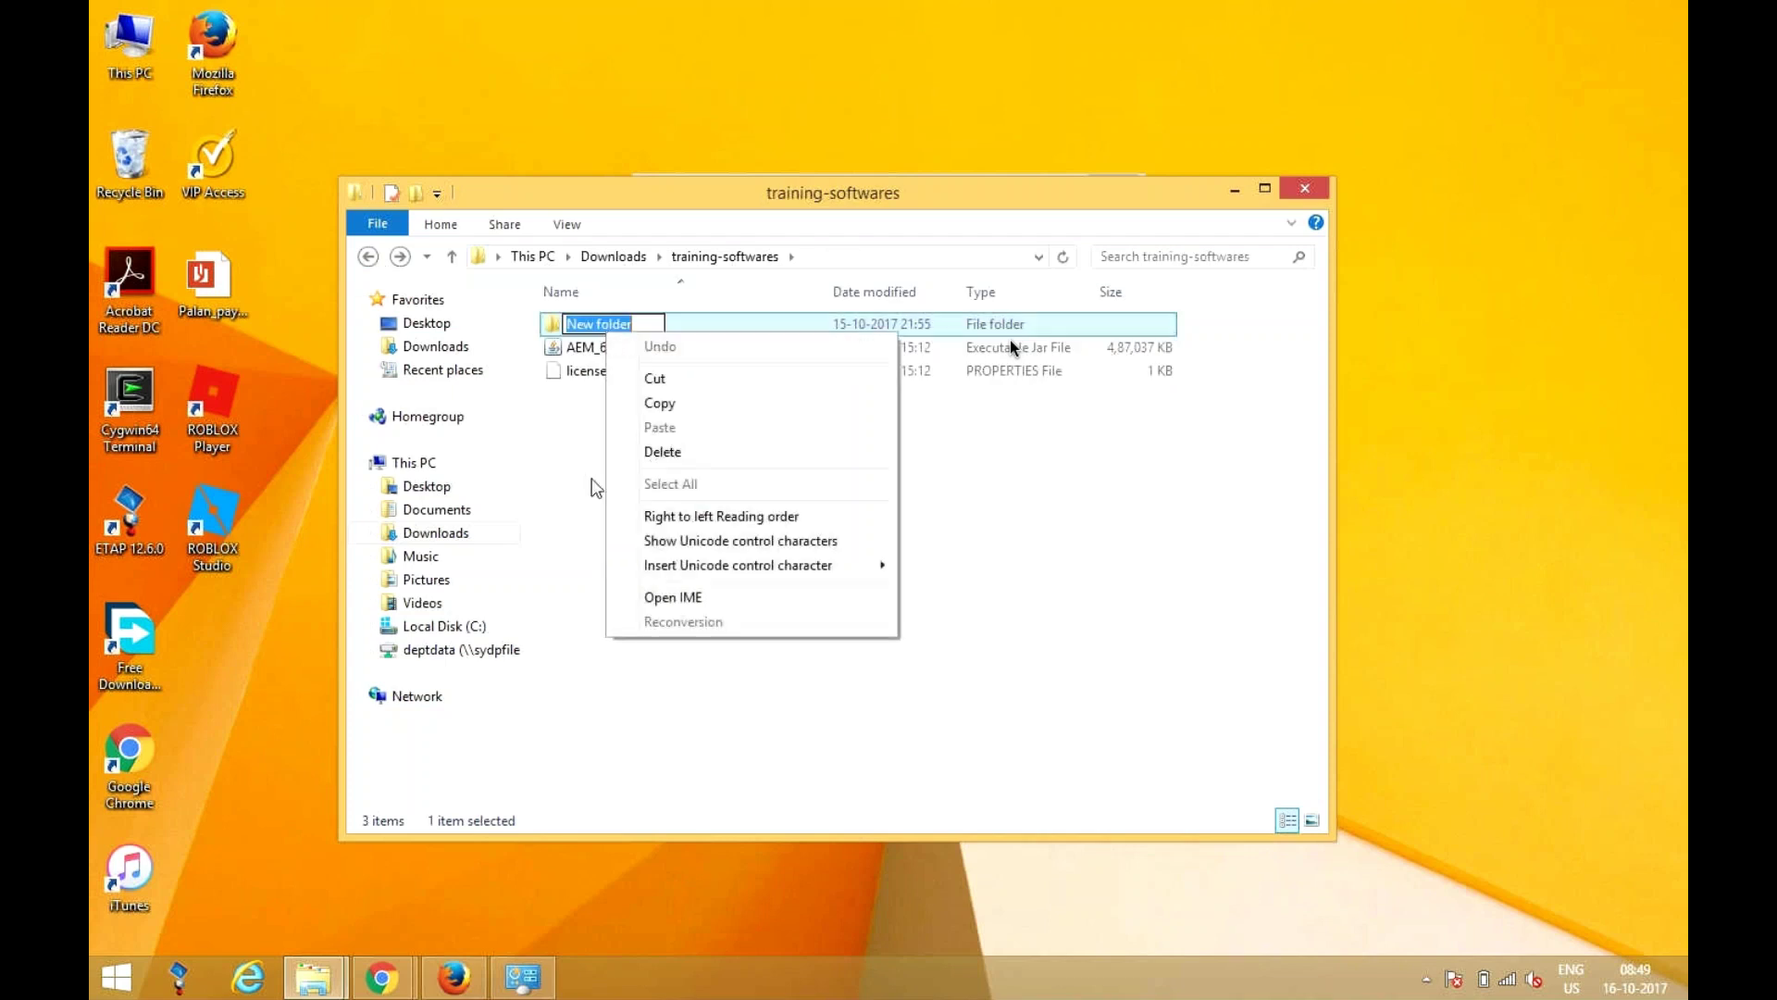
pyautogui.click(596, 489)
pyautogui.rightClick(603, 332)
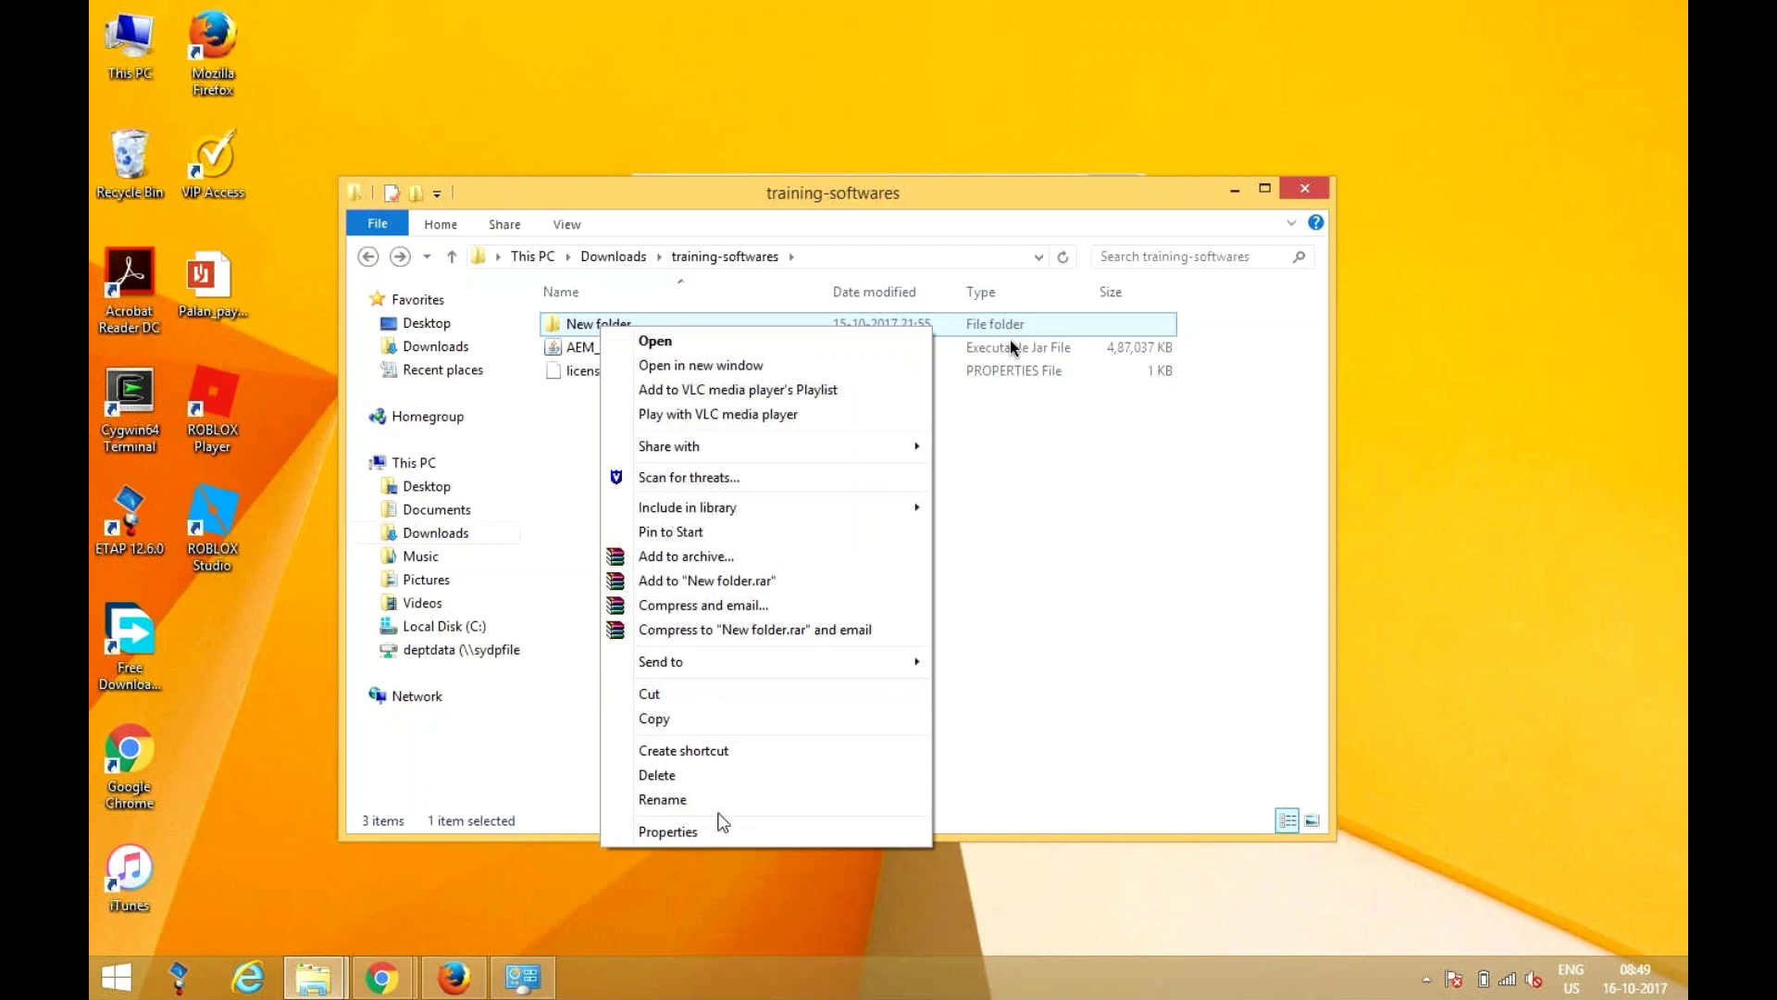
pyautogui.click(718, 800)
pyautogui.write('pu')
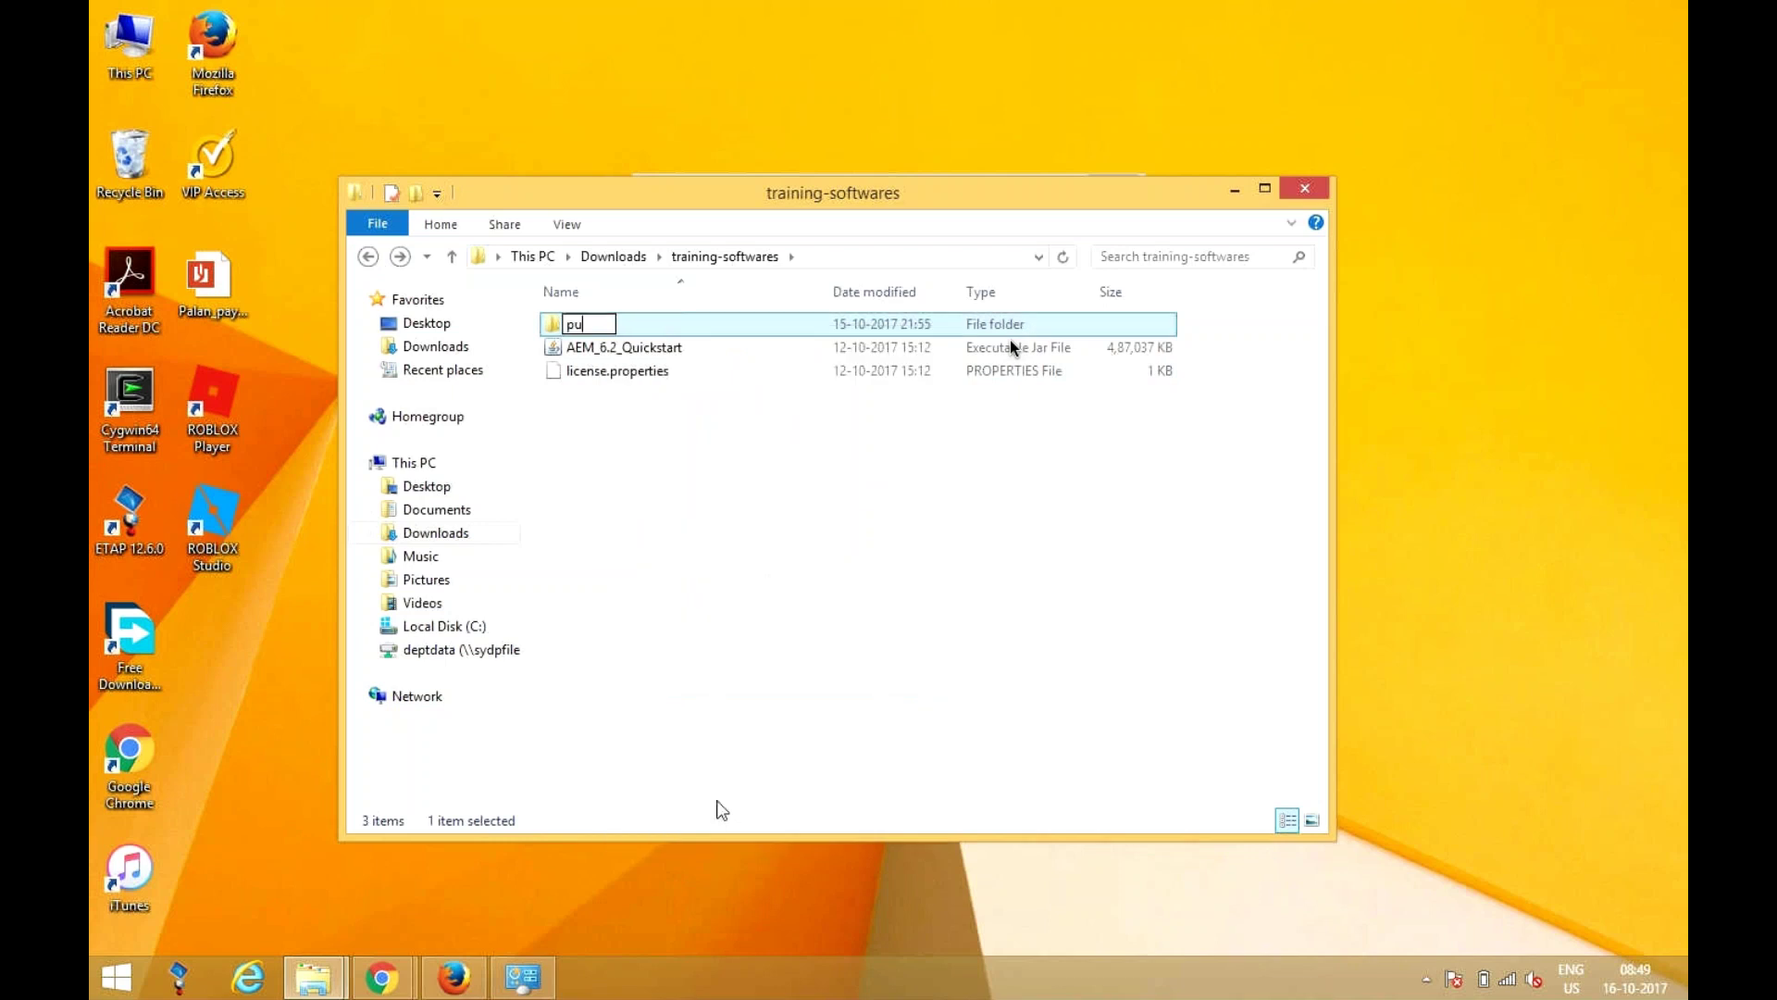
pyautogui.write('blisher')
pyautogui.press('Return')
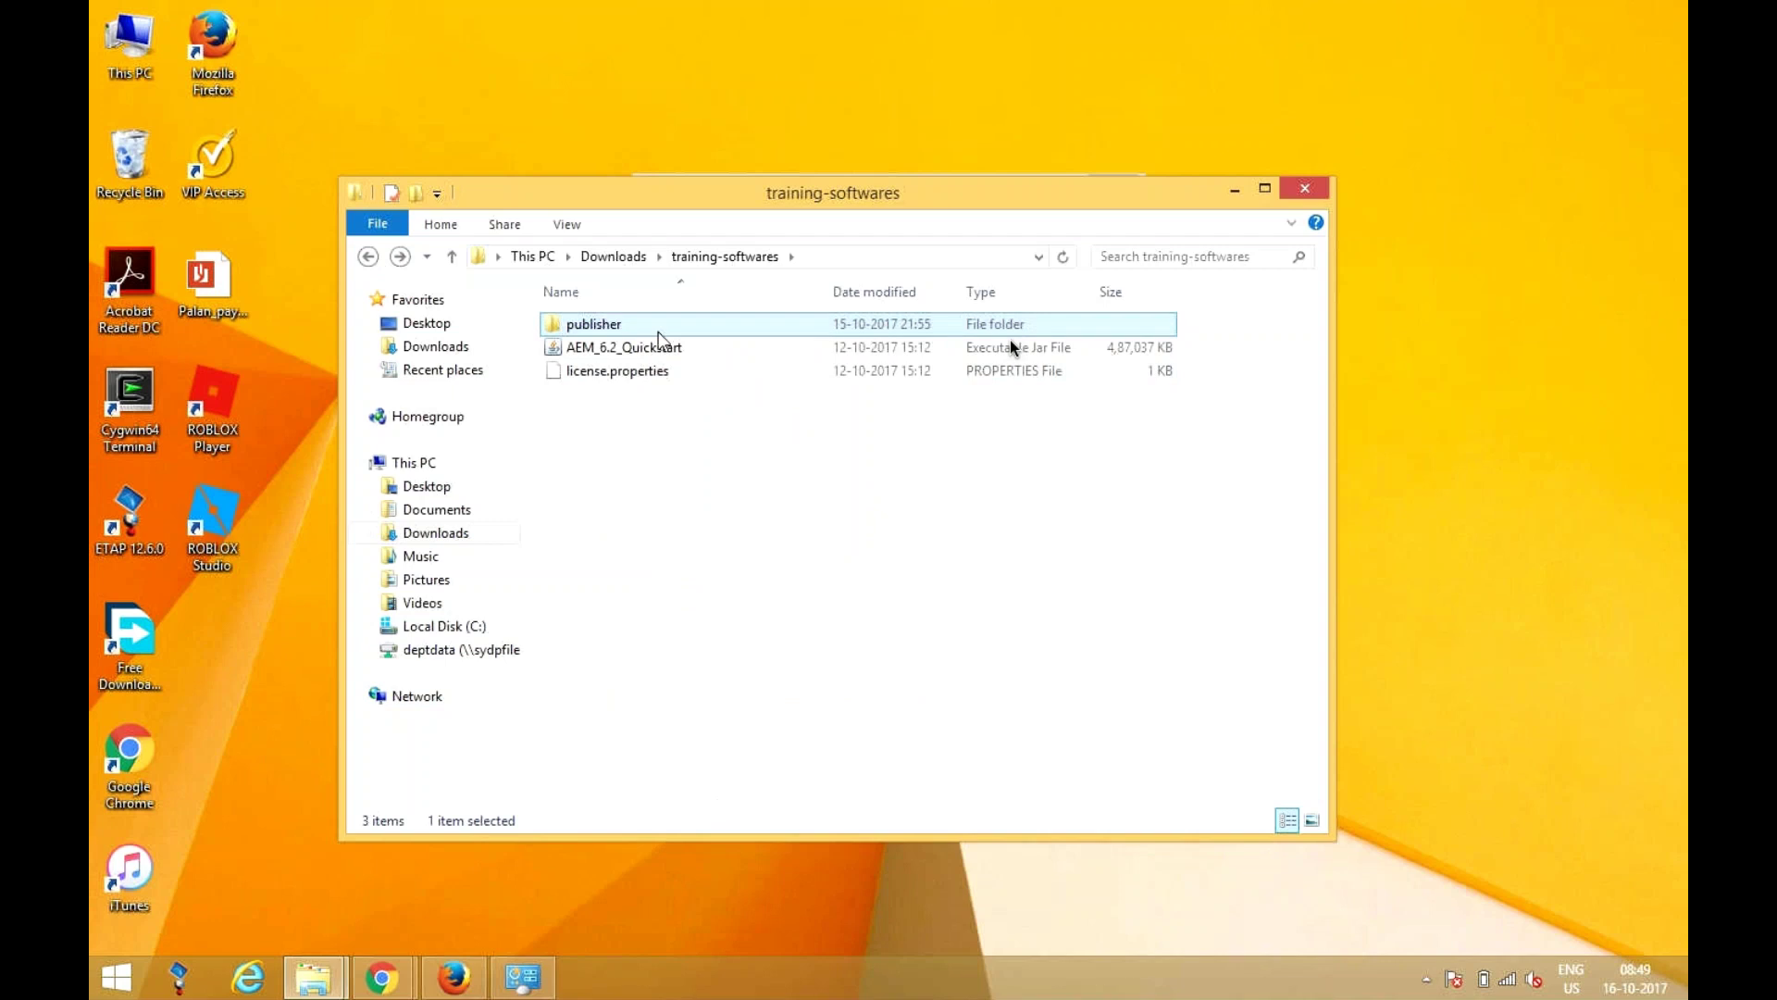
pyautogui.click(658, 459)
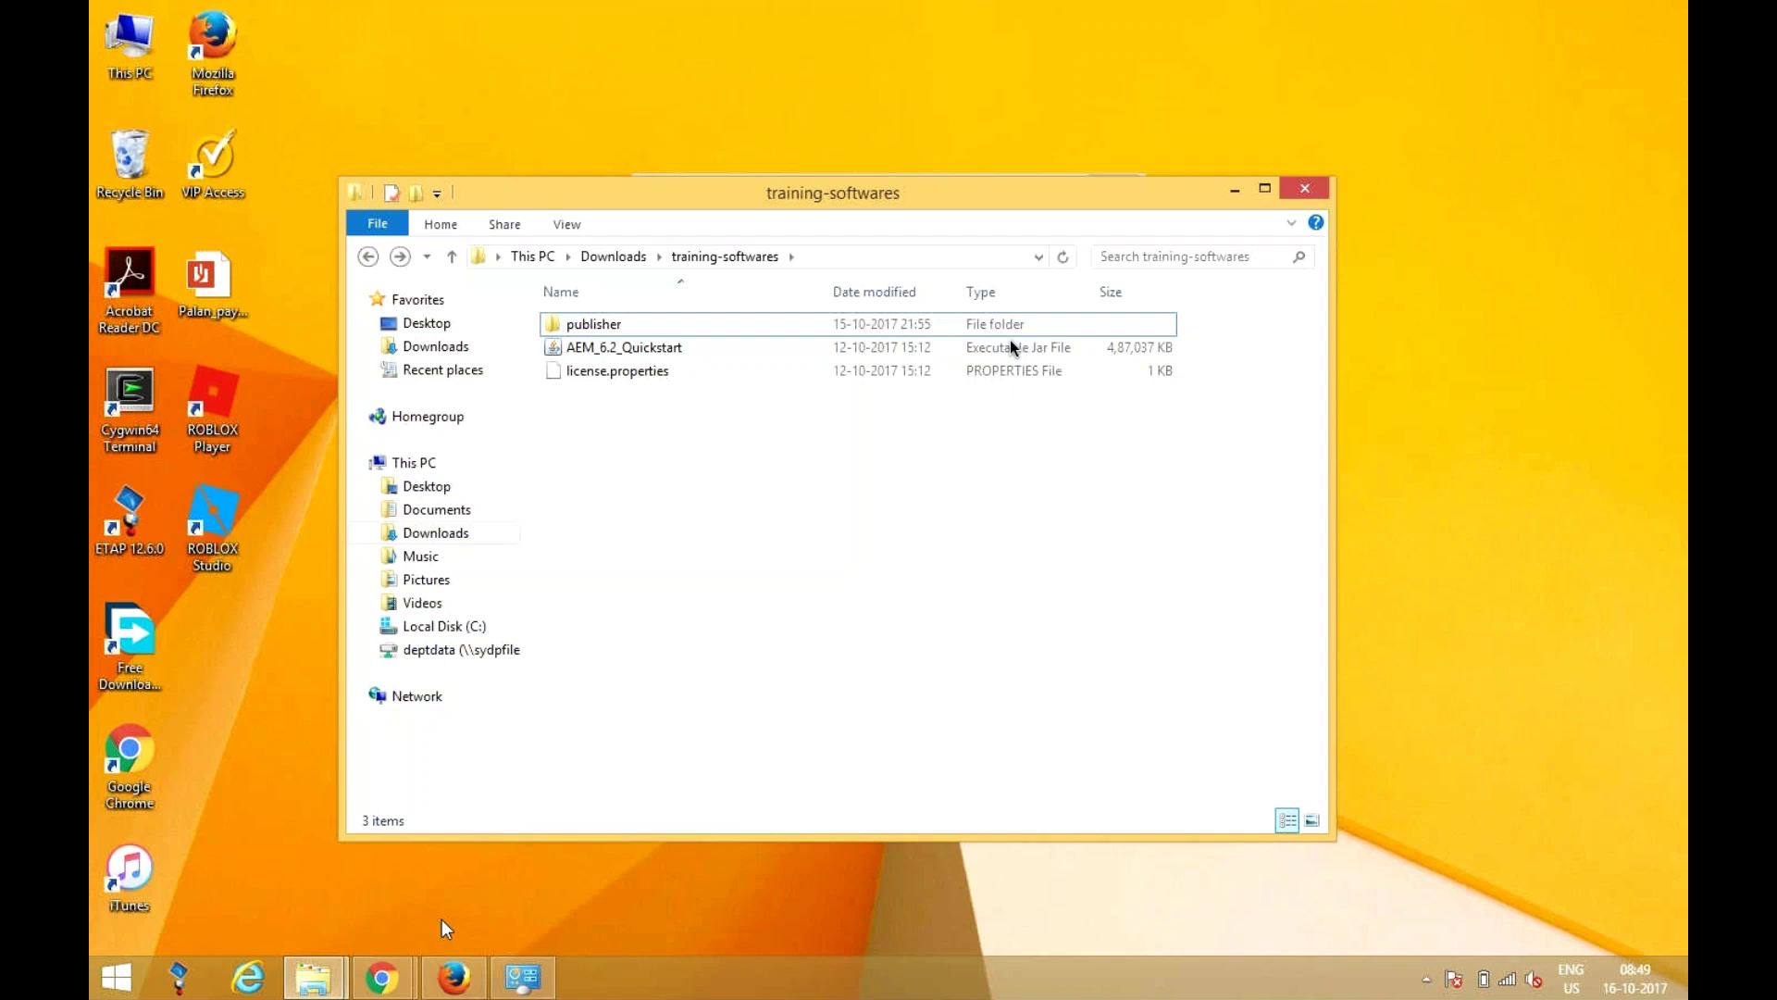
# - Skip the interrupted move of training-softwares into itself
pyautogui.click(336, 972)
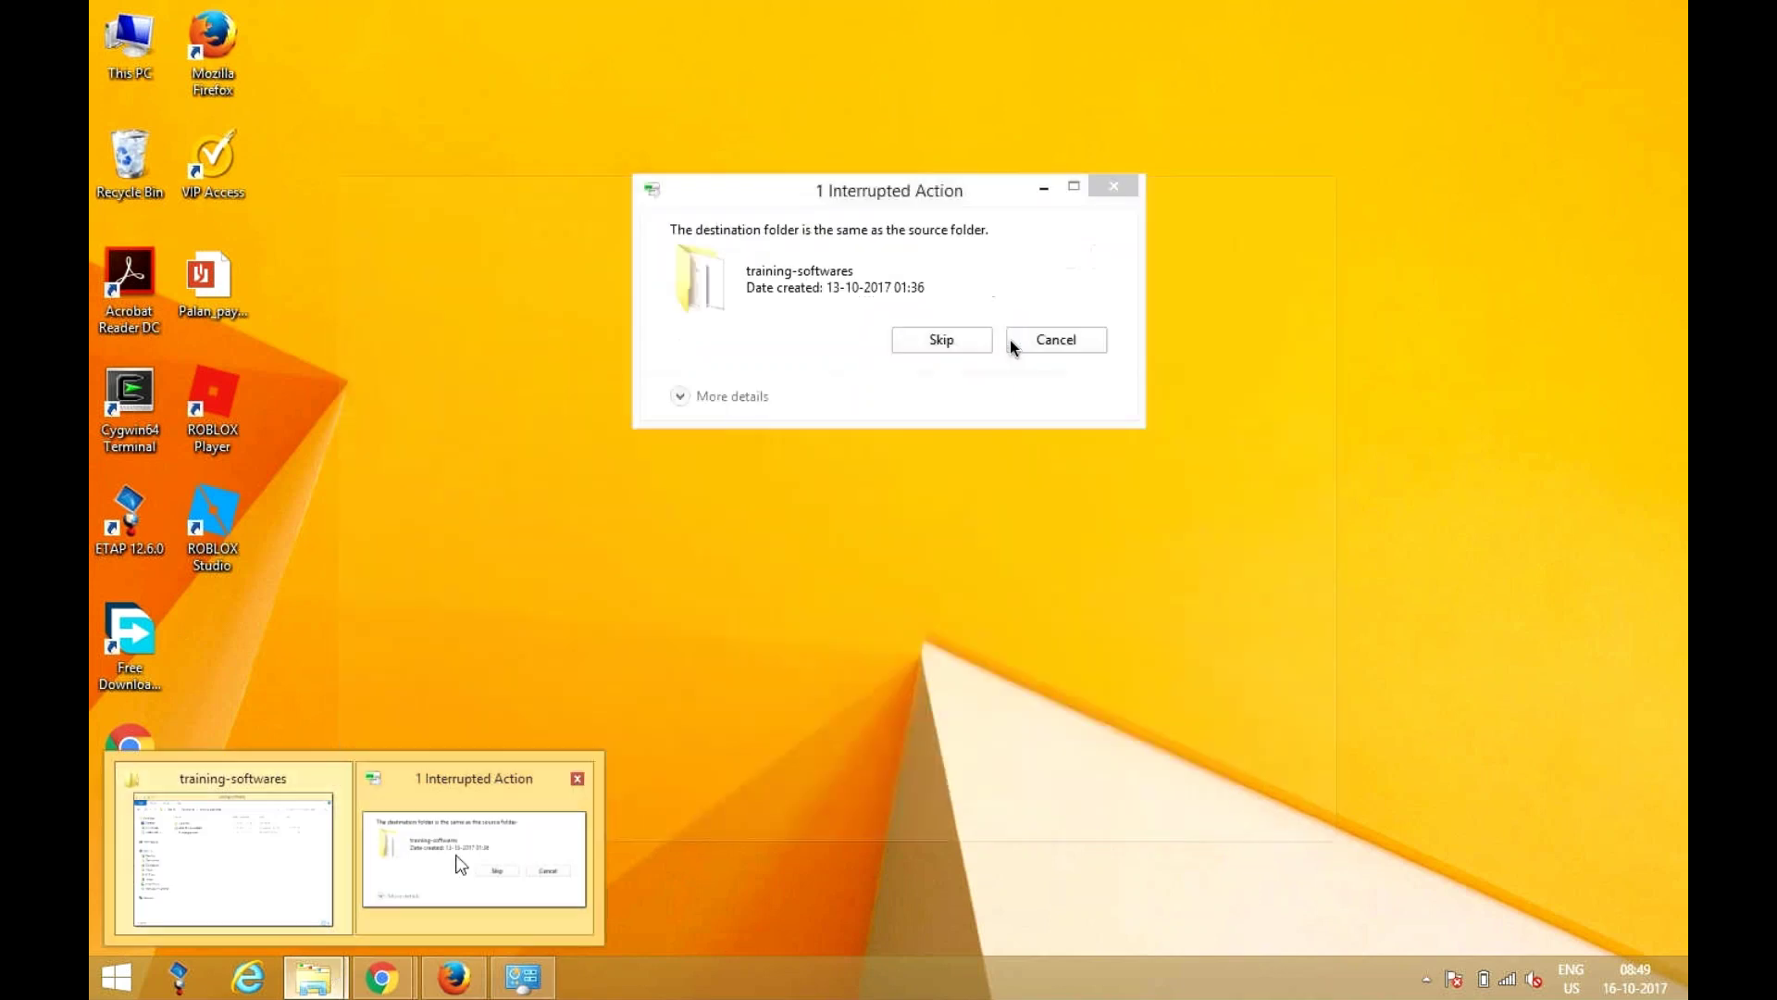
pyautogui.click(460, 865)
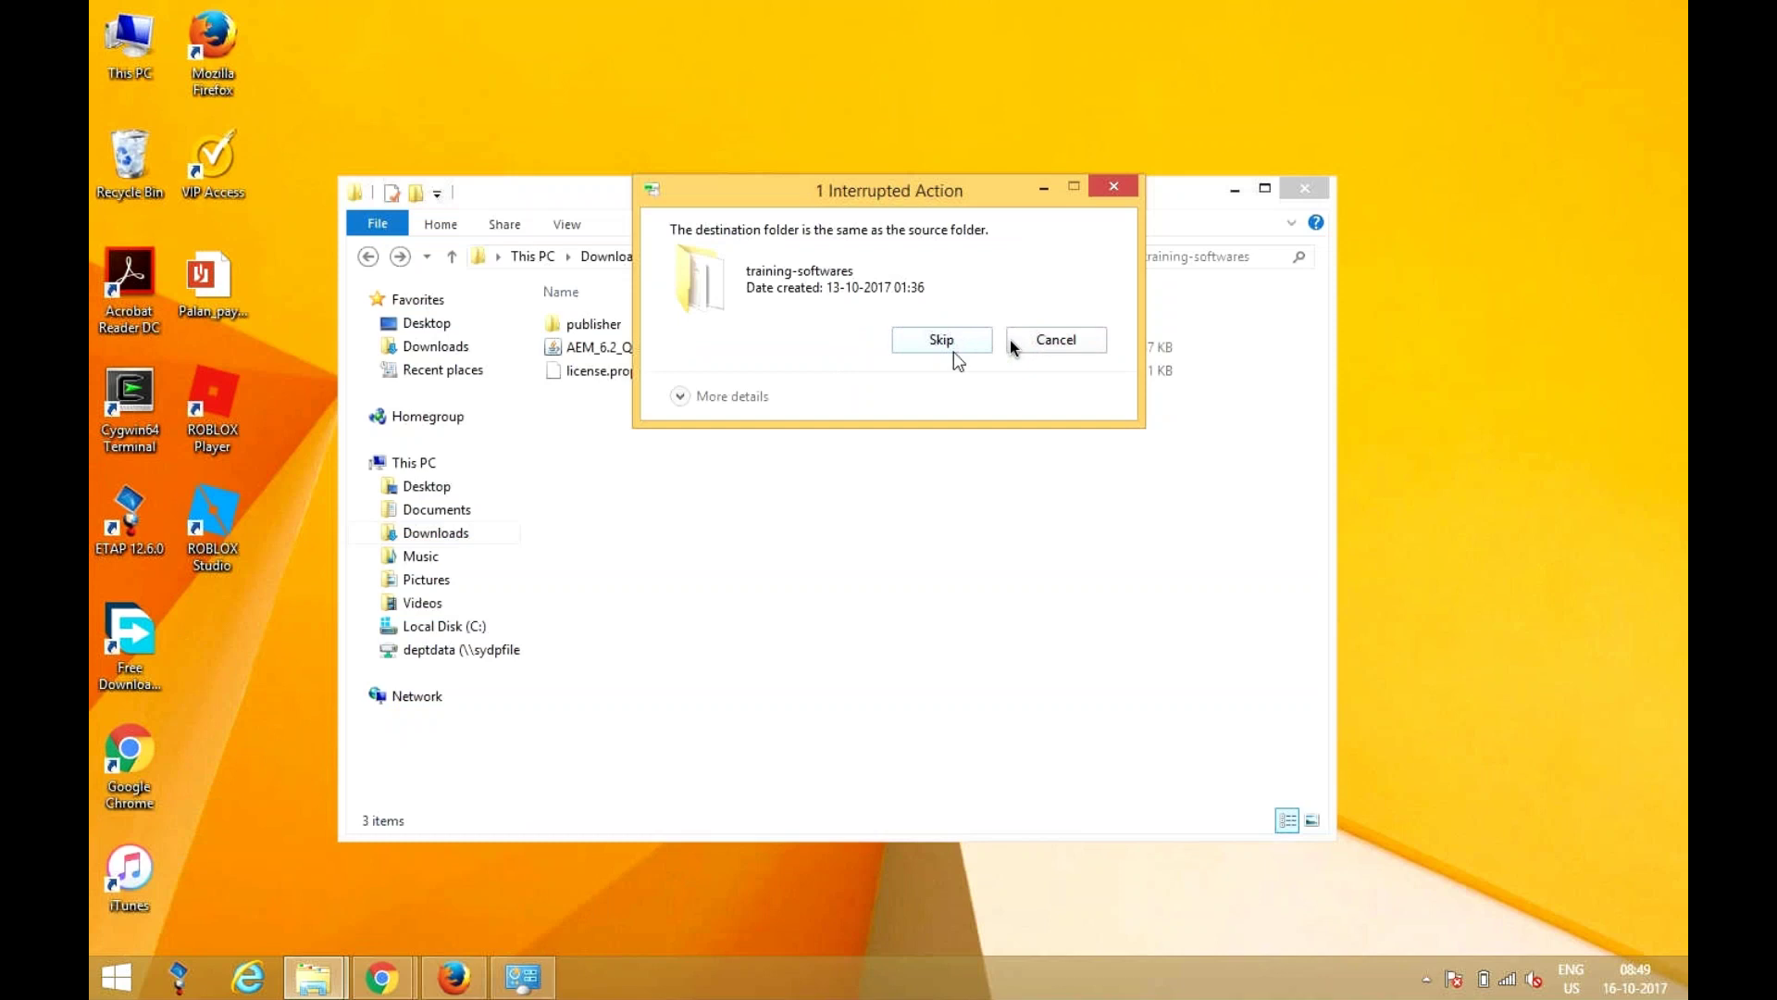
pyautogui.click(954, 353)
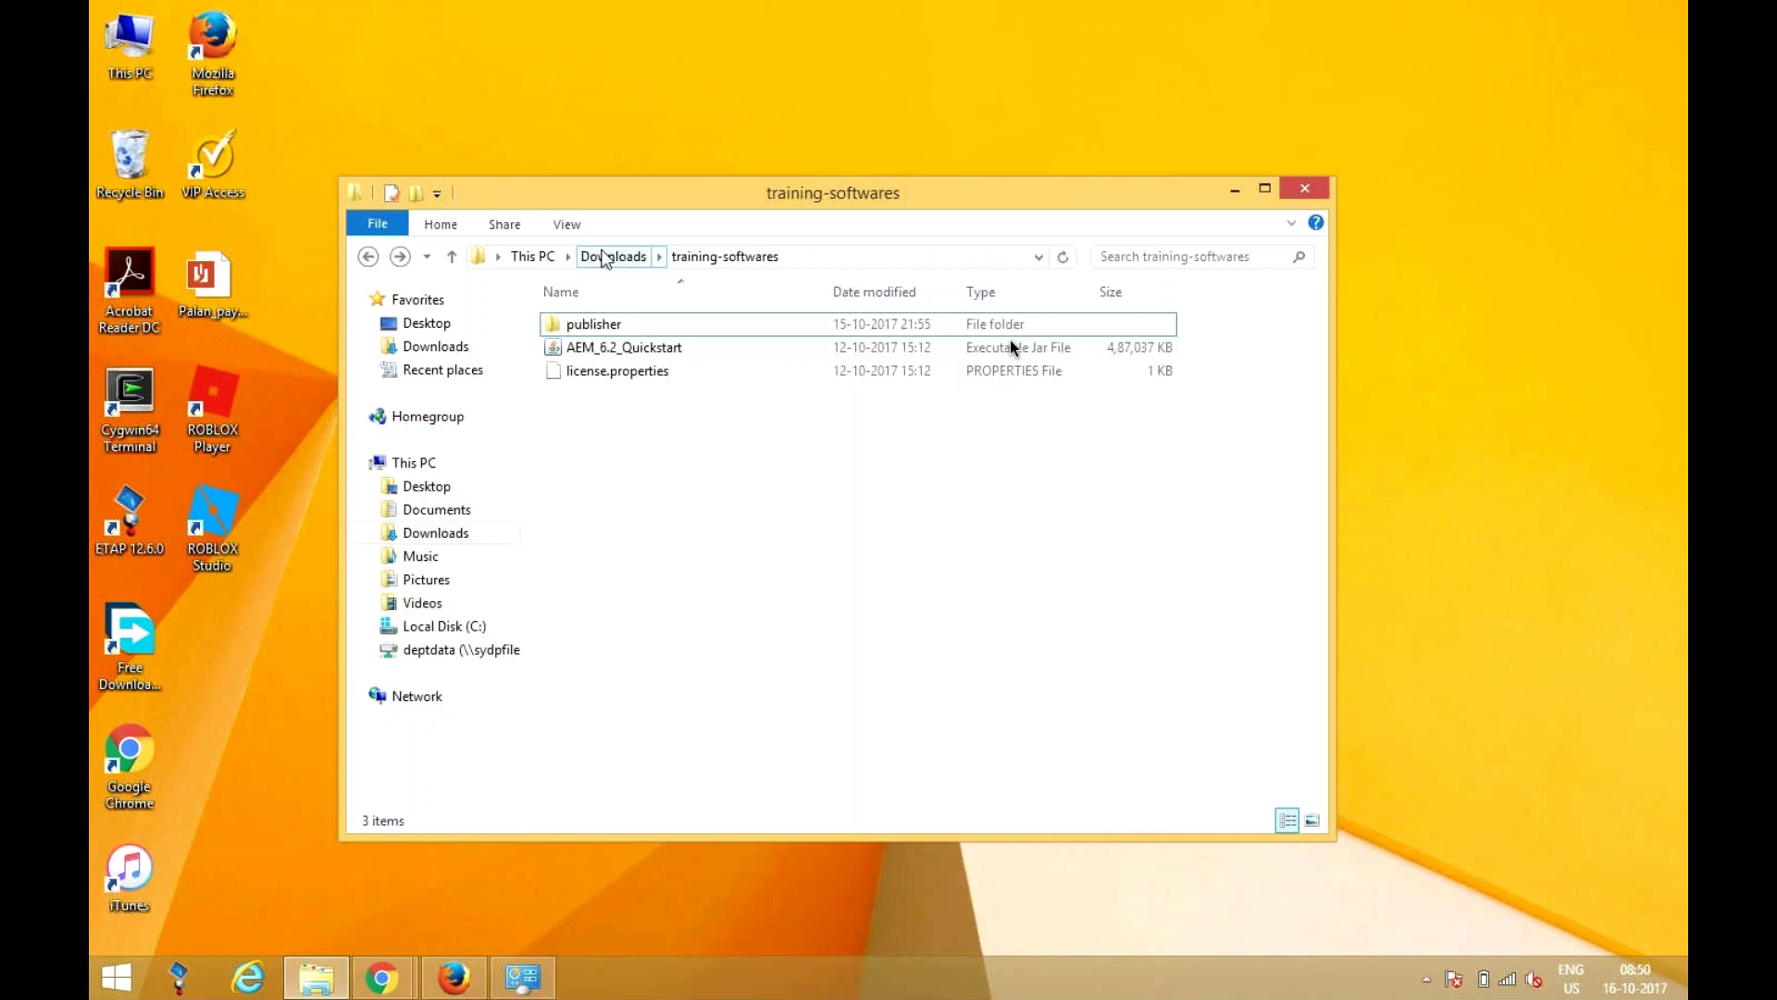
# - Create a new folder named 'author' in training-softwares
pyautogui.rightClick(658, 571)
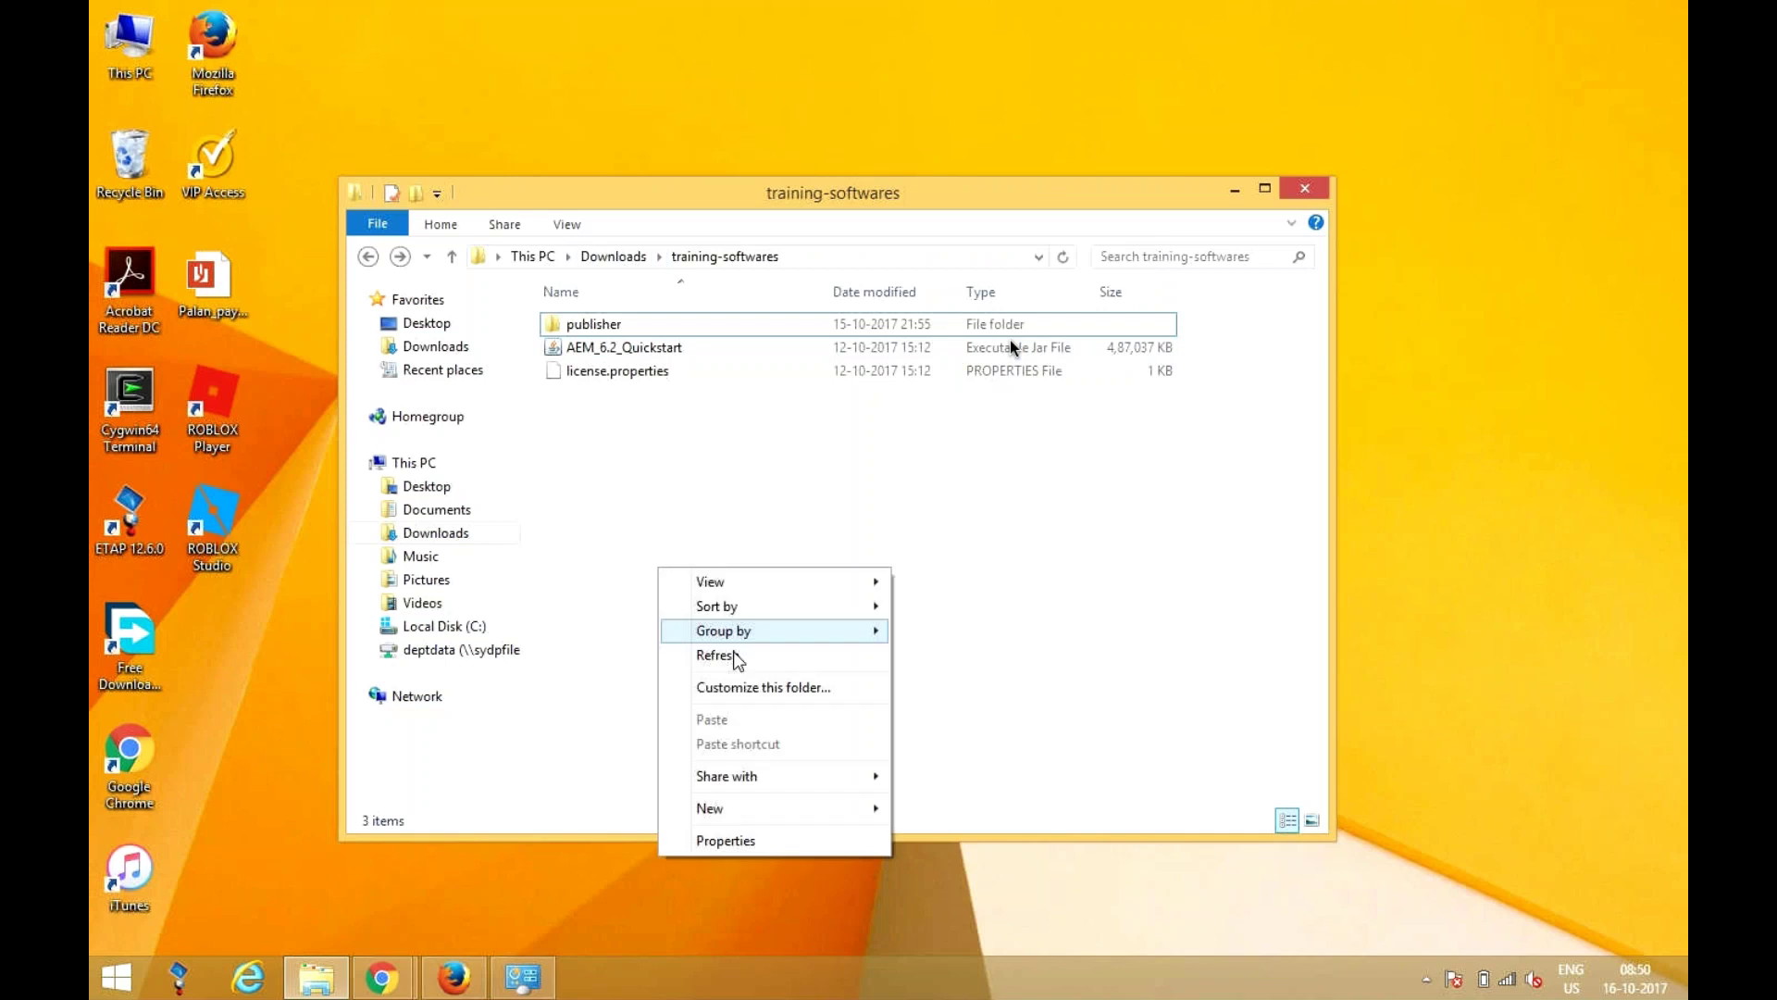
pyautogui.moveTo(748, 821)
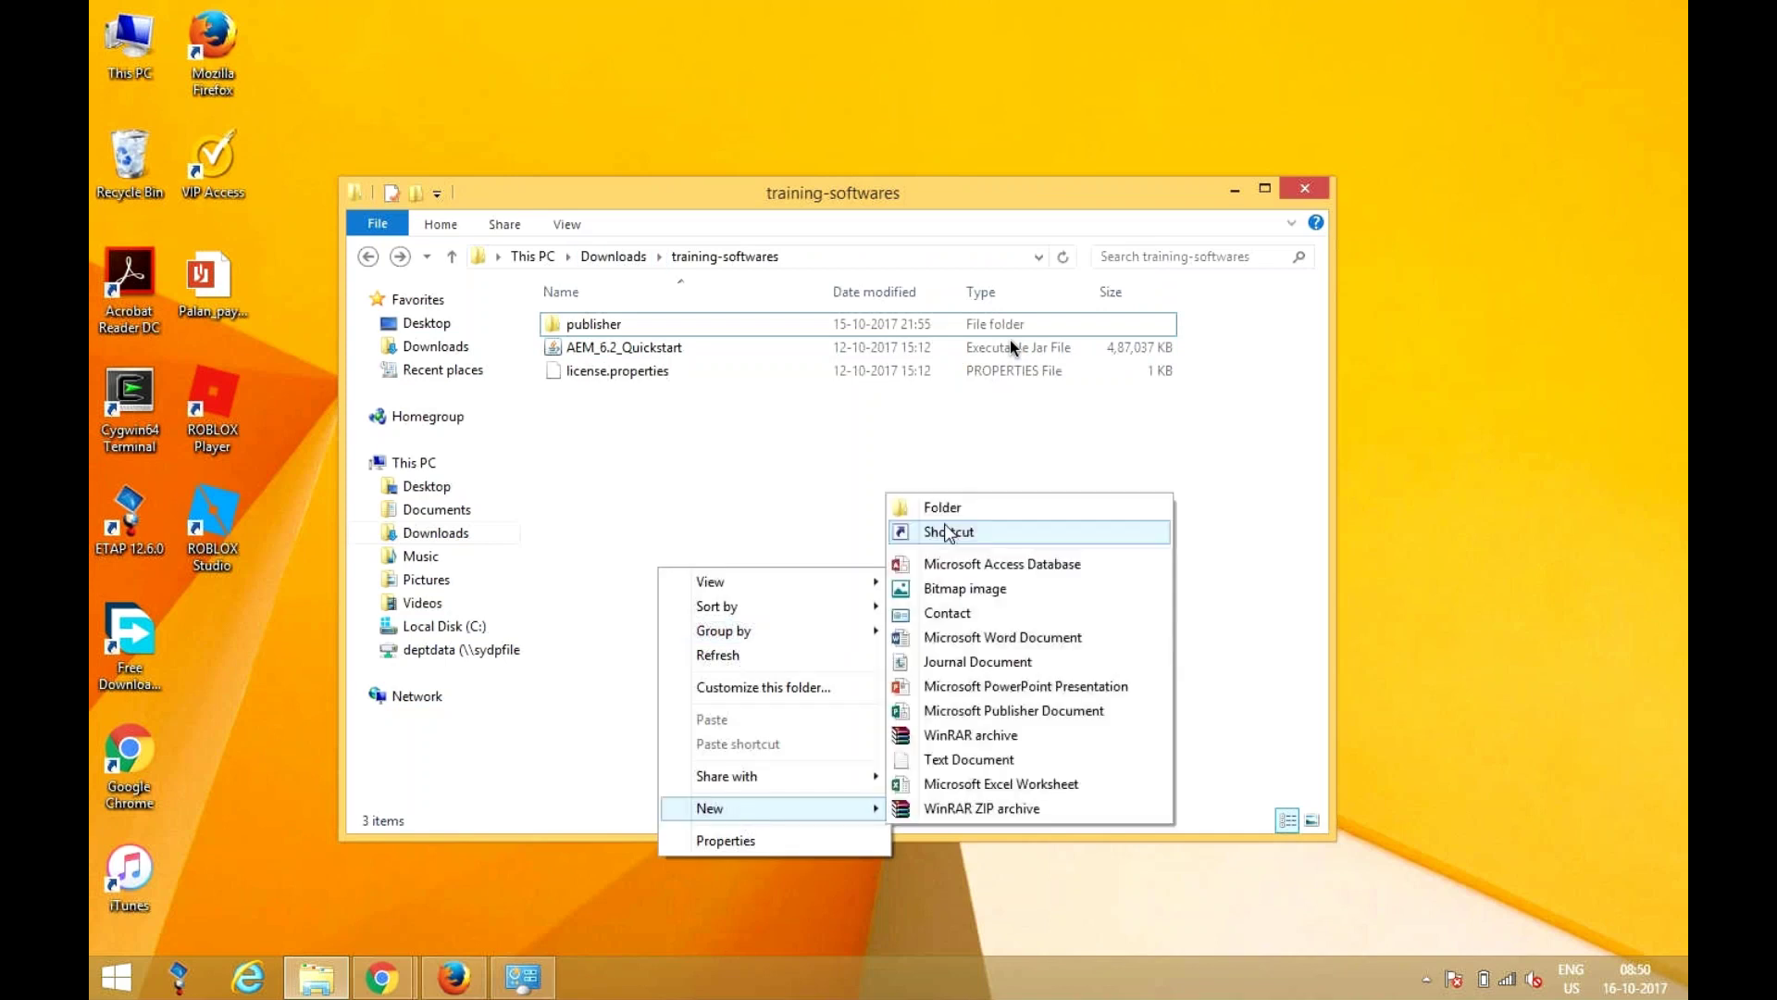
pyautogui.click(948, 507)
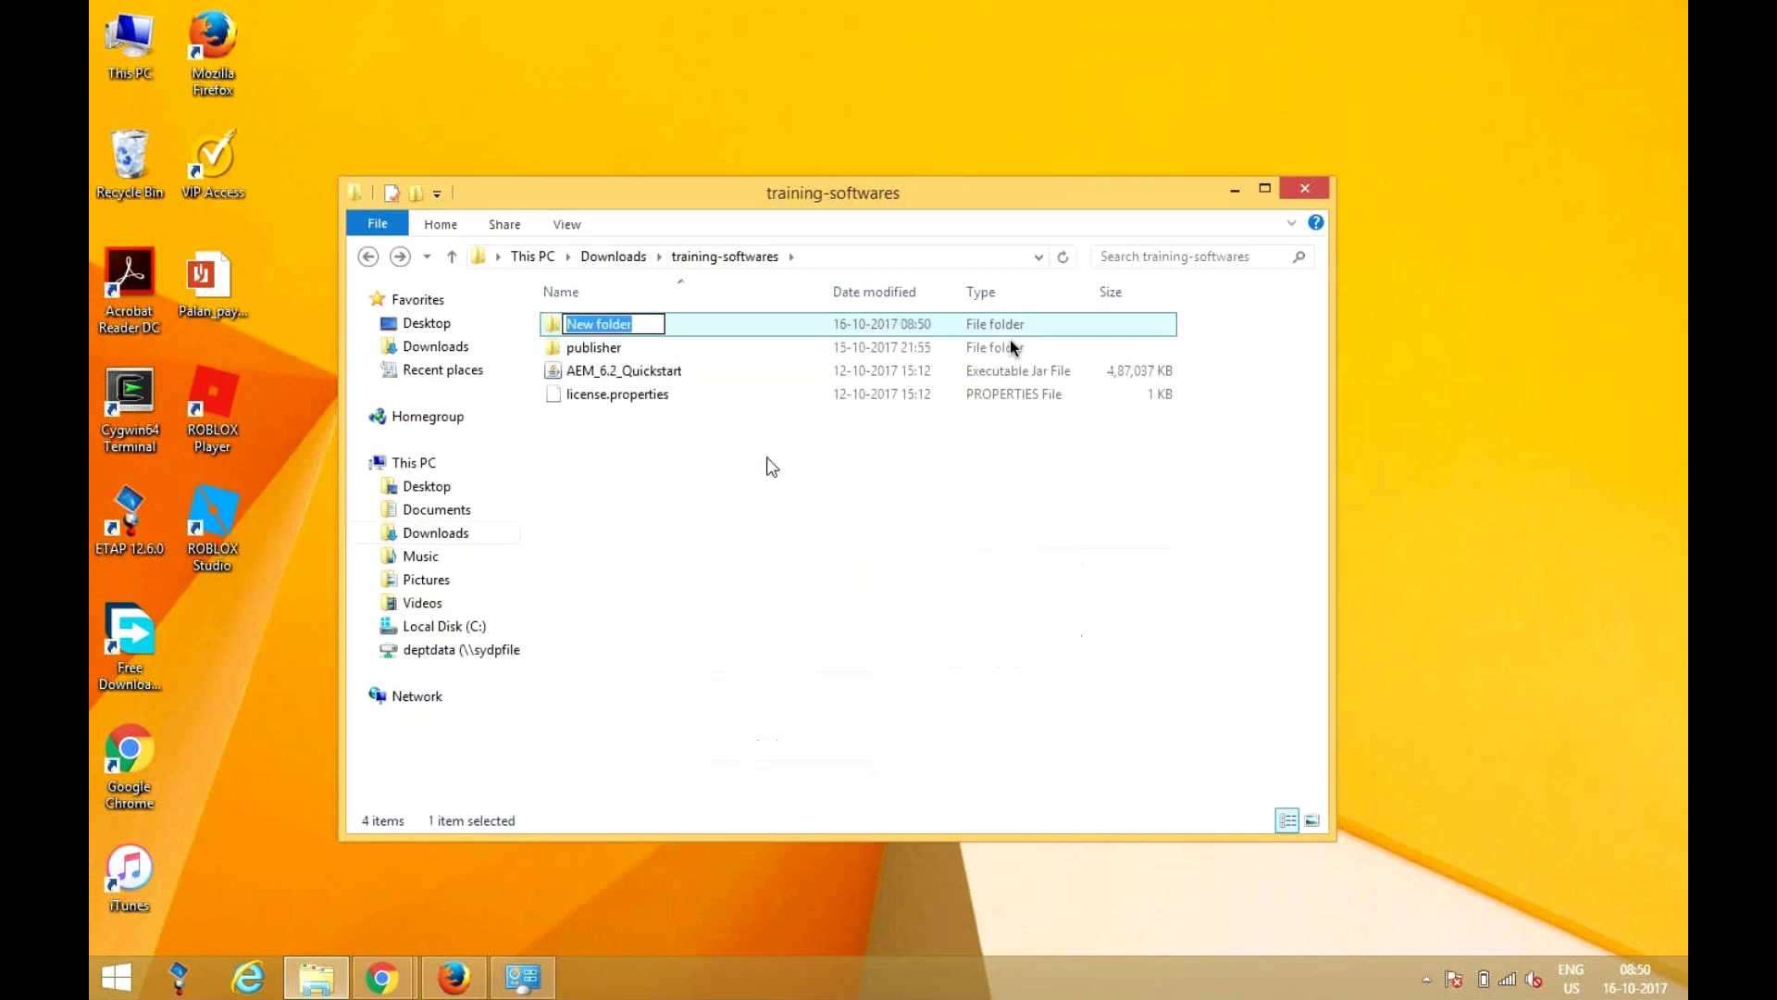
pyautogui.write('author')
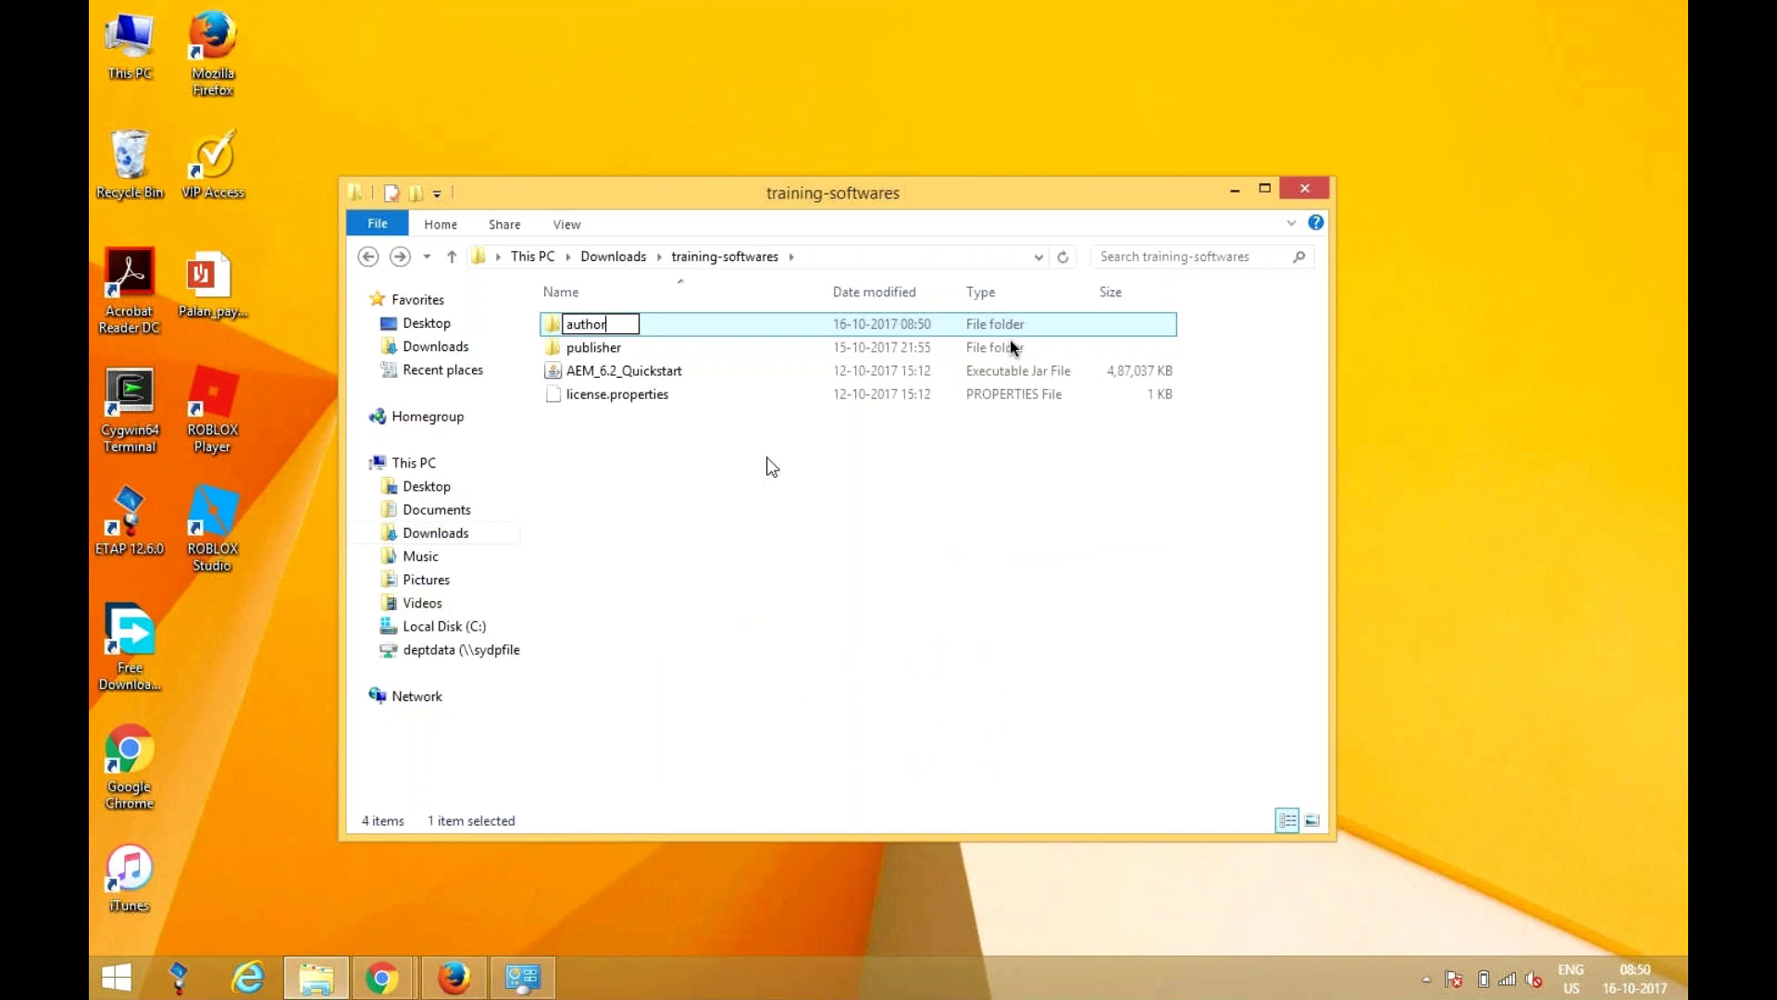
pyautogui.press('Return')
# - Move the AEM_6.2_Quickstart jar into the author folder and check its contents
pyautogui.click(654, 371)
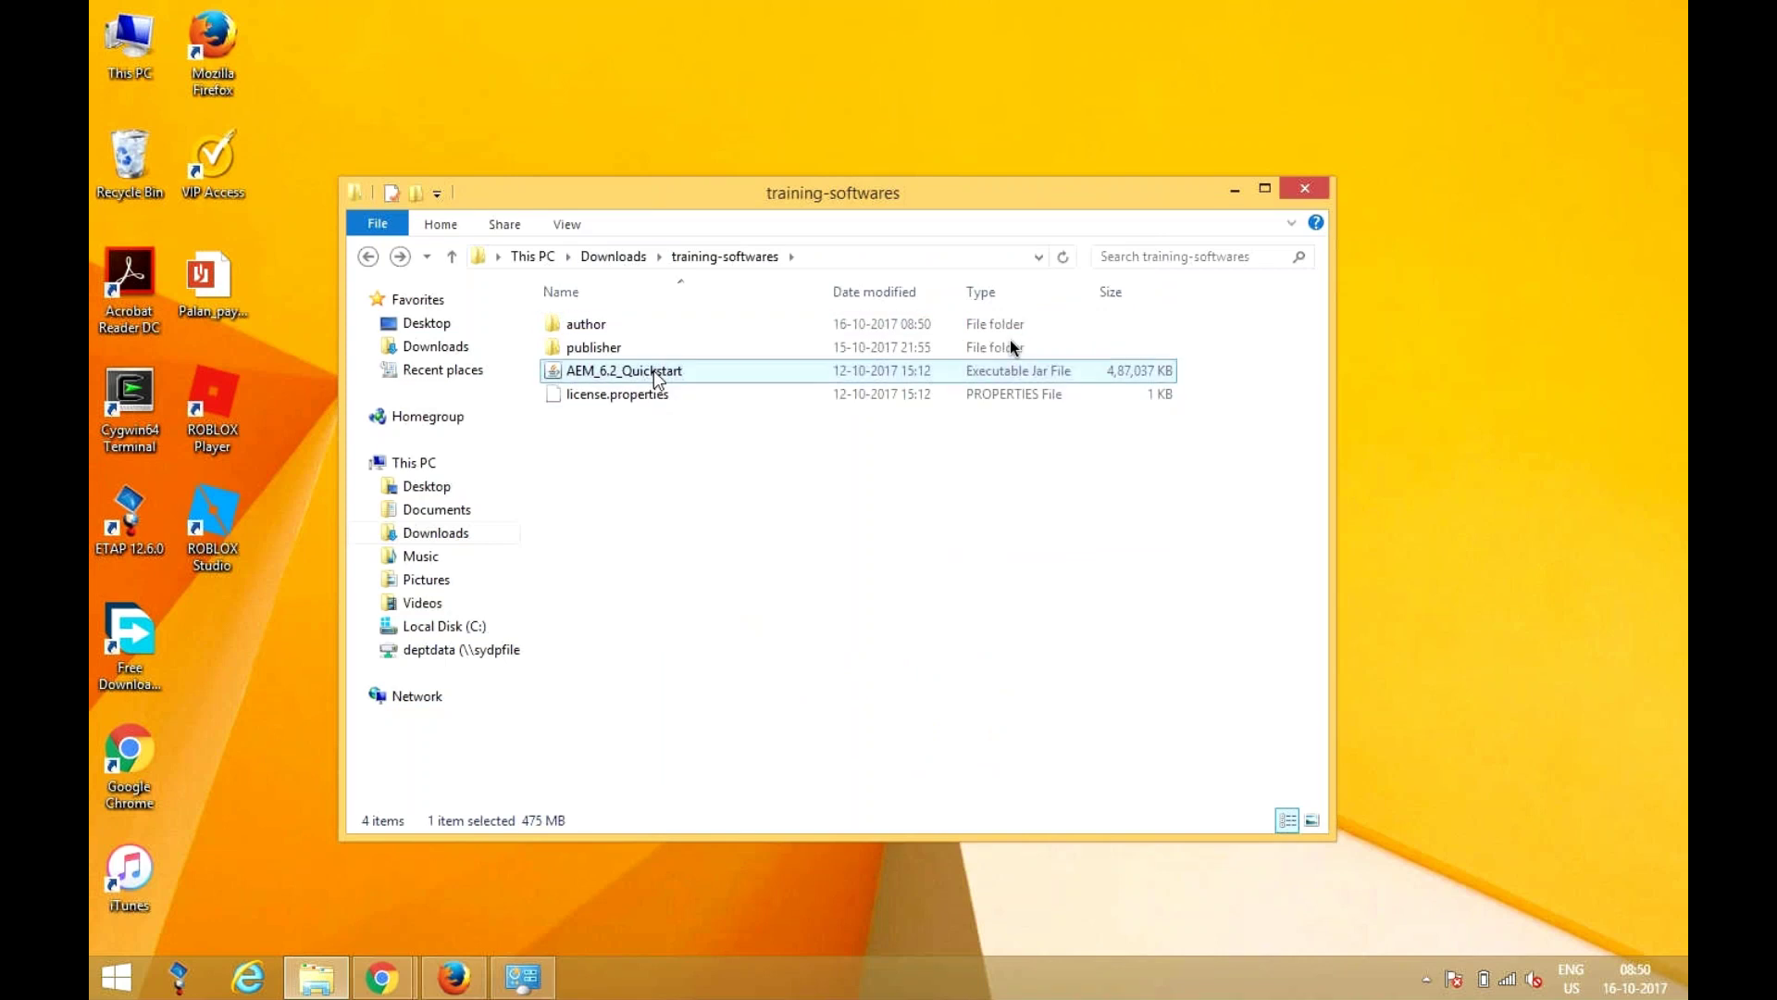
pyautogui.moveTo(654, 370); pyautogui.dragTo(592, 326)
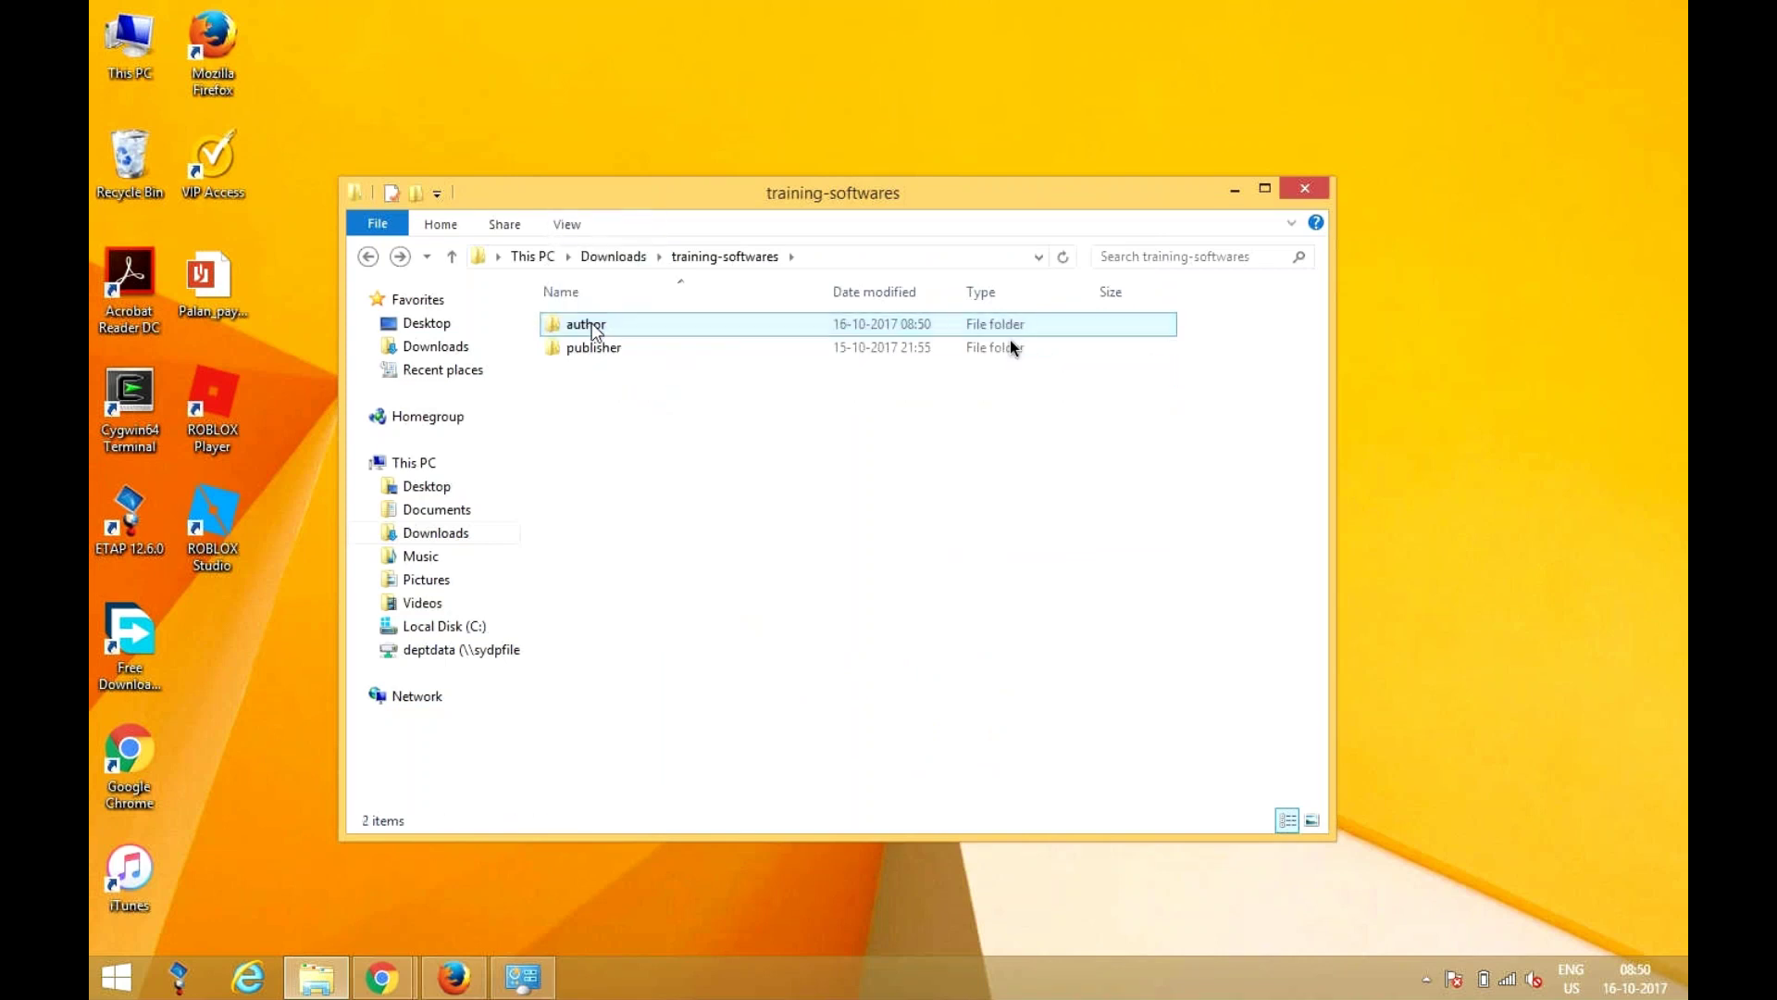
pyautogui.doubleClick(592, 326)
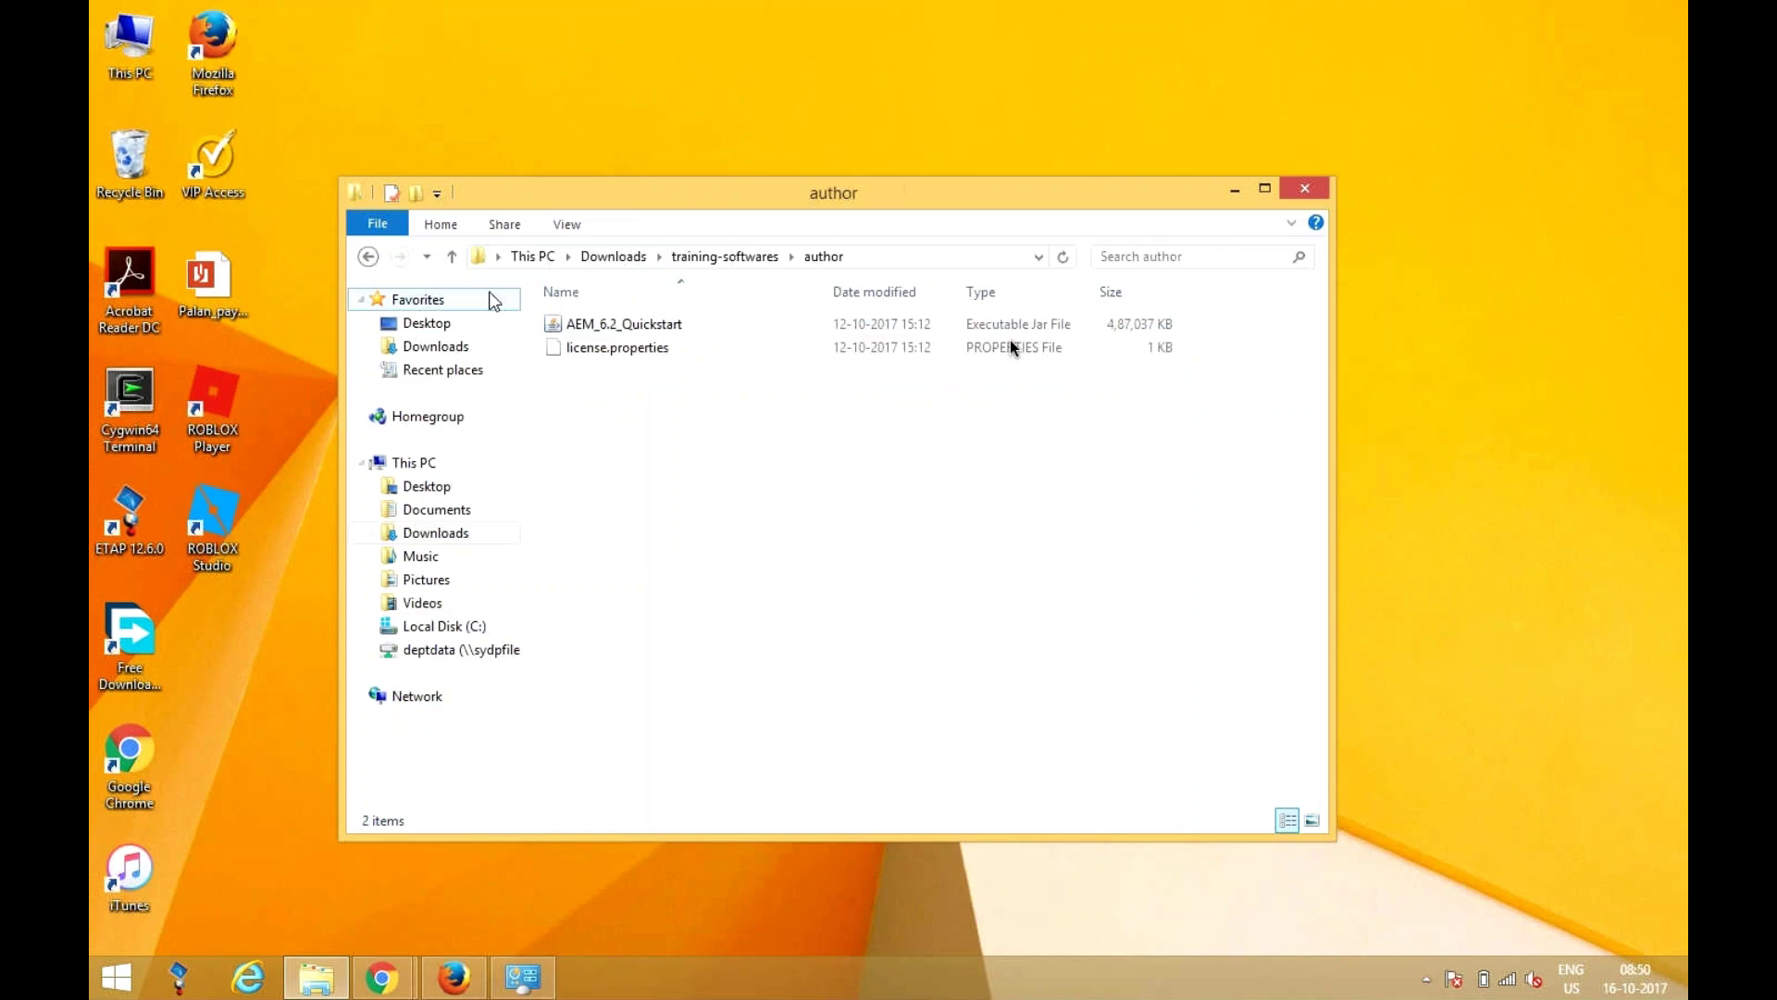
pyautogui.click(369, 258)
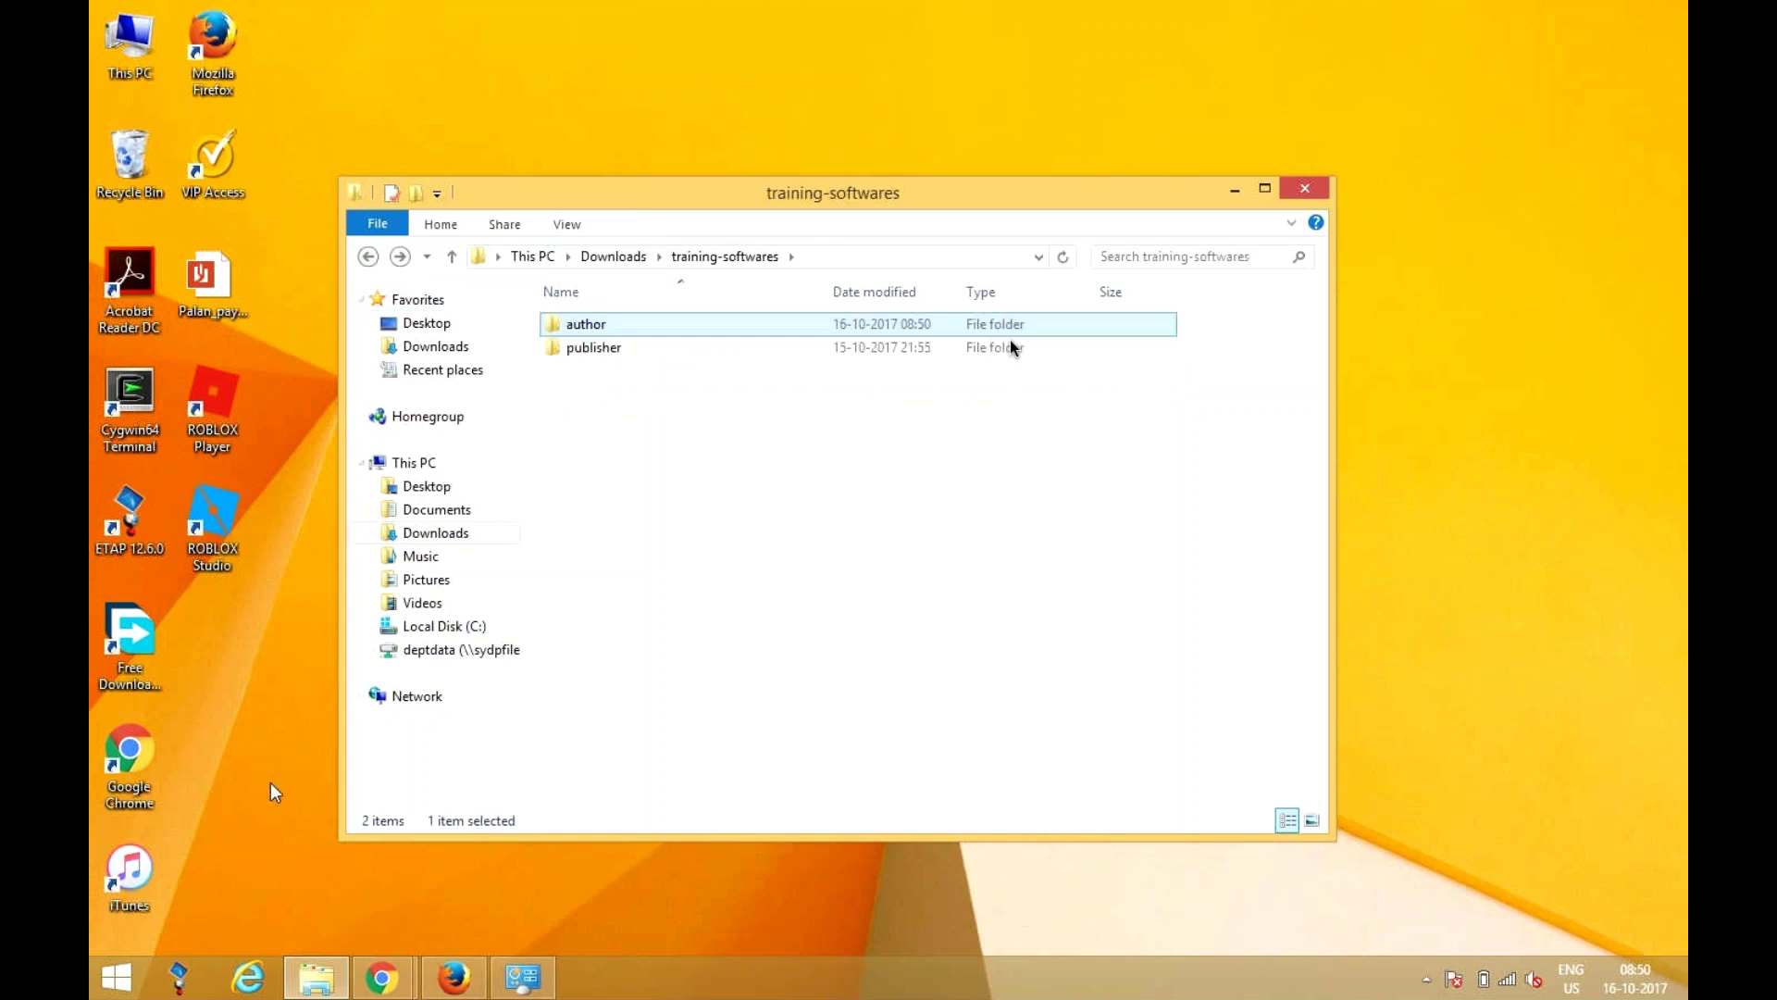
# - Browse the Downloads folder, close the Explorer window, and bring up the Start screen
pyautogui.click(319, 979)
pyautogui.click(325, 983)
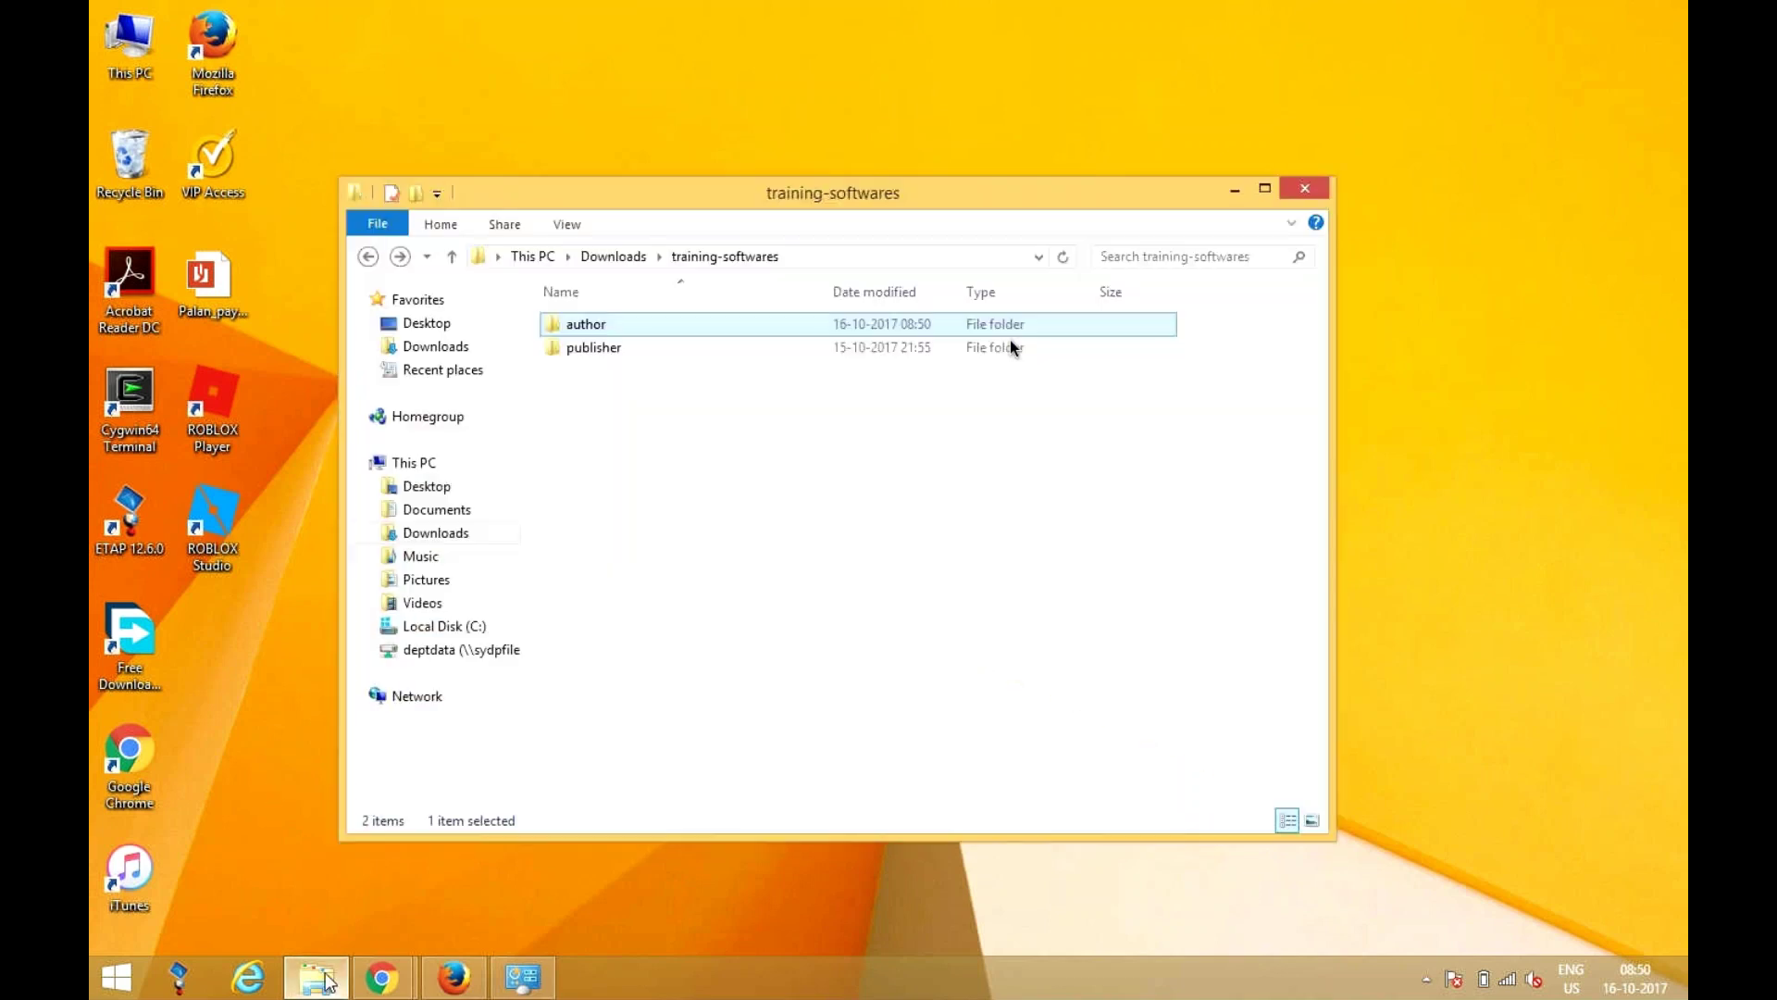
pyautogui.click(452, 347)
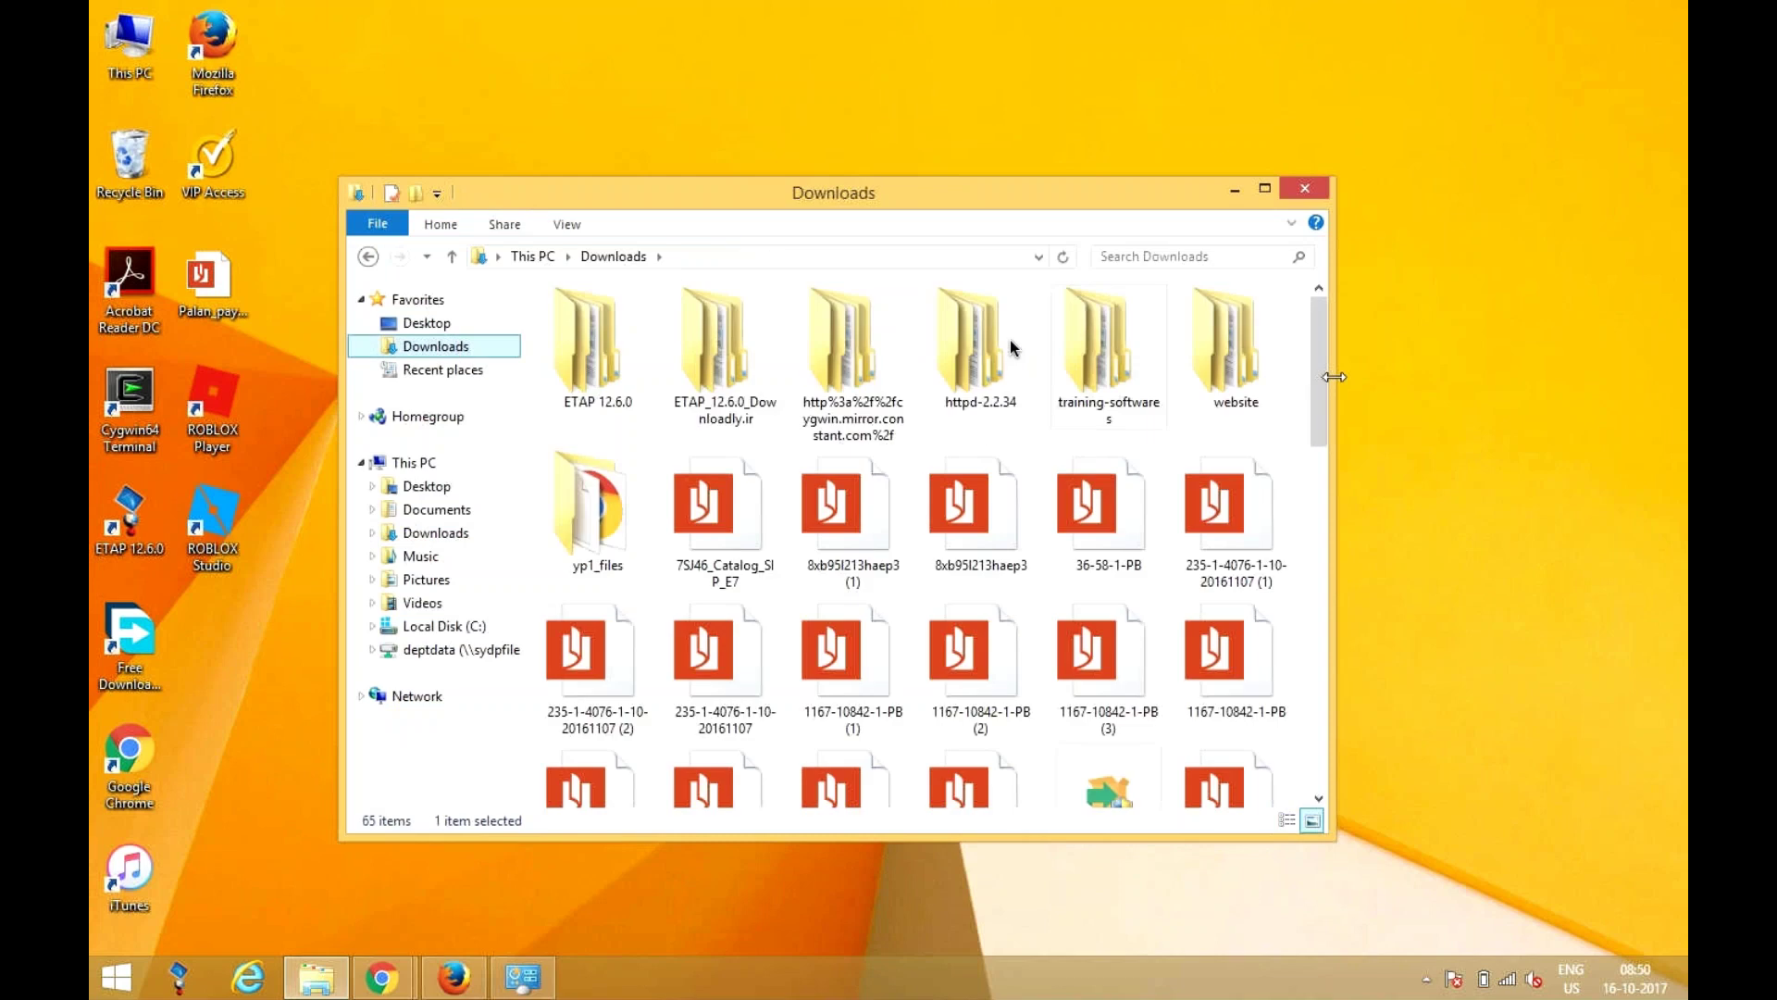
pyautogui.moveTo(1320, 385); pyautogui.dragTo(1333, 681)
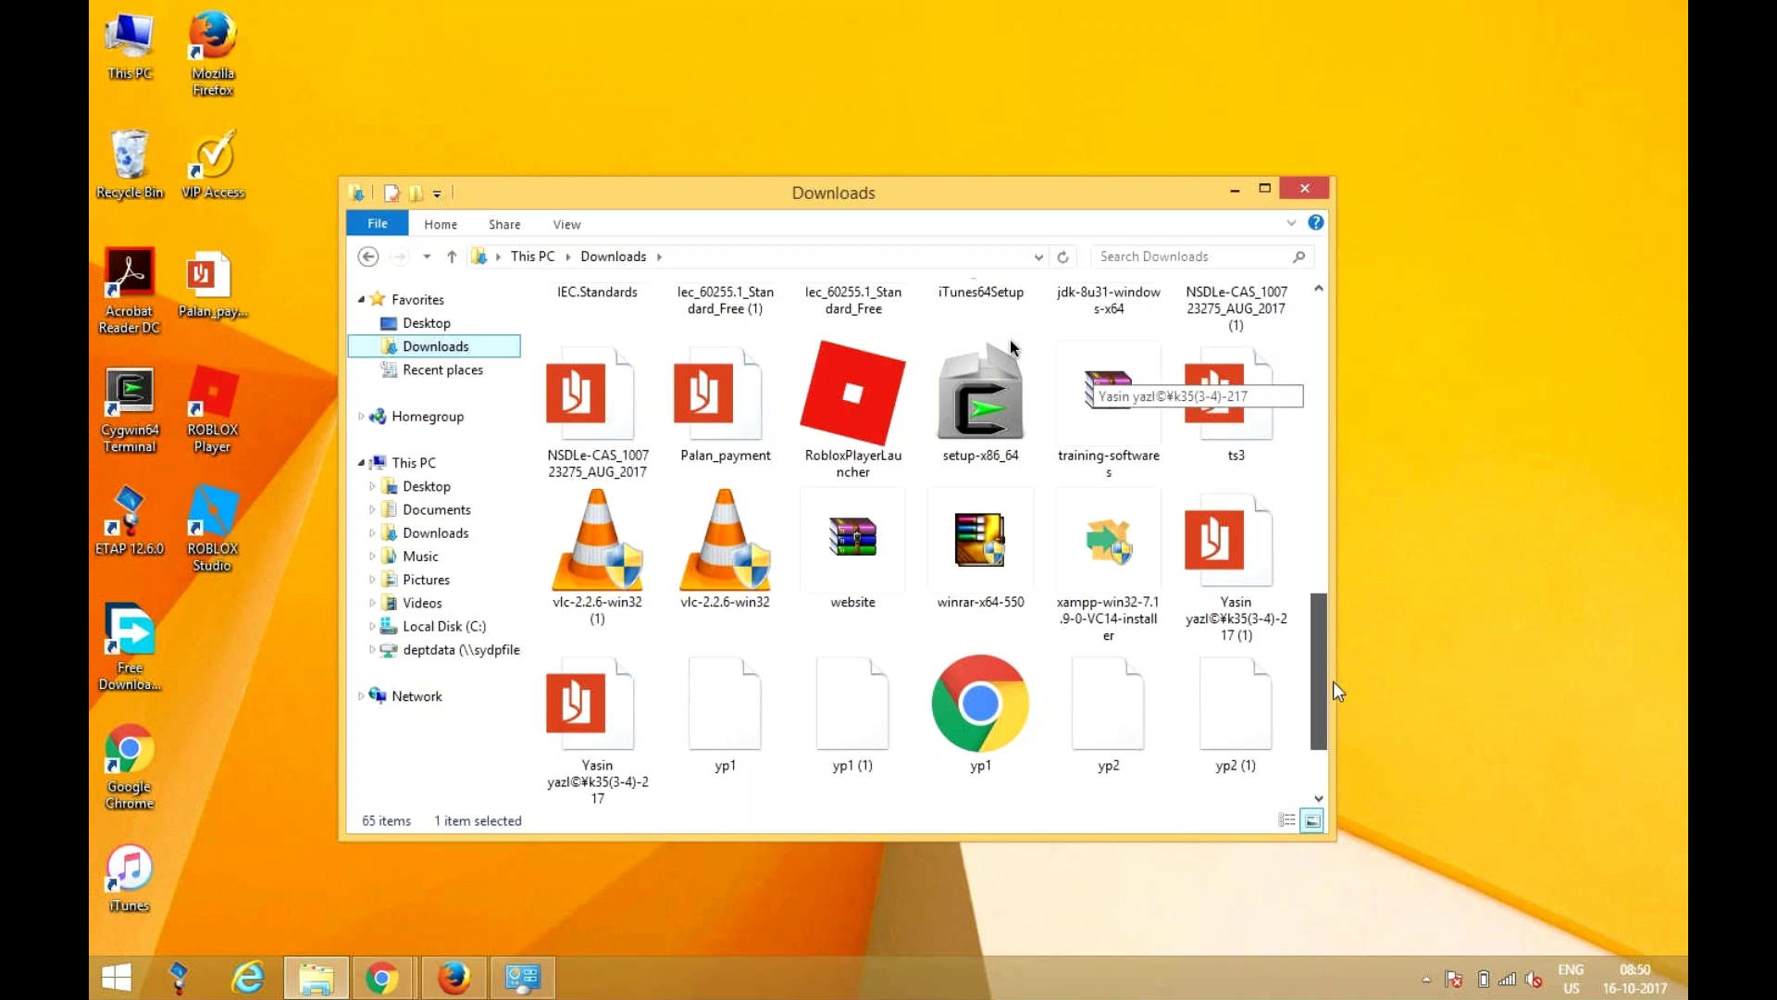
pyautogui.moveTo(1337, 690); pyautogui.dragTo(1273, 344)
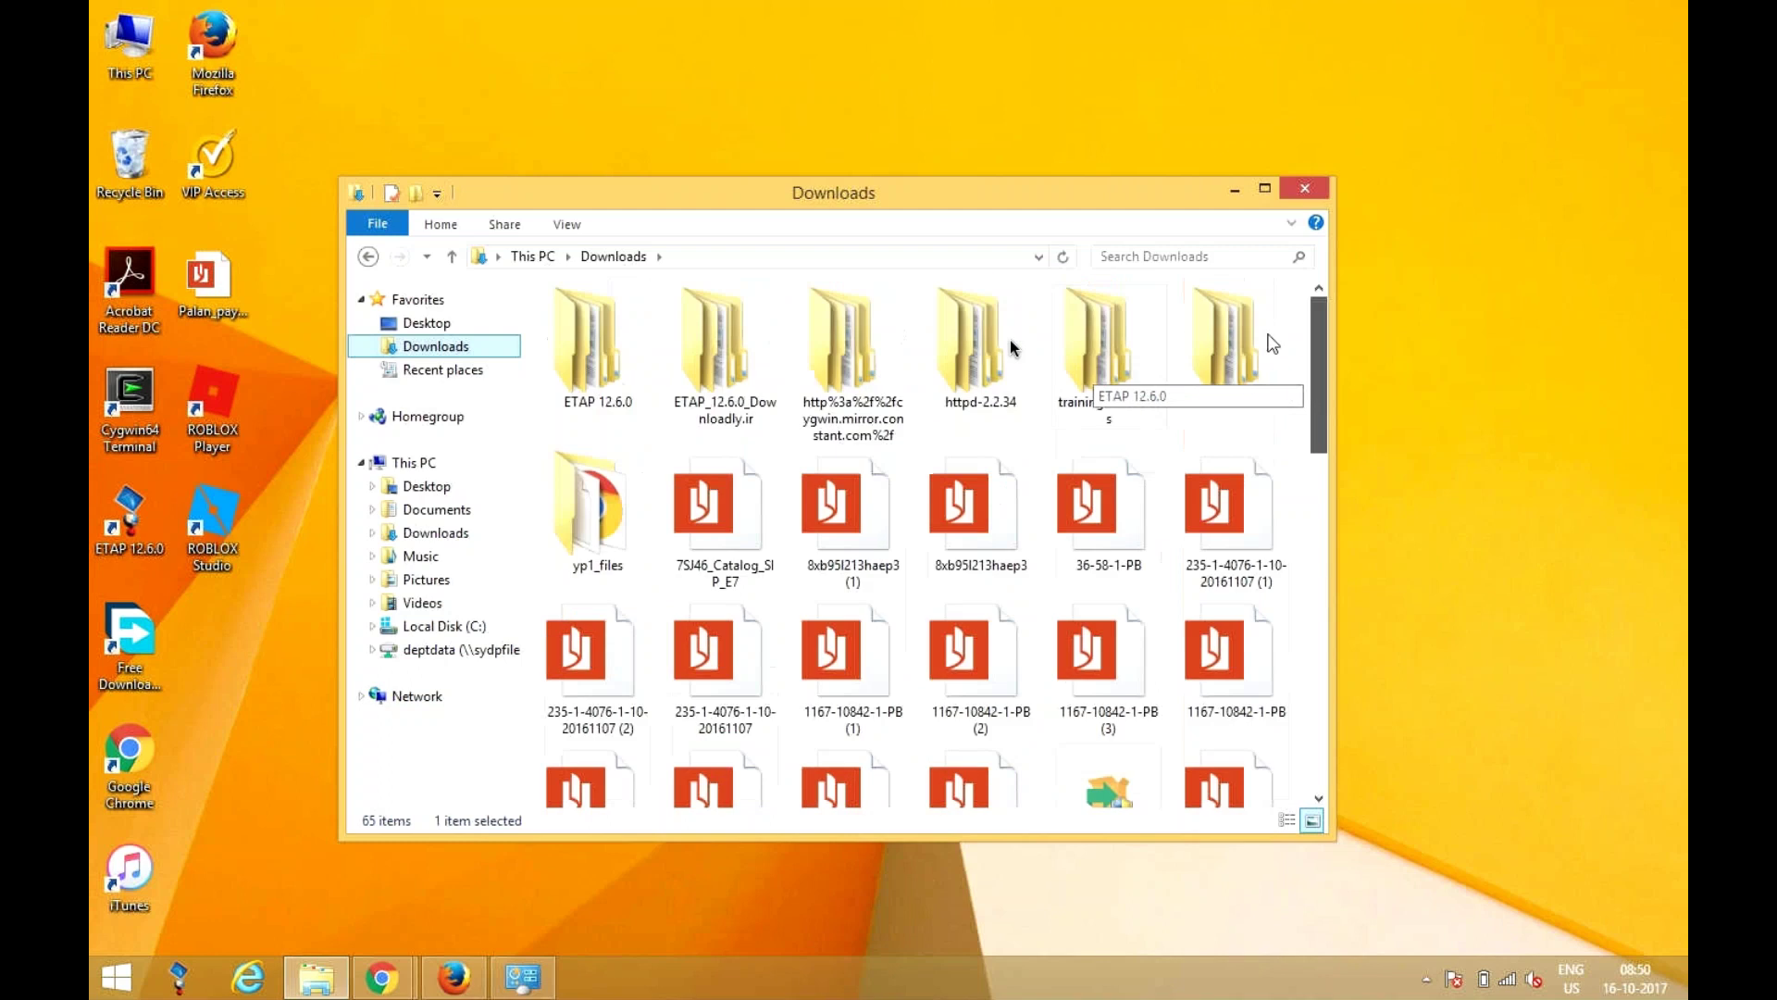
pyautogui.click(1307, 192)
pyautogui.press('super')
# - Open Command Prompt, run java -version to confirm Java 1.8.0_31, then exit
pyautogui.write('cmd')
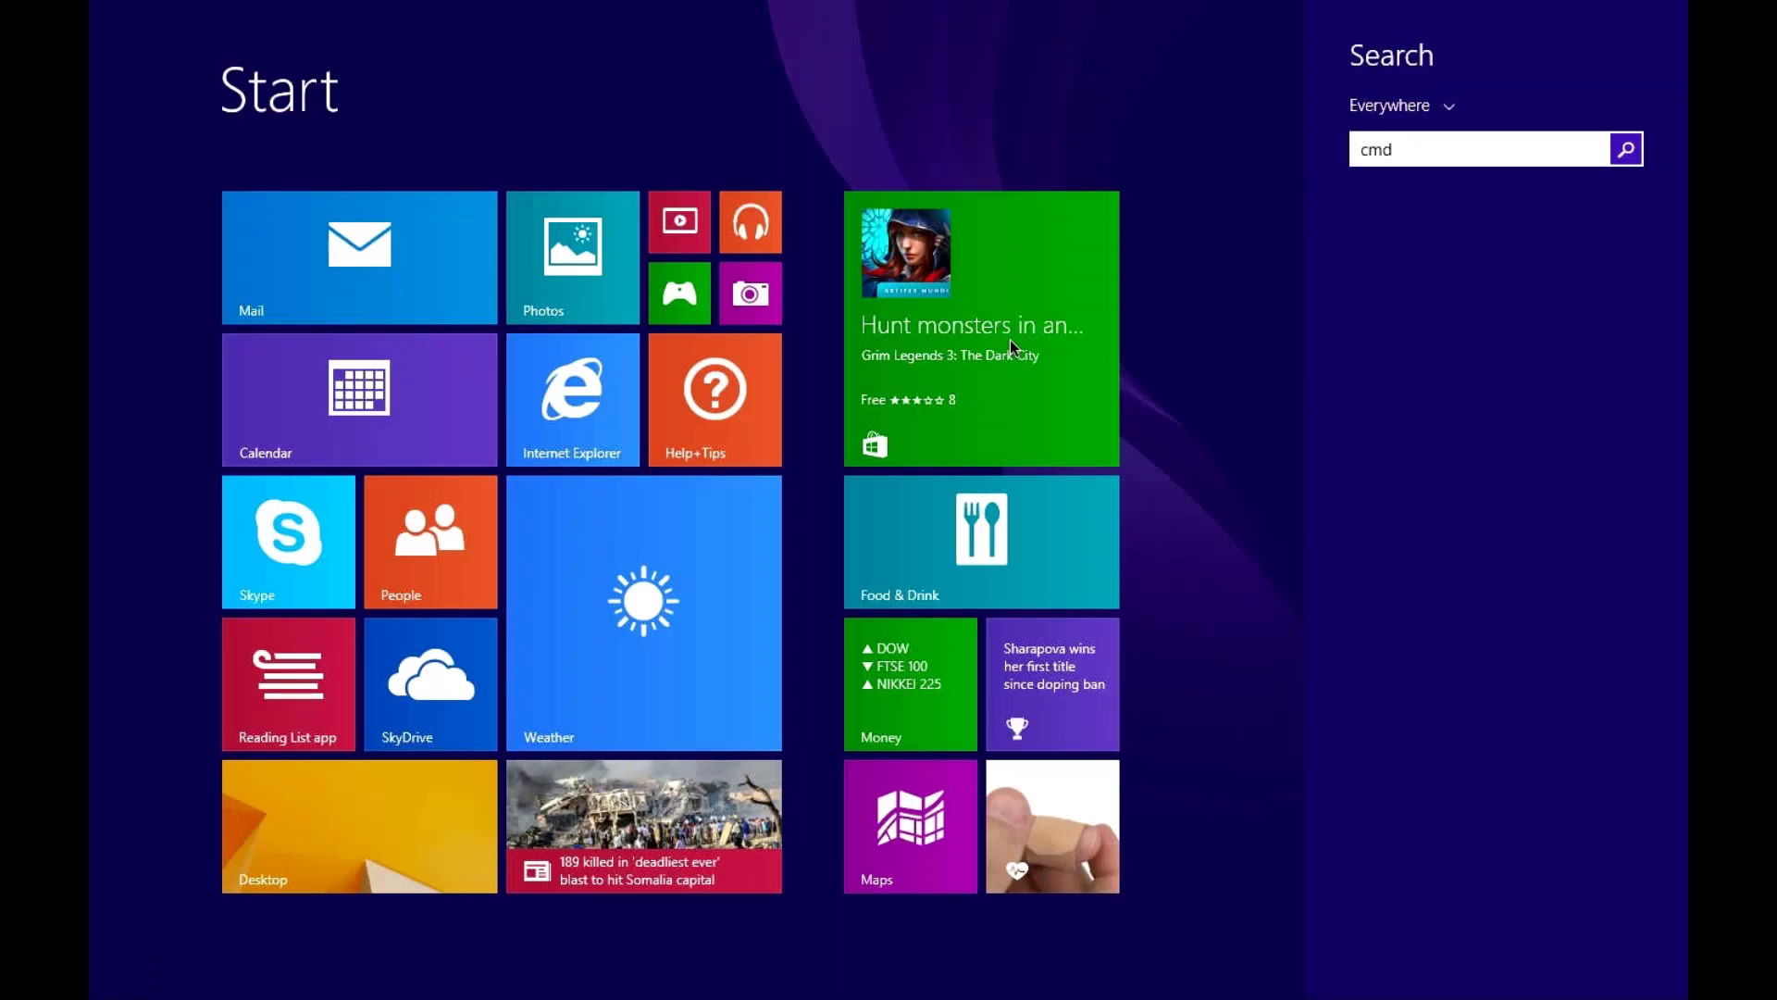
pyautogui.press('Return')
pyautogui.write('java -version')
pyautogui.press('Return')
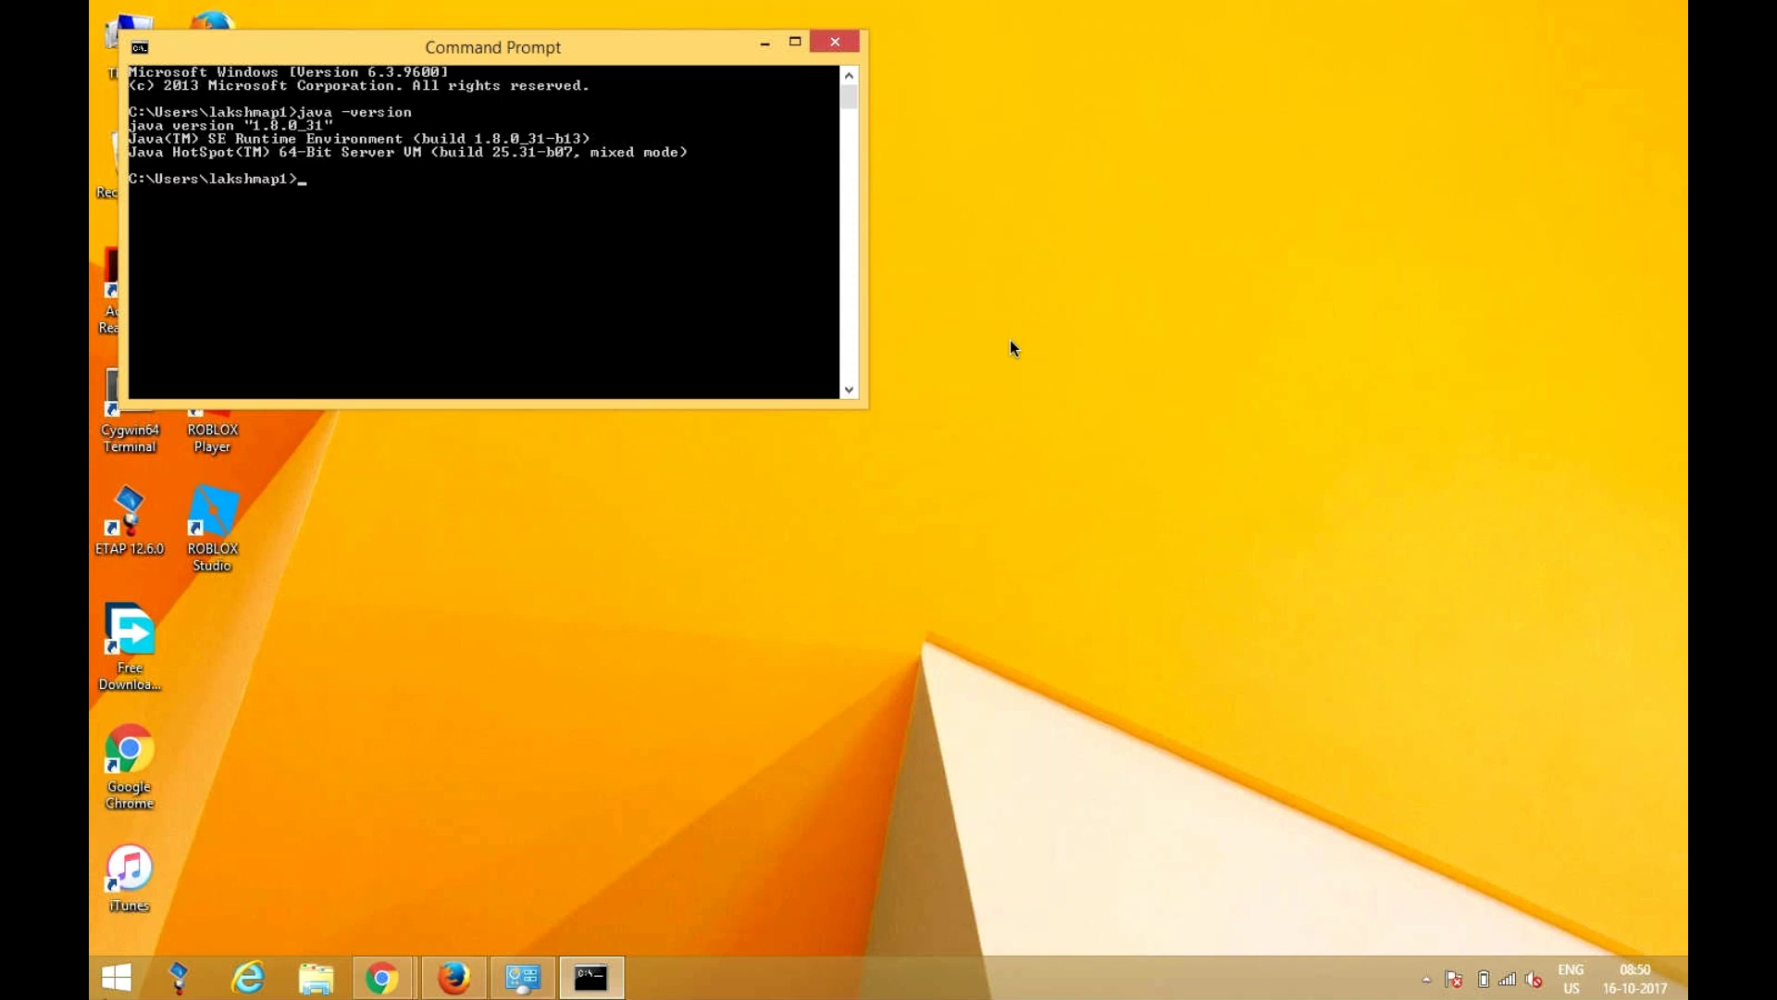
pyautogui.write('exit')
pyautogui.press('Return')
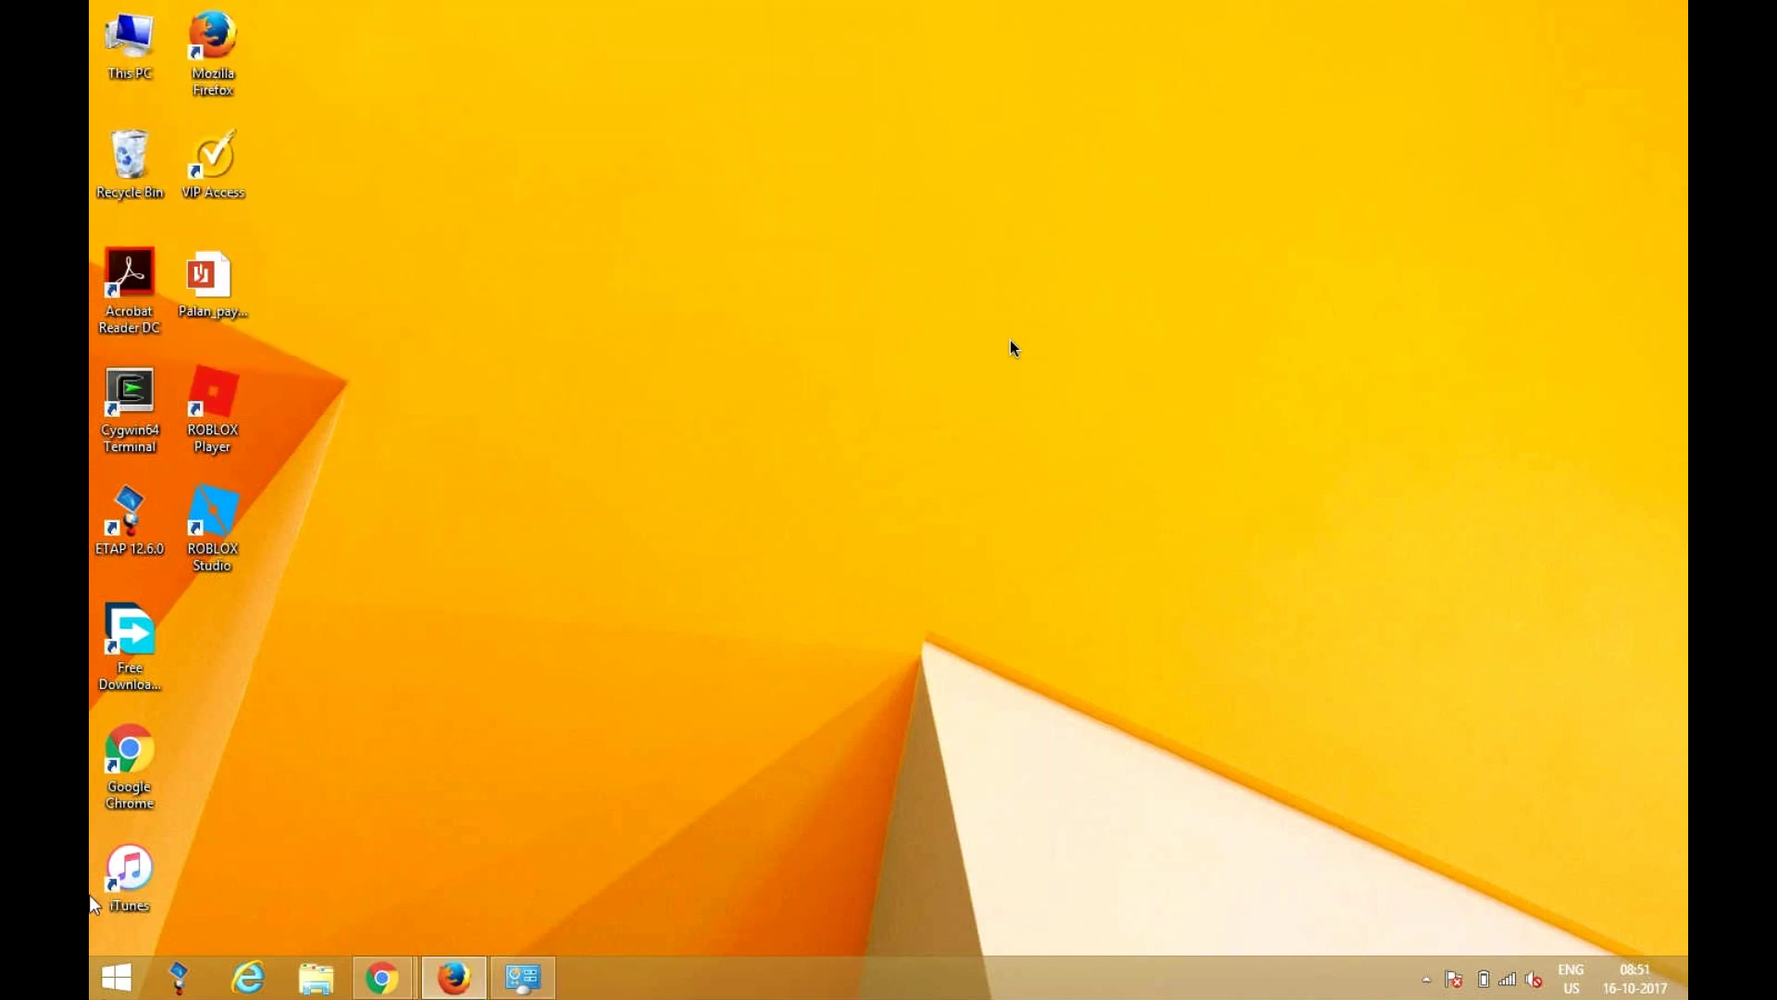
# - Navigate from Downloads through training-softwares into the author folder
pyautogui.click(310, 987)
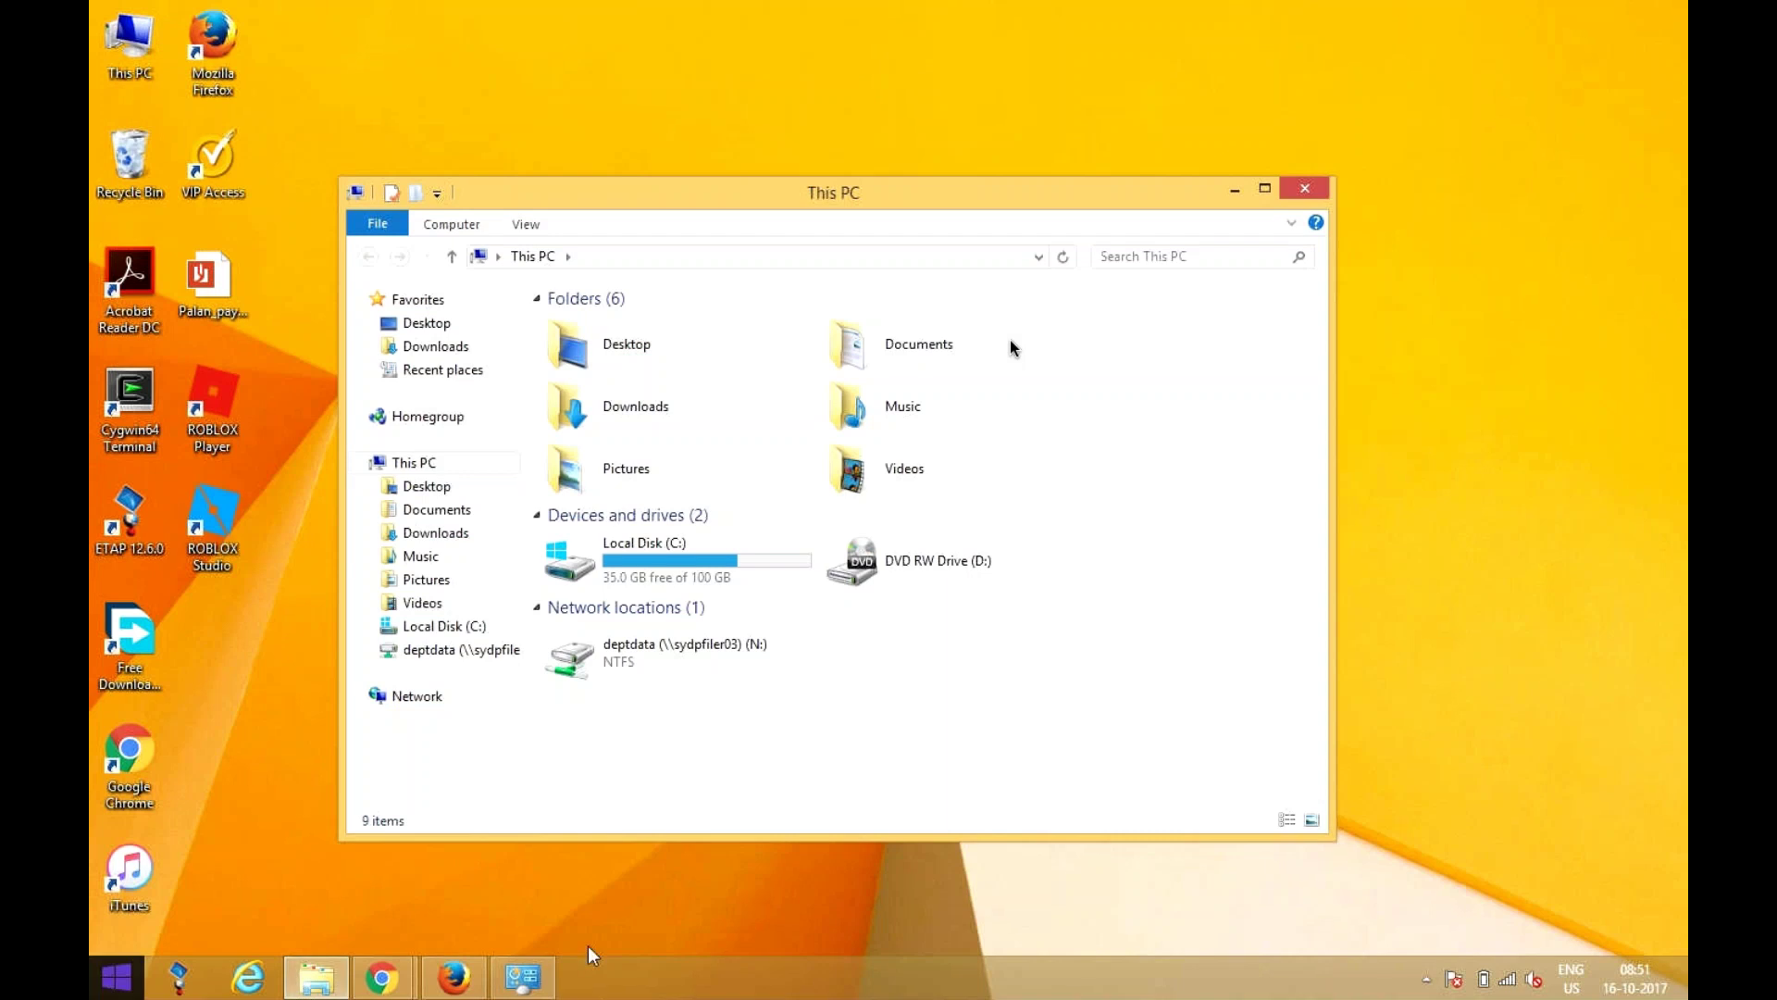
pyautogui.click(681, 564)
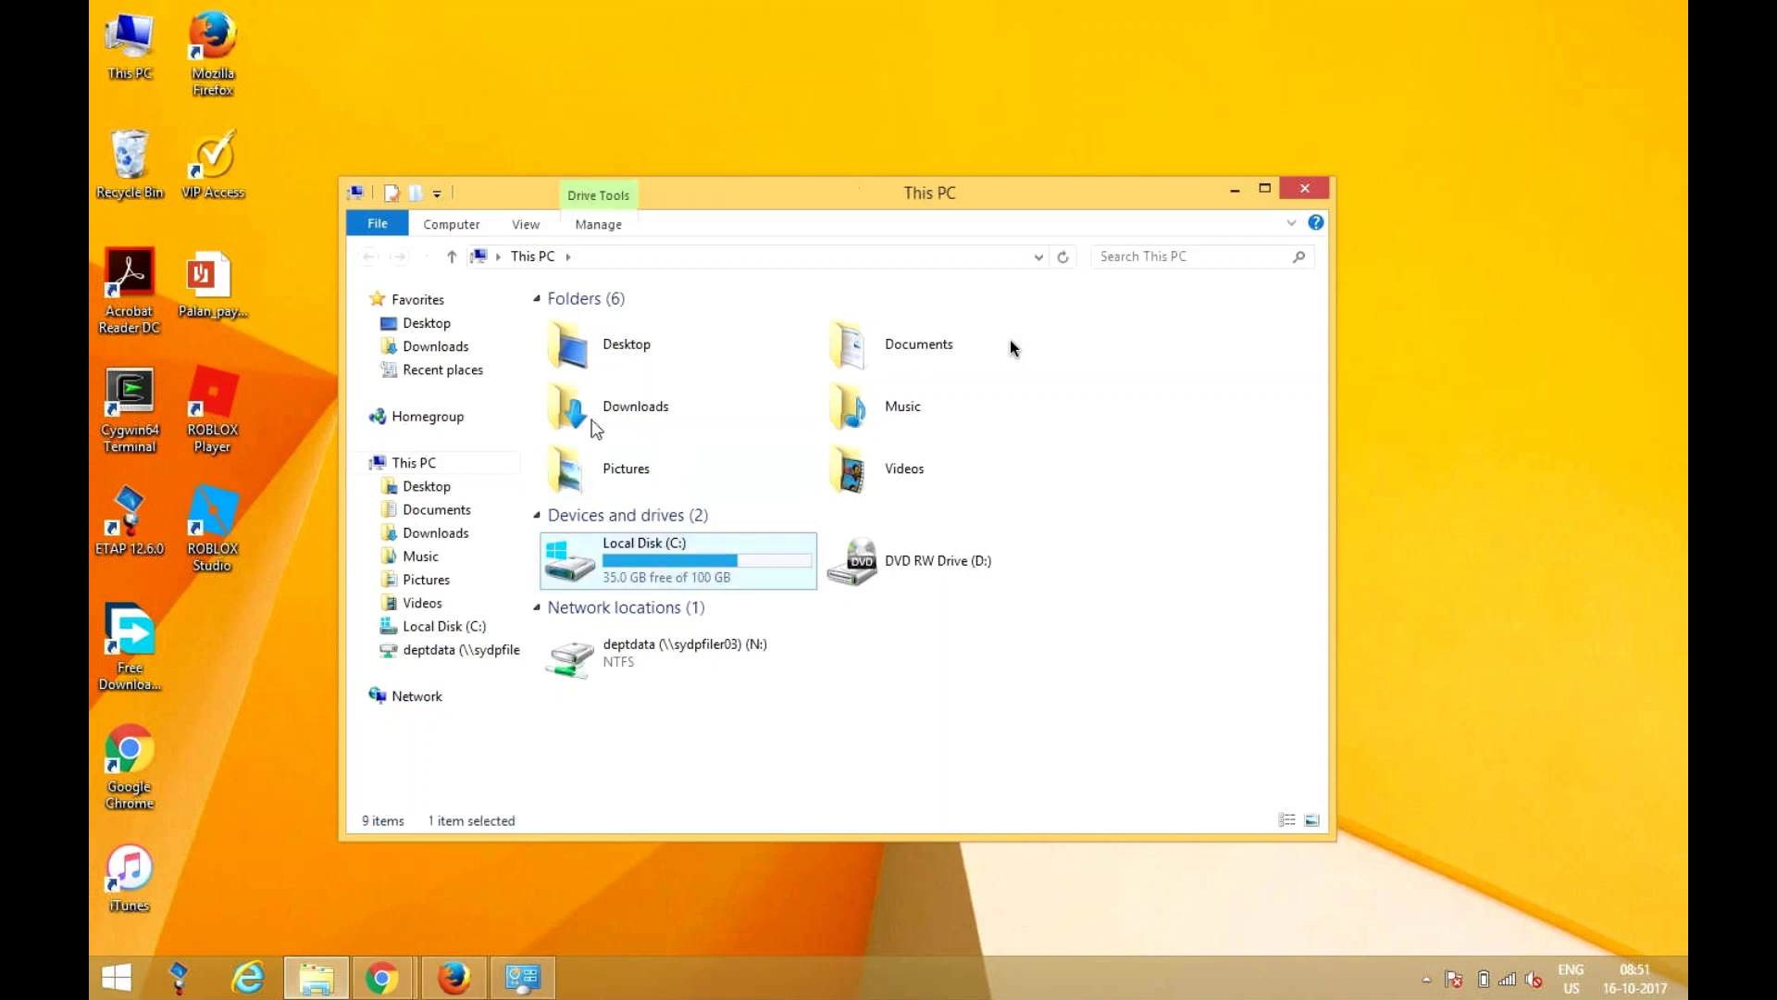
pyautogui.click(431, 348)
pyautogui.click(1092, 392)
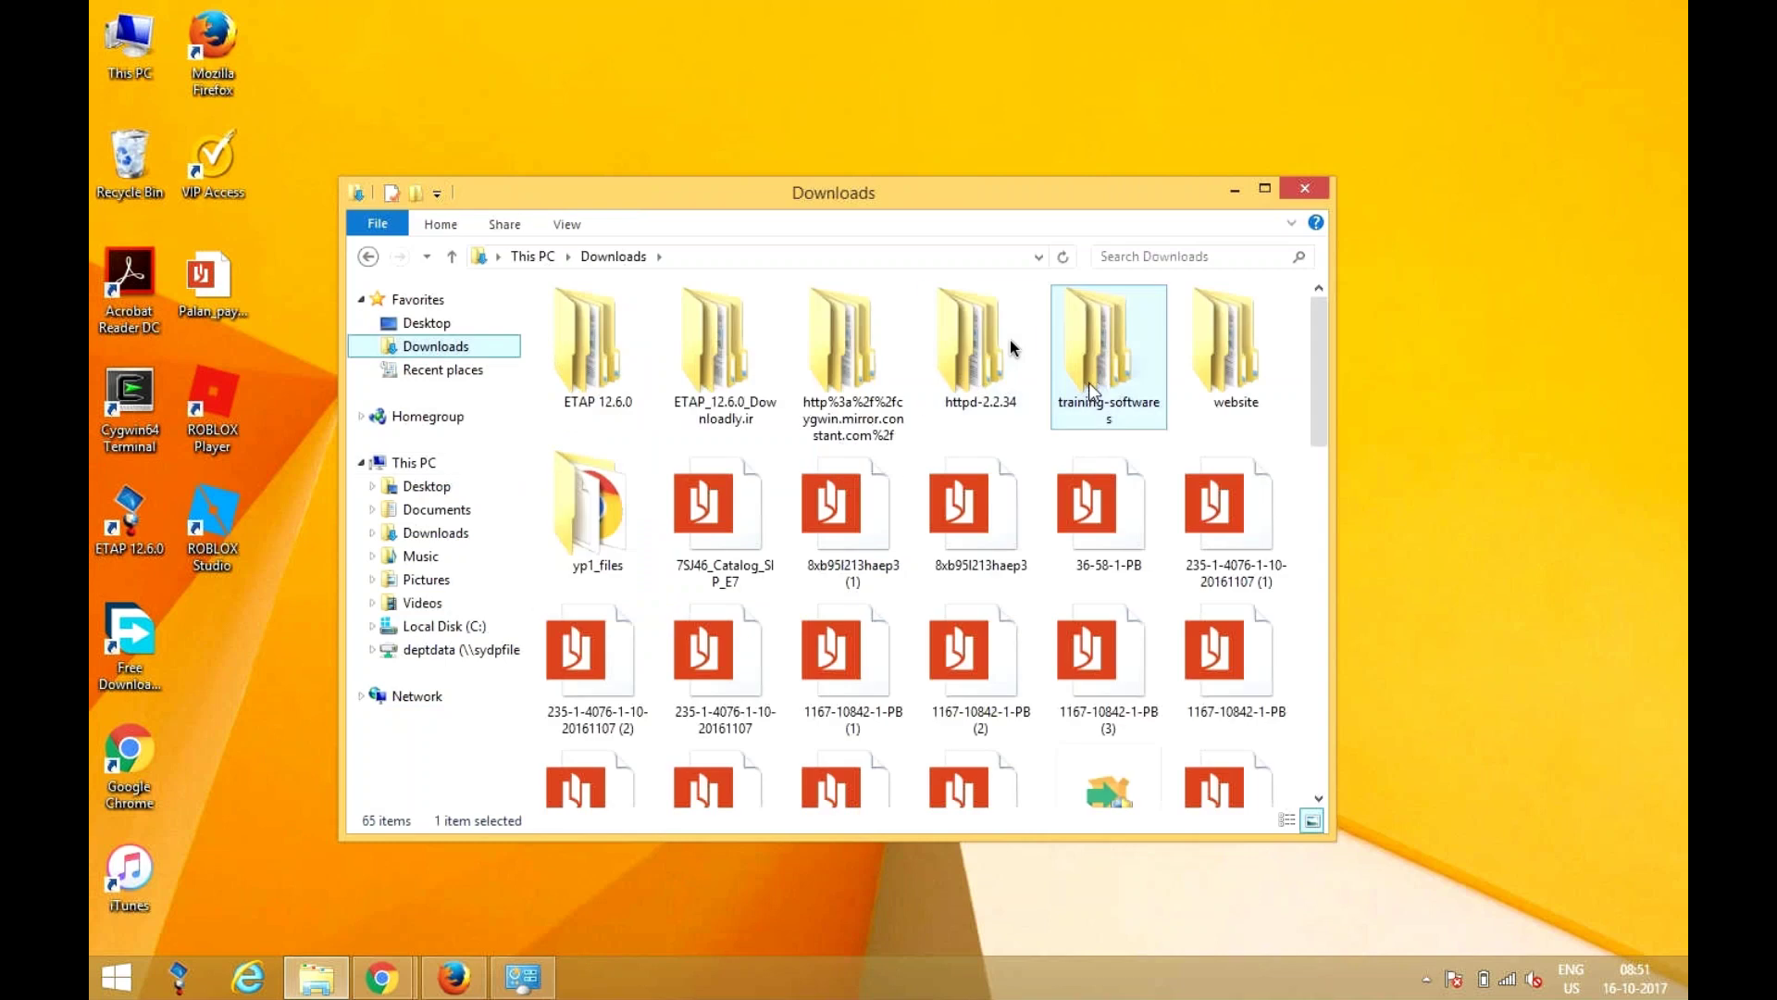
pyautogui.doubleClick(1092, 392)
pyautogui.doubleClick(620, 315)
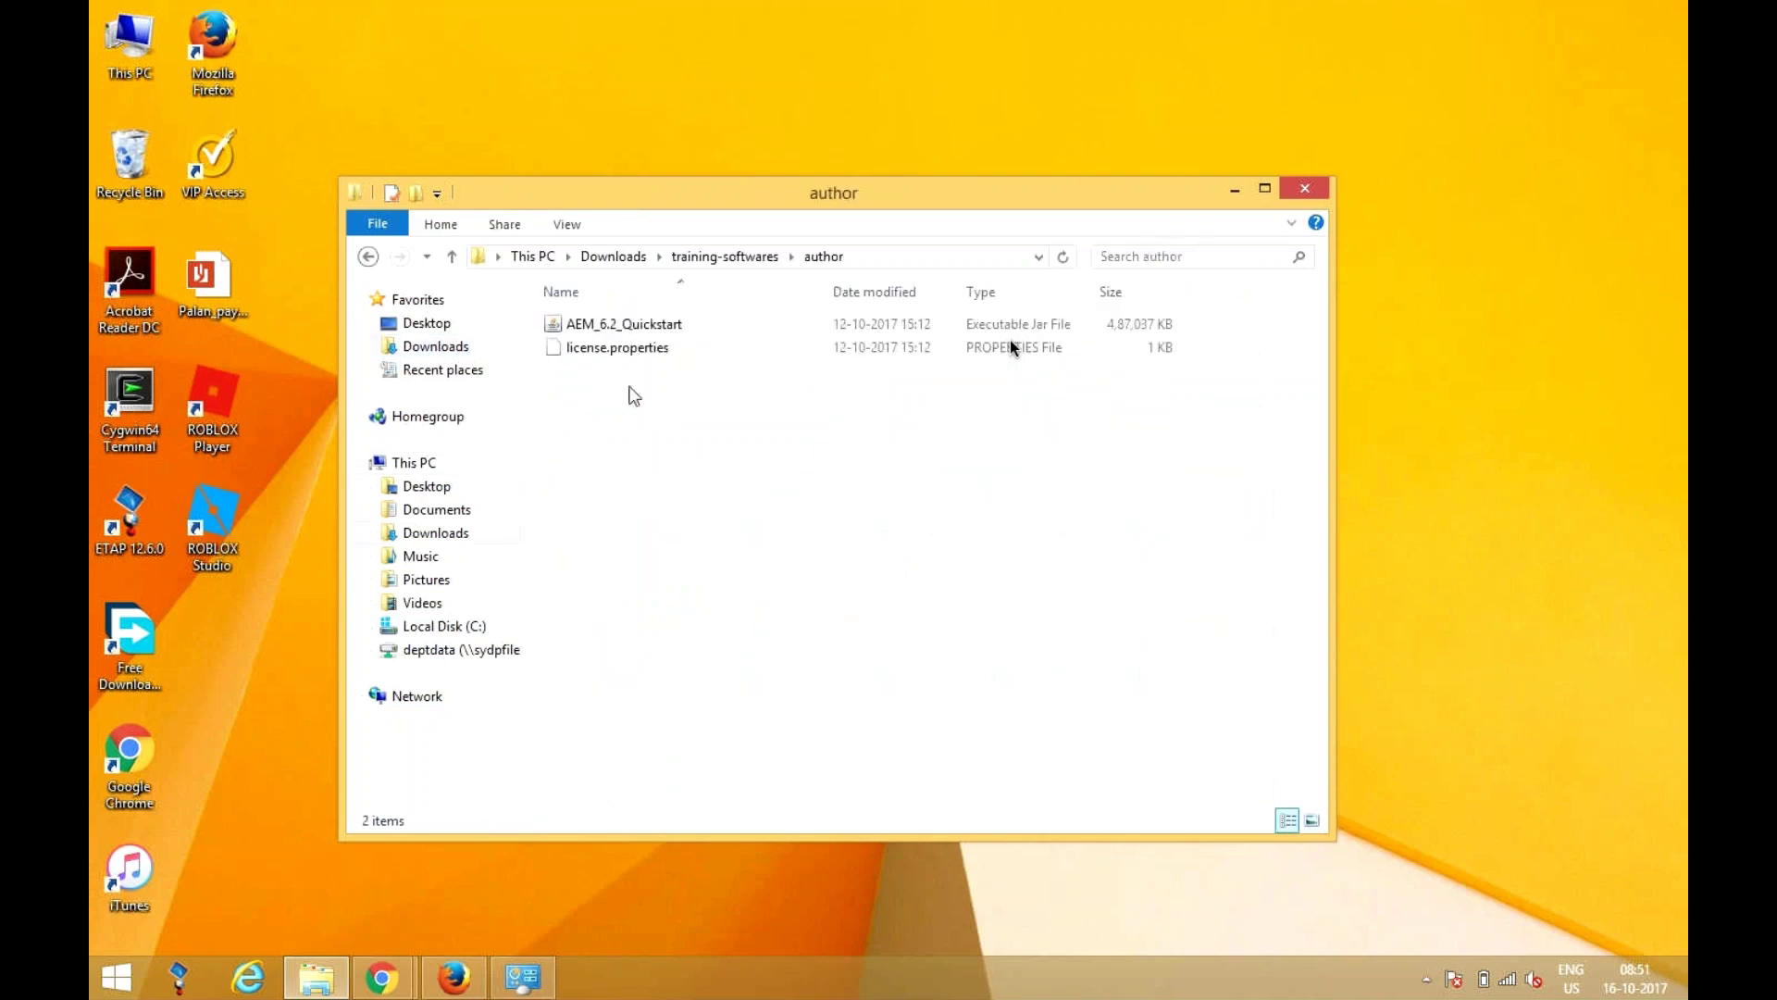
# - Run the AEM_6.2_Quickstart jar from the author folder and move its splash window aside
pyautogui.rightClick(641, 330)
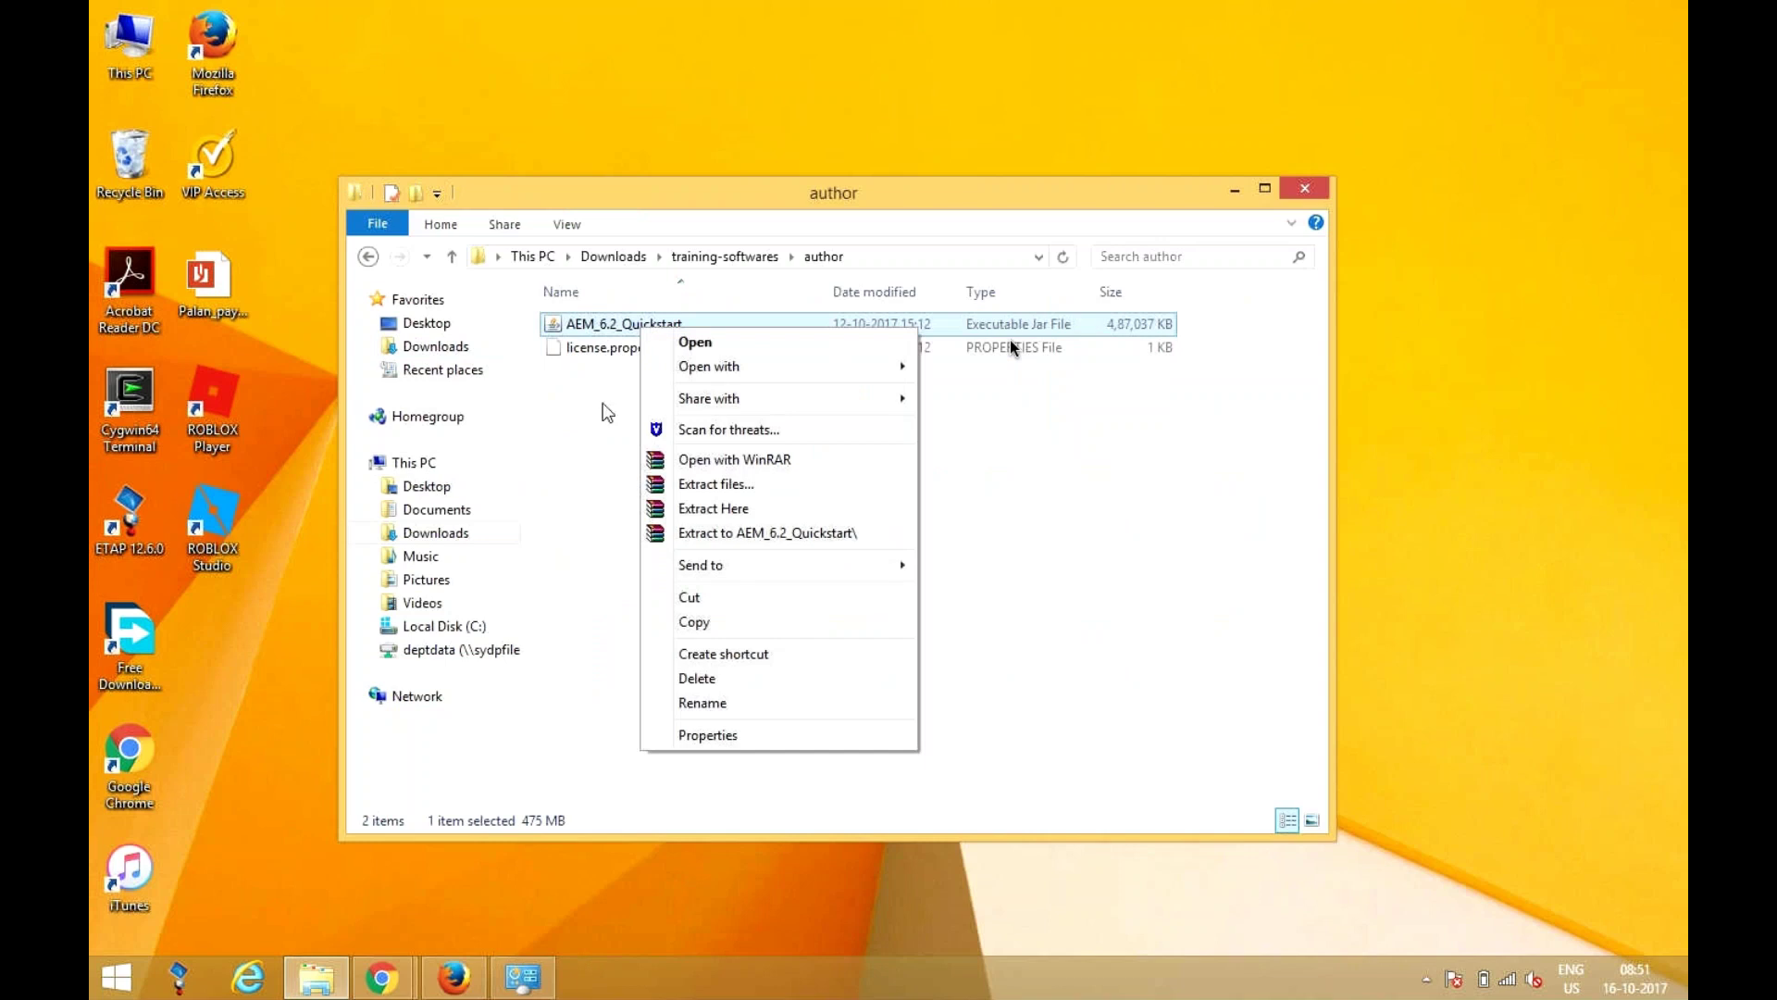
pyautogui.click(597, 326)
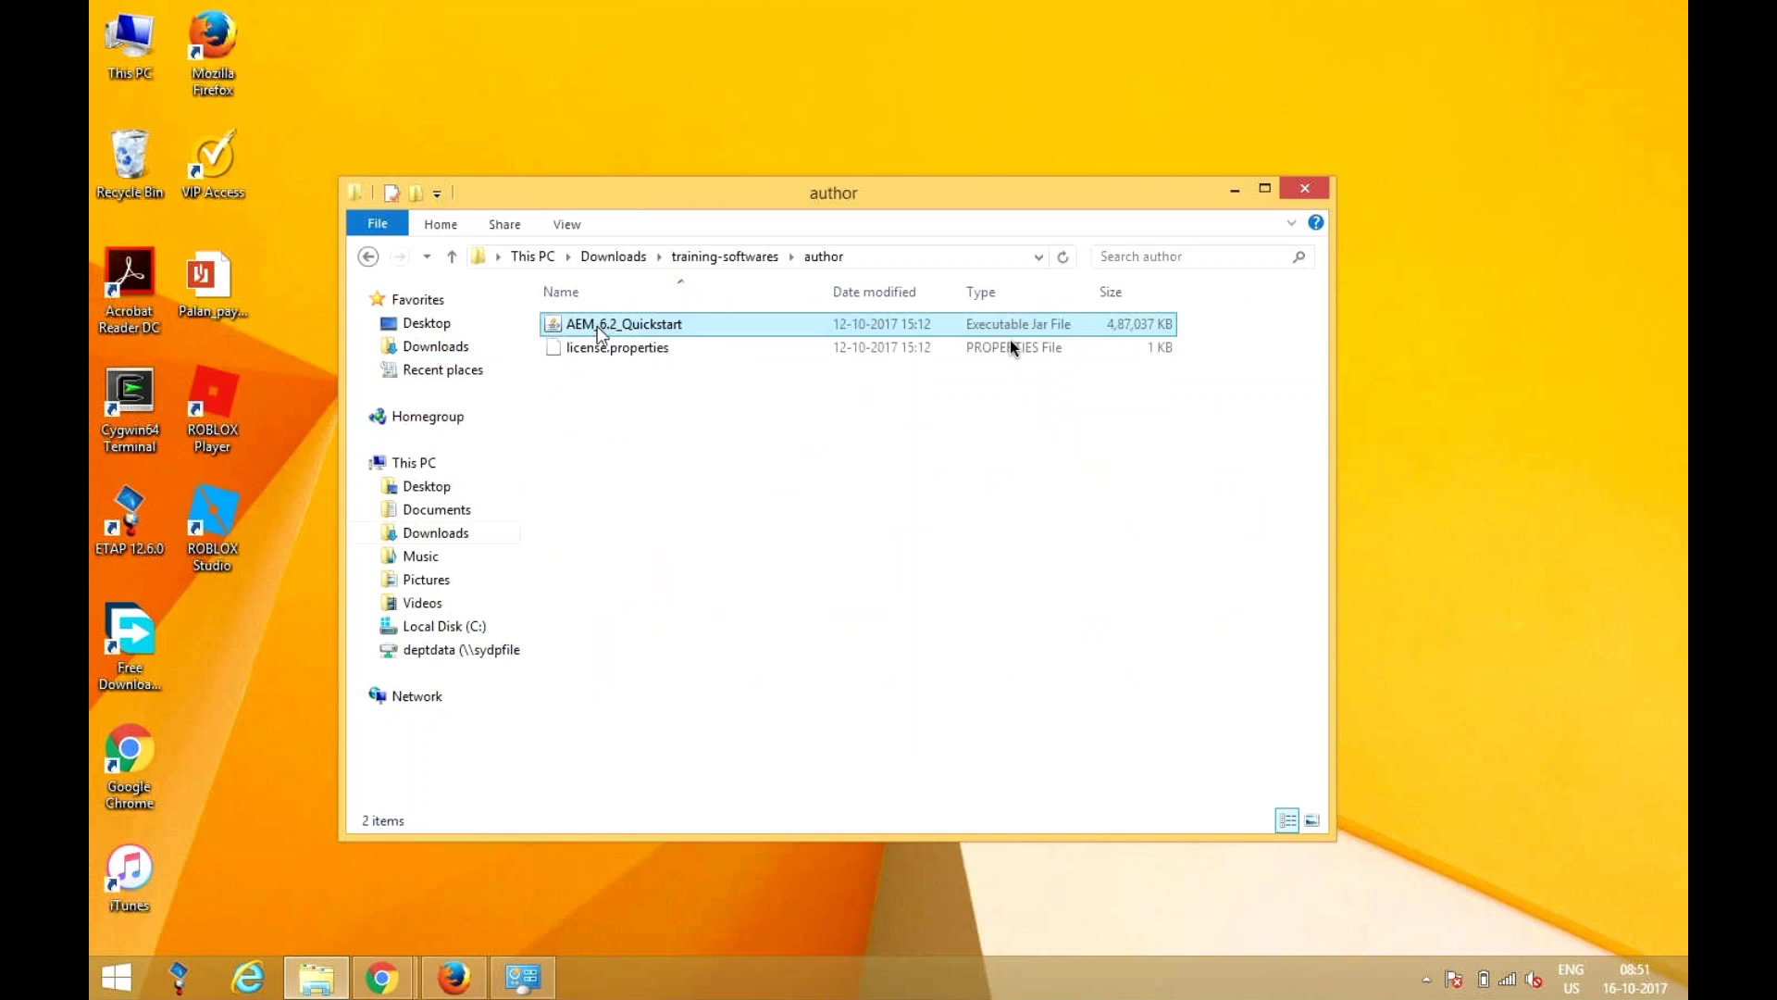
pyautogui.click(597, 326)
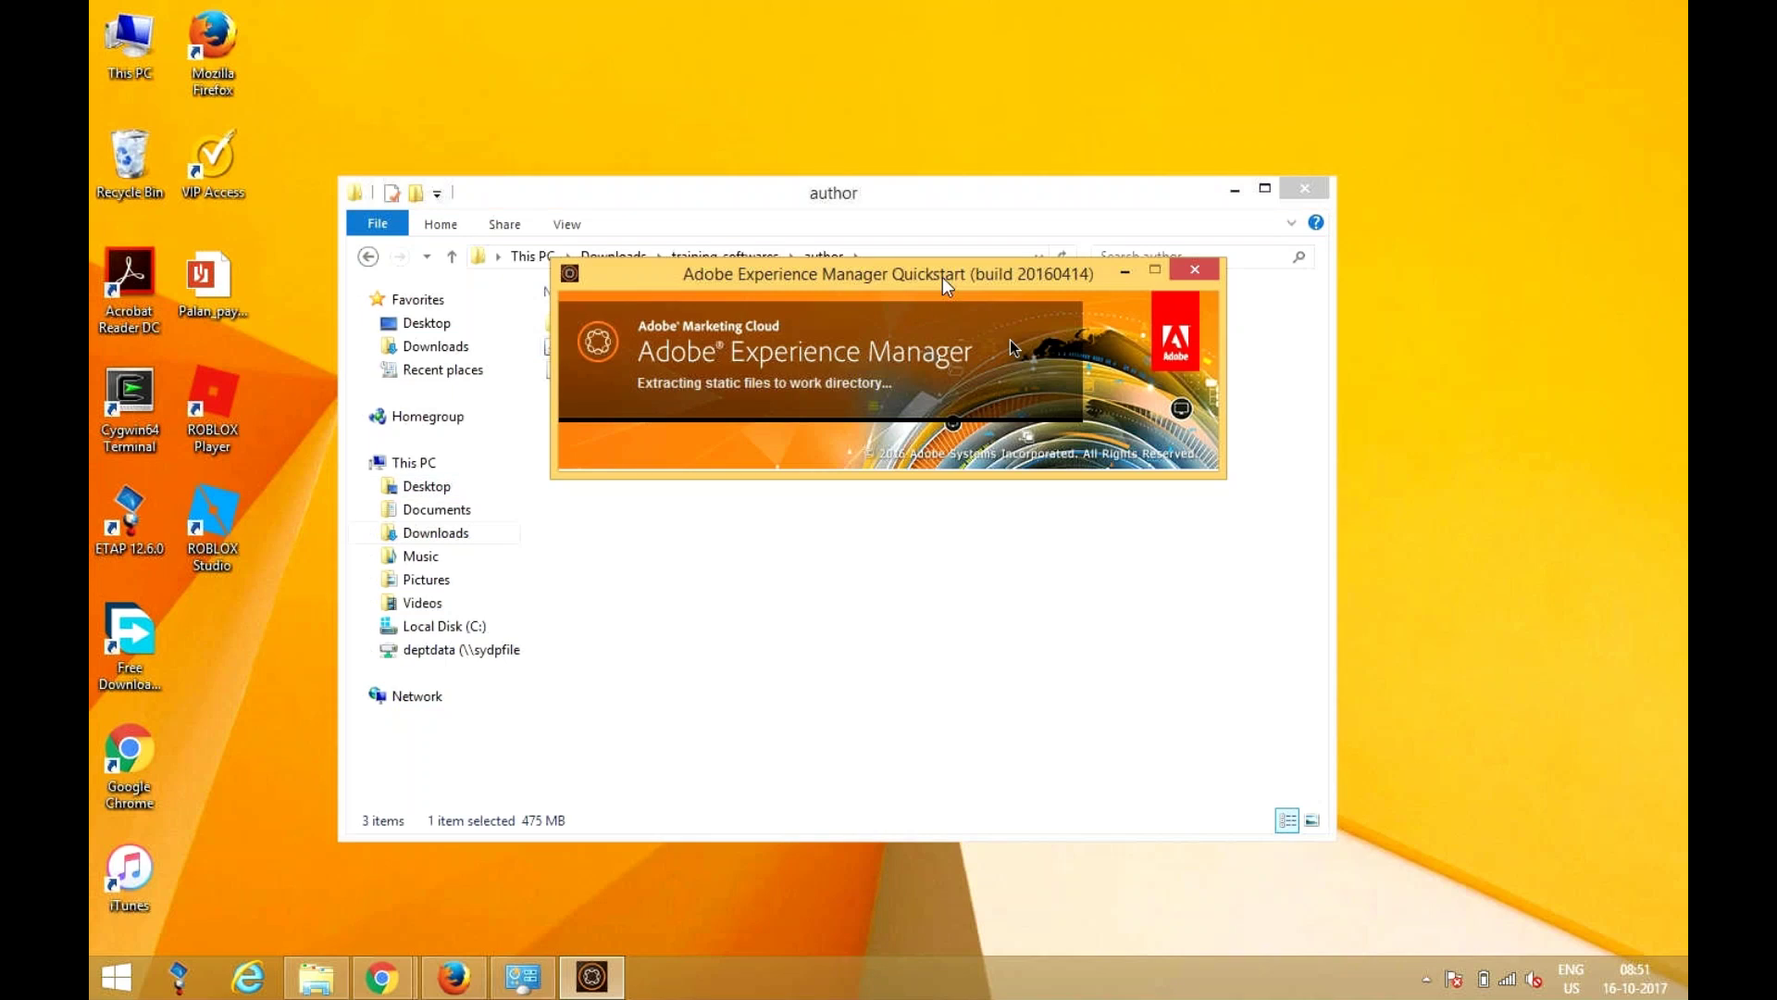
pyautogui.moveTo(942, 276); pyautogui.dragTo(992, 459)
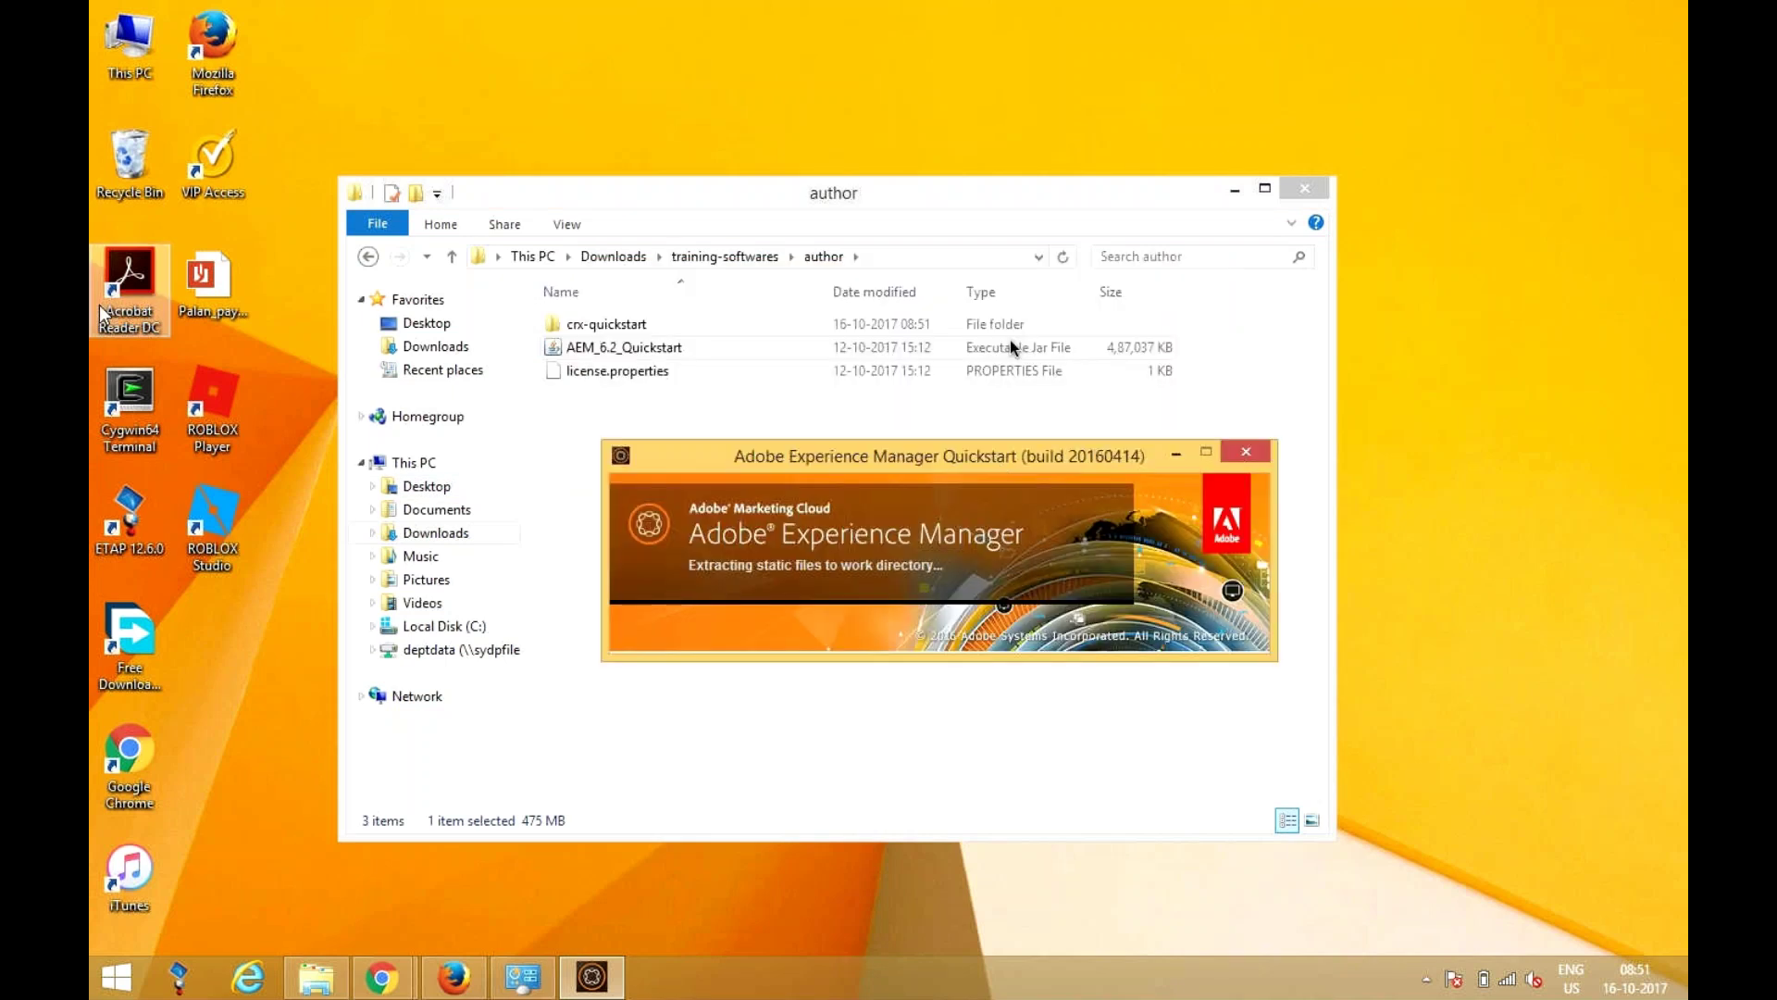
pyautogui.click(116, 388)
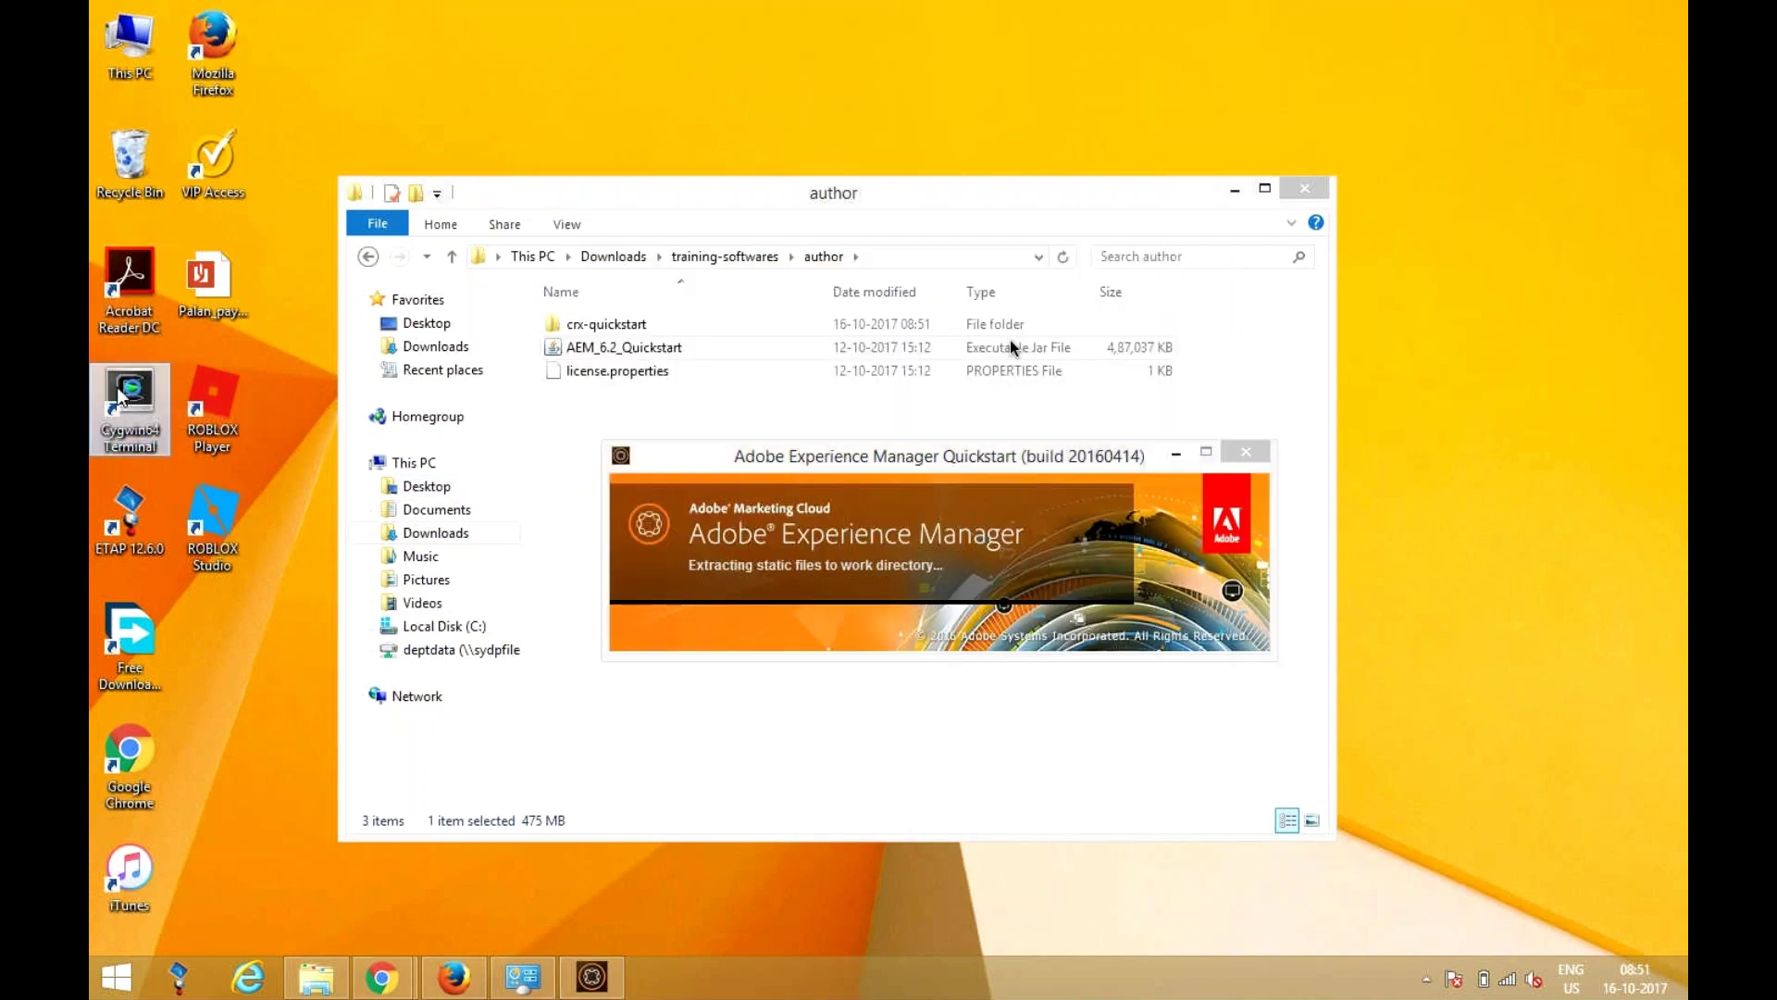
# - Launch the Cygwin64 Terminal maximized and try cd c:\
pyautogui.doubleClick(117, 387)
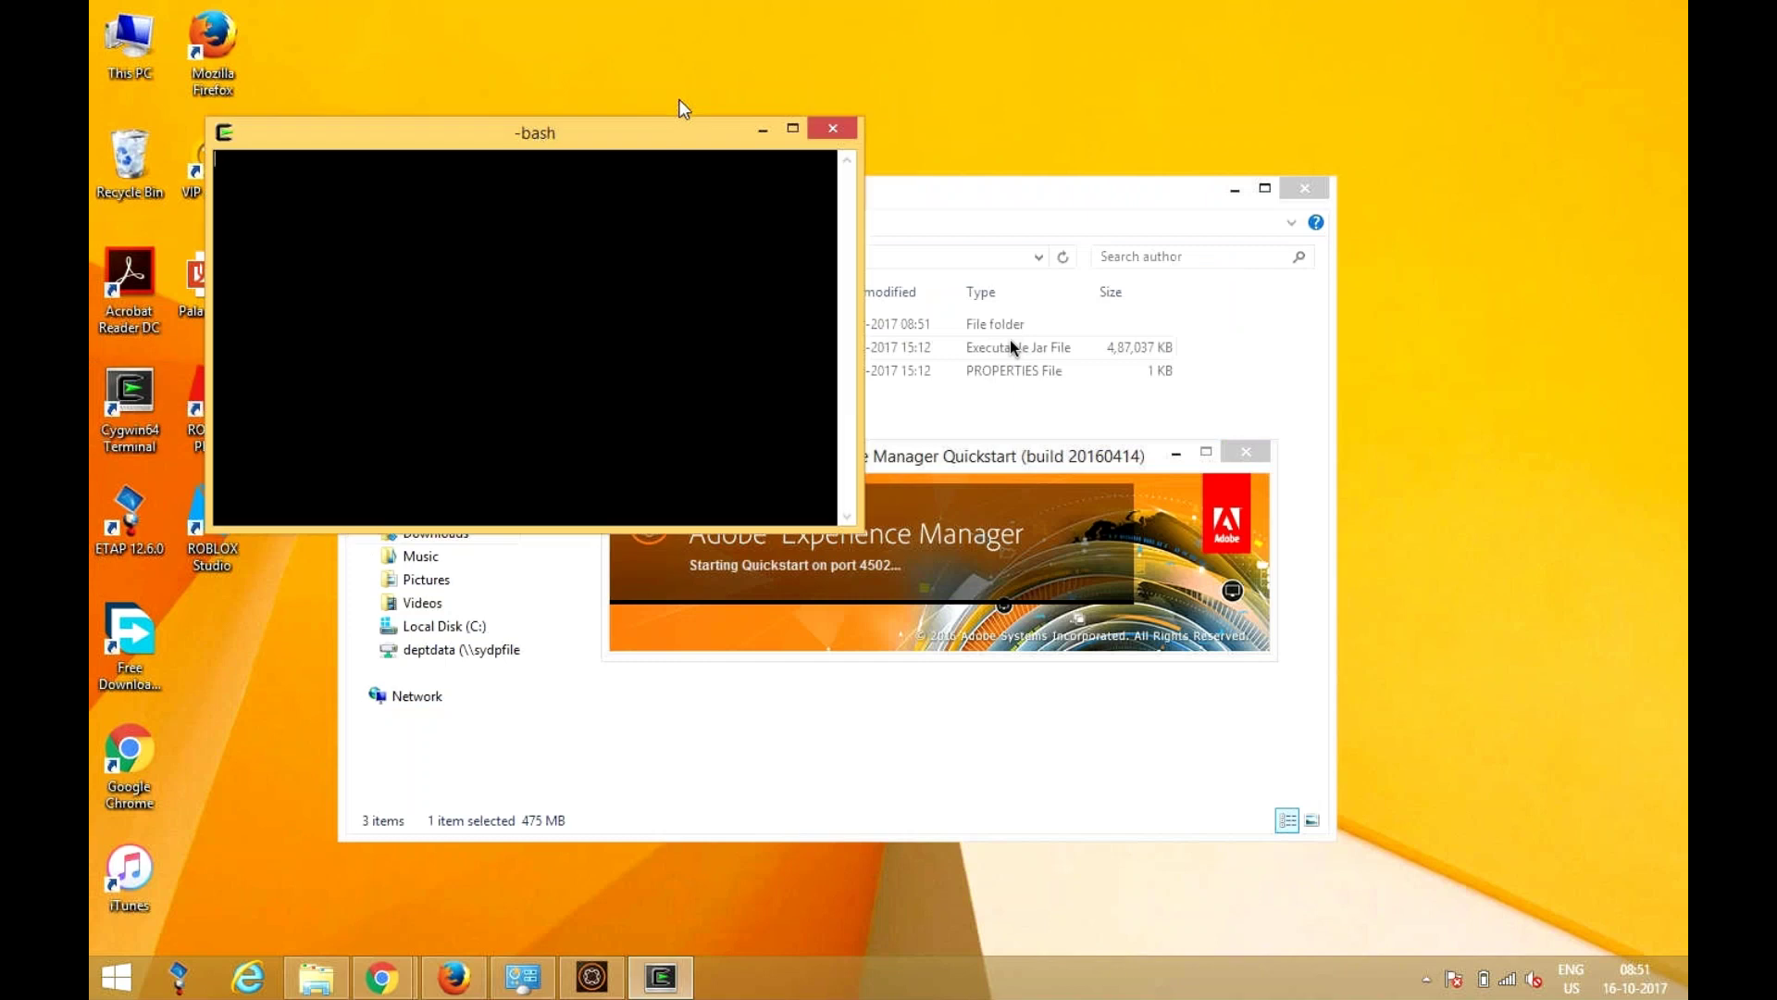
pyautogui.click(794, 128)
pyautogui.write('cd c')
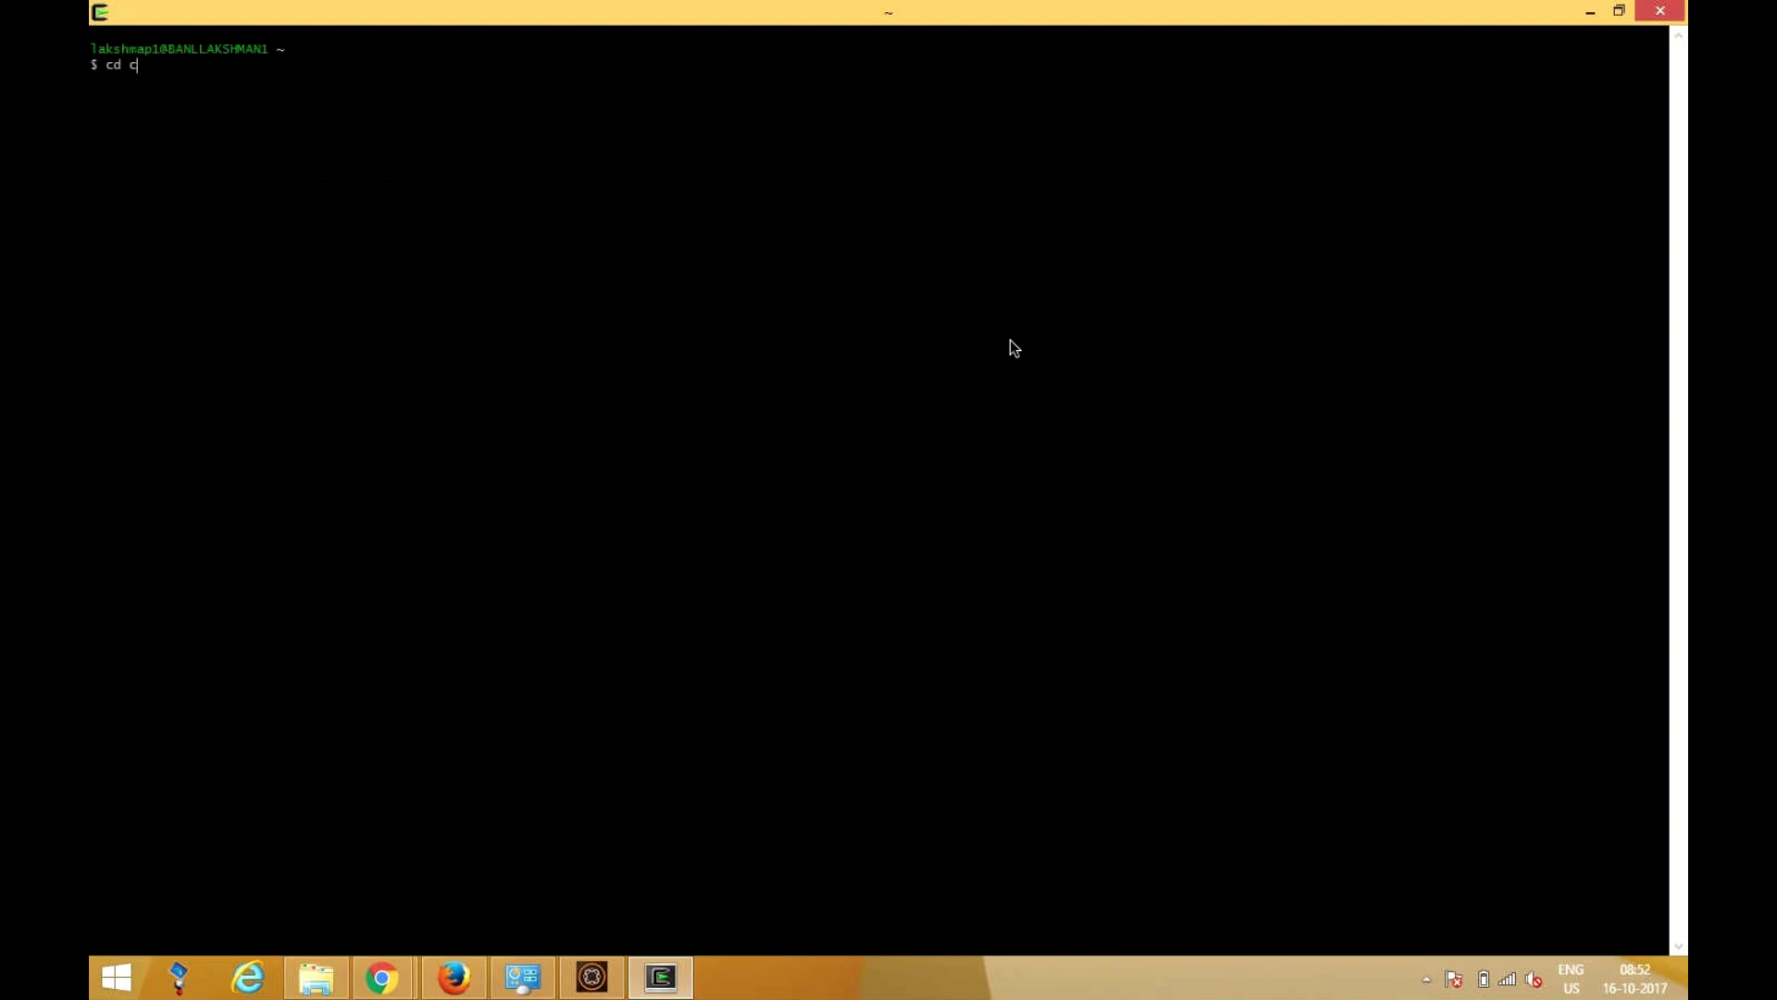
pyautogui.write(':\\')
pyautogui.press('Return')
# - Run ps -ef | grep java and pwd, then cd c:\ into /cygdrive/c
pyautogui.write('ps -ef | grep java')
pyautogui.press('Return')
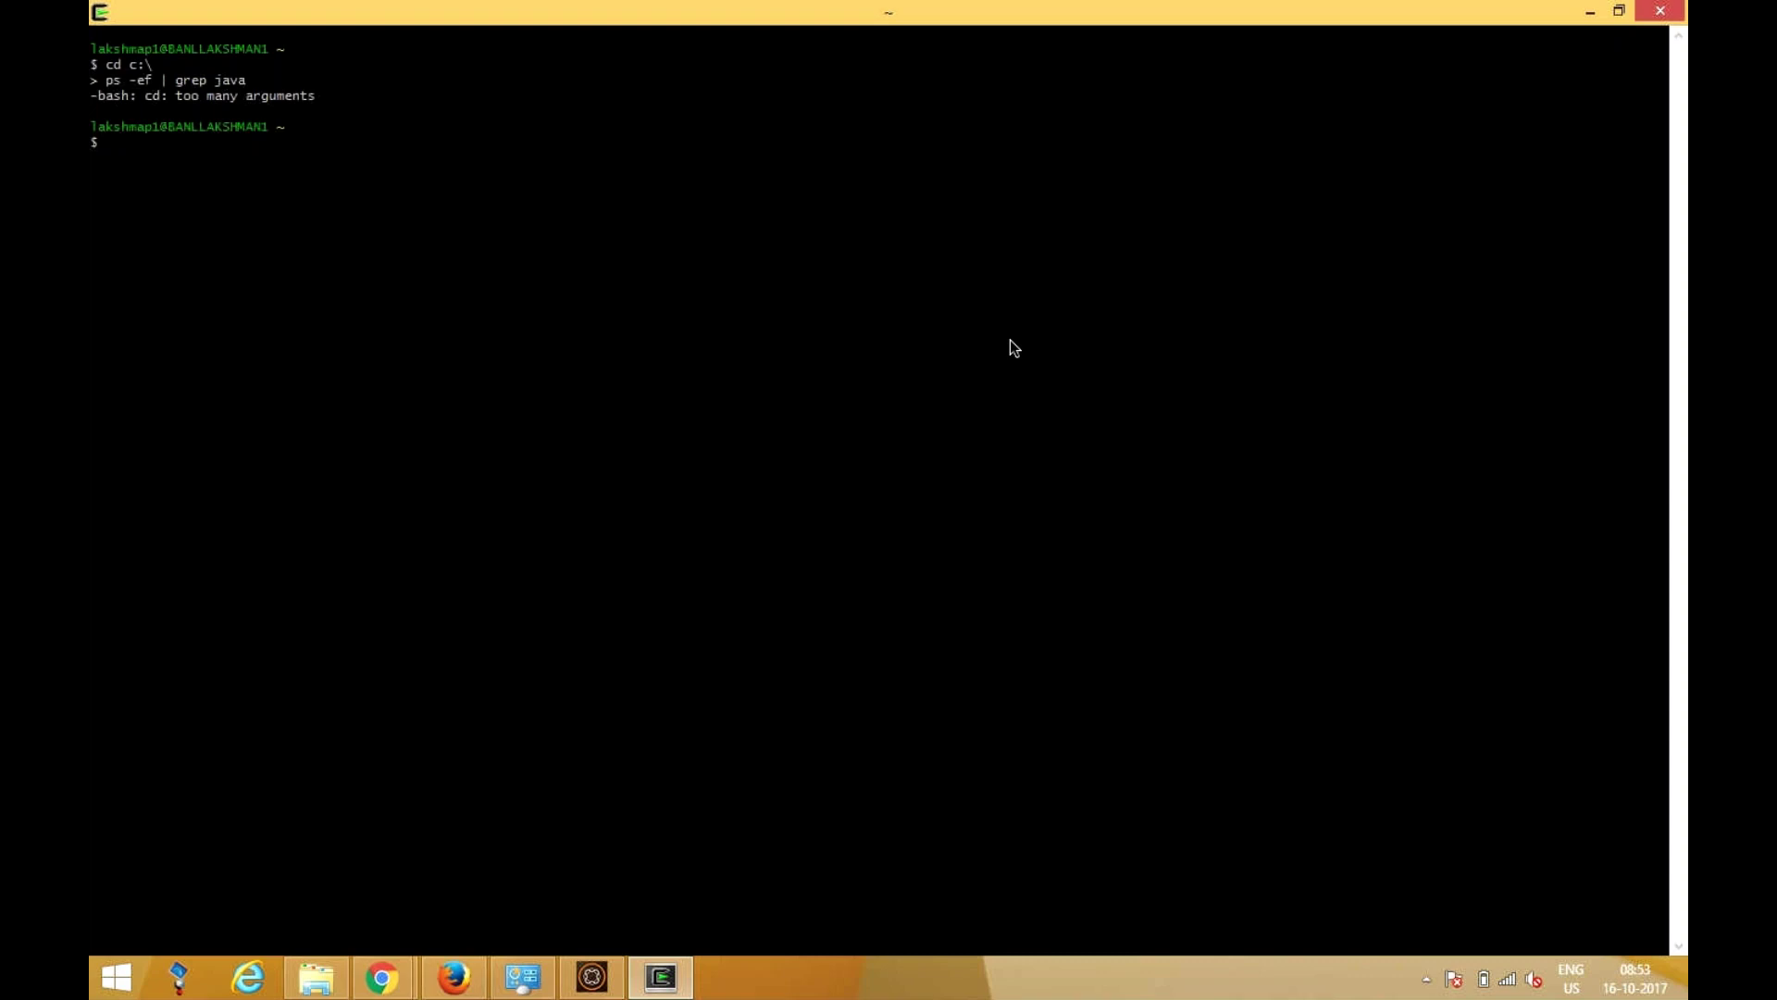
pyautogui.write('pwd')
pyautogui.press('Return')
pyautogui.write('cd ')
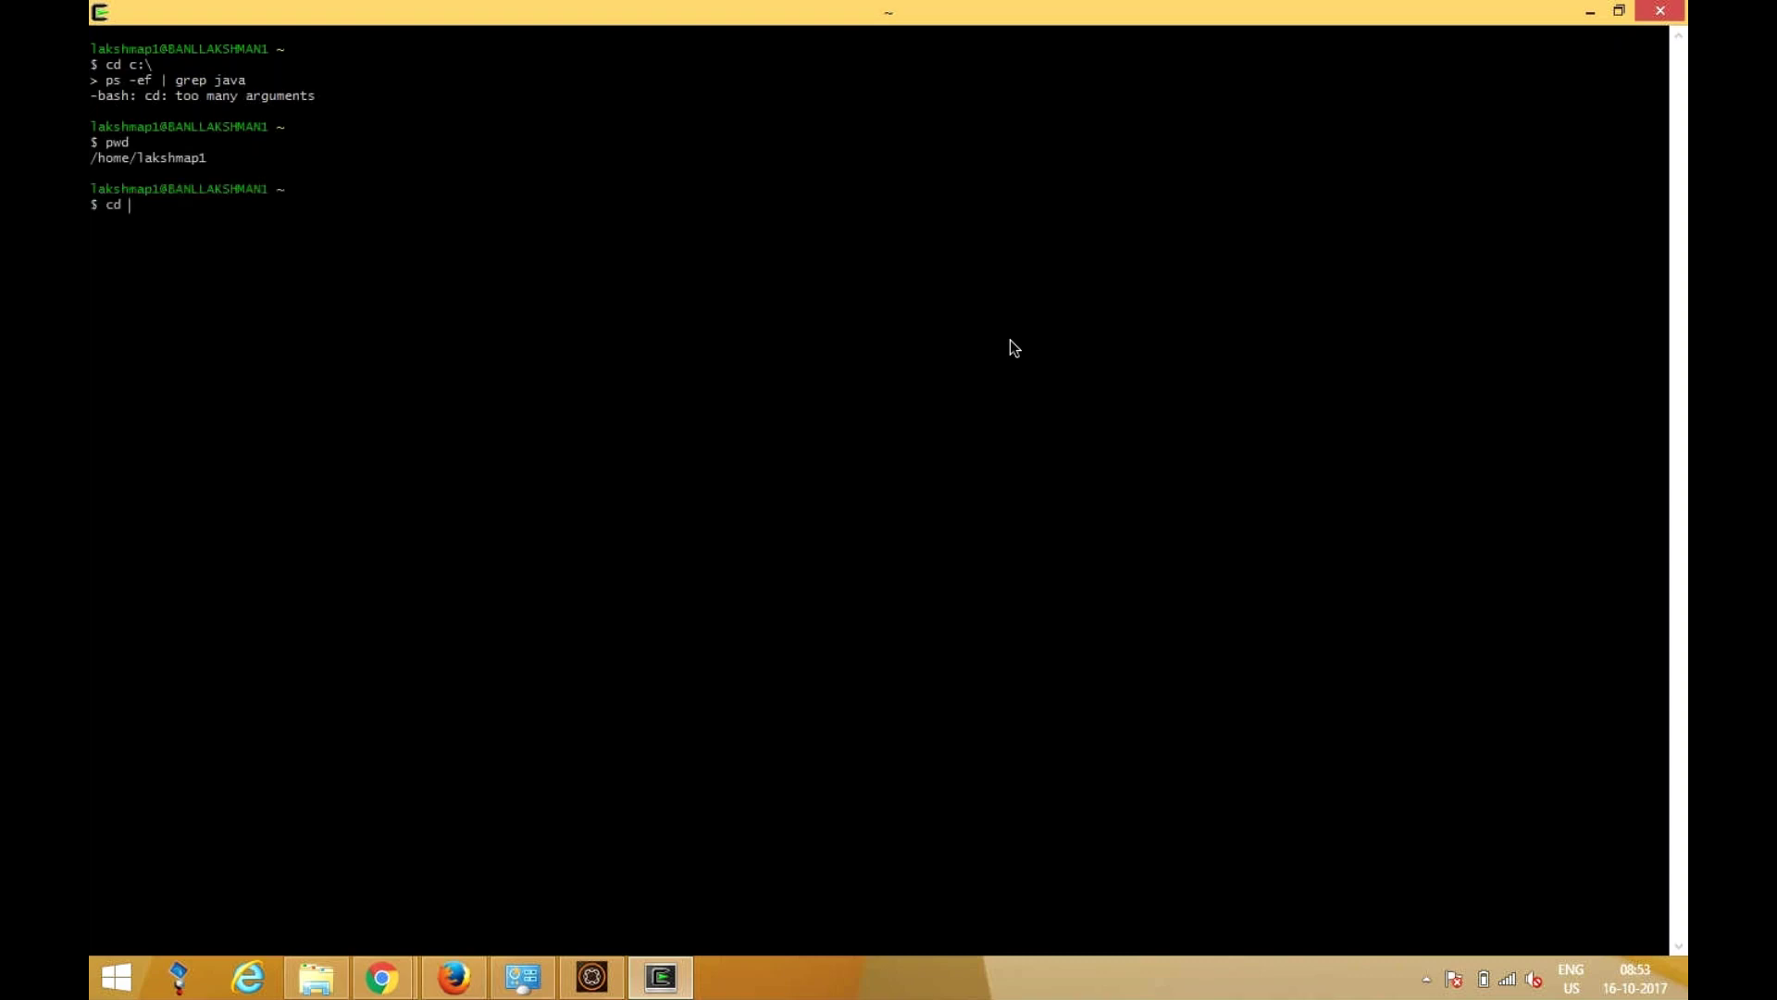
pyautogui.write('c:\\')
pyautogui.press('Return')
pyautogui.press('Return')
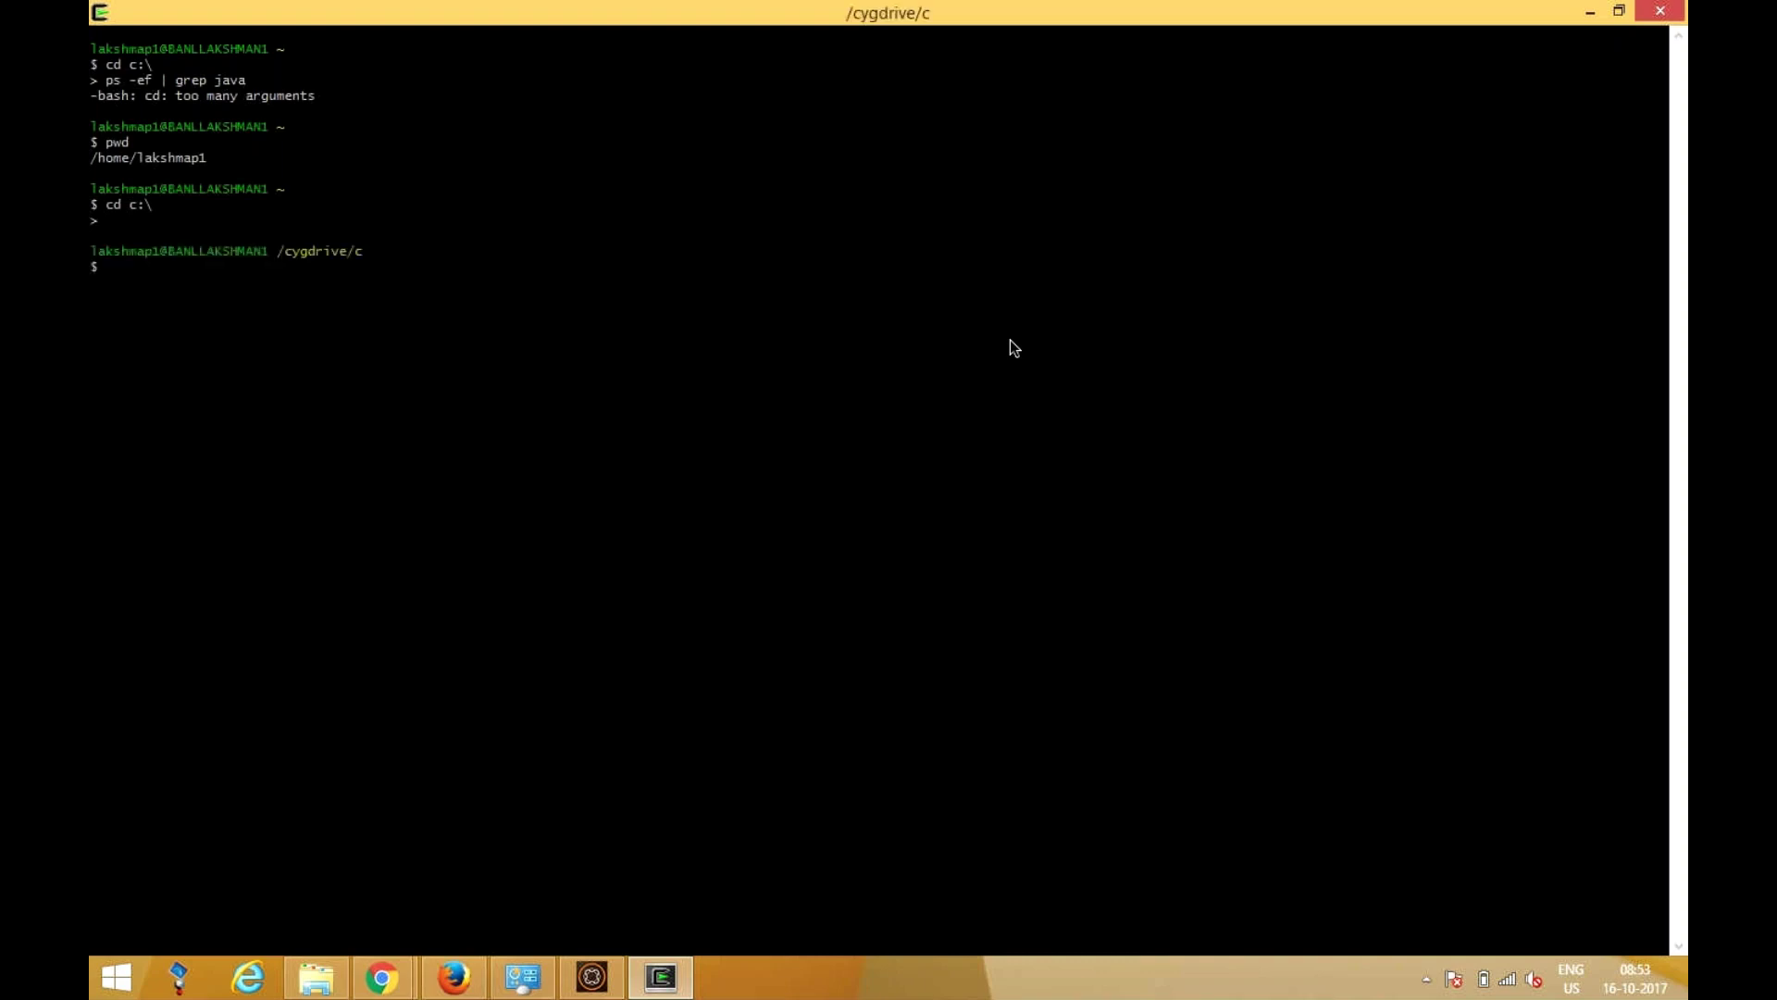
# - Clear the stray input and run ps -ef | grep java, which finds no Java processes
pyautogui.write('pwd')
pyautogui.press('Return')
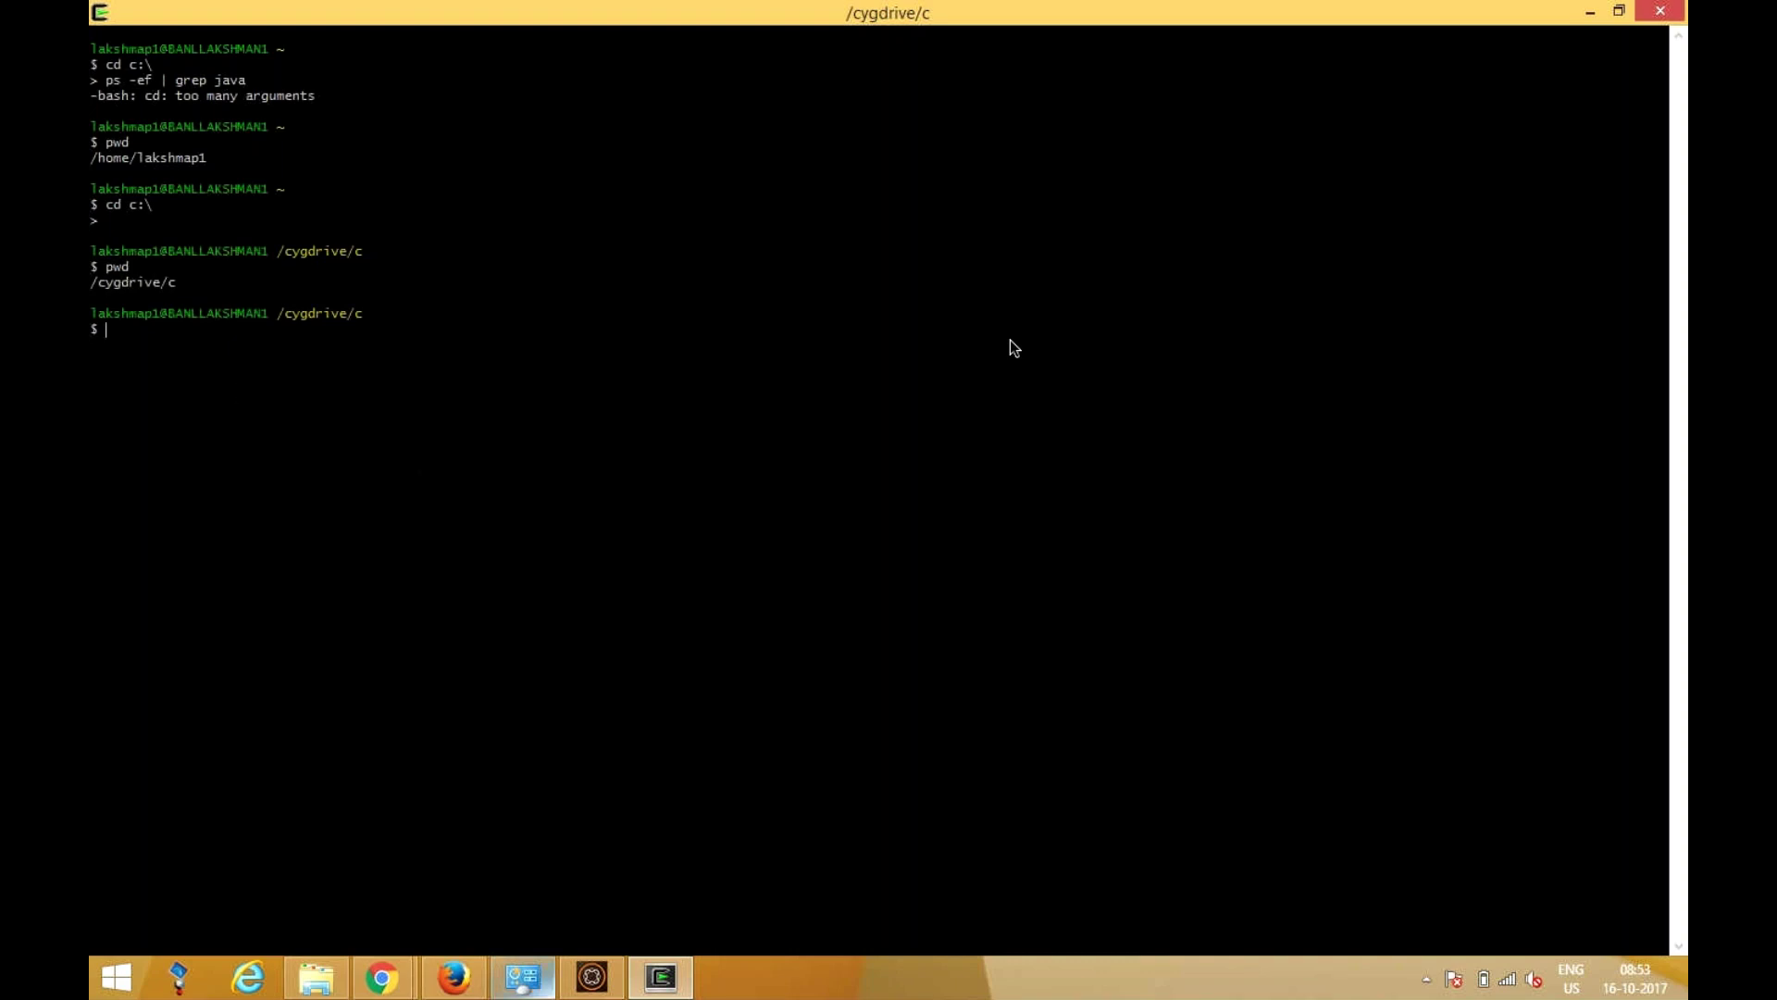
pyautogui.click(592, 978)
pyautogui.click(339, 542)
pyautogui.write('ps -ef | grep java')
pyautogui.press('Return')
# - List the C: root folders as cd completions, such as cygwin64, Program Files and Users
pyautogui.write('cd tra')
pyautogui.press('BackSpace')
pyautogui.press('BackSpace')
pyautogui.press('BackSpace')
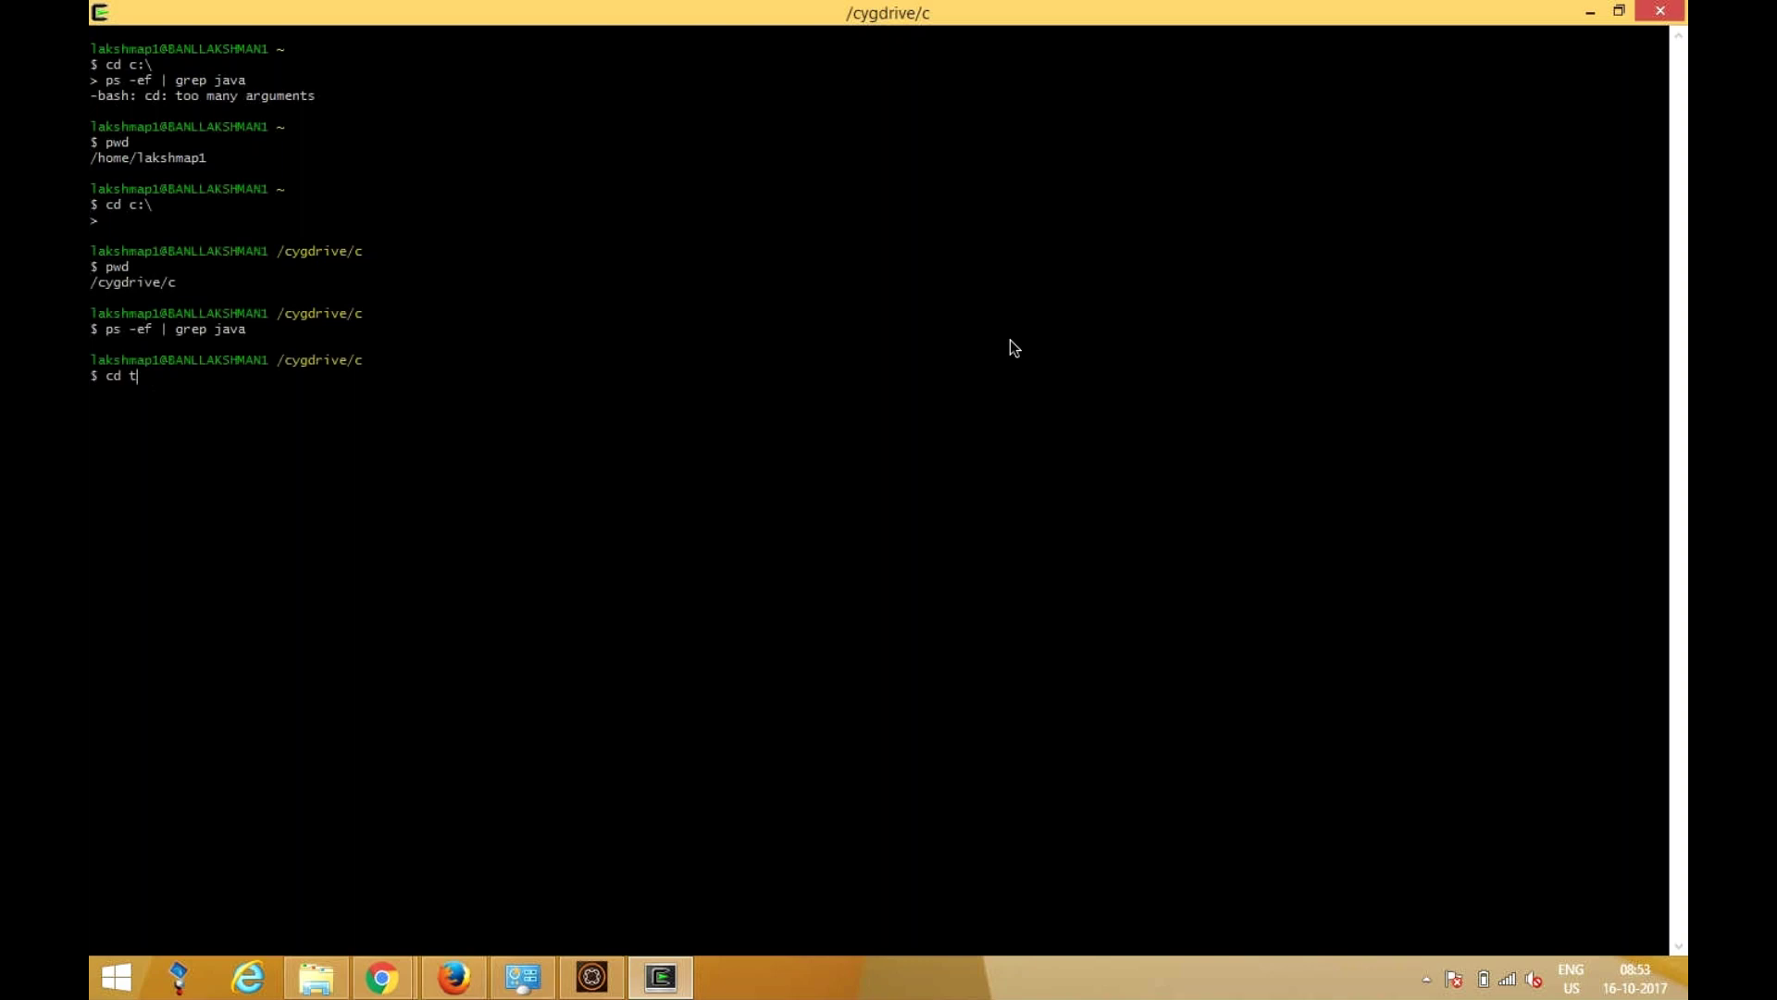
pyautogui.press('Tab')
pyautogui.press('Tab')
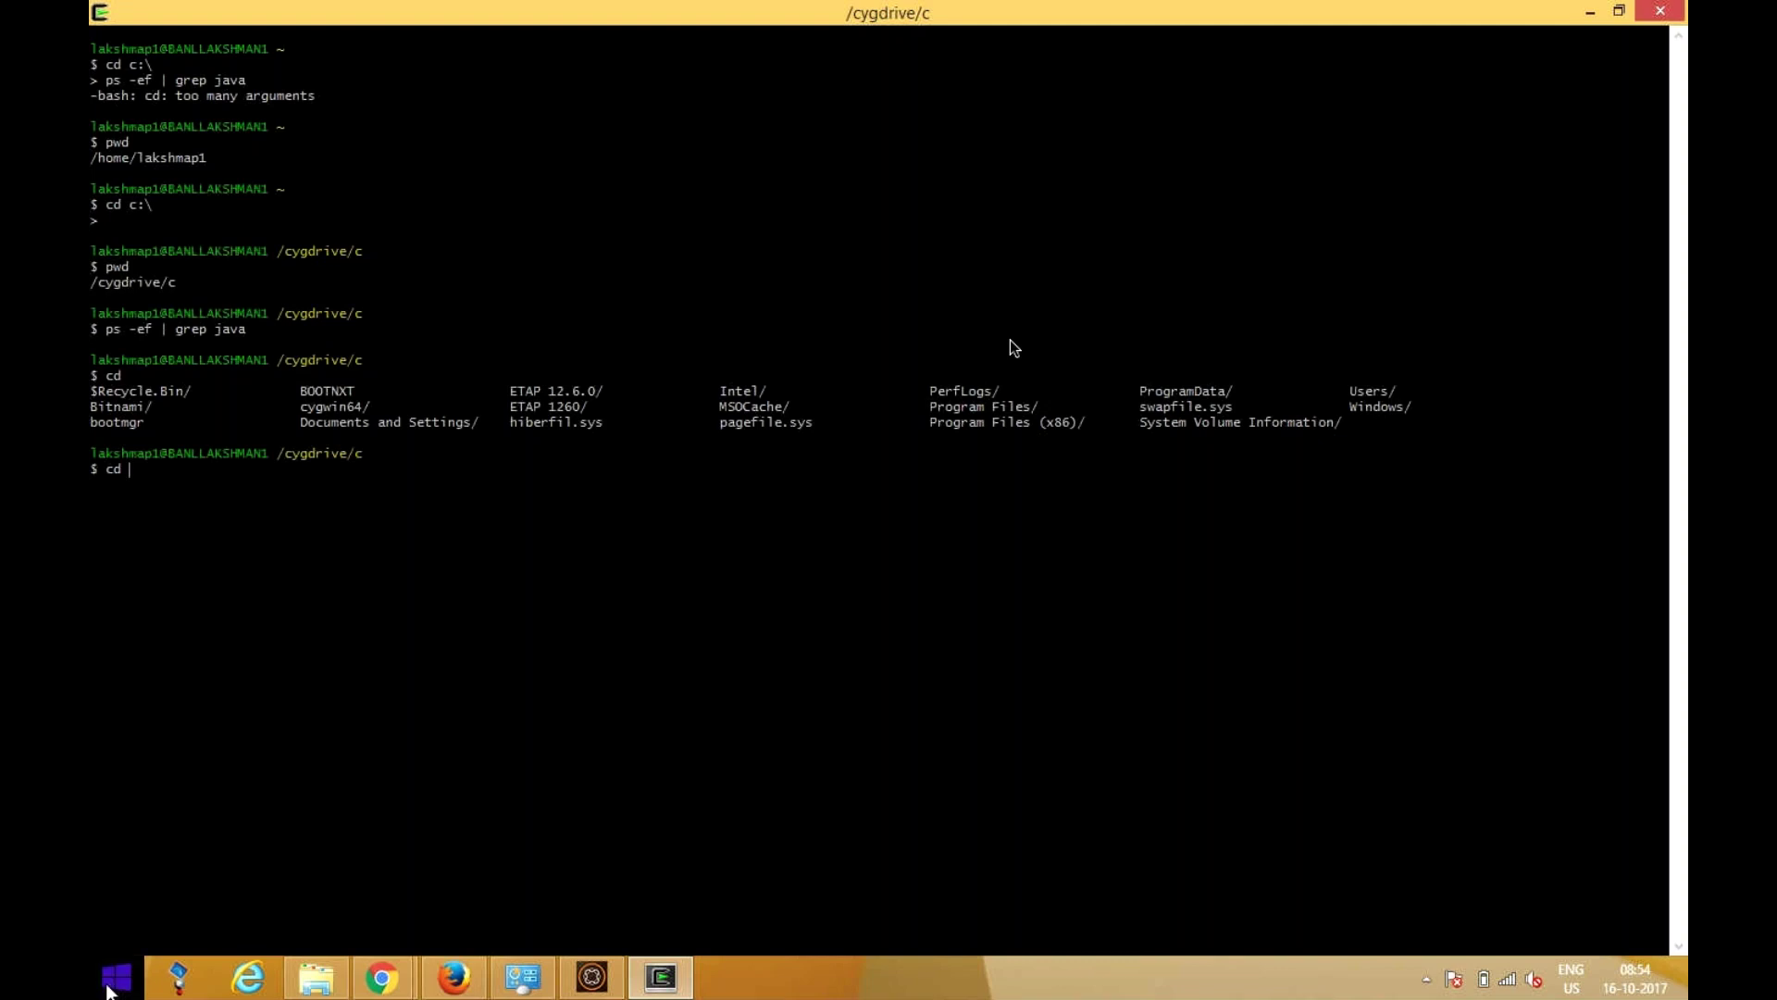
# - Open the publisher folder to see aem-publish-p4503, and close both Bitnami Firefox tabs
pyautogui.click(344, 979)
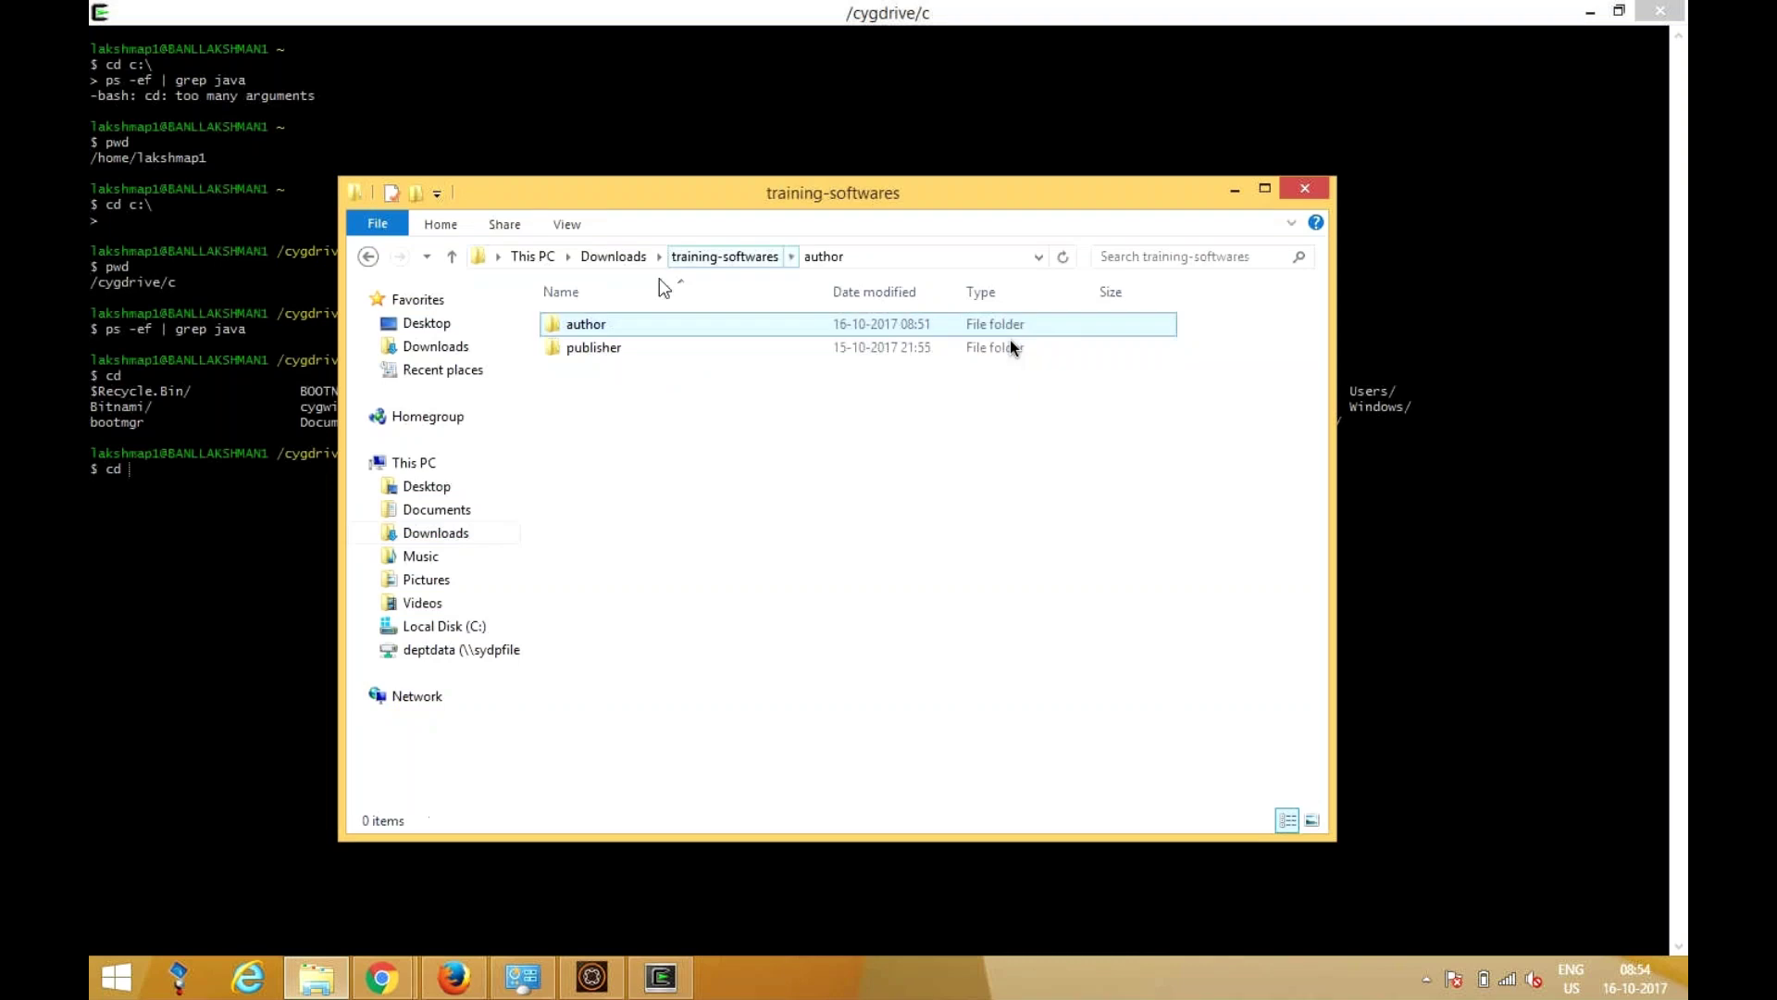
pyautogui.doubleClick(593, 348)
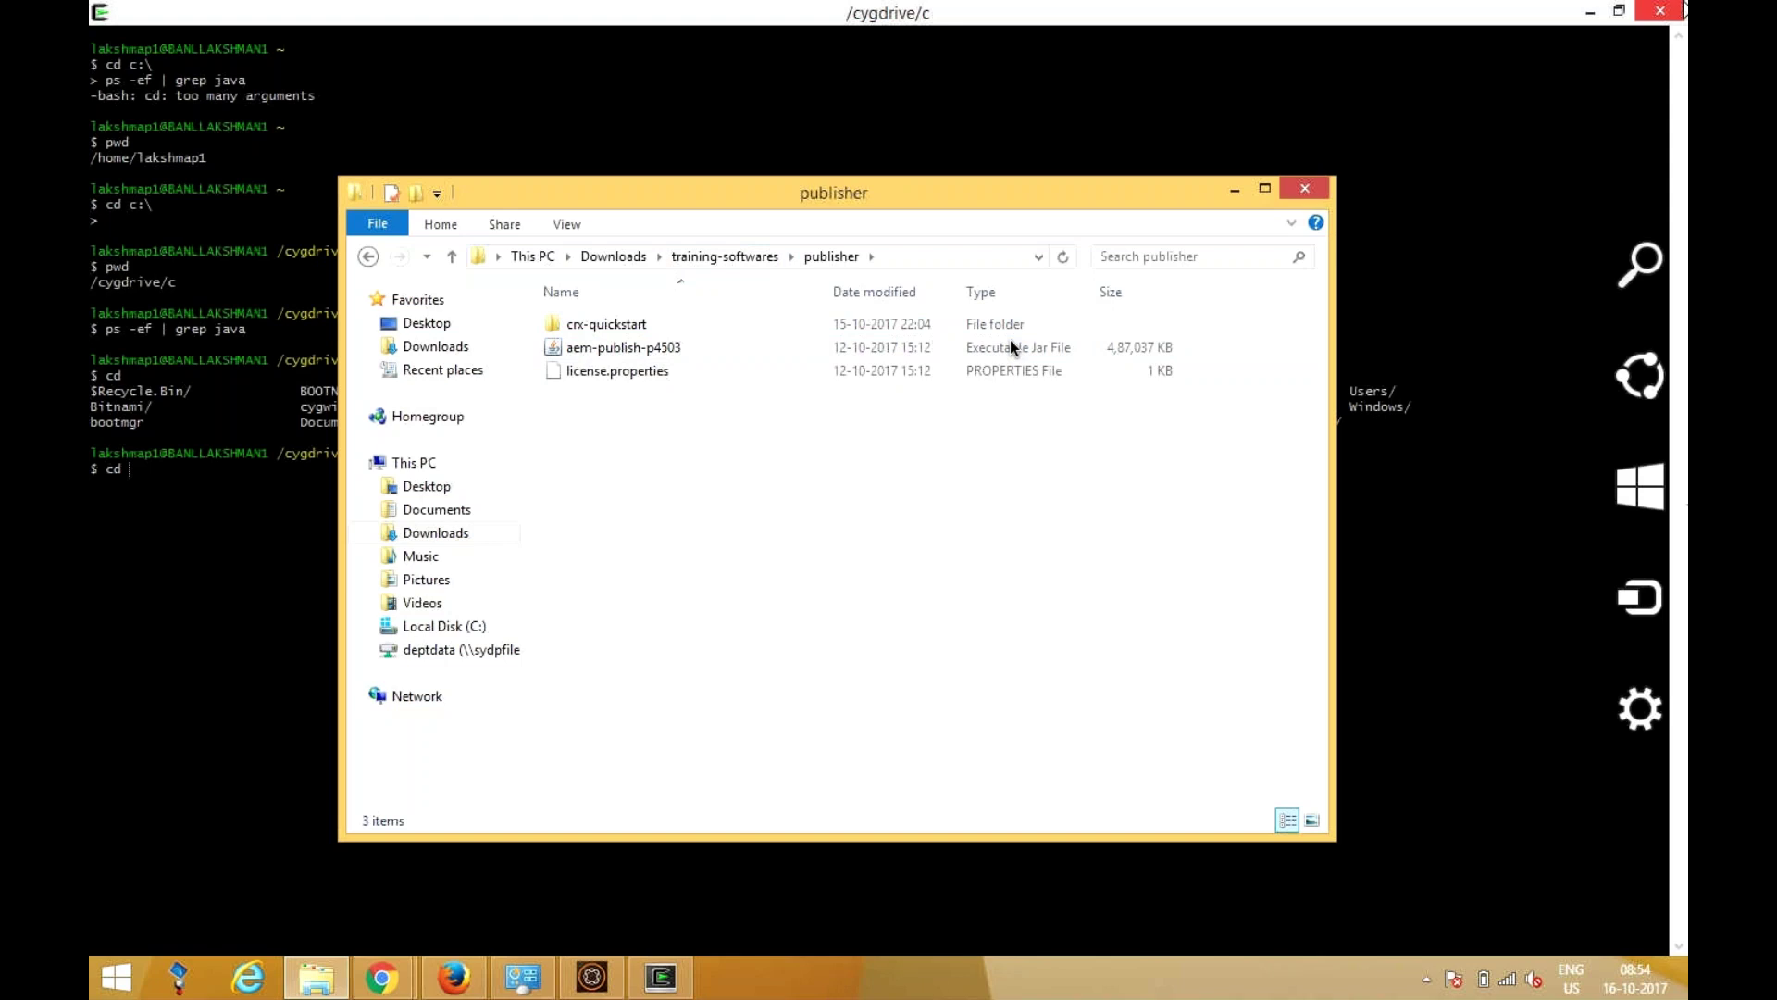
pyautogui.click(460, 979)
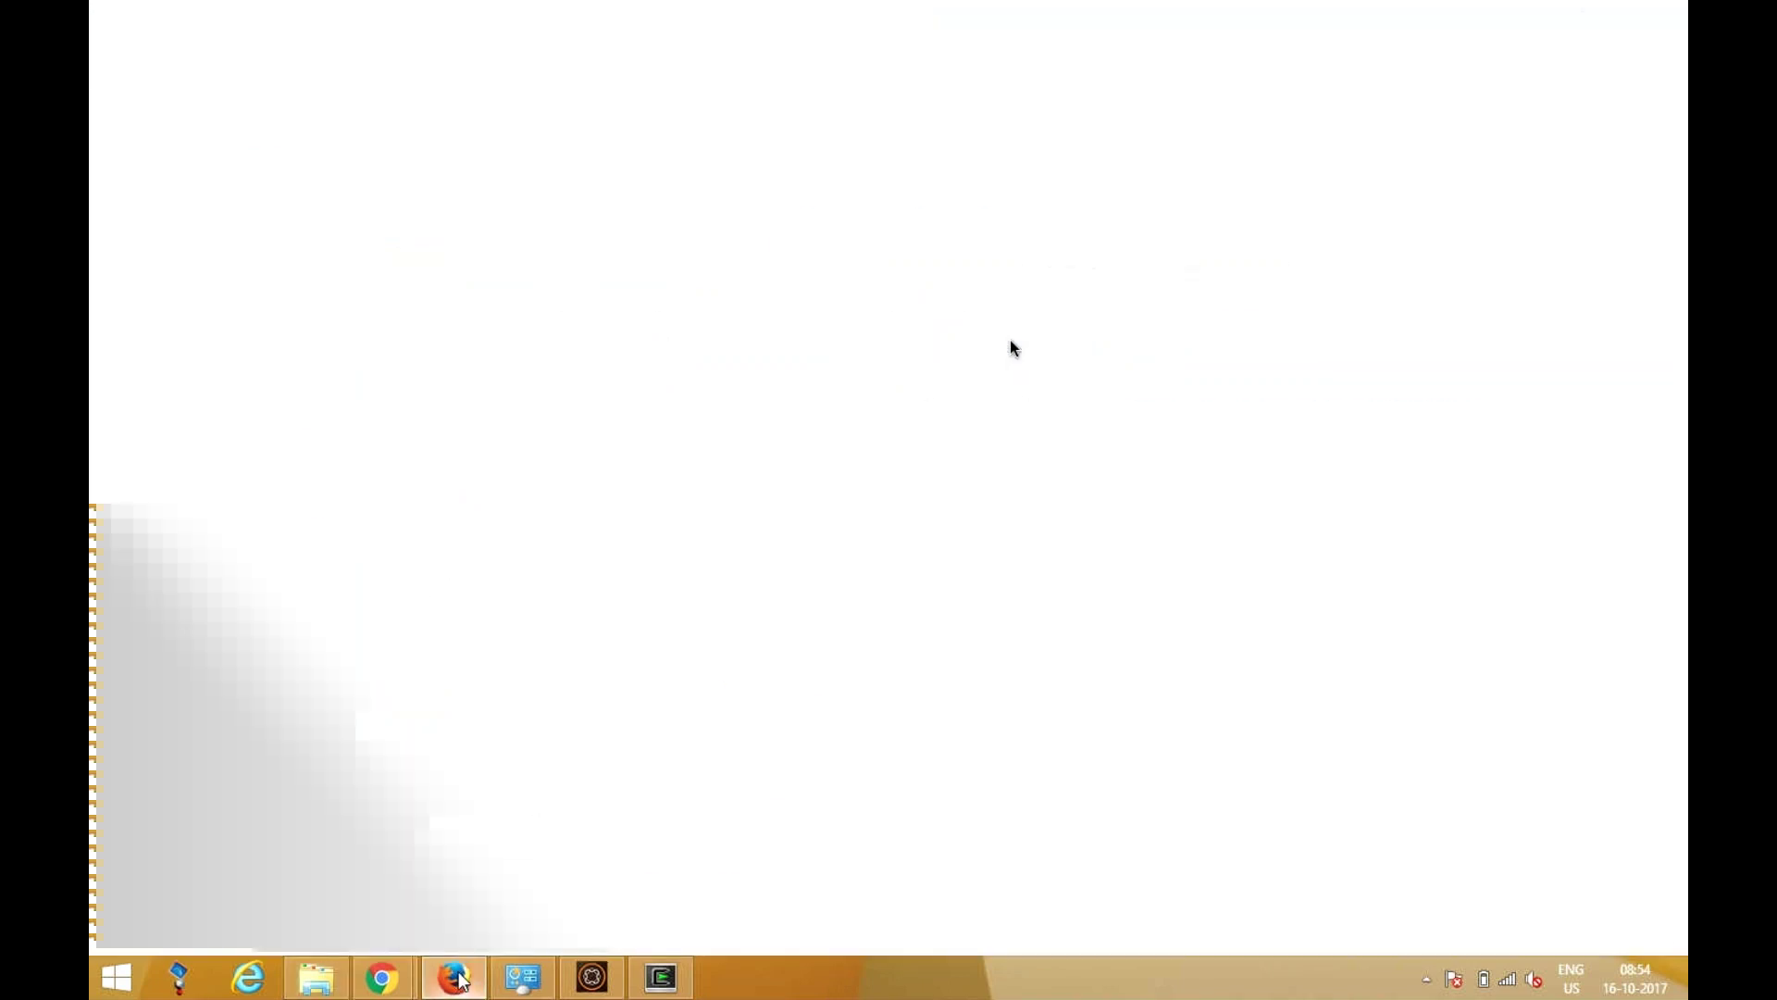
pyautogui.click(1660, 10)
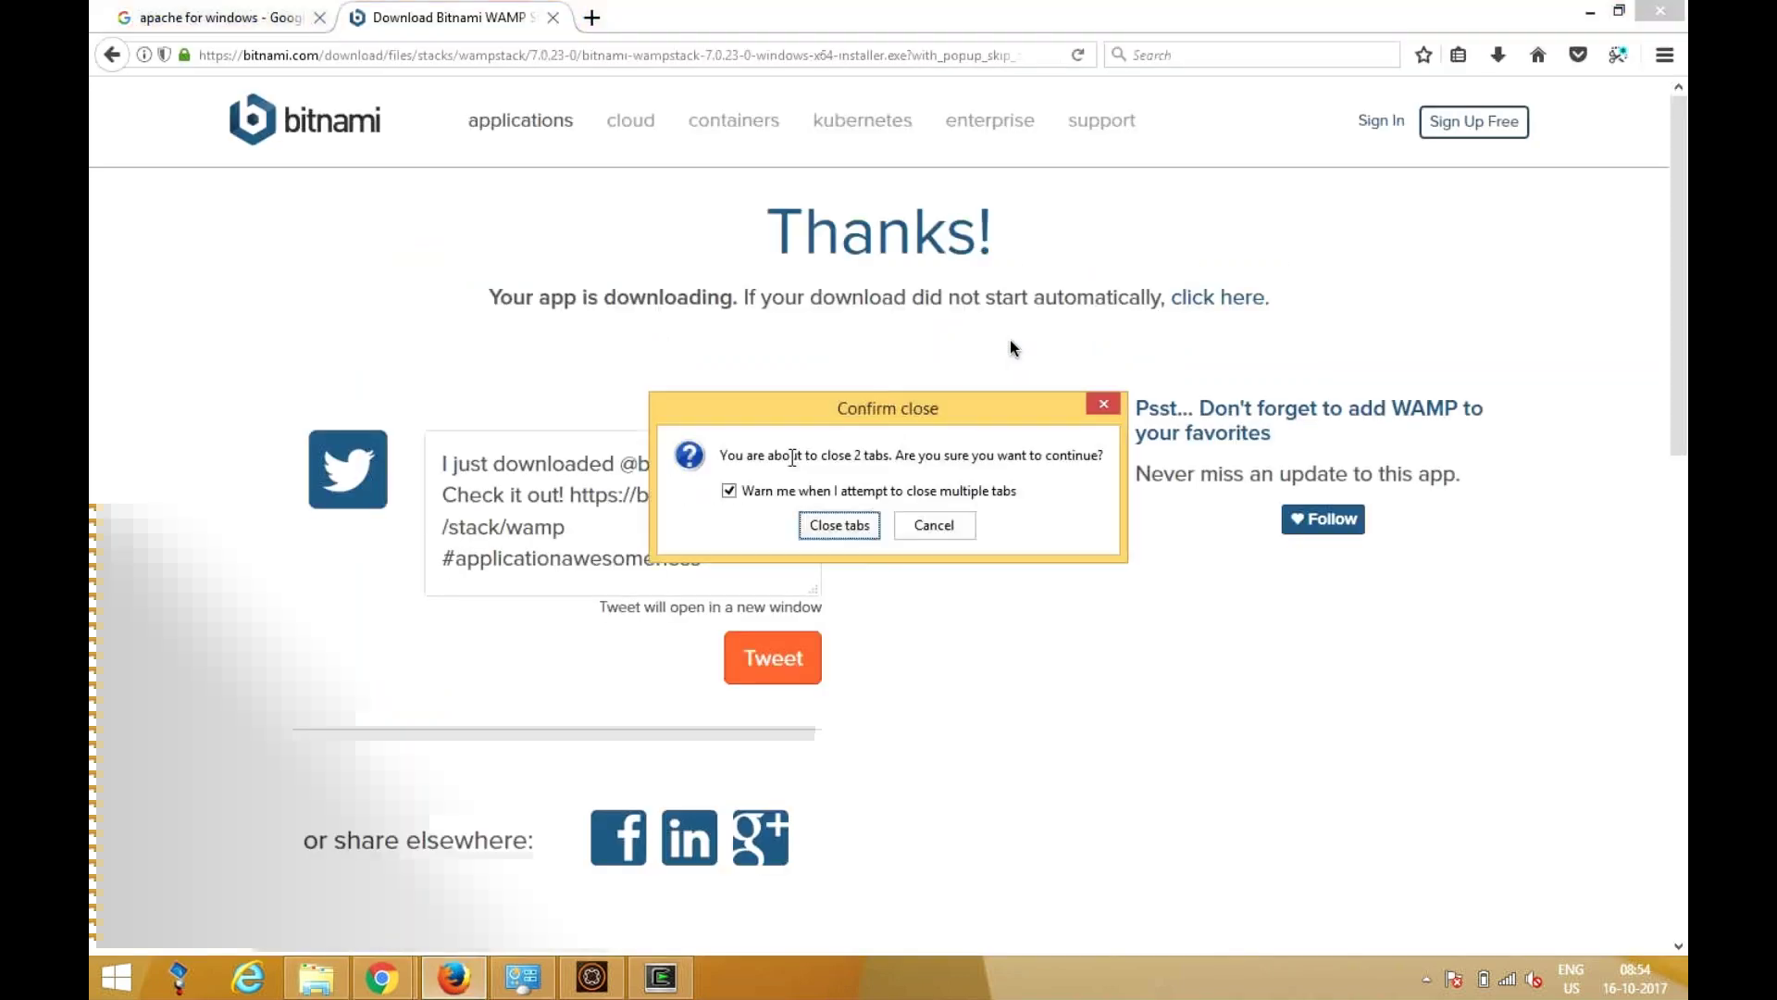
pyautogui.click(828, 524)
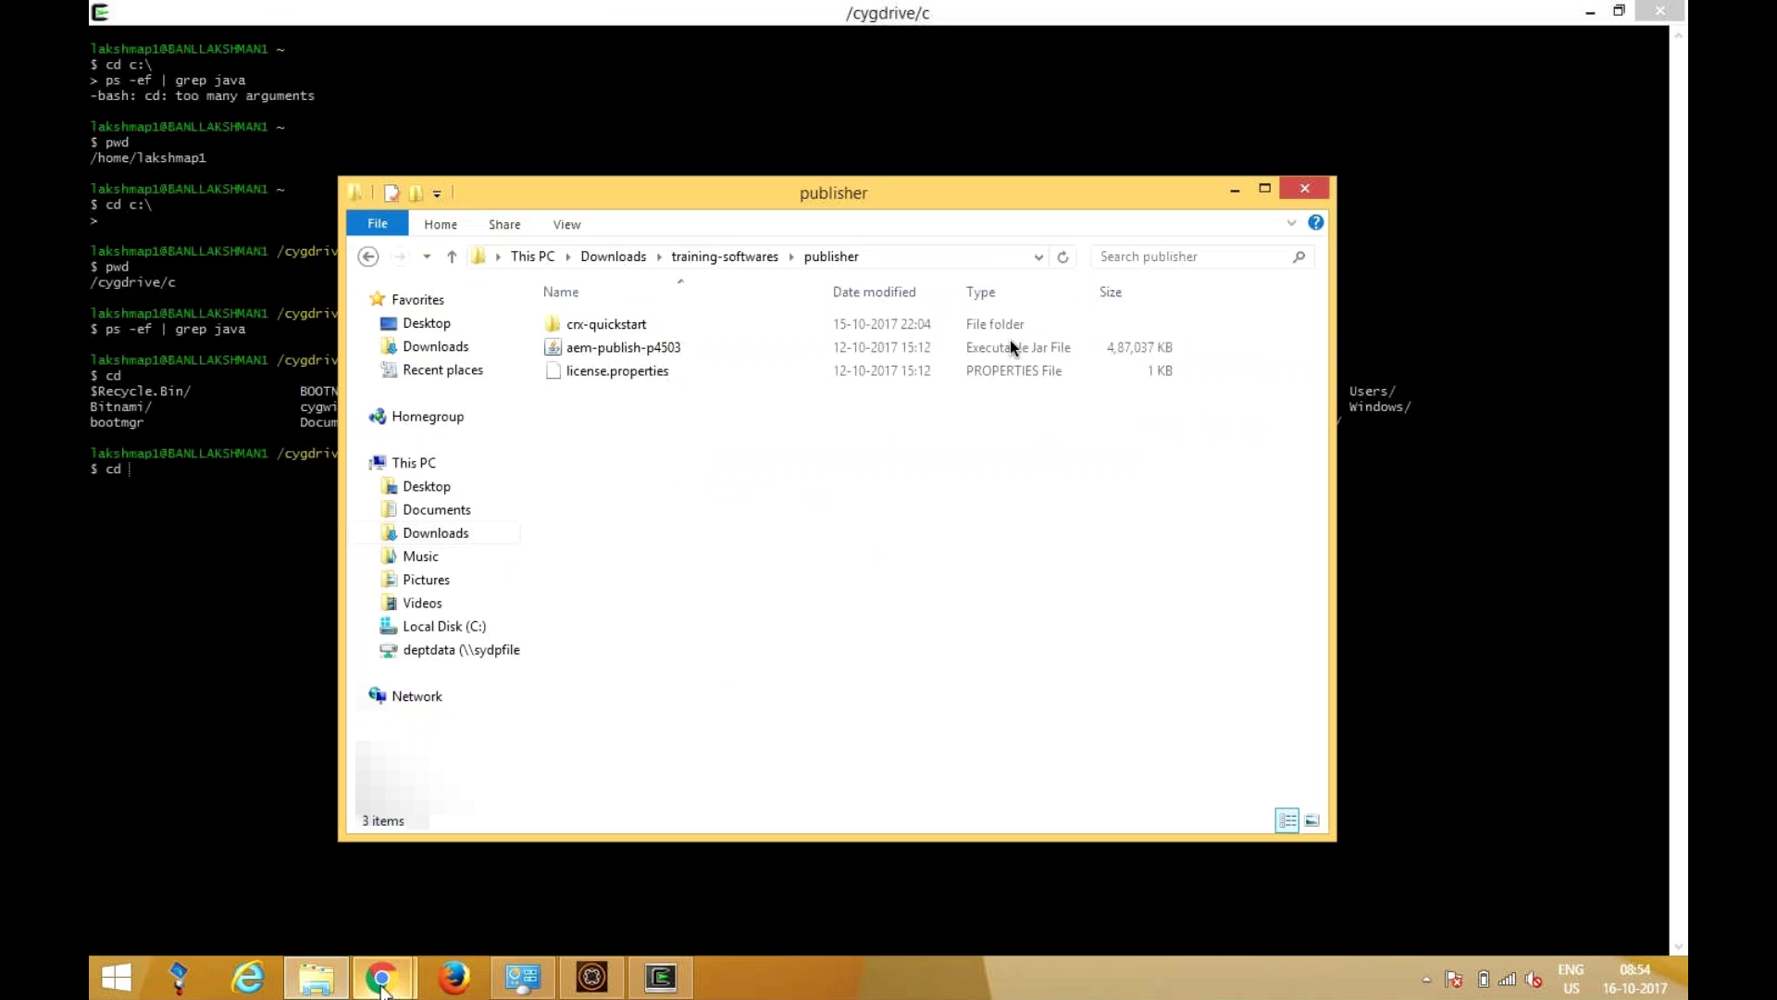
# - Privately send one attendee 'aem-publish-p4503' in GoToMeeting chat, then close the chat panel
pyautogui.moveTo(382, 981)
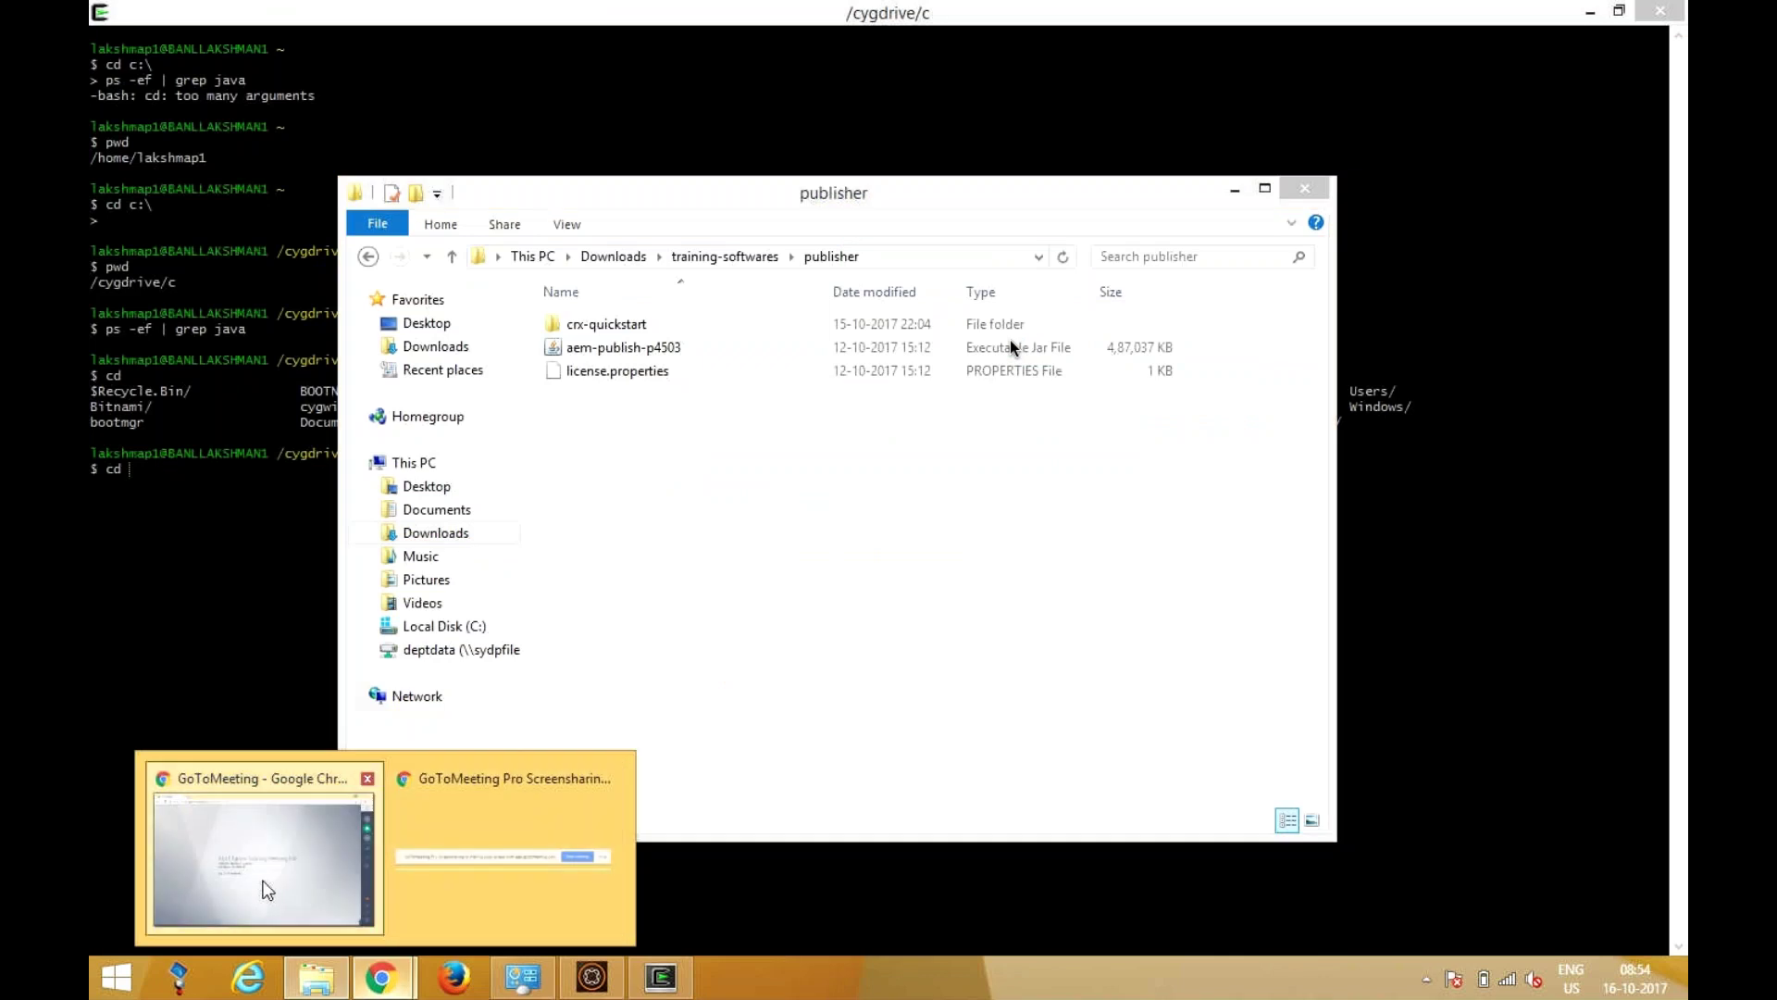
pyautogui.click(270, 880)
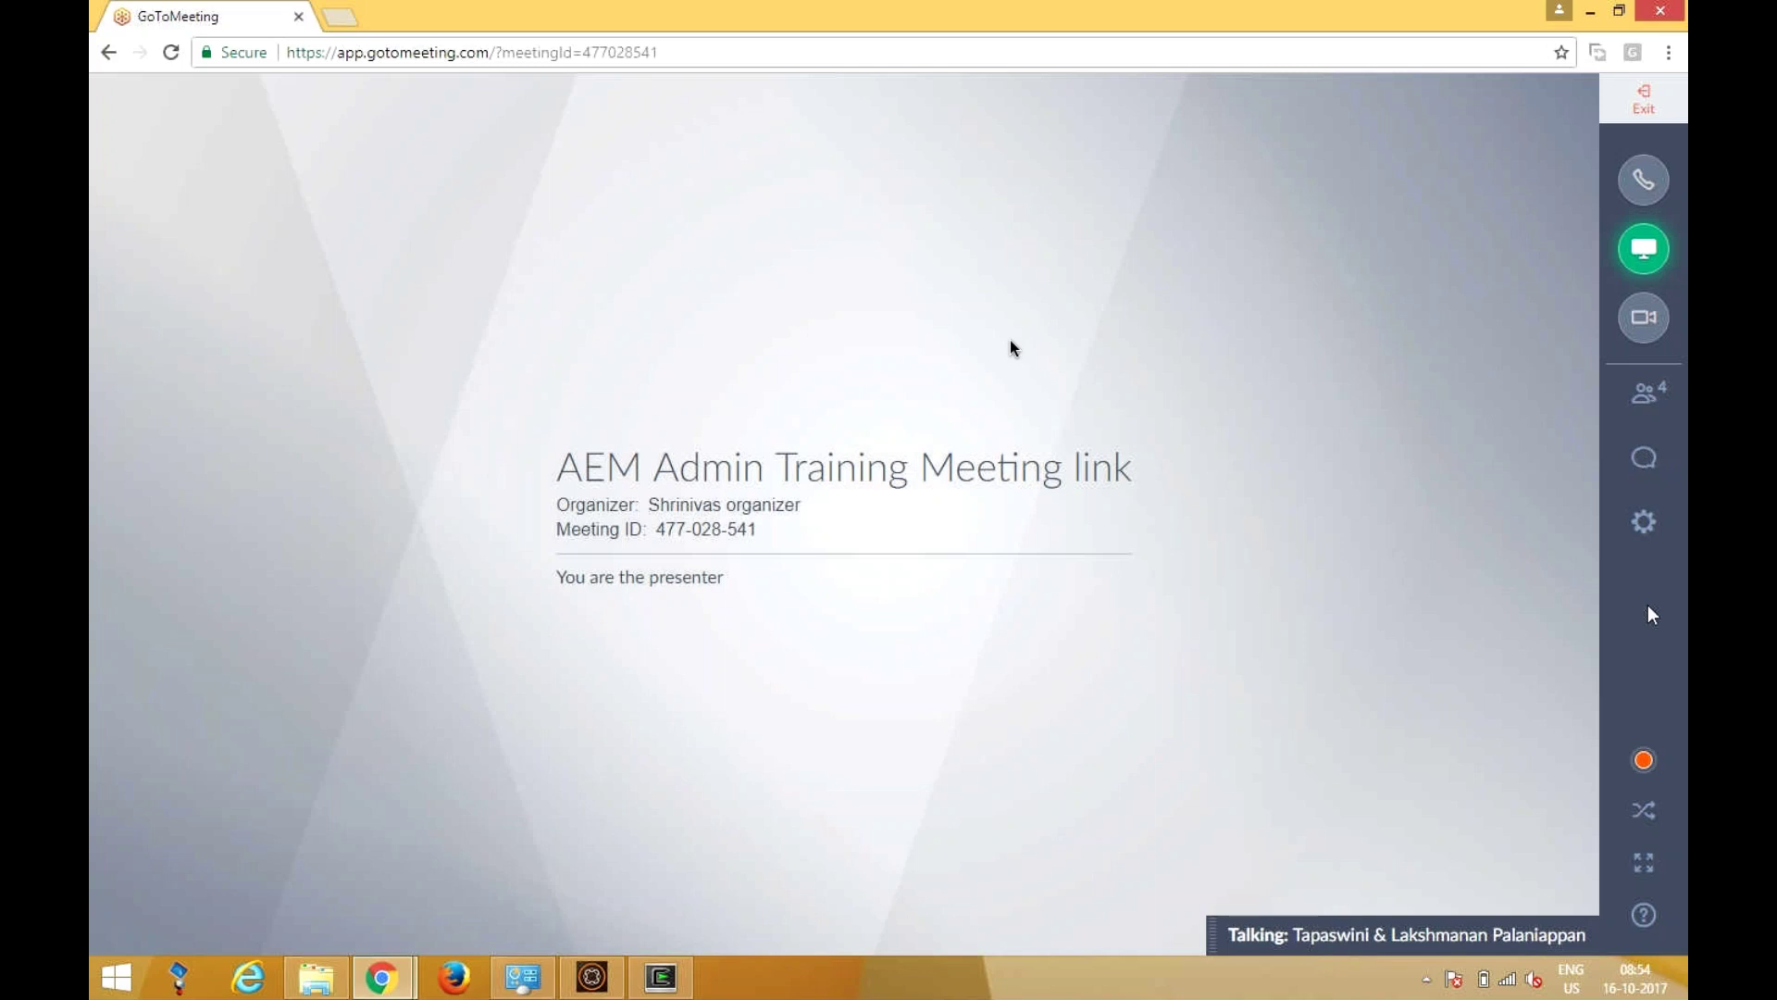
pyautogui.click(1647, 463)
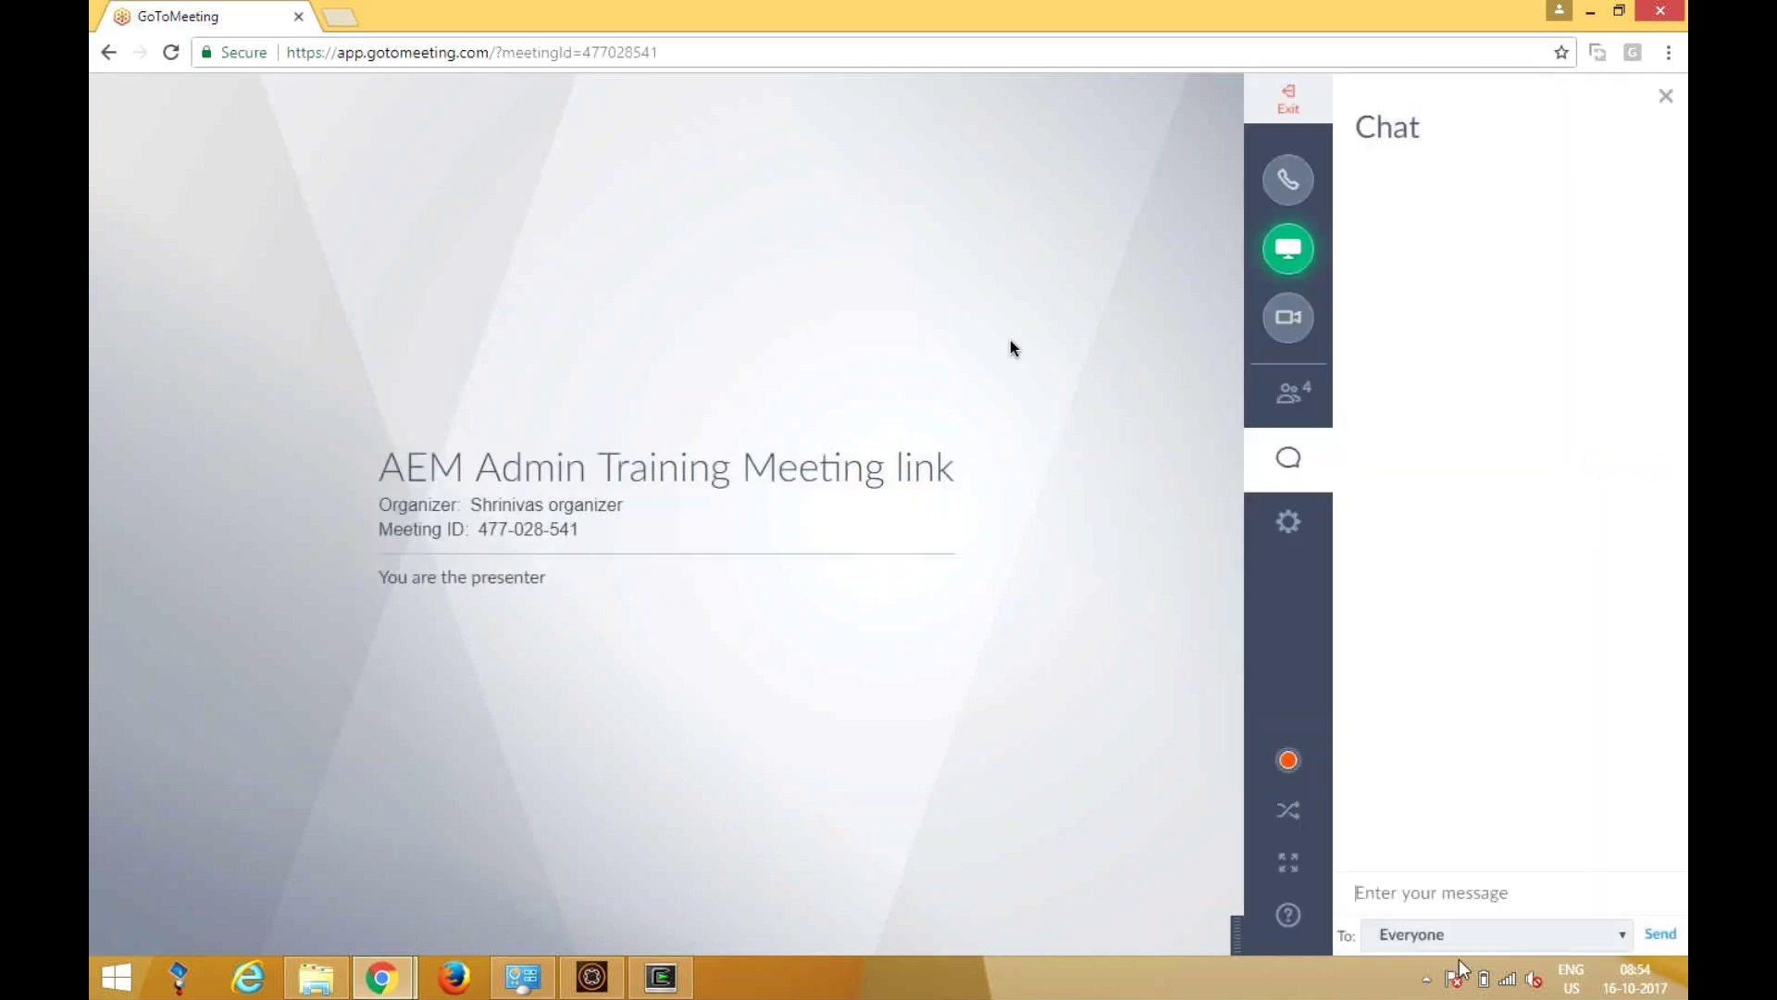
pyautogui.click(1458, 934)
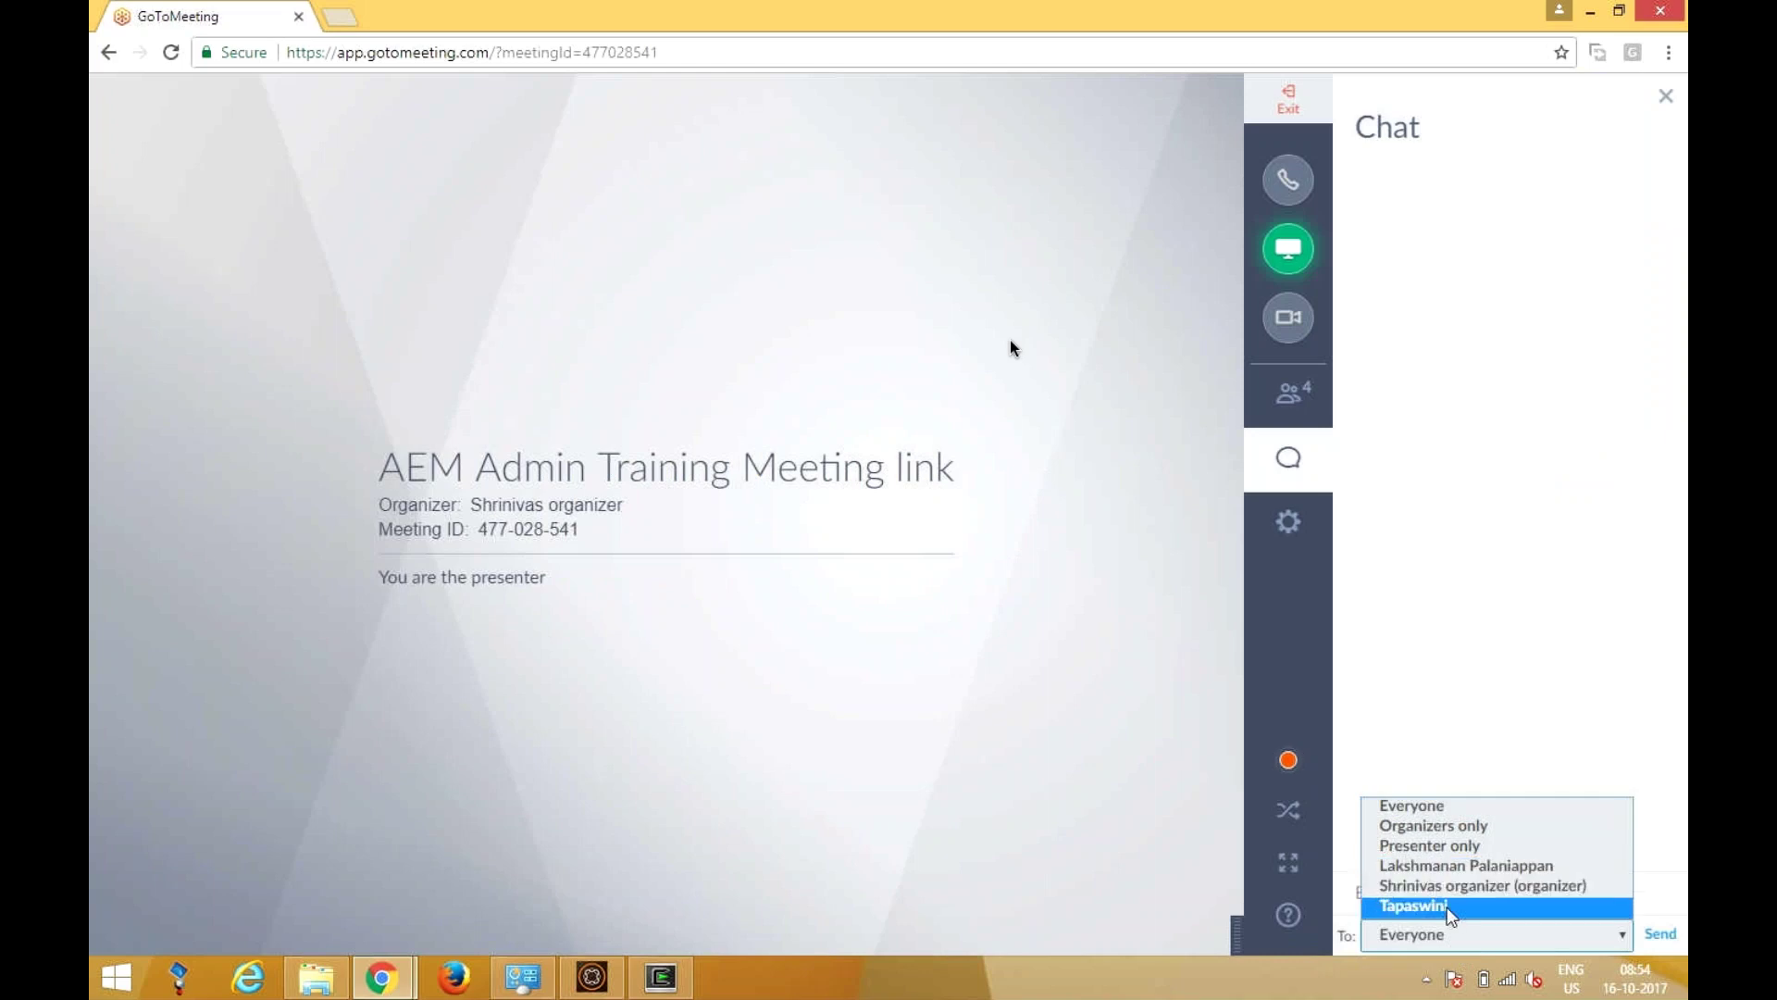
pyautogui.click(1449, 909)
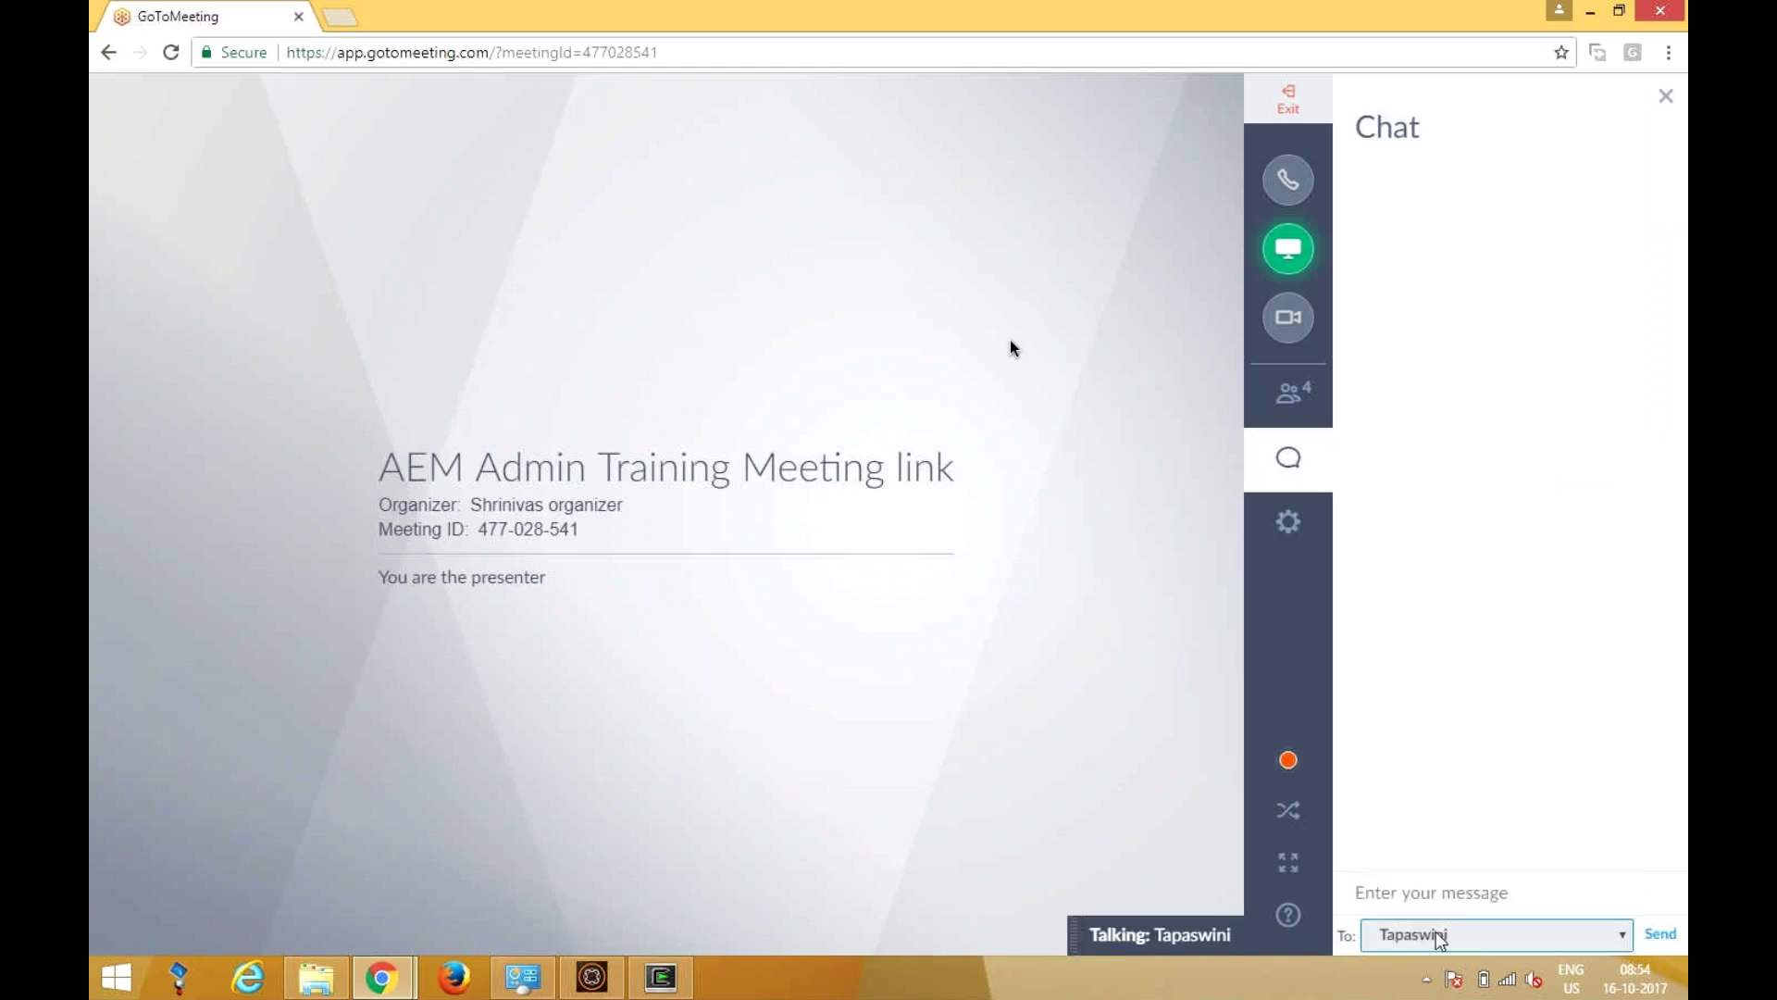
pyautogui.click(1417, 884)
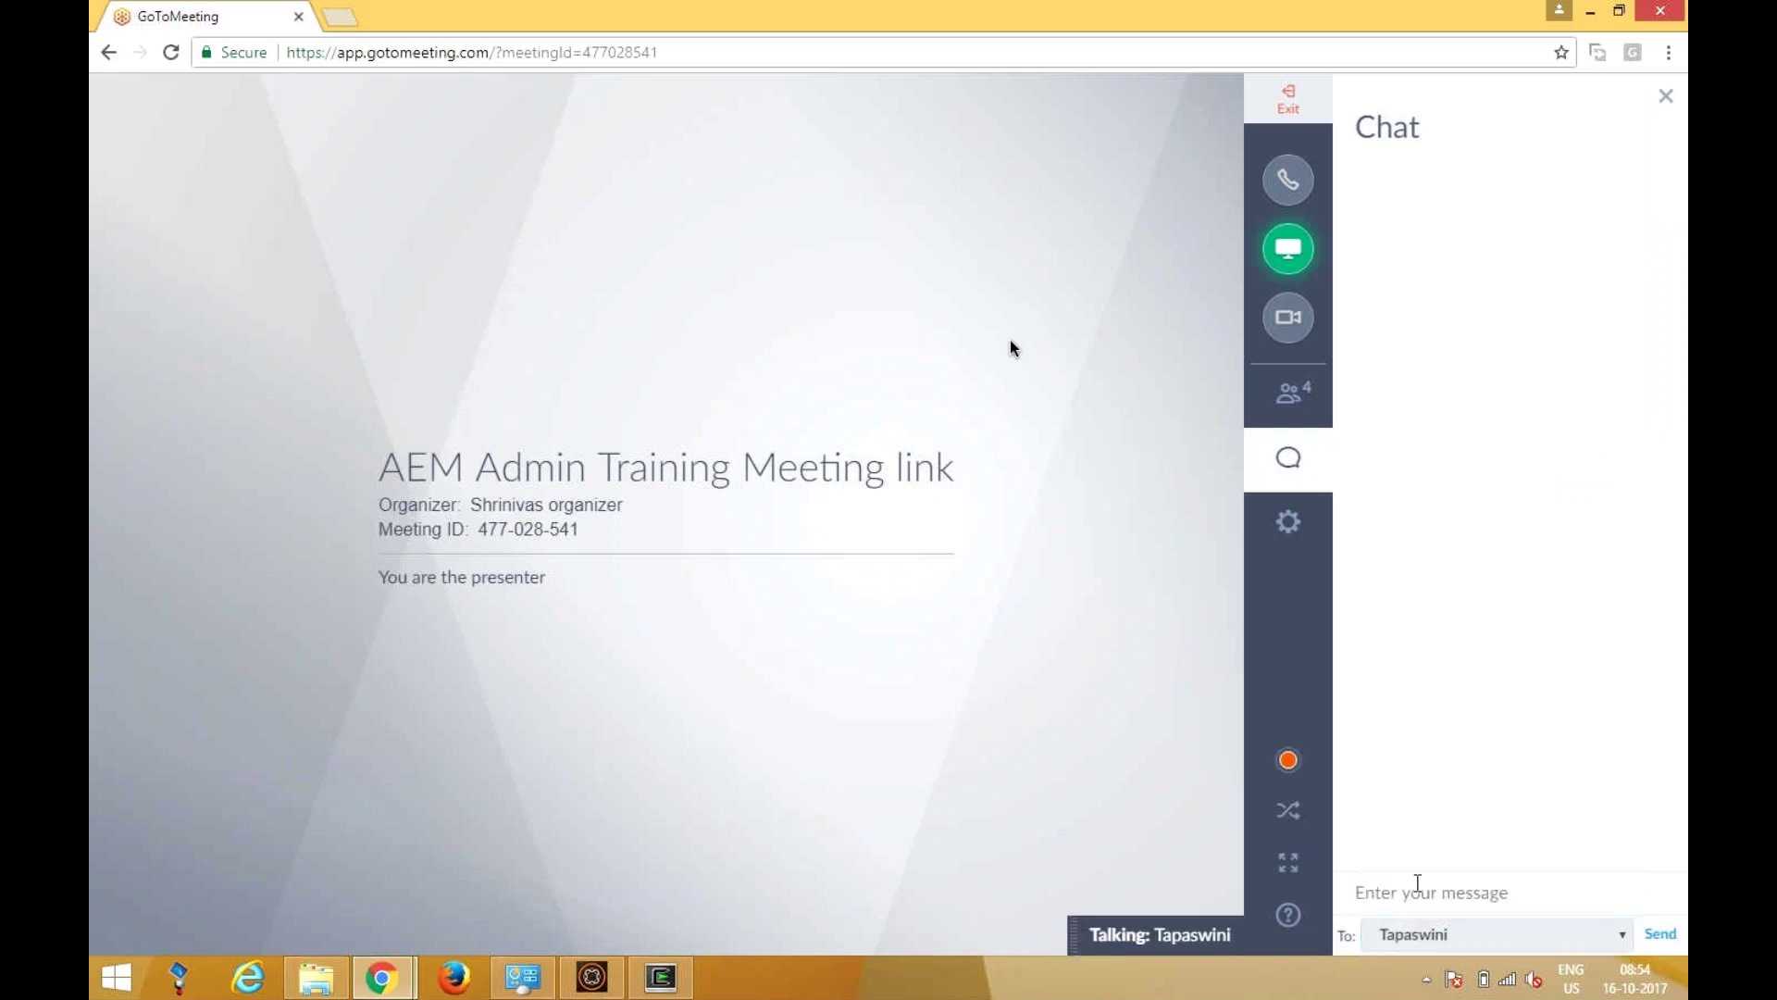
pyautogui.write('aem-publish-')
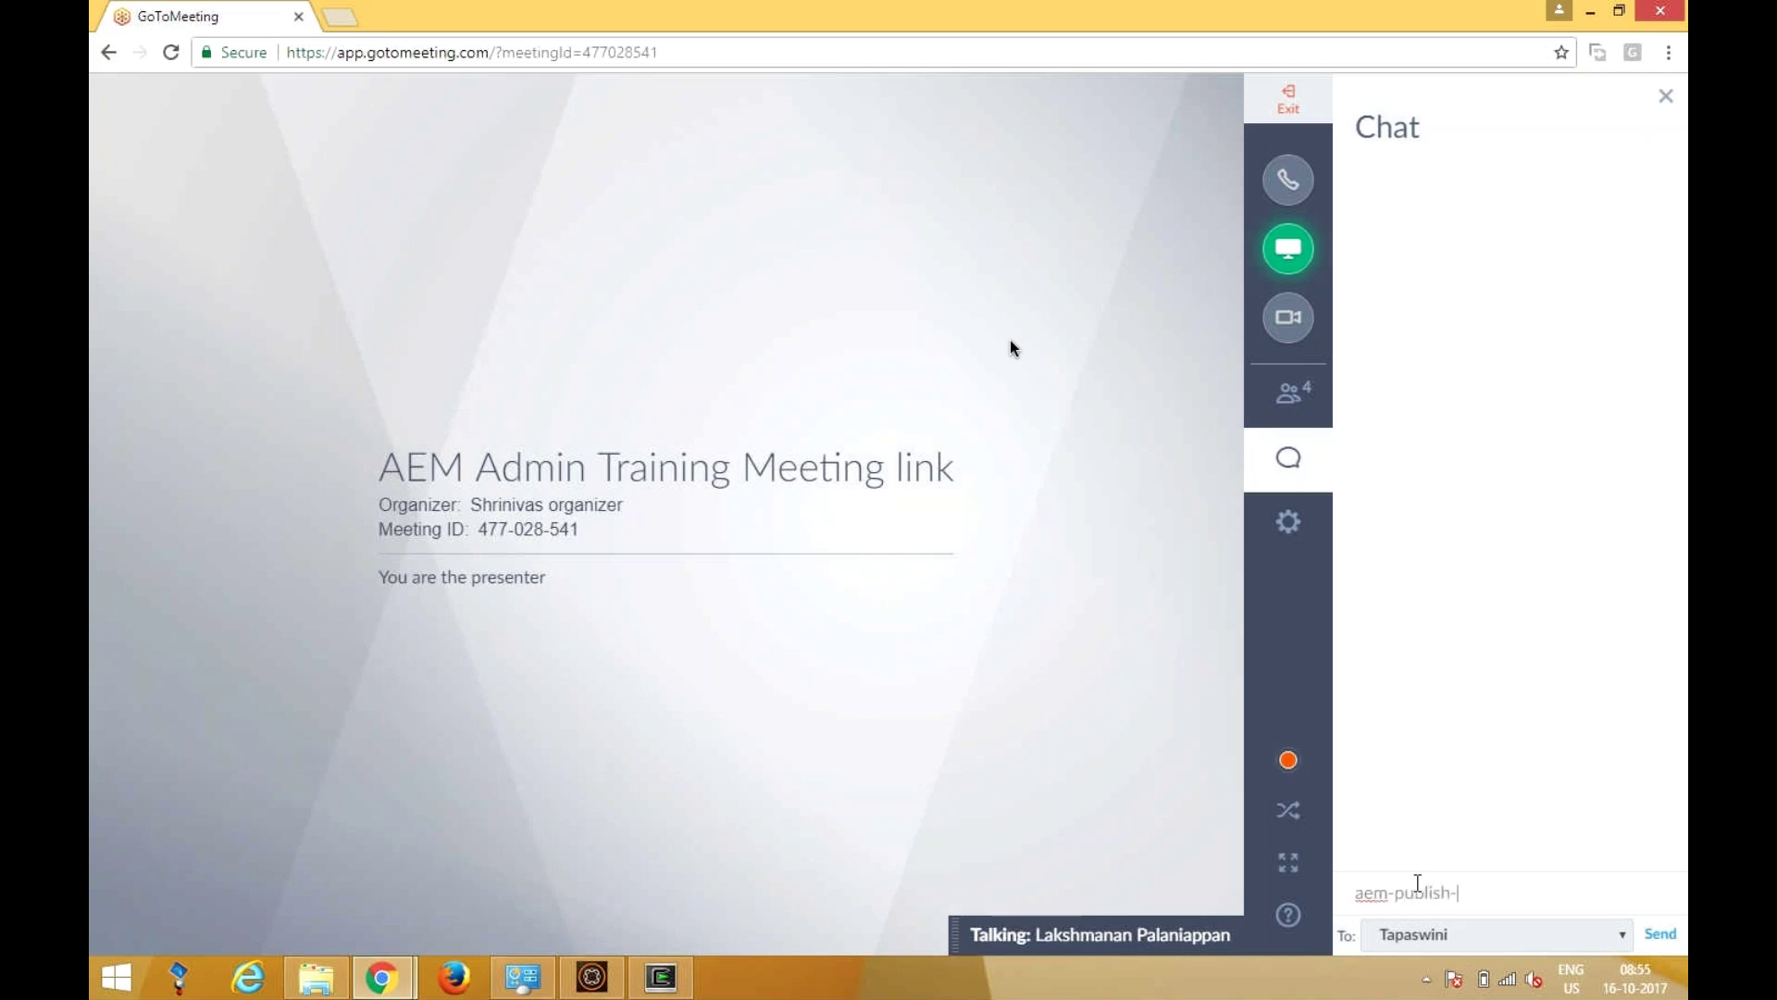
pyautogui.write('p4503')
pyautogui.press('Return')
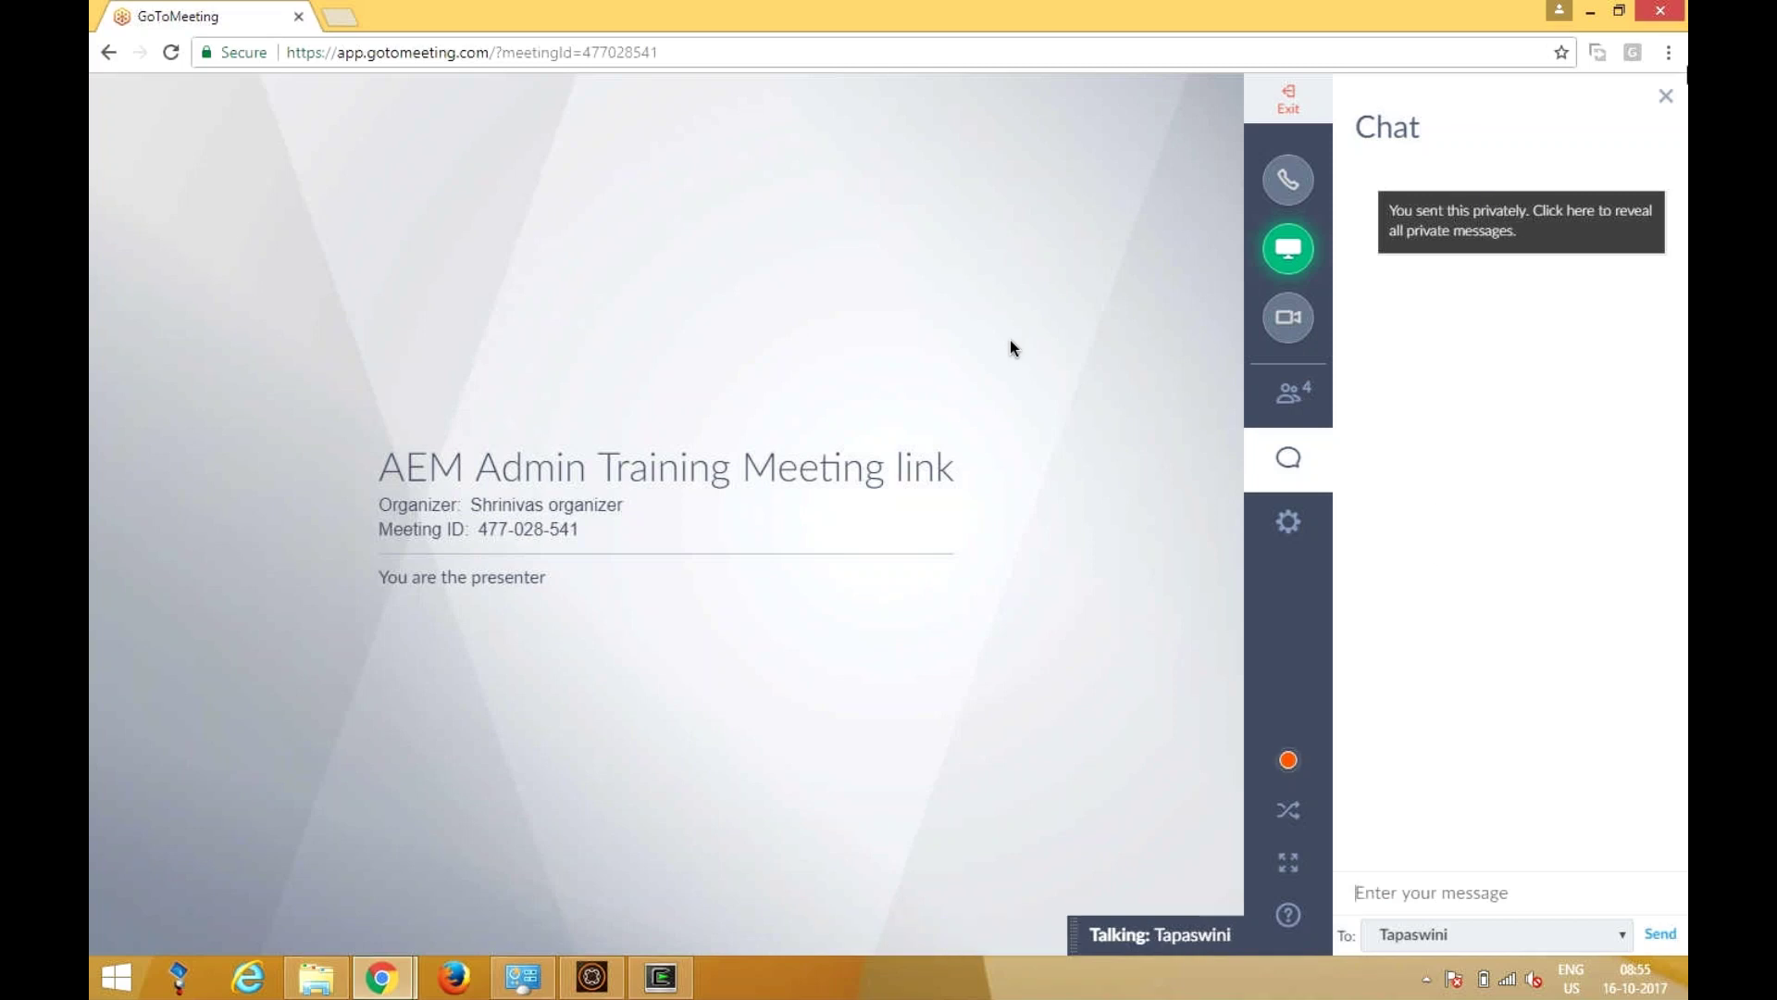
pyautogui.click(1666, 96)
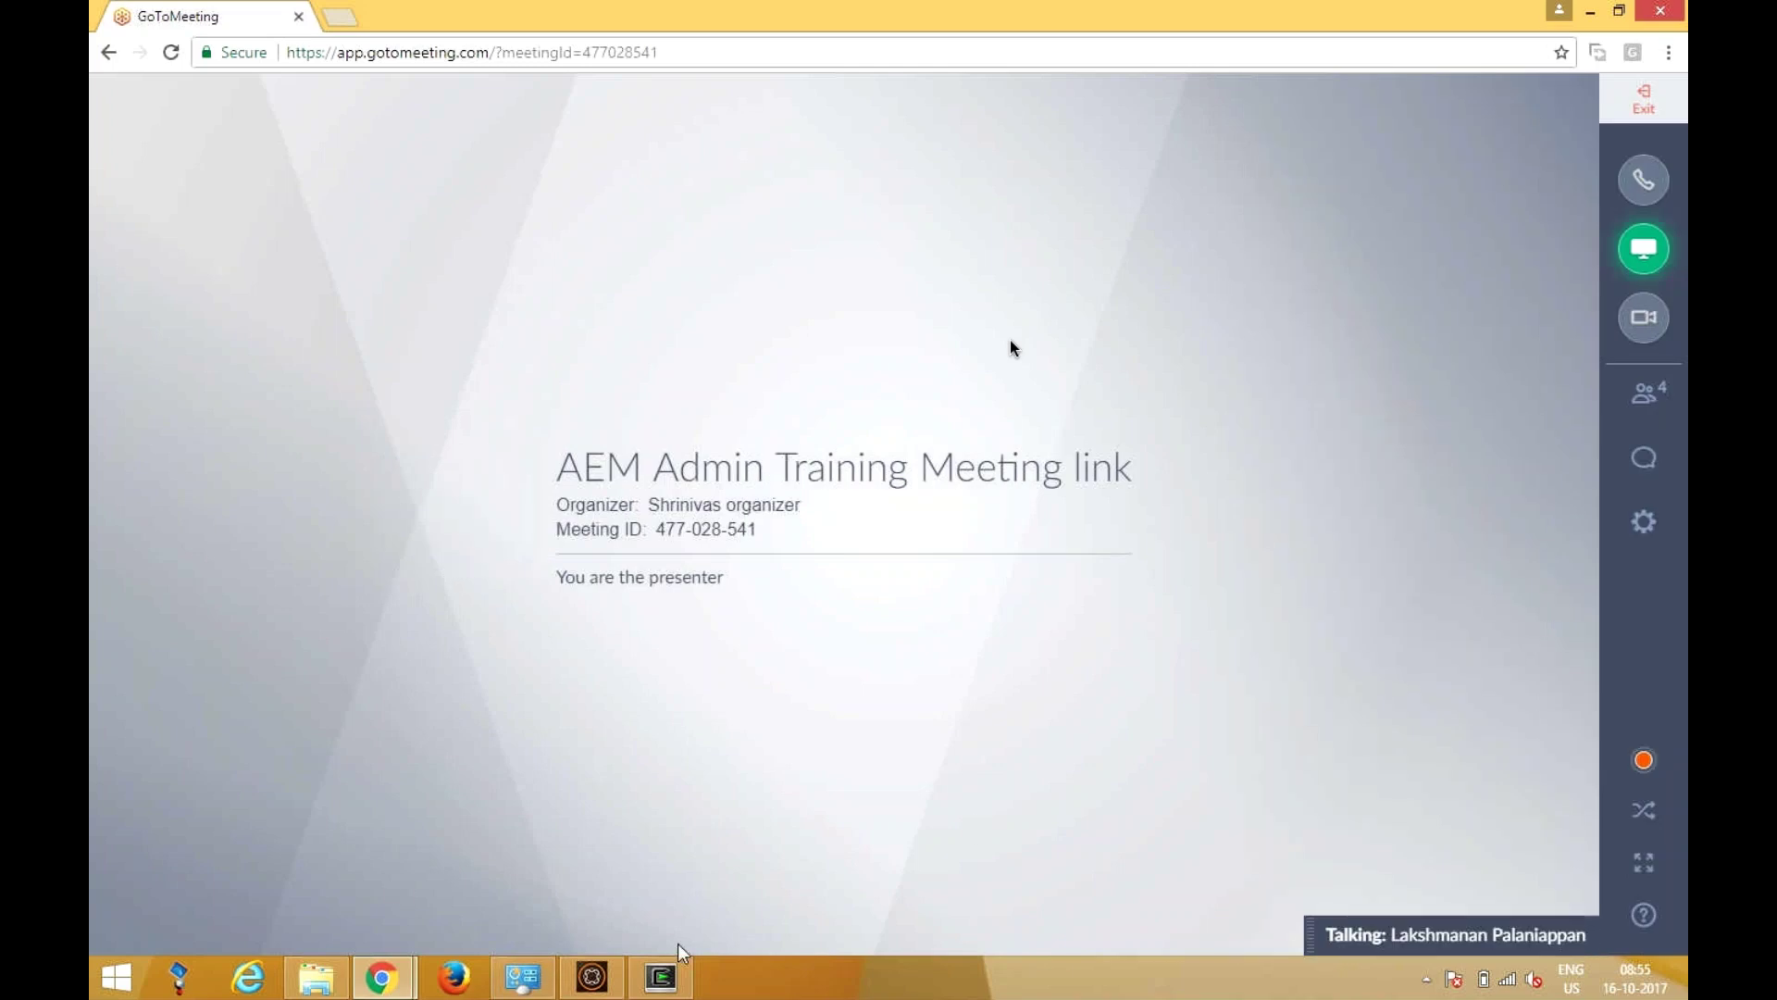
# - Run ps -ef in the Cygwin terminal, then bring up the AEM Quickstart window starting on port 4502
pyautogui.click(663, 973)
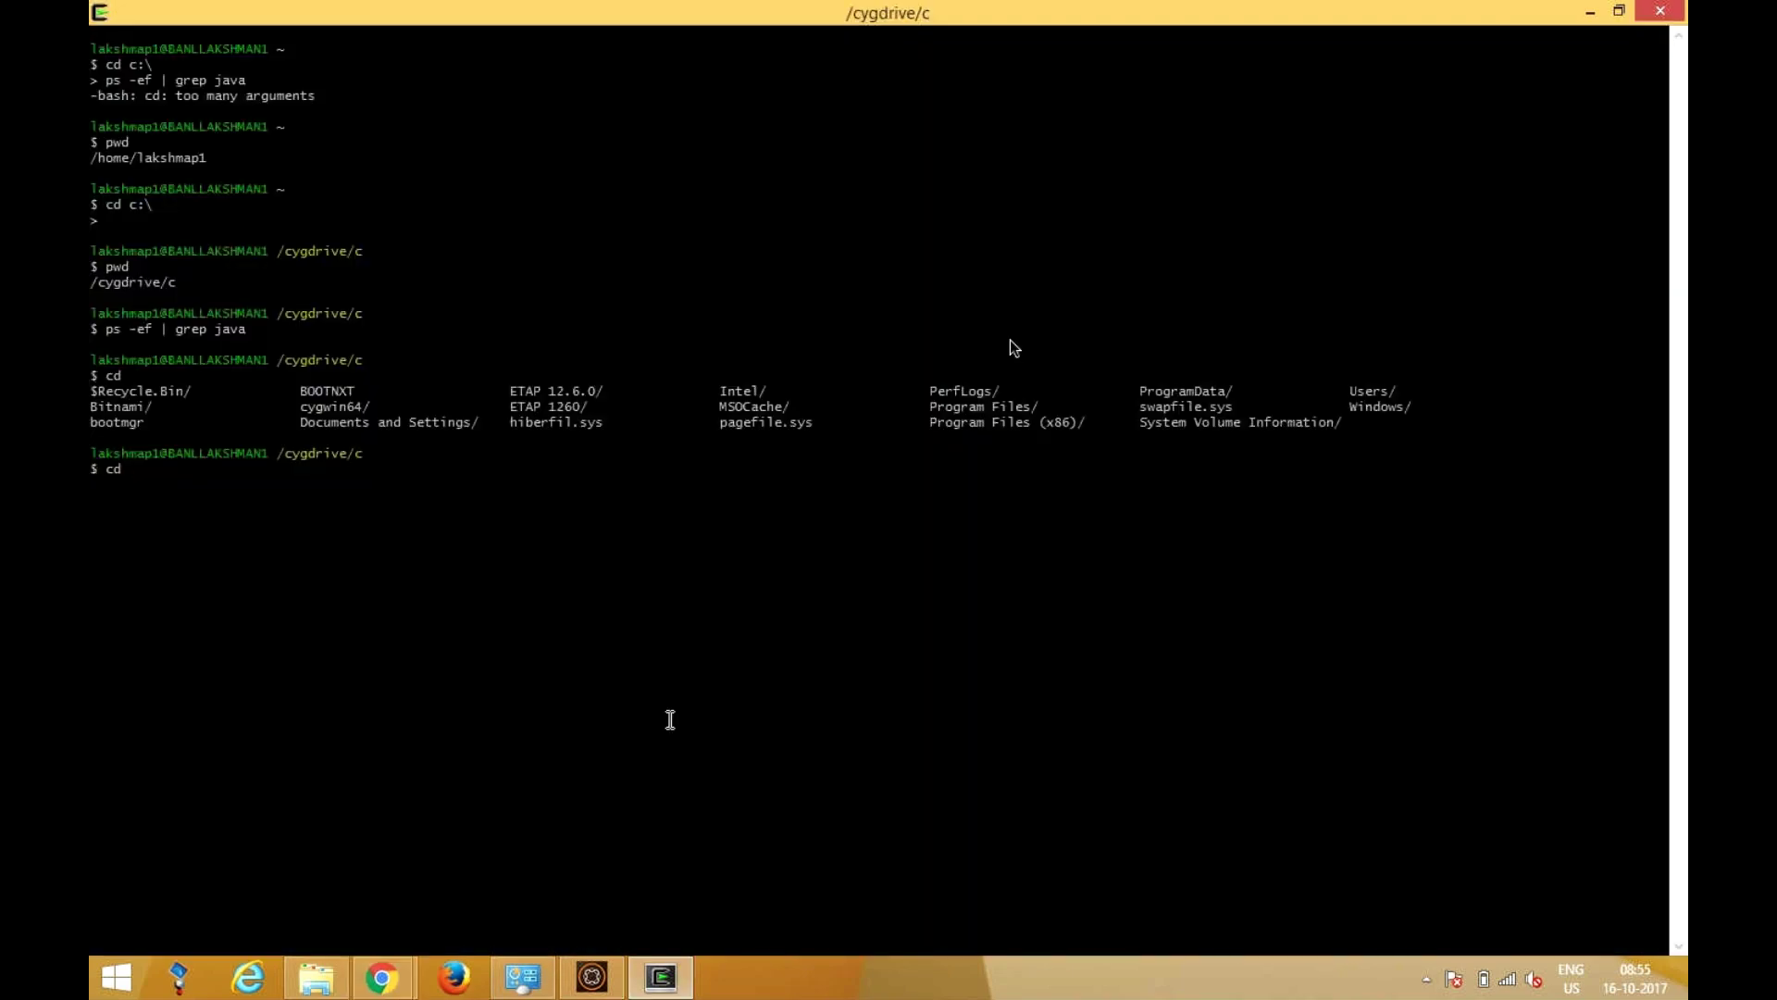
pyautogui.press('BackSpace')
pyautogui.press('BackSpace')
pyautogui.press('BackSpace')
pyautogui.write('ps -ef')
pyautogui.press('Return')
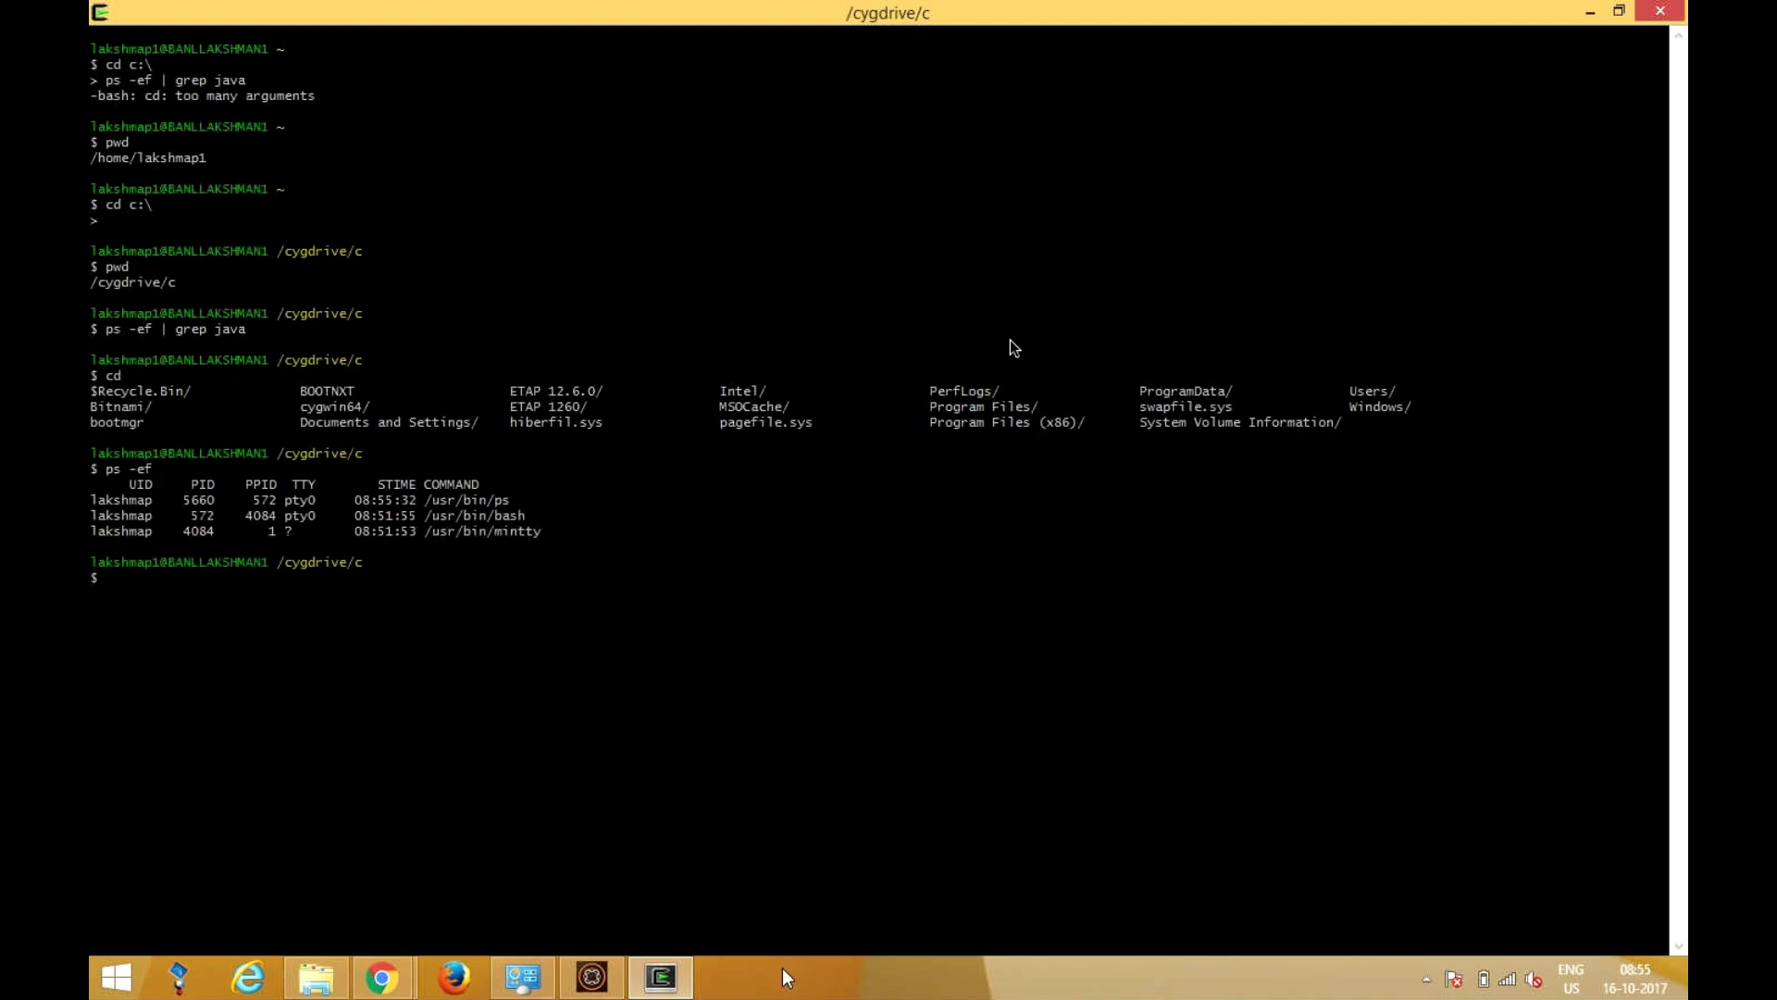
pyautogui.click(597, 974)
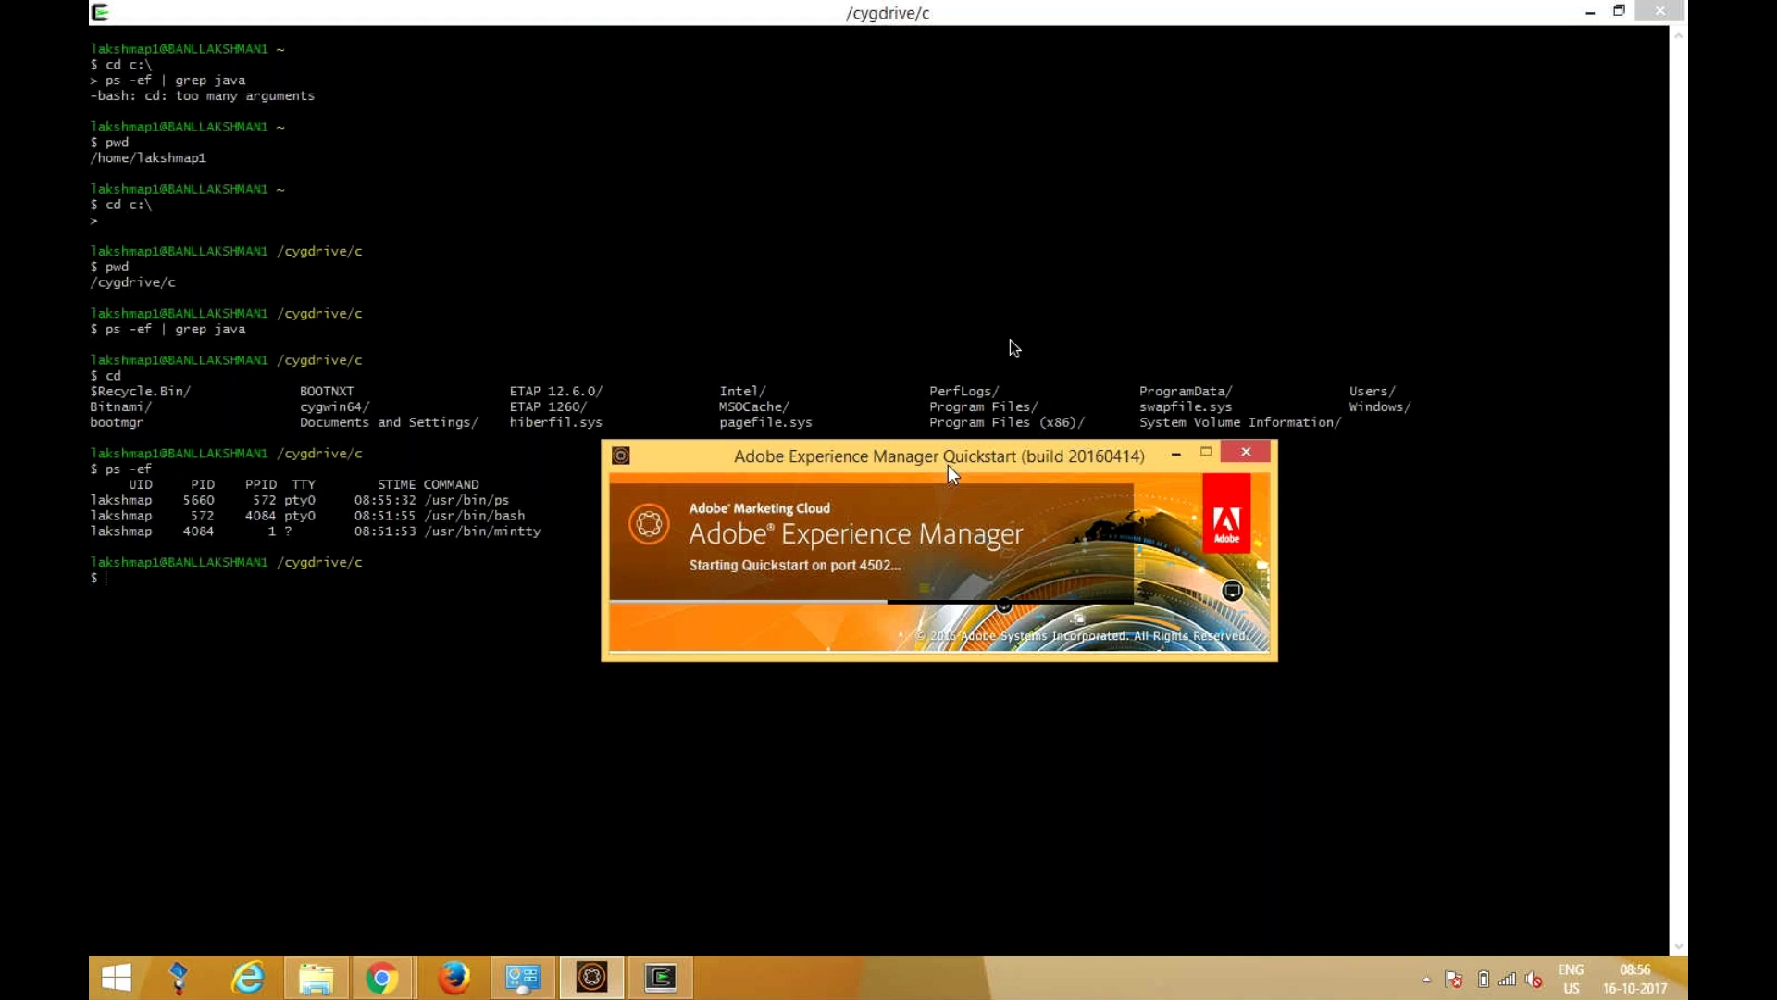
# - Change into the user's Downloads/training-softwares folder in Cygwin using Tab completion
pyautogui.click(441, 673)
pyautogui.write('cd U')
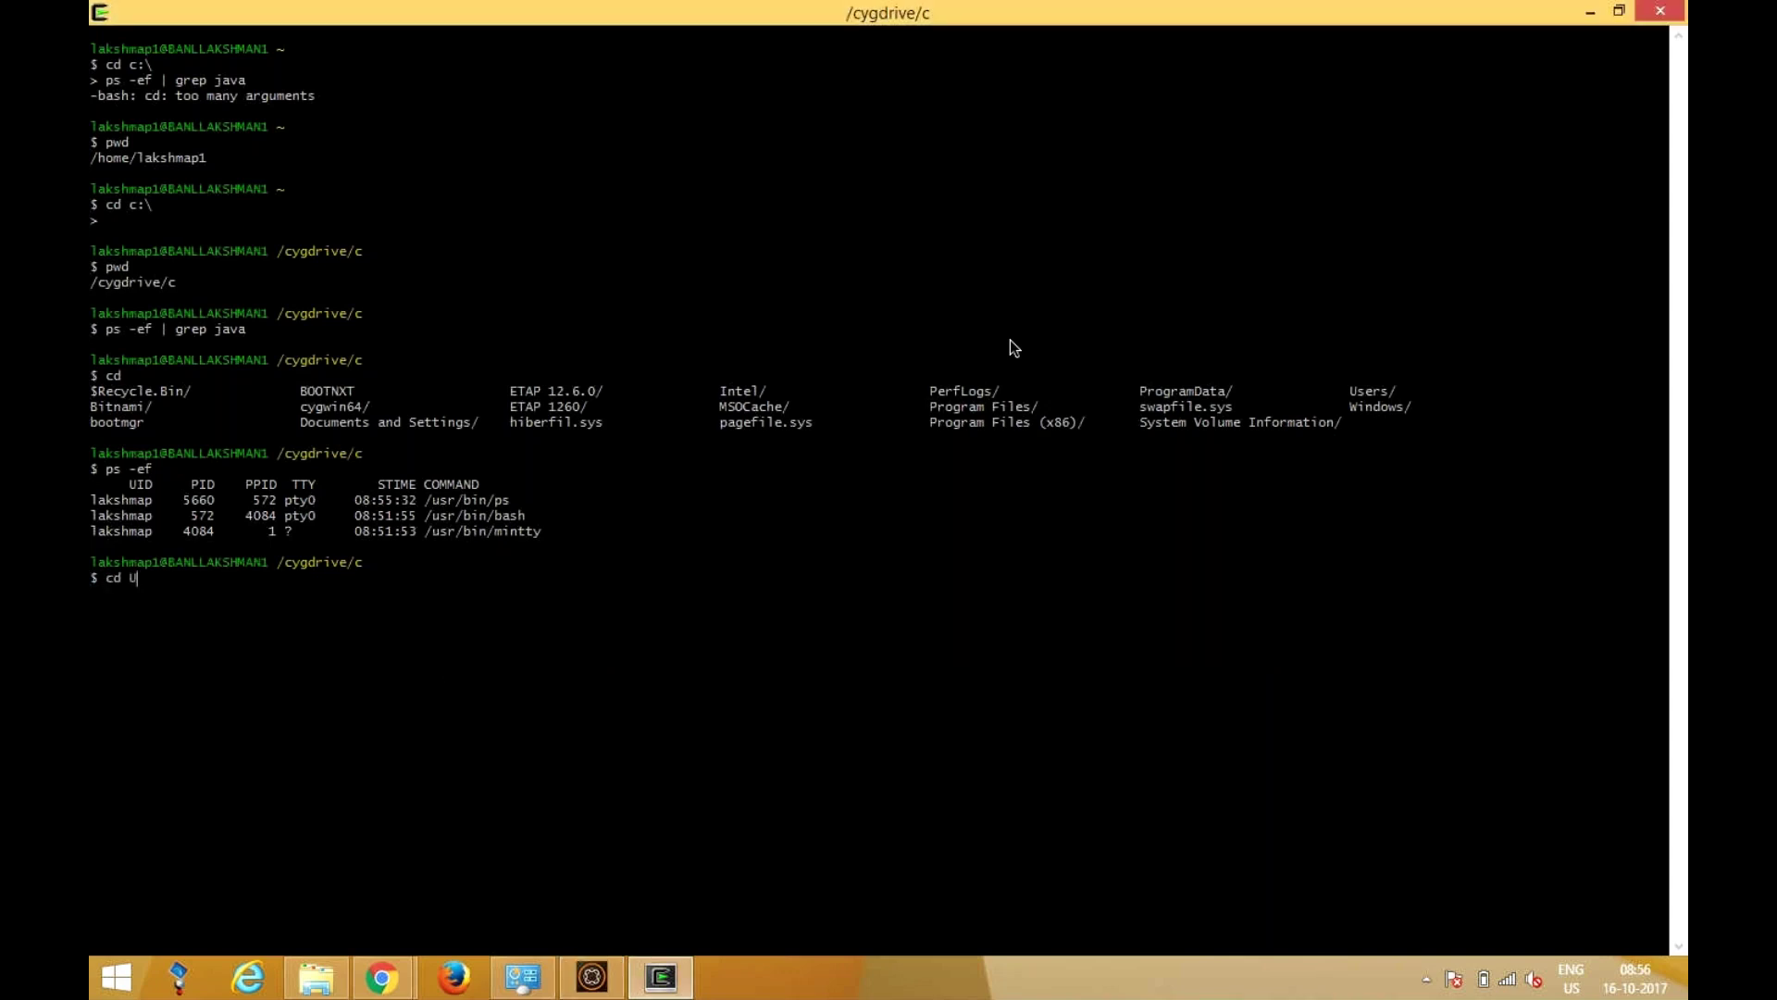
pyautogui.press('Tab')
pyautogui.write('la')
pyautogui.press('Tab')
pyautogui.write('Dow')
pyautogui.press('Tab')
pyautogui.write('tr')
pyautogui.press('Tab')
pyautogui.press('Return')
# - Move into the author folder and list AEM_6.2_Quickstart.jar, crx-quickstart and license.properties
pyautogui.write('ls')
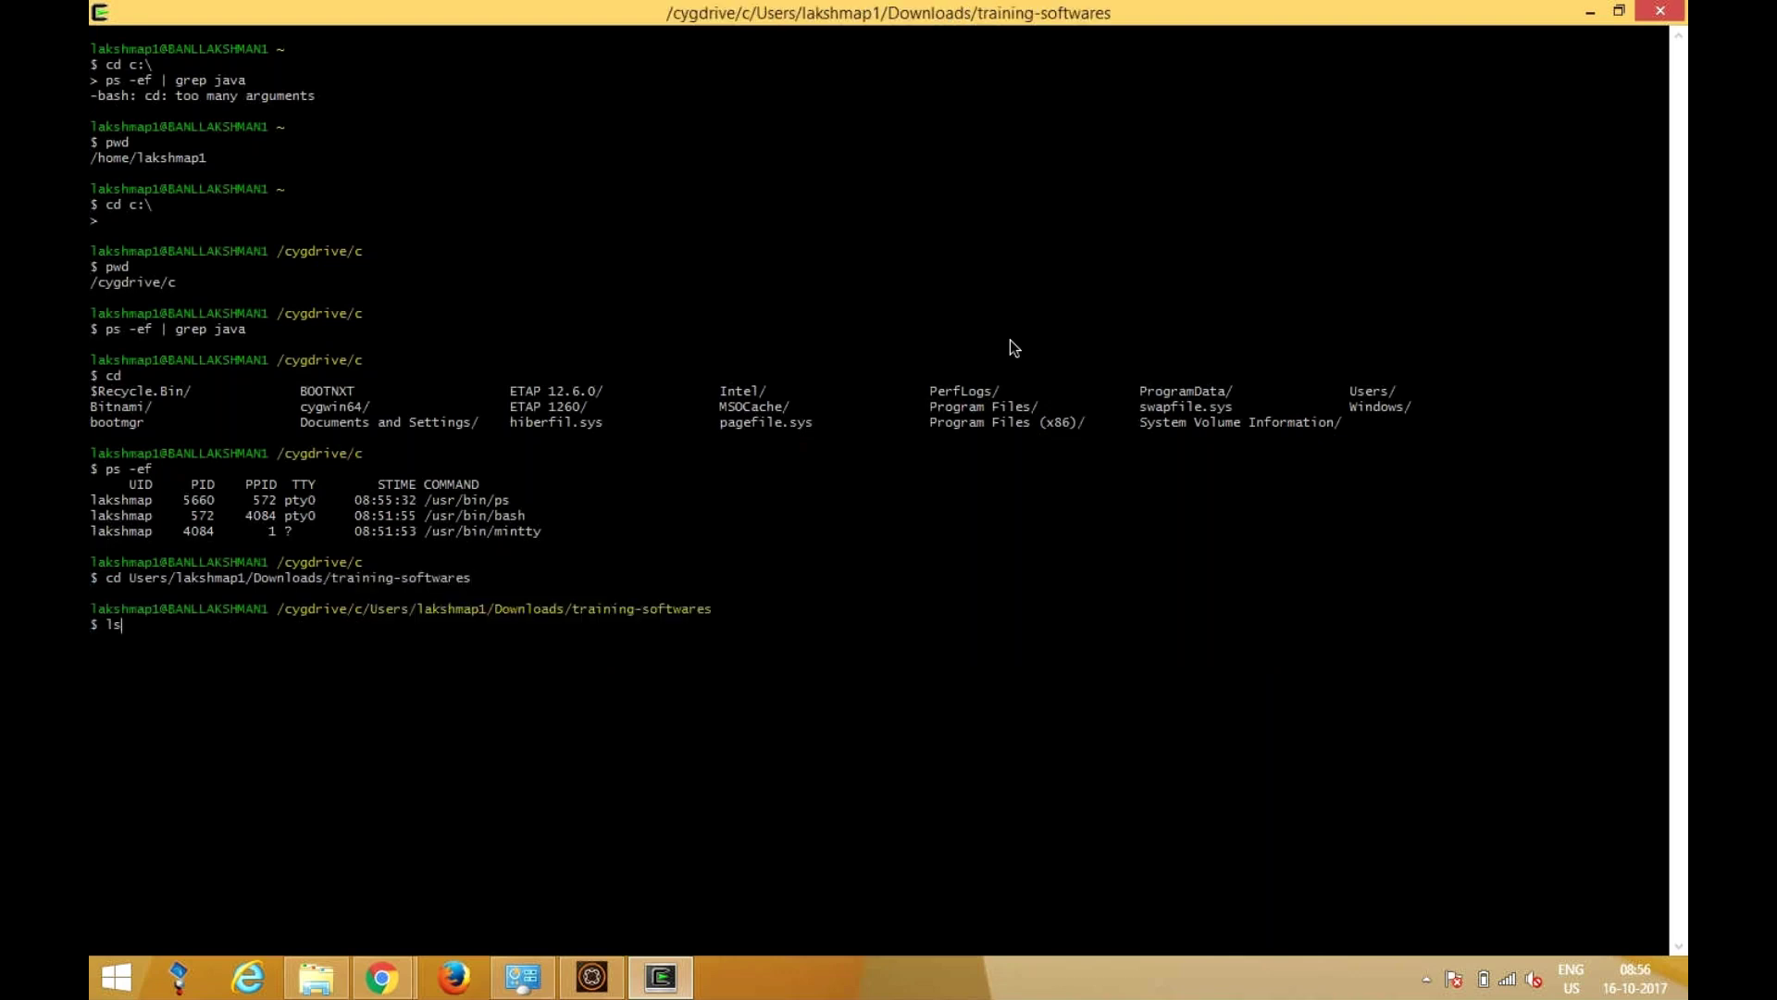
pyautogui.write('cd a')
pyautogui.press('Tab')
pyautogui.press('Return')
pyautogui.write('ls')
pyautogui.press('Return')
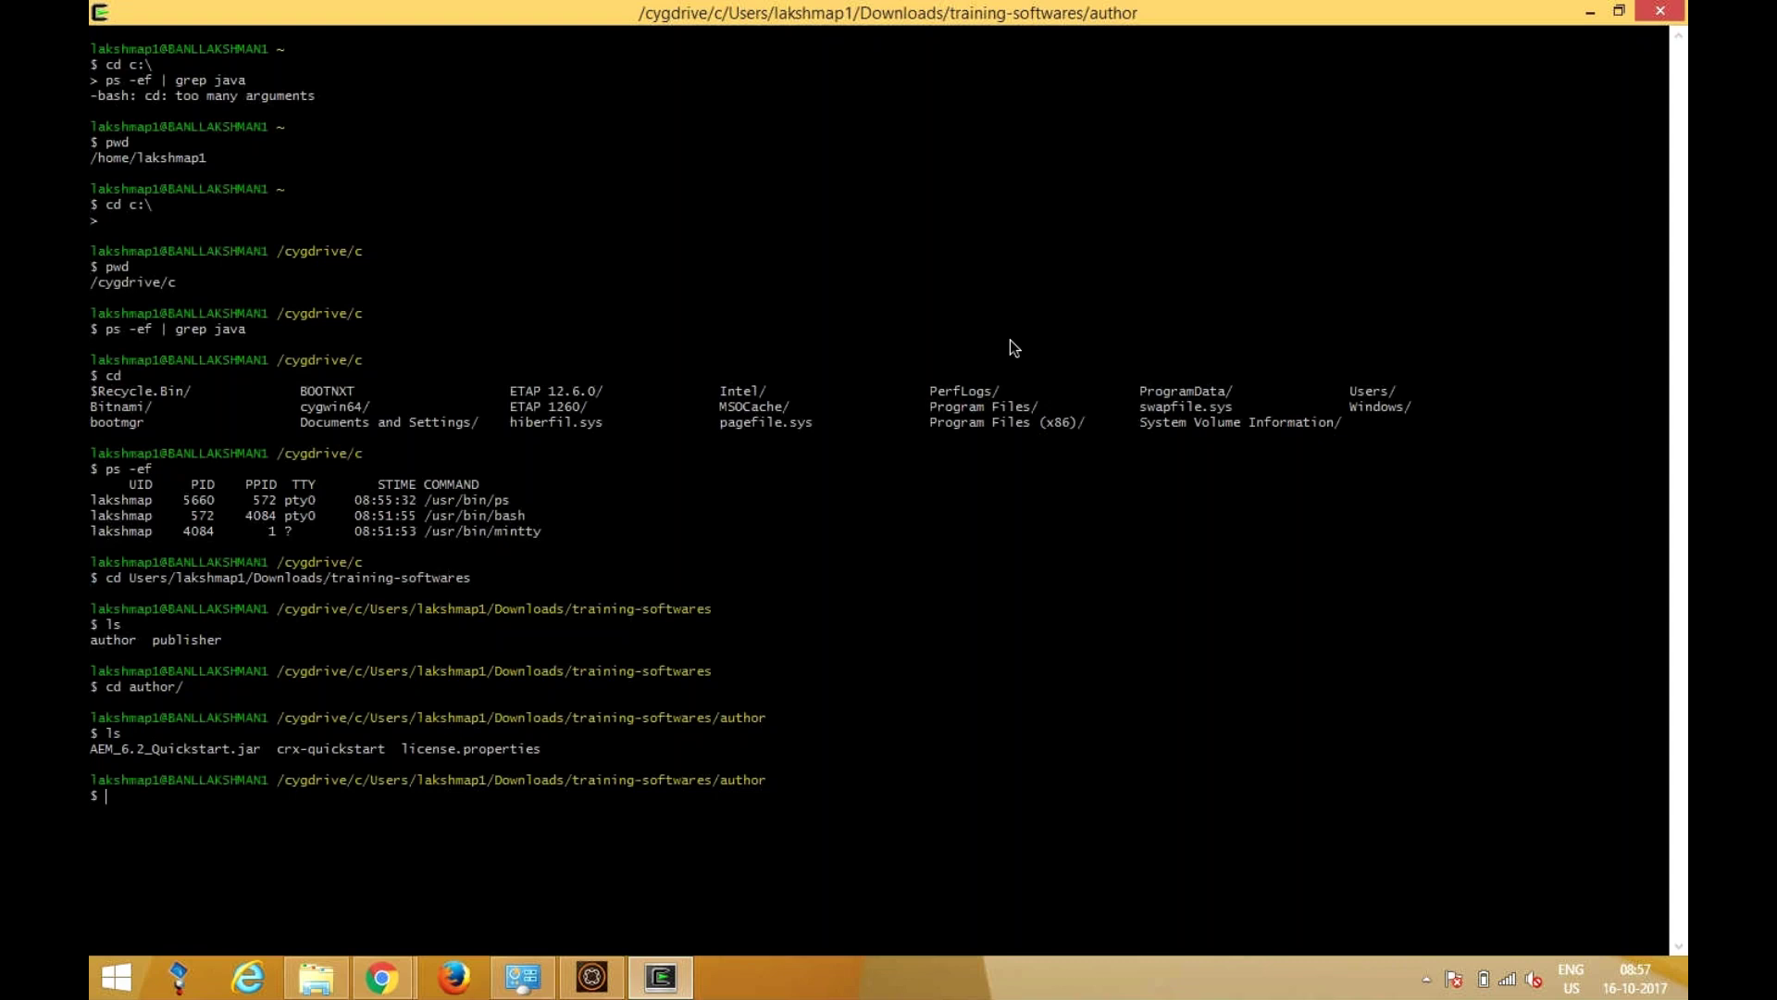
# - Minimise the Cygwin Terminal window to get back to the GoToMeeting page
pyautogui.click(1599, 14)
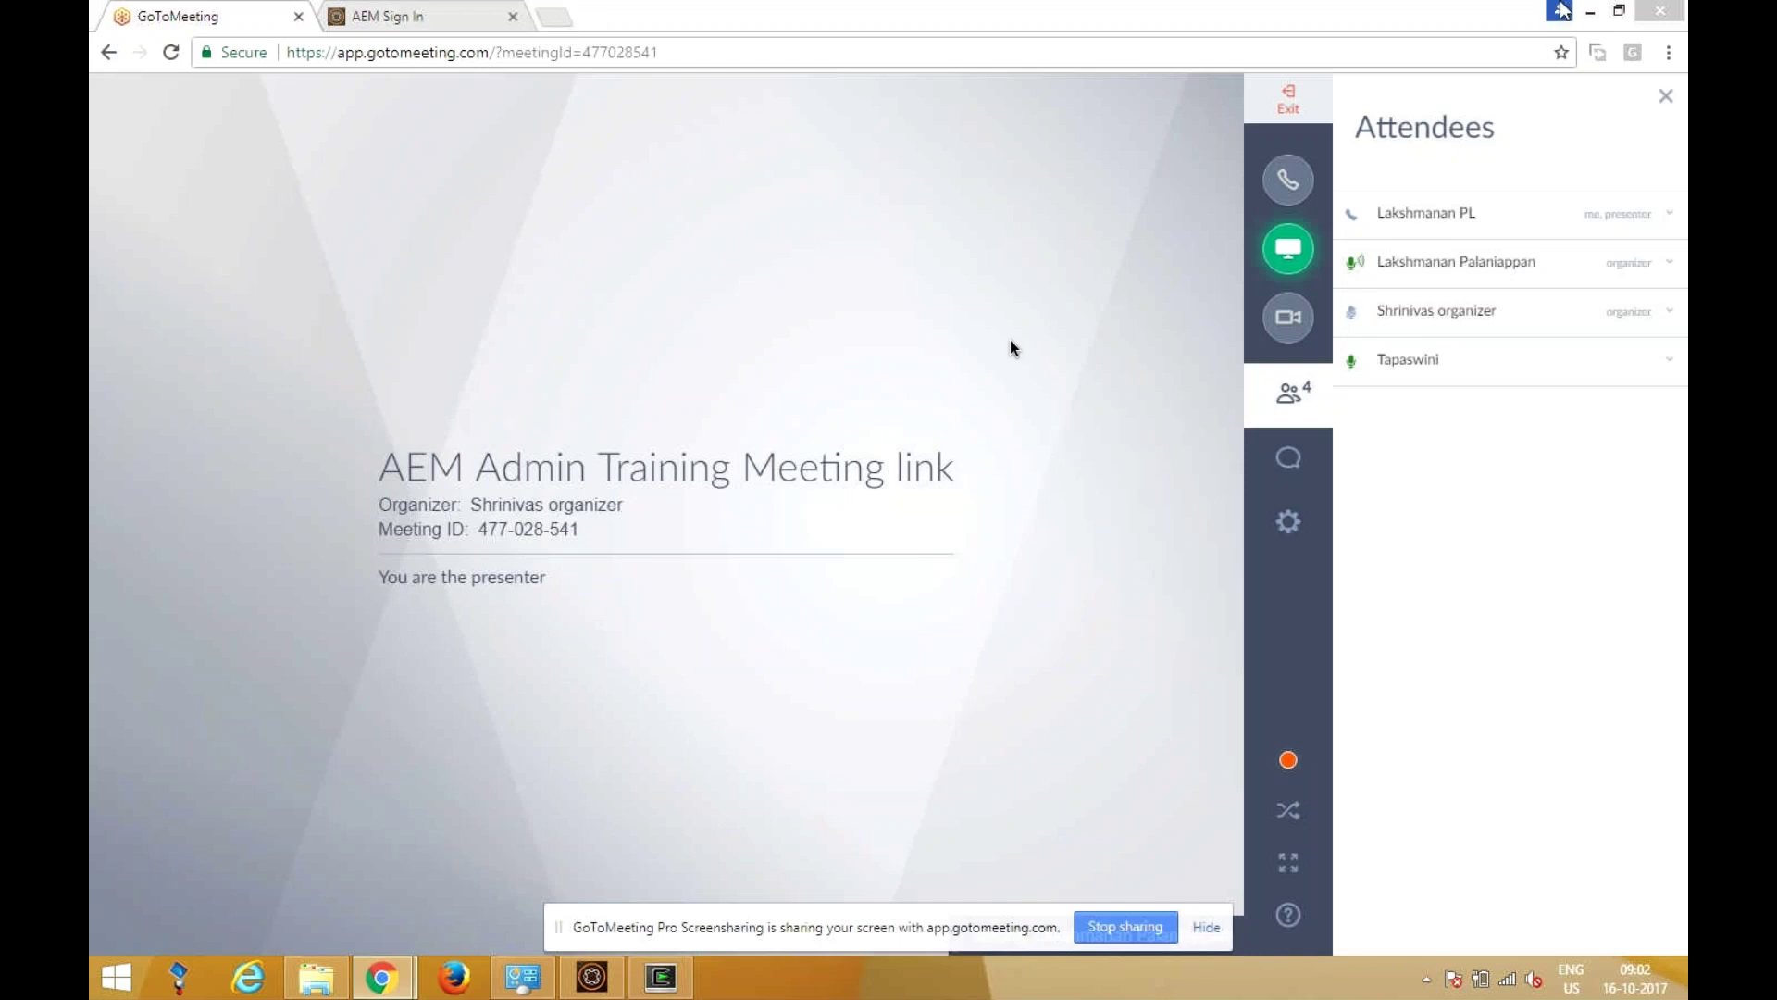
# - Hide the meeting window, close the publisher folder window, and bring up the open Chrome windows
pyautogui.click(1590, 11)
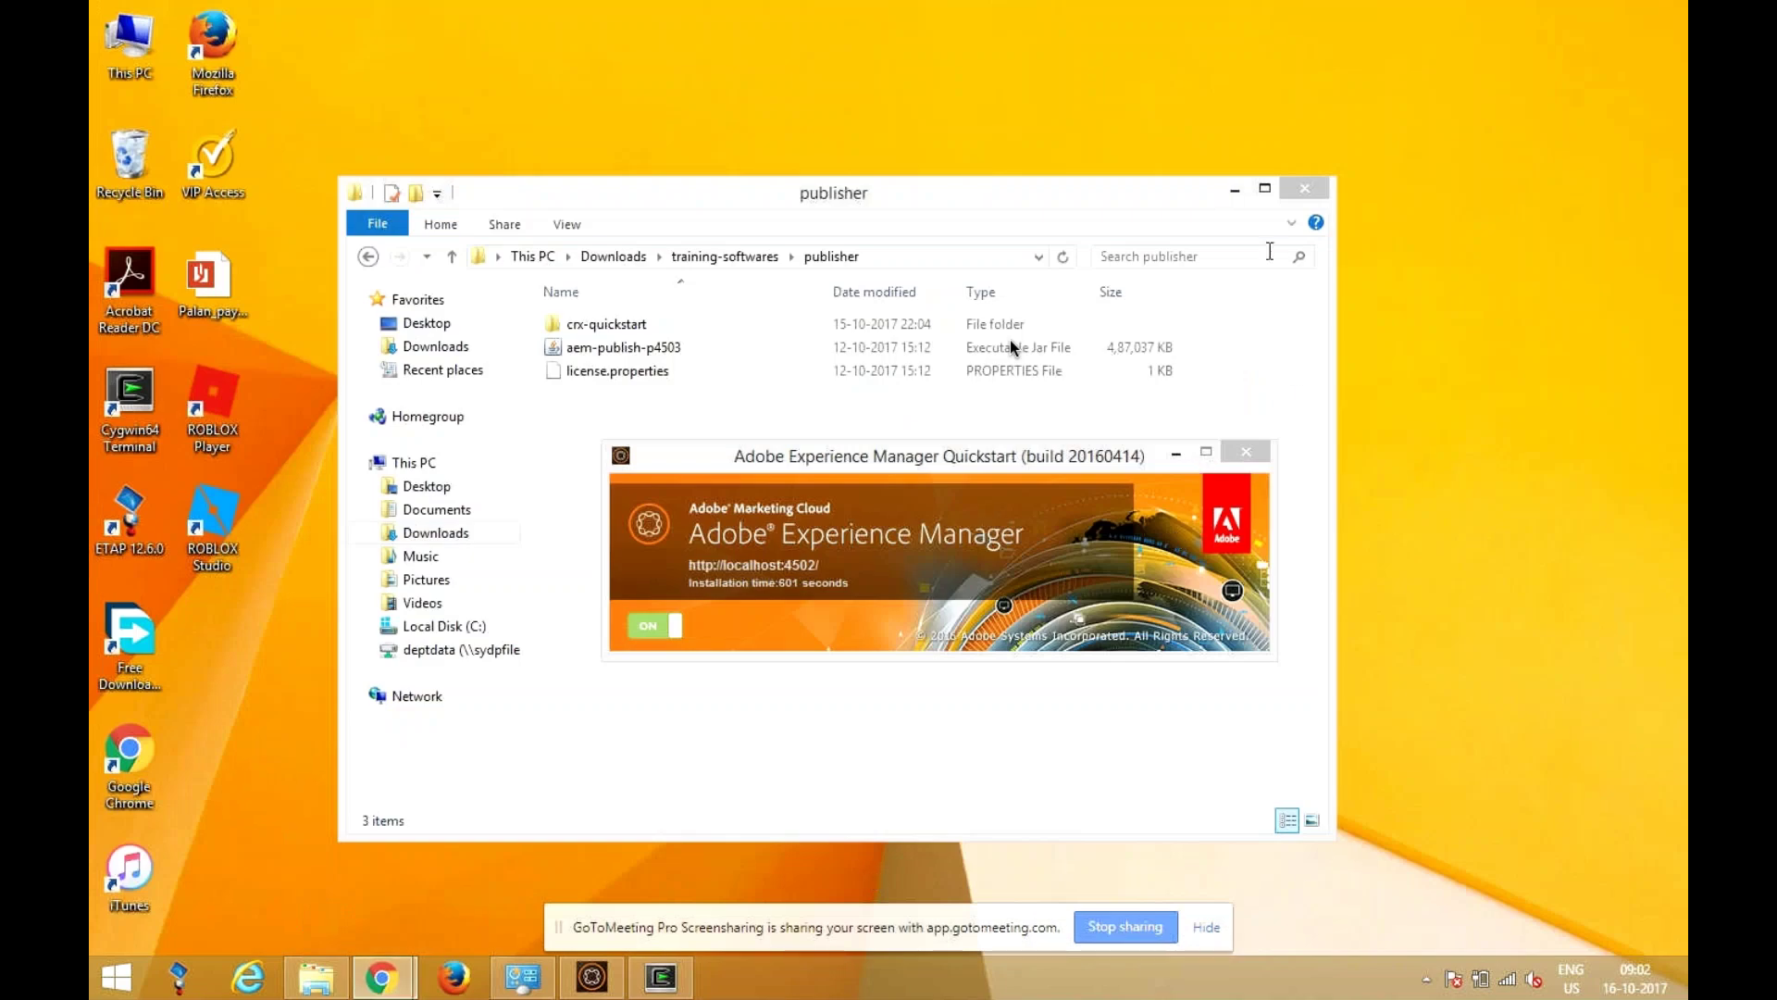
pyautogui.click(1300, 193)
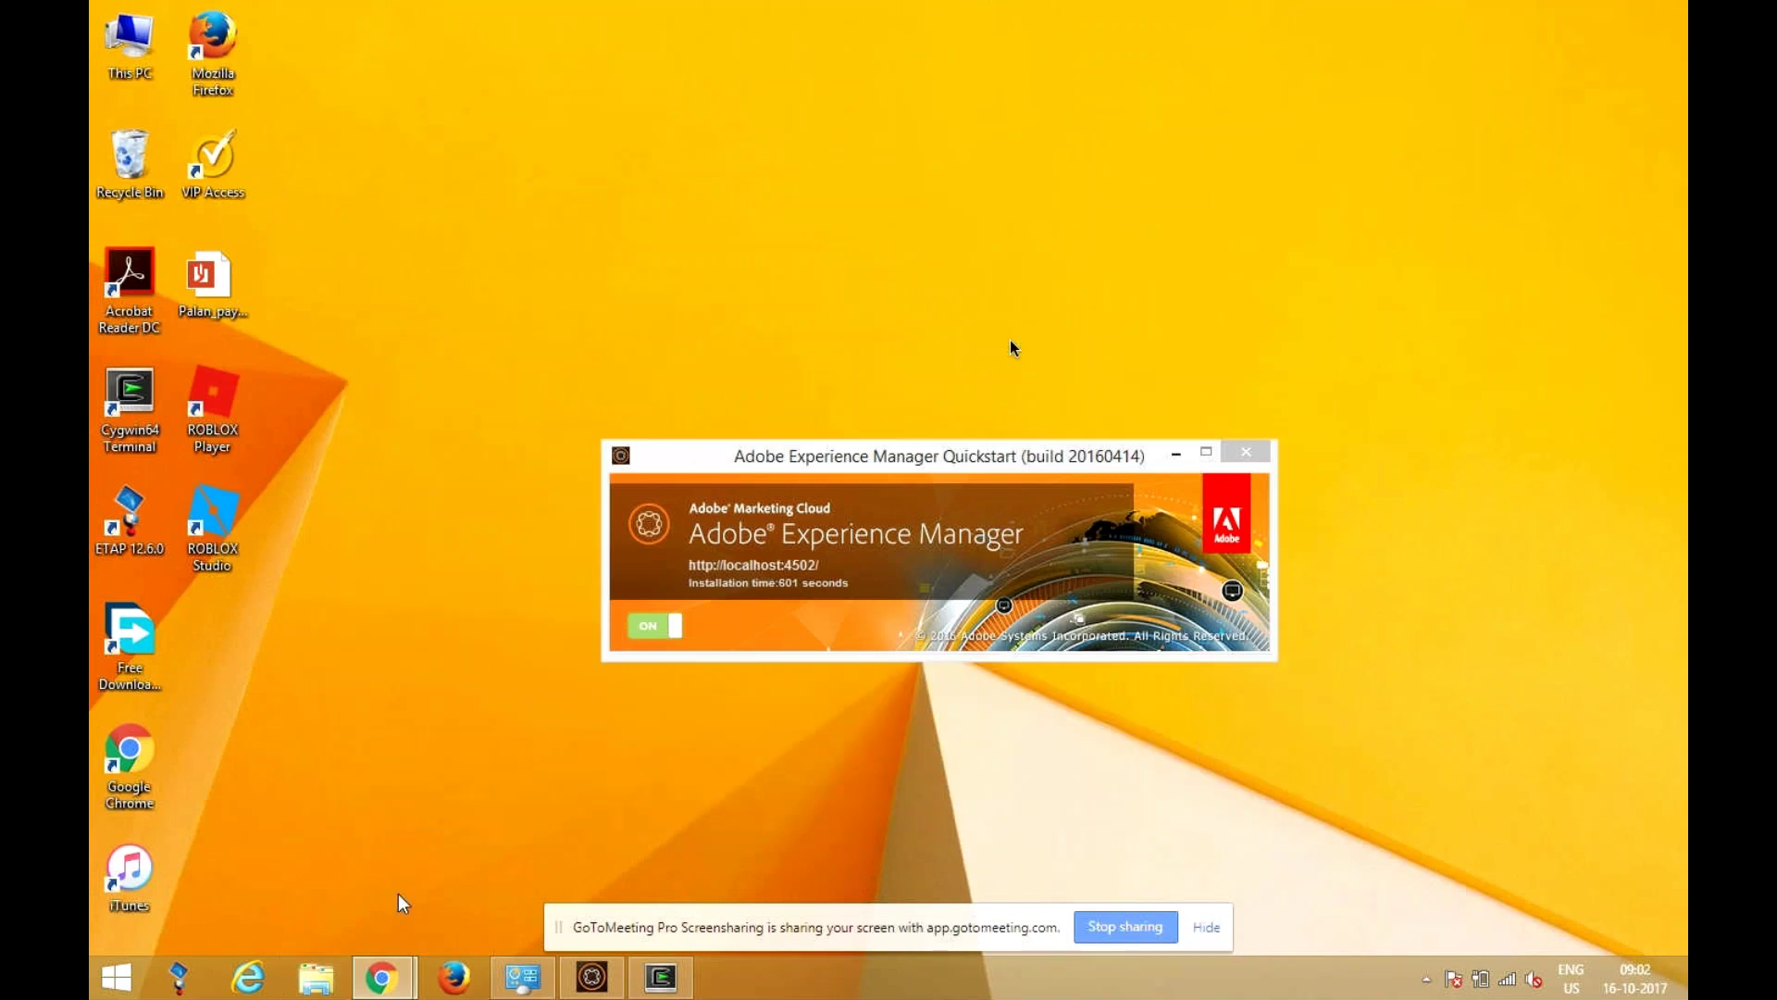
pyautogui.click(380, 977)
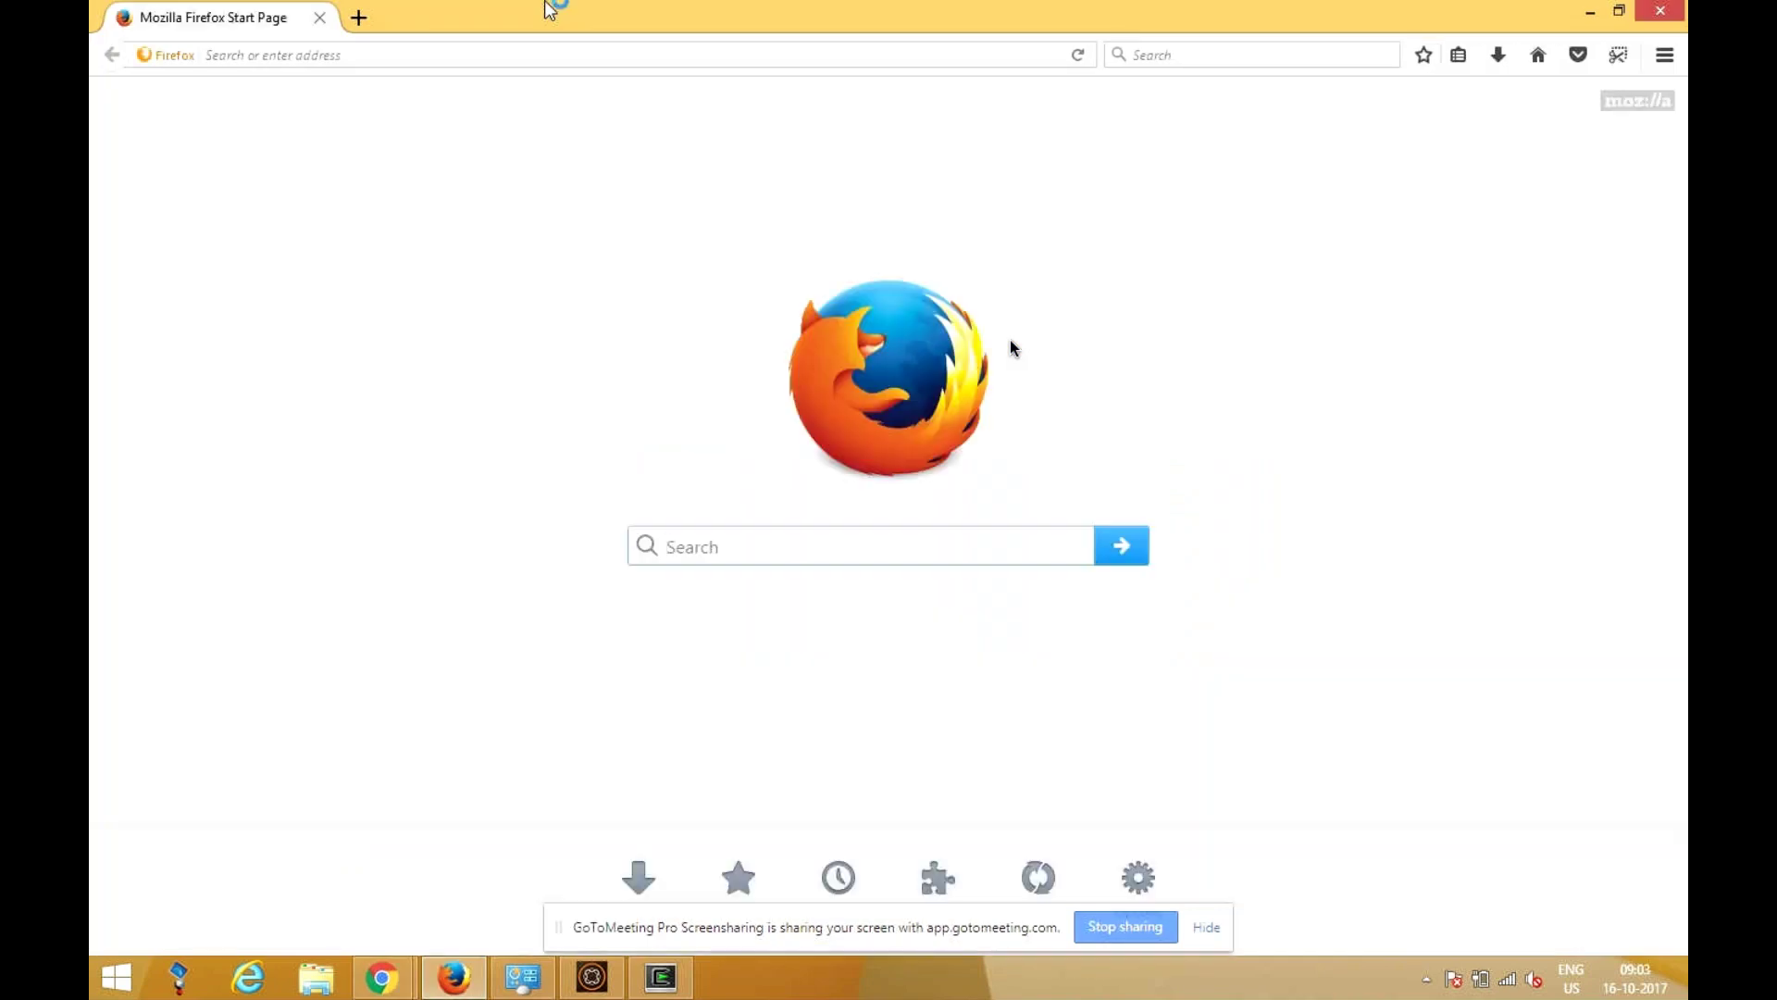
# - Enter localhost in Firefox's address bar without loading it, then close Firefox and return to Chrome
pyautogui.click(379, 51)
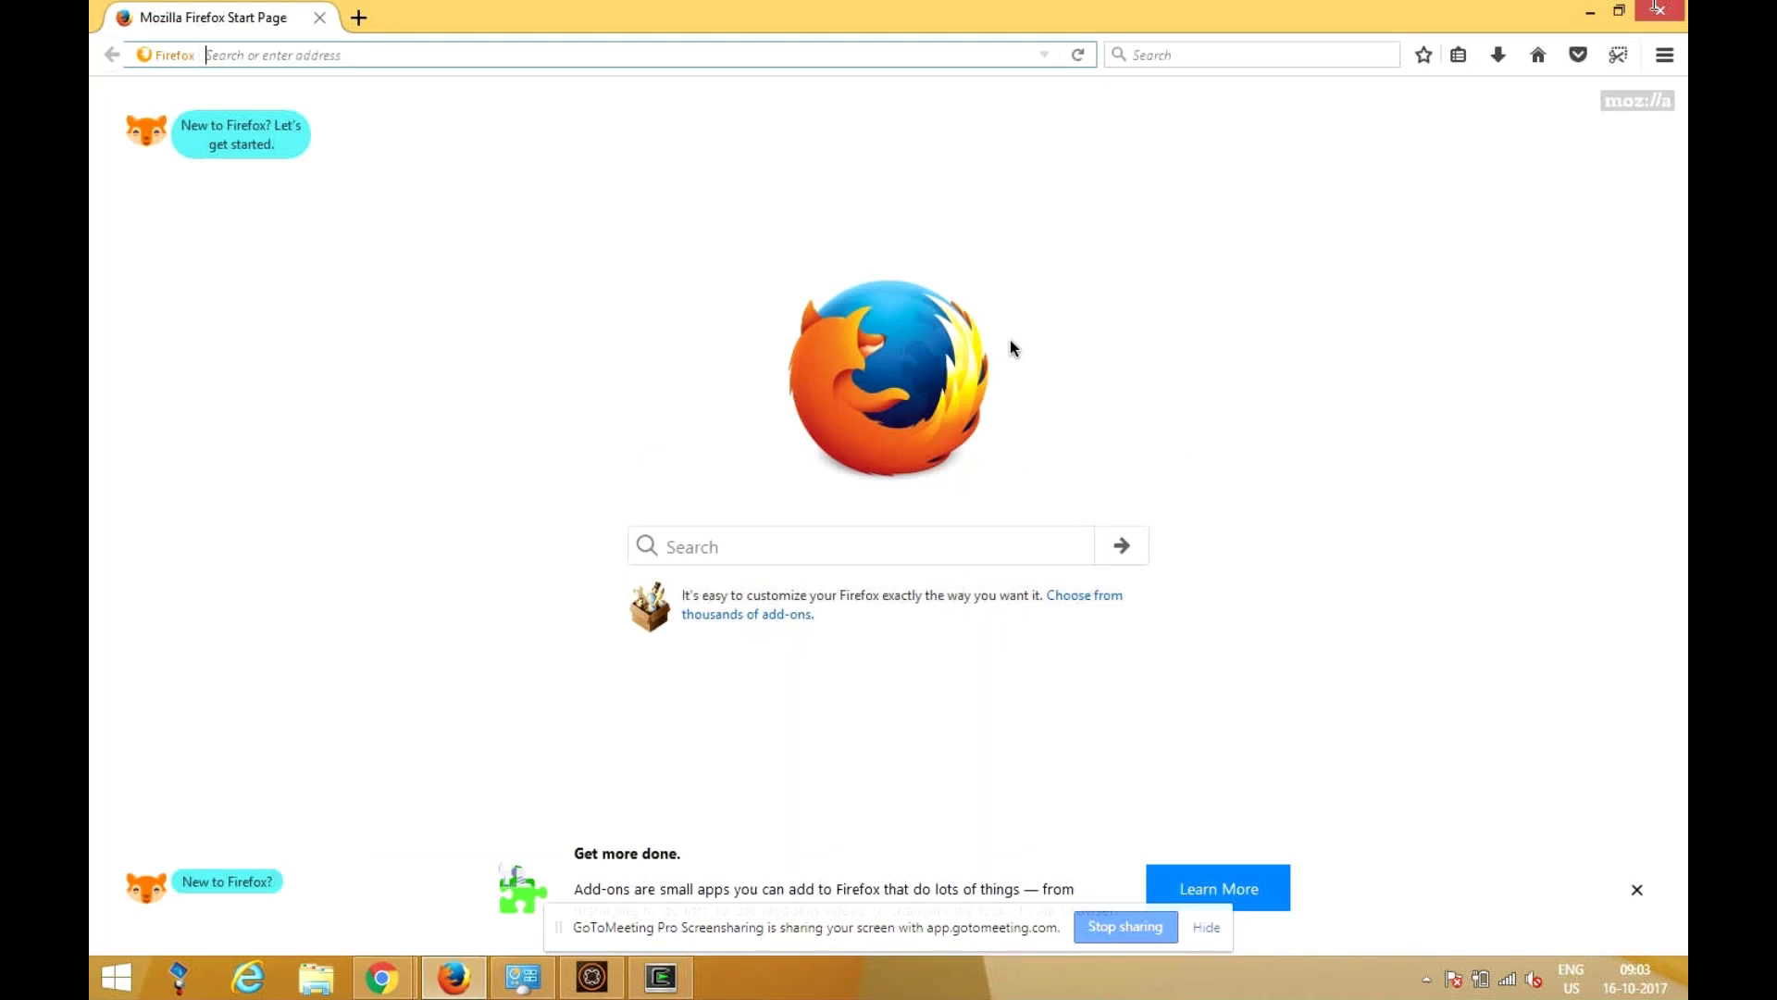
pyautogui.write('localhost')
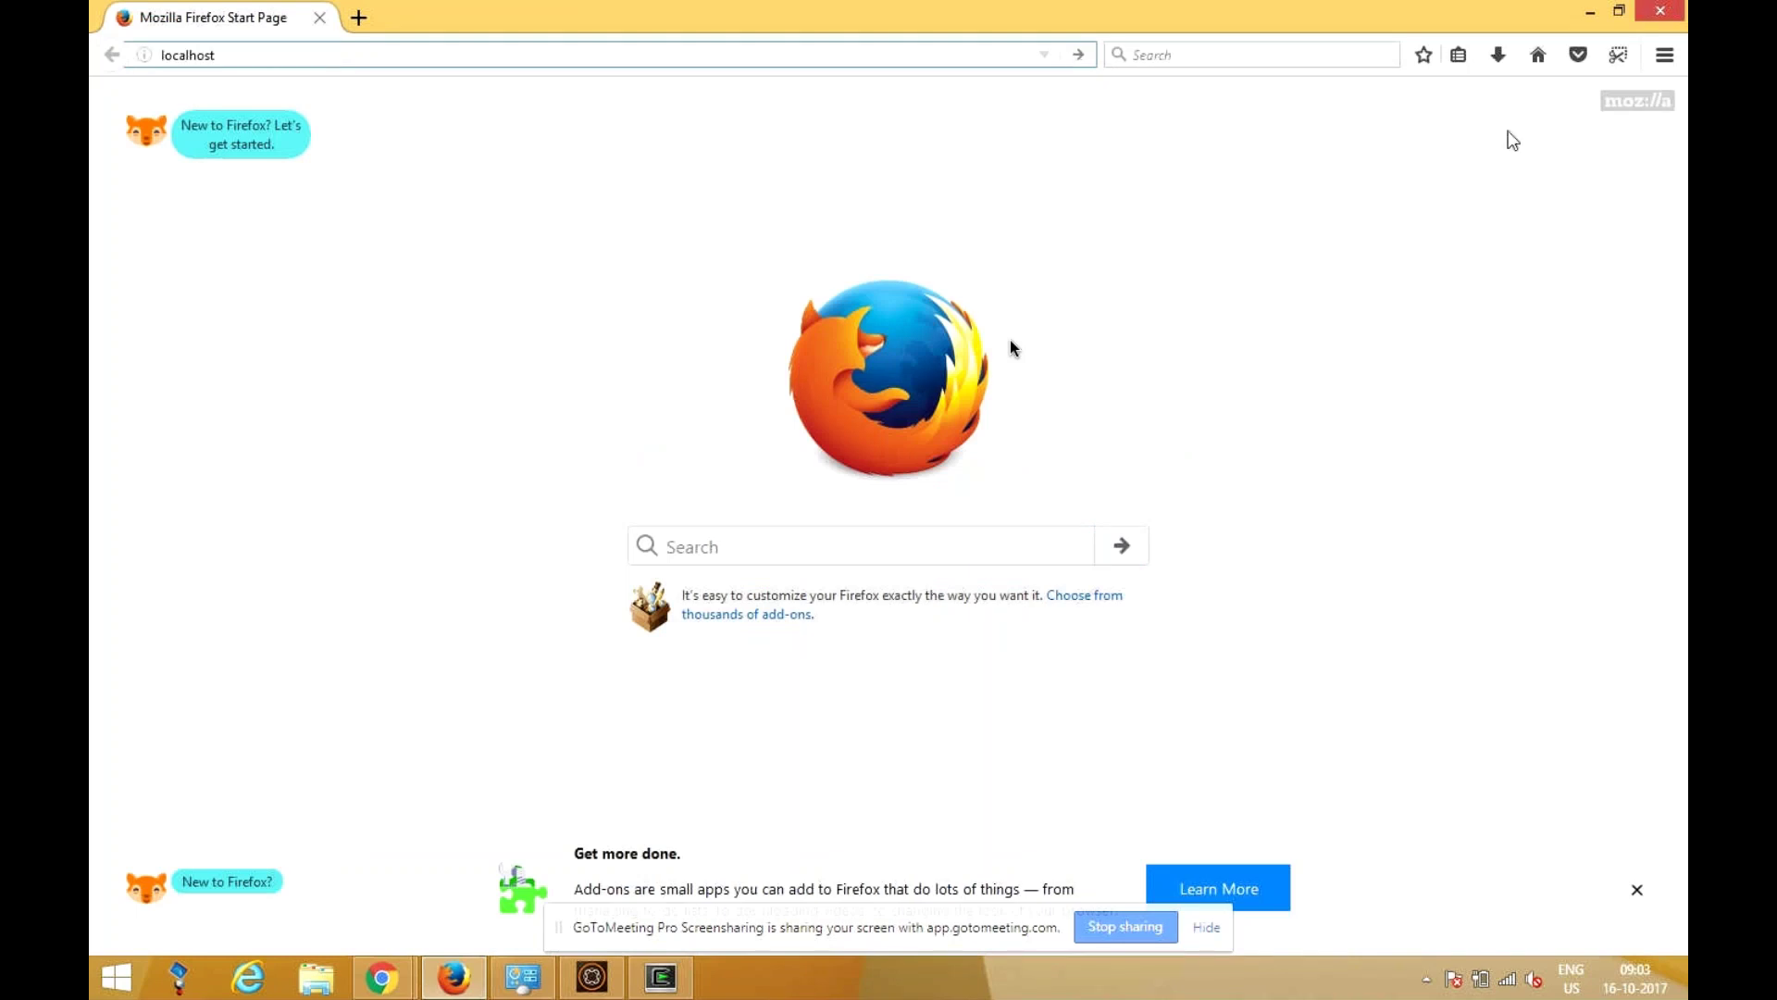
pyautogui.click(1596, 16)
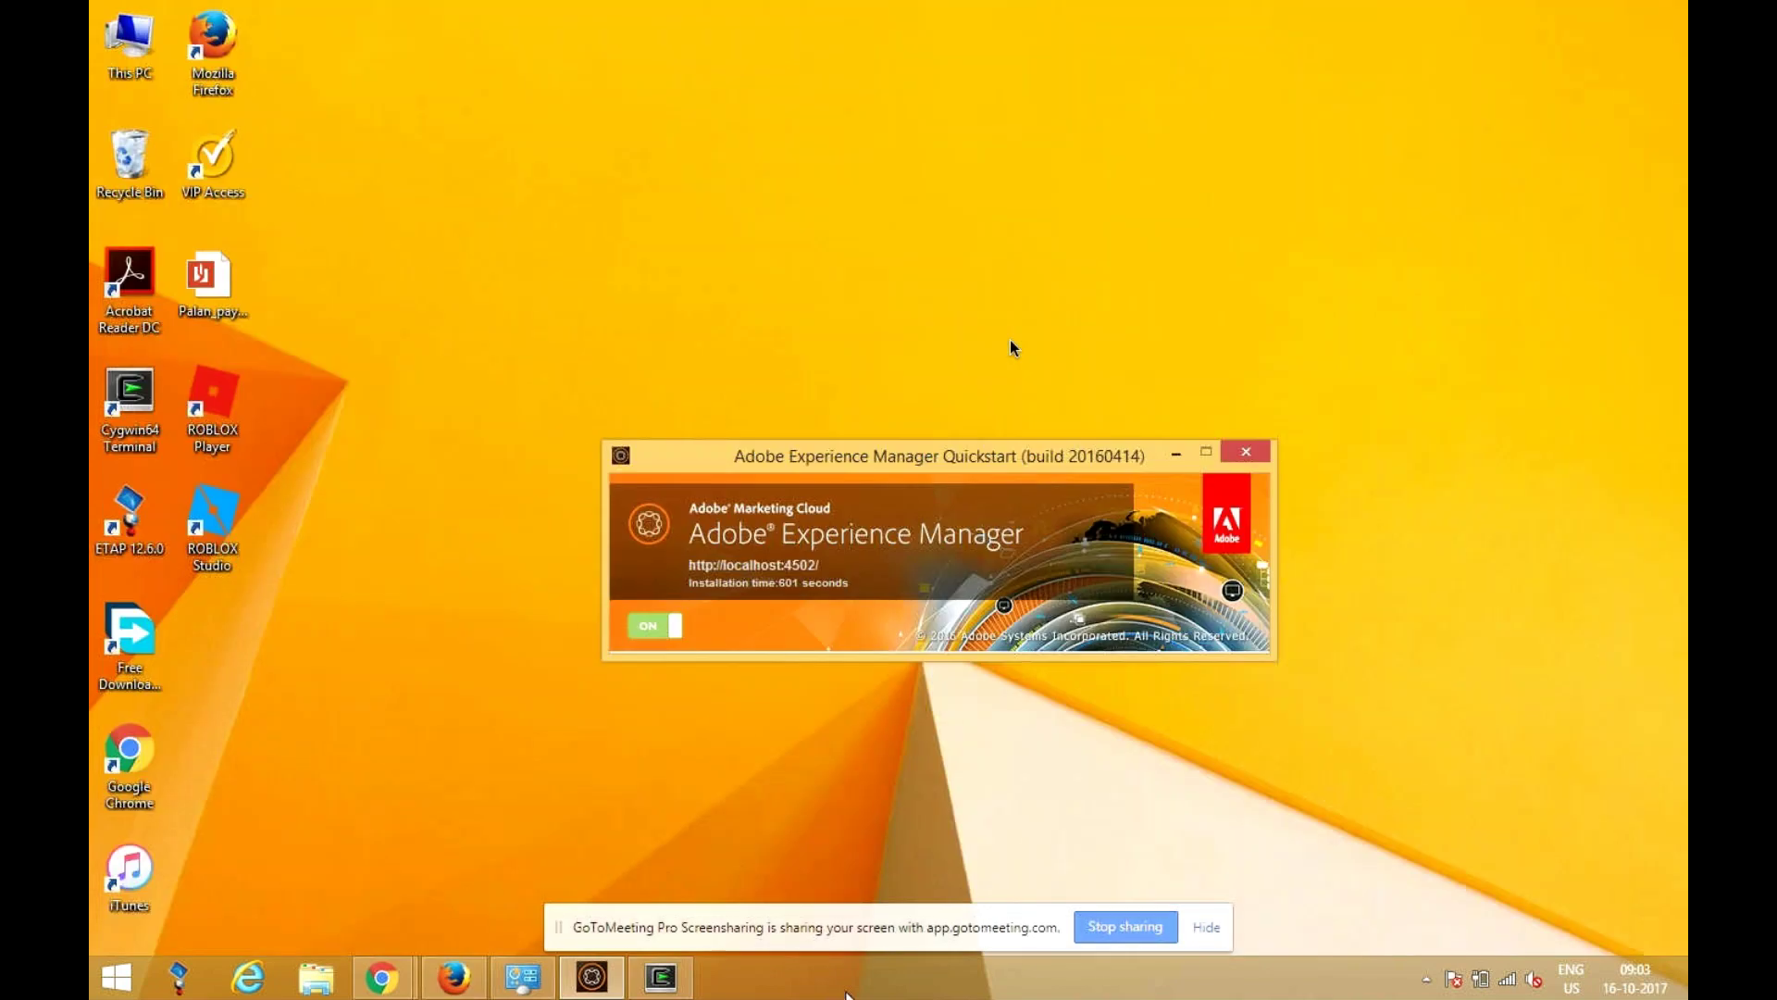
pyautogui.click(474, 983)
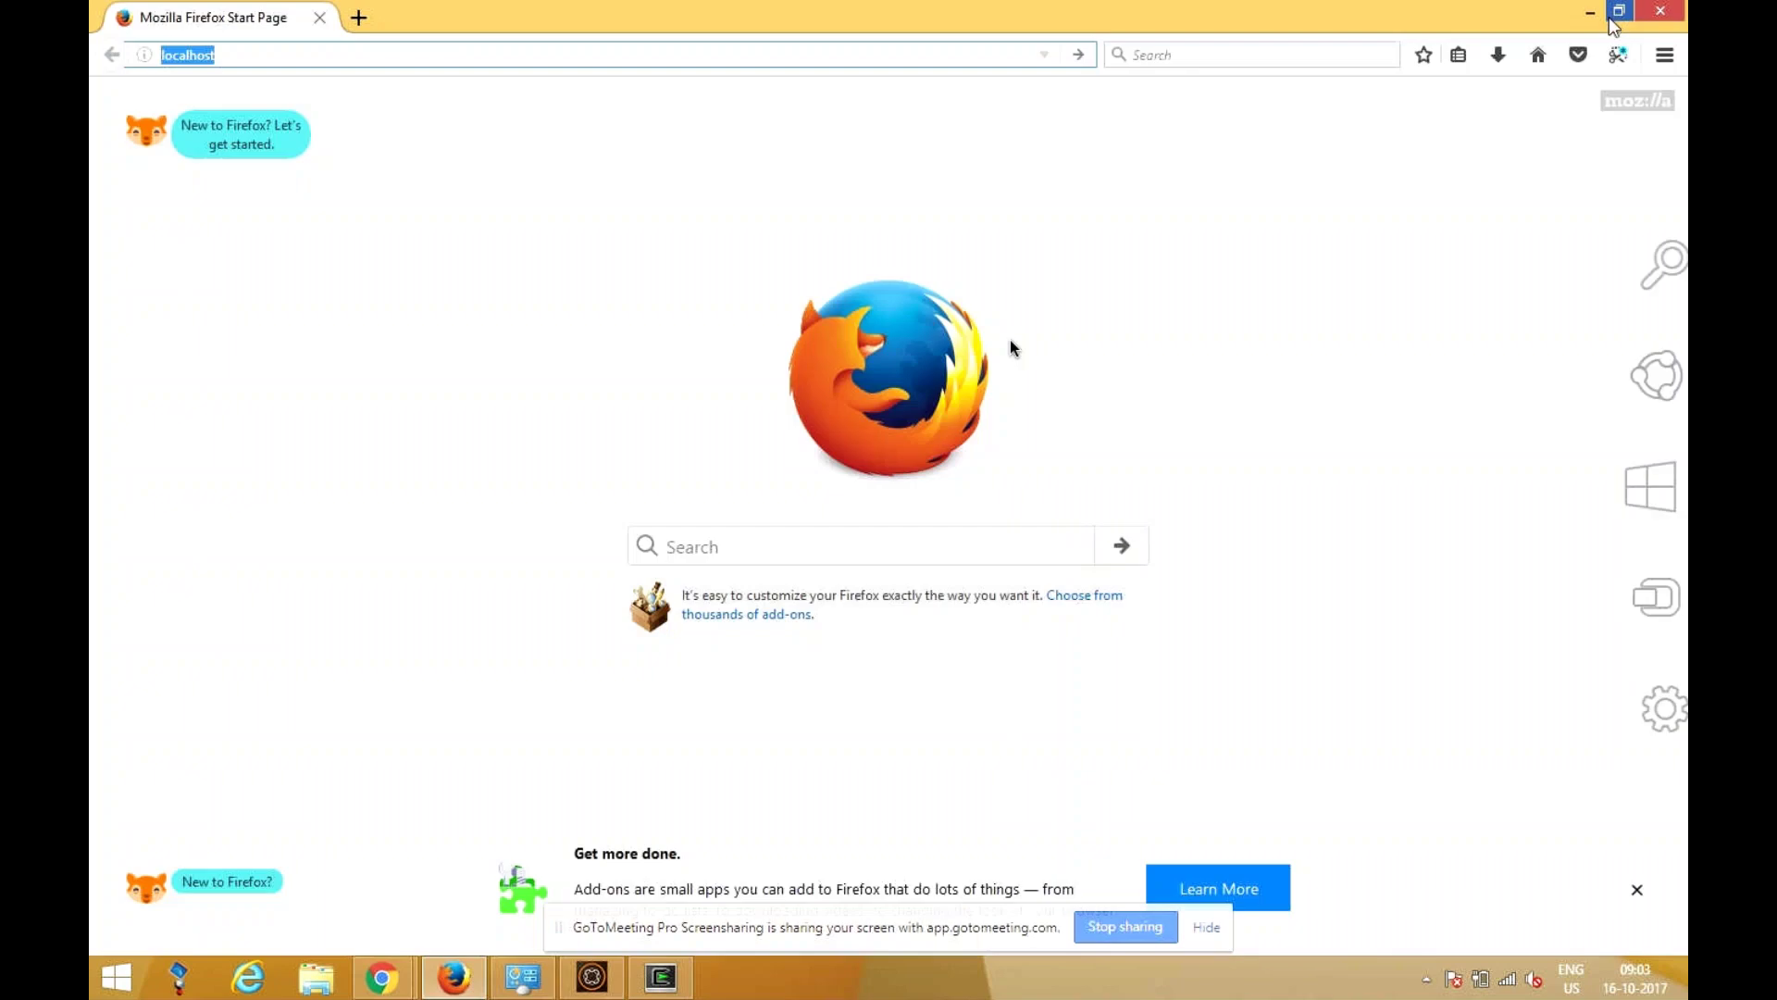
pyautogui.click(1666, 11)
pyautogui.click(393, 979)
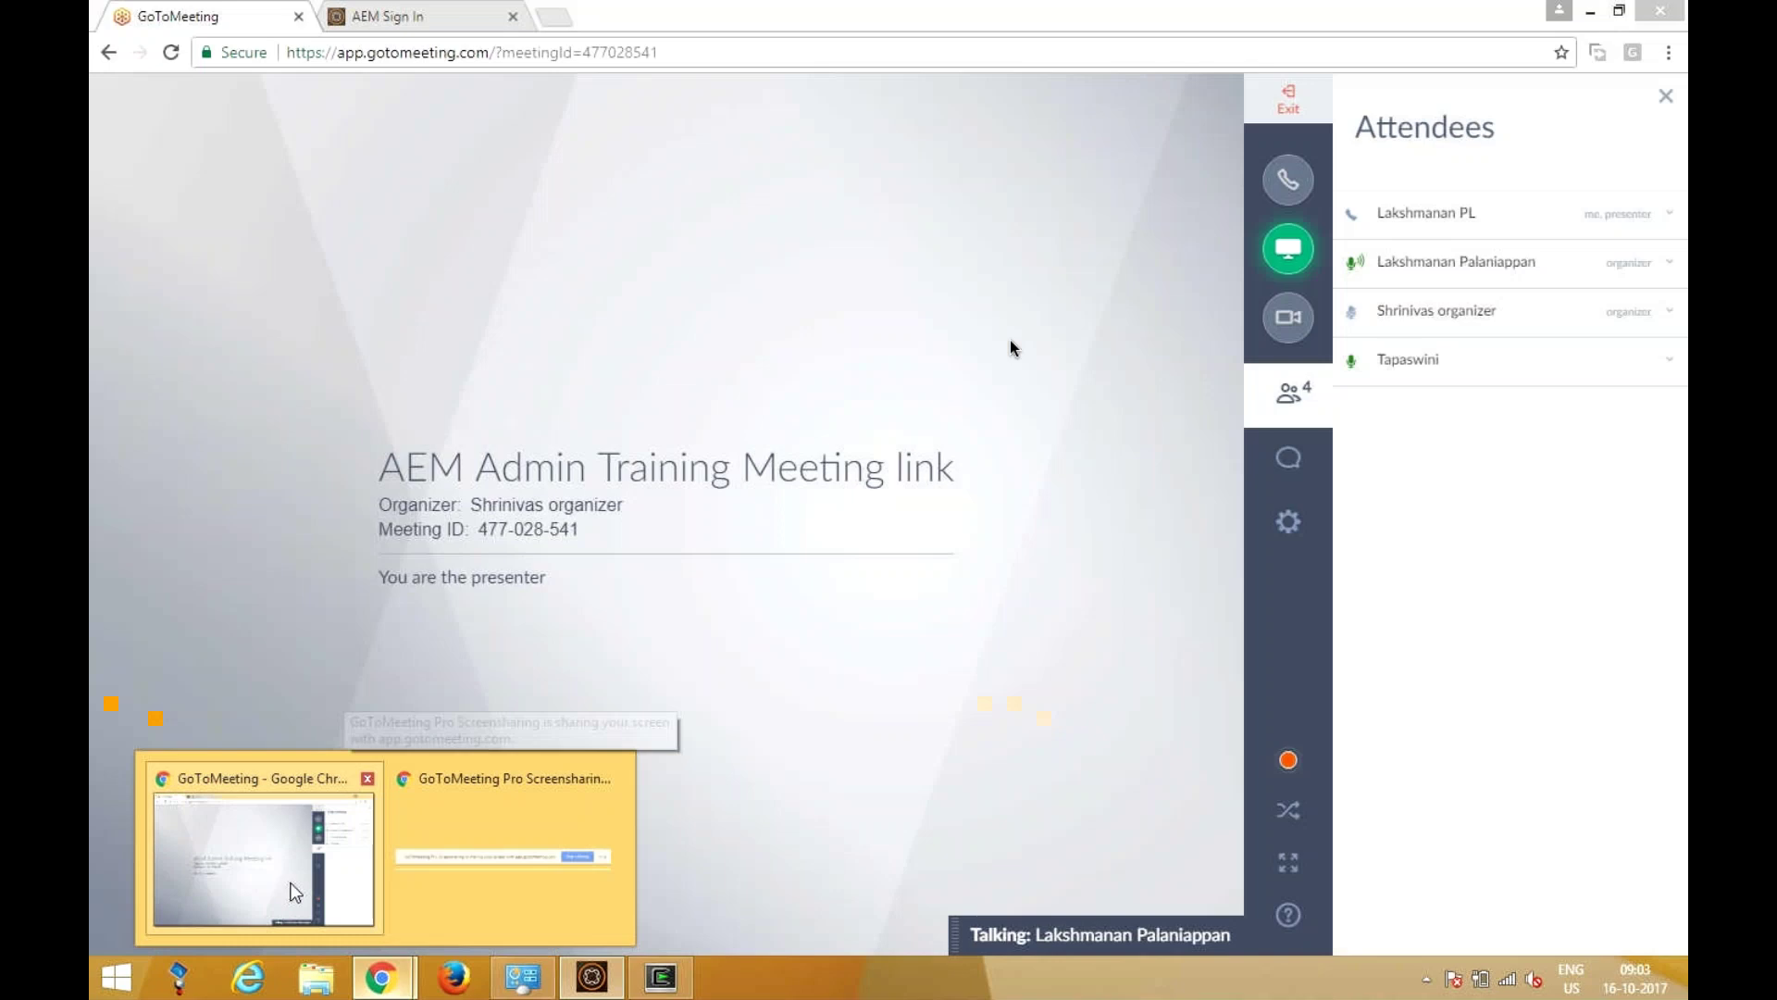
# - Sign in on the AEM localhost:4502 Sign In tab as admin with the account password
pyautogui.click(294, 891)
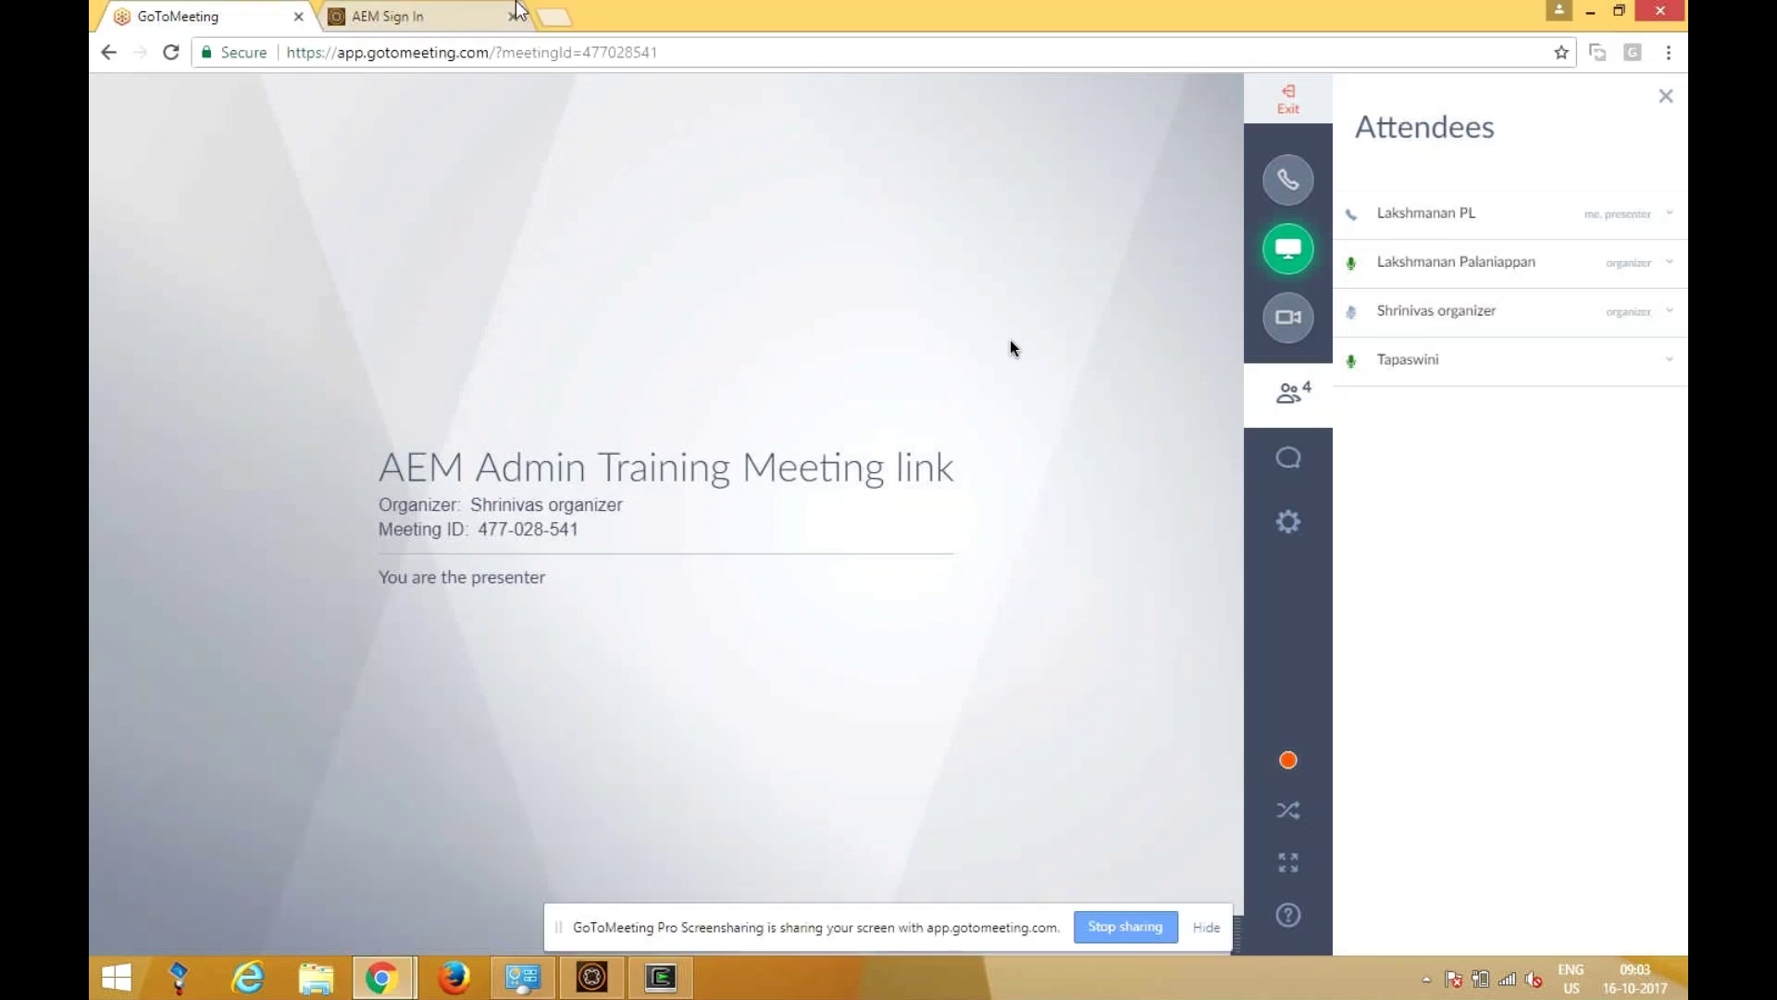
pyautogui.click(516, 10)
pyautogui.write('admin')
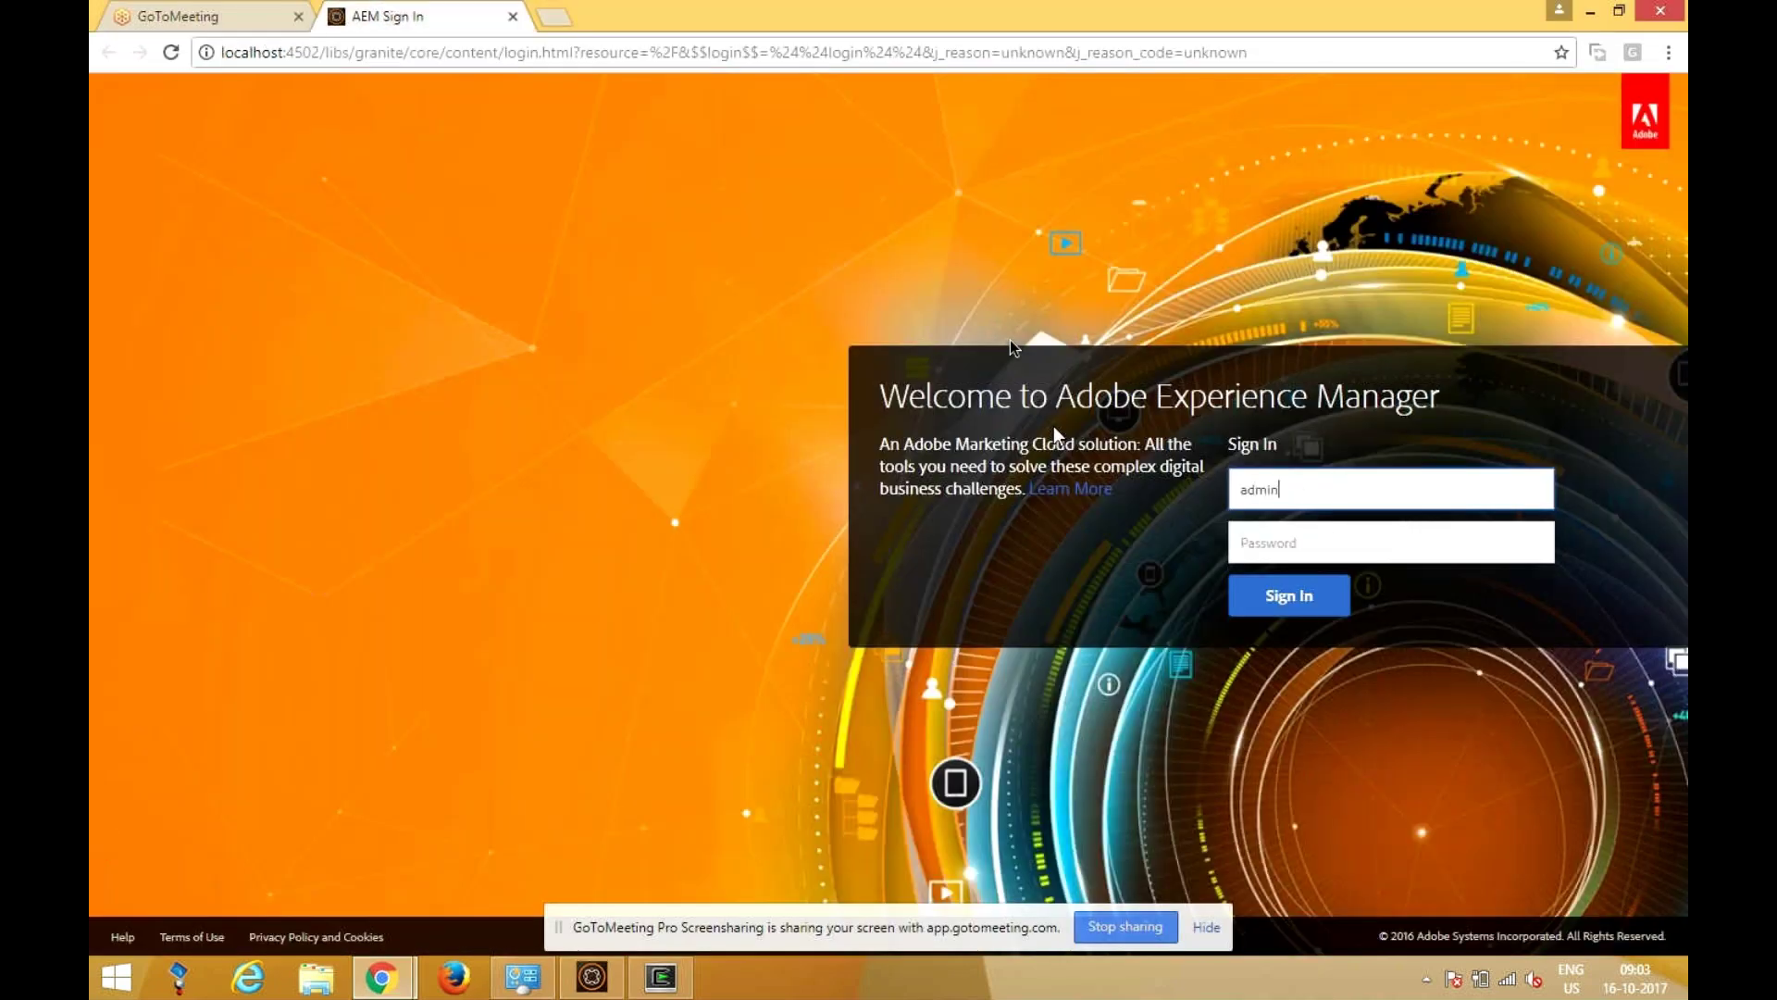
pyautogui.press('Tab')
pyautogui.write('admin')
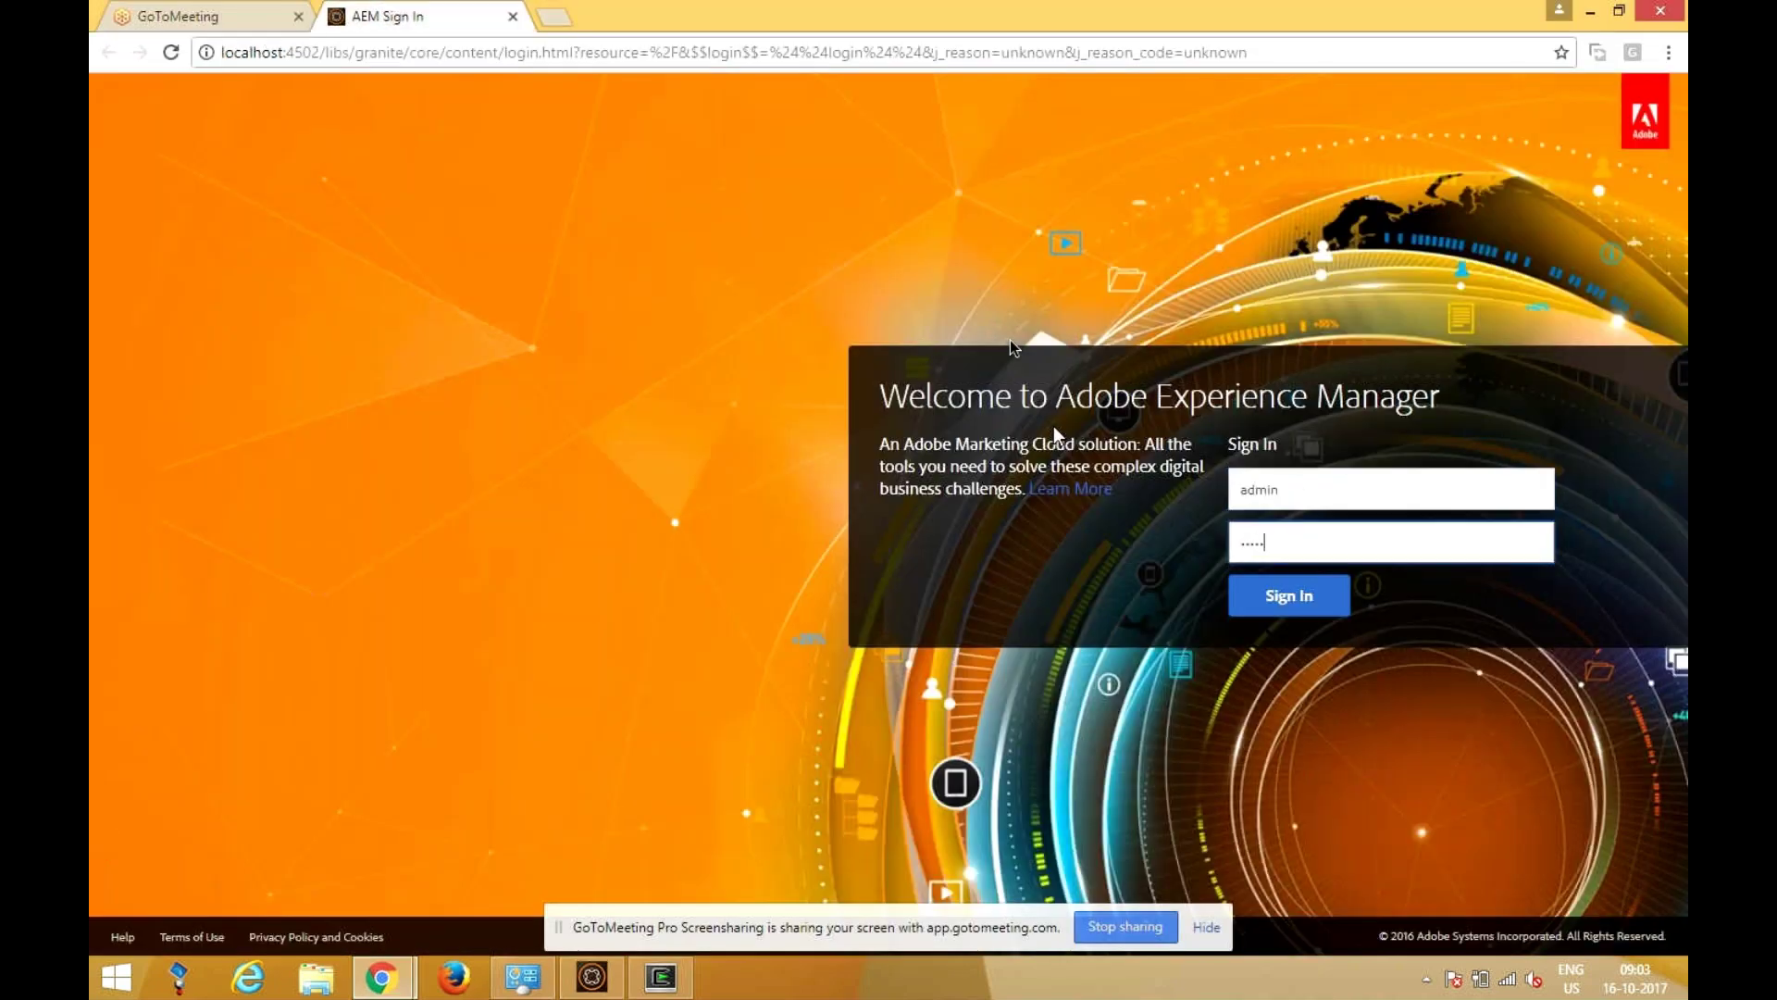
pyautogui.press('Return')
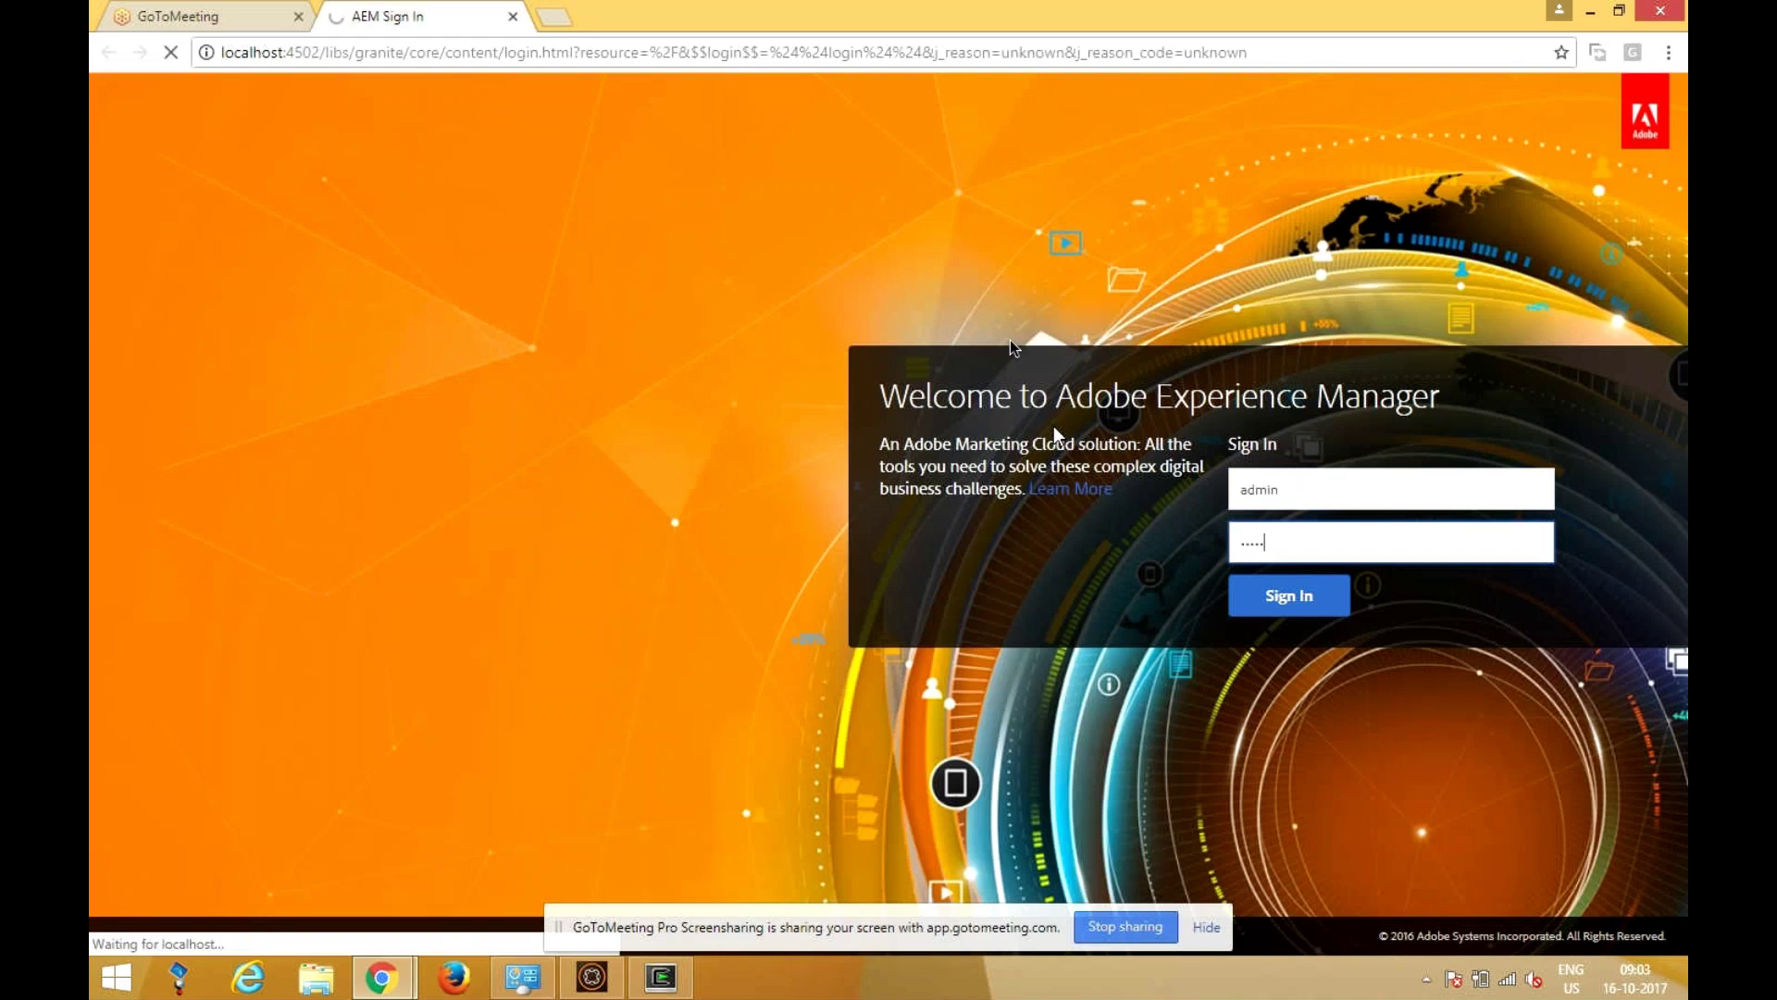
pyautogui.rightClick(1223, 989)
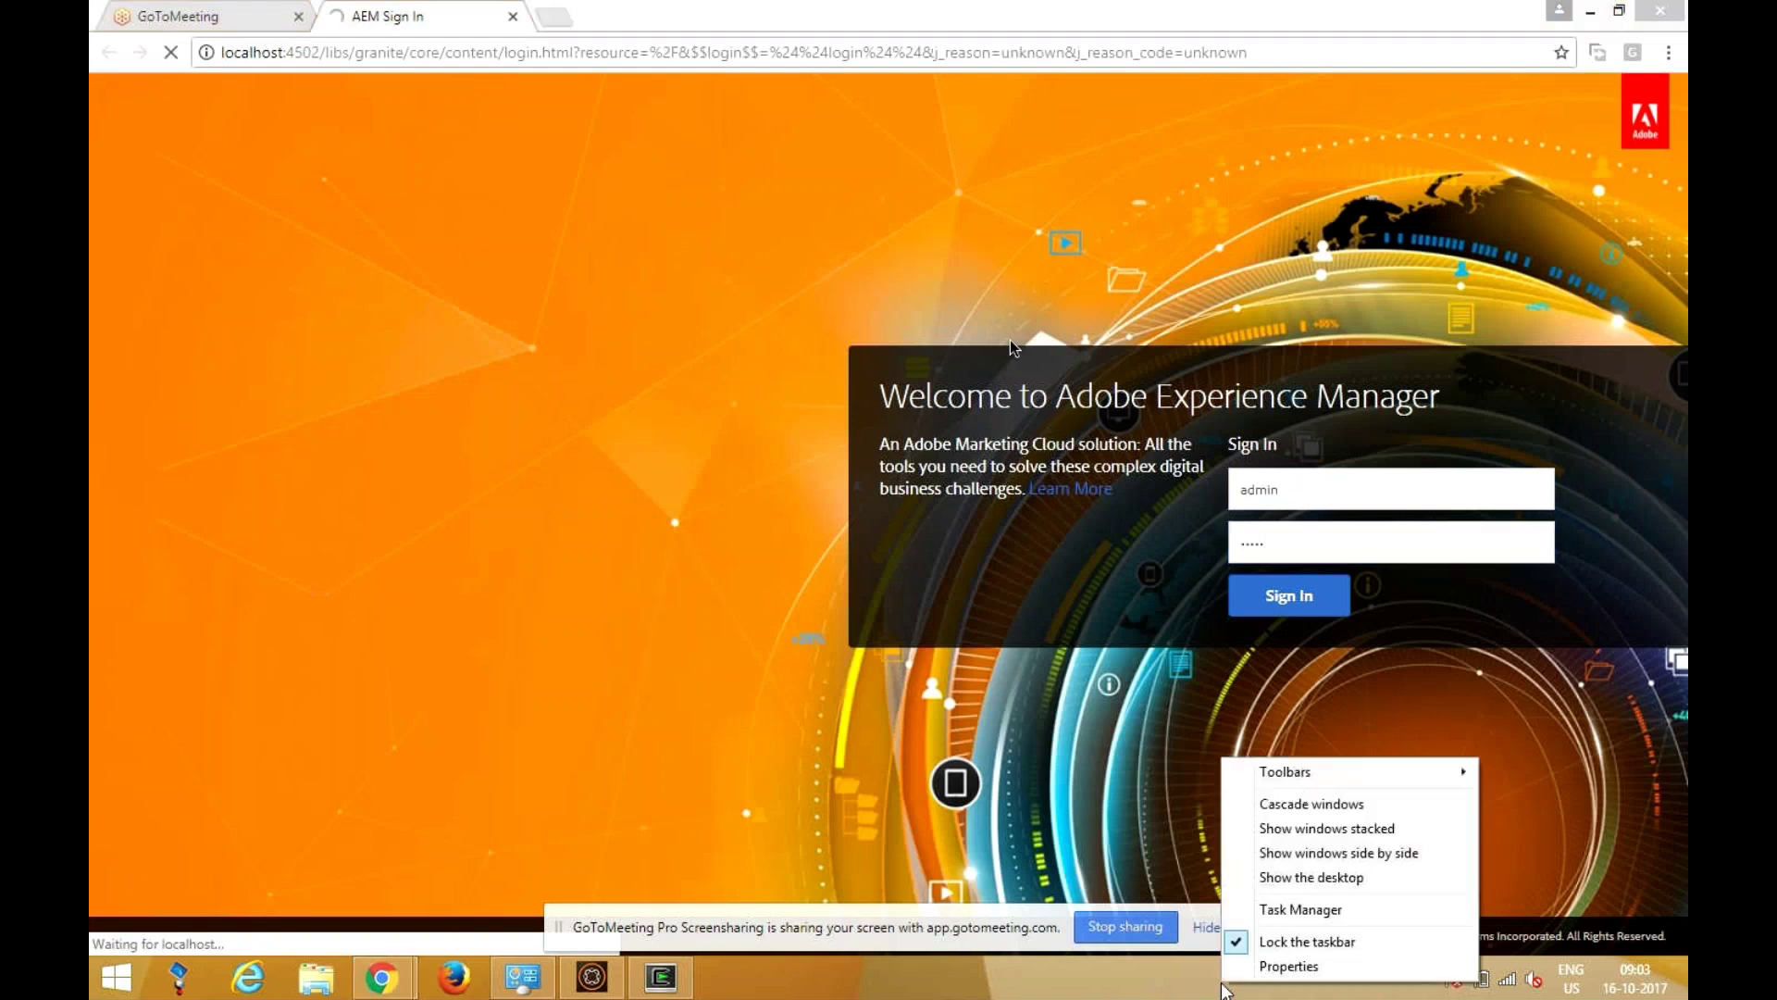
# - Check the Java process's CPU and memory in Task Manager, then minimise it
pyautogui.click(1277, 910)
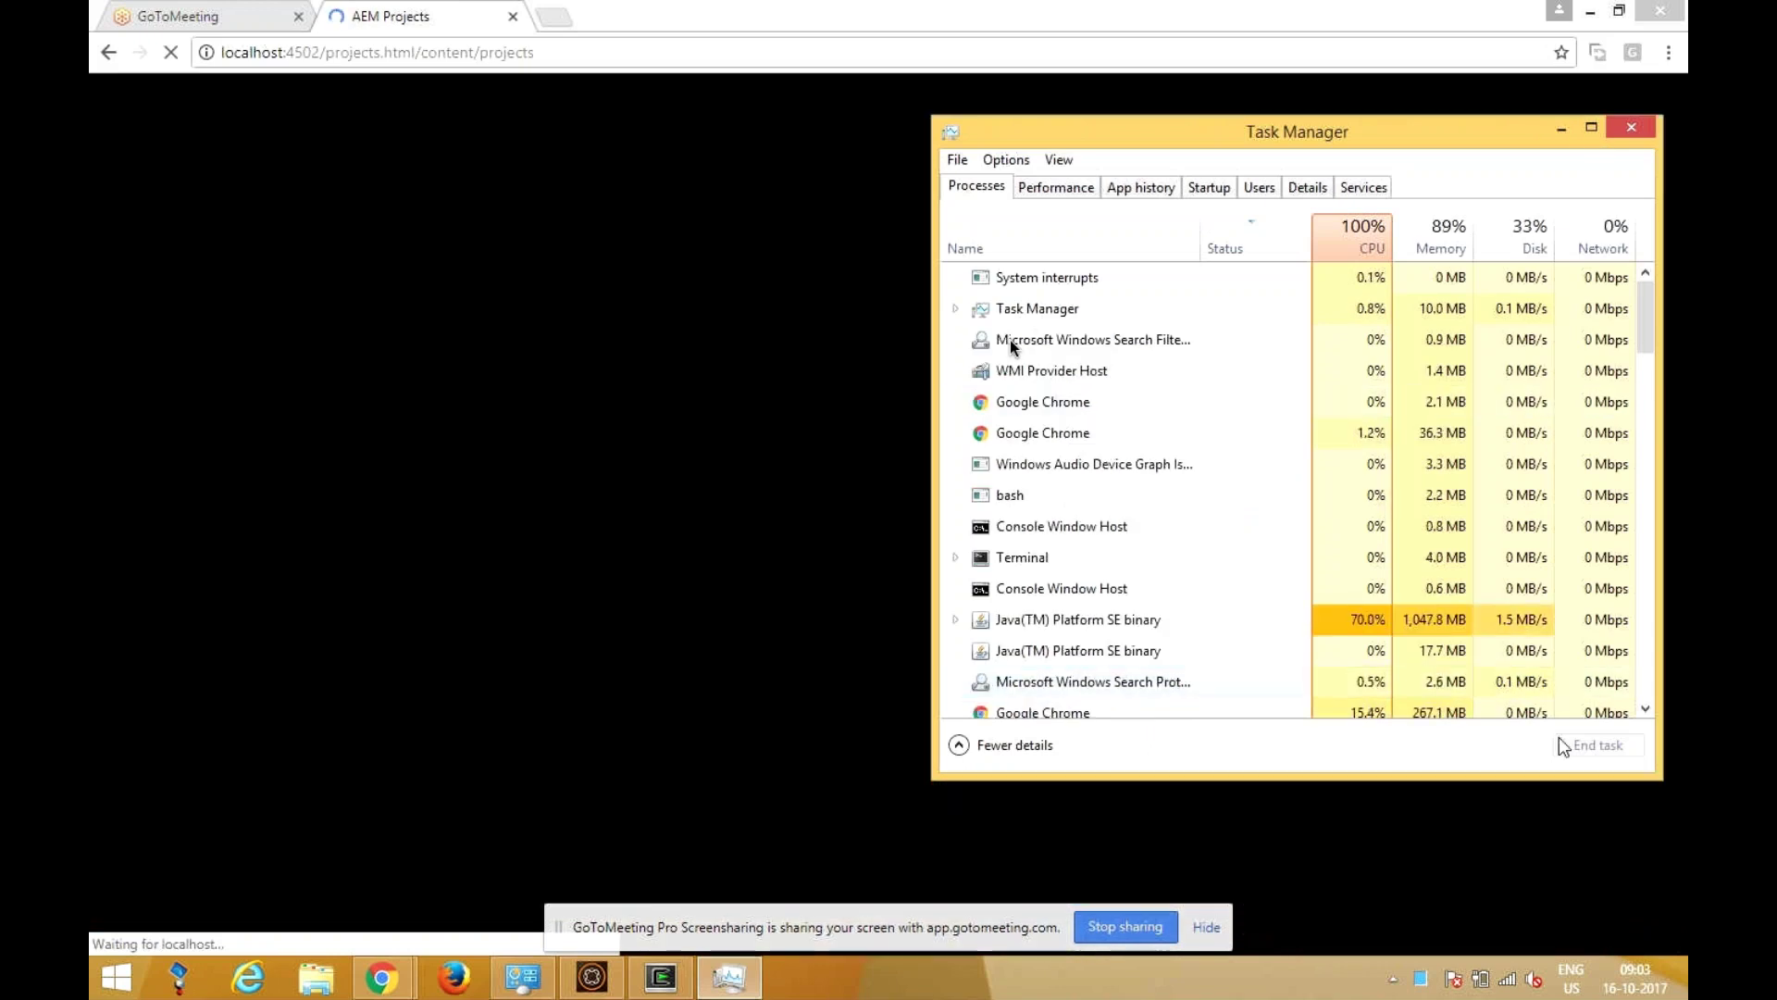
pyautogui.click(1564, 129)
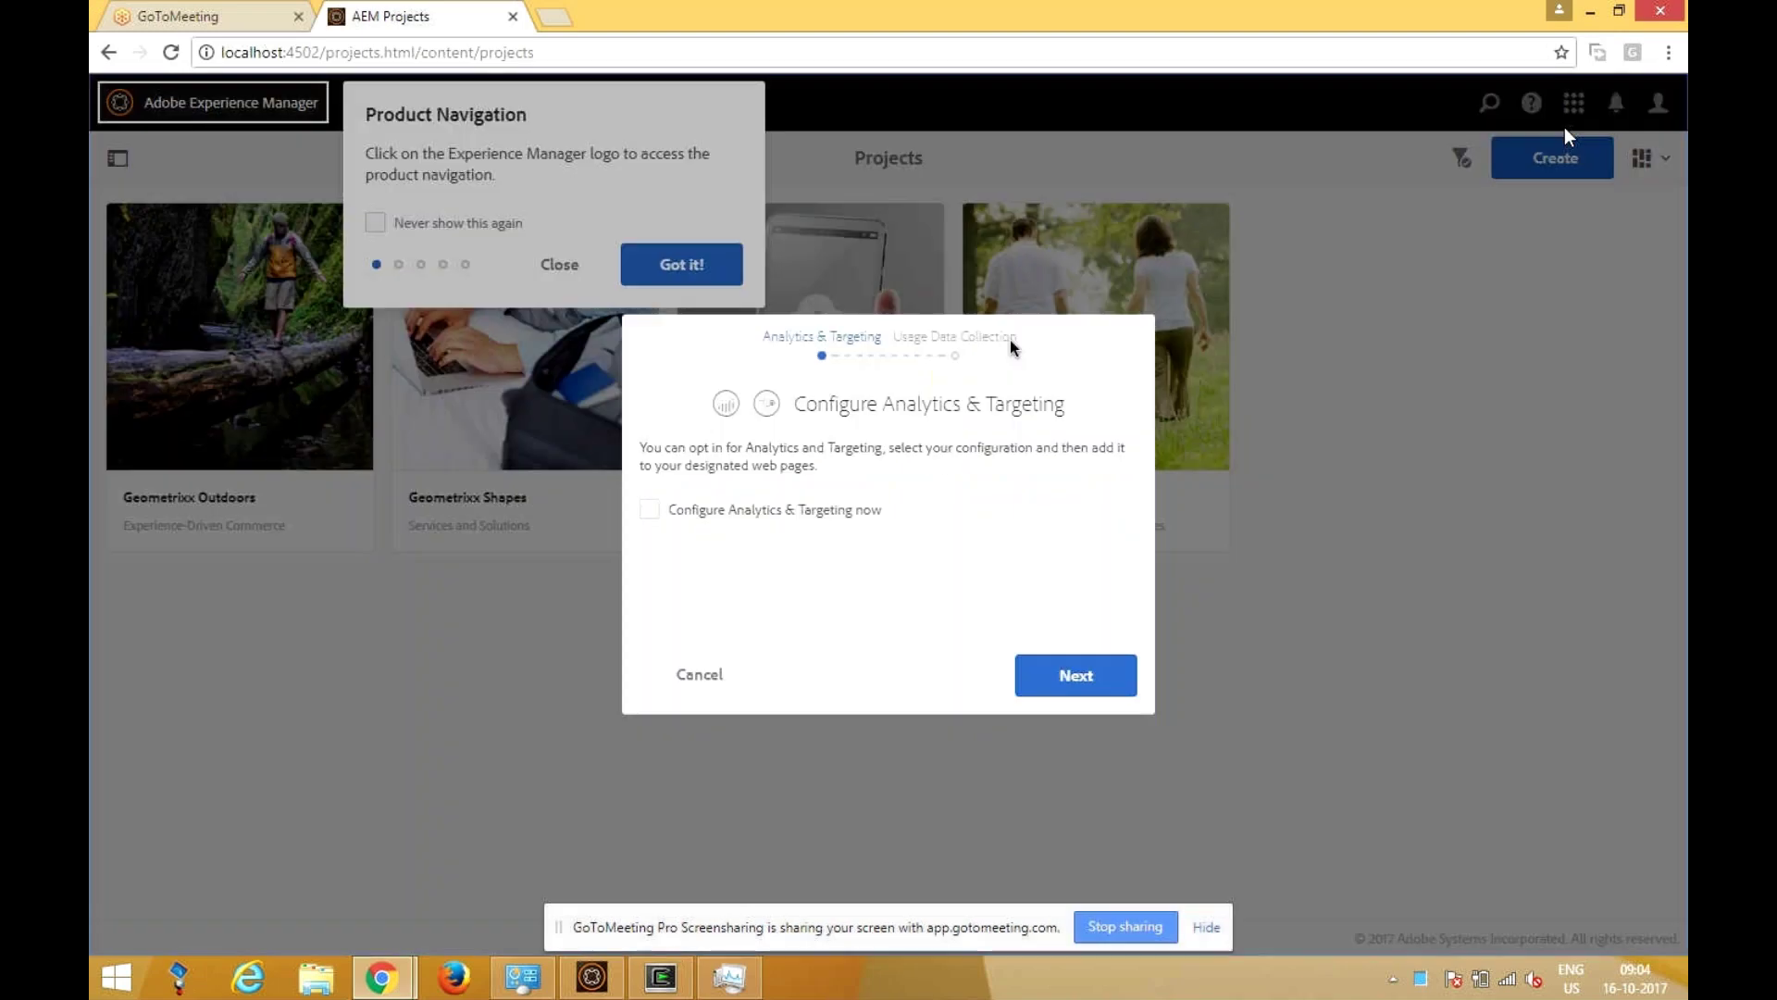
# - Finish the Analytics & Targeting wizard without opting in and permanently dismiss the Product Navigation tip
pyautogui.click(1067, 681)
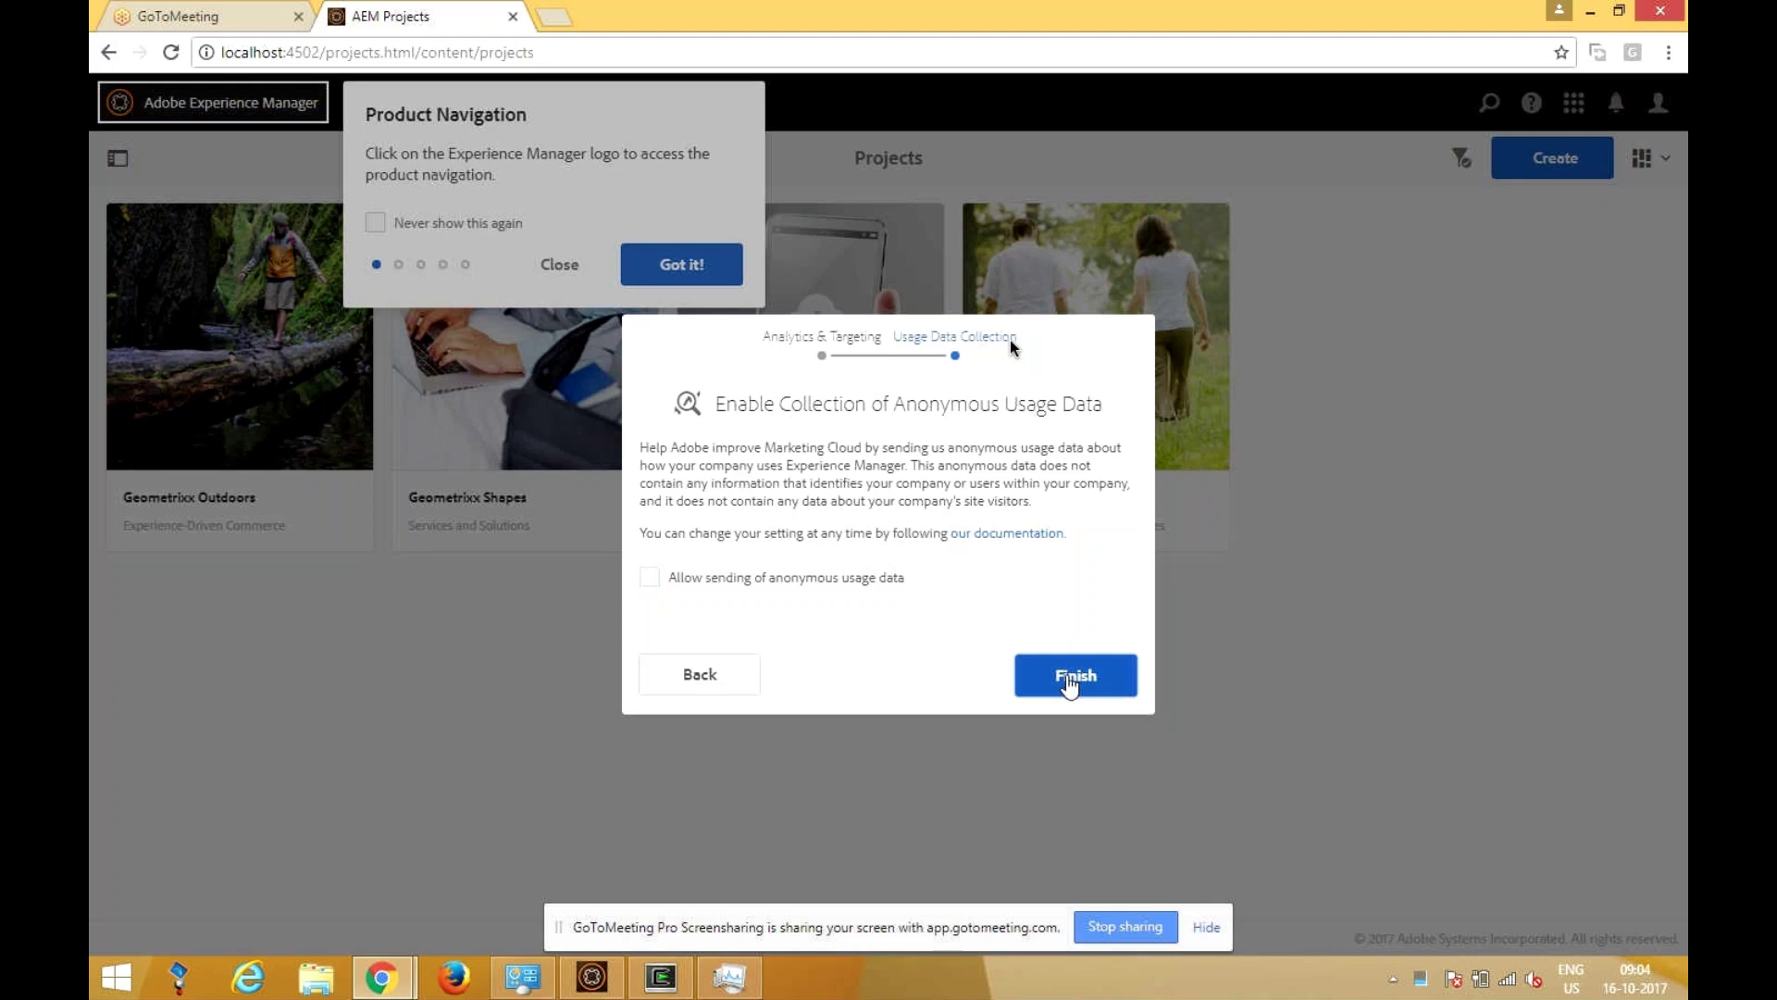
pyautogui.click(1069, 683)
pyautogui.click(375, 223)
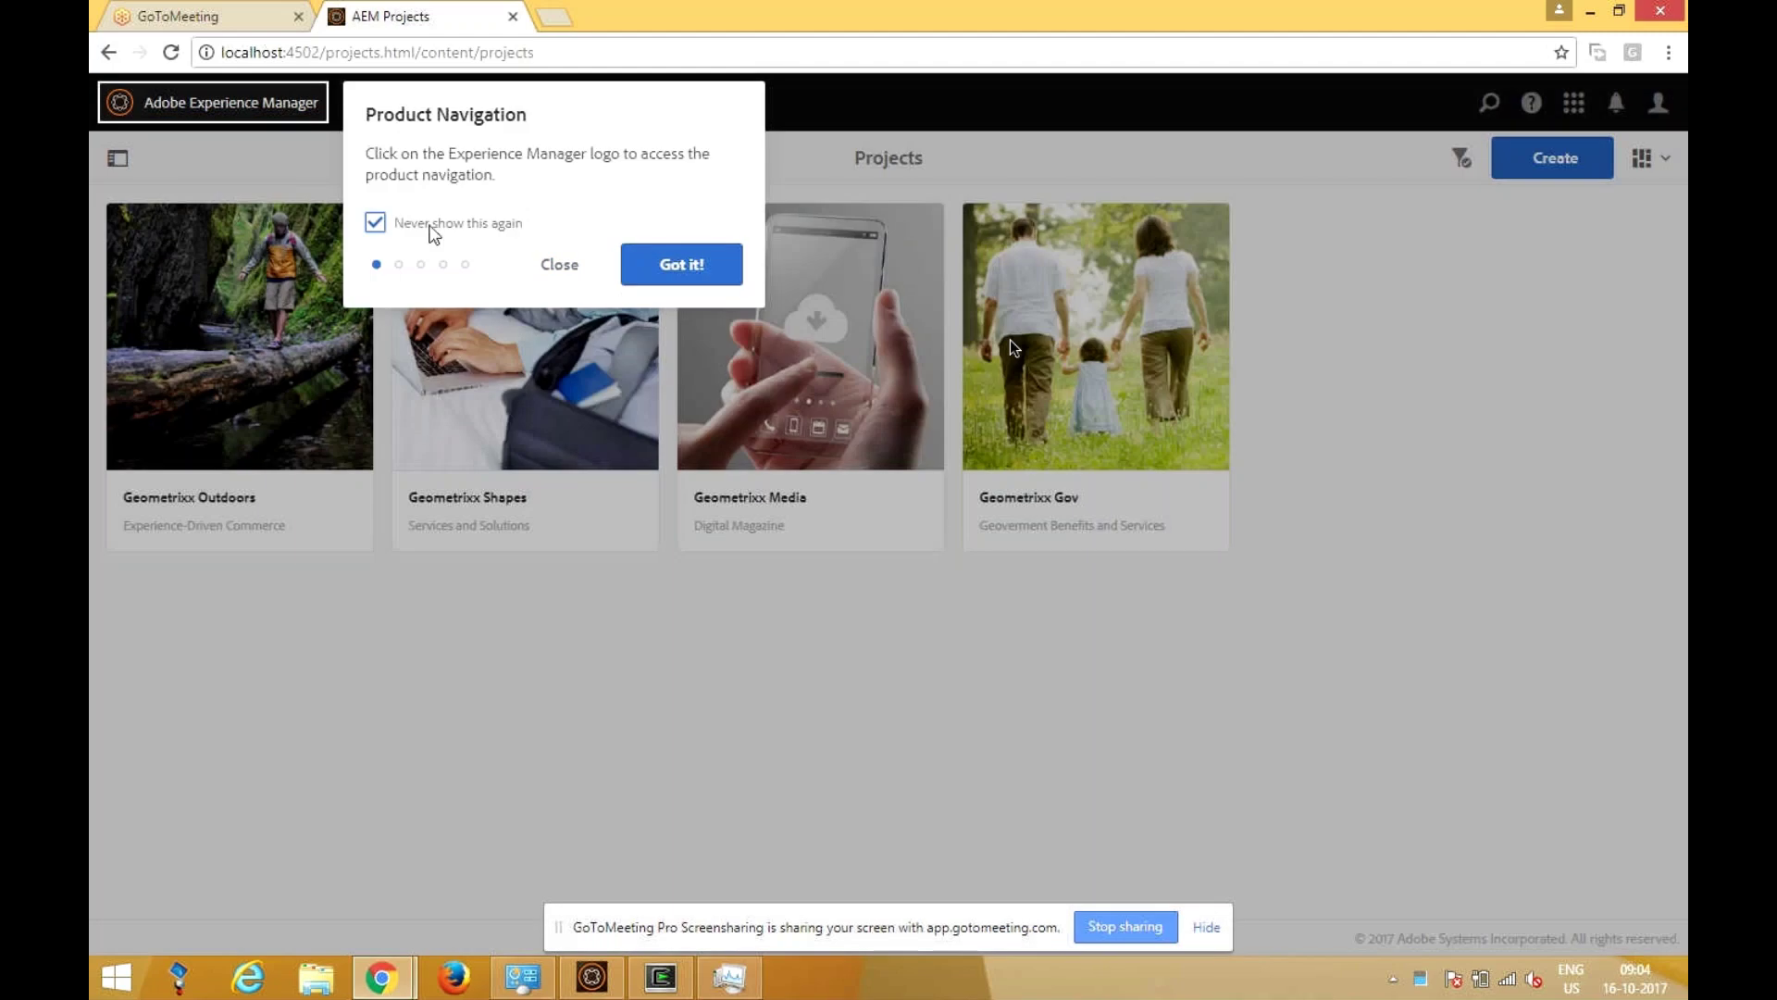
pyautogui.click(550, 265)
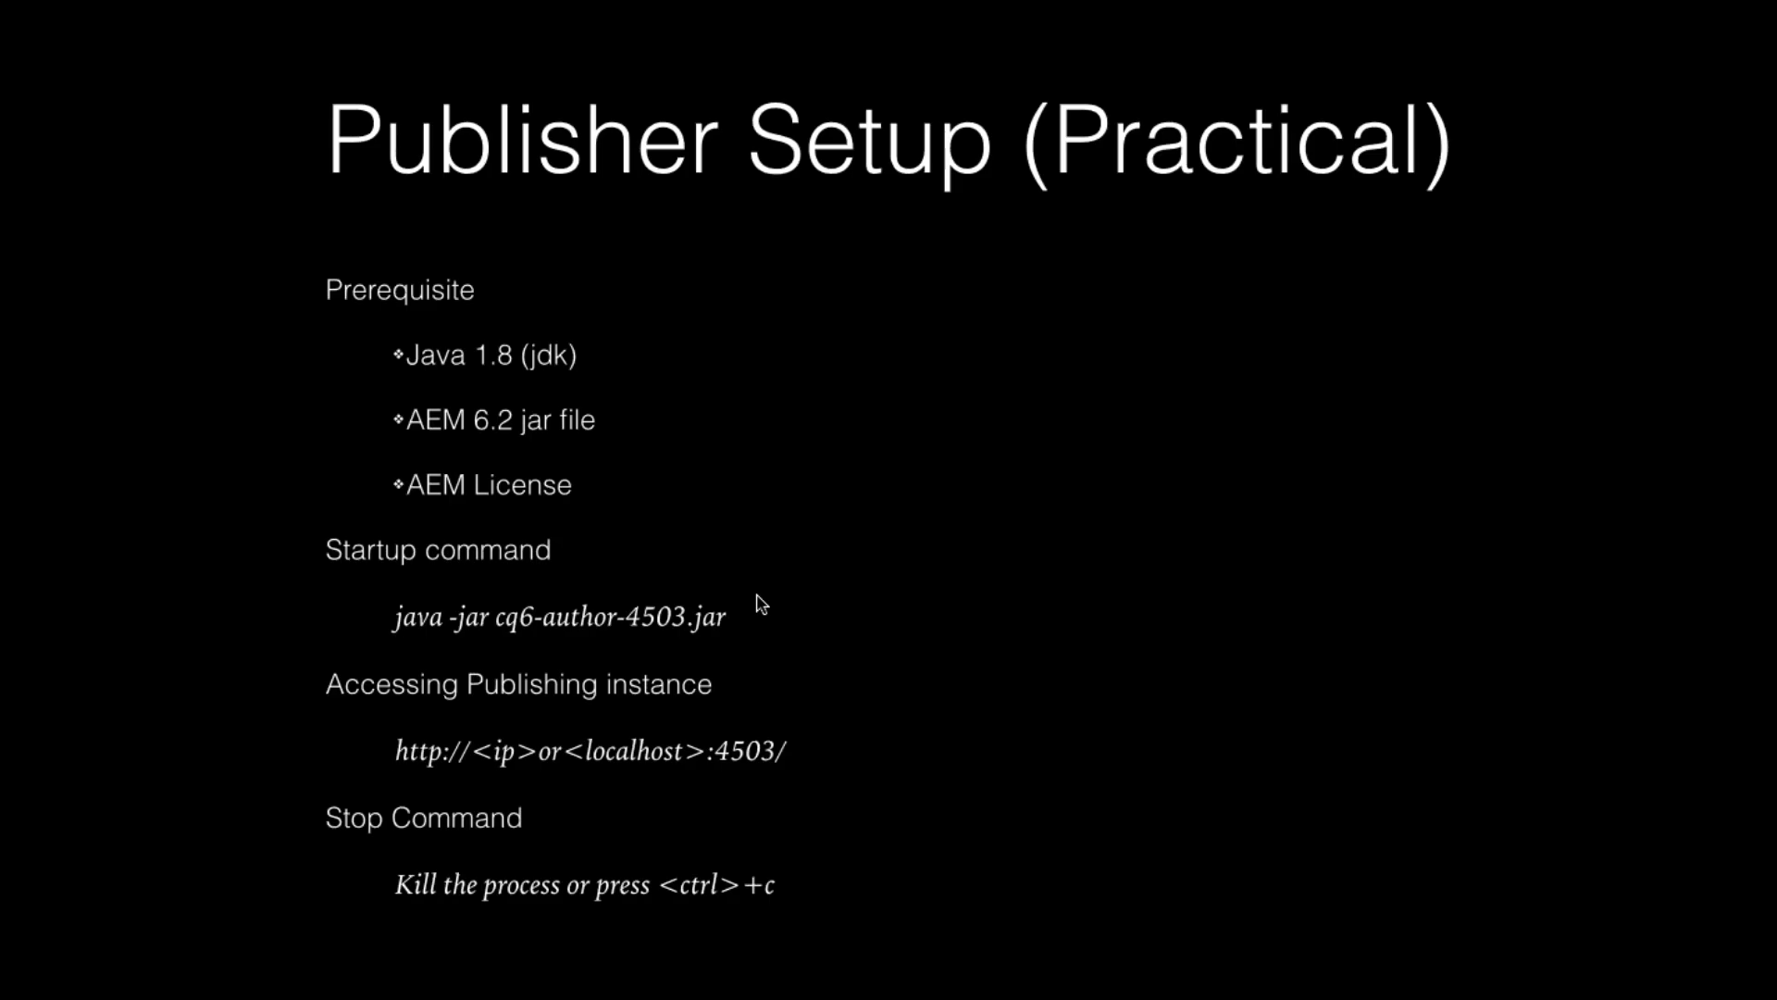
# - Step past the Author and Publisher Setup slides to the 'Authoring Interface – Classic UI' title slide
pyautogui.press('Left')
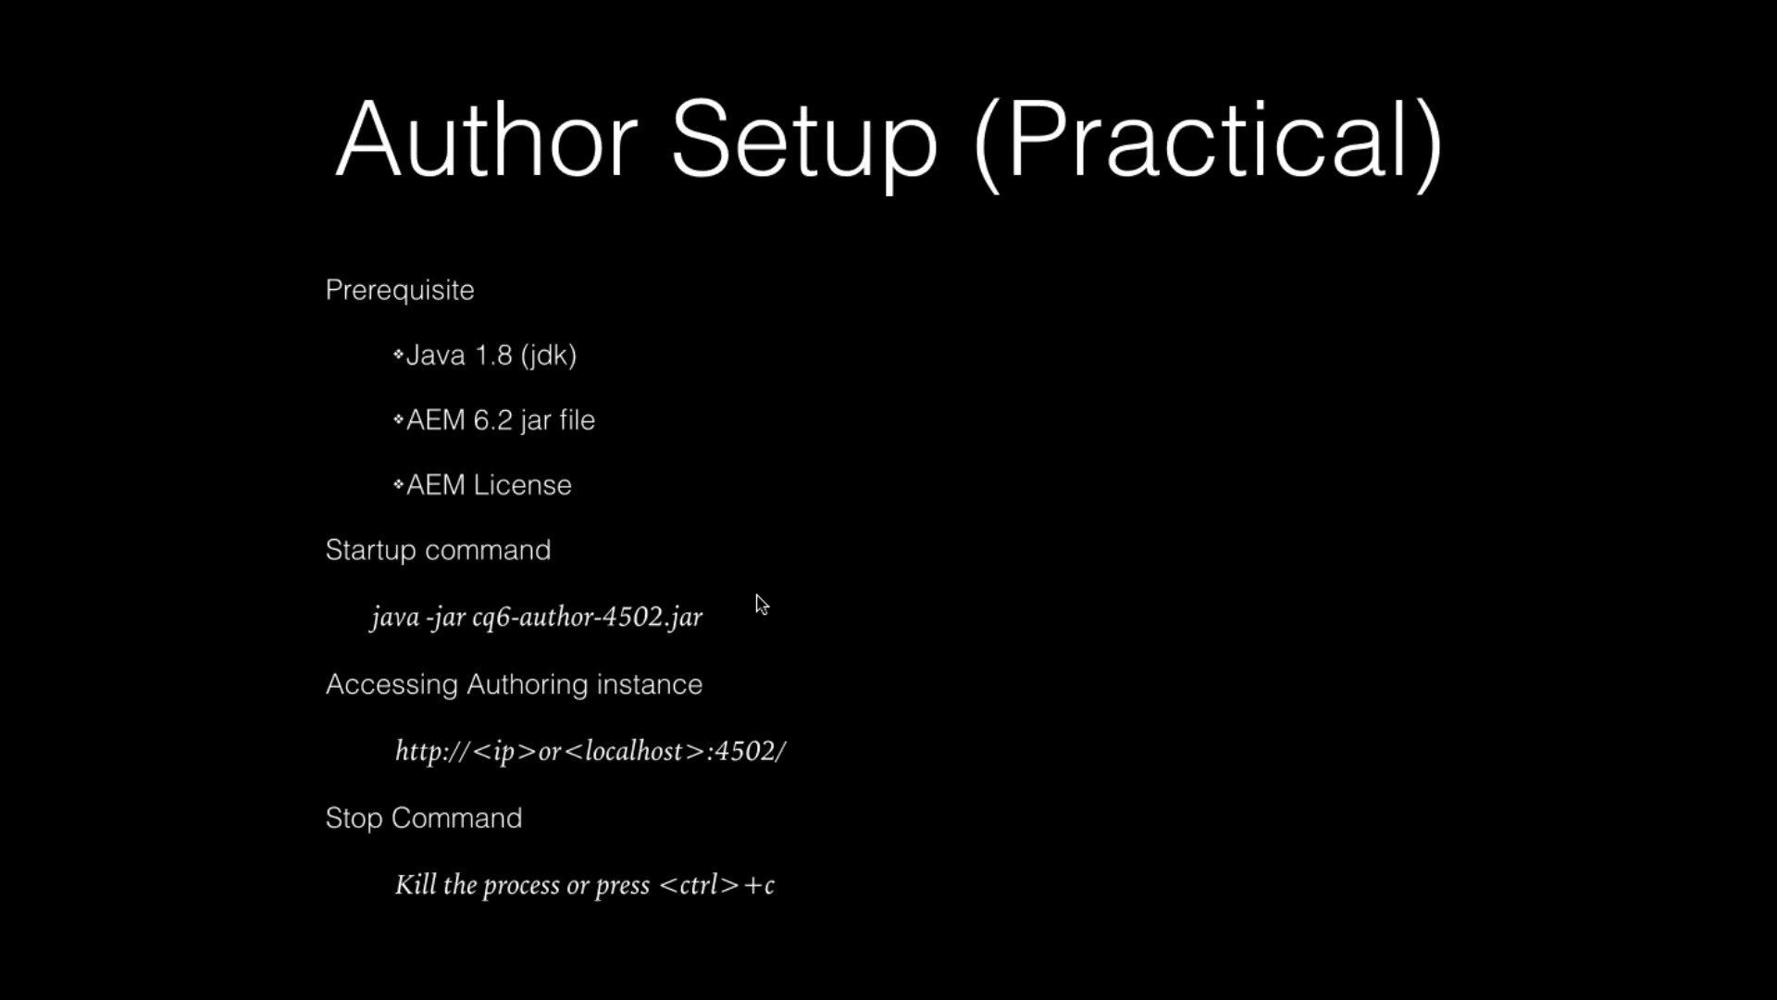
pyautogui.press('Right')
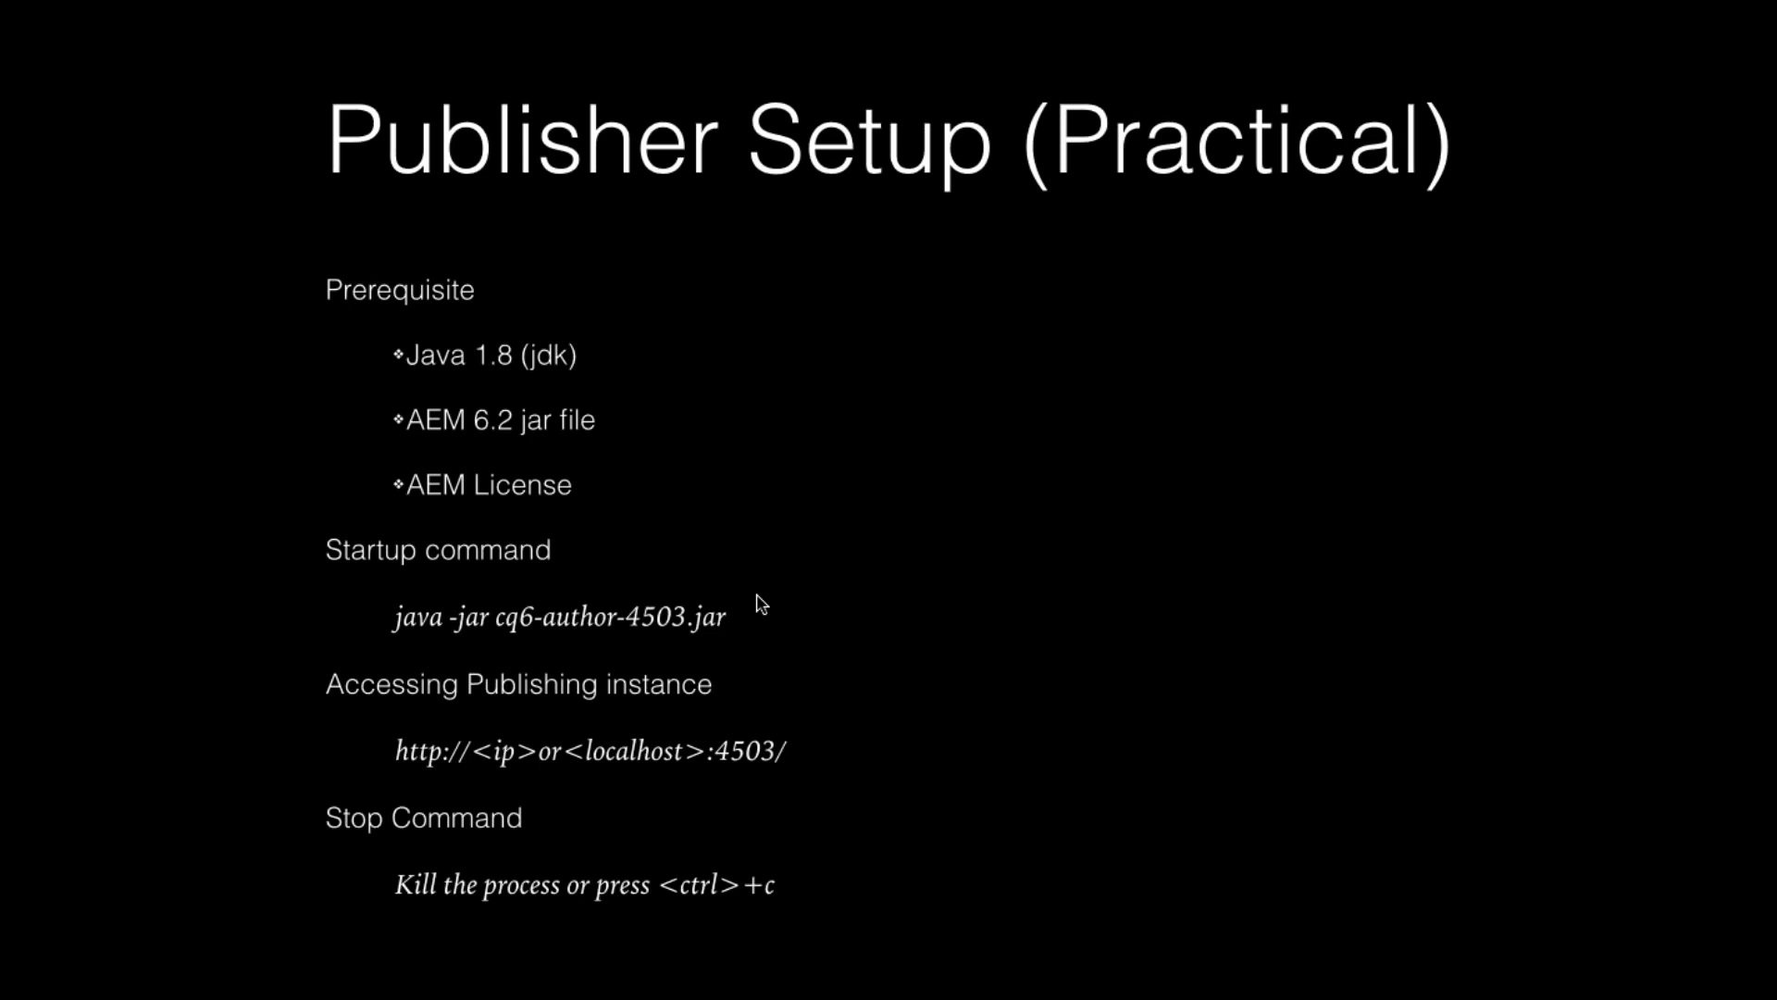
pyautogui.press('Right')
pyautogui.press('Right')
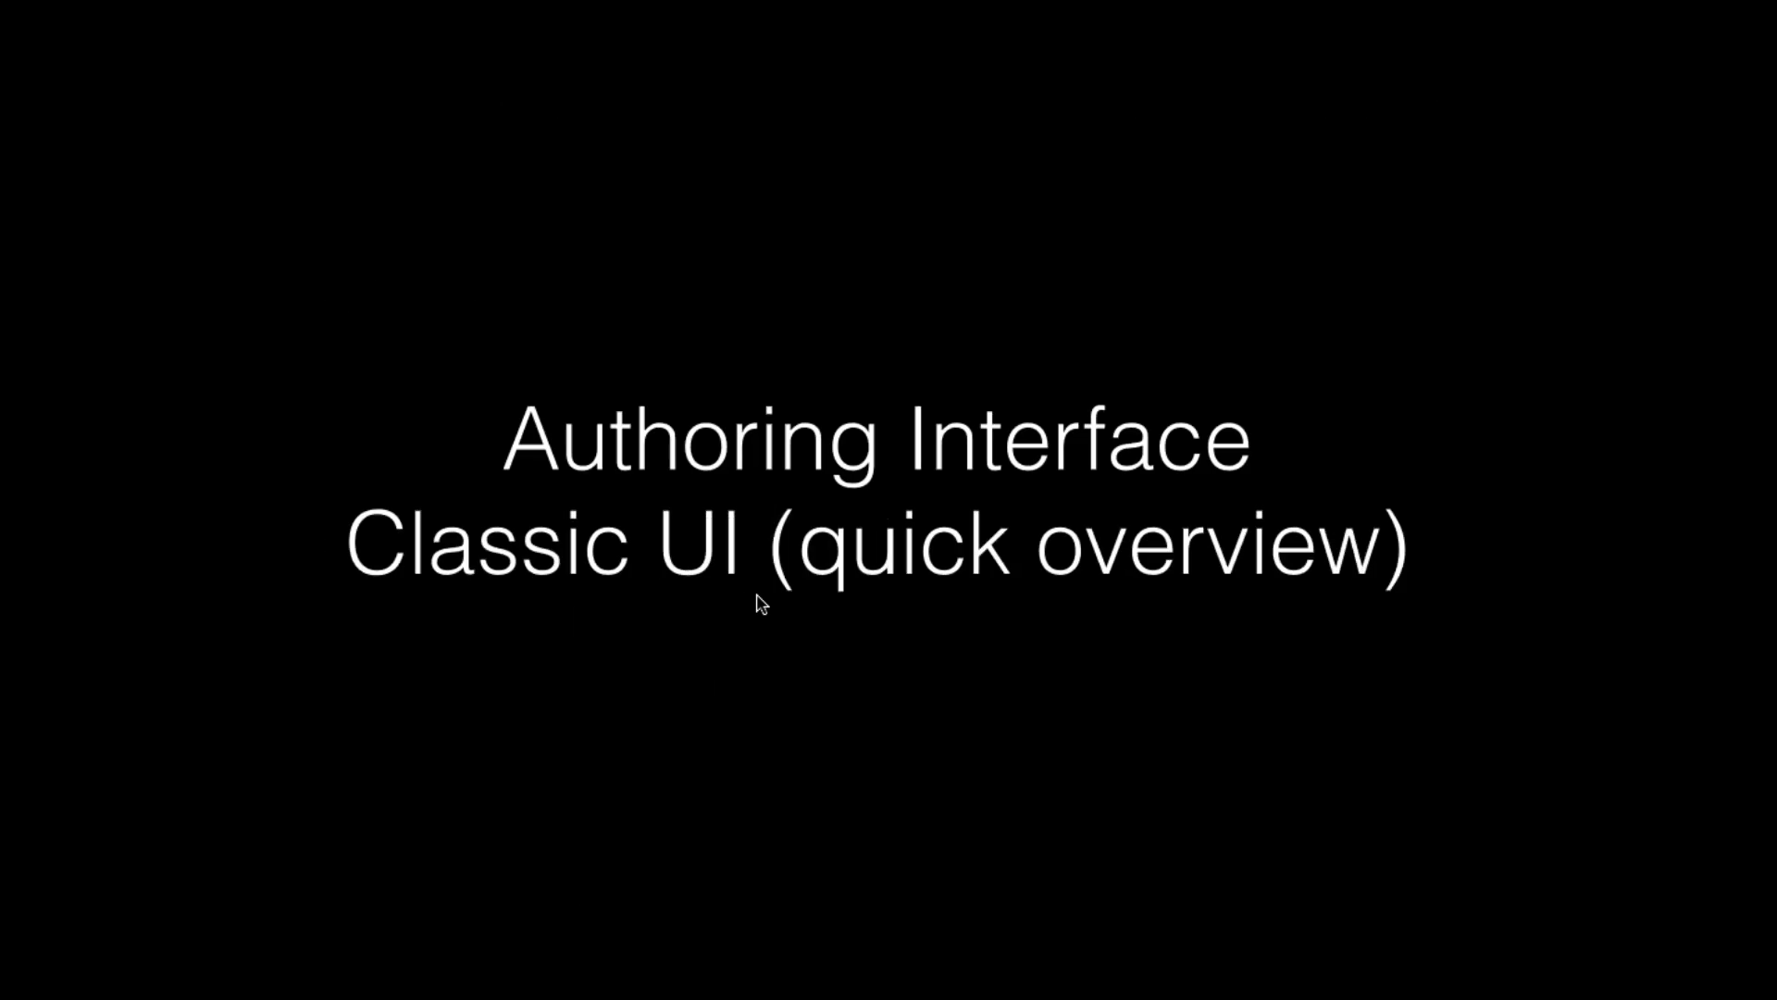
pyautogui.press('Right')
pyautogui.press('Left')
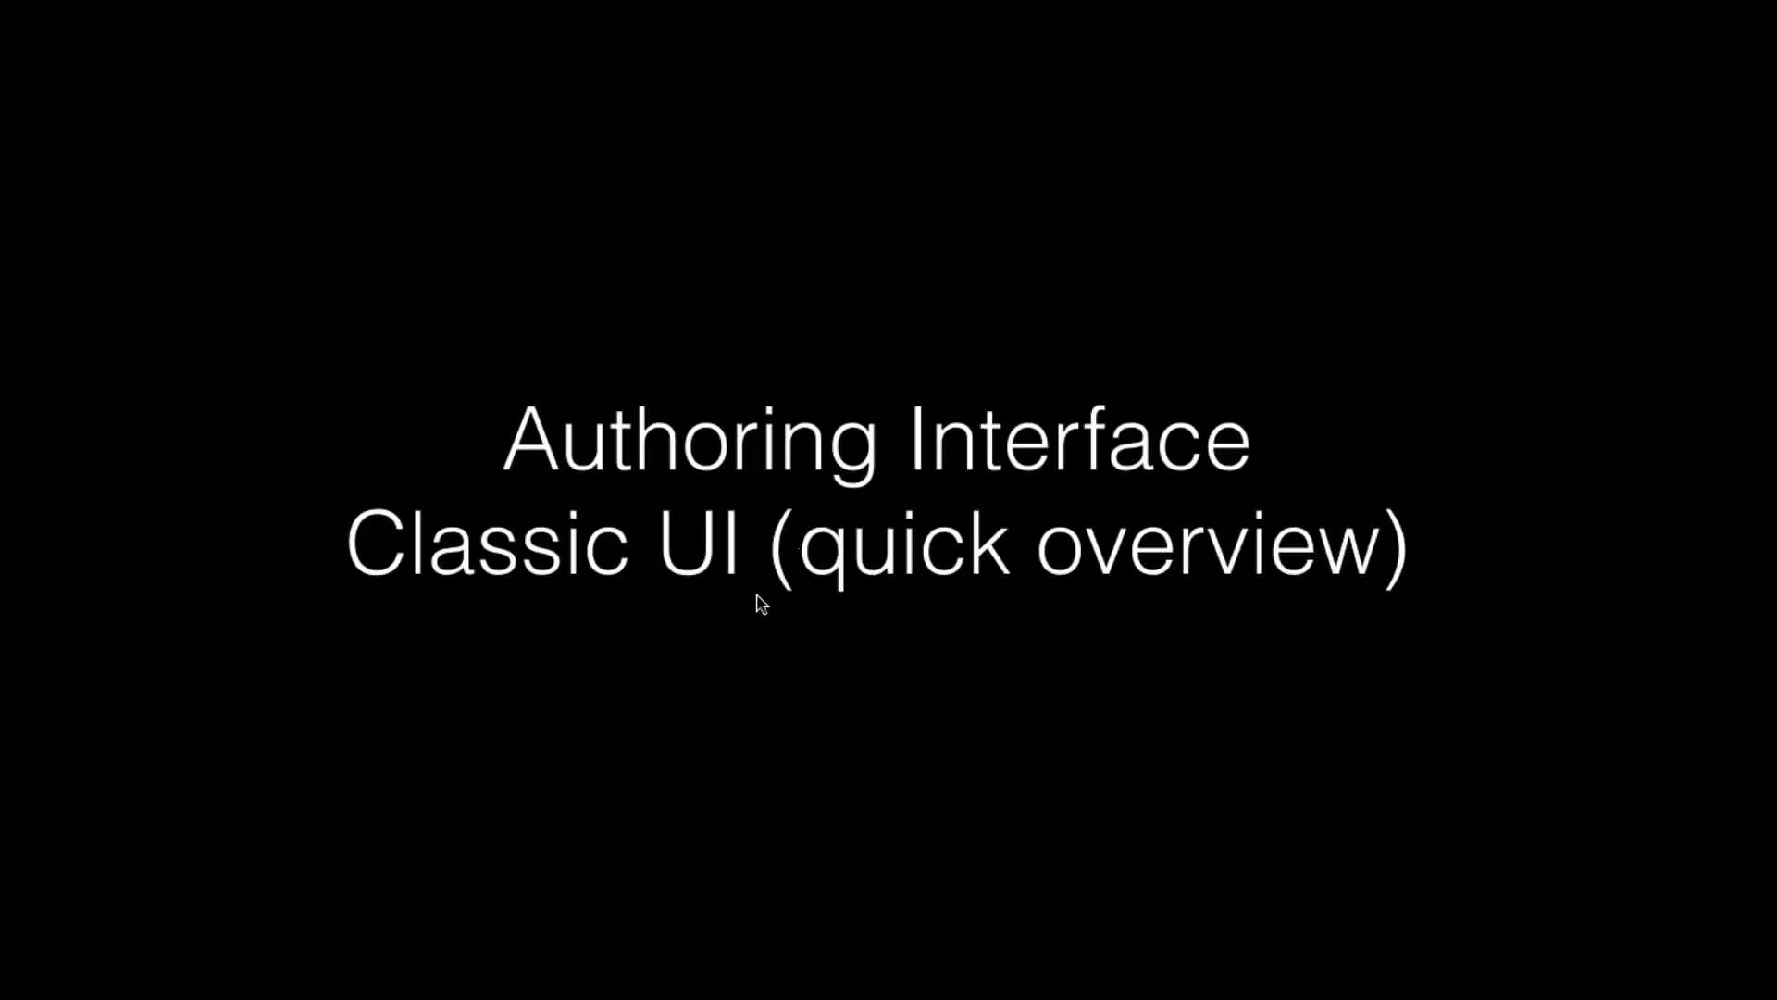
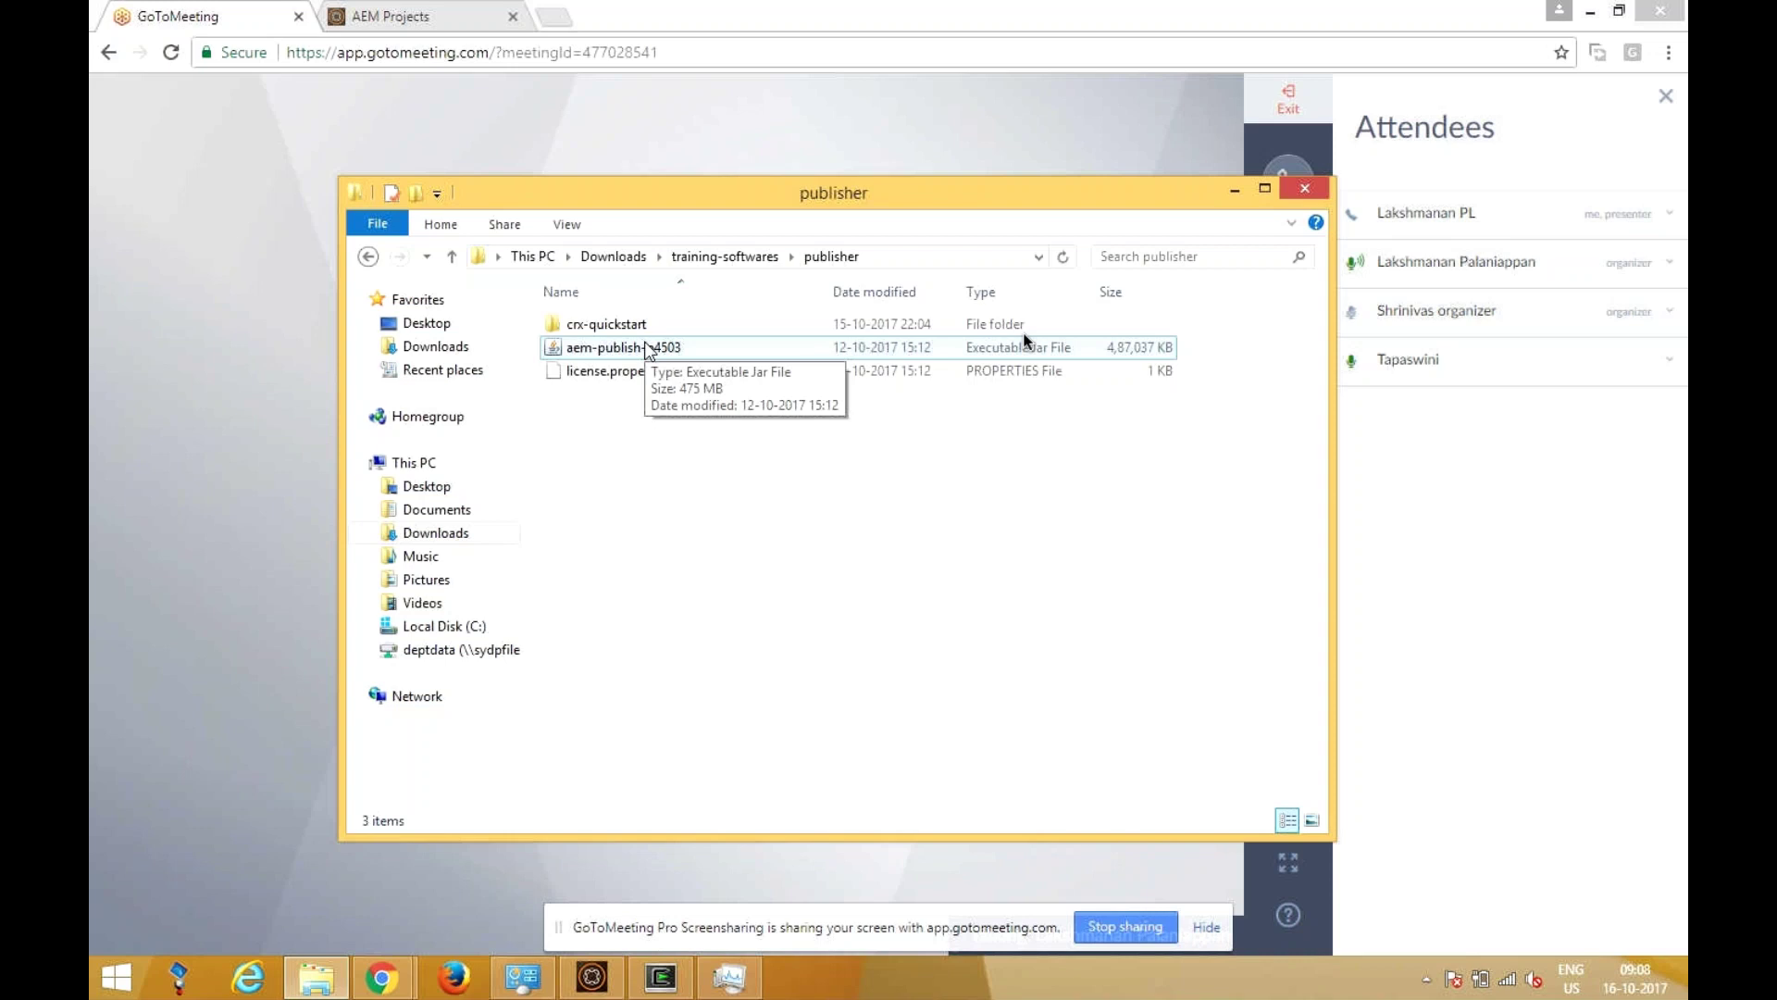
# - Launch the aem-publish-p4503 jar to start the publish instance on port 4503, then restore Task Manager
pyautogui.doubleClick(648, 348)
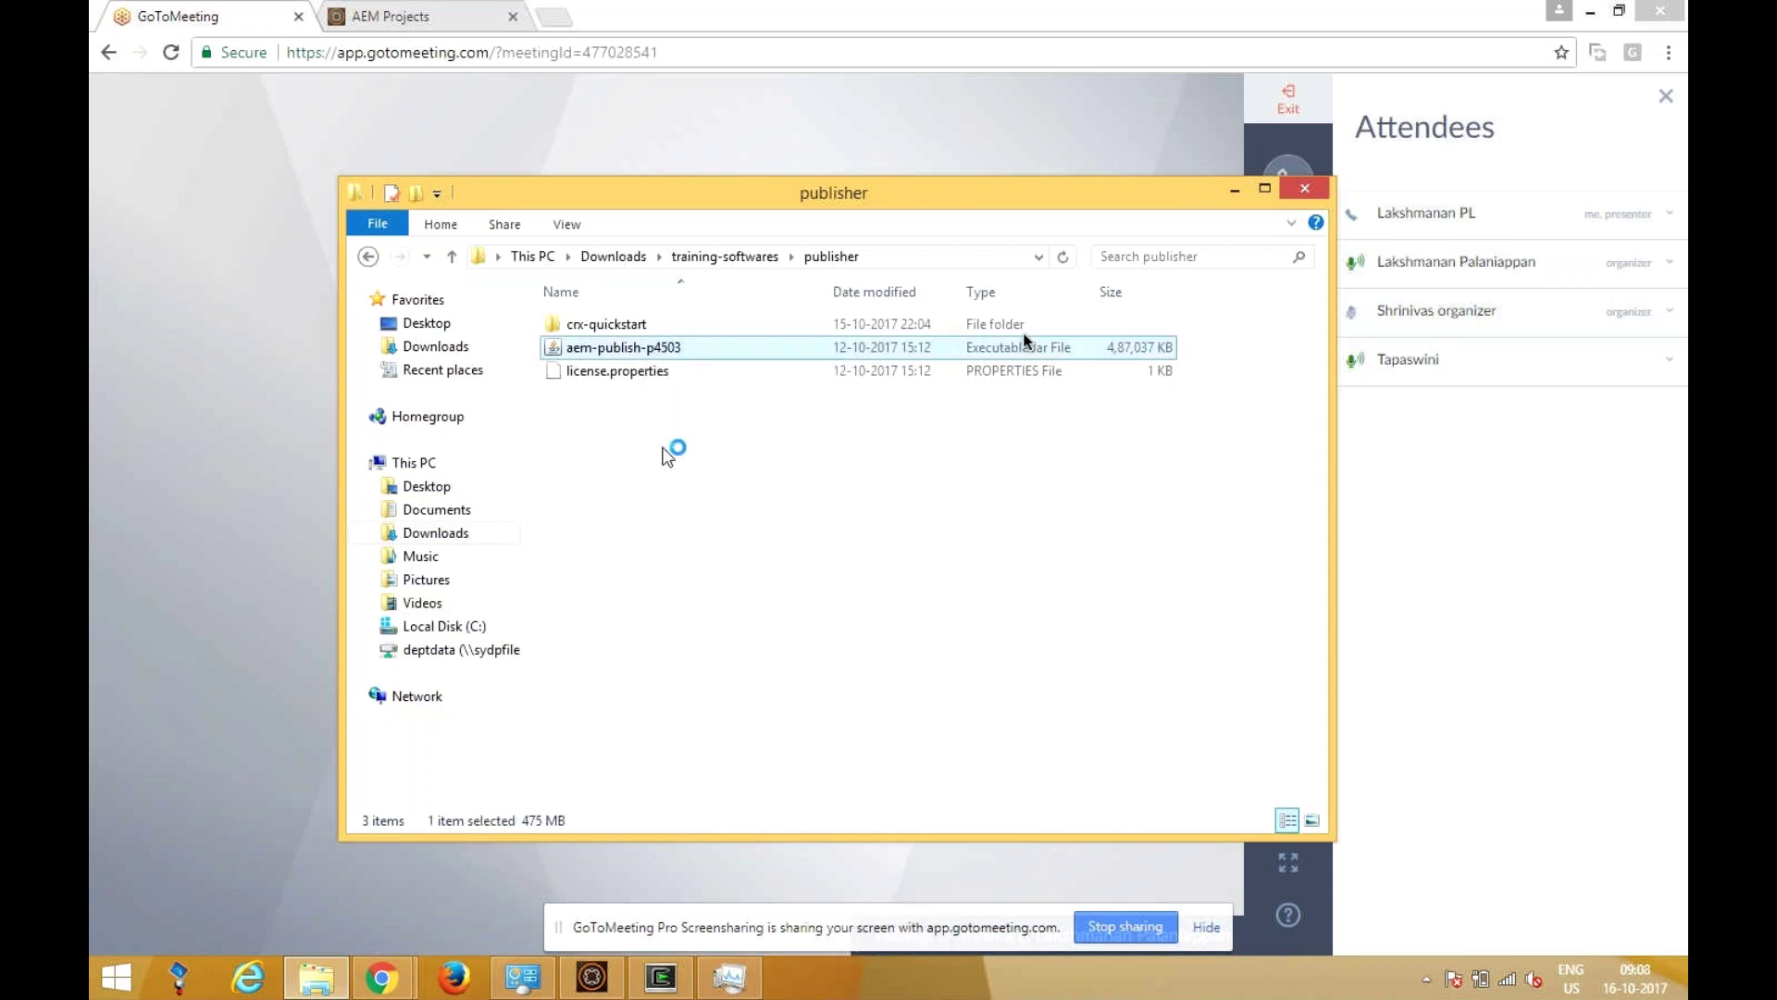
pyautogui.click(731, 978)
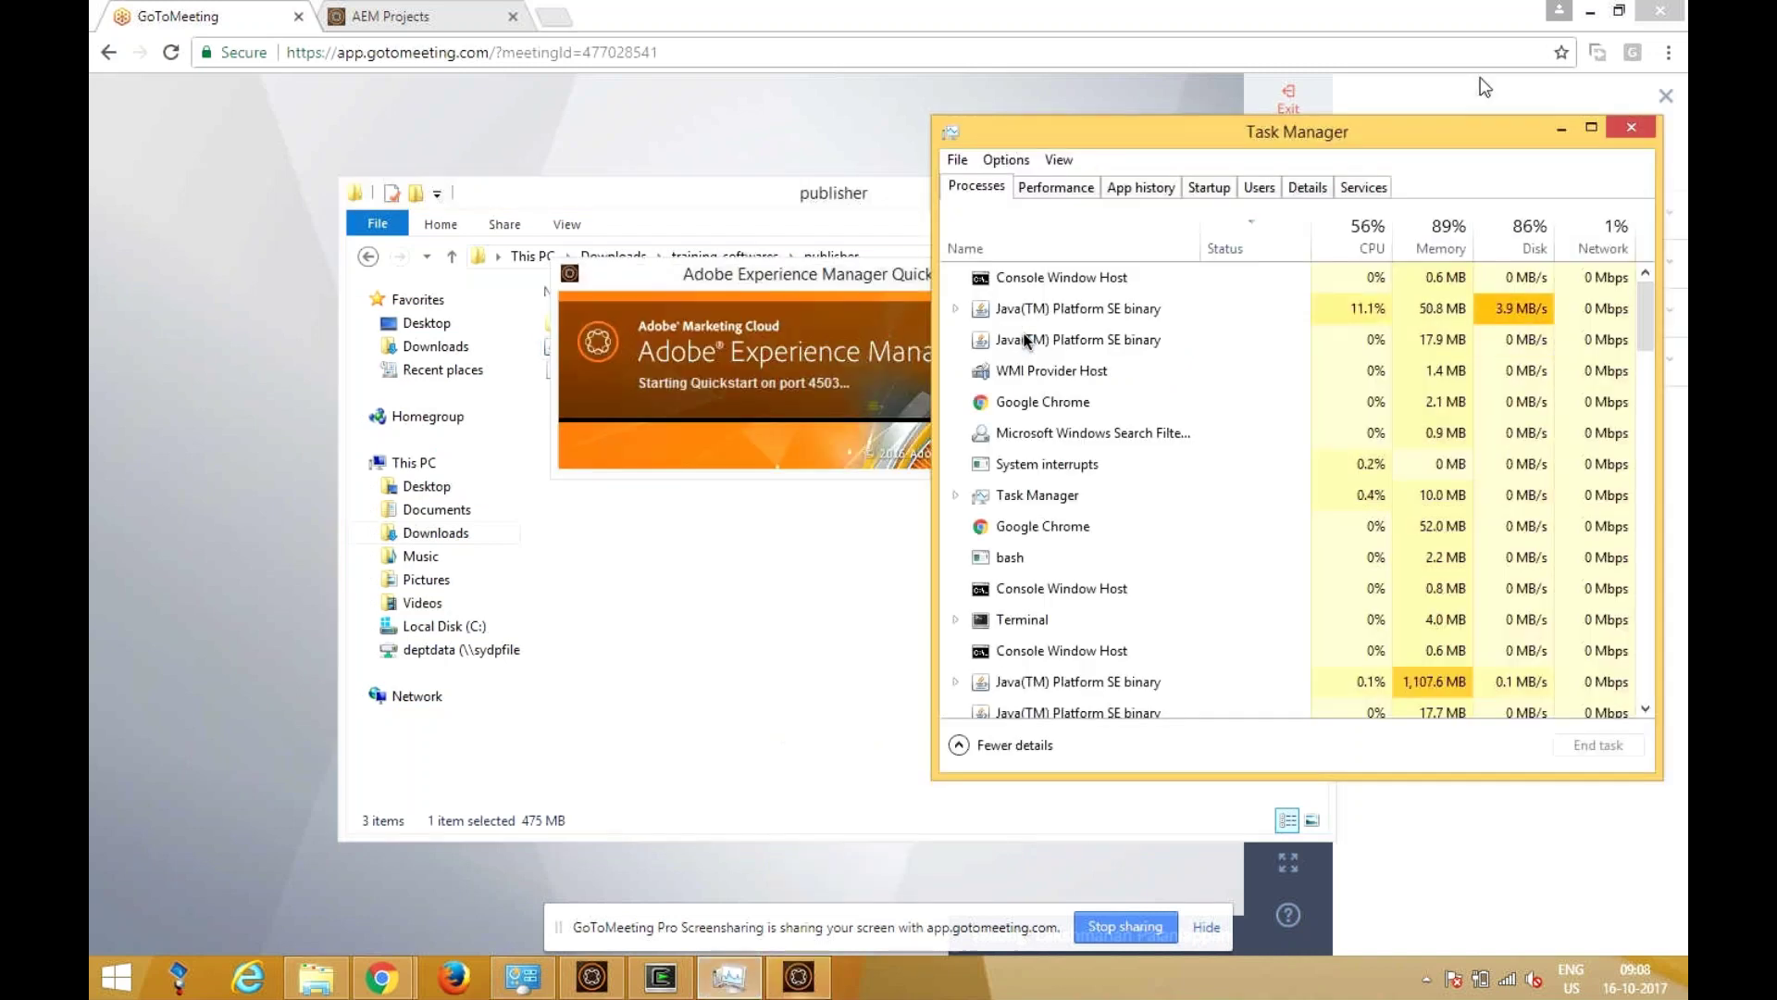
# - Minimize Task Manager while the publish instance starts up
pyautogui.click(1564, 129)
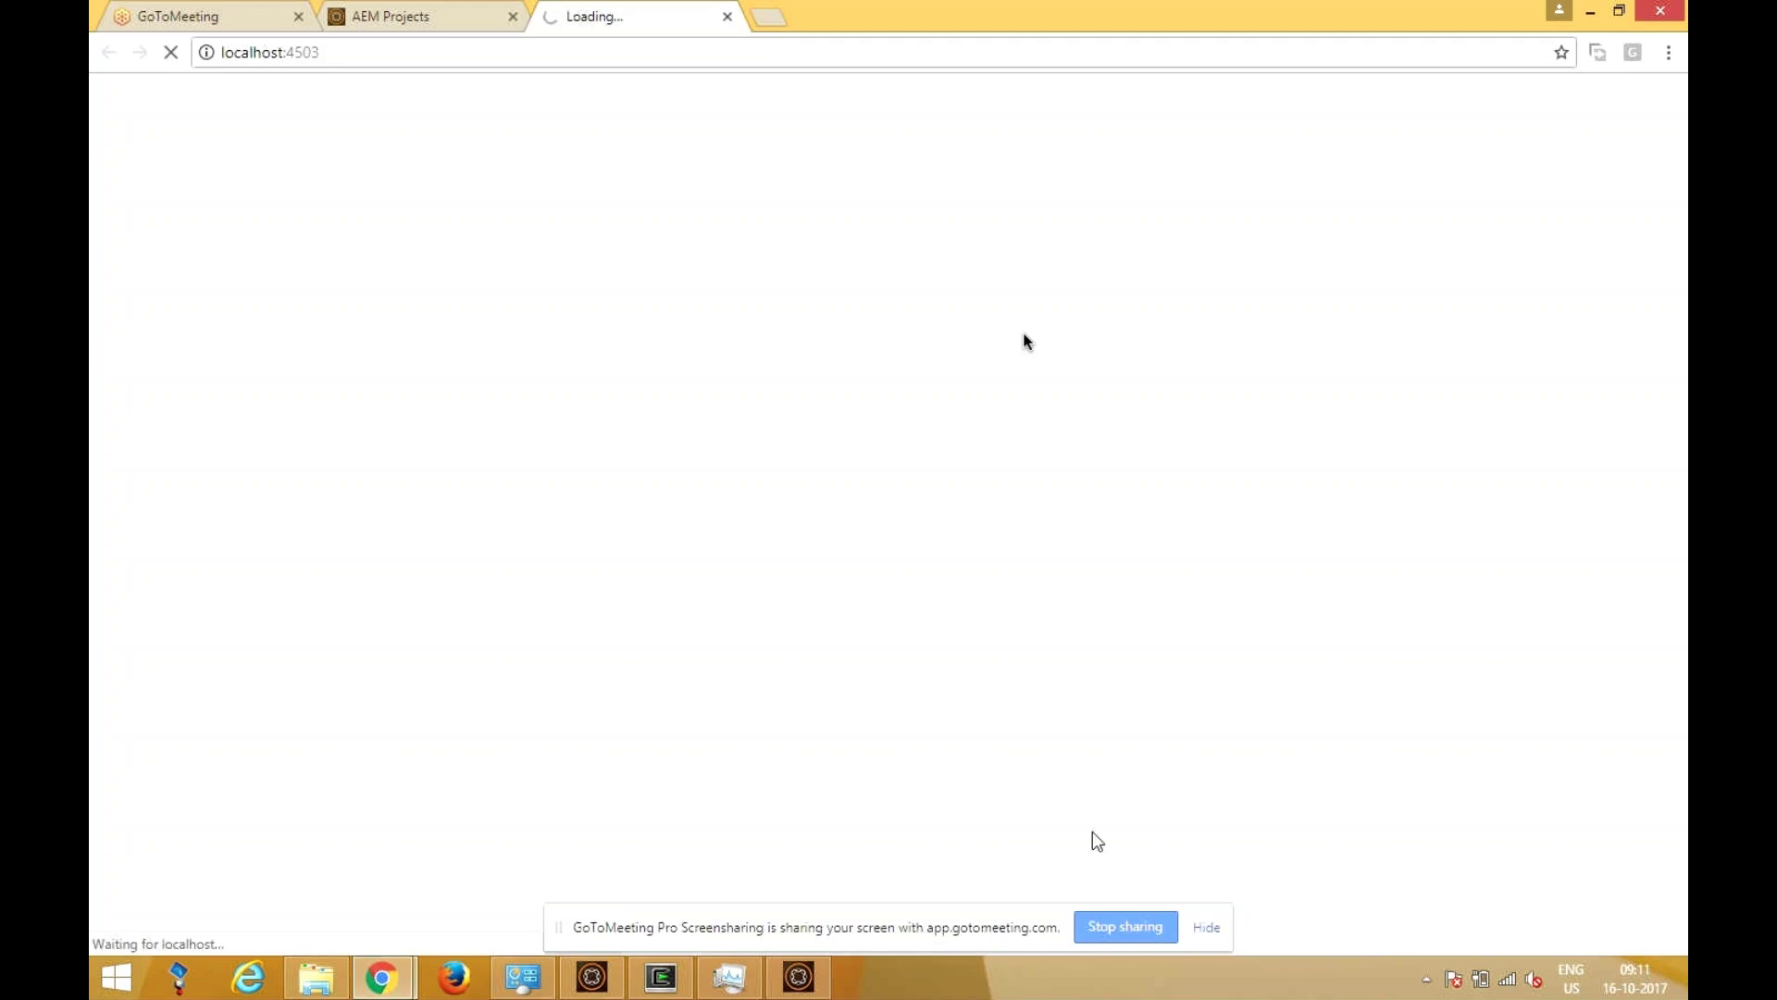
# - Bring up the AEM Quickstart window to confirm the publish instance finished starting
pyautogui.click(785, 979)
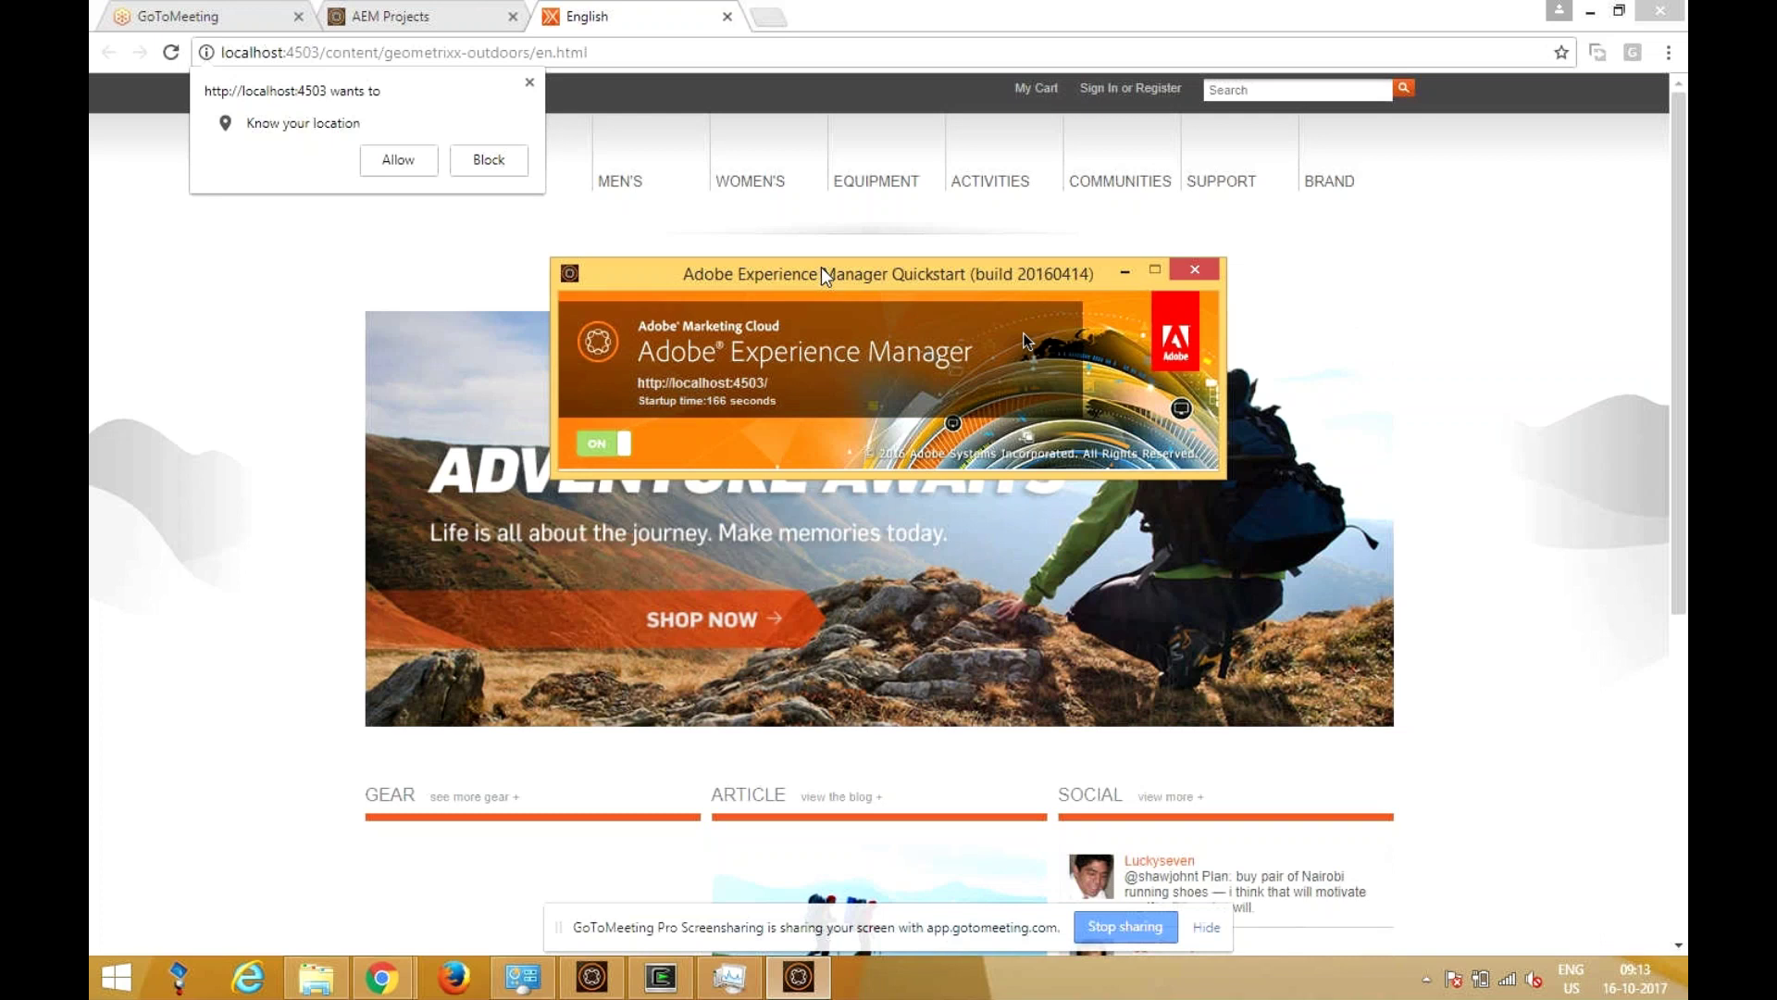
# - Block the location request and reload the Geometrixx Outdoors English page at localhost:4503
pyautogui.click(487, 160)
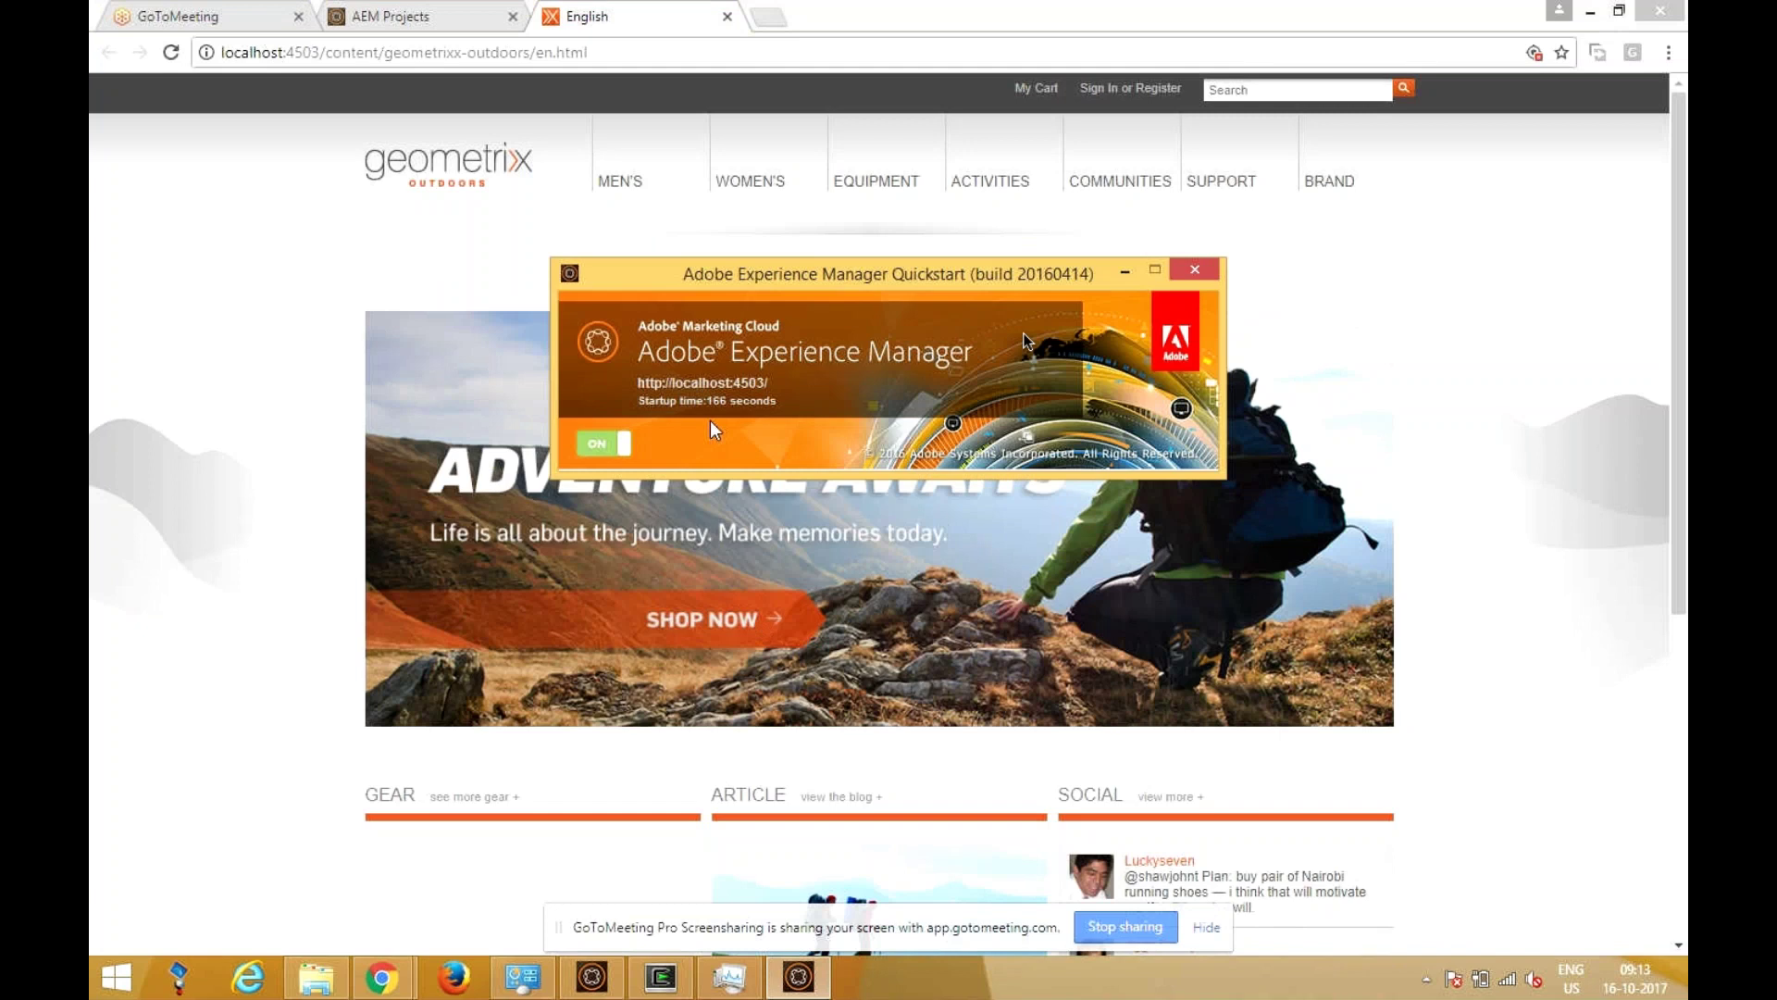
pyautogui.click(454, 51)
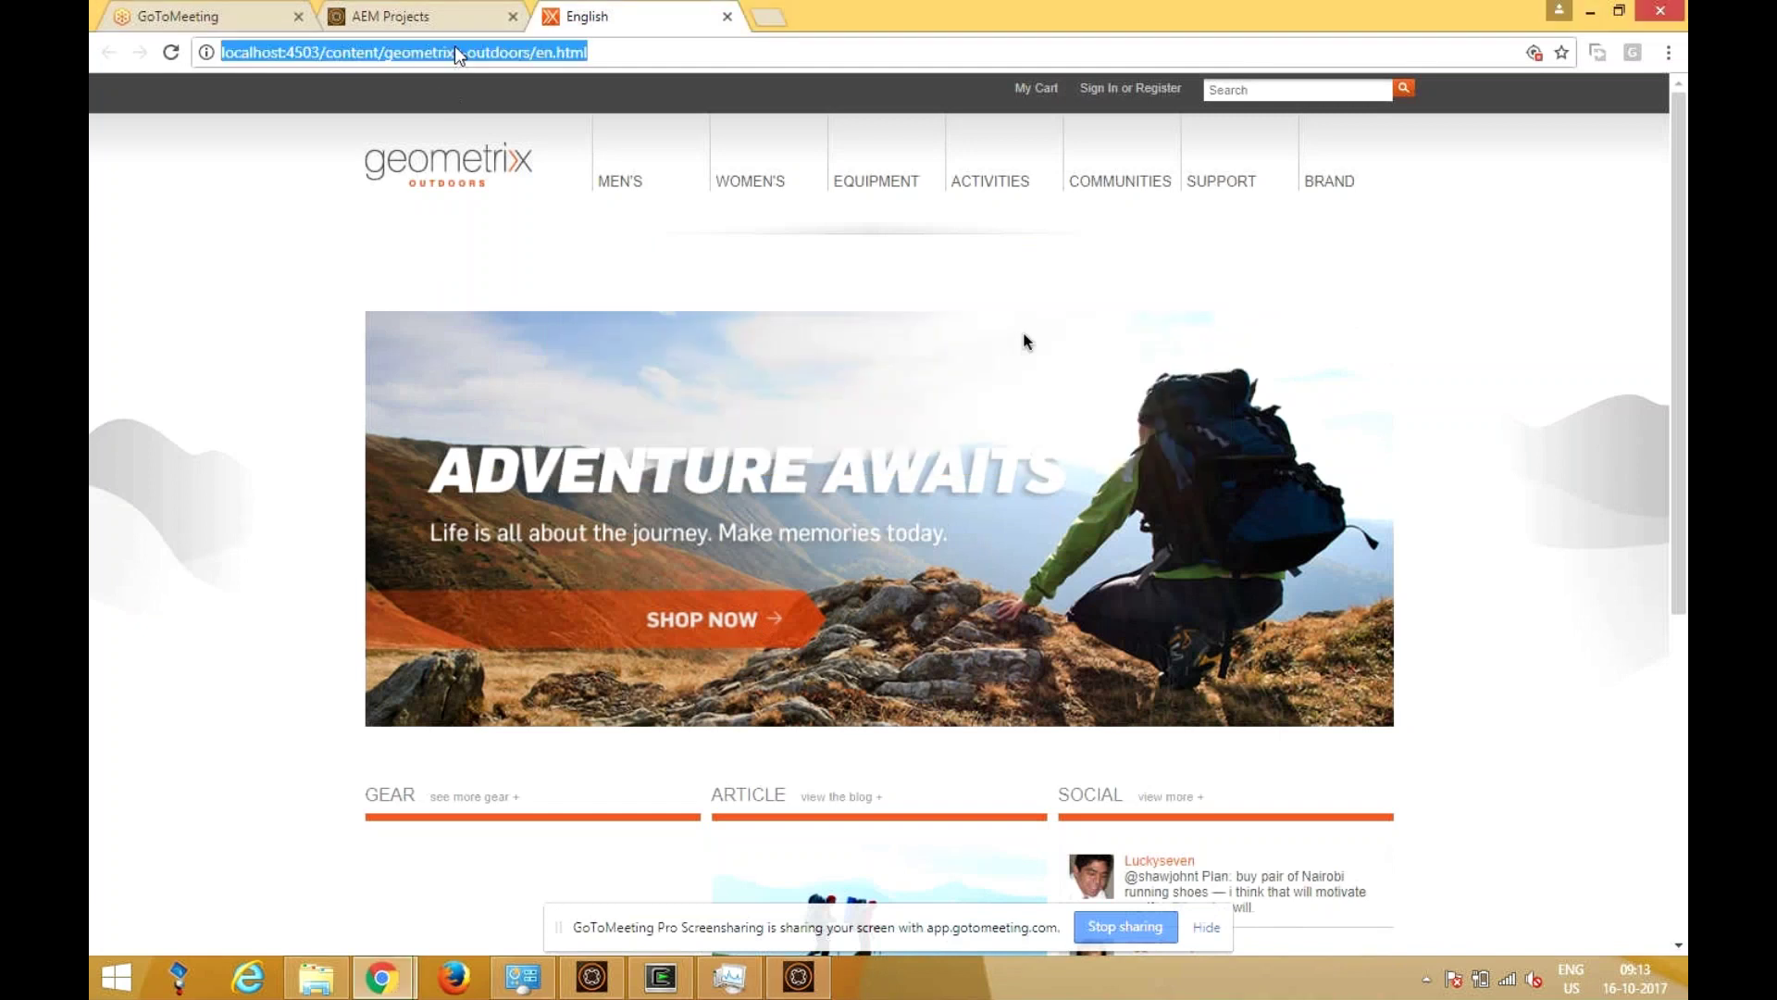
pyautogui.click(332, 53)
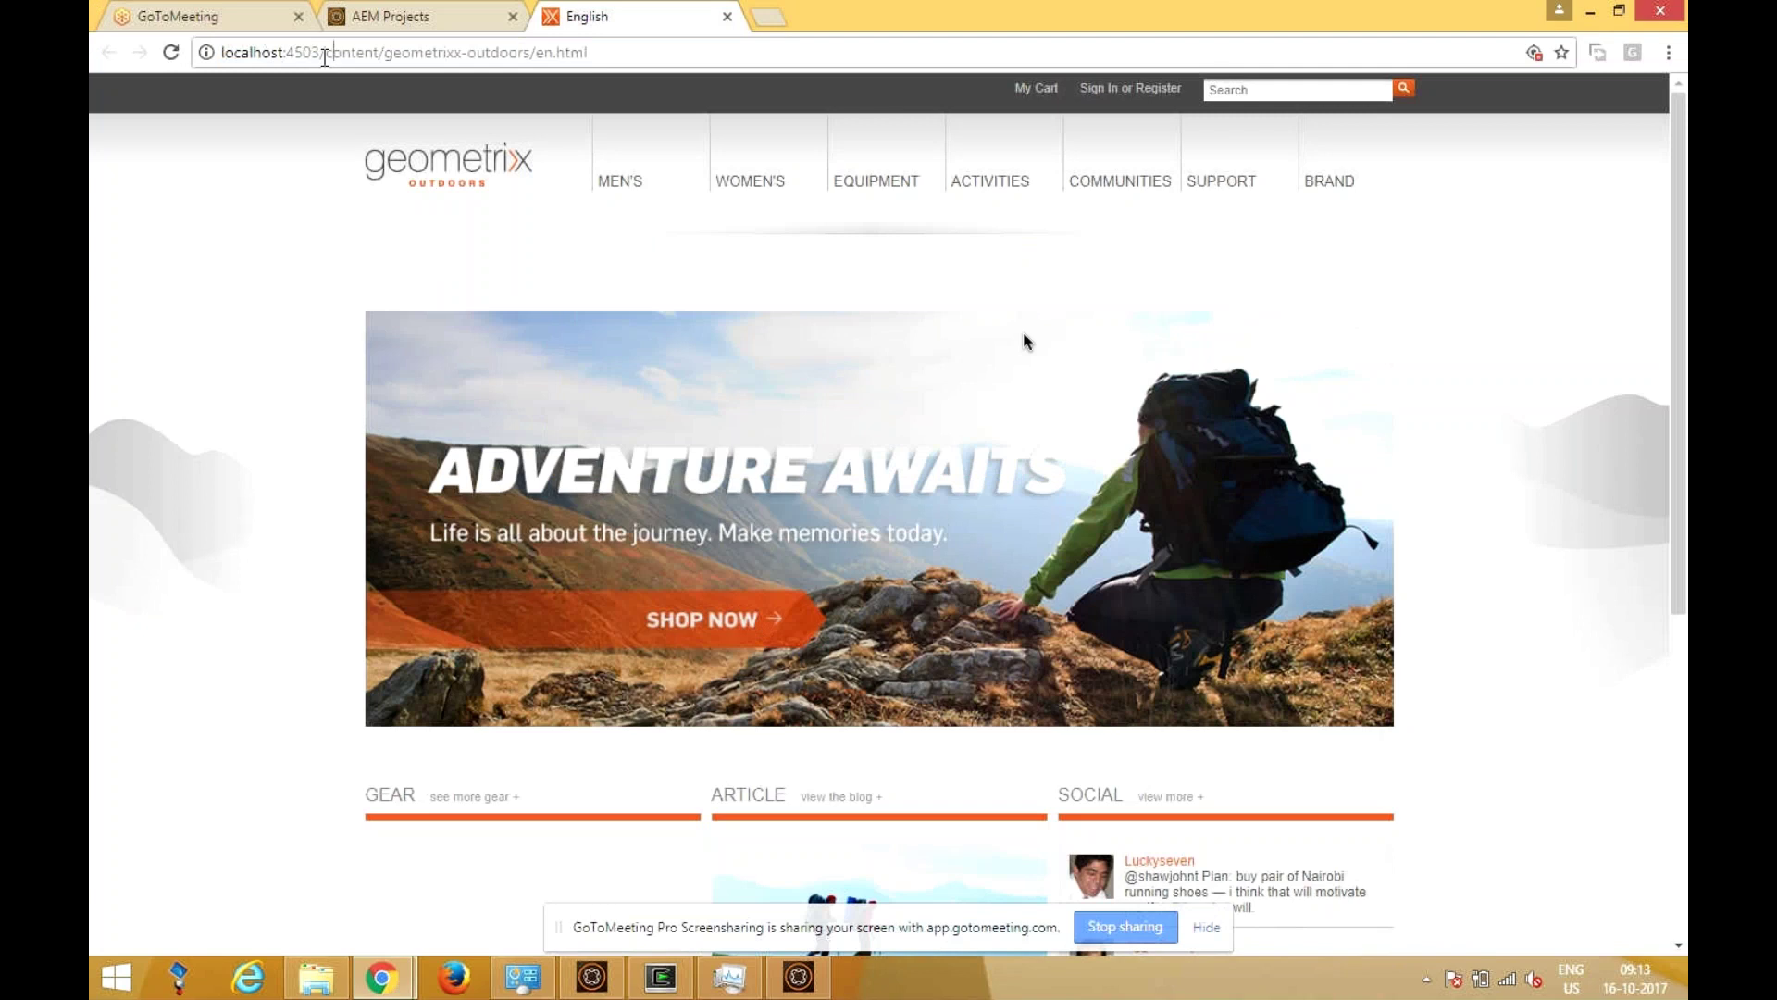
pyautogui.press('Return')
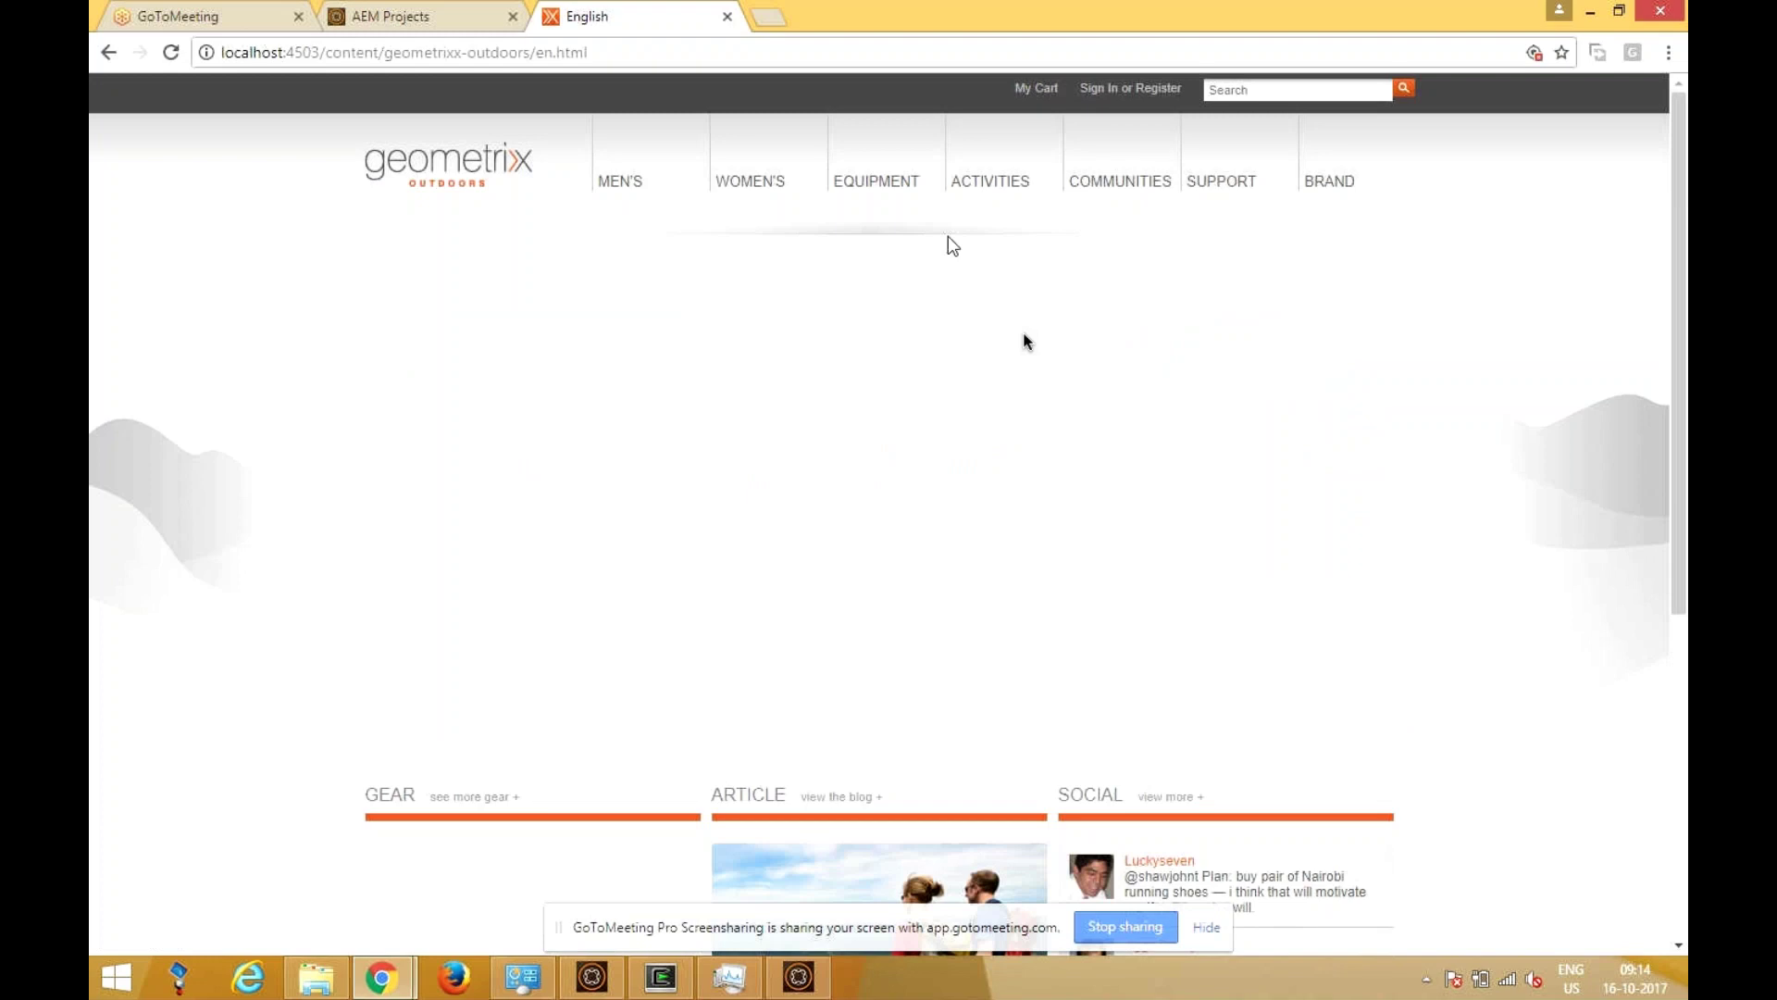
# - Point the 4502 Projects tab at 'syetm/console/', then select the 4503 Geometrixx page path
pyautogui.click(450, 22)
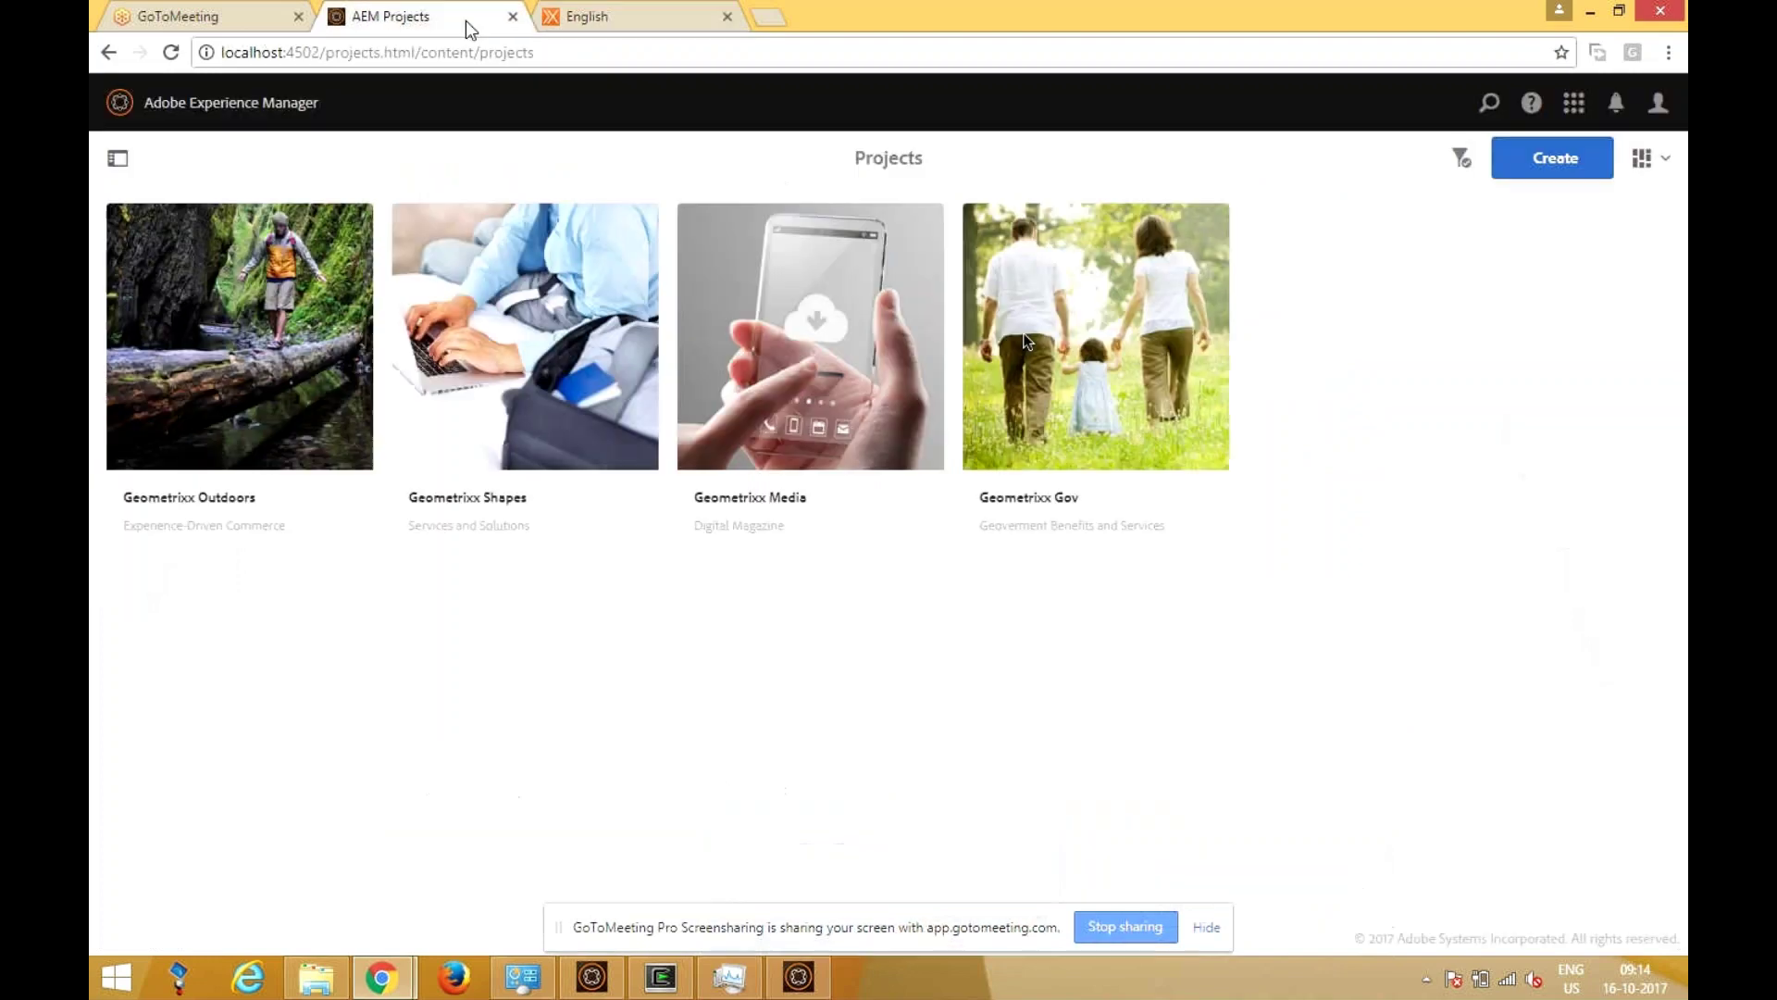
pyautogui.click(594, 22)
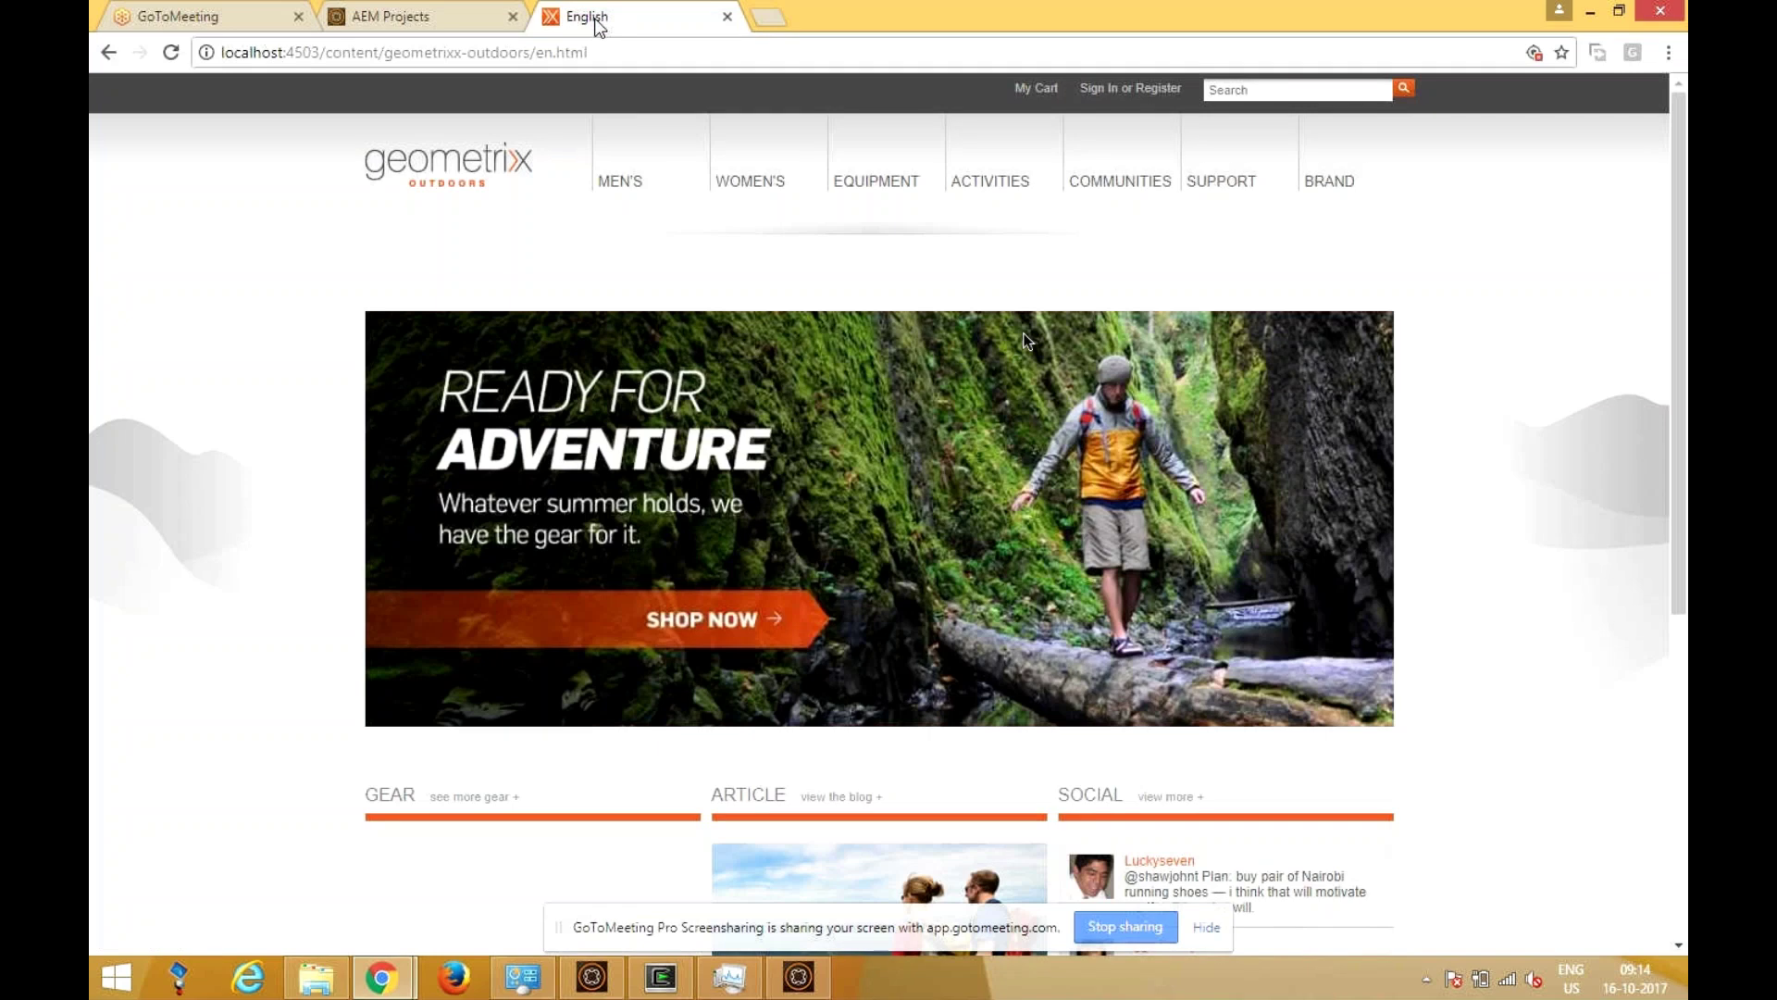
pyautogui.click(456, 15)
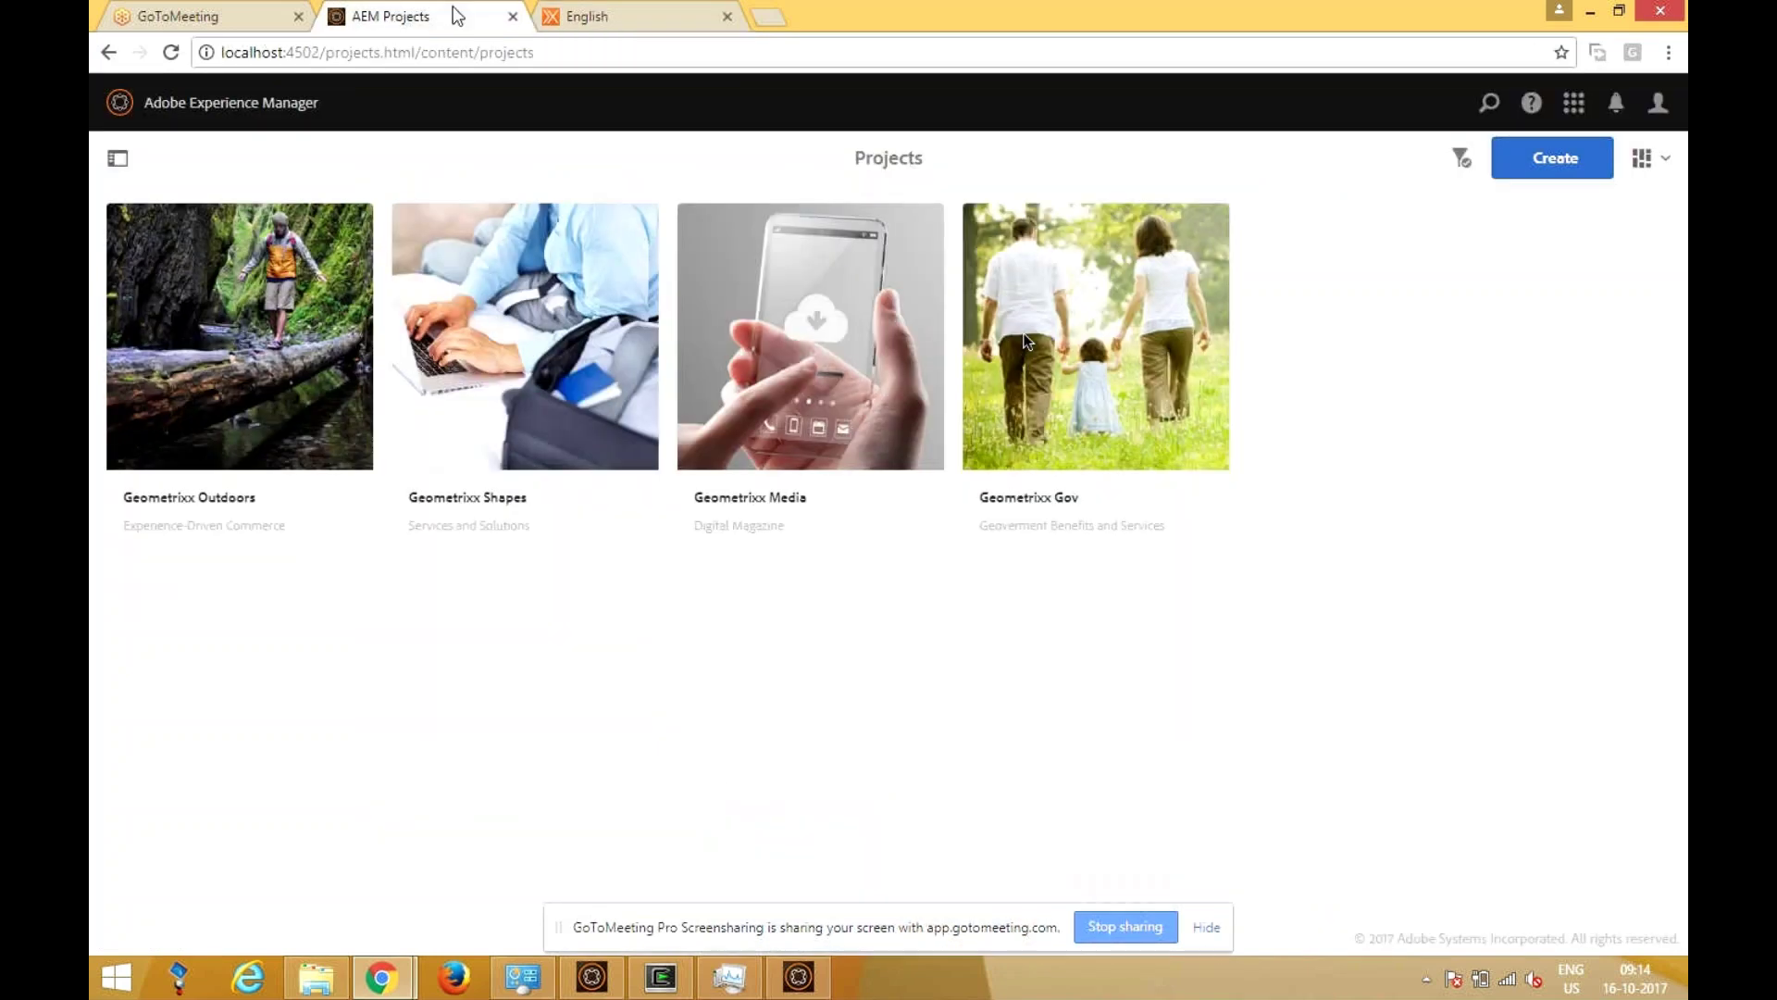
pyautogui.moveTo(327, 51); pyautogui.dragTo(798, 145)
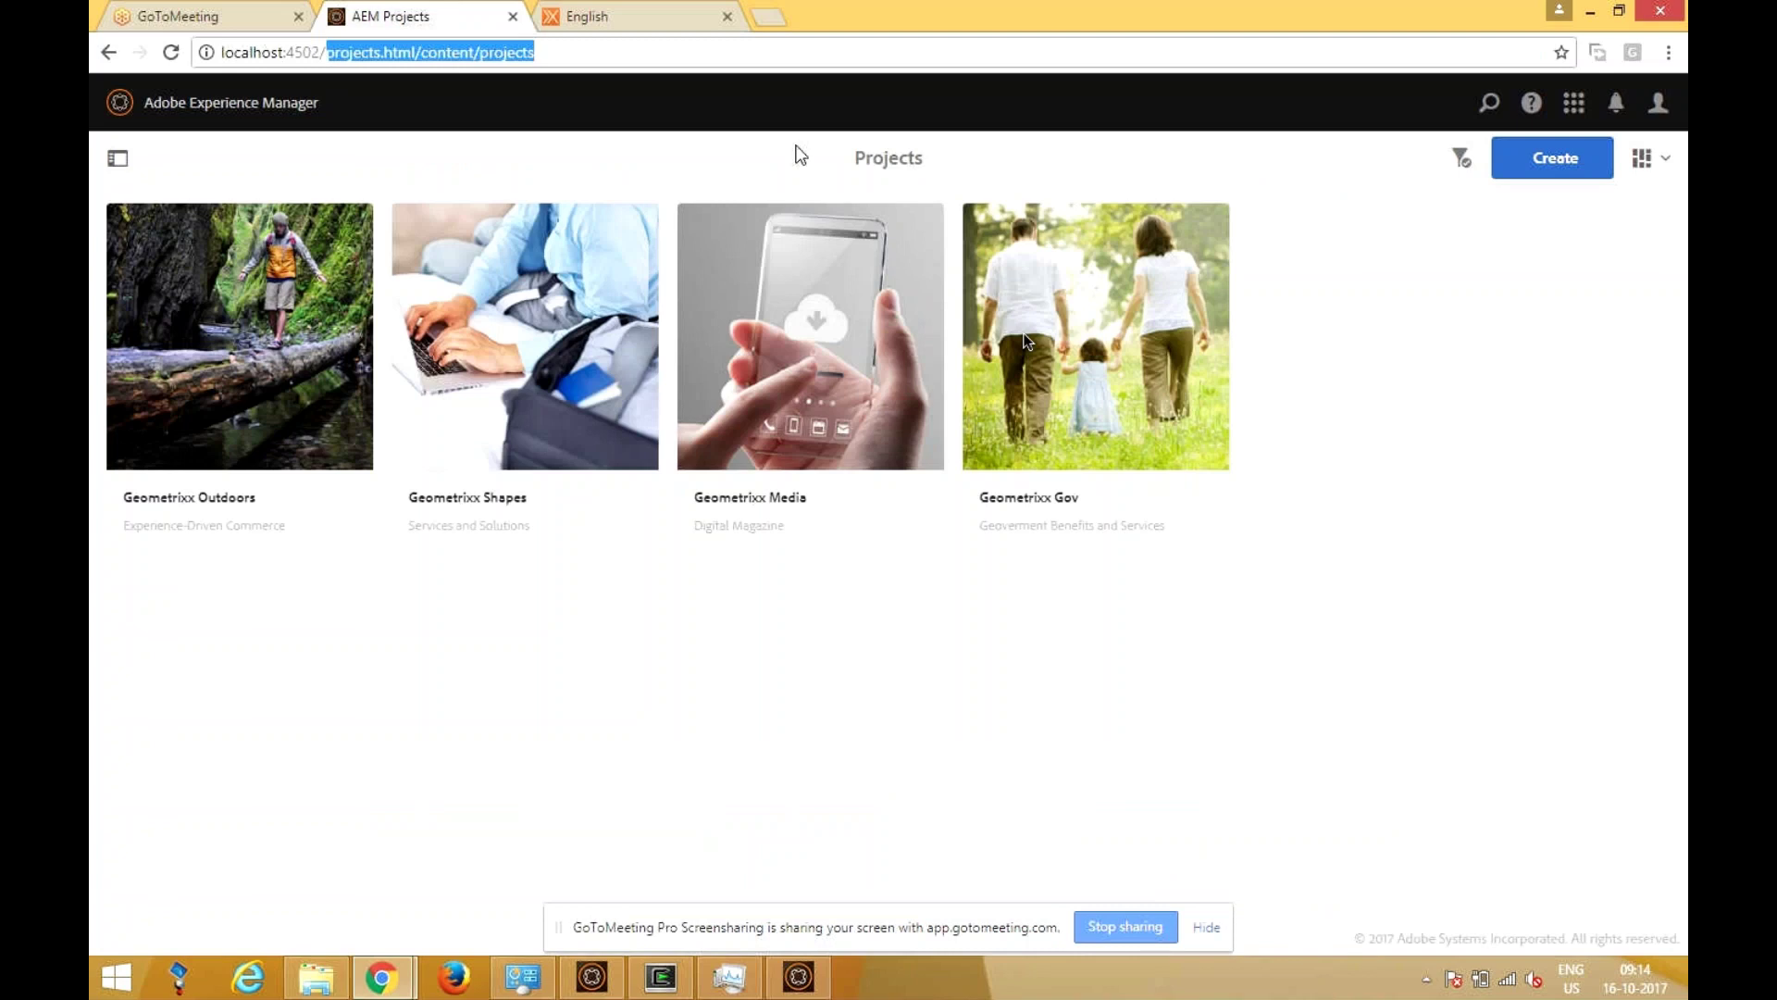
pyautogui.press('BackSpace')
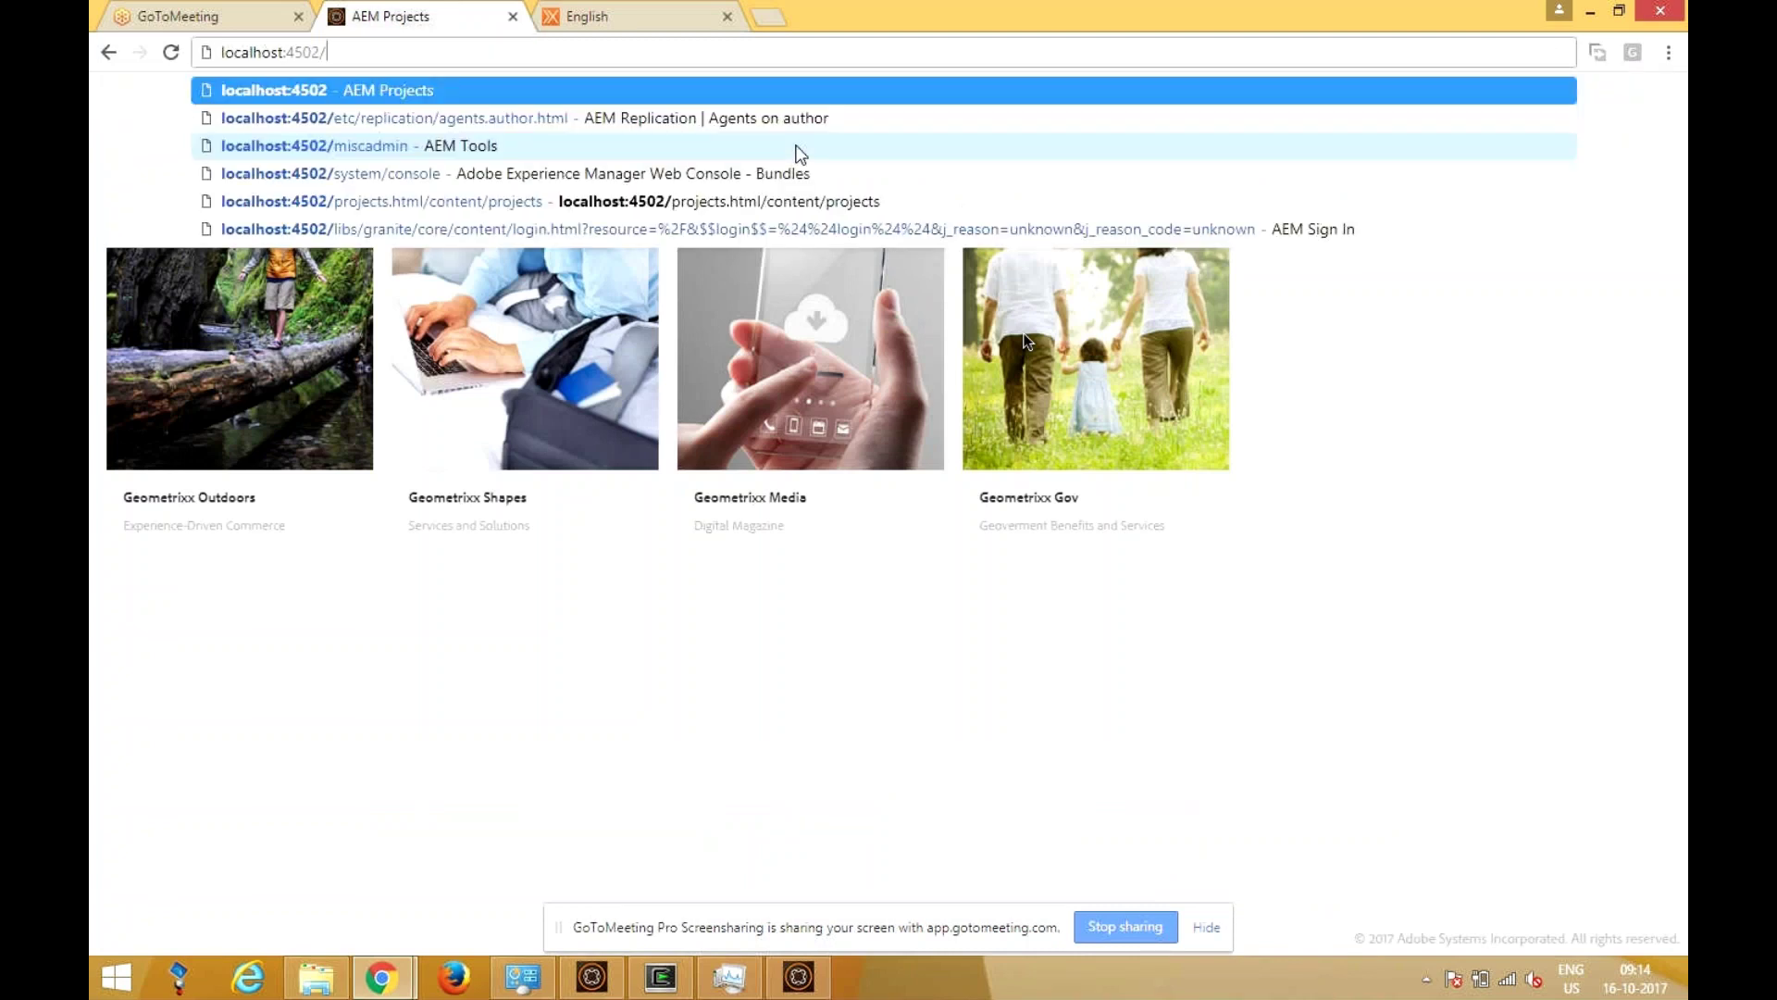
pyautogui.write('s')
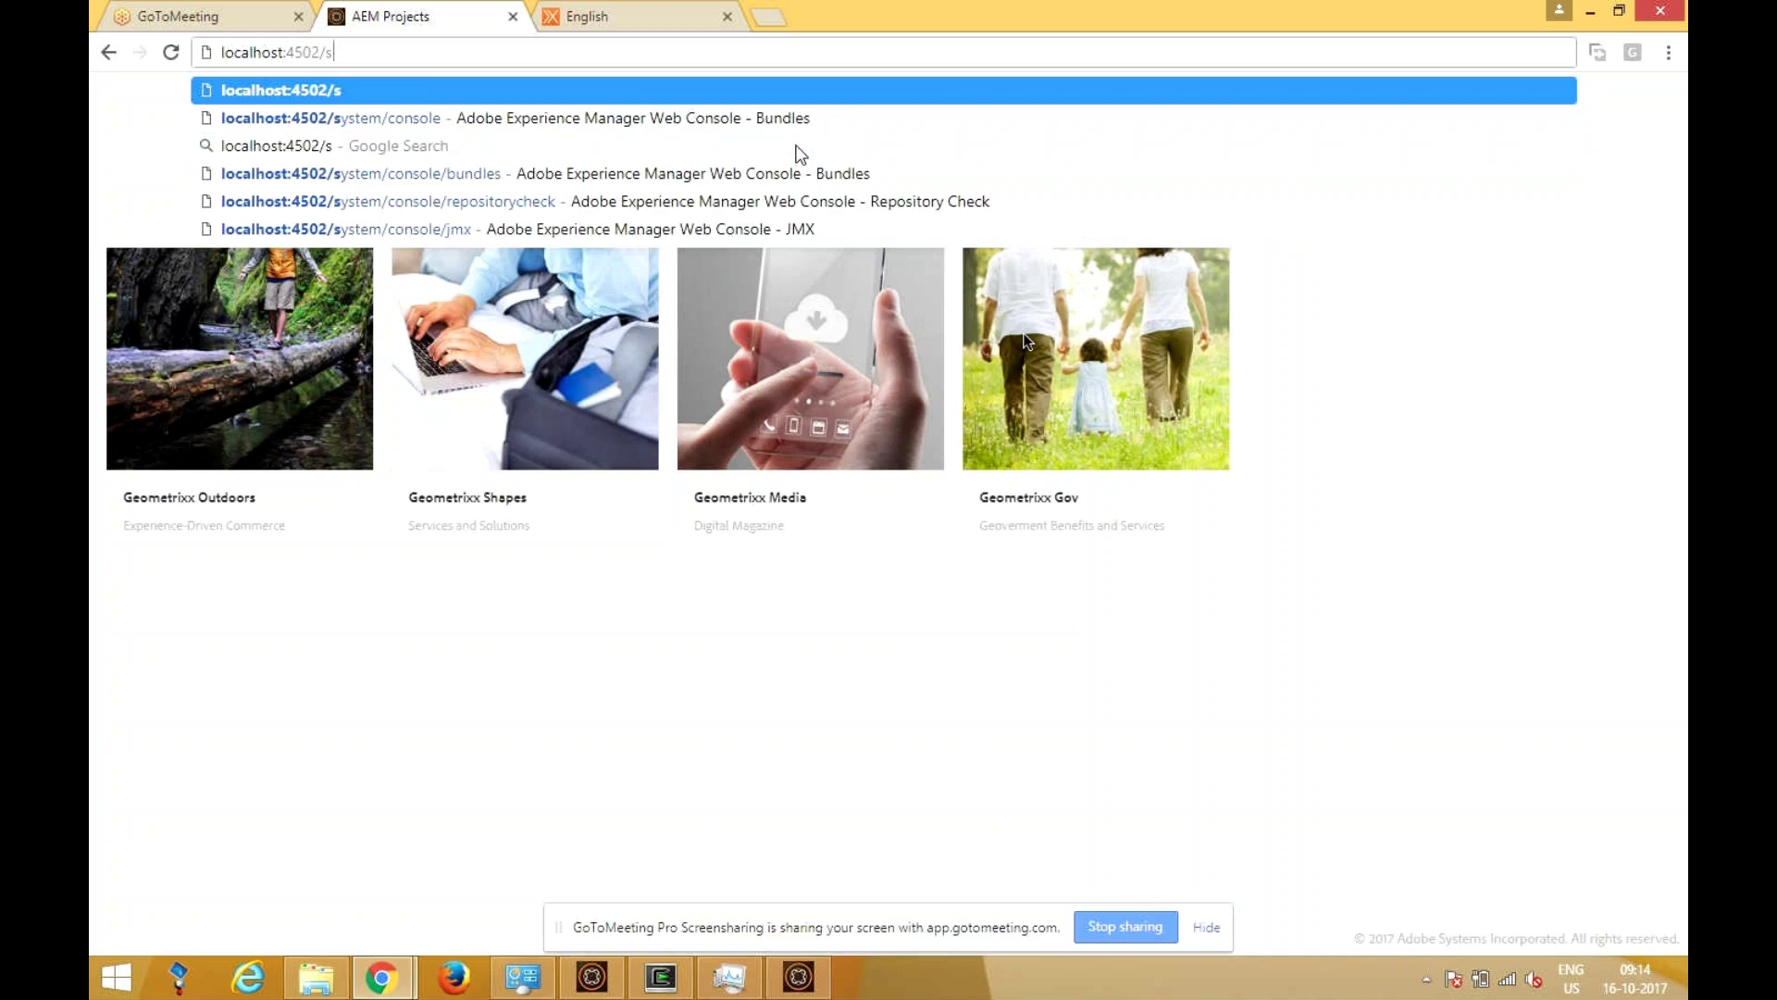
pyautogui.write('yetm/conso')
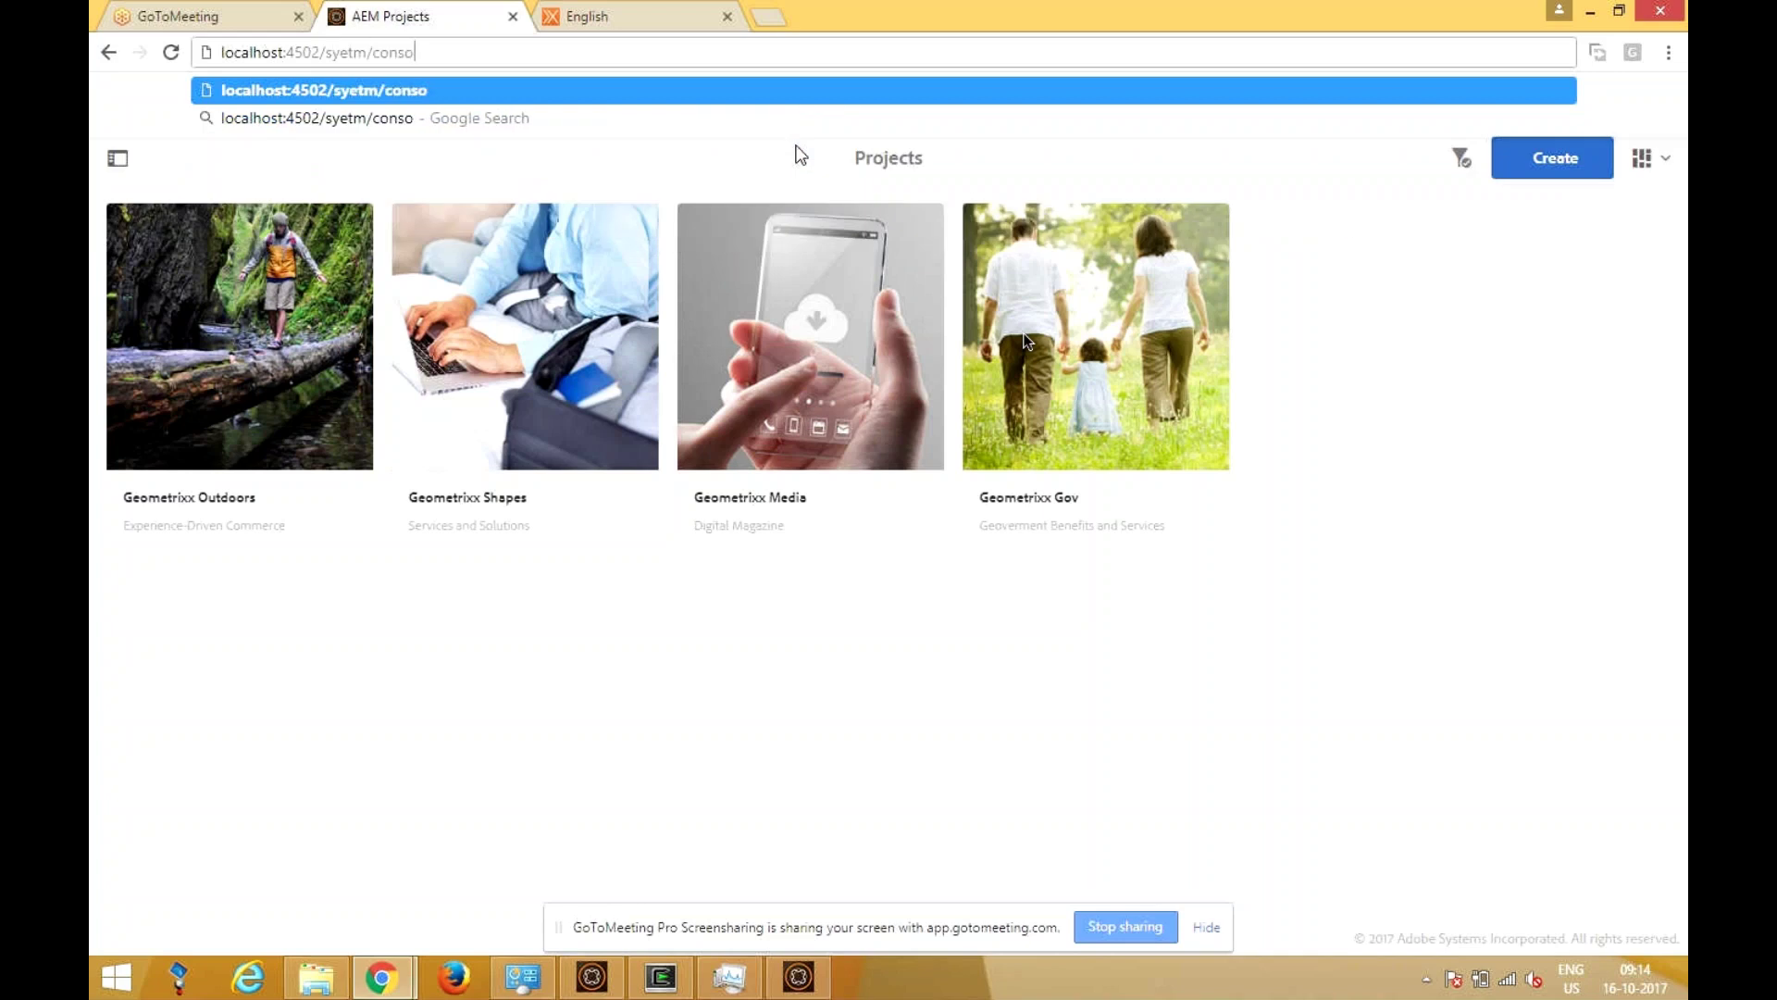
pyautogui.write('le/')
pyautogui.press('Return')
pyautogui.click(586, 11)
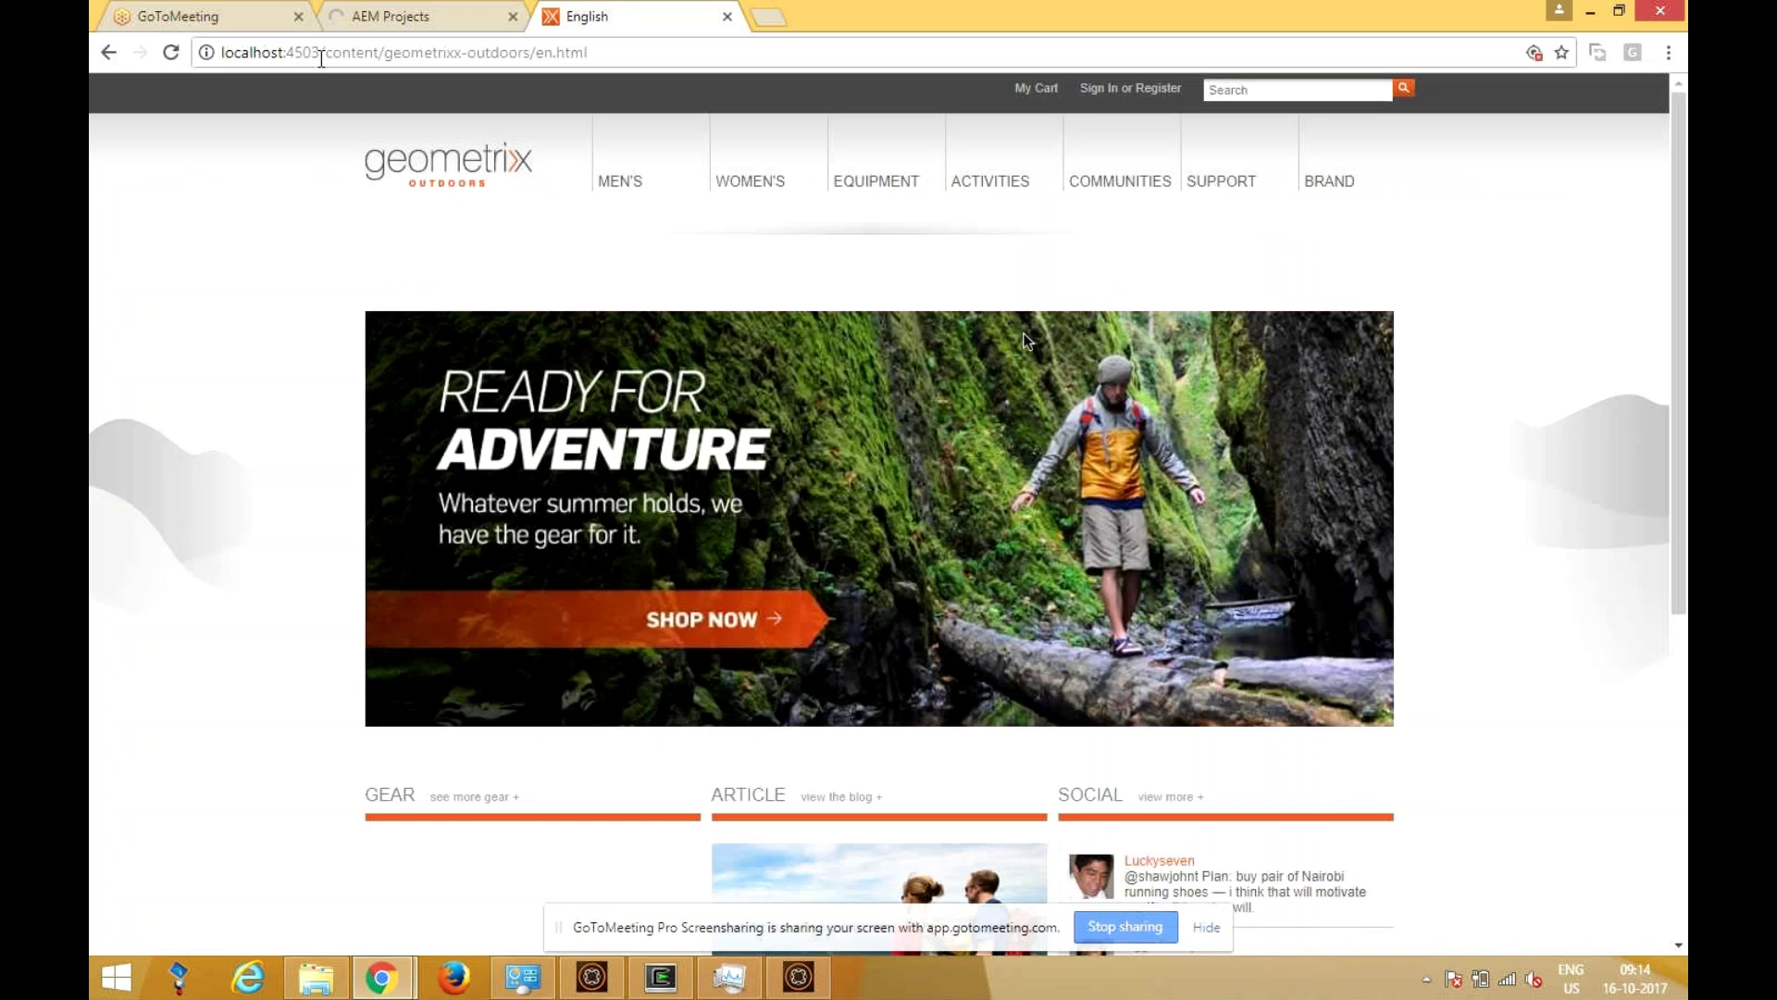
pyautogui.moveTo(321, 54); pyautogui.dragTo(901, 231)
# - Replace the 4503 path with /crx/de to load CRXDE Lite, and hide the sharing notice
pyautogui.write('/crs')
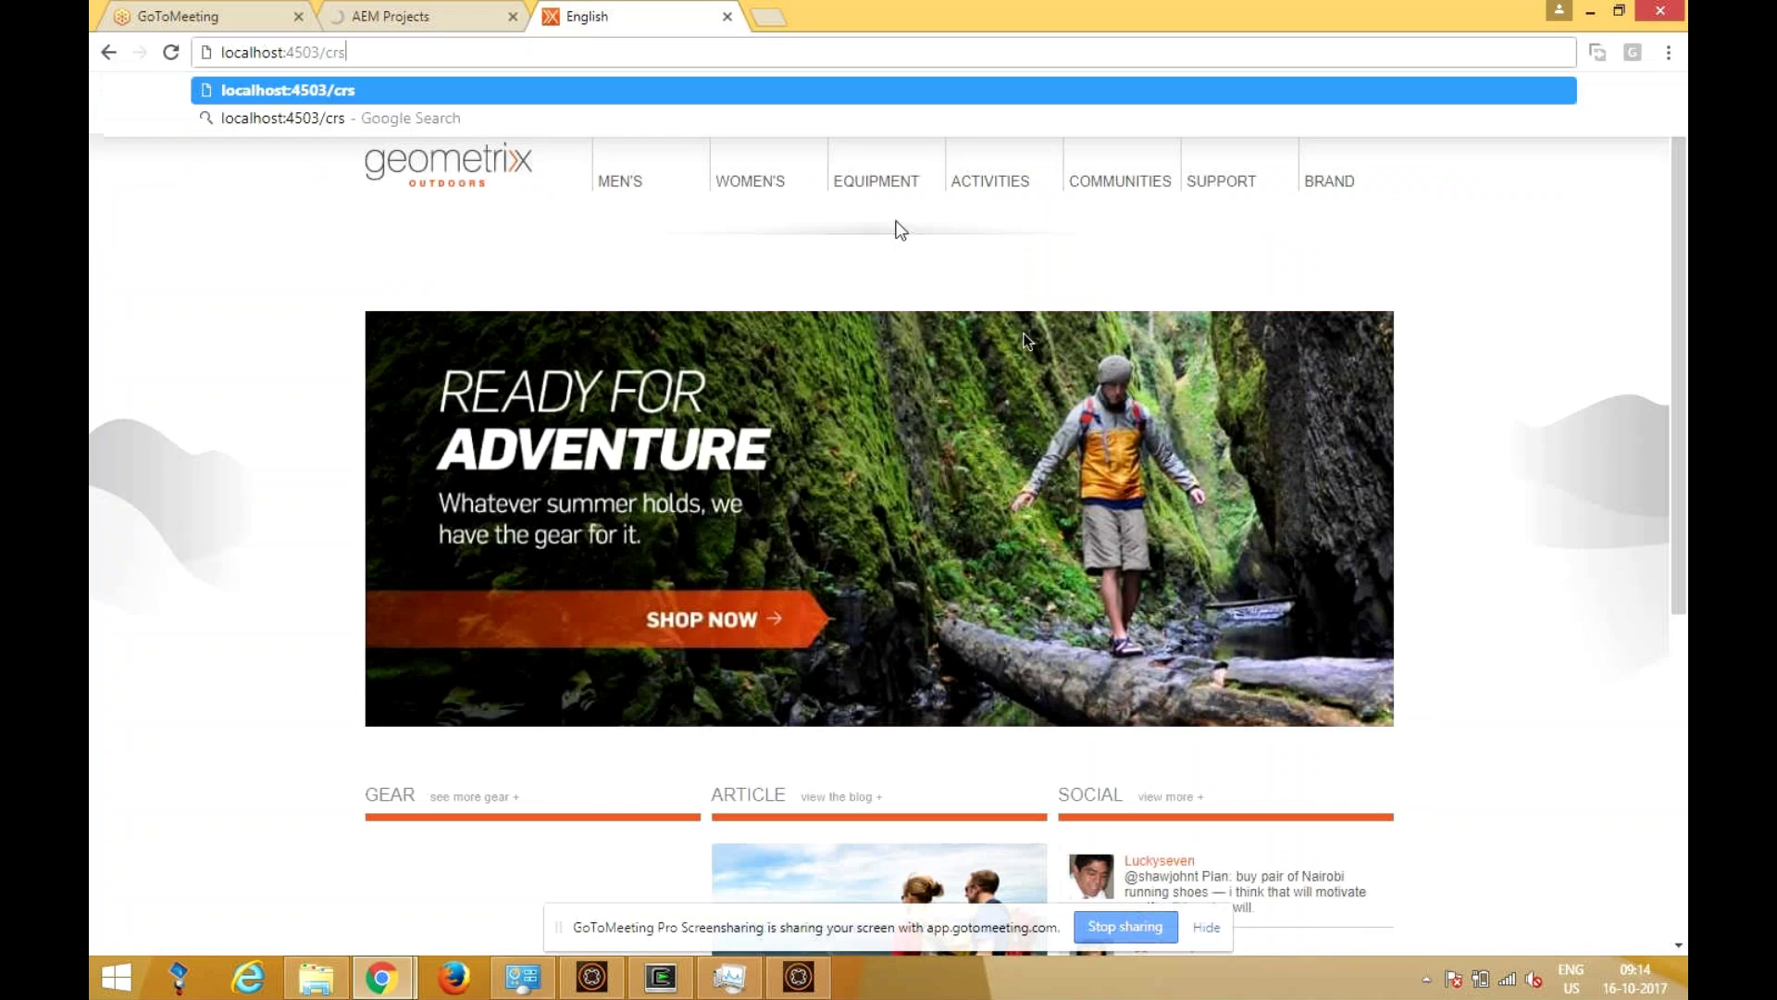
pyautogui.press('BackSpace')
pyautogui.write('x/de')
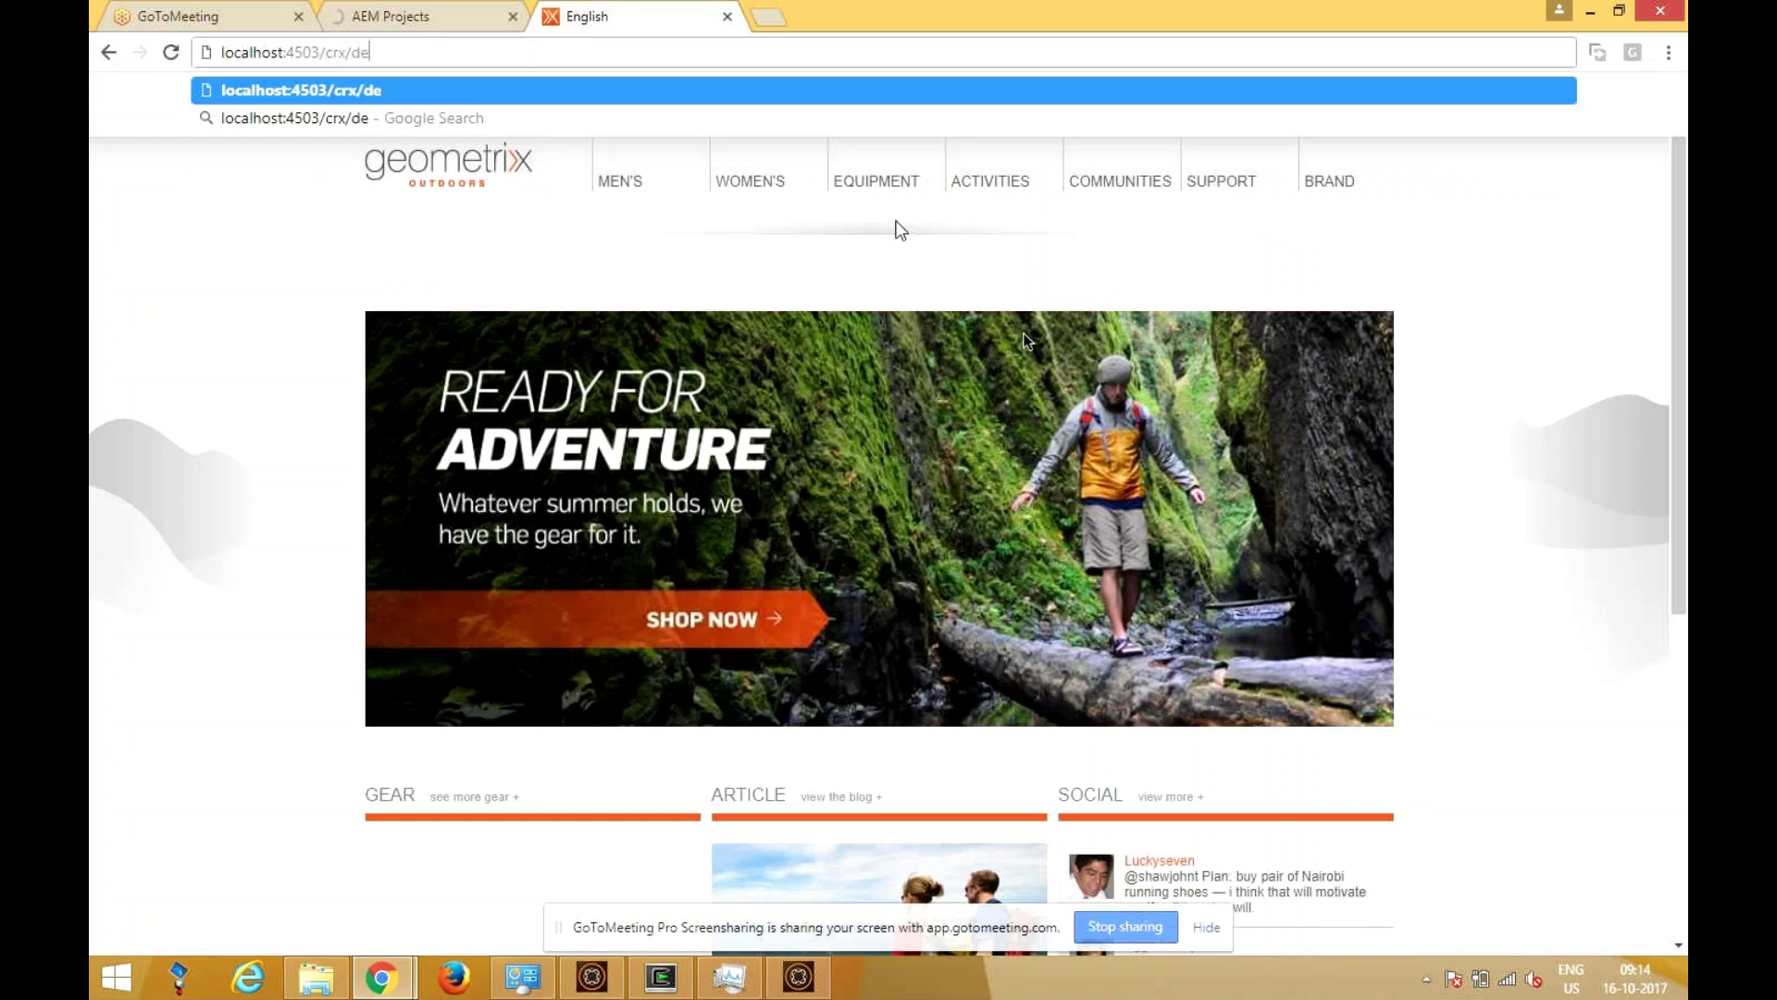
pyautogui.press('Return')
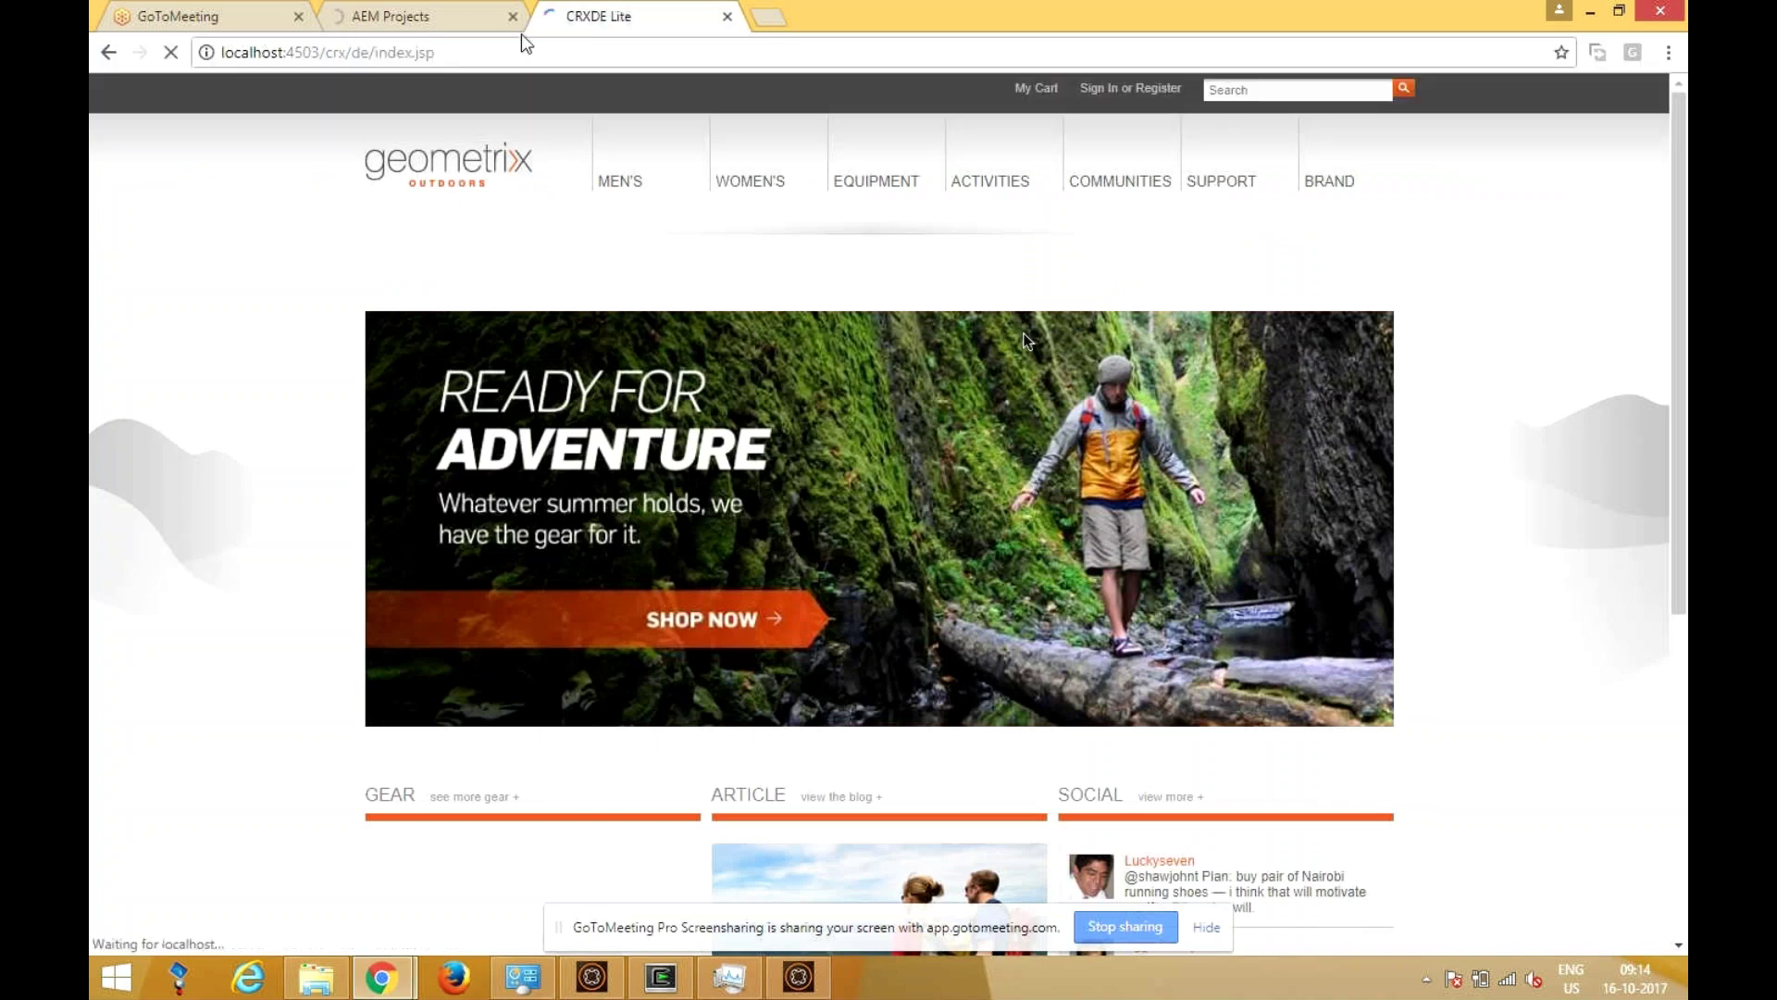
pyautogui.click(428, 17)
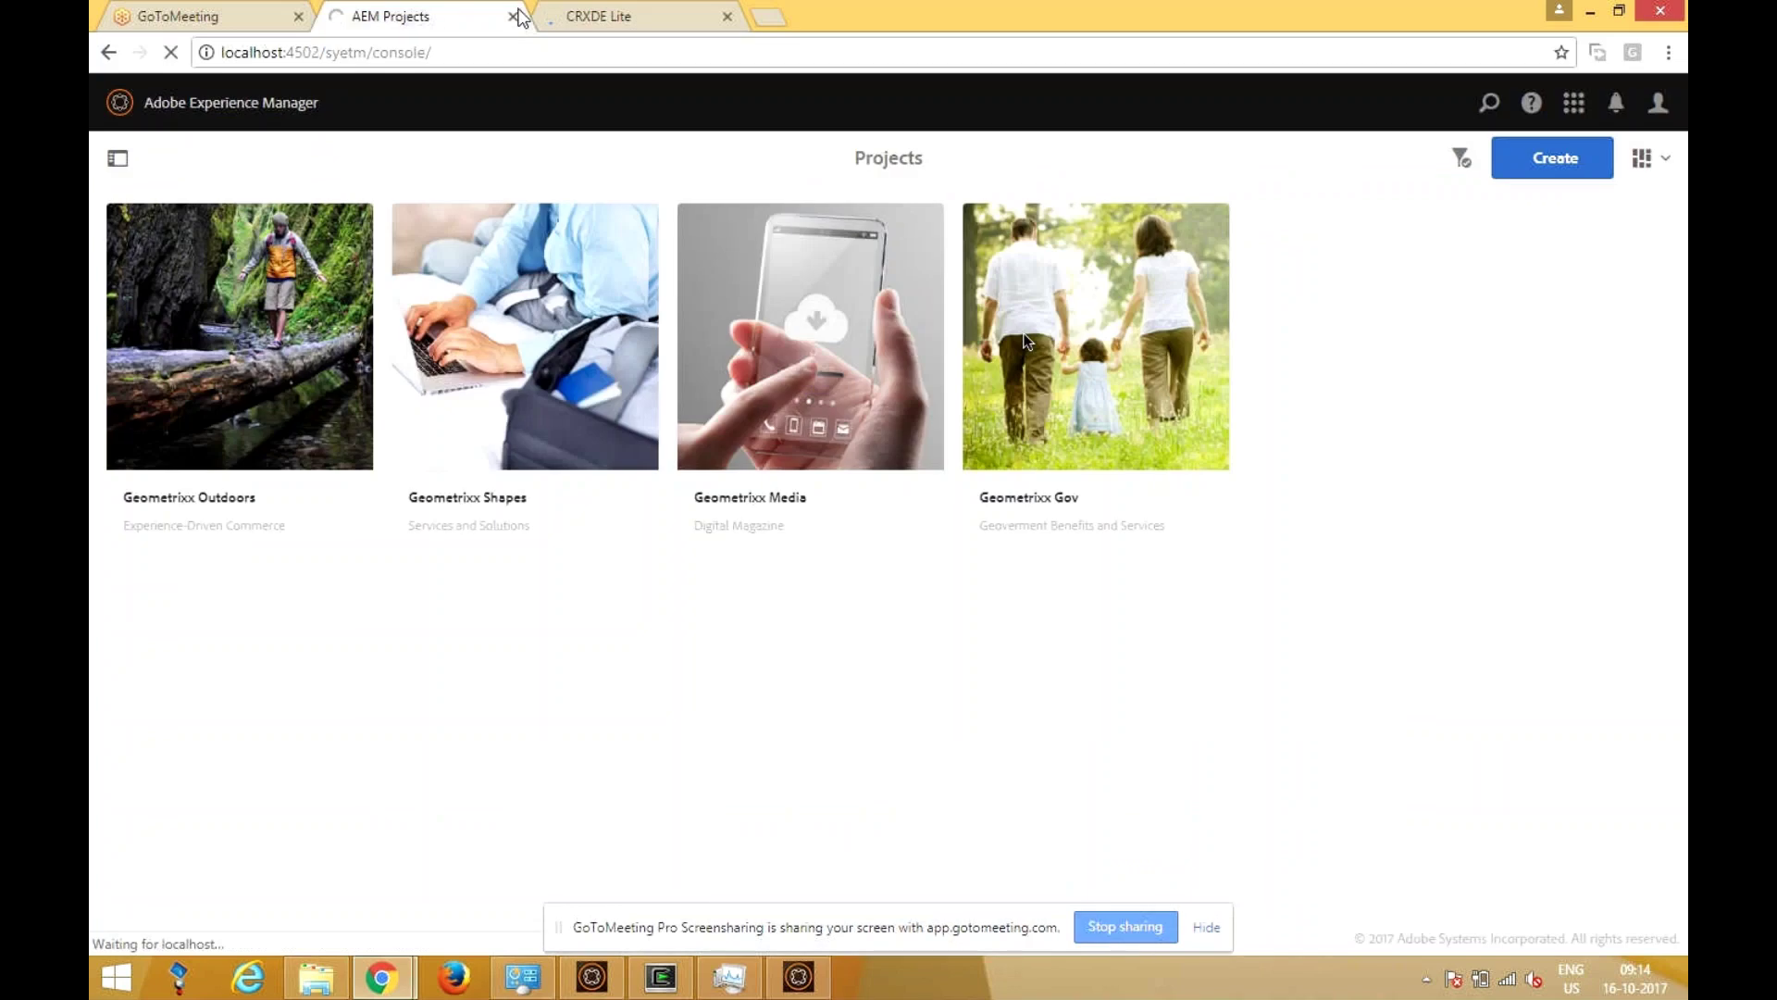
pyautogui.click(607, 20)
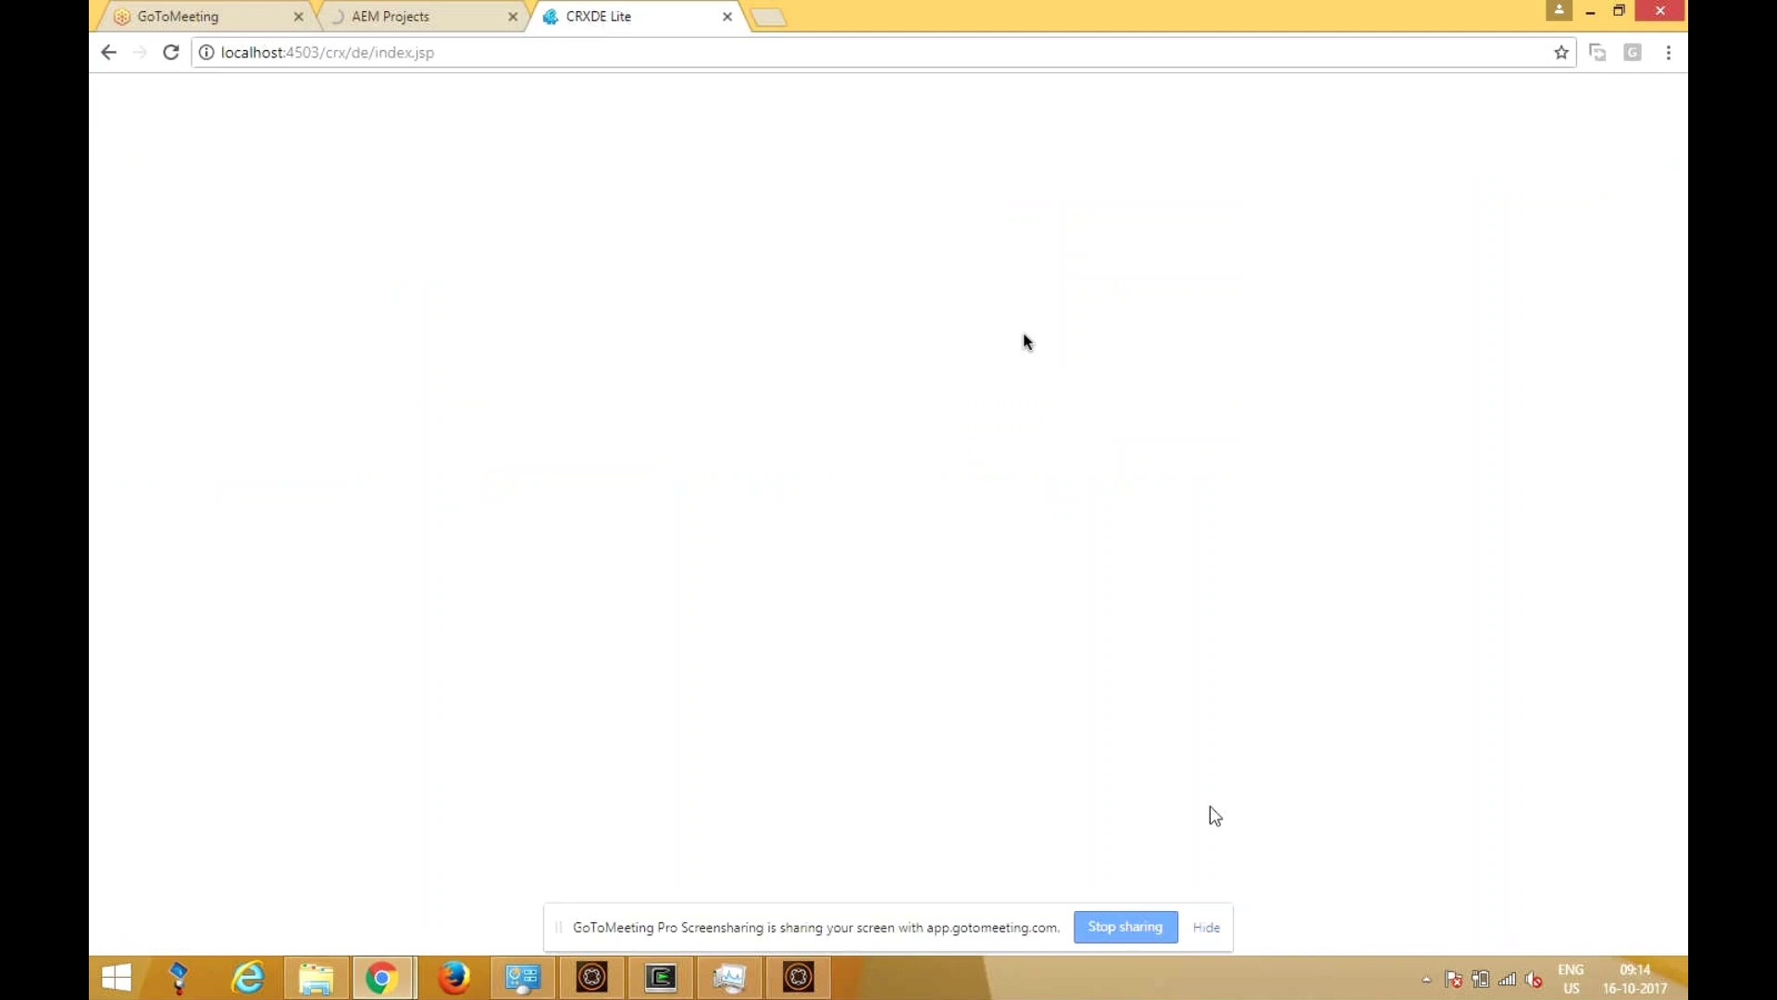
pyautogui.click(1207, 930)
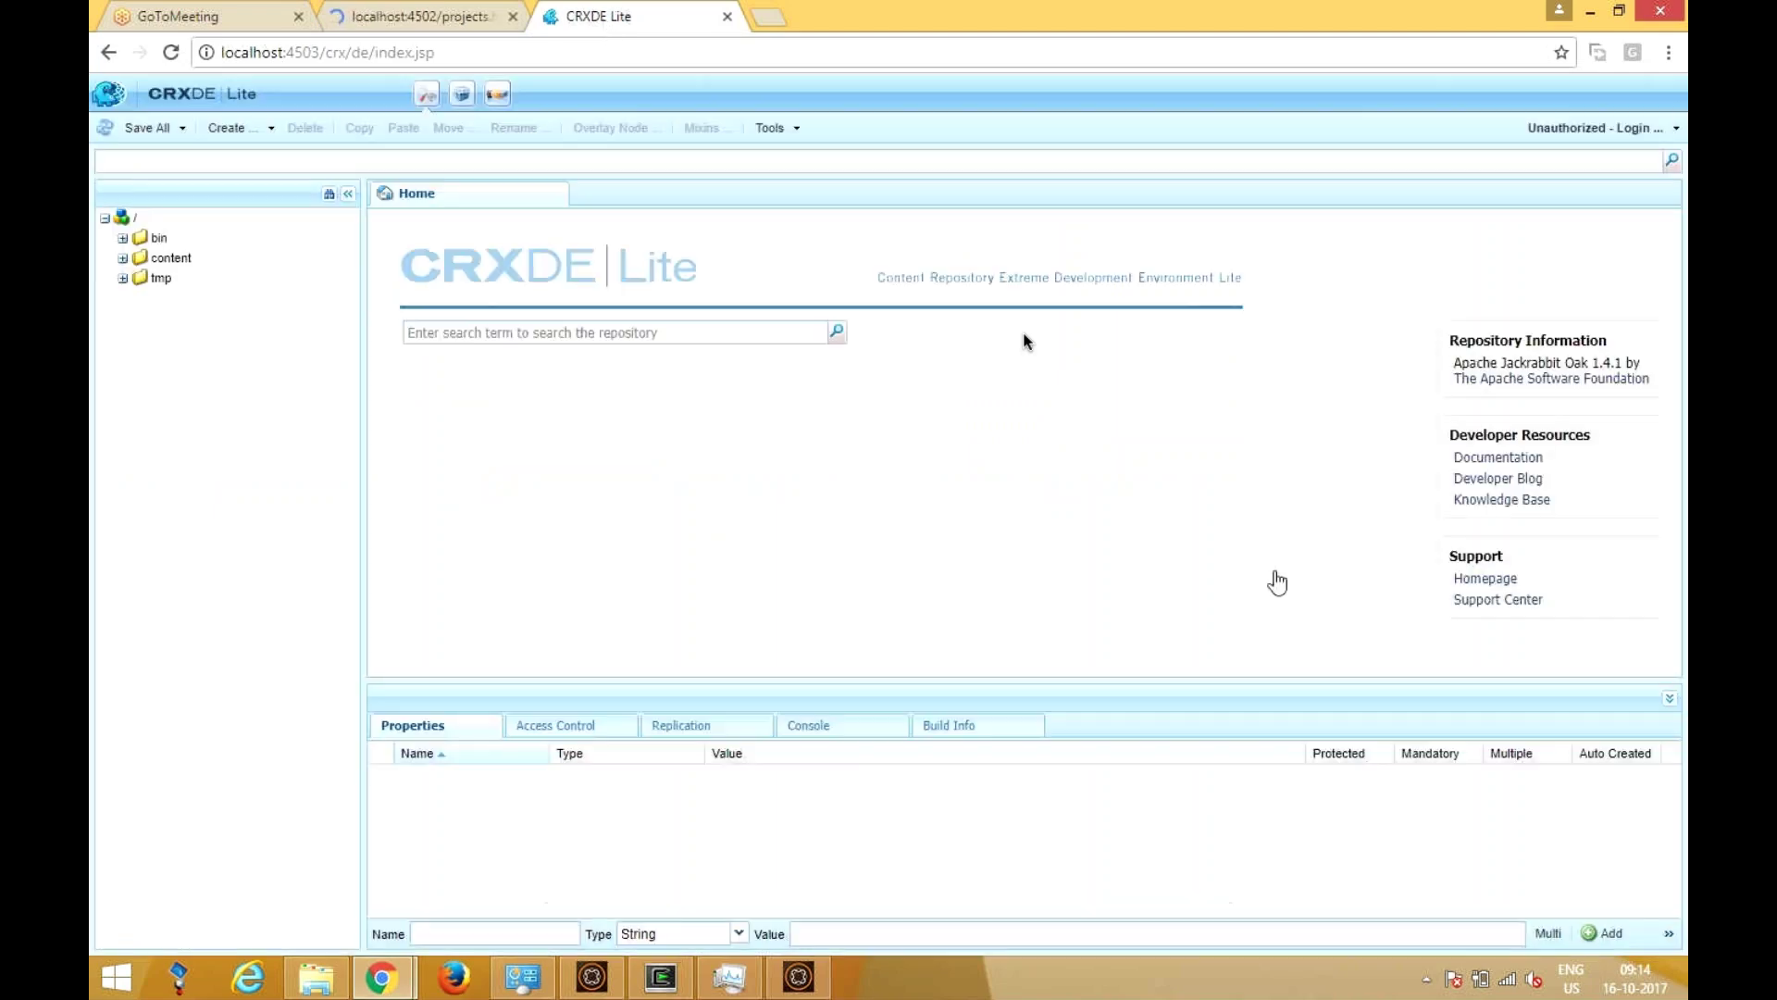
# - Log in to CRXDE Lite with the administrator name and password, declining Chrome's save-password offer
pyautogui.click(1676, 132)
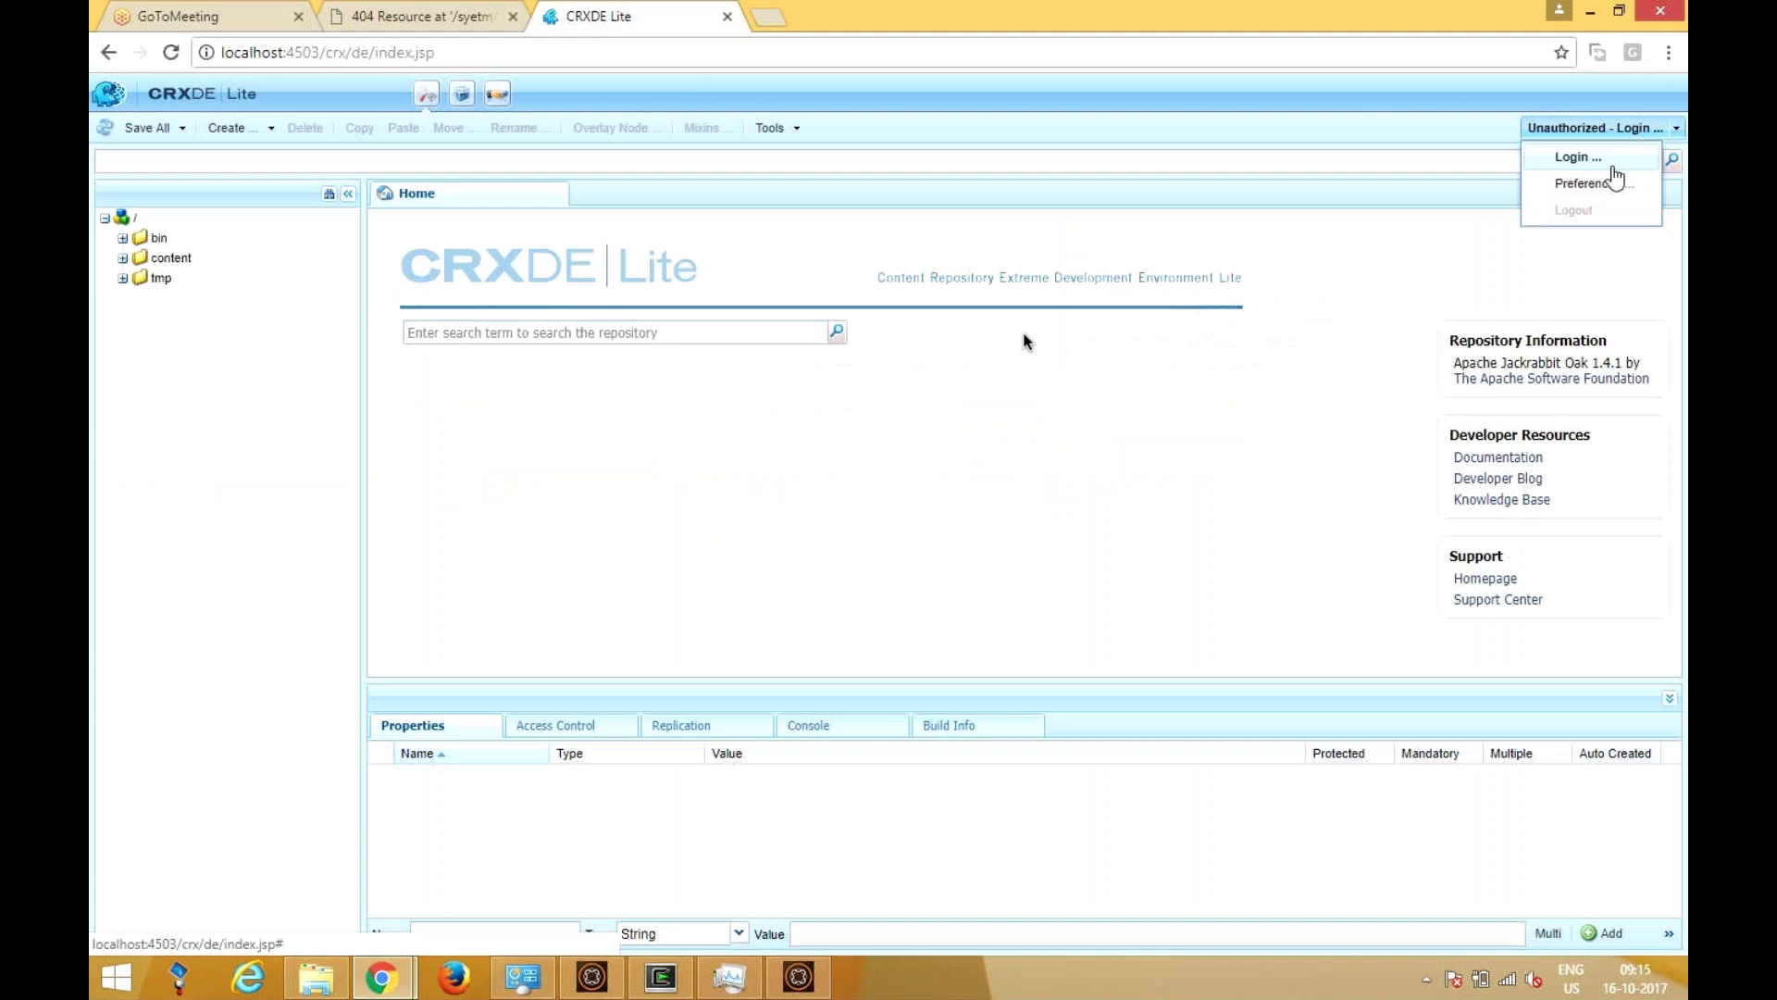
pyautogui.click(1612, 167)
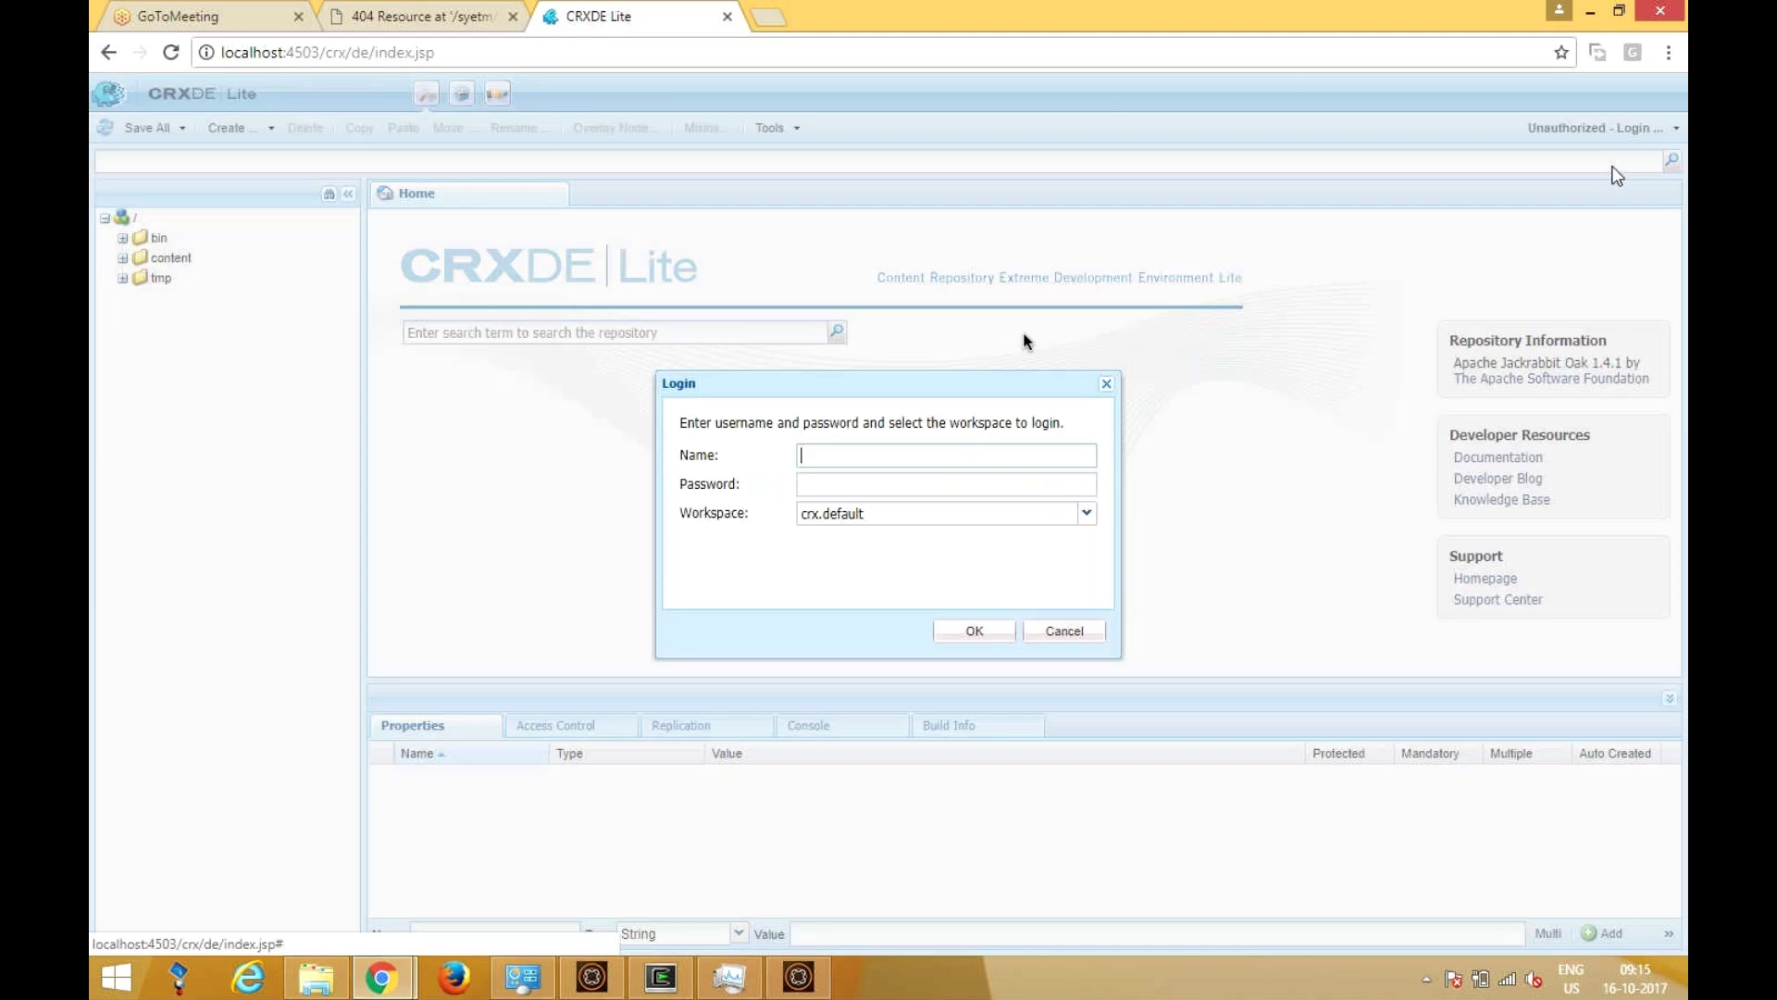
pyautogui.write('admin')
pyautogui.press('Tab')
pyautogui.write('admin')
pyautogui.press('Return')
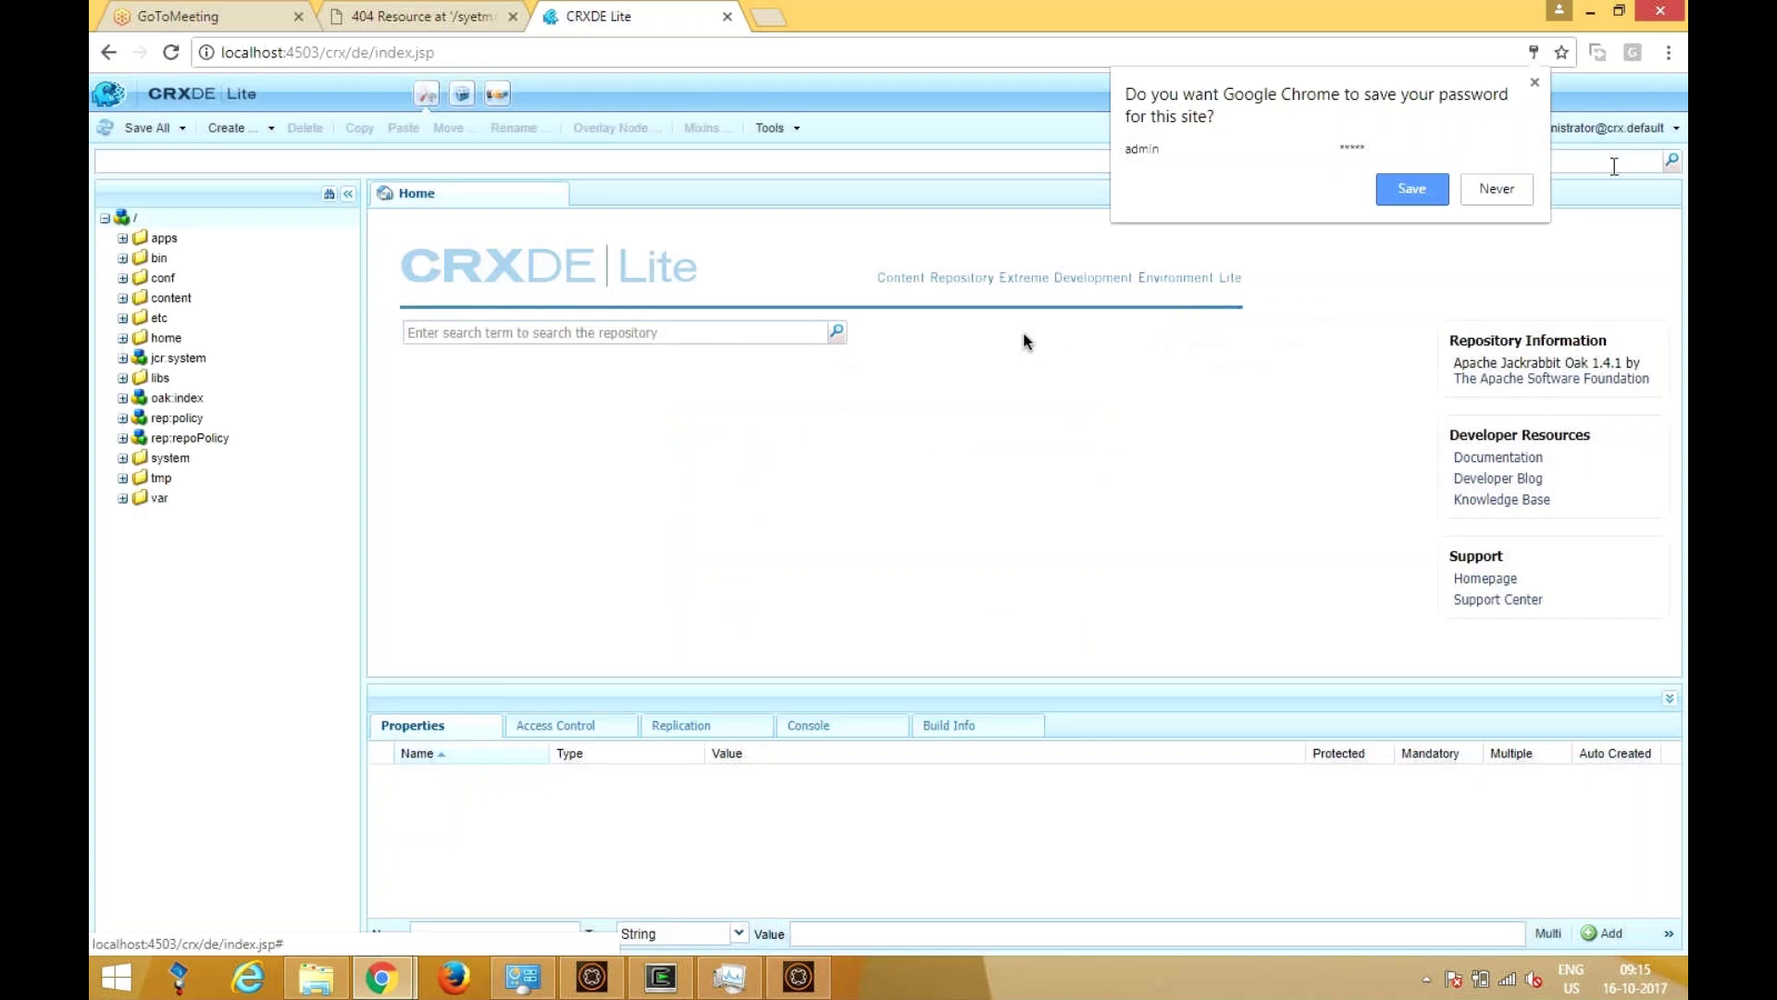
pyautogui.click(1527, 182)
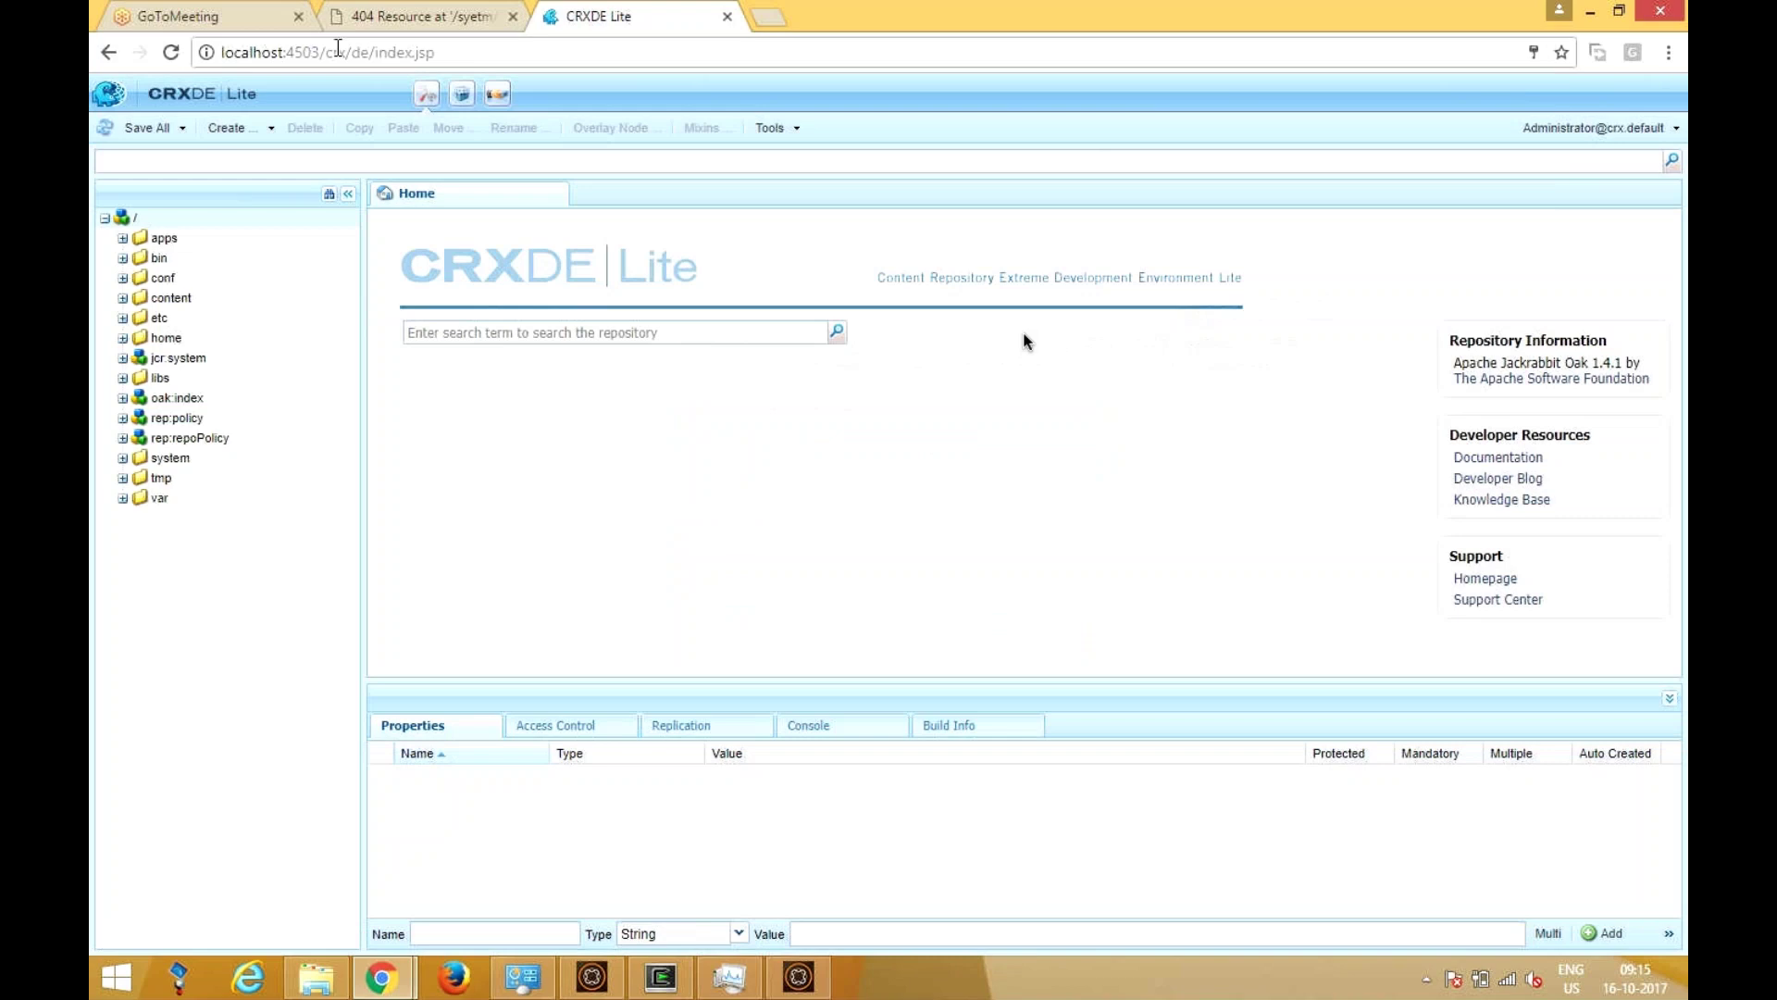
# - Correct the misspelled 4502 address to localhost:4502/system/console and load it
pyautogui.click(417, 22)
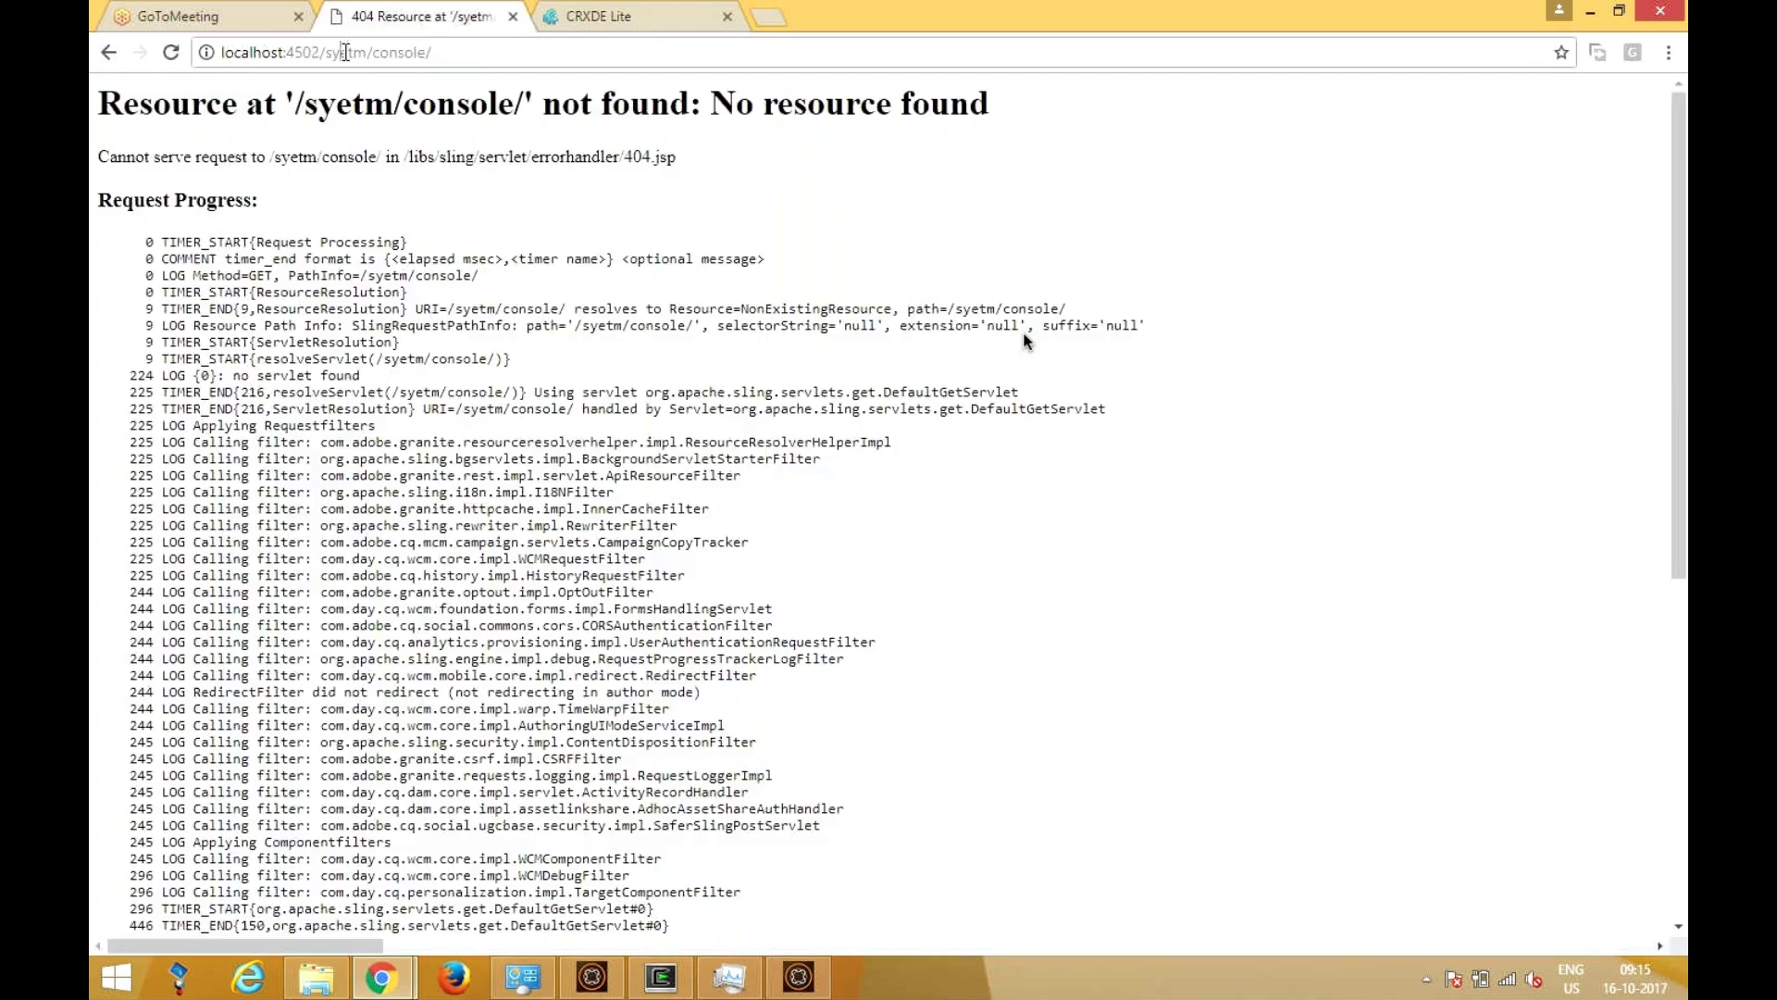
pyautogui.click(346, 52)
pyautogui.press('BackSpace')
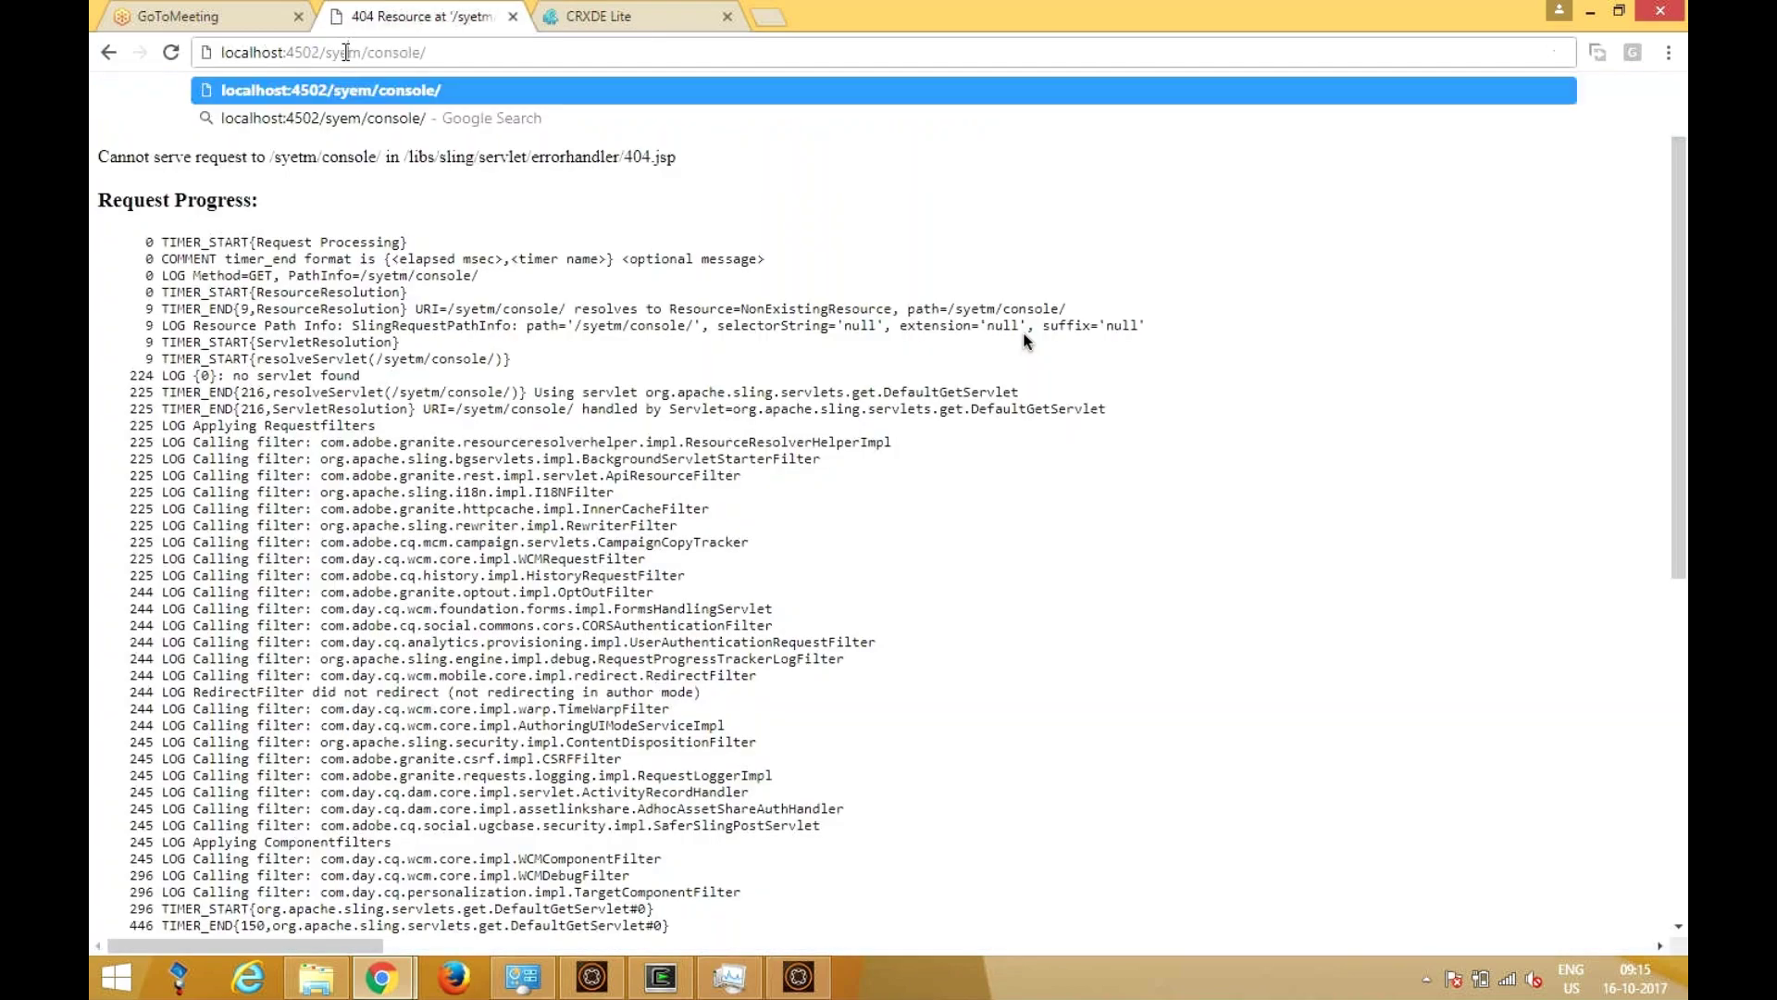
pyautogui.press('BackSpace')
pyautogui.press('BackSpace')
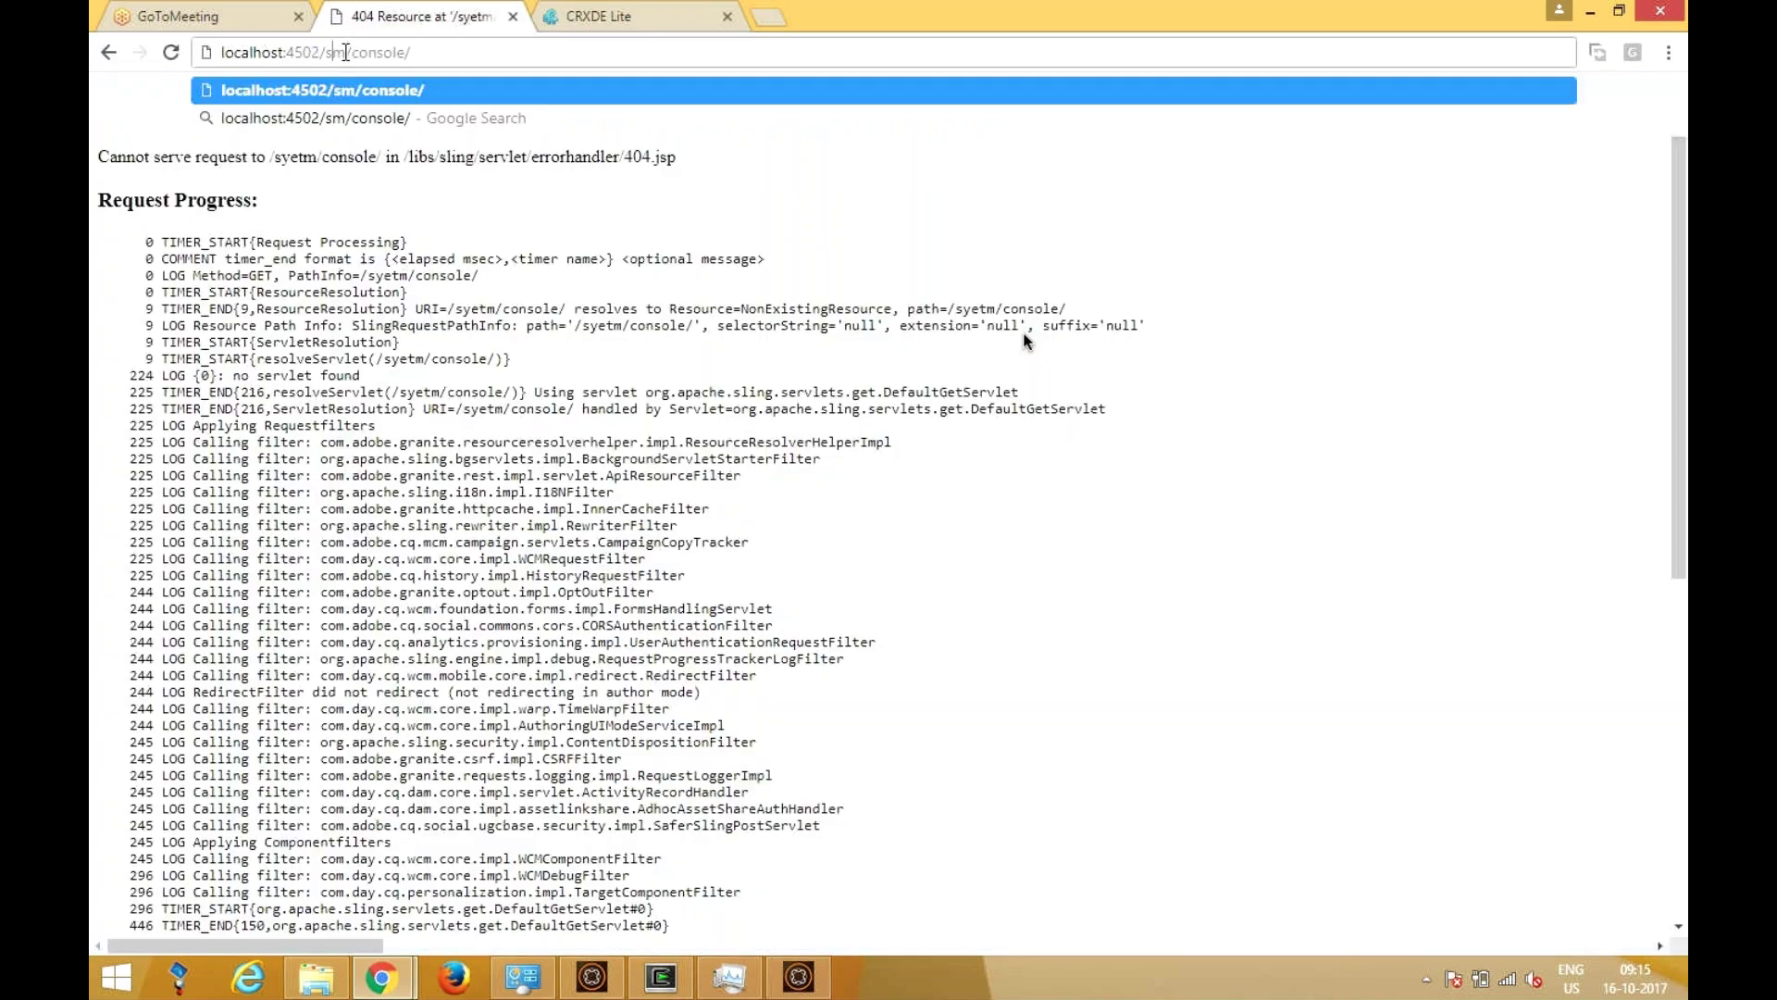
pyautogui.write('yste')
pyautogui.press('Return')
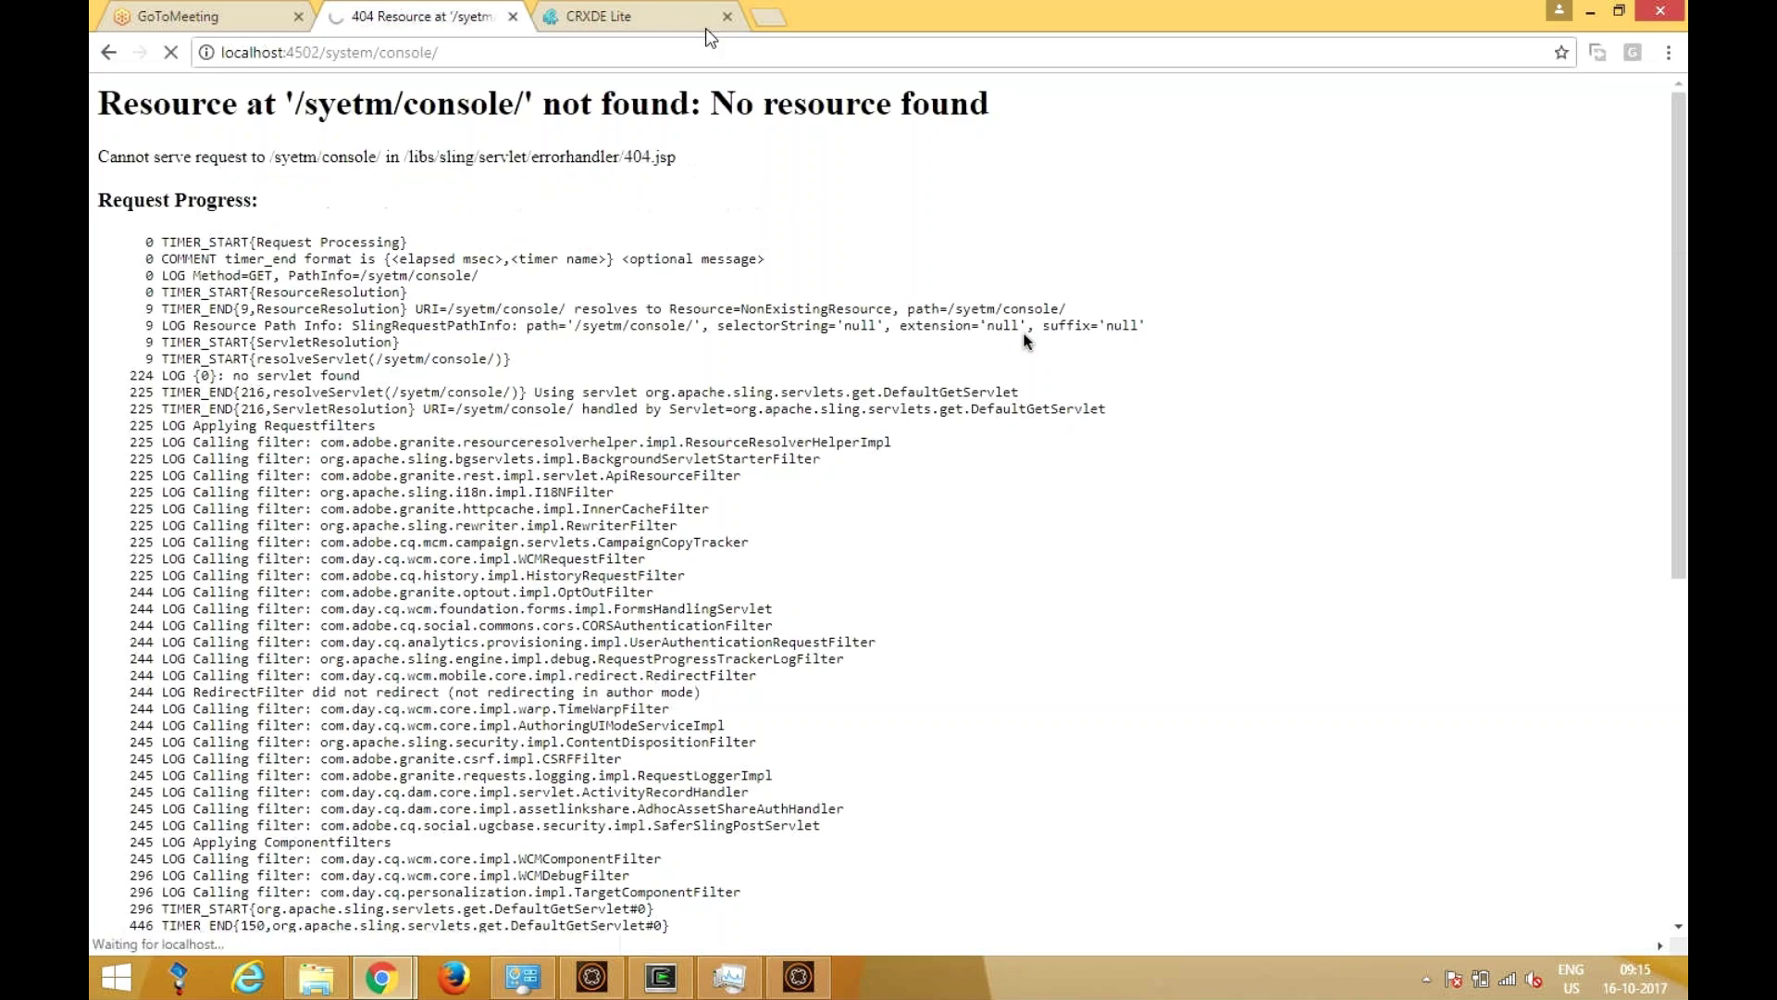
# - Replace the CRXDE path with system/console to open the 4503 system console
pyautogui.click(618, 13)
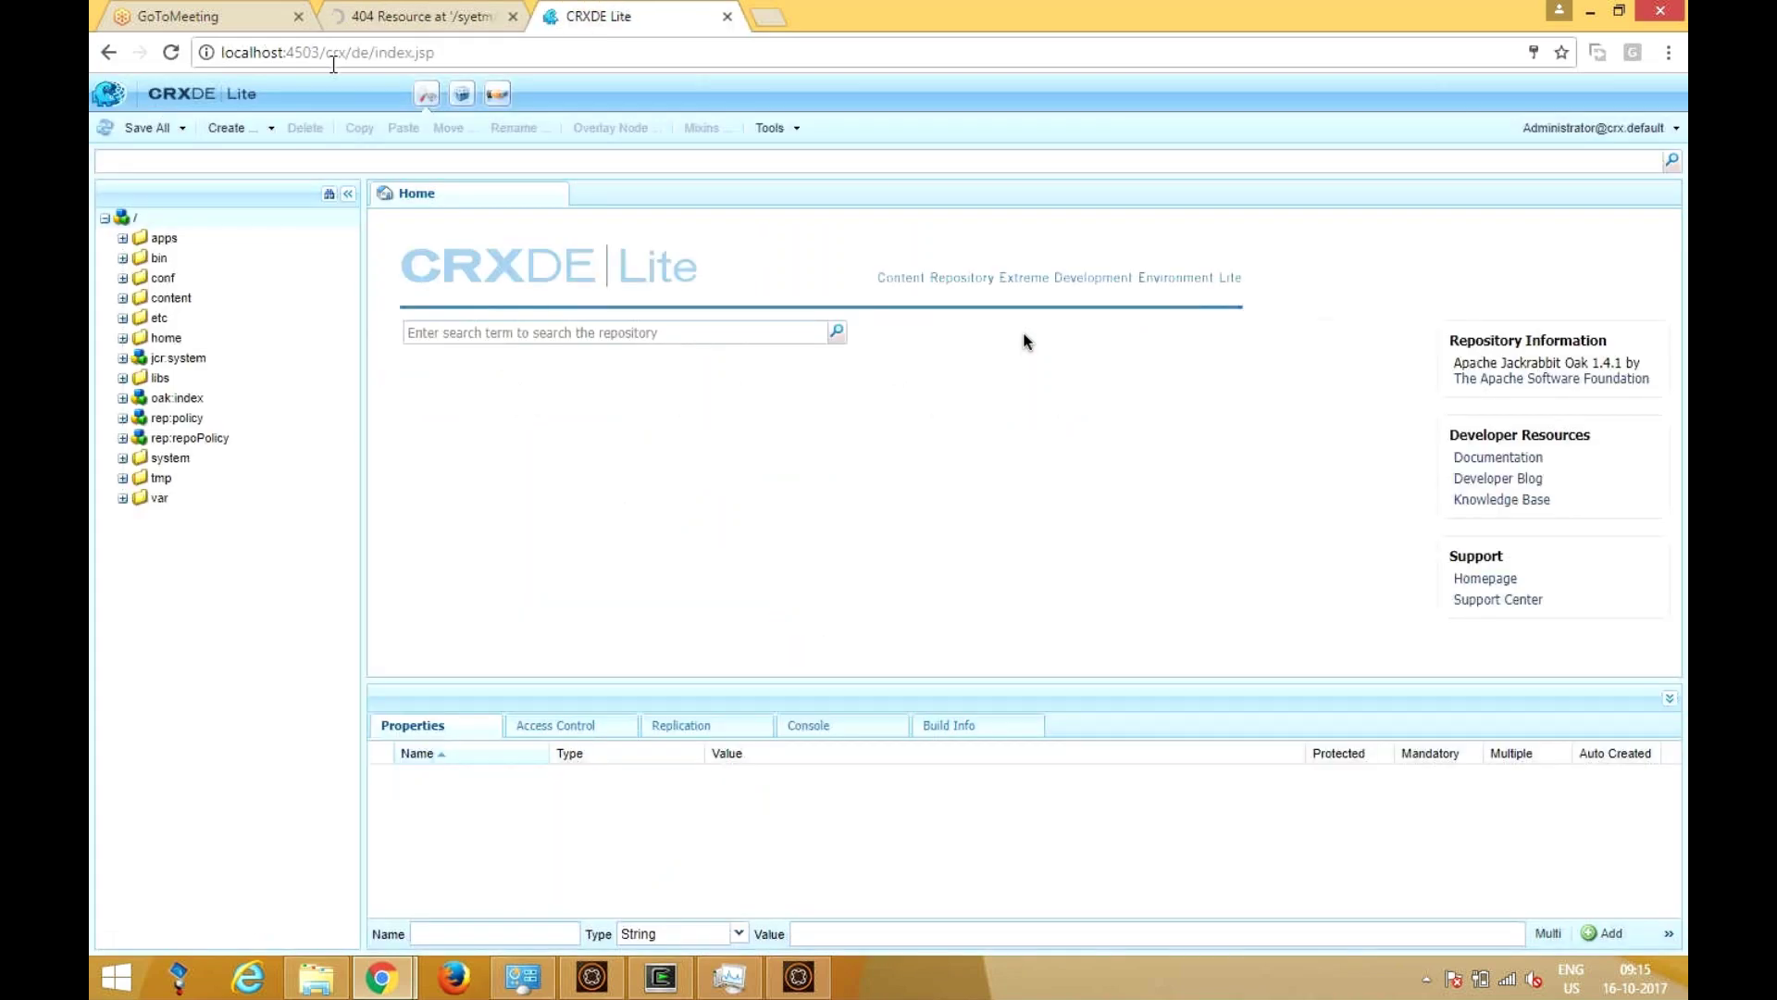
pyautogui.moveTo(329, 52); pyautogui.dragTo(860, 260)
pyautogui.write('syst')
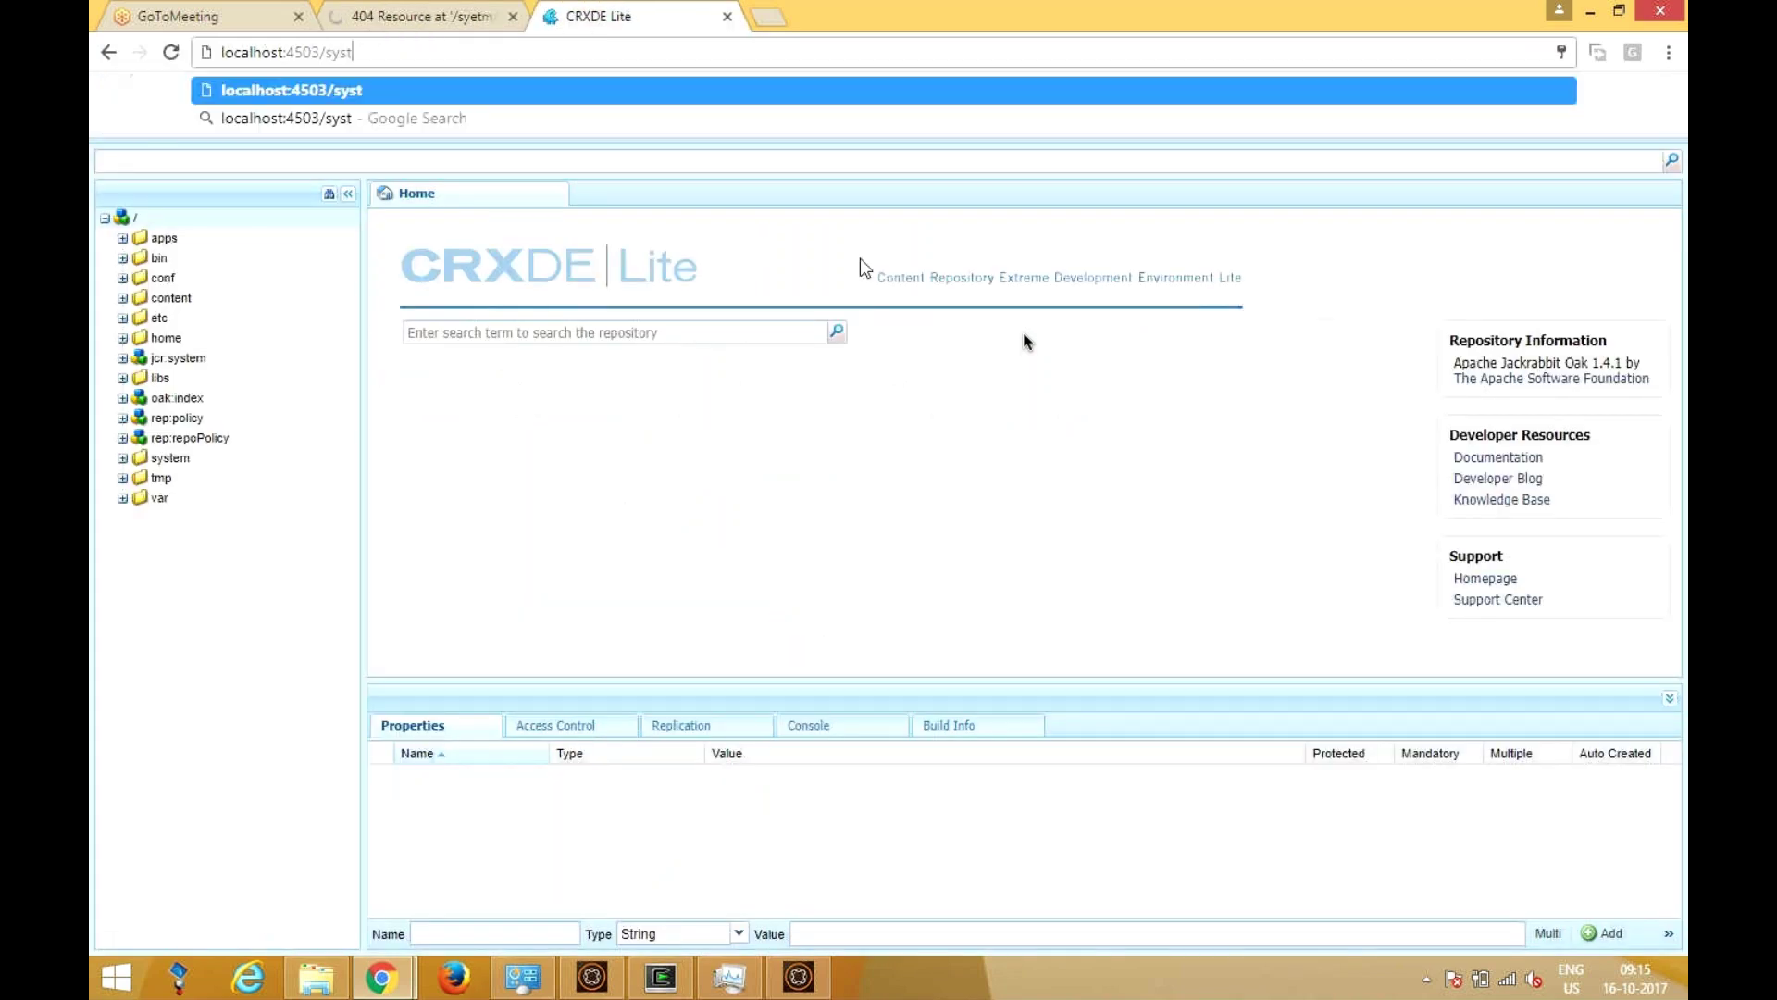
pyautogui.write('em/console')
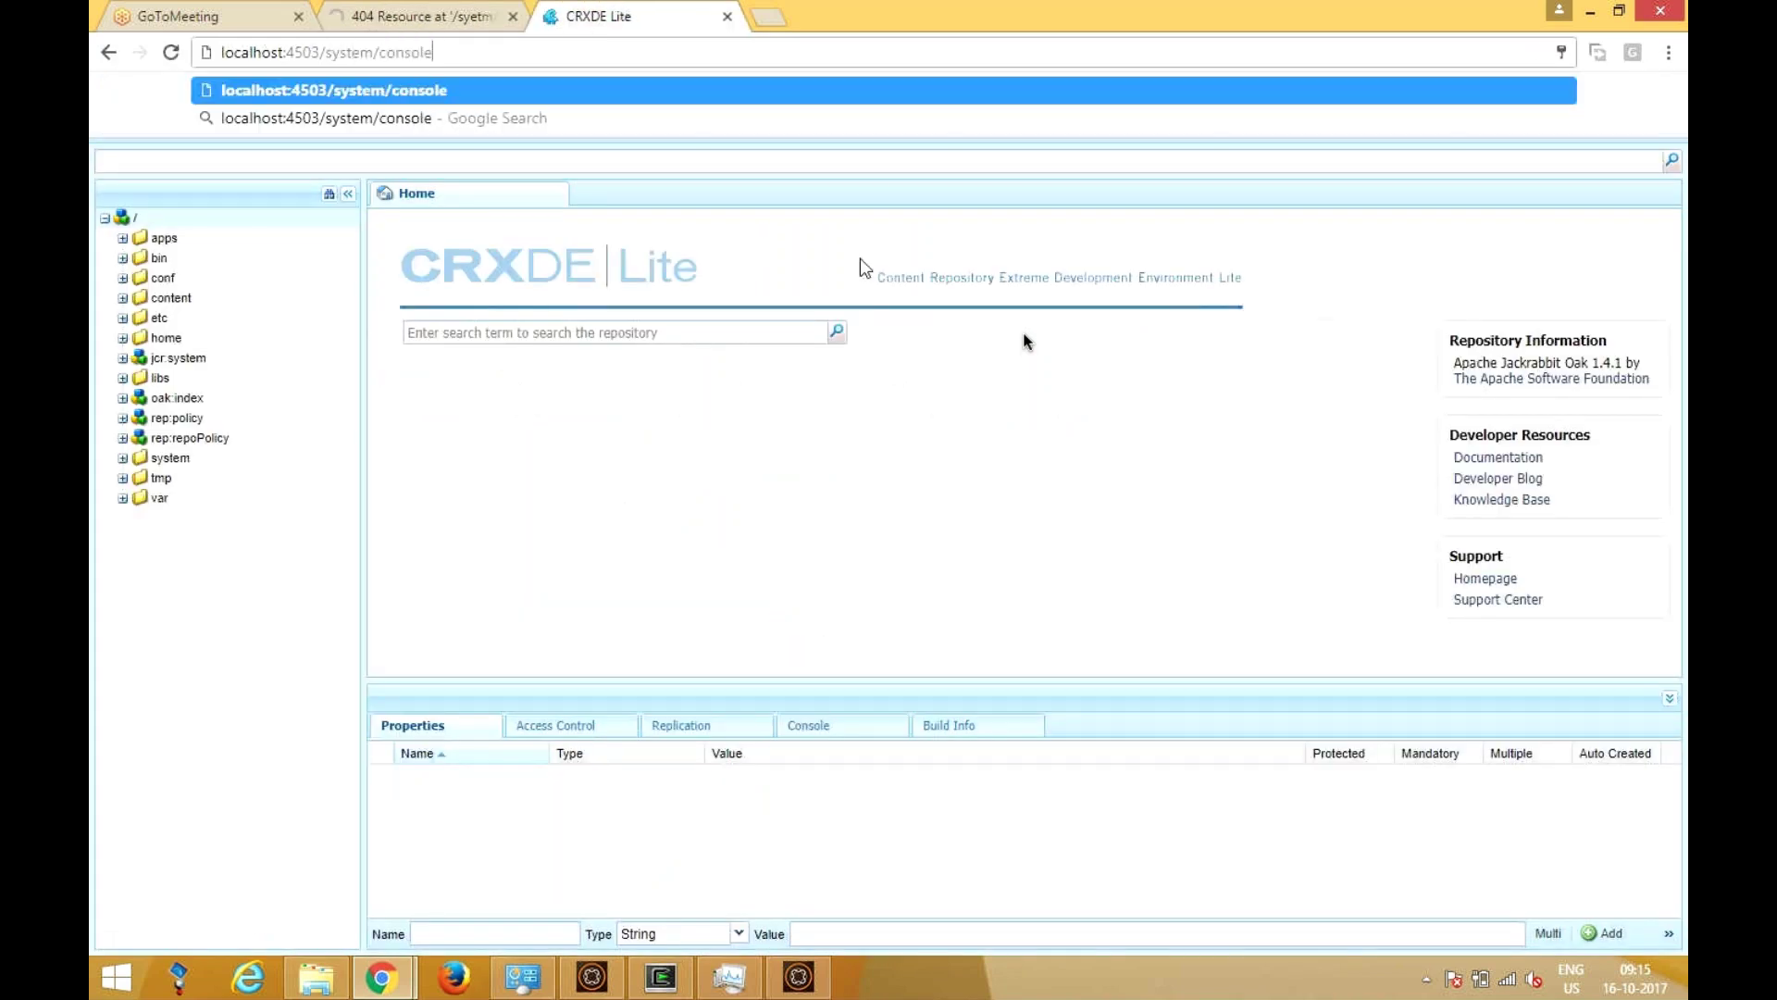
pyautogui.press('Return')
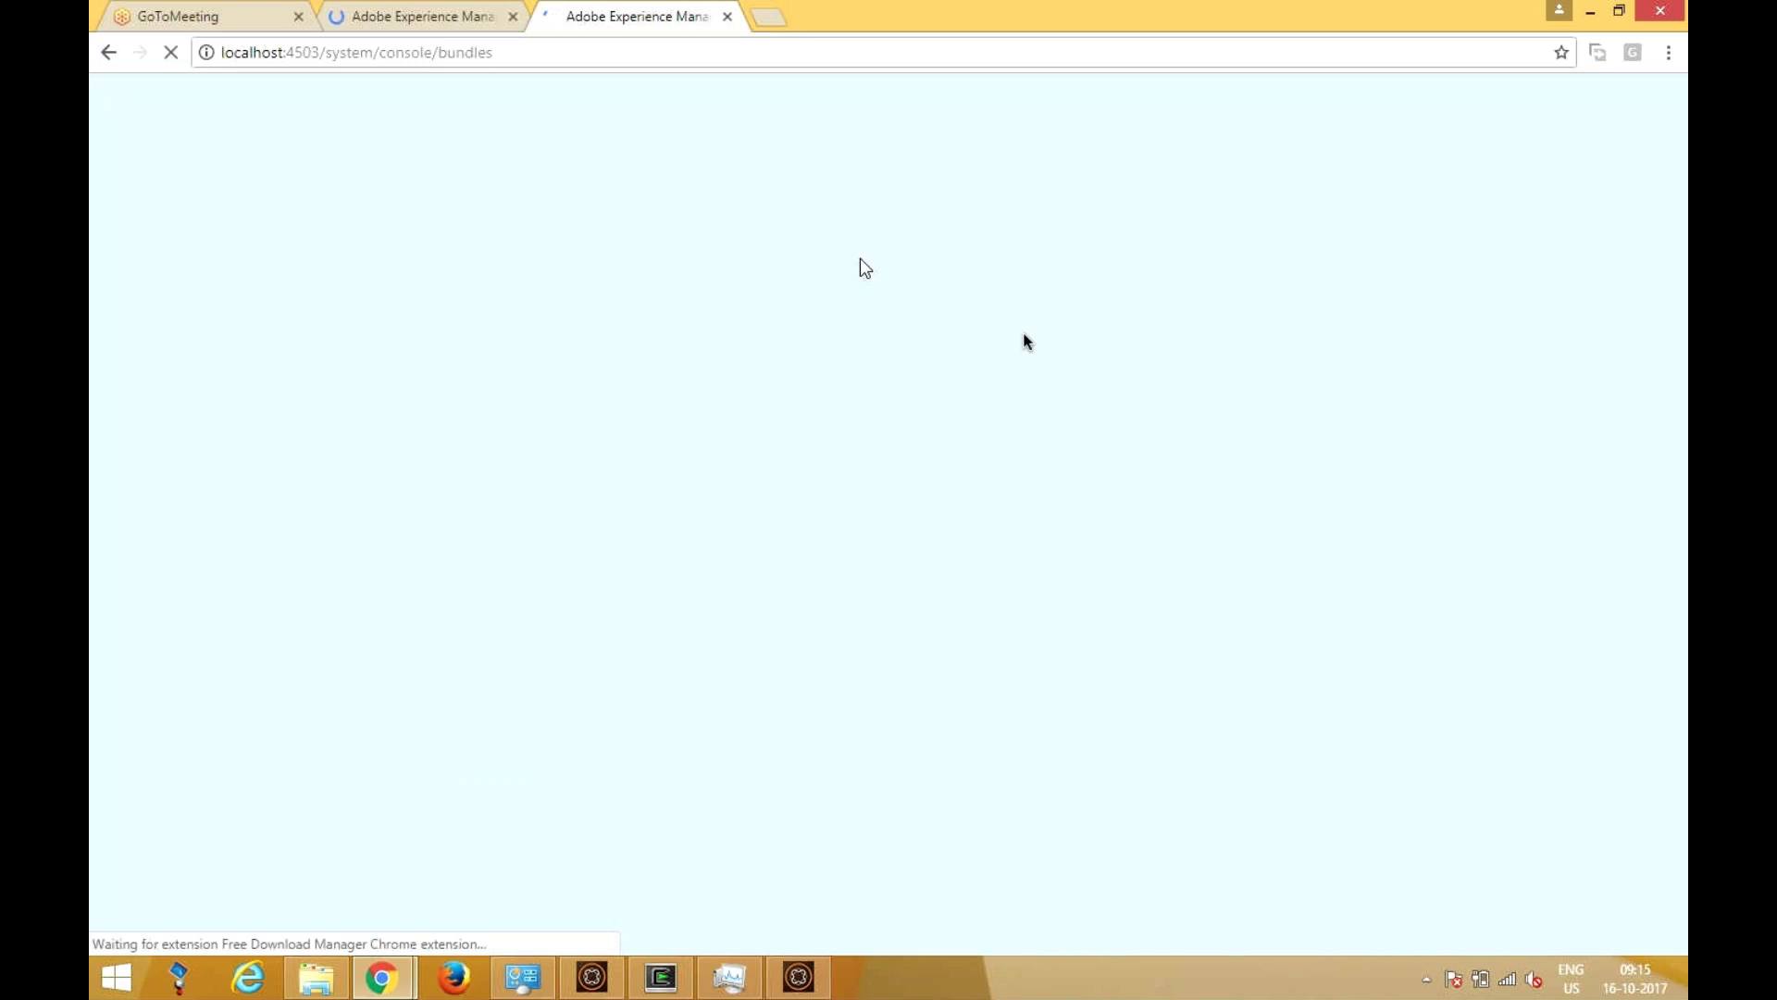
# - Compare 4502's 471 bundles against 4503's 470 bundles, then close the 4503 console tab
pyautogui.click(438, 14)
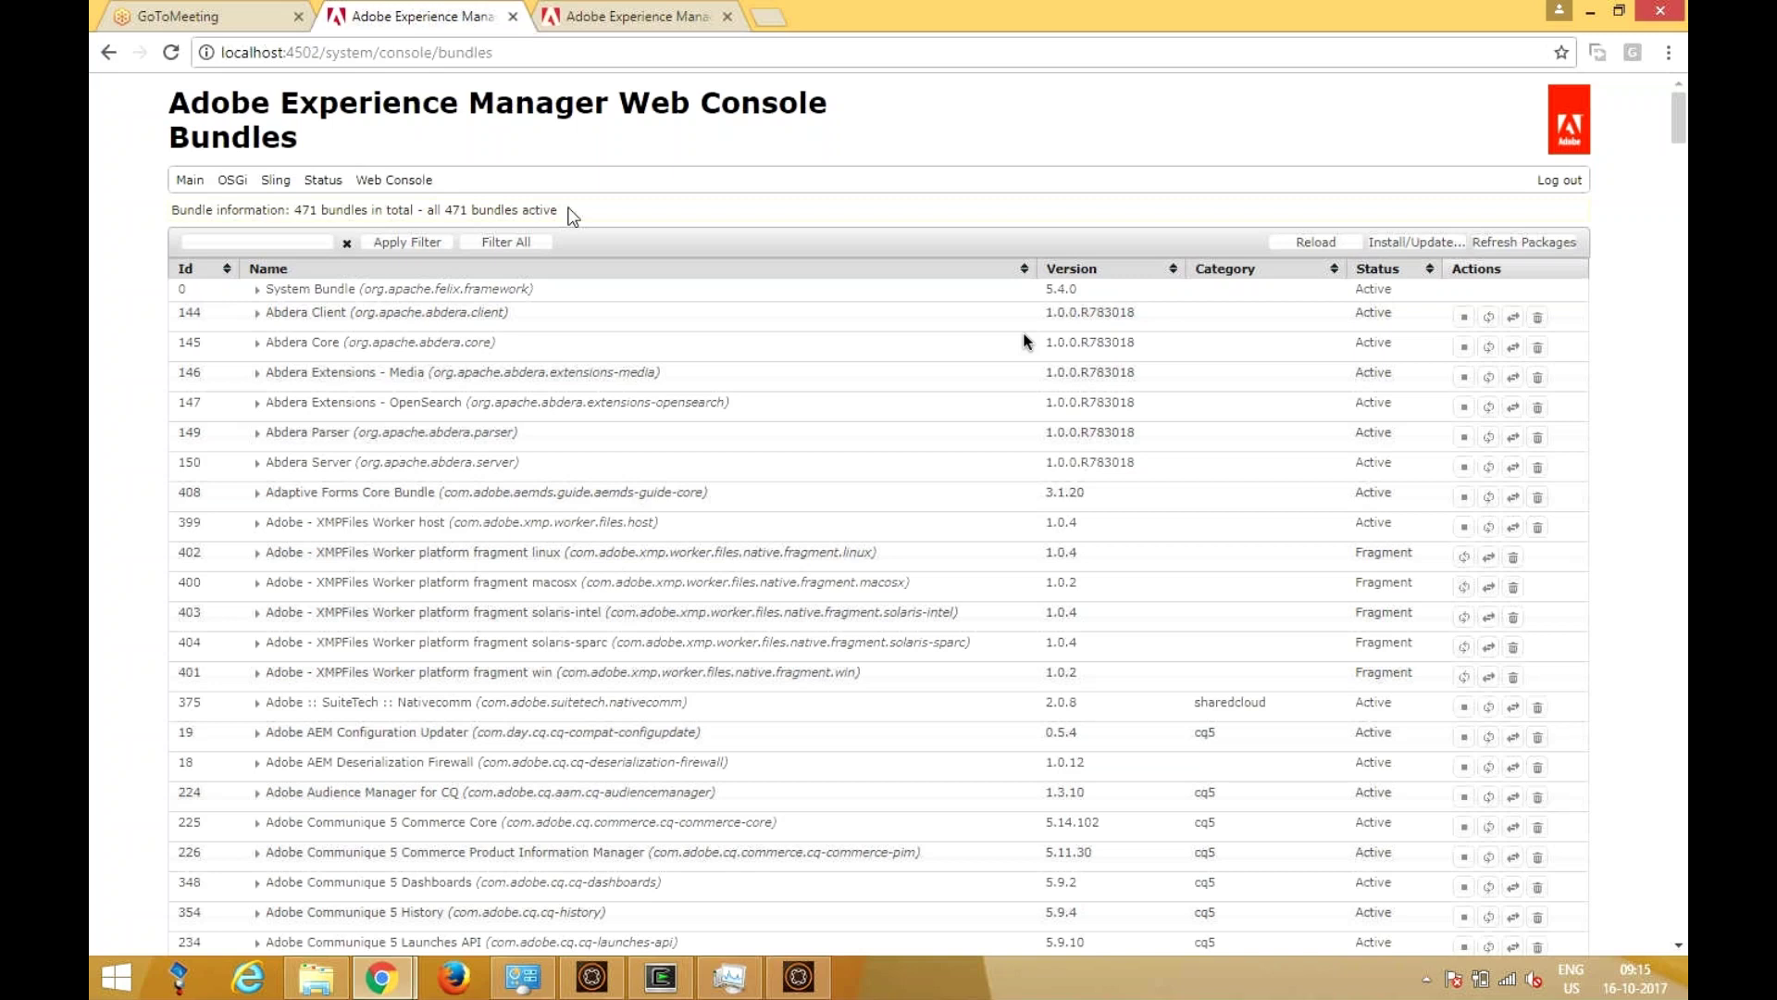
pyautogui.click(631, 18)
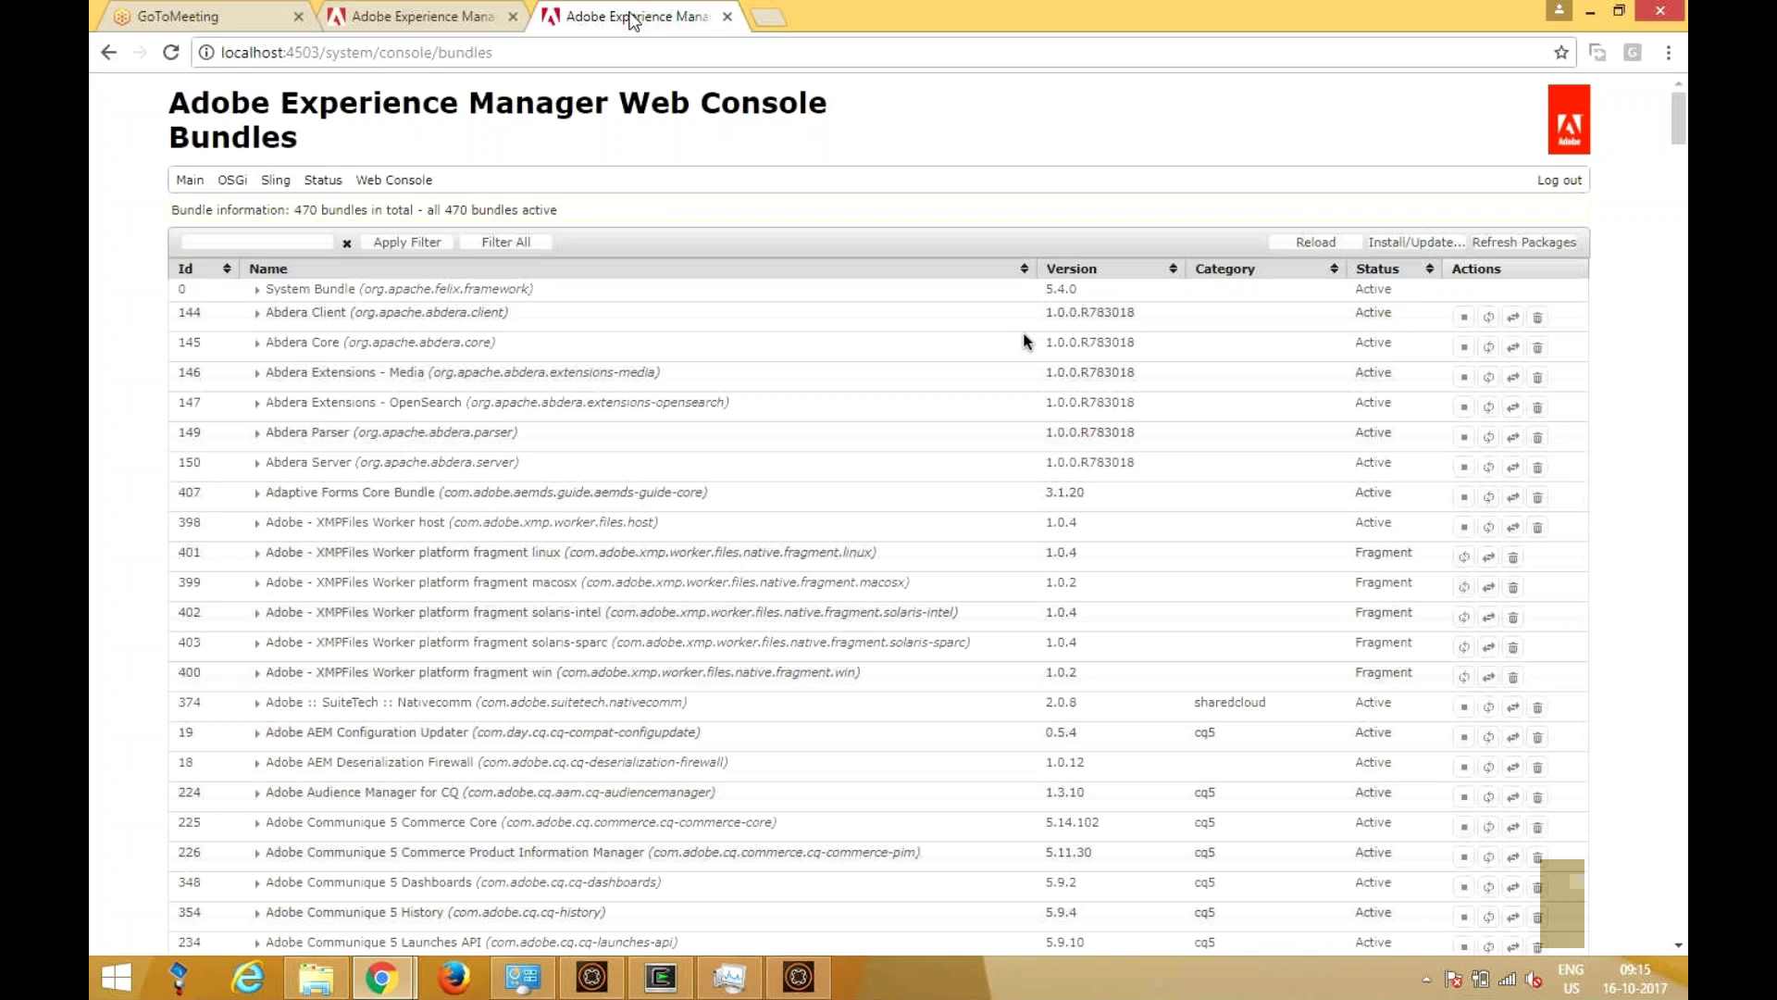
pyautogui.click(492, 19)
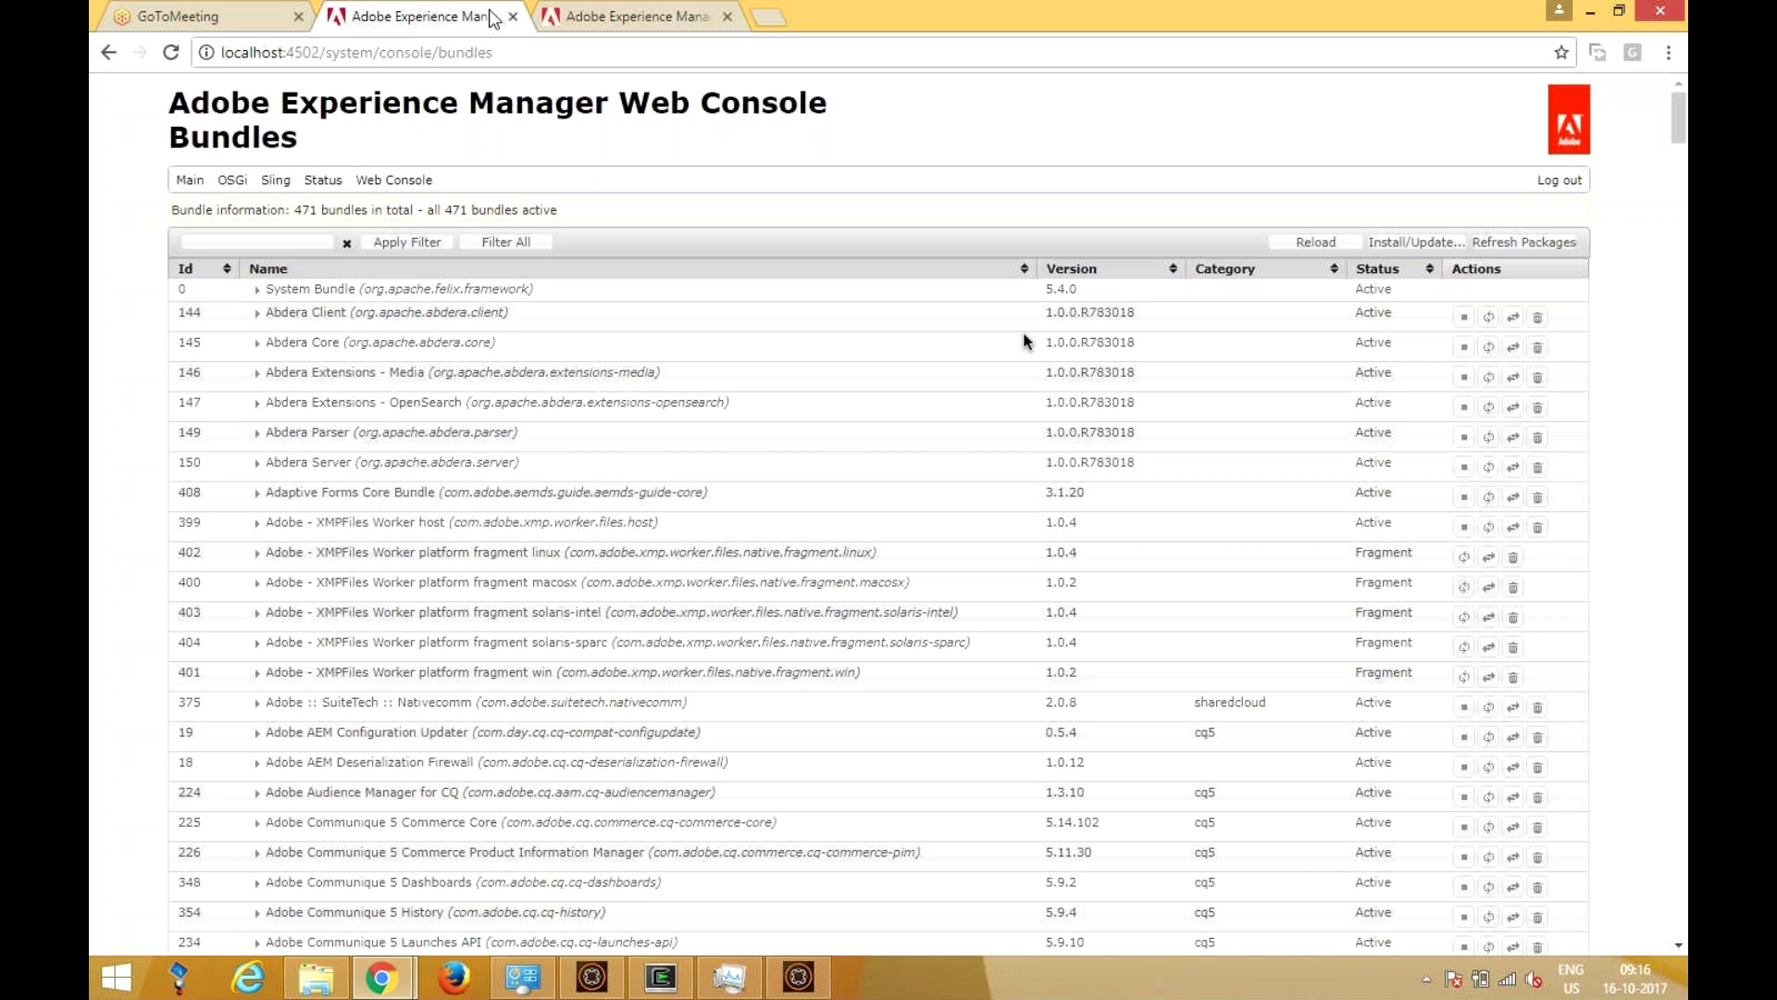
pyautogui.click(581, 21)
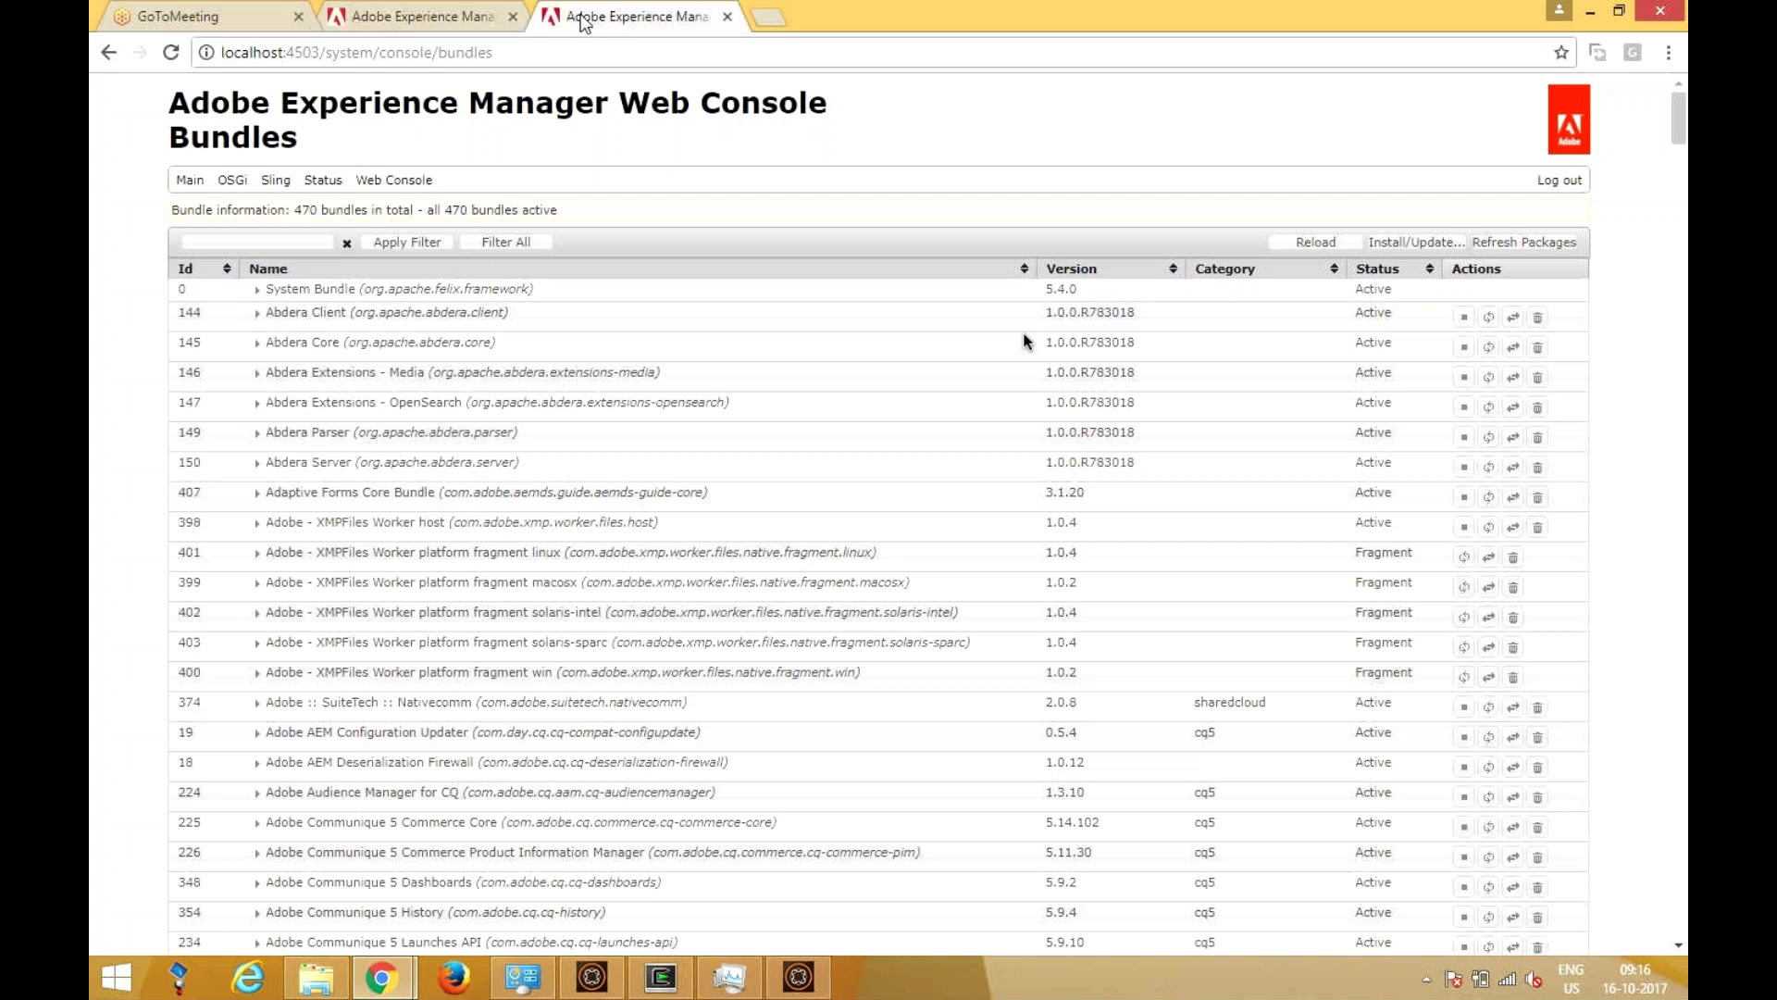
pyautogui.click(728, 17)
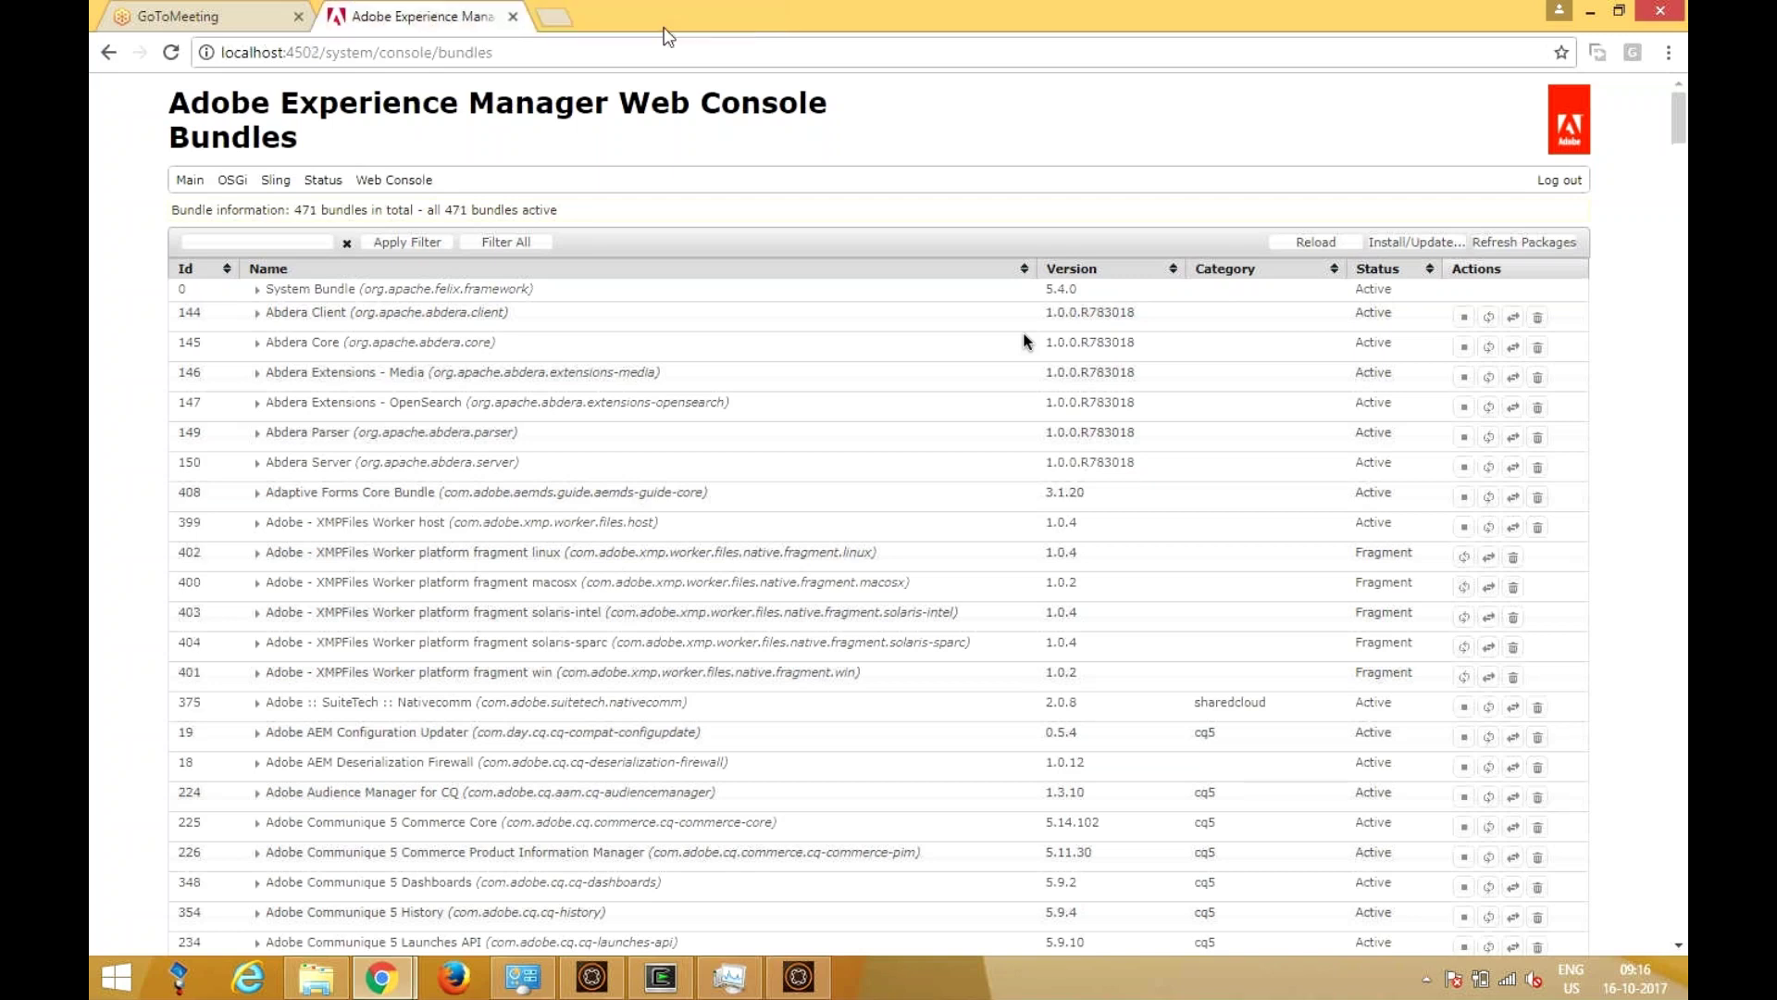
# - Close the 4502 console tab, bring up the GoToMeeting window, and dismiss the sharing notice
pyautogui.click(513, 18)
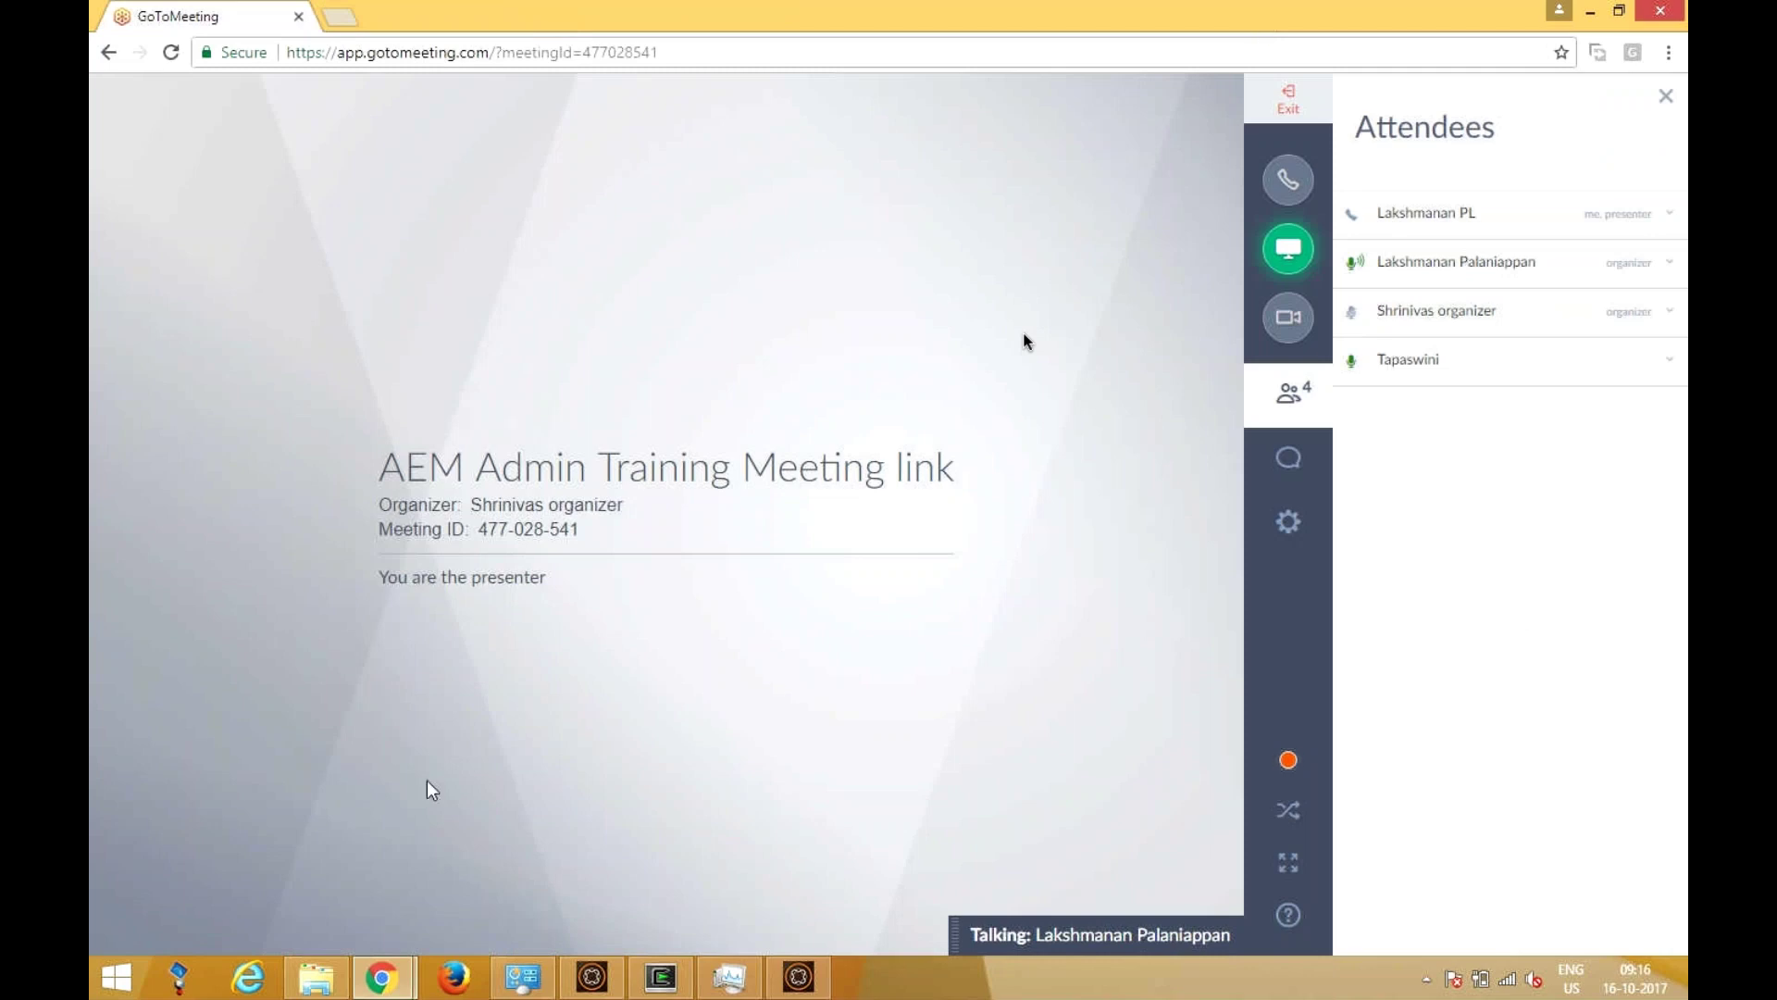
pyautogui.click(381, 976)
pyautogui.click(325, 877)
pyautogui.click(1203, 926)
# - Activate the GoToMeeting browser window and open a new blank tab
pyautogui.moveTo(379, 977)
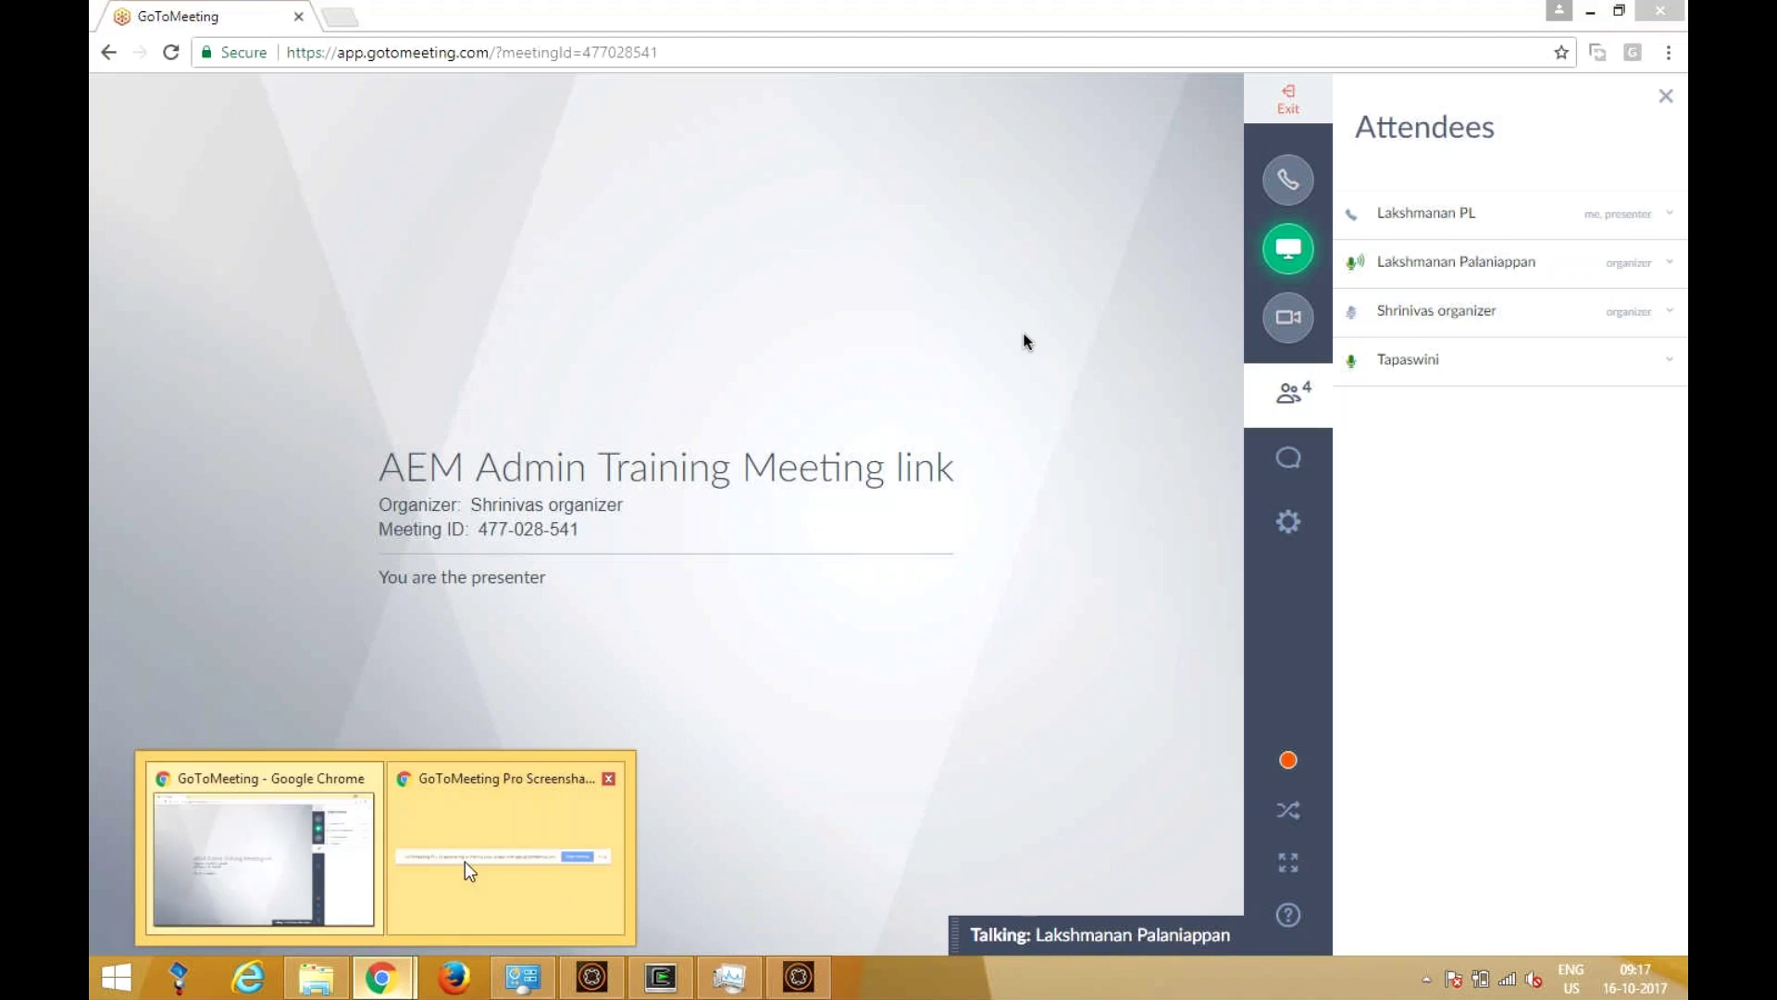
pyautogui.click(237, 835)
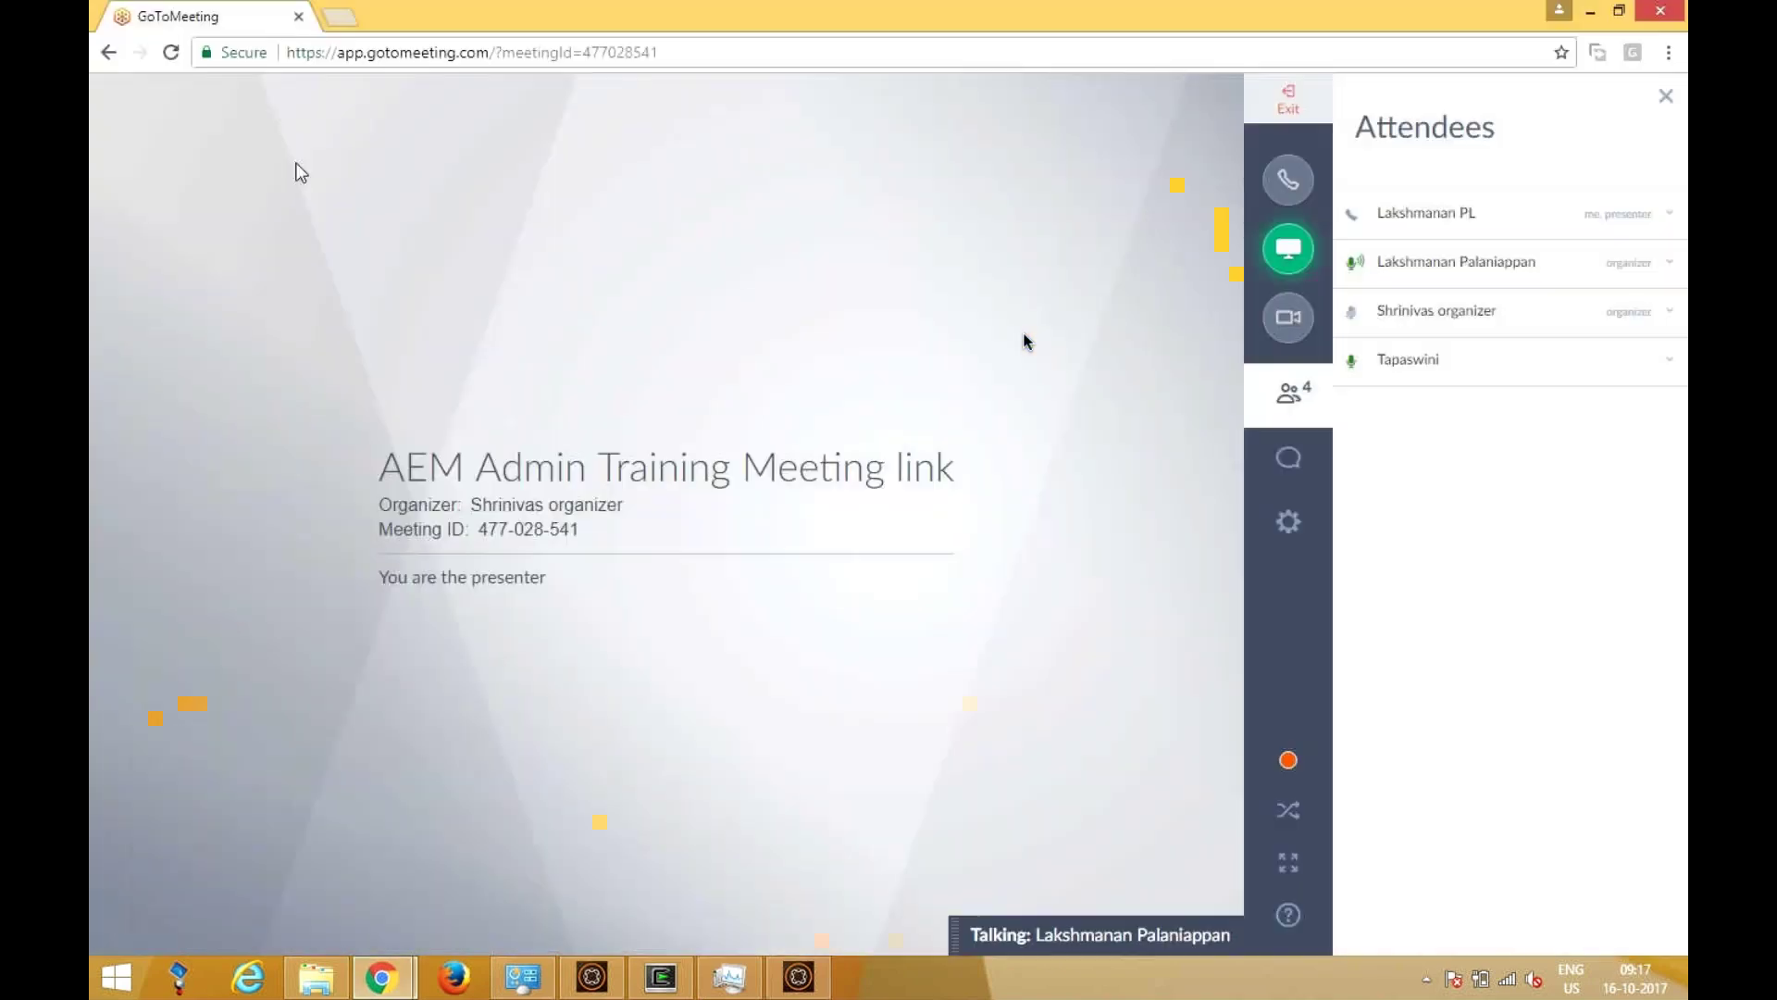
pyautogui.click(339, 16)
# - Load the localhost:4502 author instance, then go to localhost:4502/siteadmin
pyautogui.write('localhost')
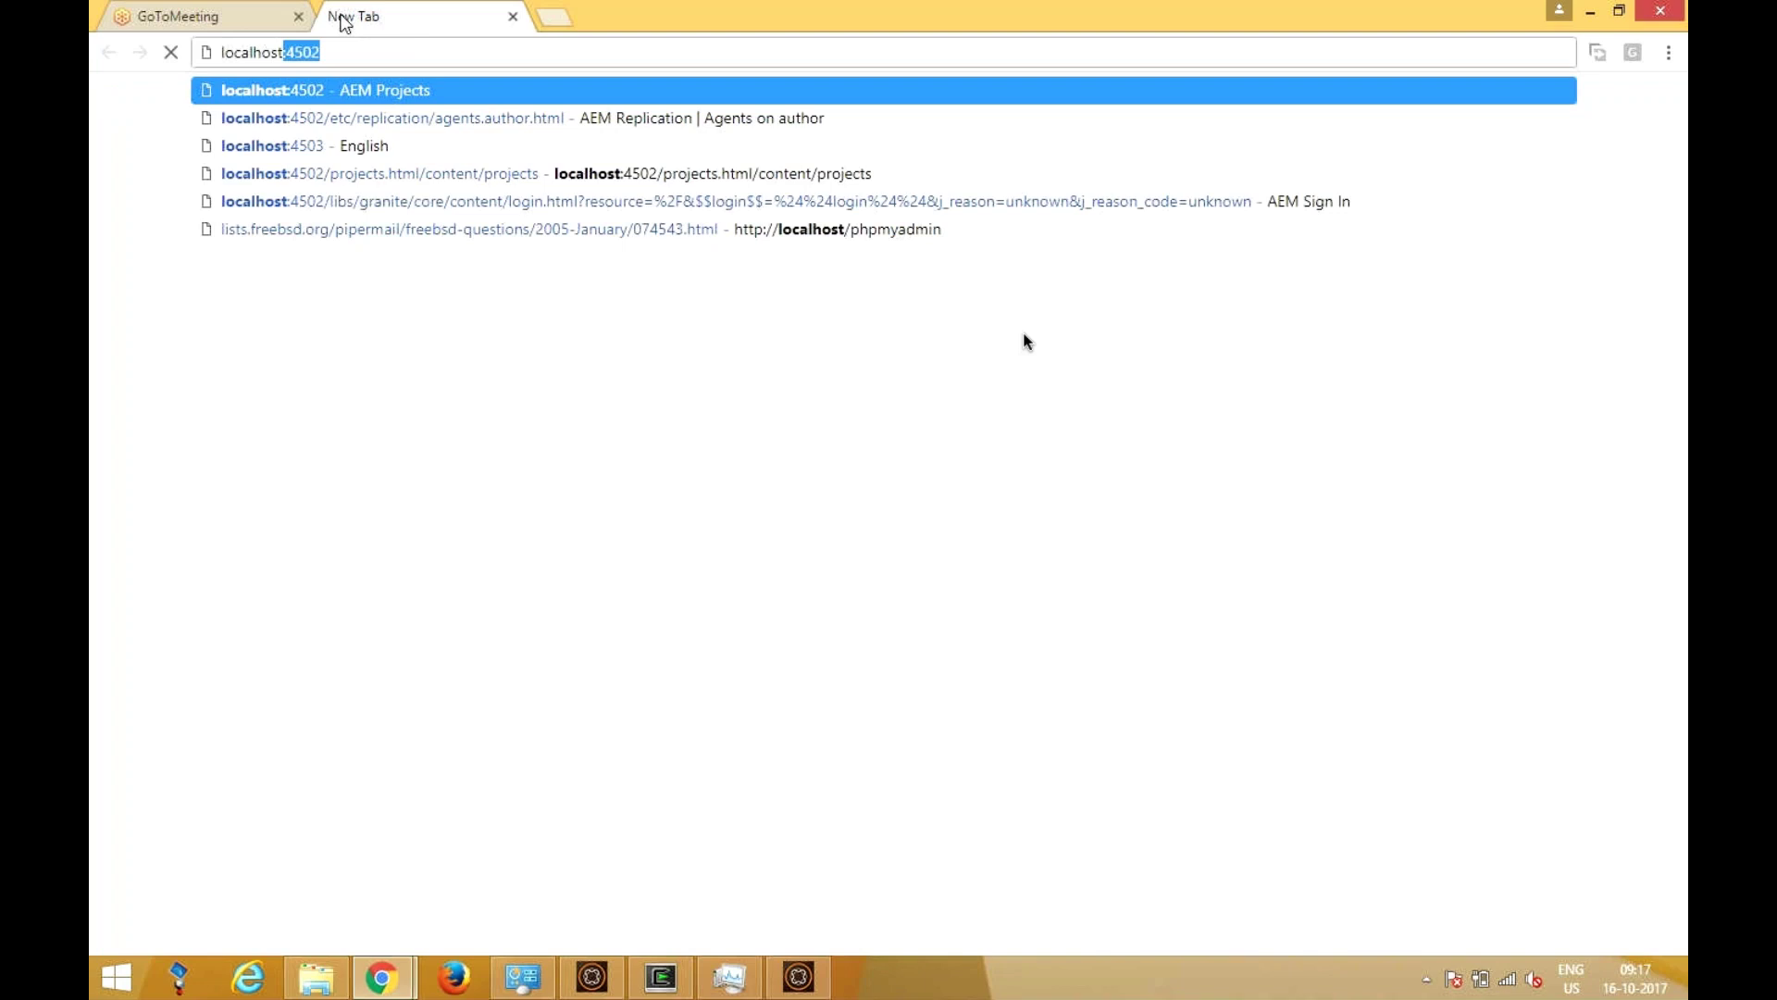
pyautogui.press('Return')
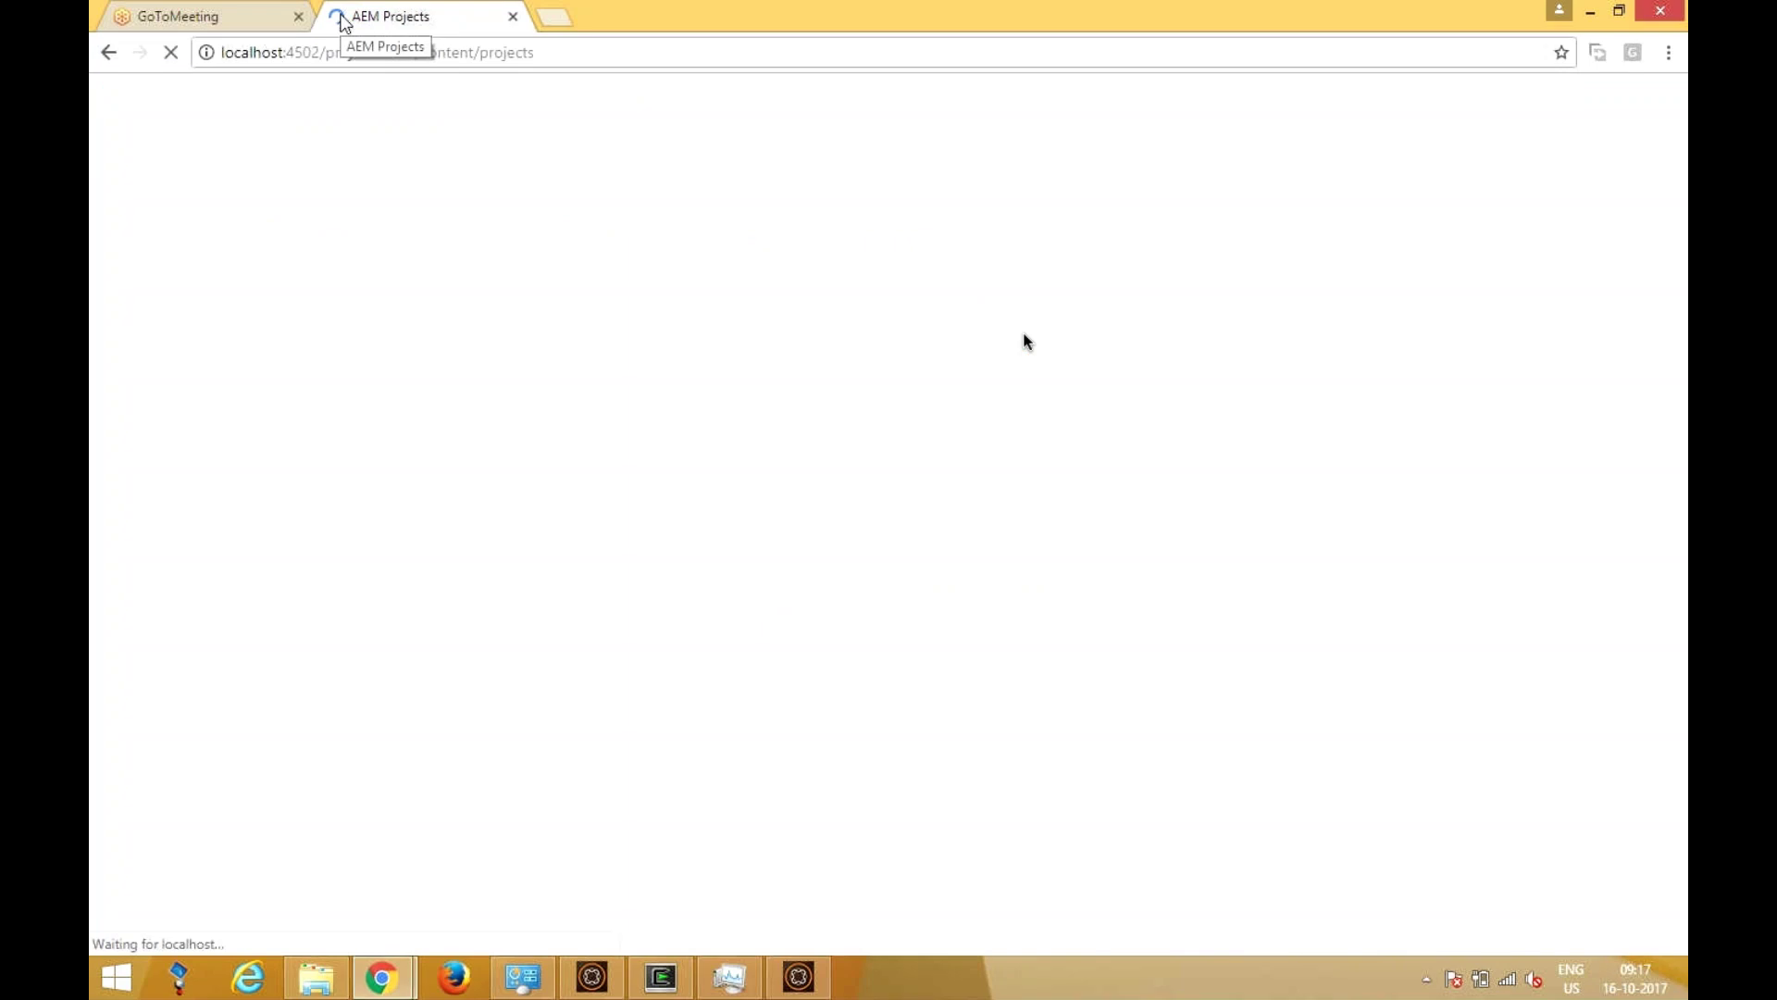
pyautogui.hotkey('ctrl', 'l')
pyautogui.write('localhost:4502/siteadmin')
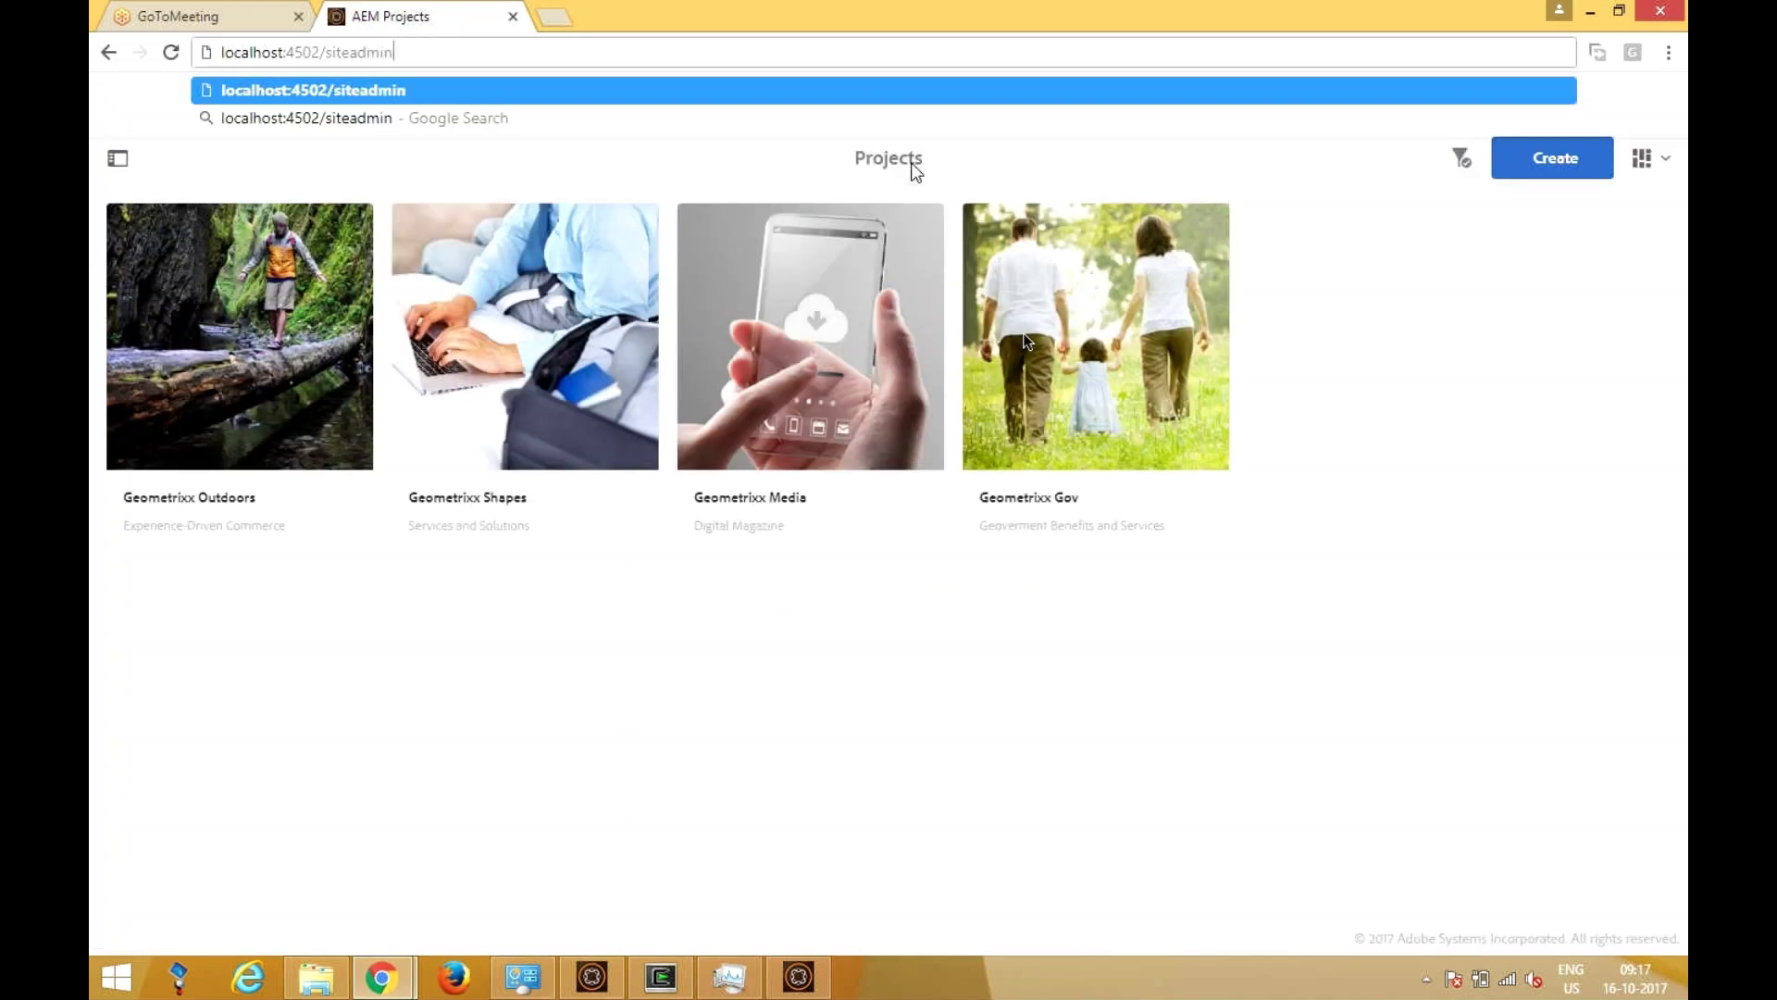
pyautogui.press('Return')
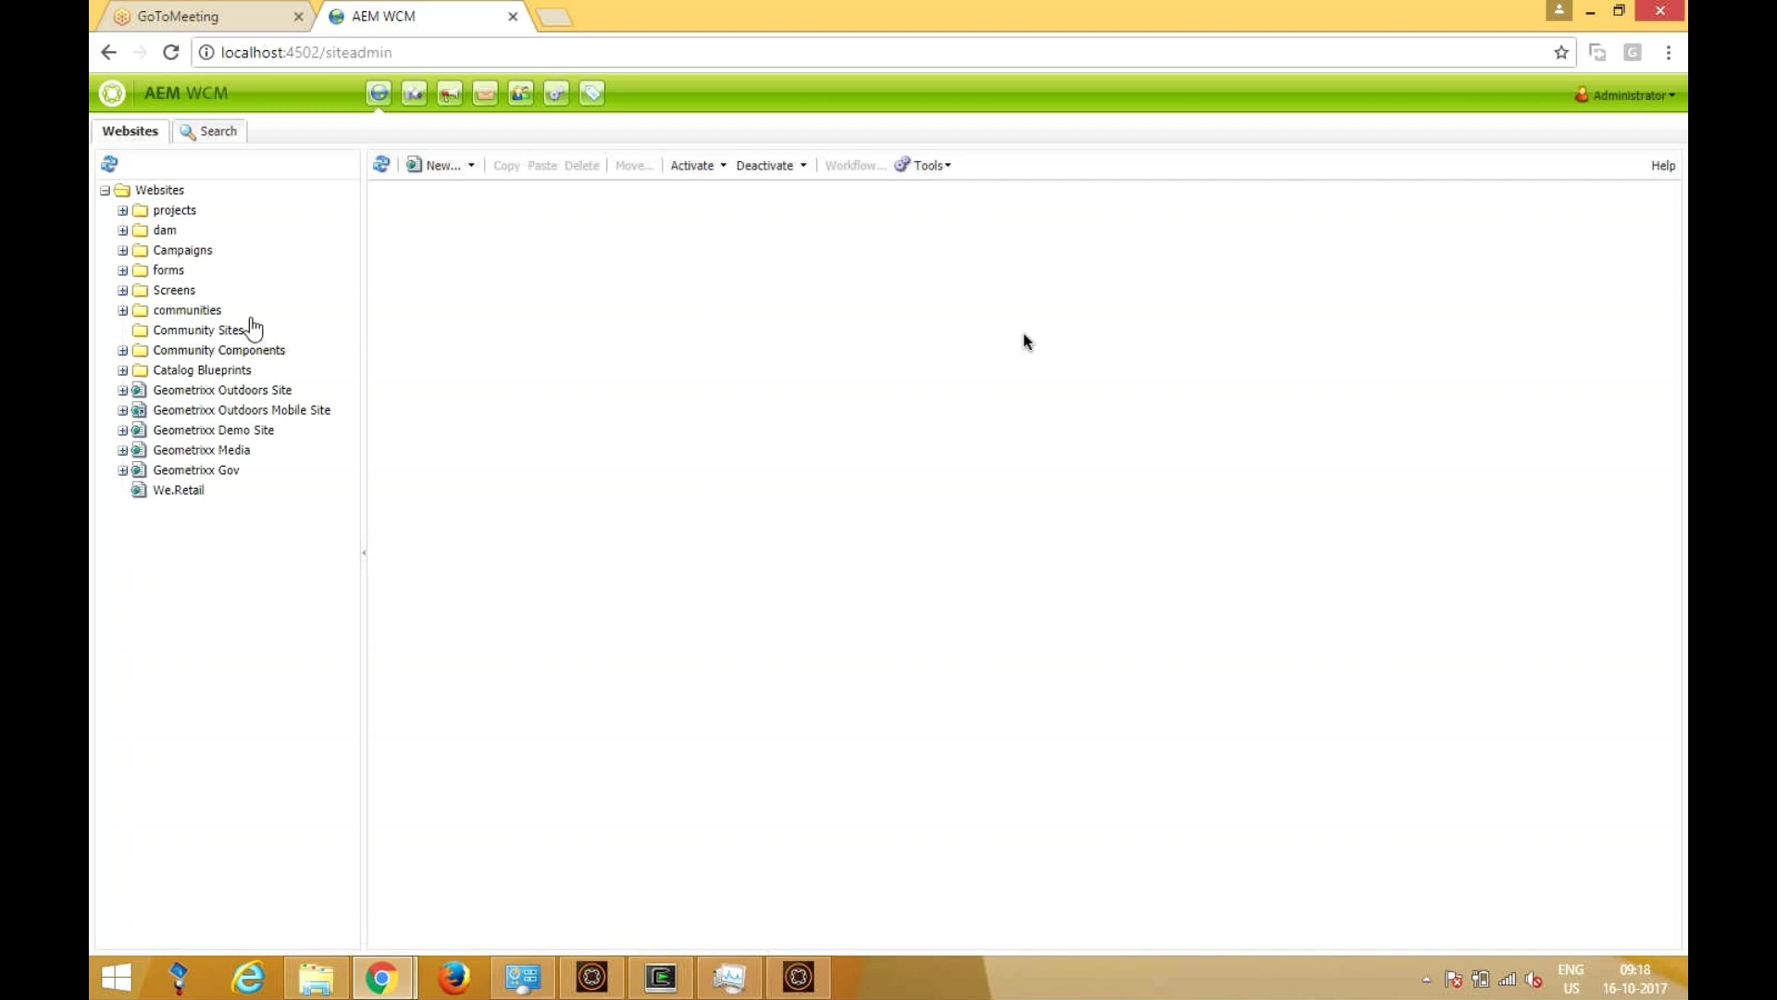
# - Expand Geometrixx Outdoors Site > English > Men's > Coats and open the Edmonton Winter page
pyautogui.click(200, 391)
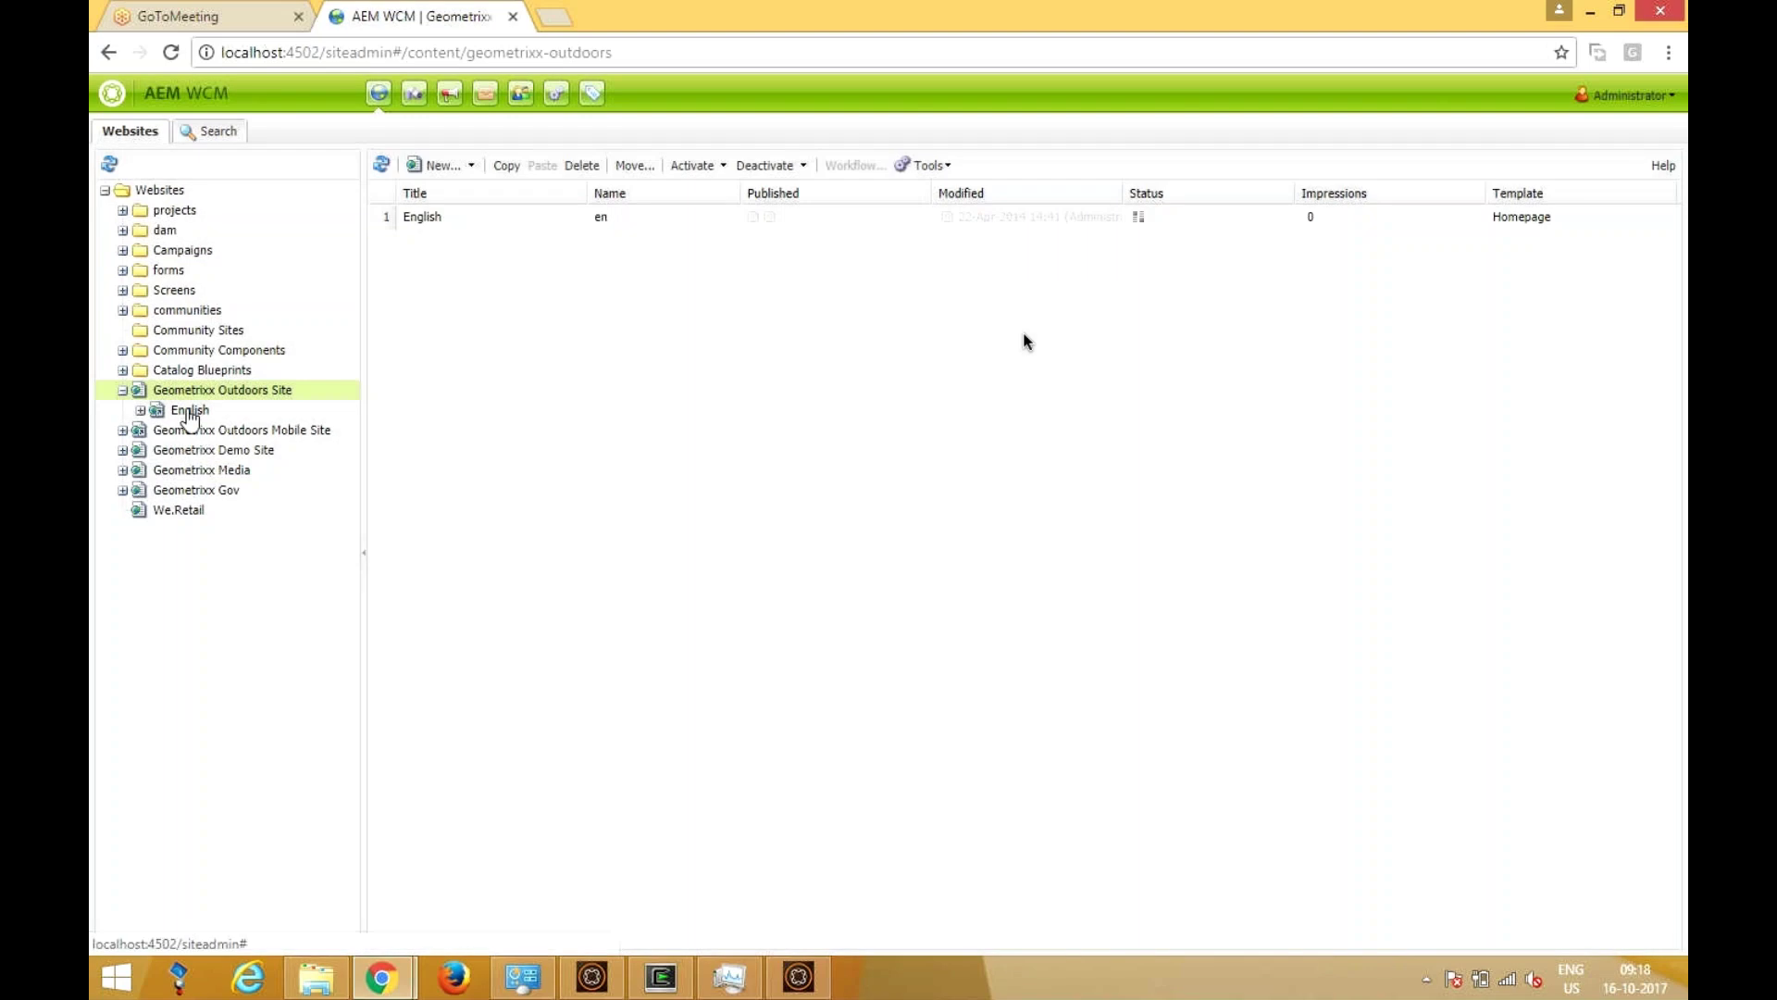
pyautogui.click(189, 410)
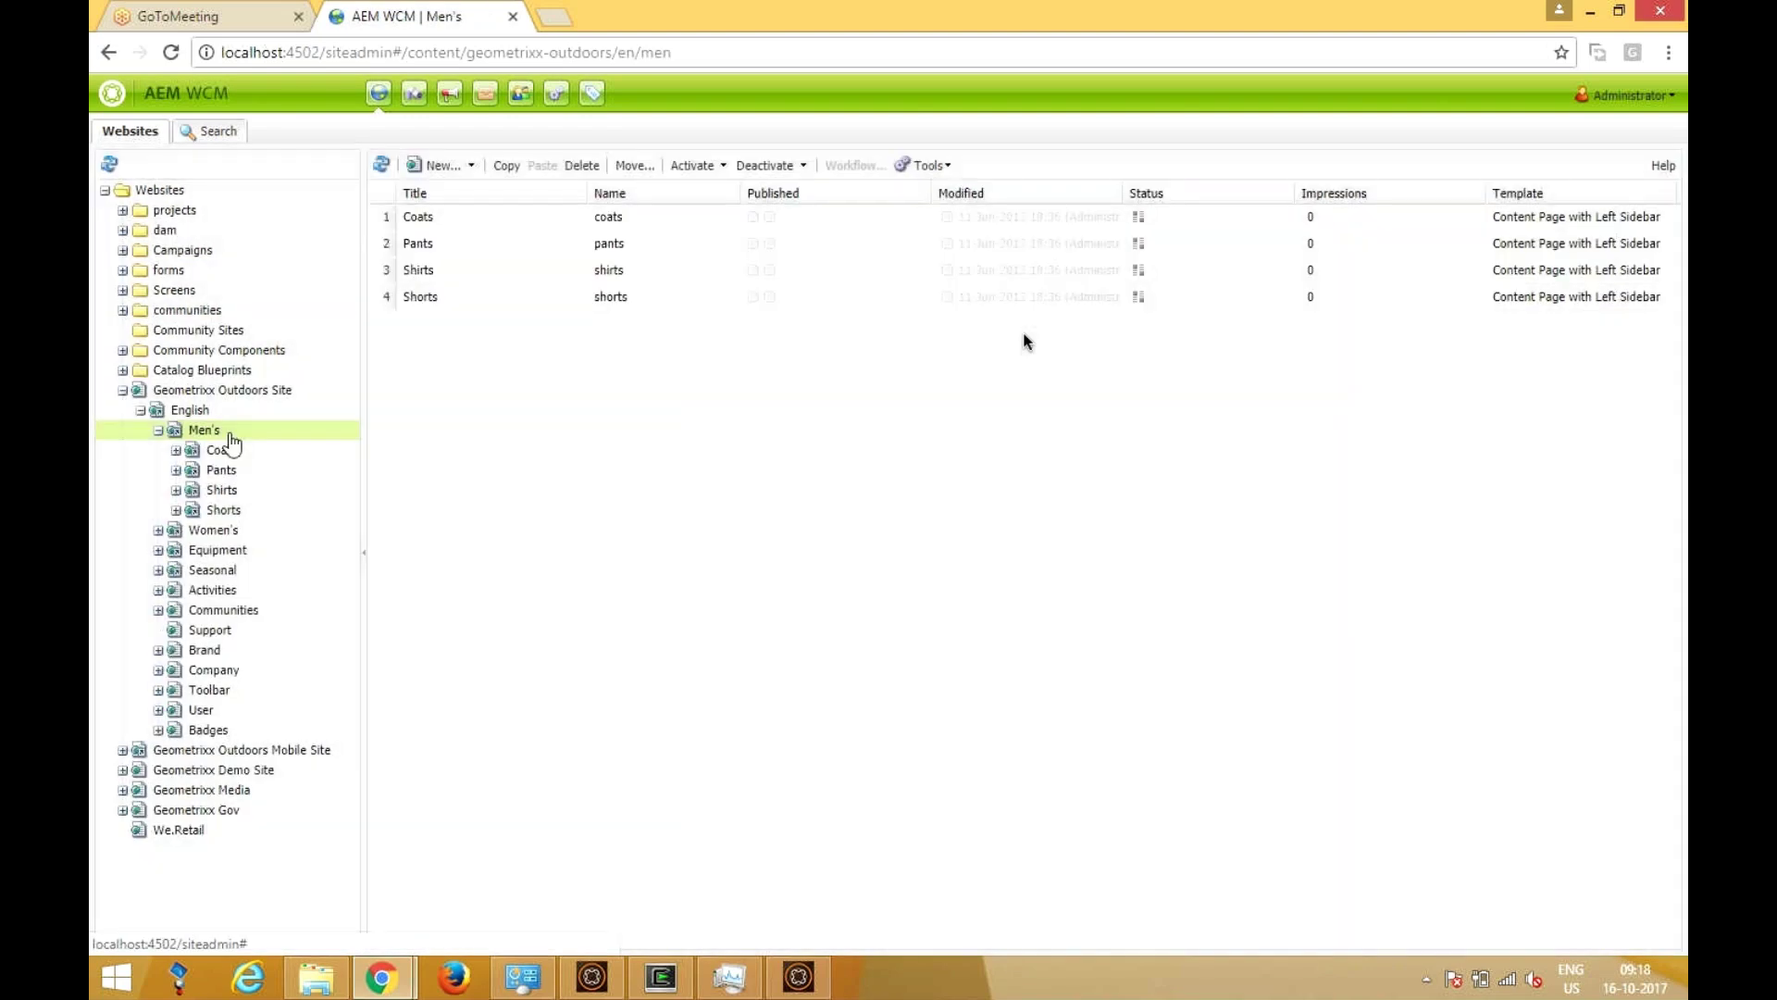
pyautogui.click(222, 450)
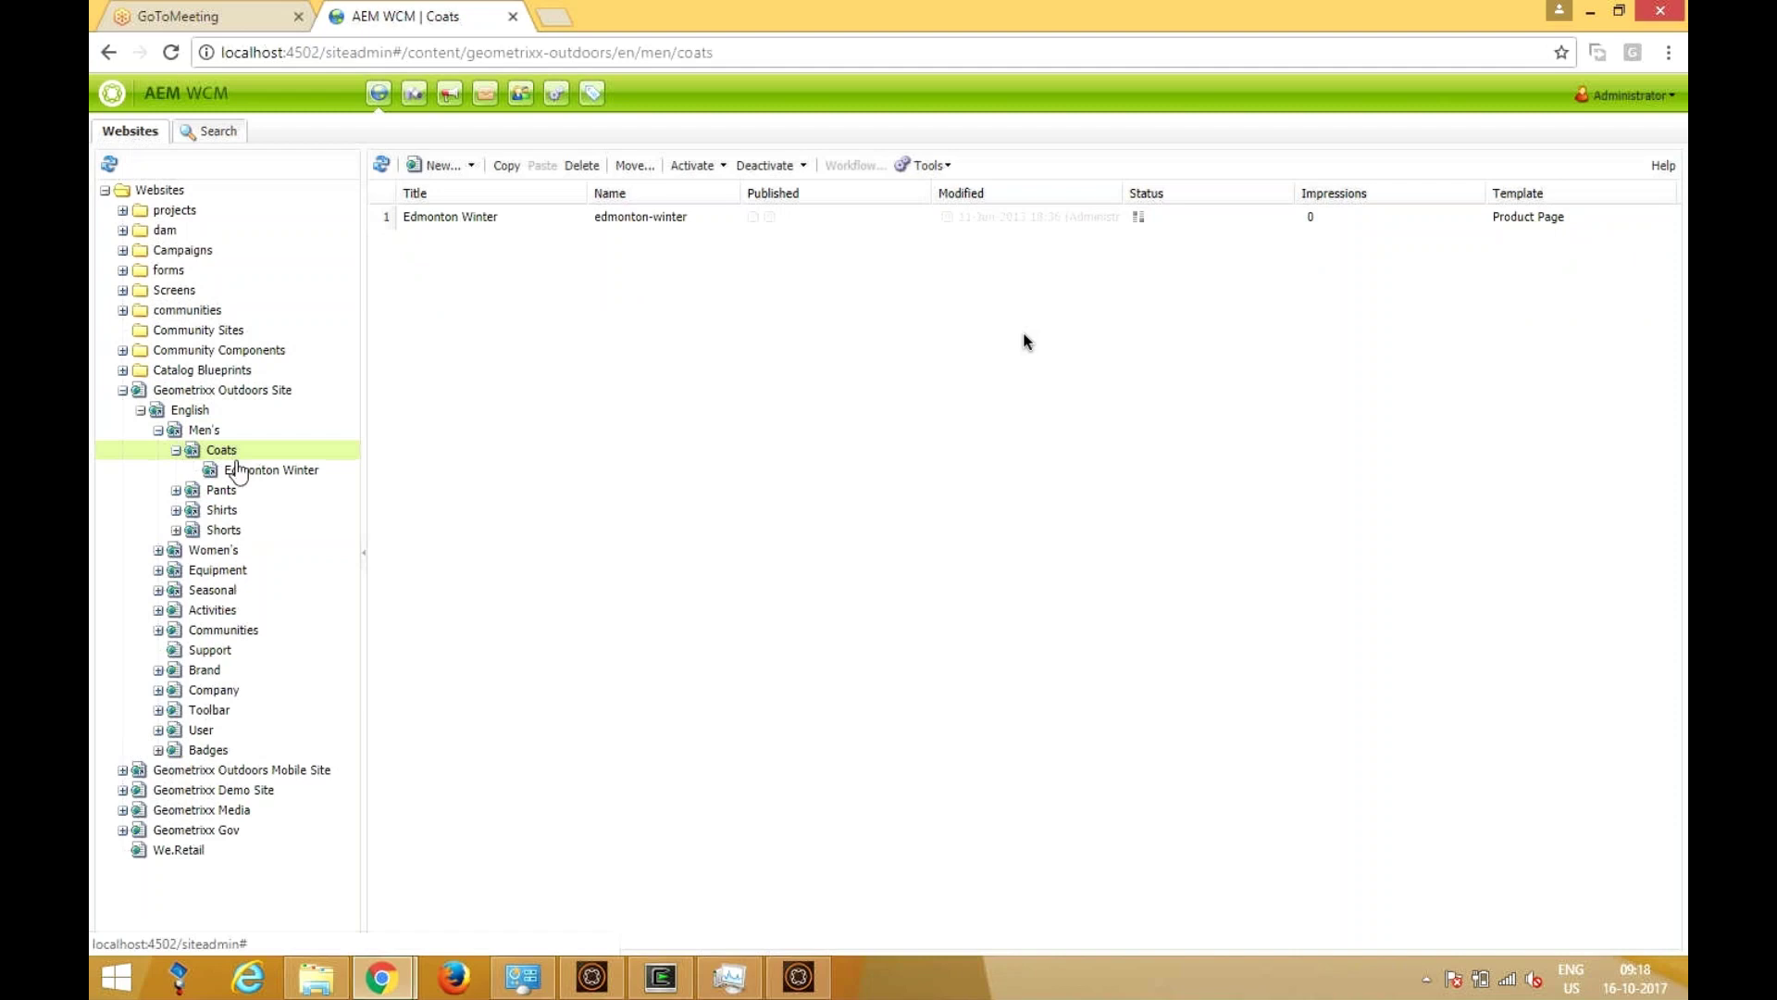
pyautogui.click(243, 473)
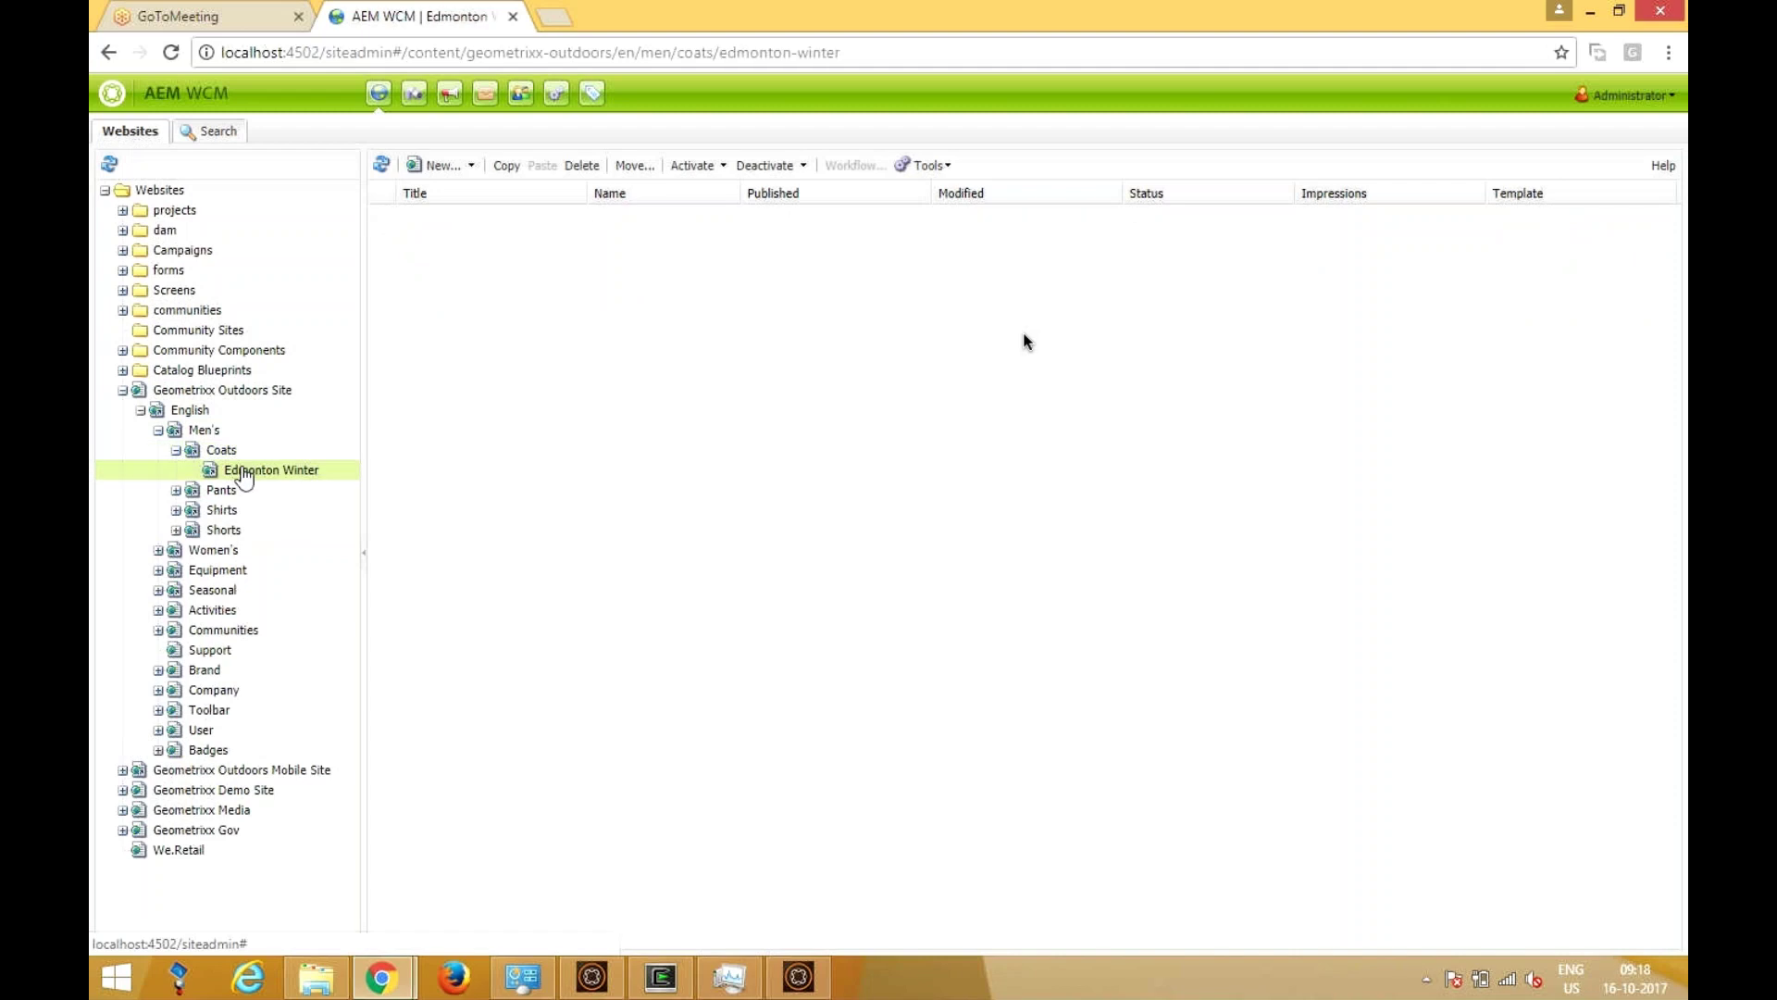
pyautogui.doubleClick(243, 474)
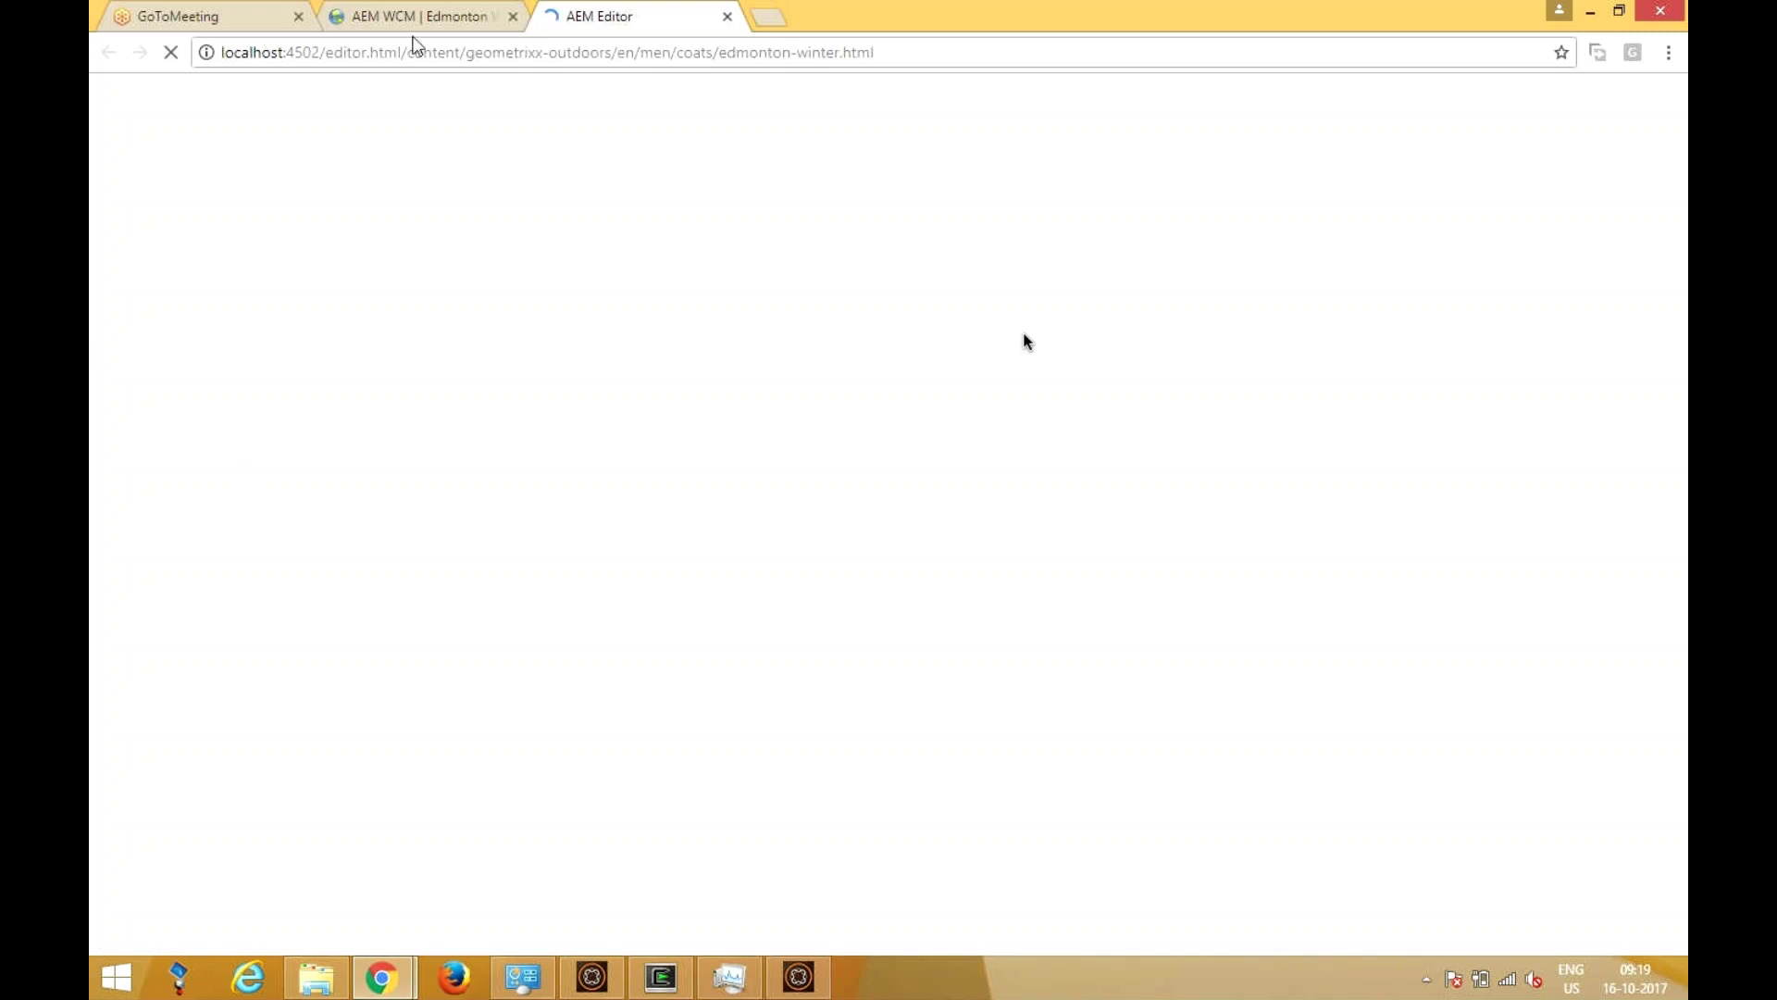
# - Turn the localhost:4503 Quickstart server off, then bring up Task Manager
pyautogui.moveTo(404, 51); pyautogui.dragTo(329, 52)
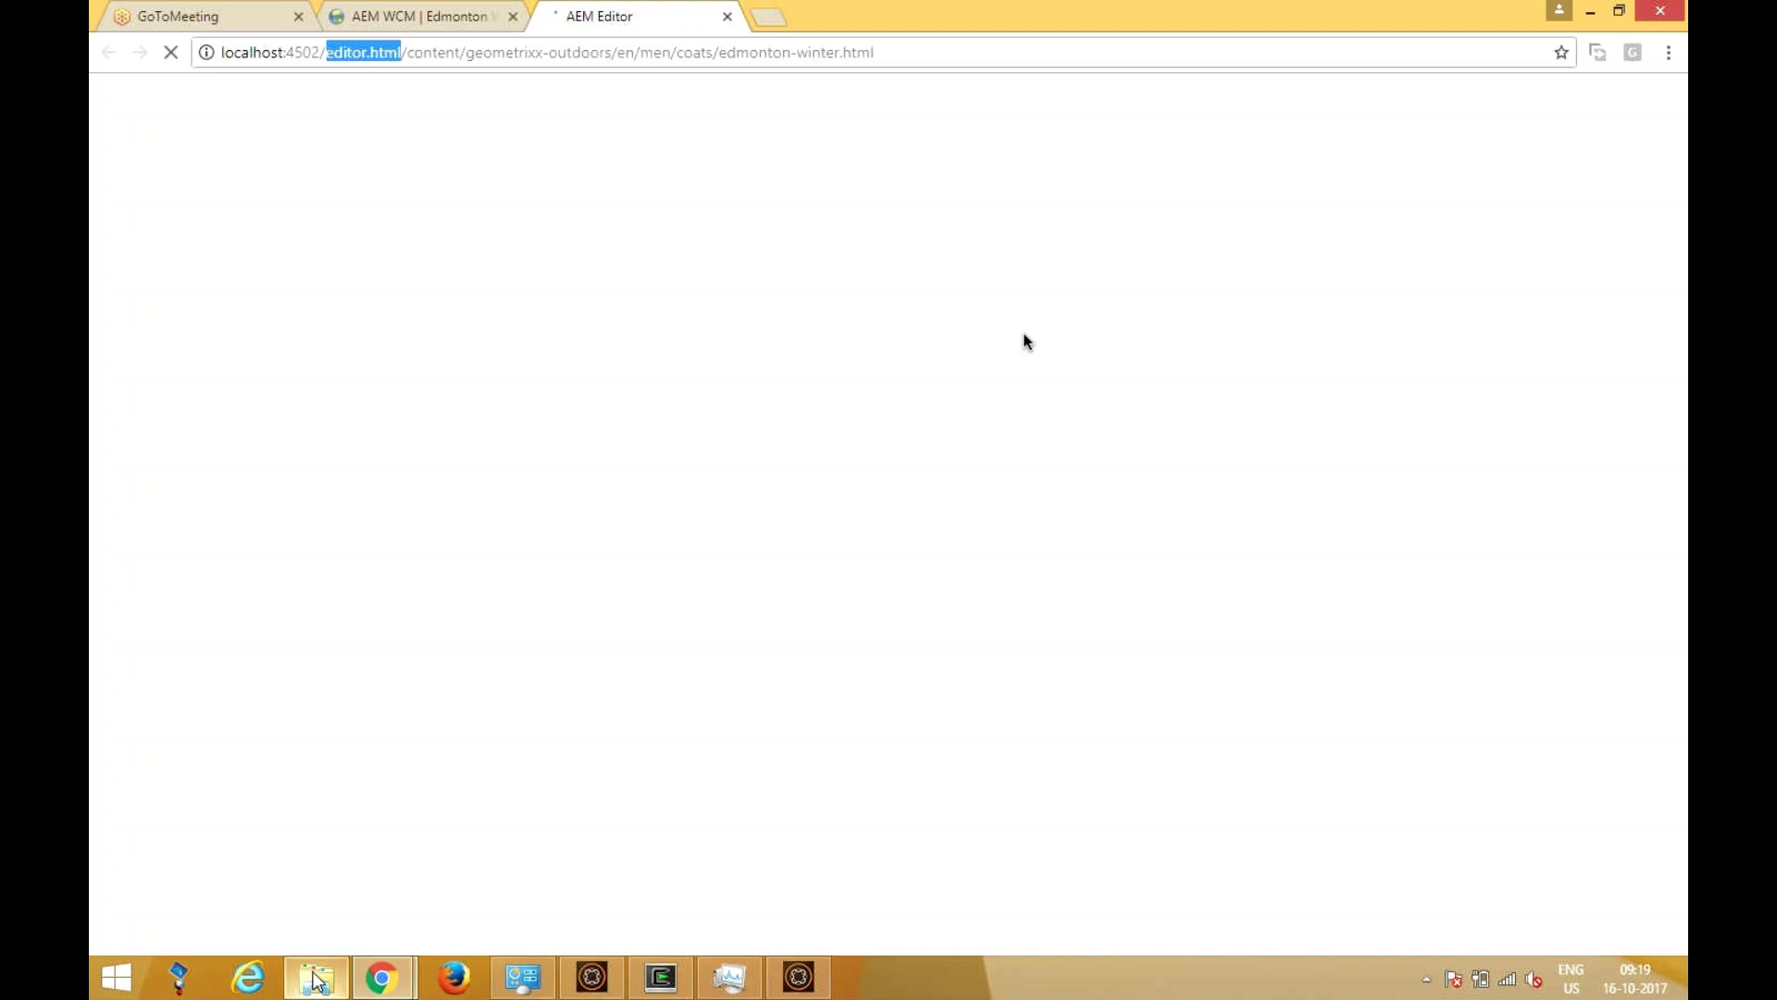
pyautogui.moveTo(758, 994)
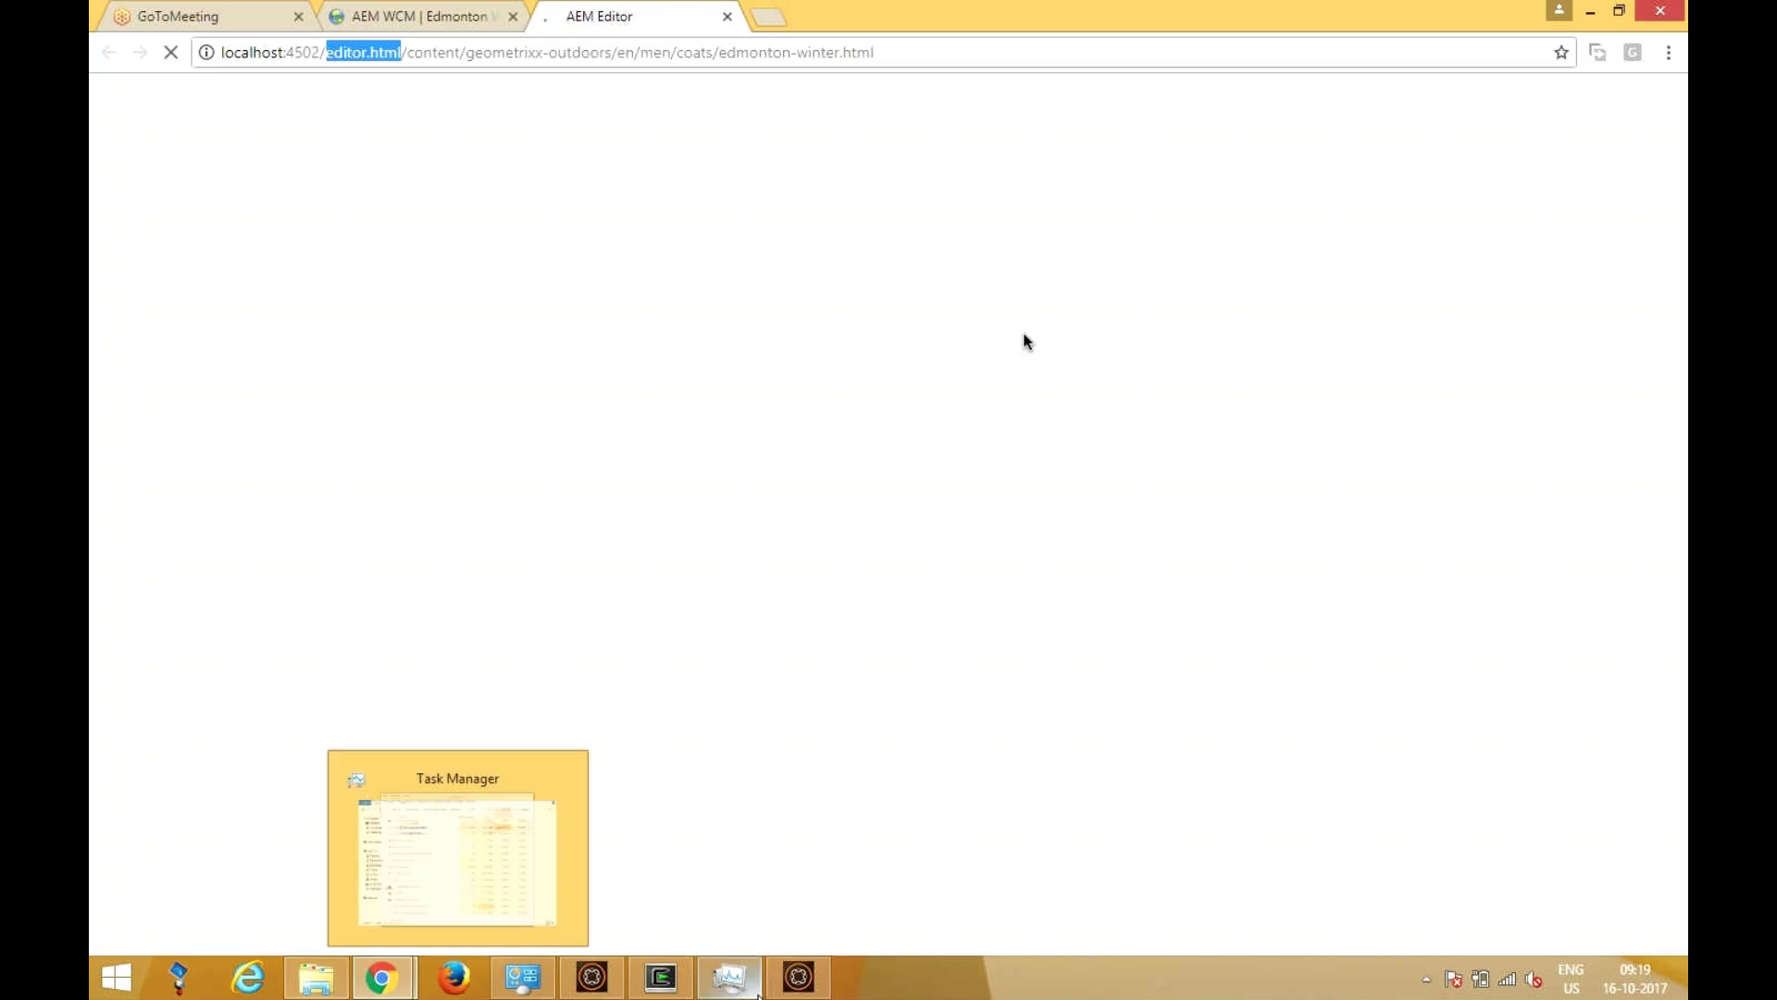
pyautogui.click(784, 988)
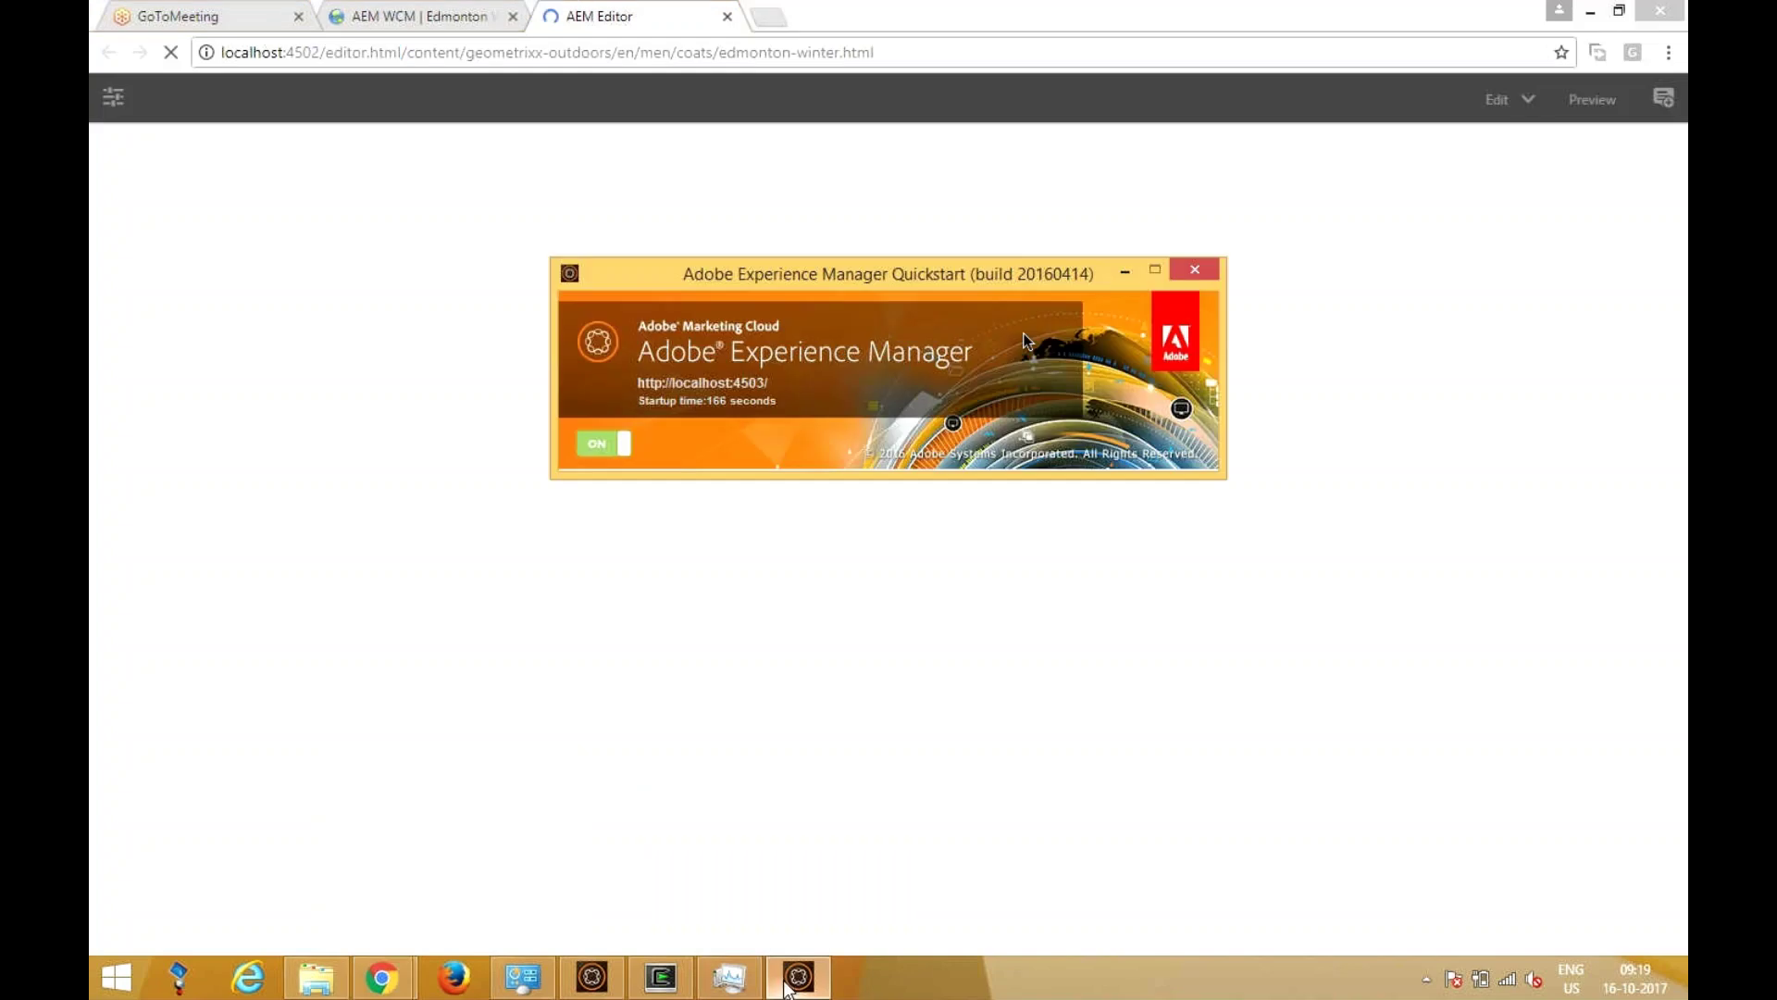
pyautogui.click(602, 446)
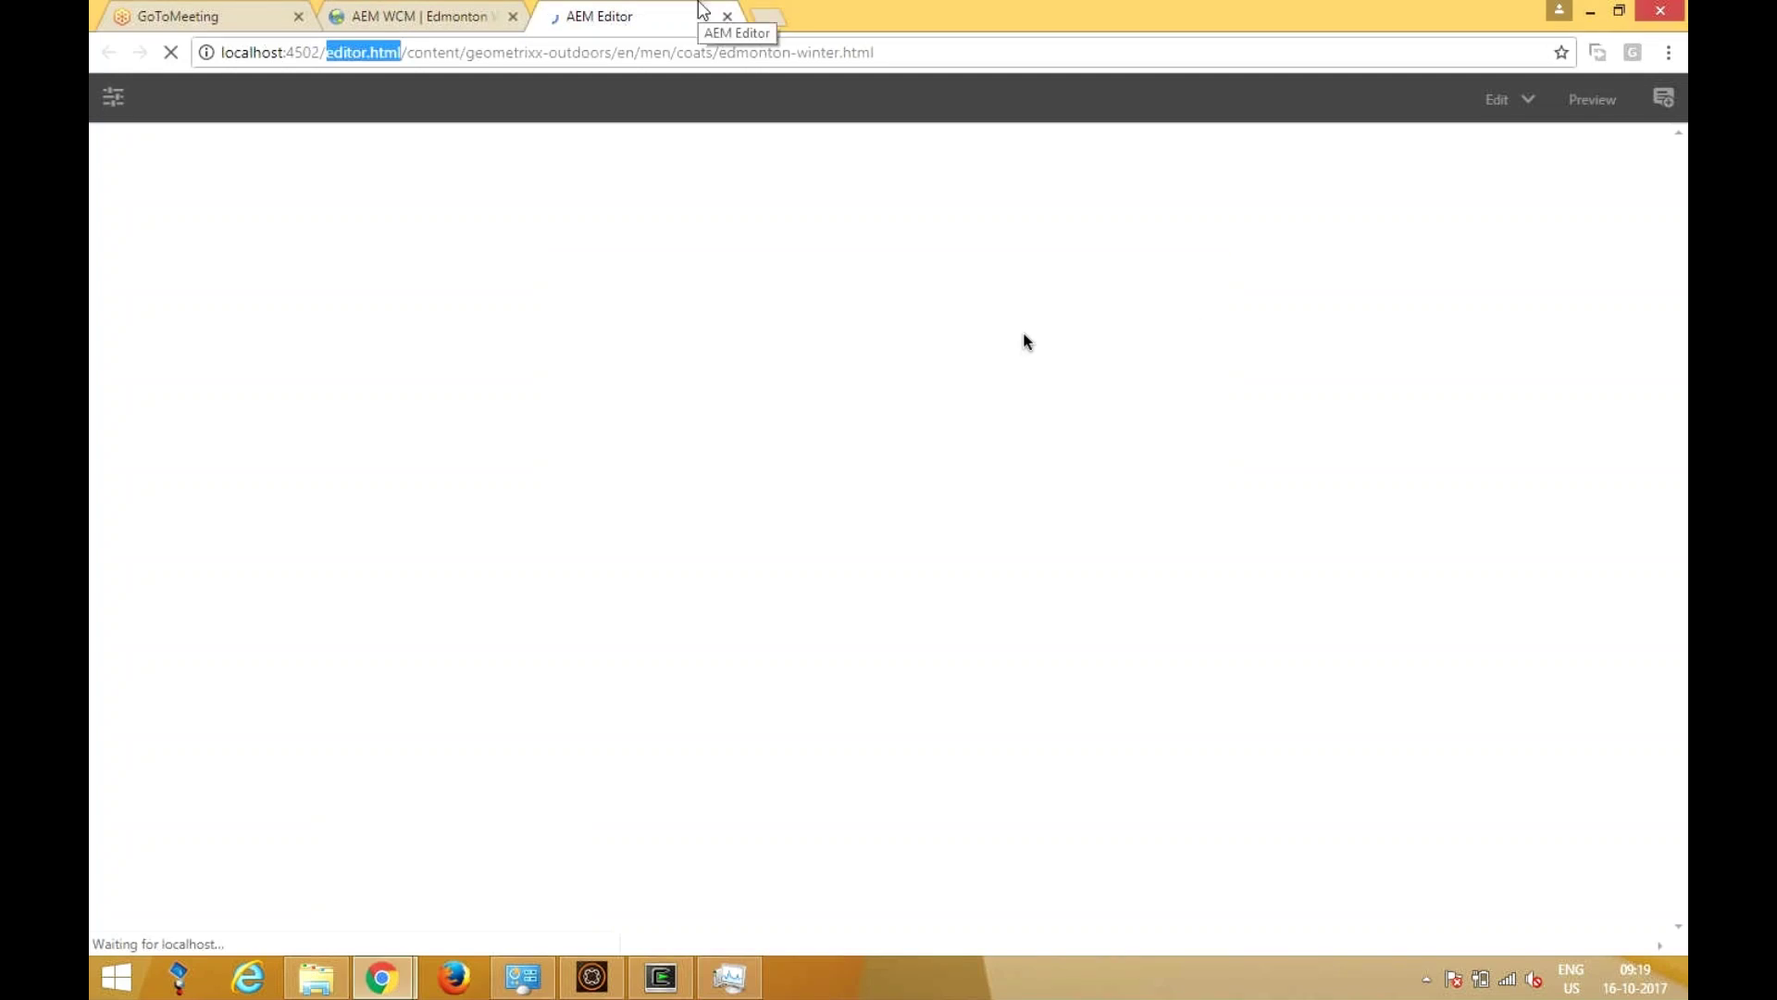
pyautogui.click(736, 976)
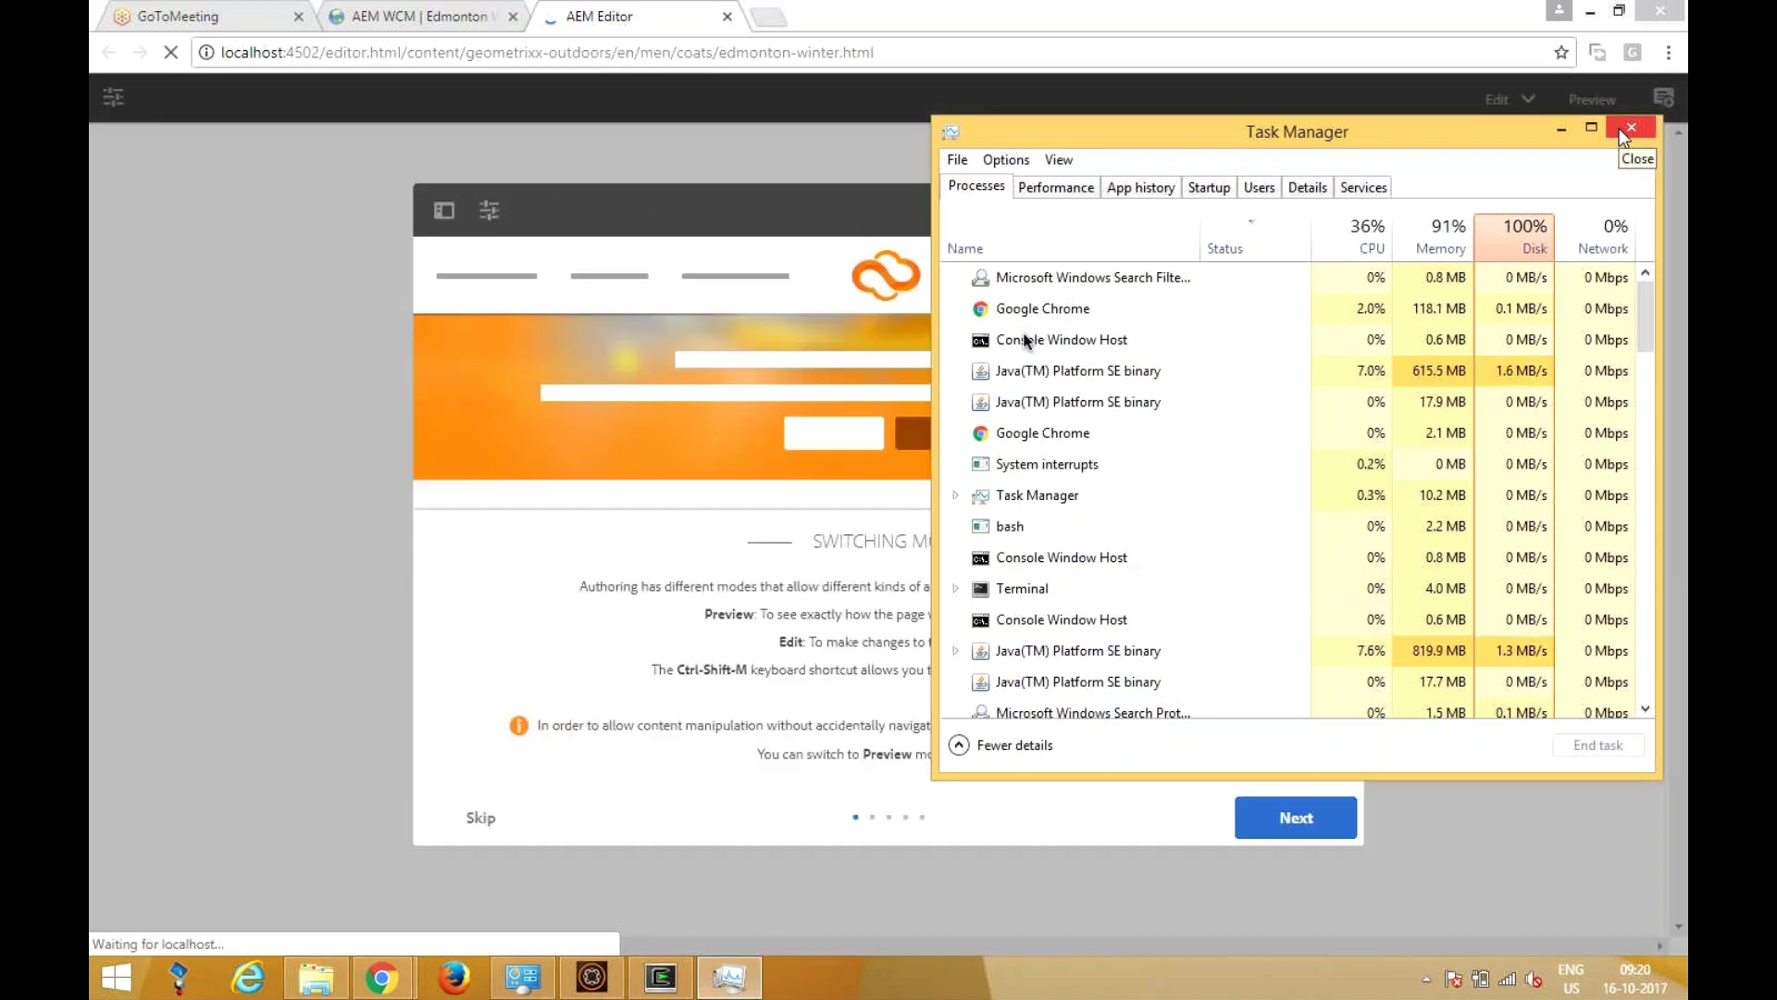
# - Close Task Manager and skip the Switching Mode tour with Don't show again
pyautogui.click(1621, 134)
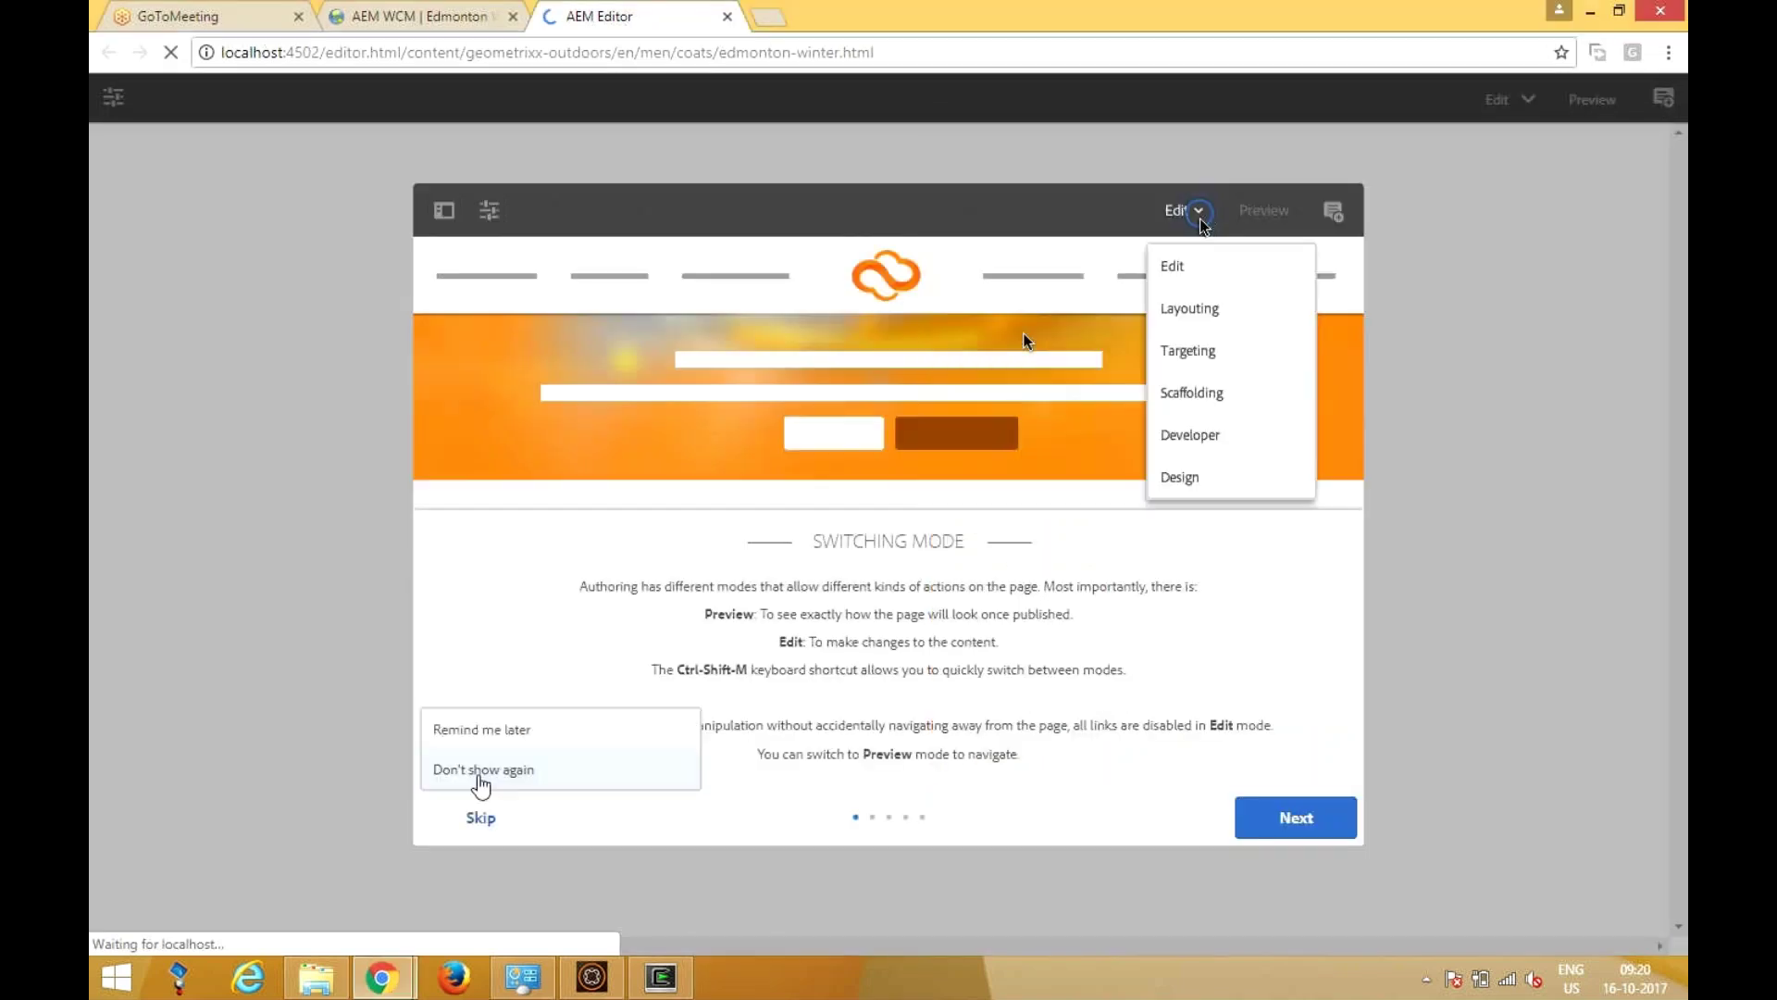
pyautogui.click(478, 777)
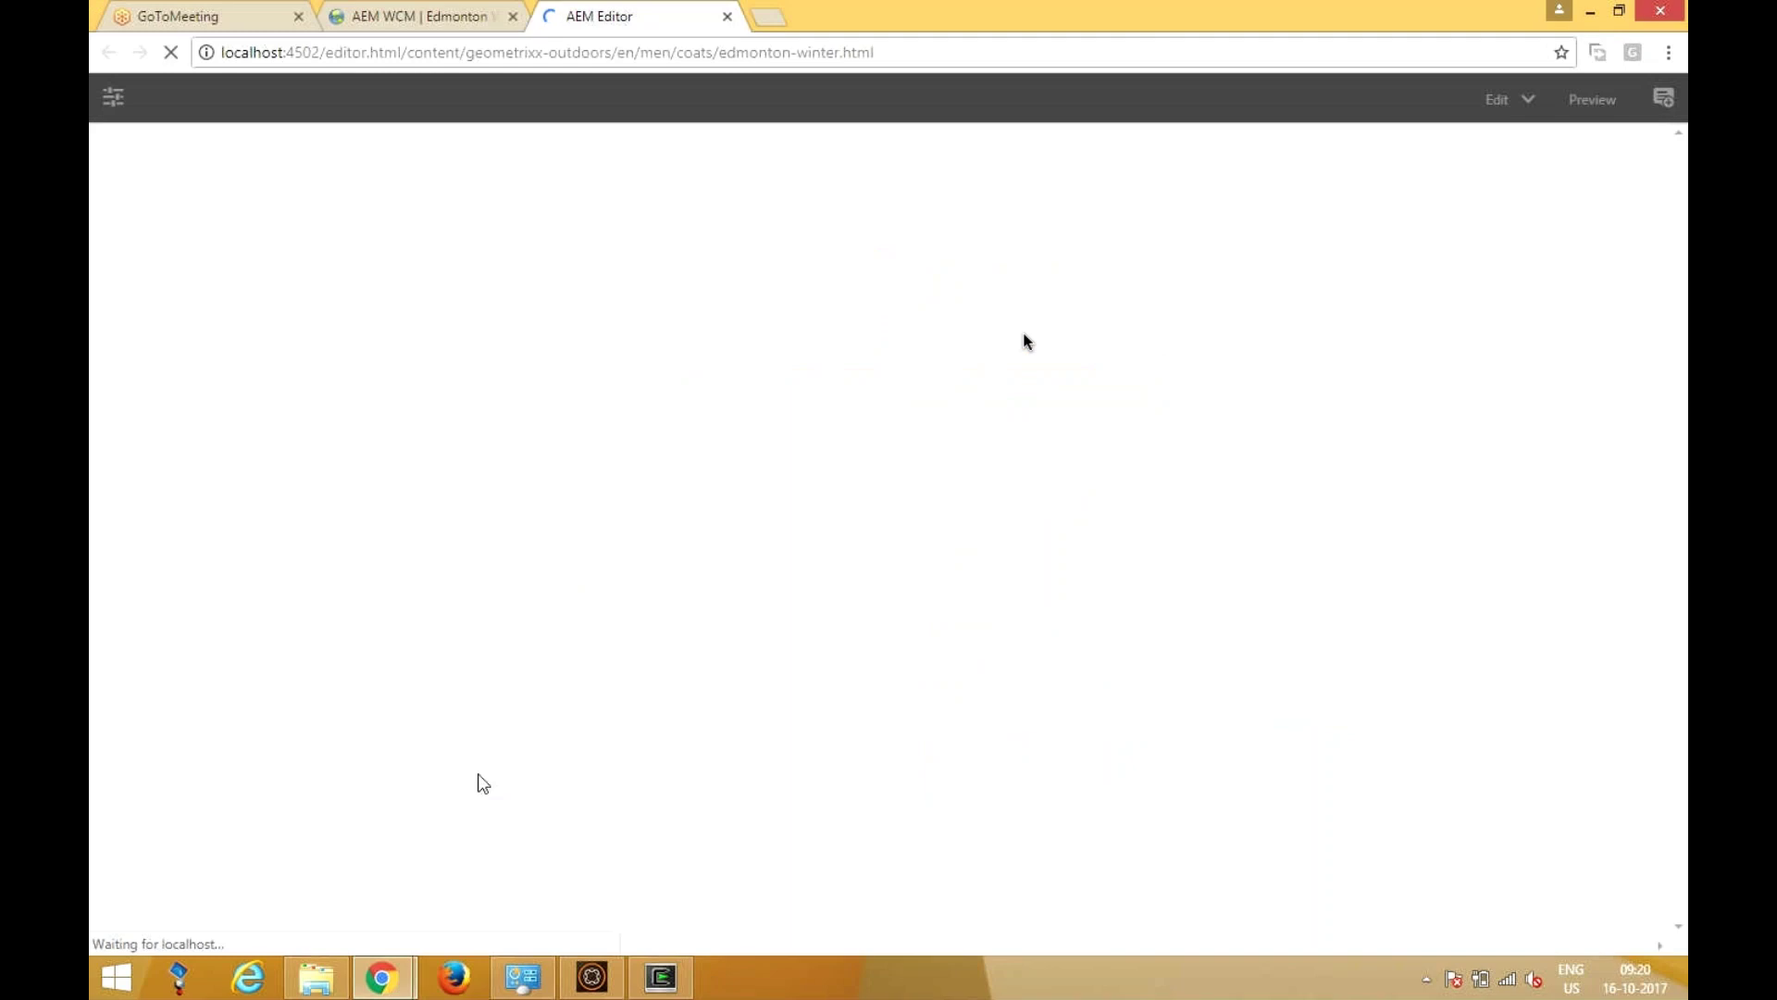
# - Check Task Manager for the unresponsive Java process, then minimize it
pyautogui.rightClick(740, 992)
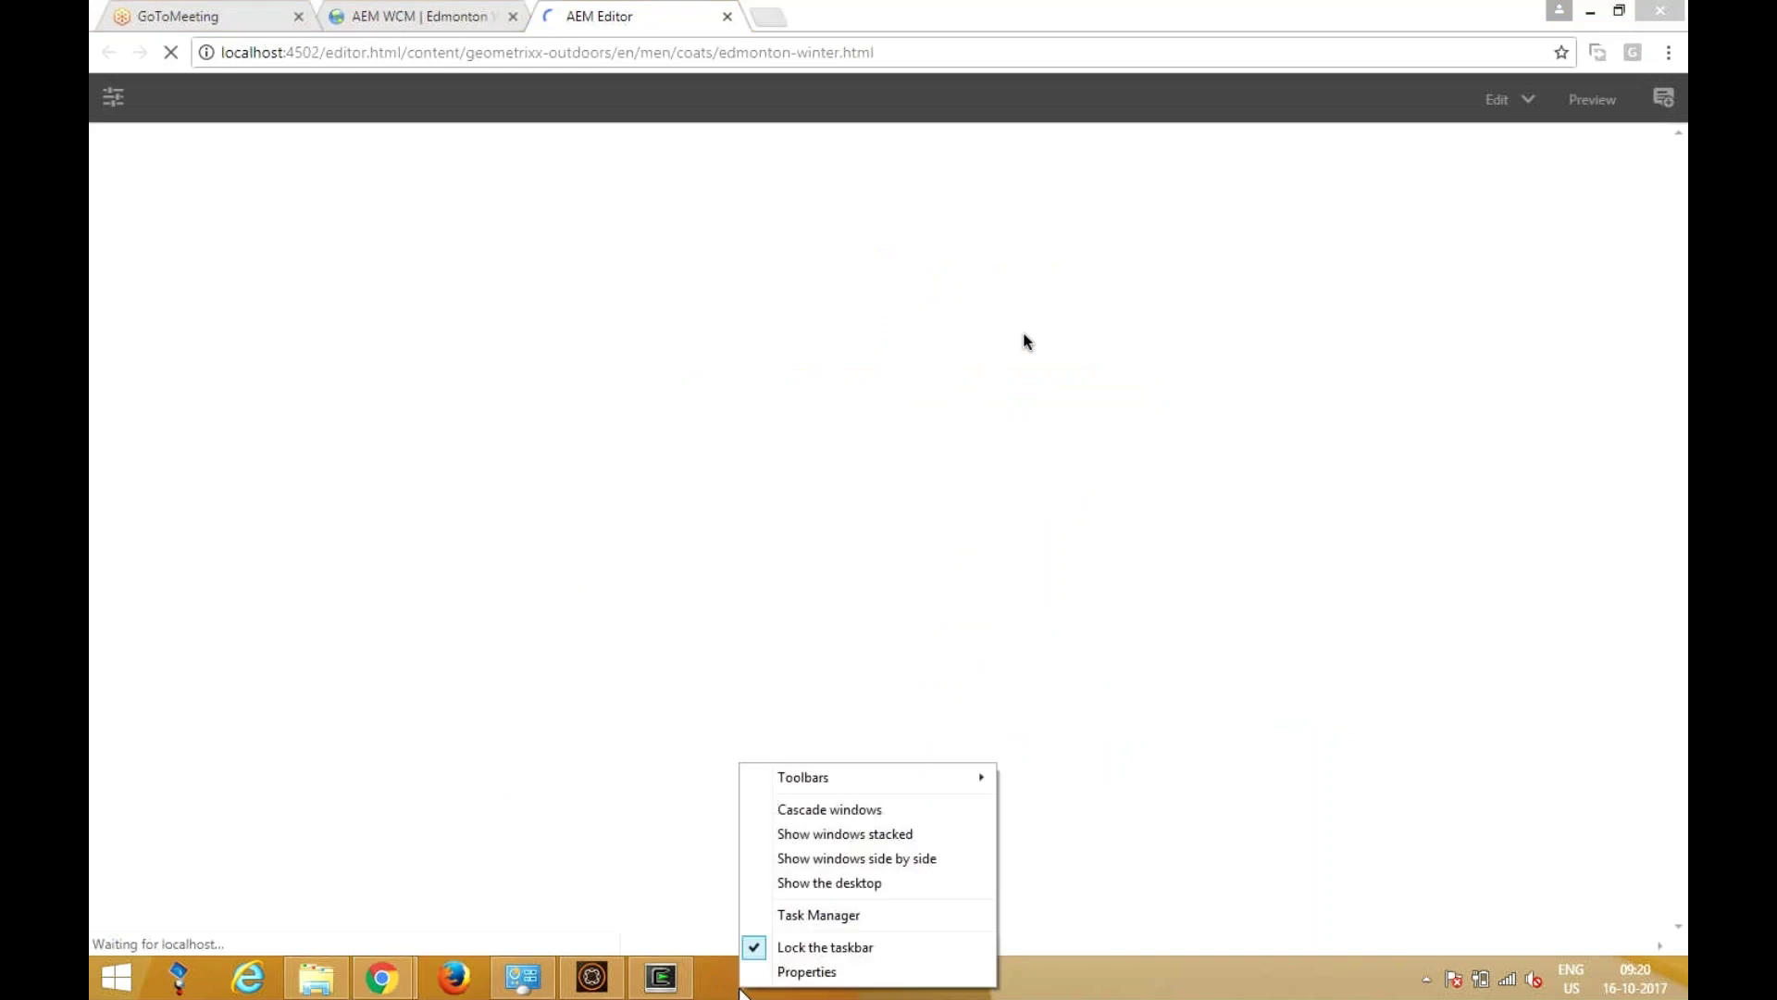
pyautogui.click(787, 921)
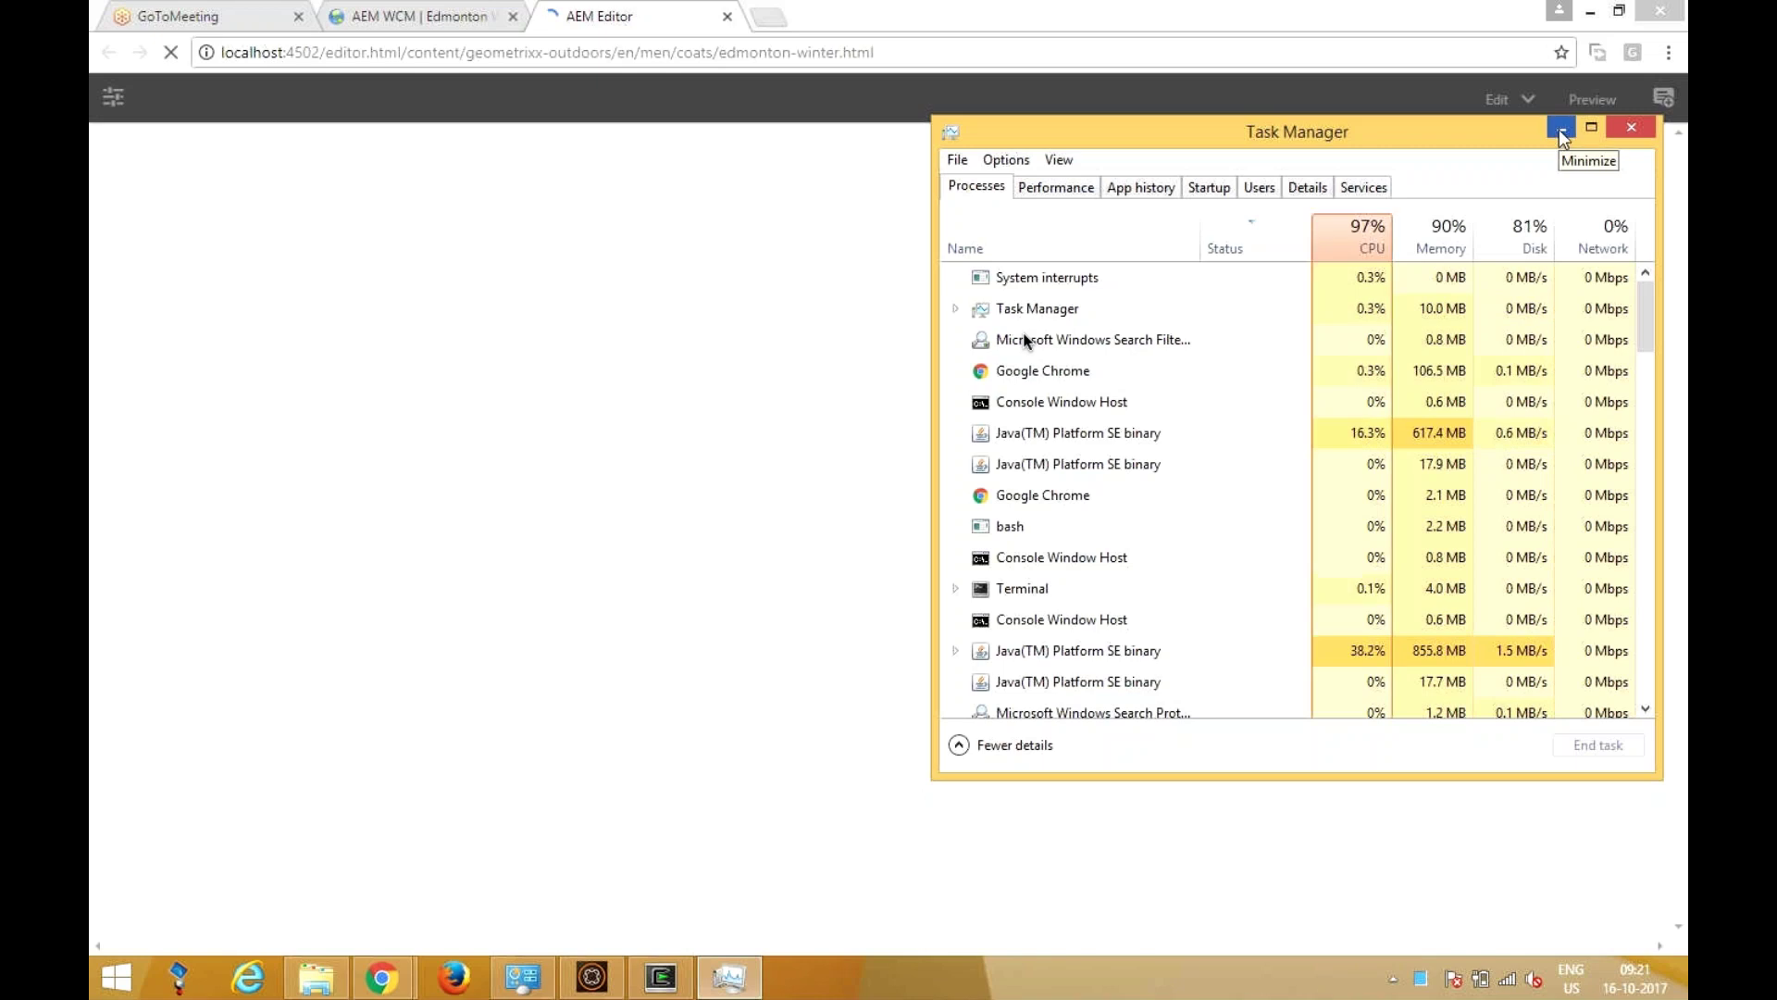
pyautogui.click(1561, 132)
pyautogui.click(893, 46)
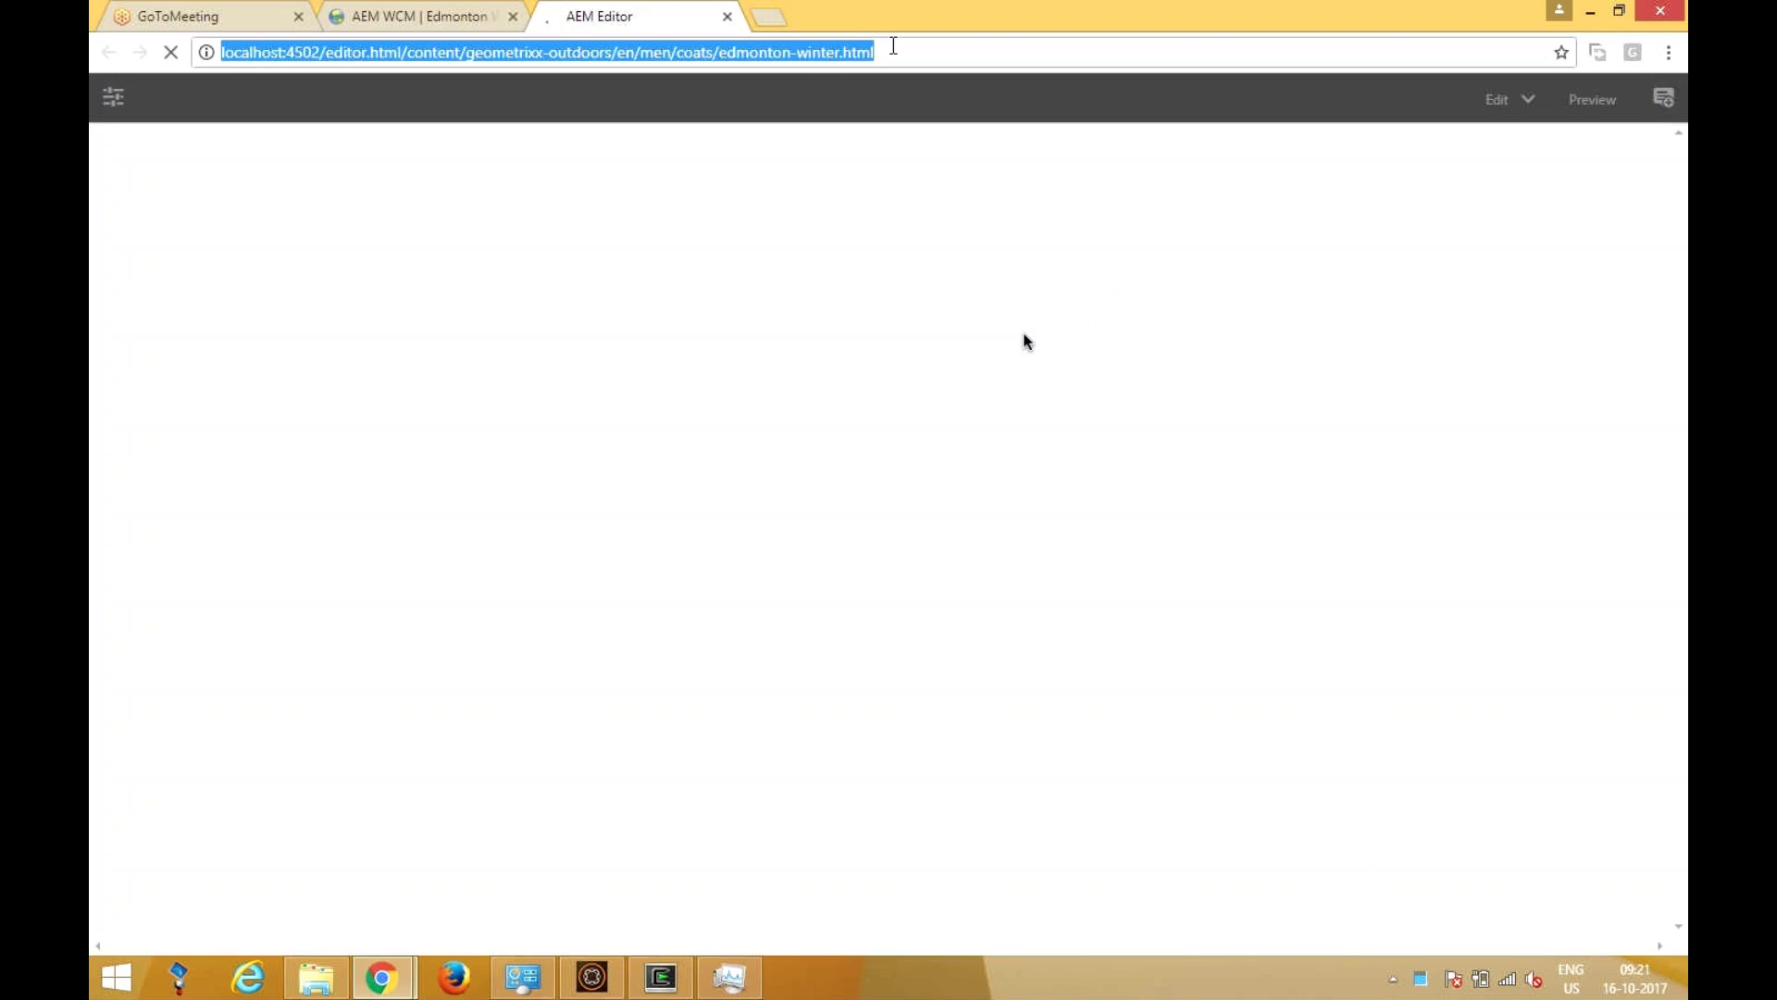
pyautogui.click(727, 979)
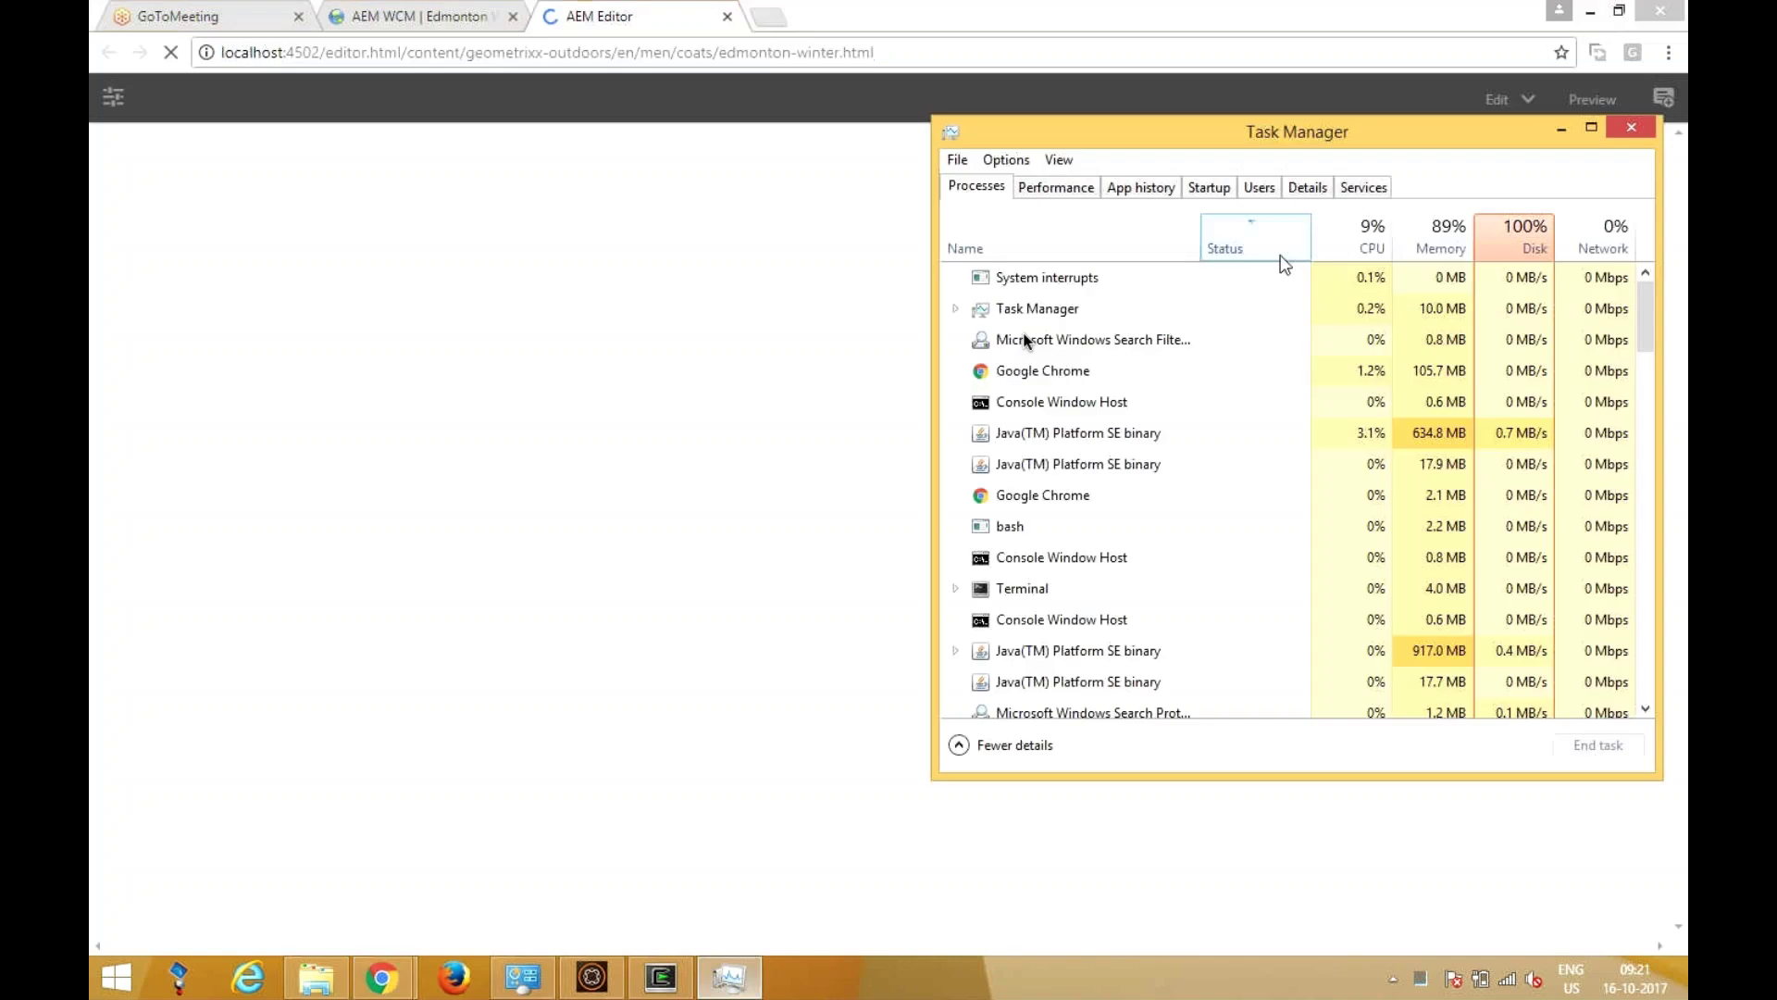
pyautogui.click(1562, 131)
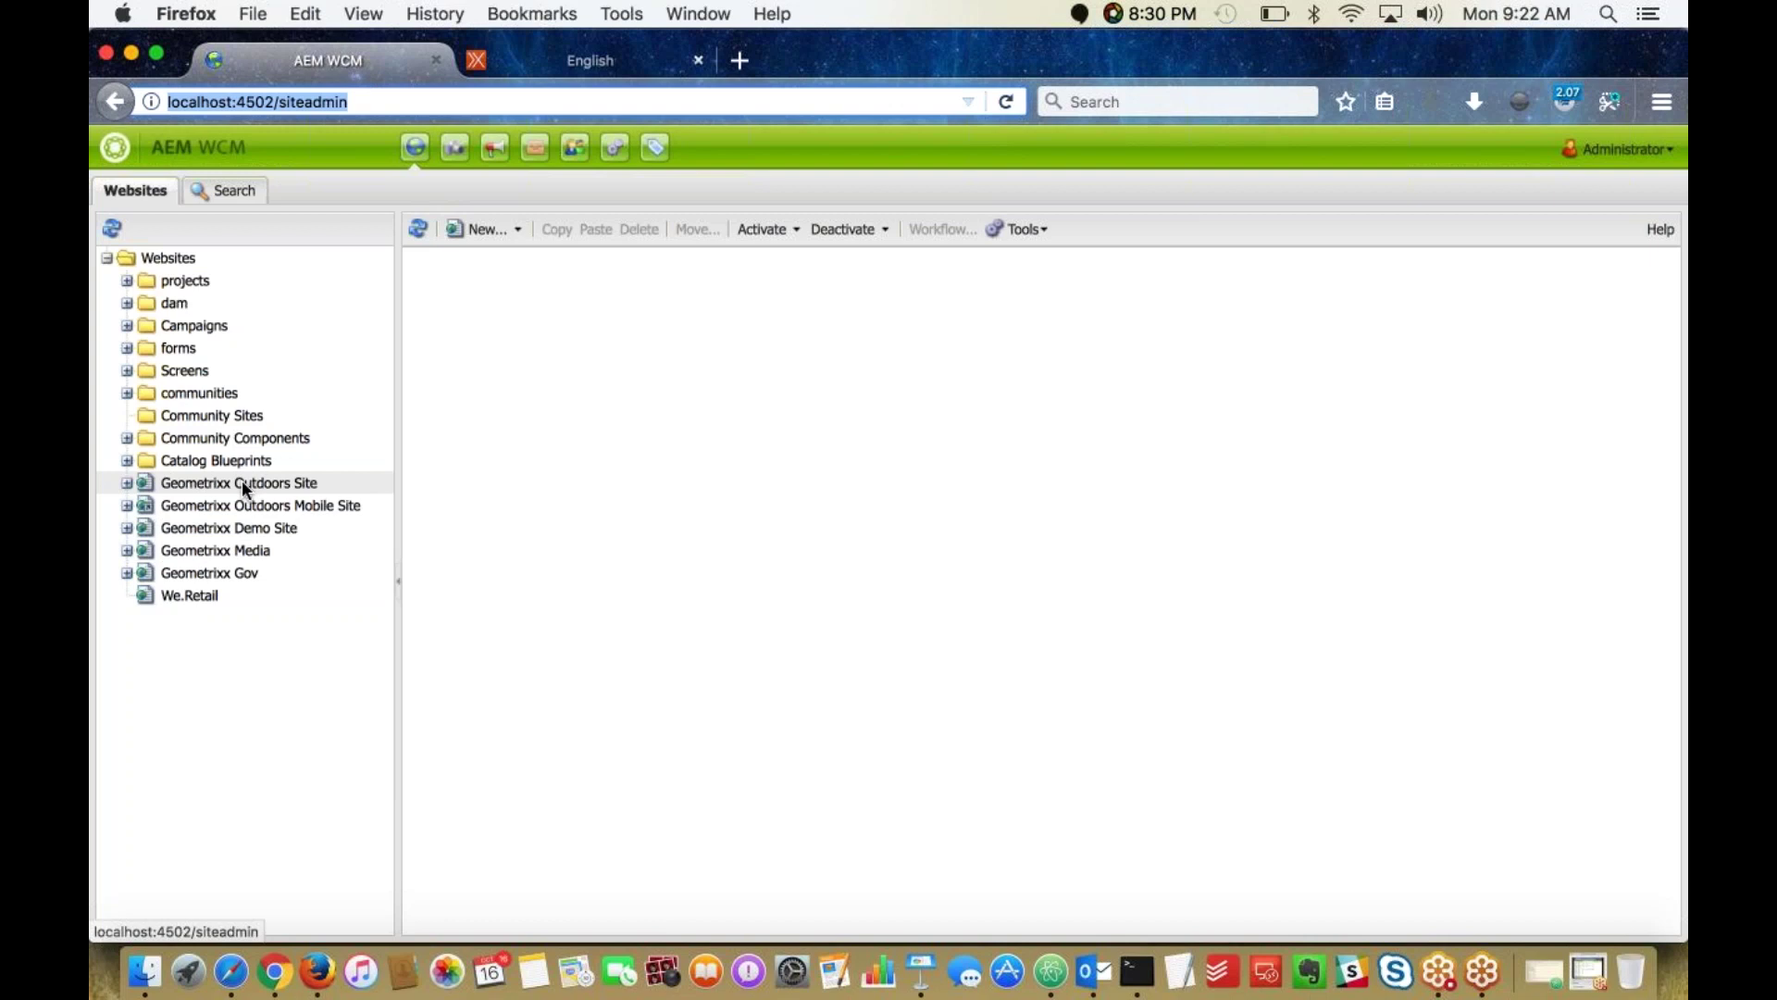
# - Expand Geometrixx Outdoors Site > English > Men's and select the Trousers page
pyautogui.click(241, 482)
pyautogui.click(203, 505)
pyautogui.click(219, 528)
pyautogui.click(246, 639)
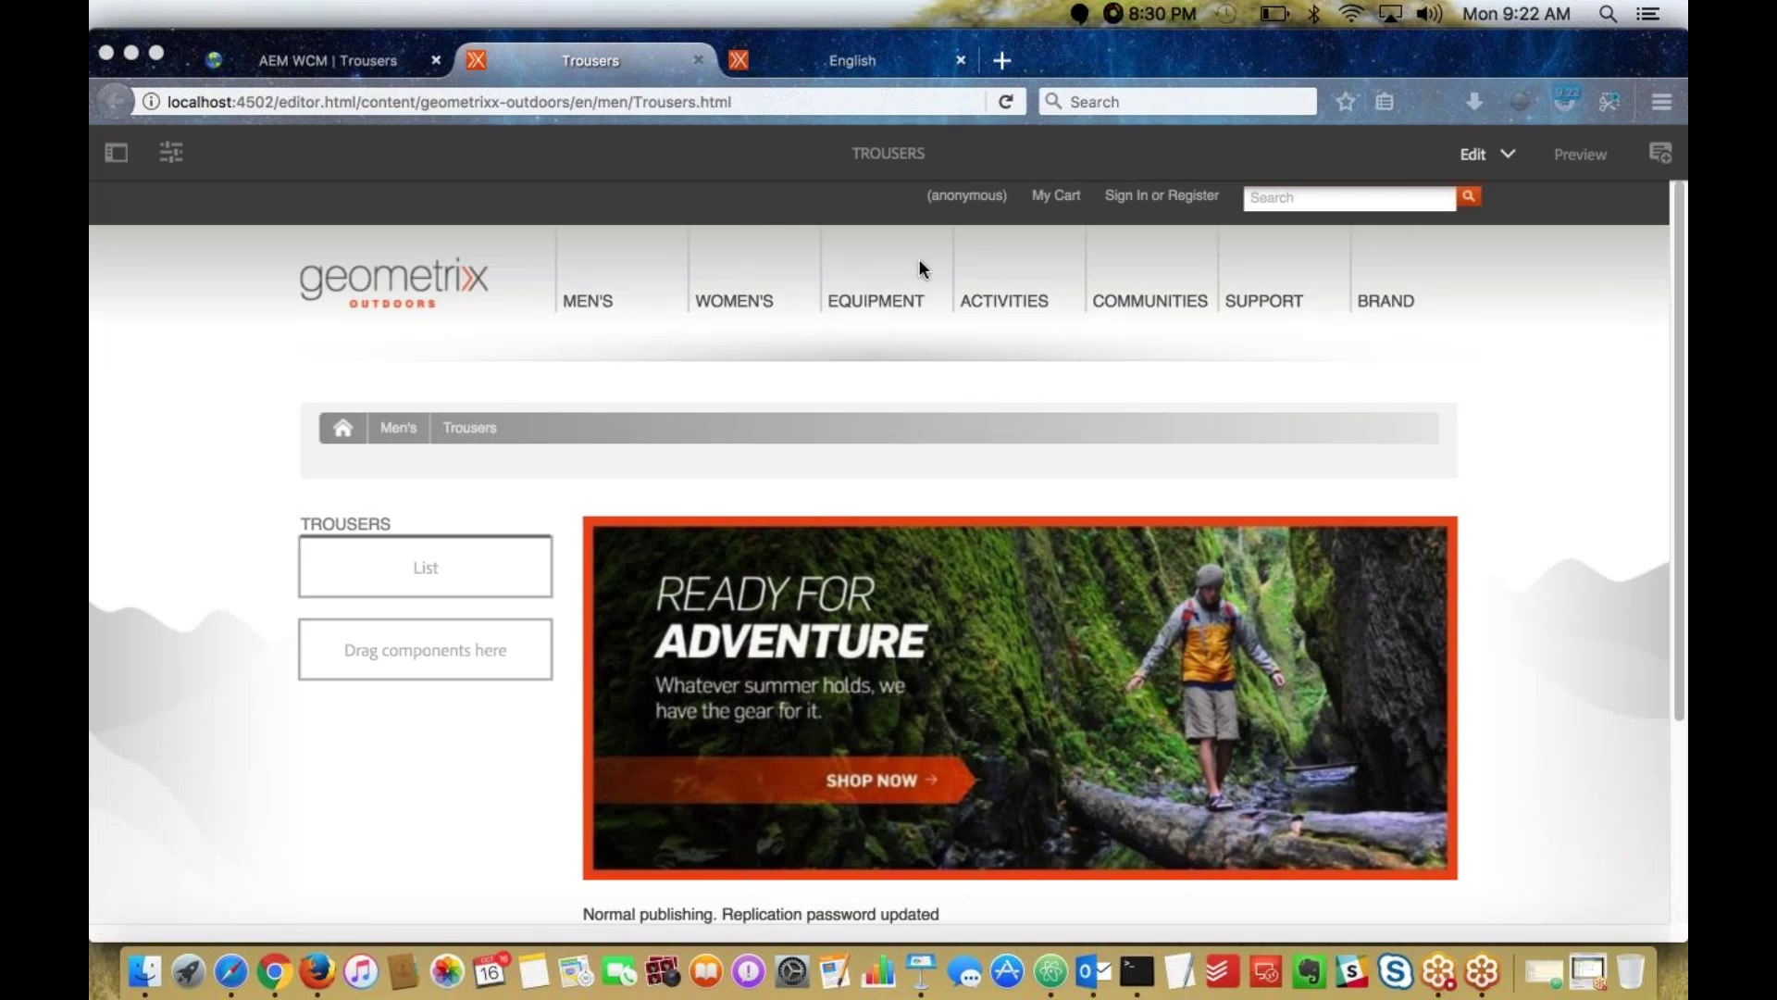
# - Open Trousers in the editor, deny location access, and show the side panel
pyautogui.click(346, 100)
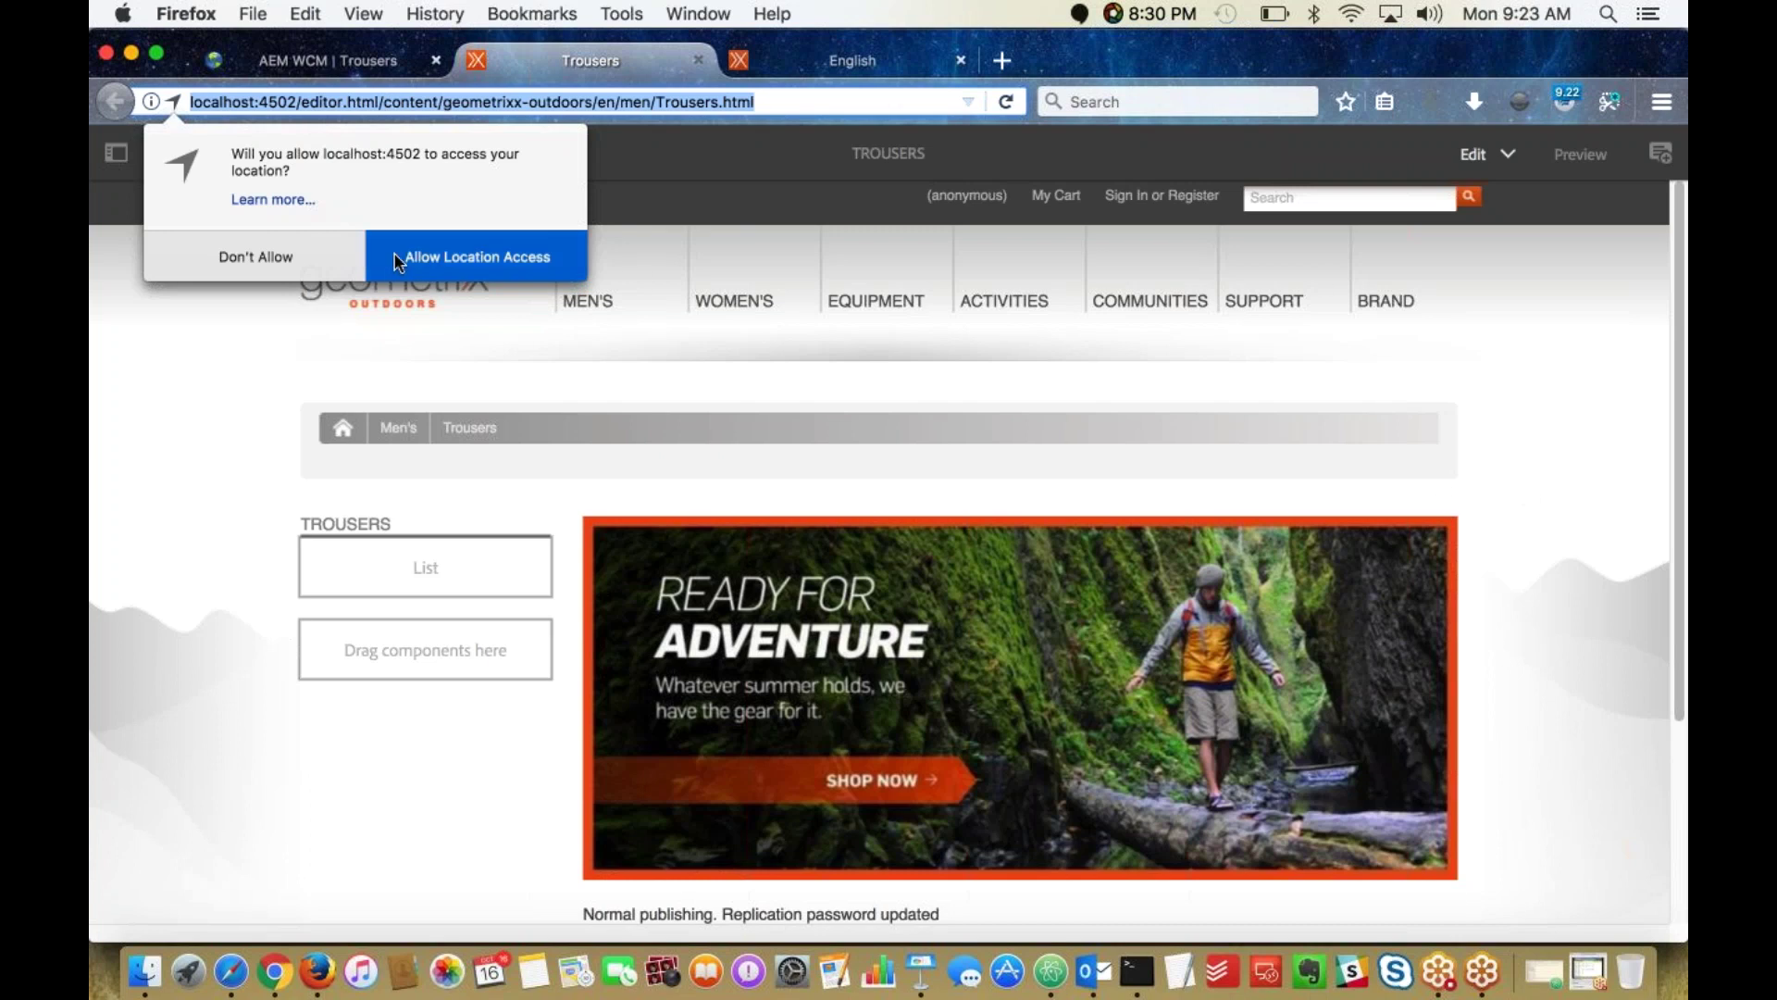
pyautogui.click(283, 255)
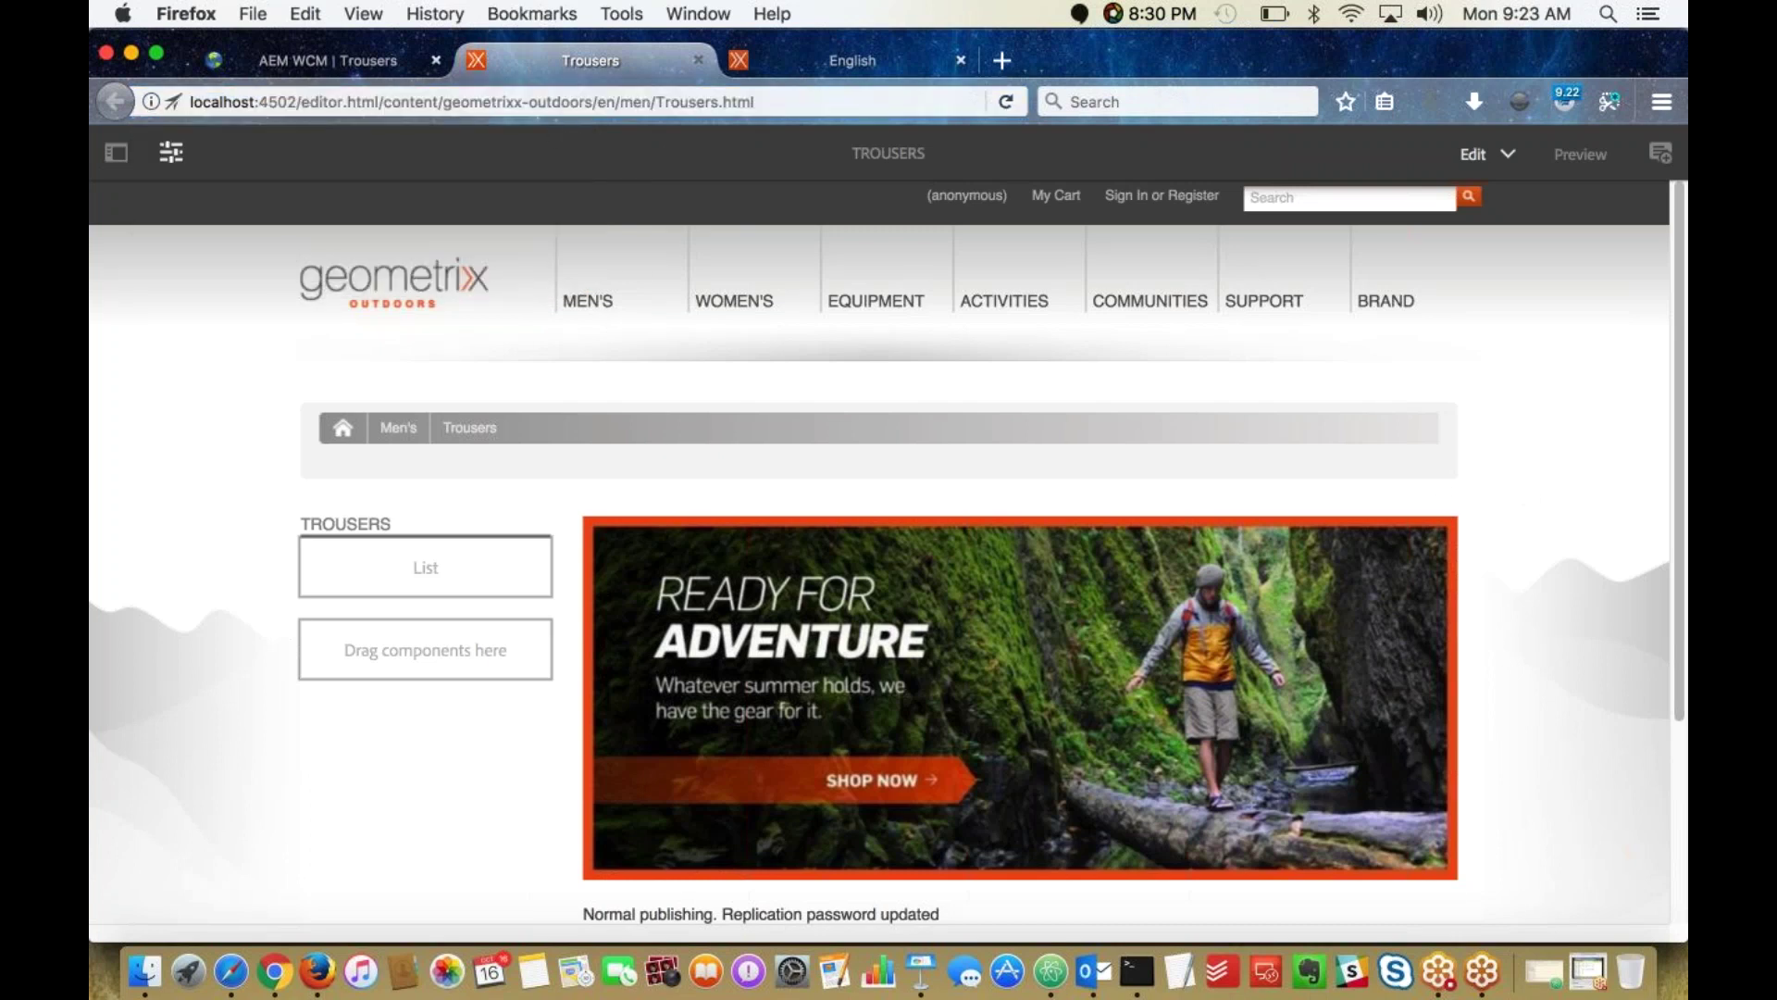
pyautogui.click(117, 153)
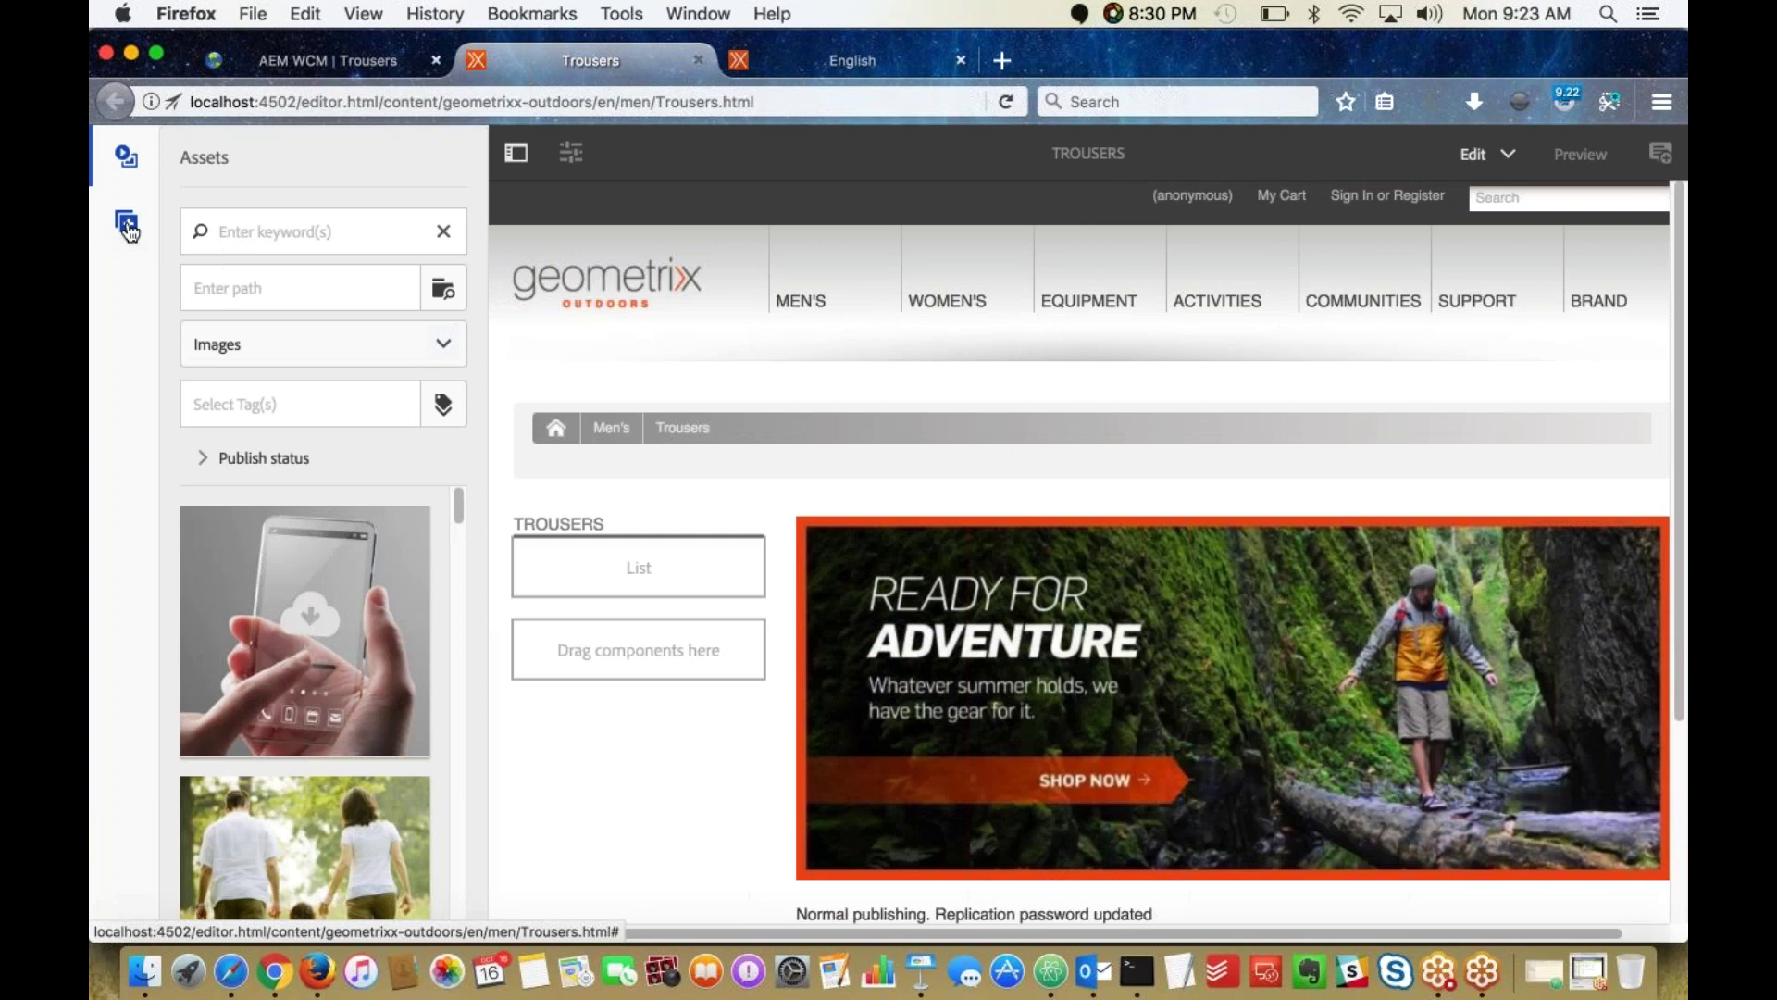
# - Drag a Text component from the Components list to below the Trousers banner
pyautogui.click(128, 226)
pyautogui.scroll(-2, 229, 400)
pyautogui.scroll(-15, 230, 391)
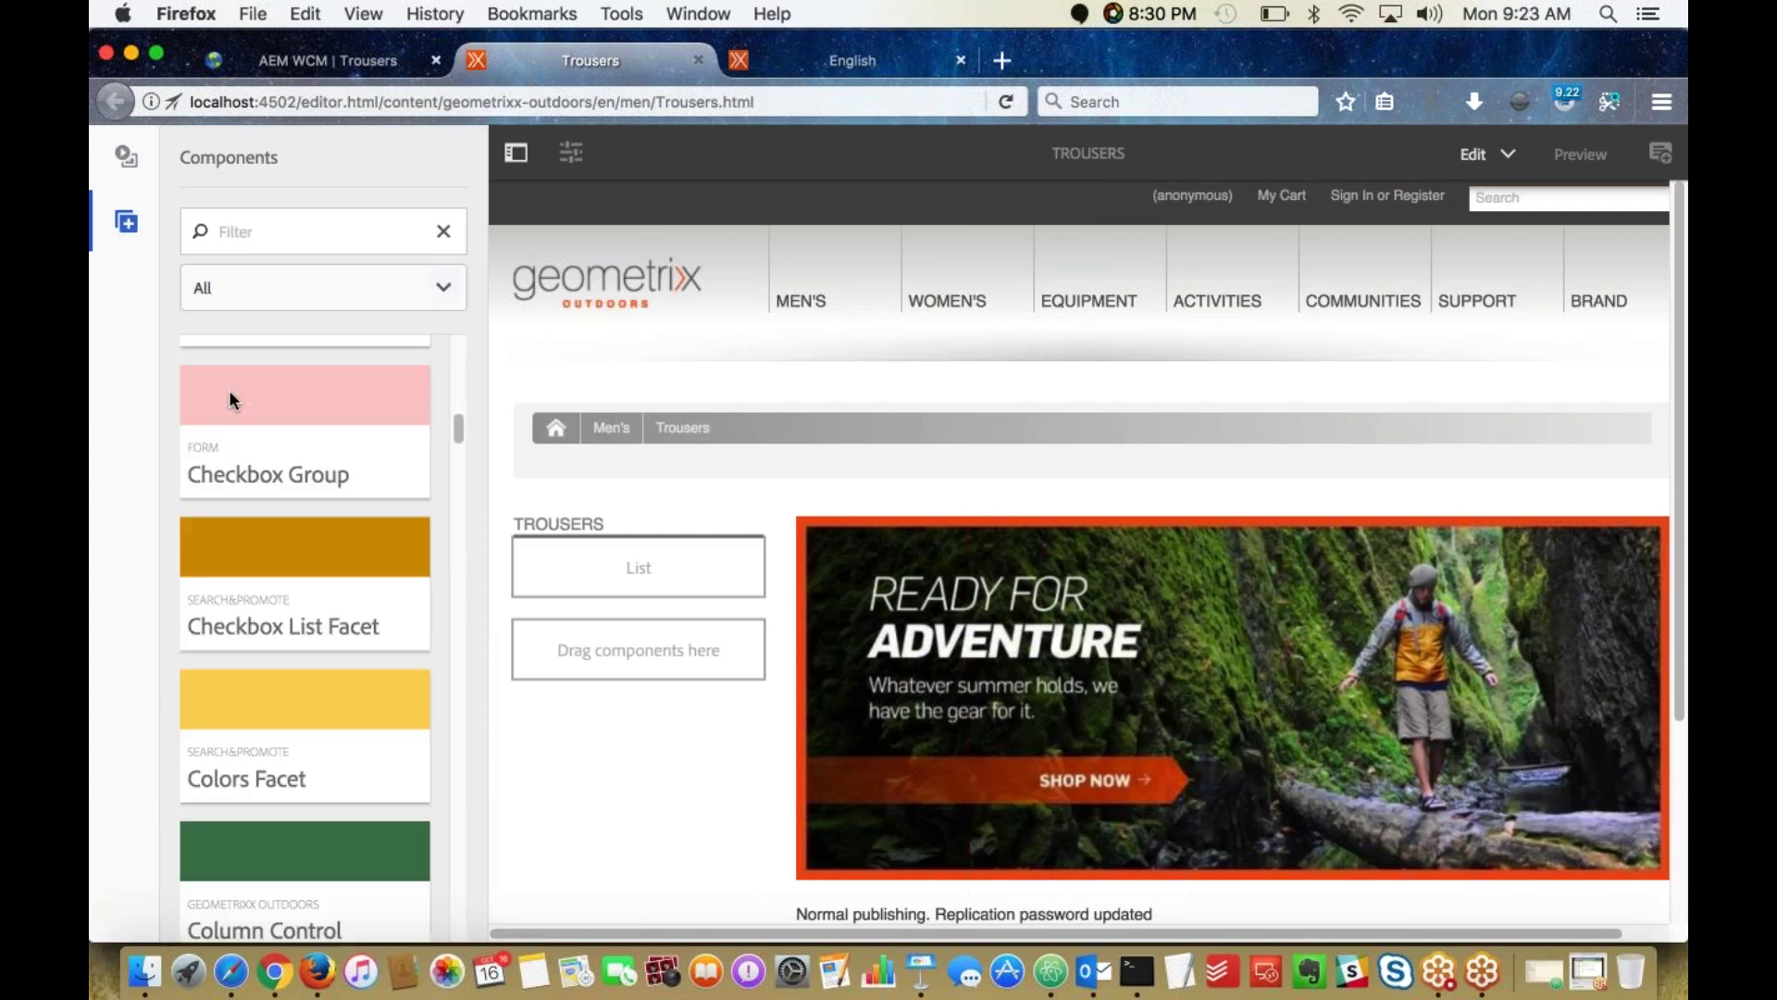
pyautogui.scroll(-15, 229, 390)
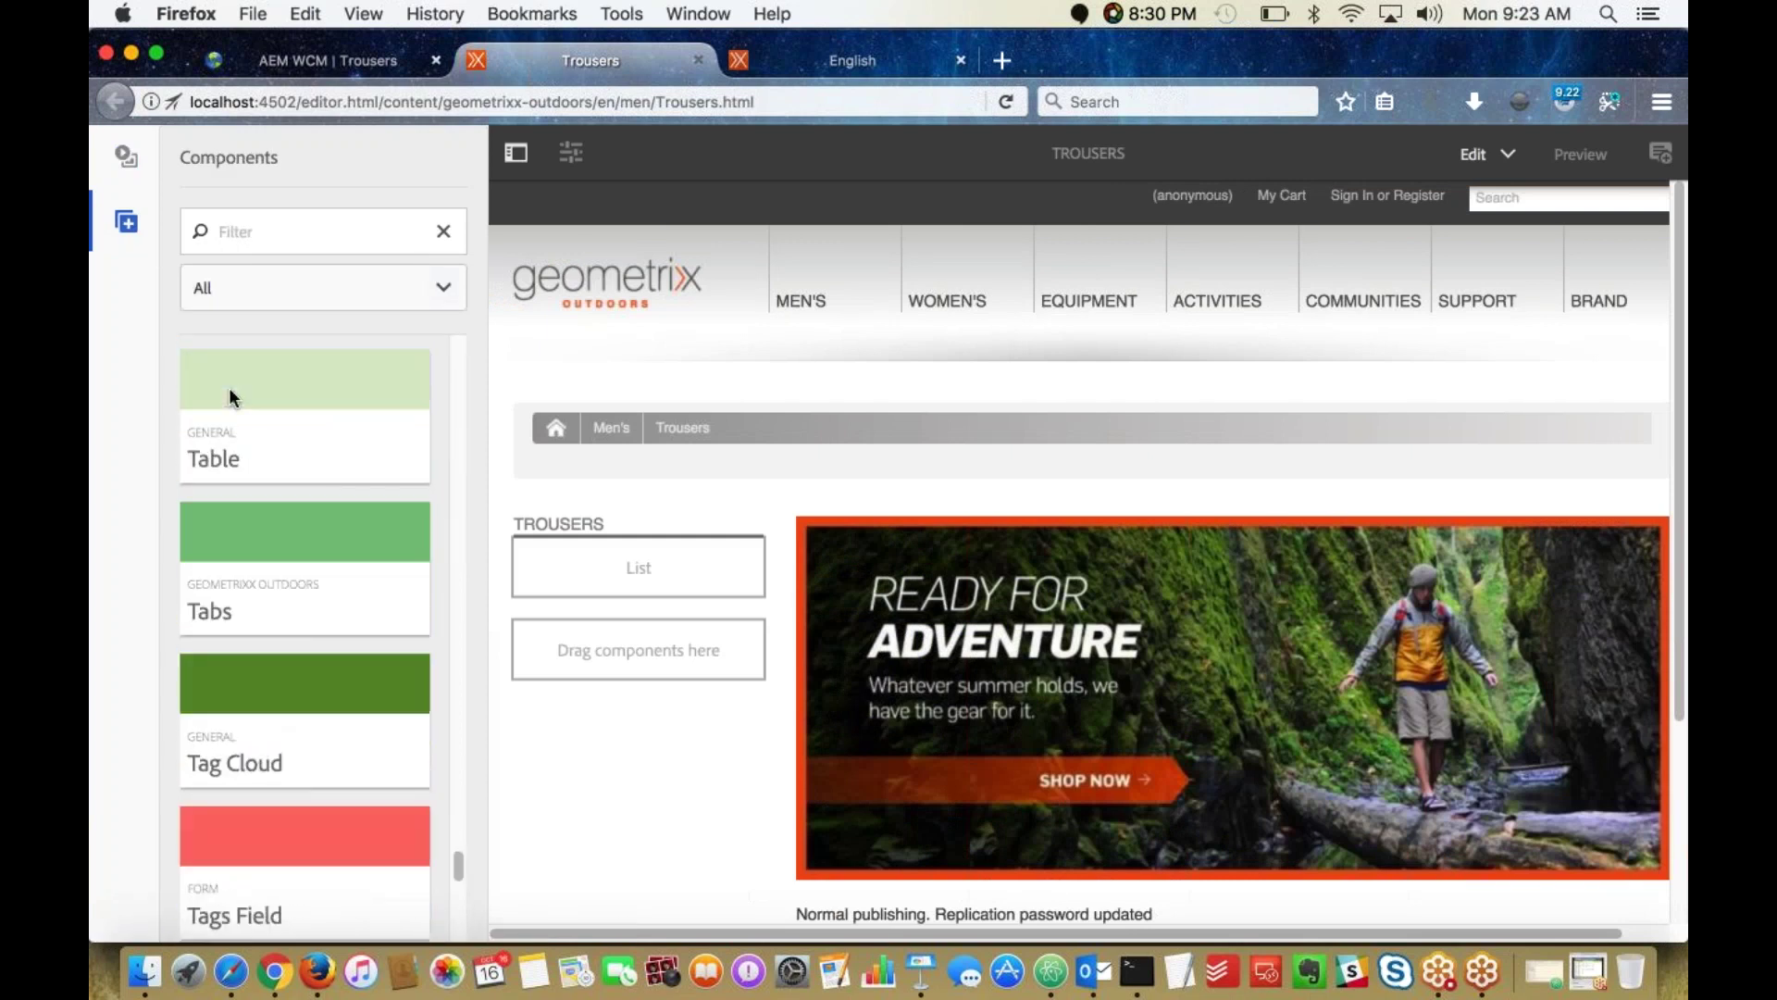
pyautogui.scroll(-4, 230, 387)
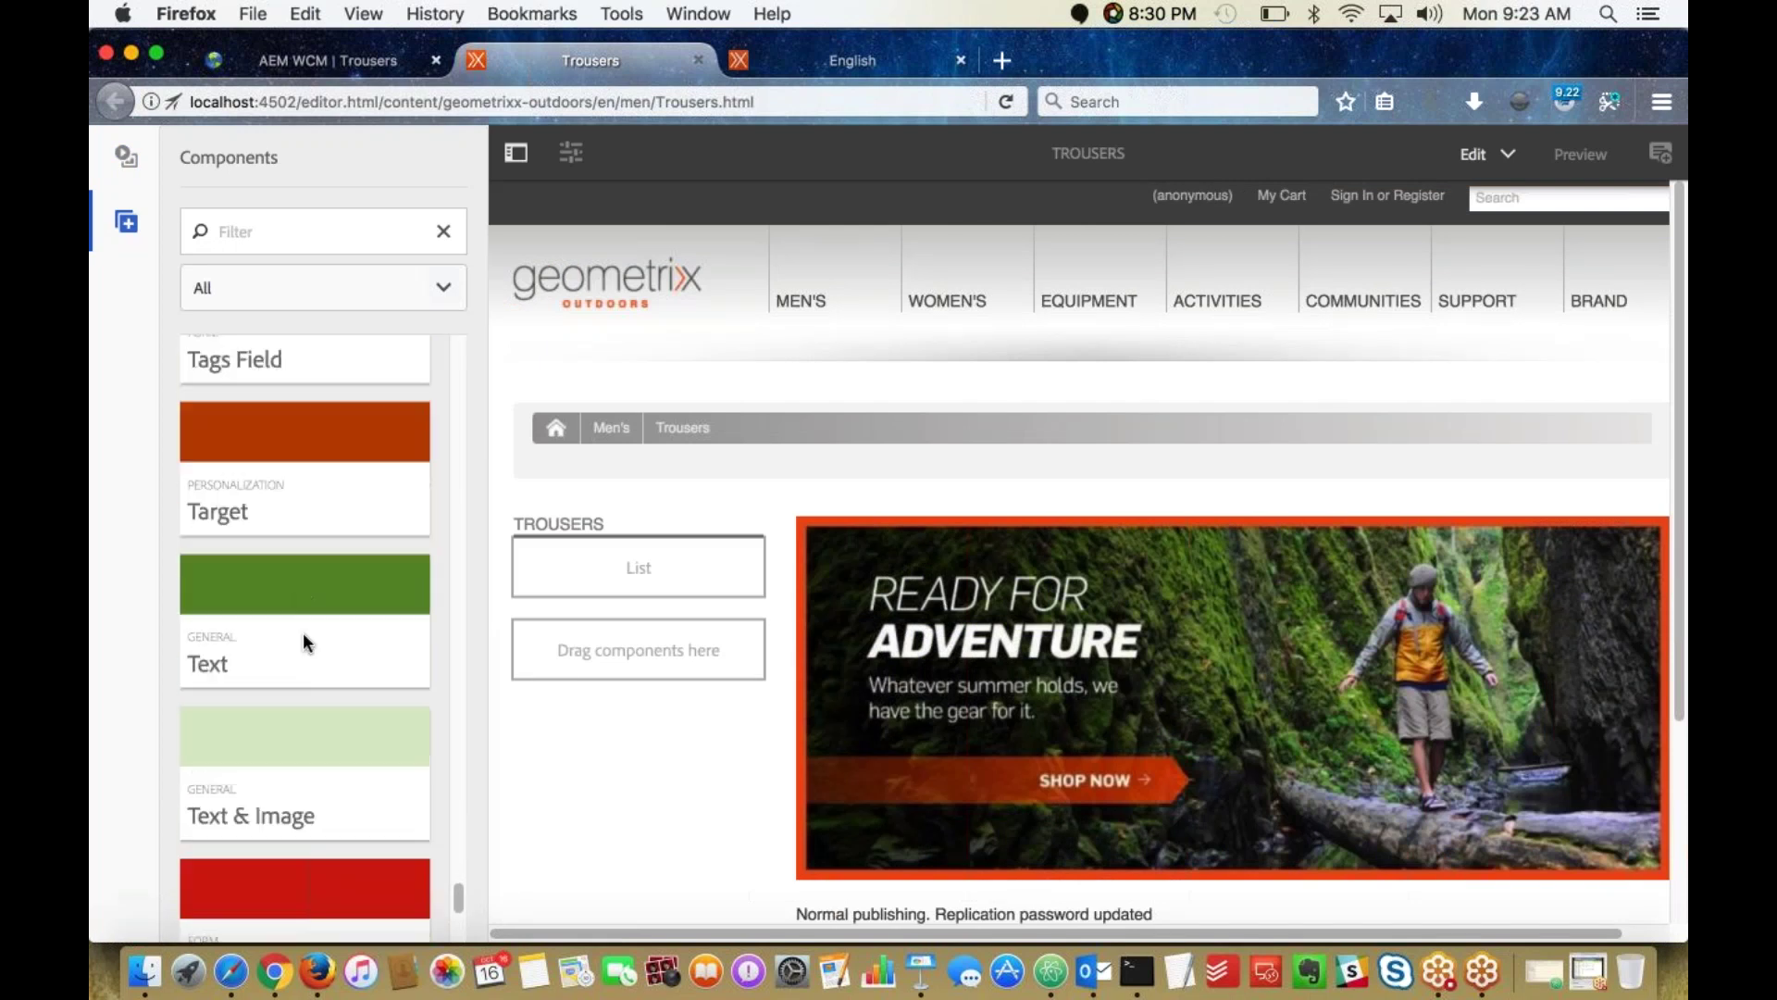
pyautogui.moveTo(306, 642); pyautogui.dragTo(1134, 903)
pyautogui.scroll(-5, 957, 696)
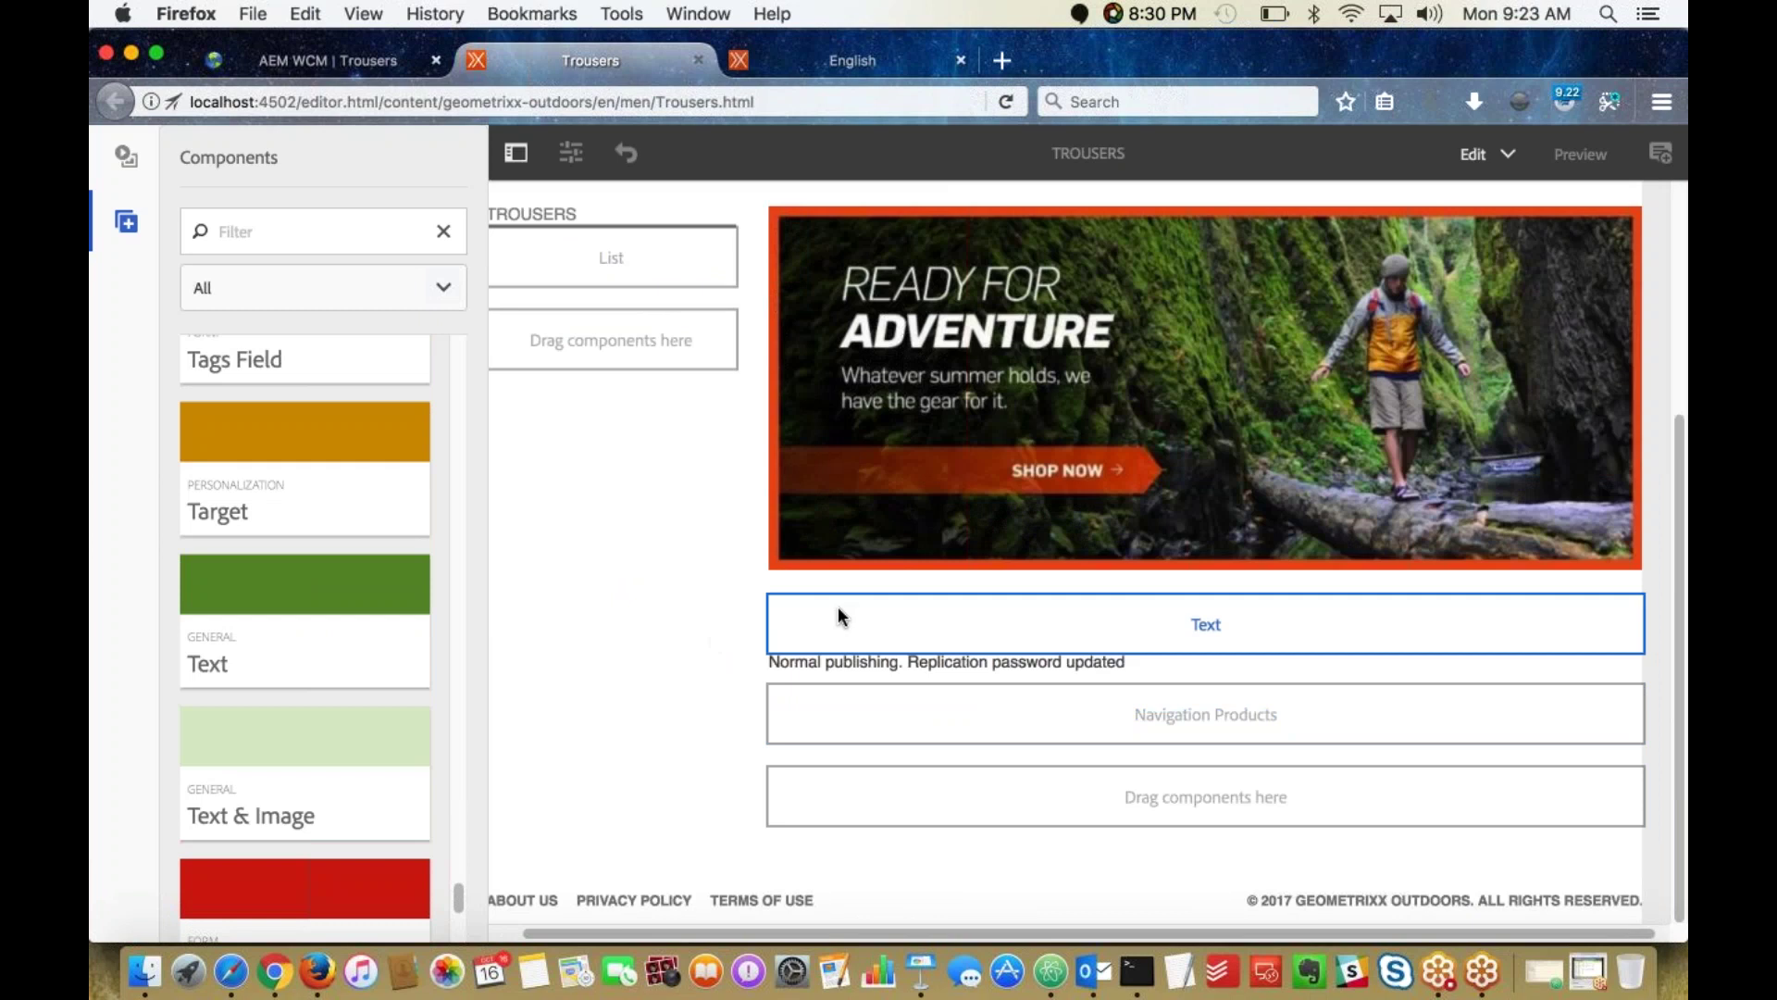
# - Edit the Text component to read "This is a test content" and save it
pyautogui.click(838, 609)
pyautogui.click(799, 569)
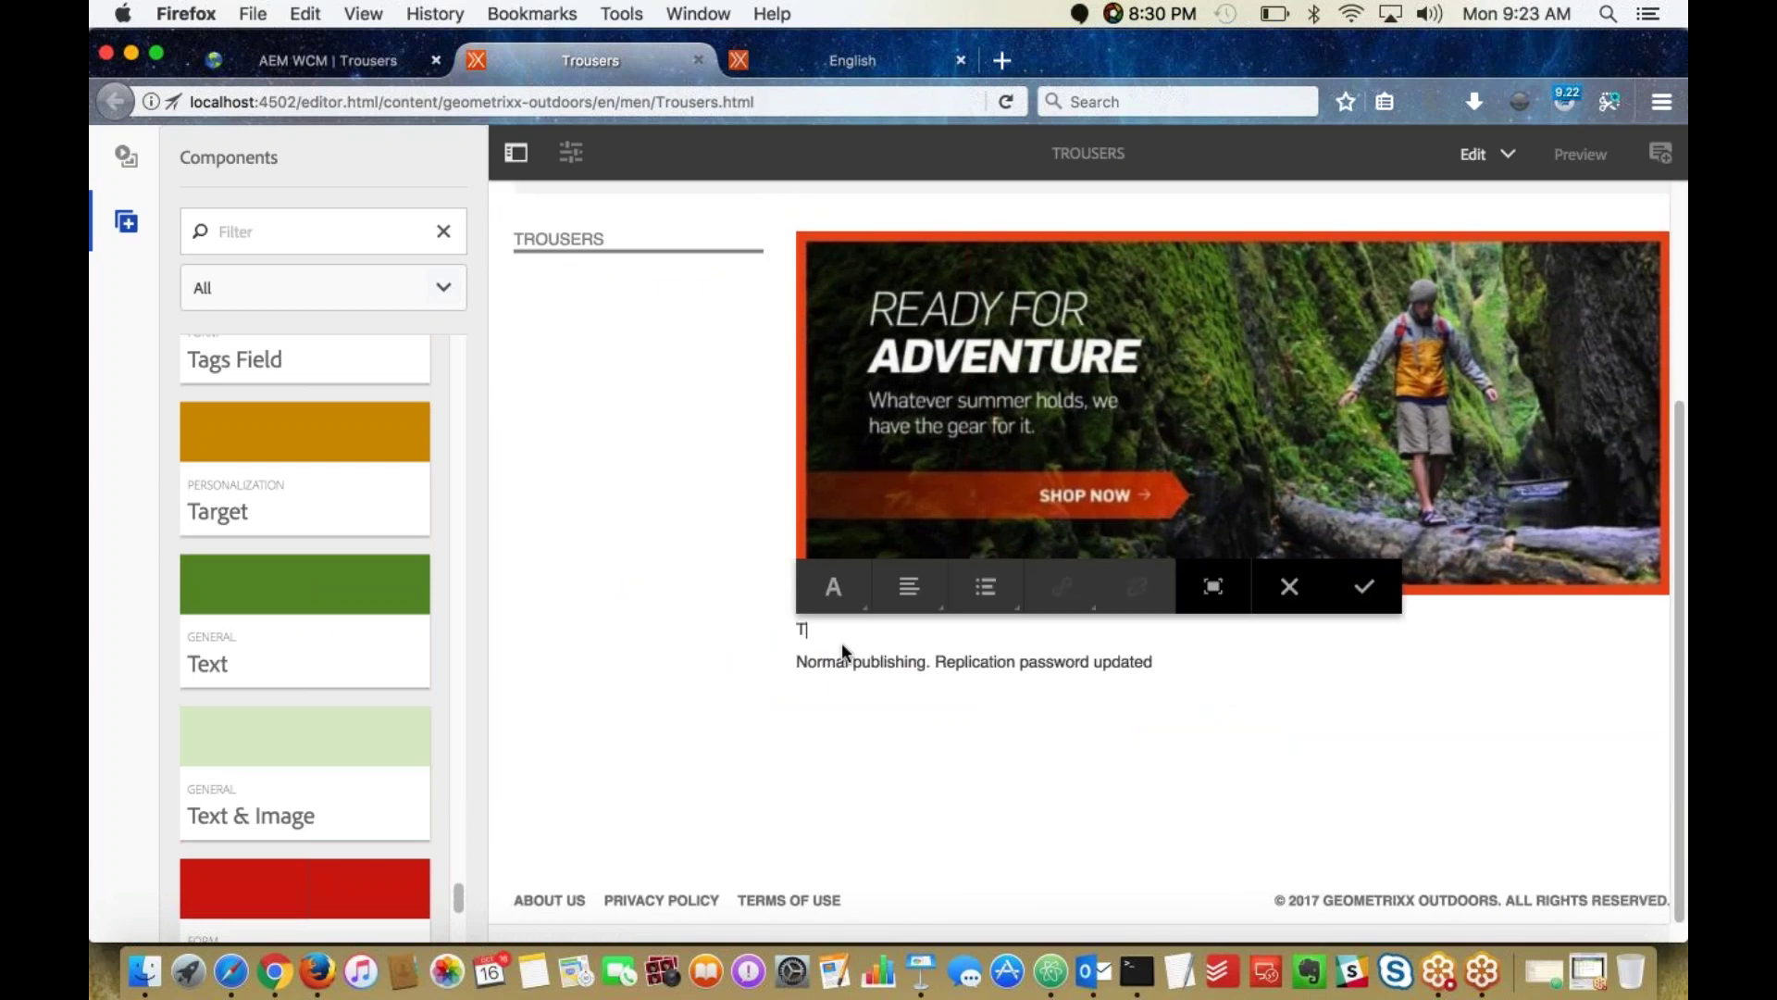
pyautogui.write('This is a test conetn')
pyautogui.press('BackSpace')
pyautogui.press('BackSpace')
pyautogui.press('BackSpace')
pyautogui.write('tent')
pyautogui.press('Return')
pyautogui.press('BackSpace')
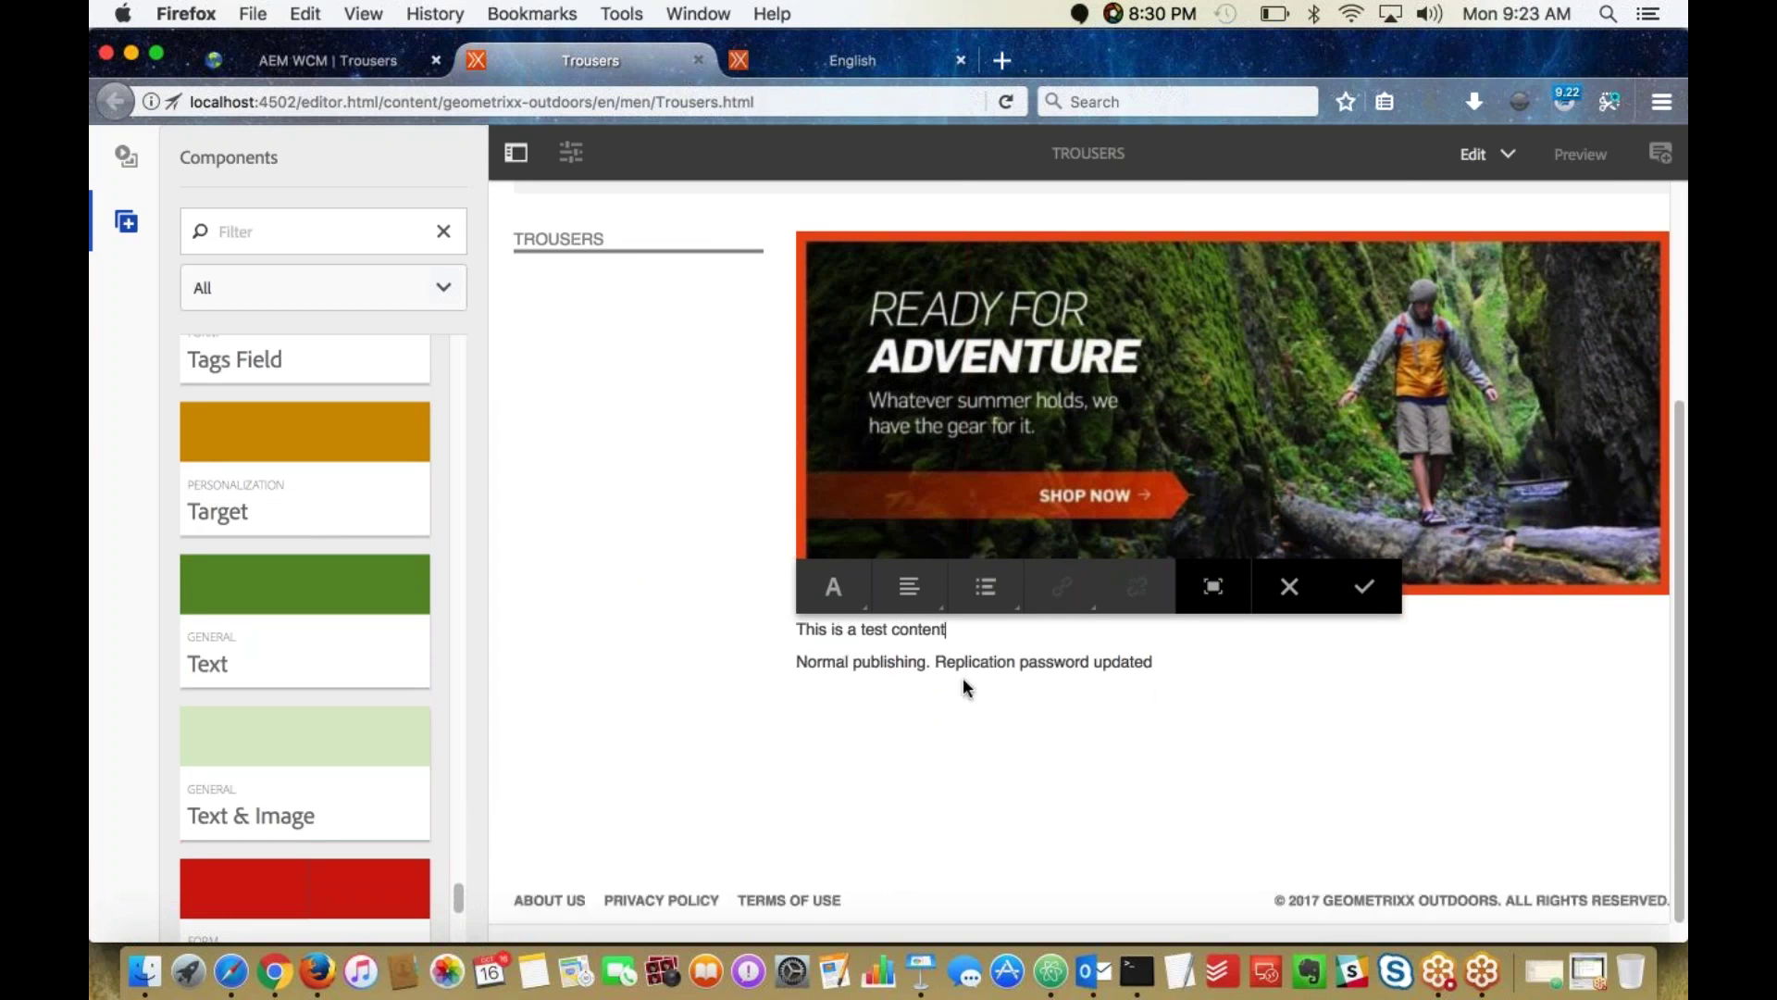
pyautogui.click(1385, 592)
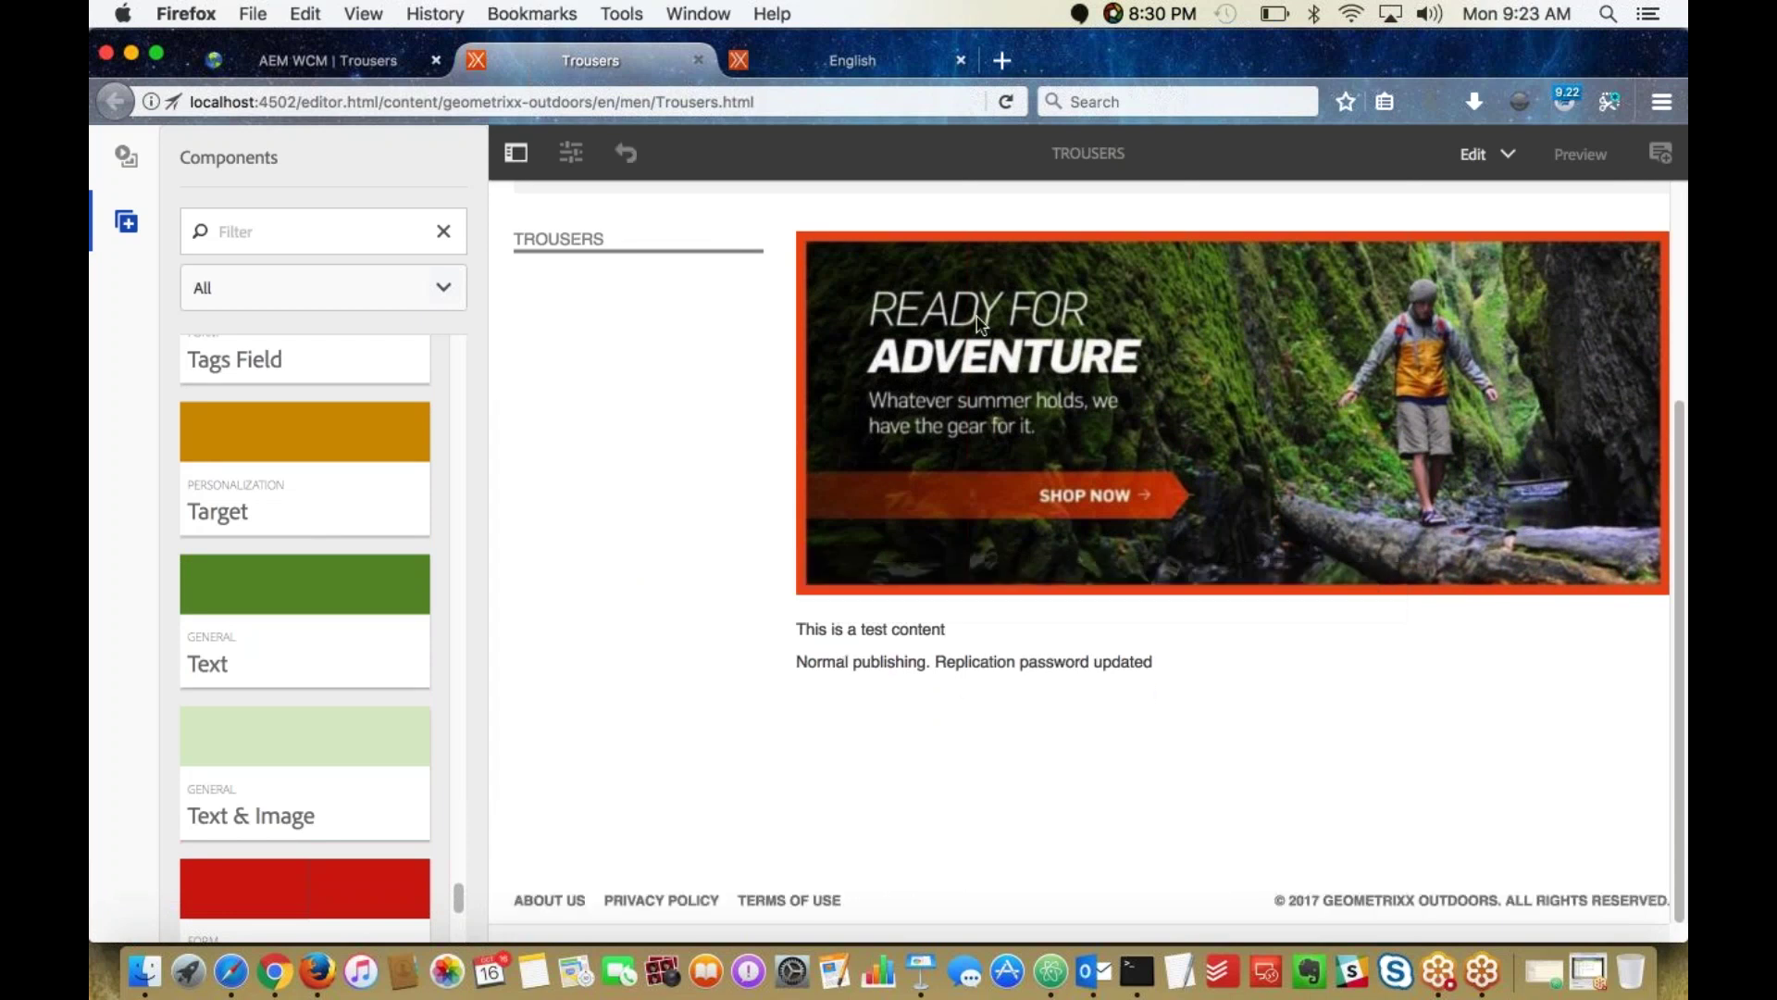
# - Publish the Trousers page via Page Information, then toggle the side panel between Assets and Components
pyautogui.click(569, 158)
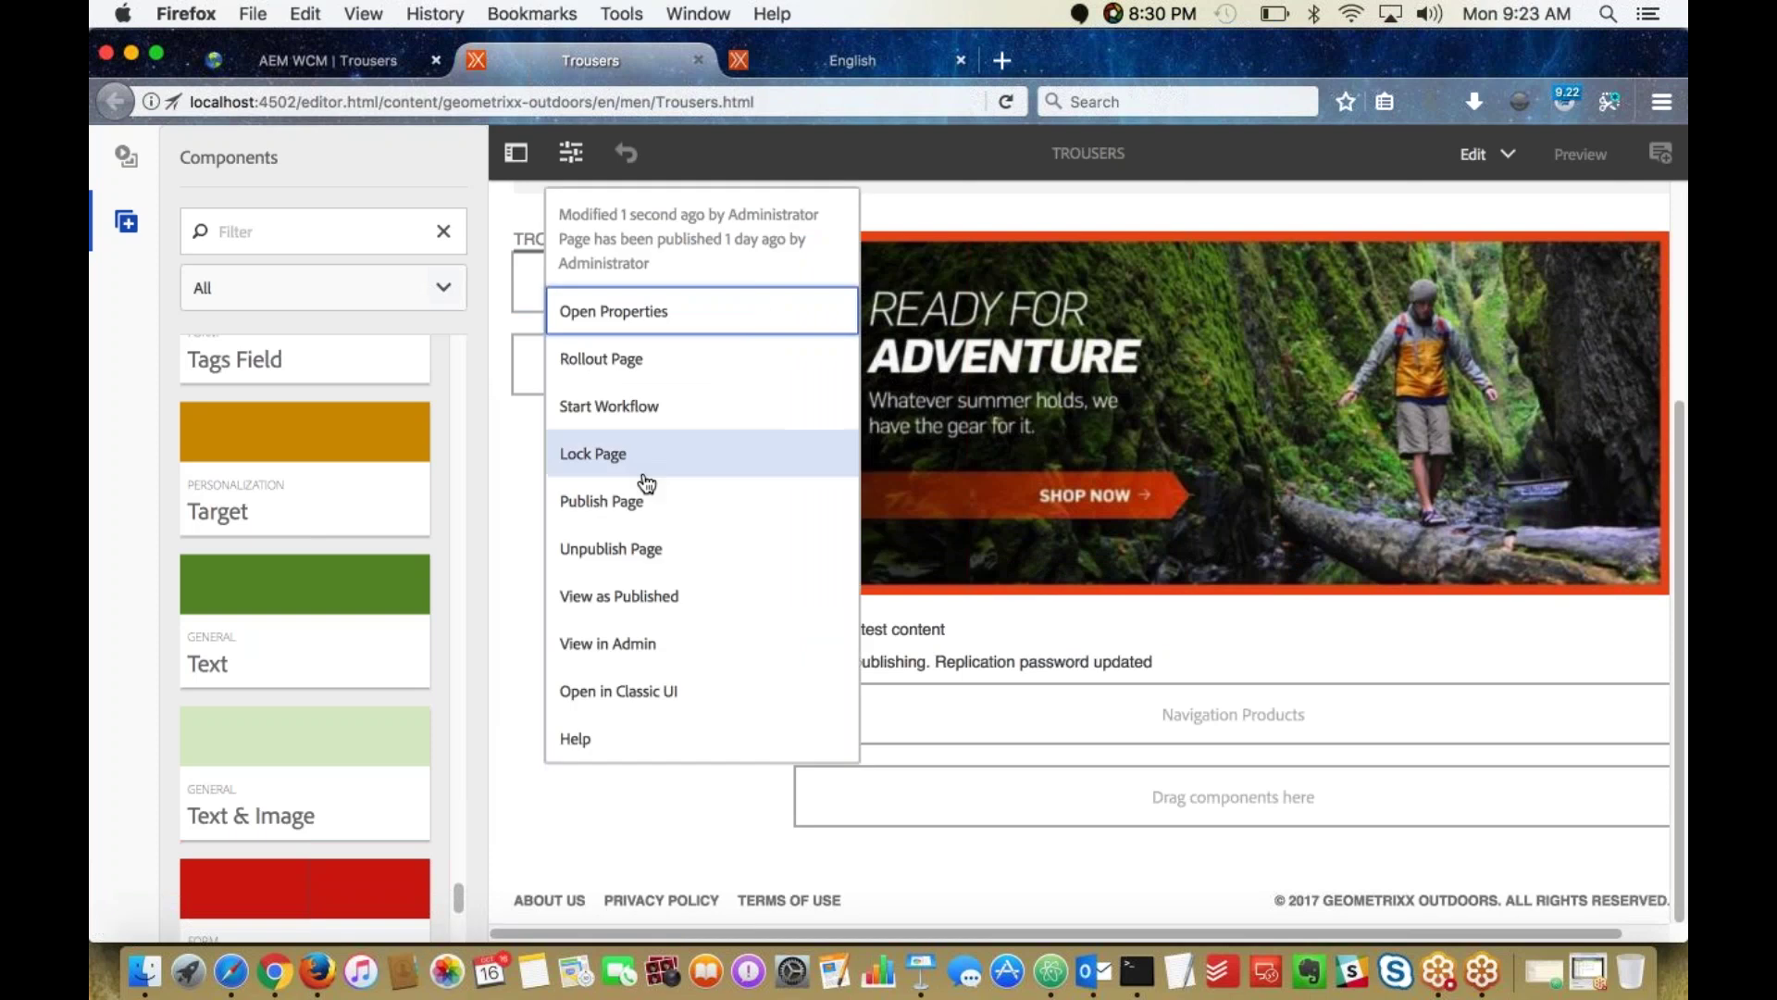
pyautogui.click(633, 514)
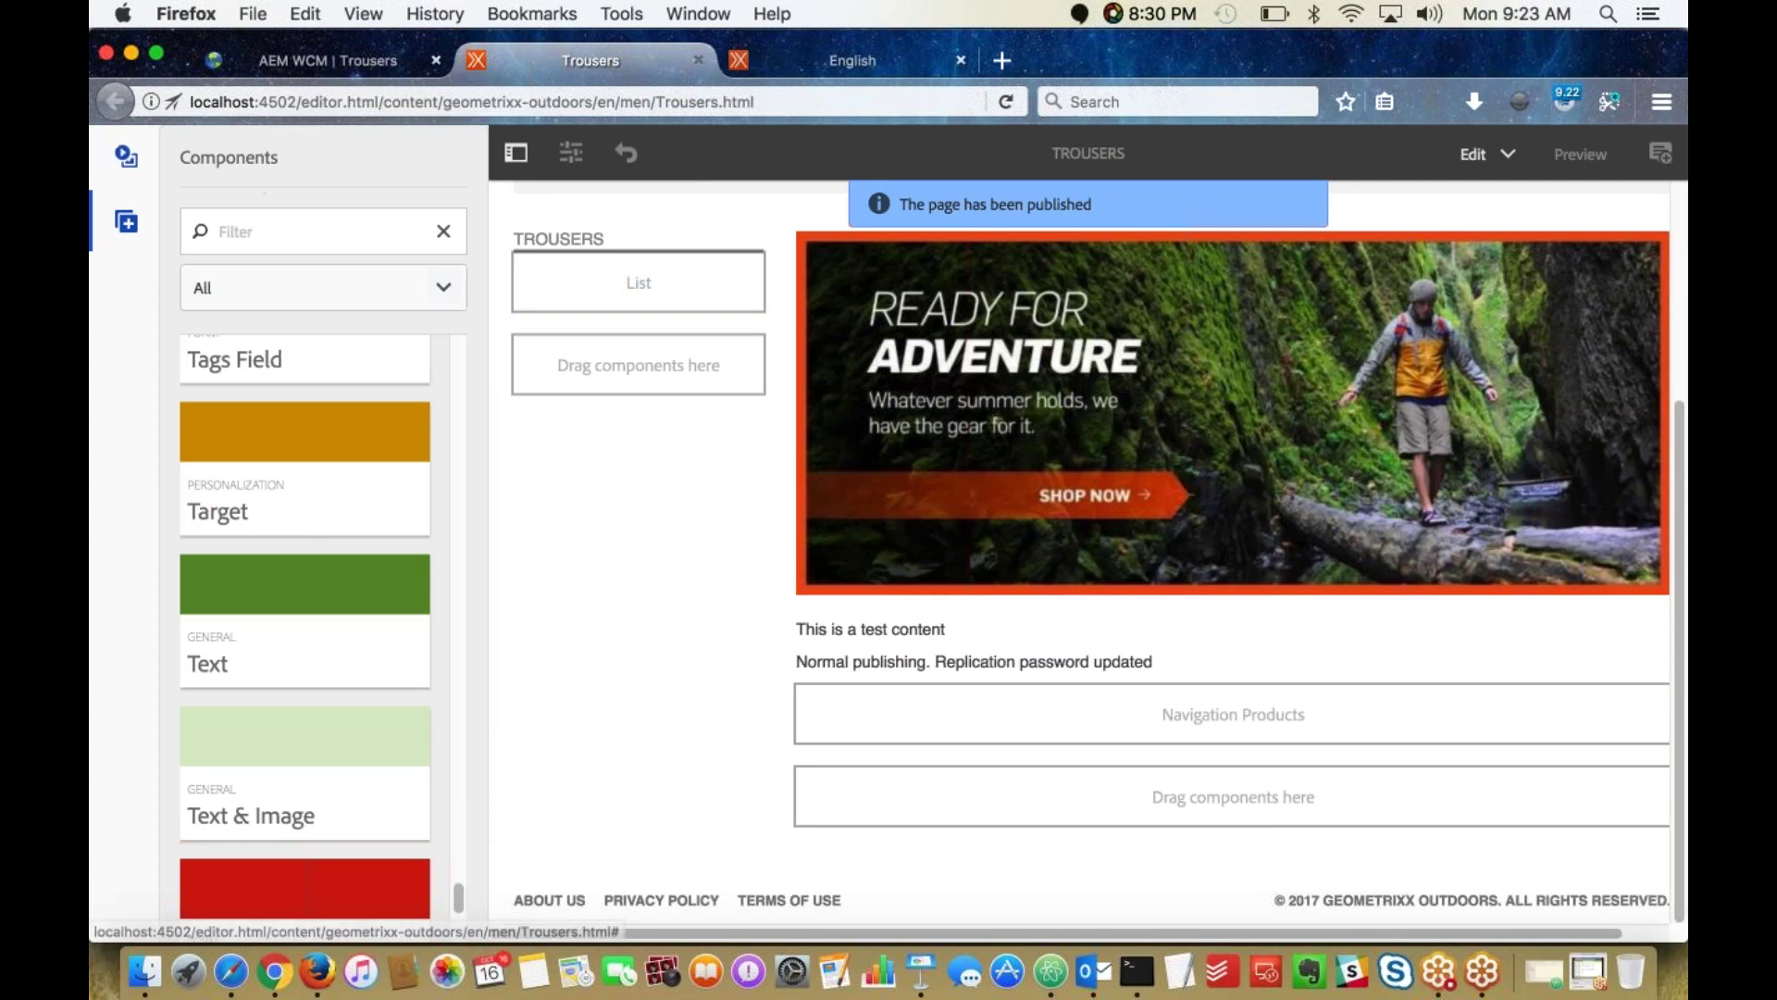
pyautogui.click(126, 157)
pyautogui.click(130, 223)
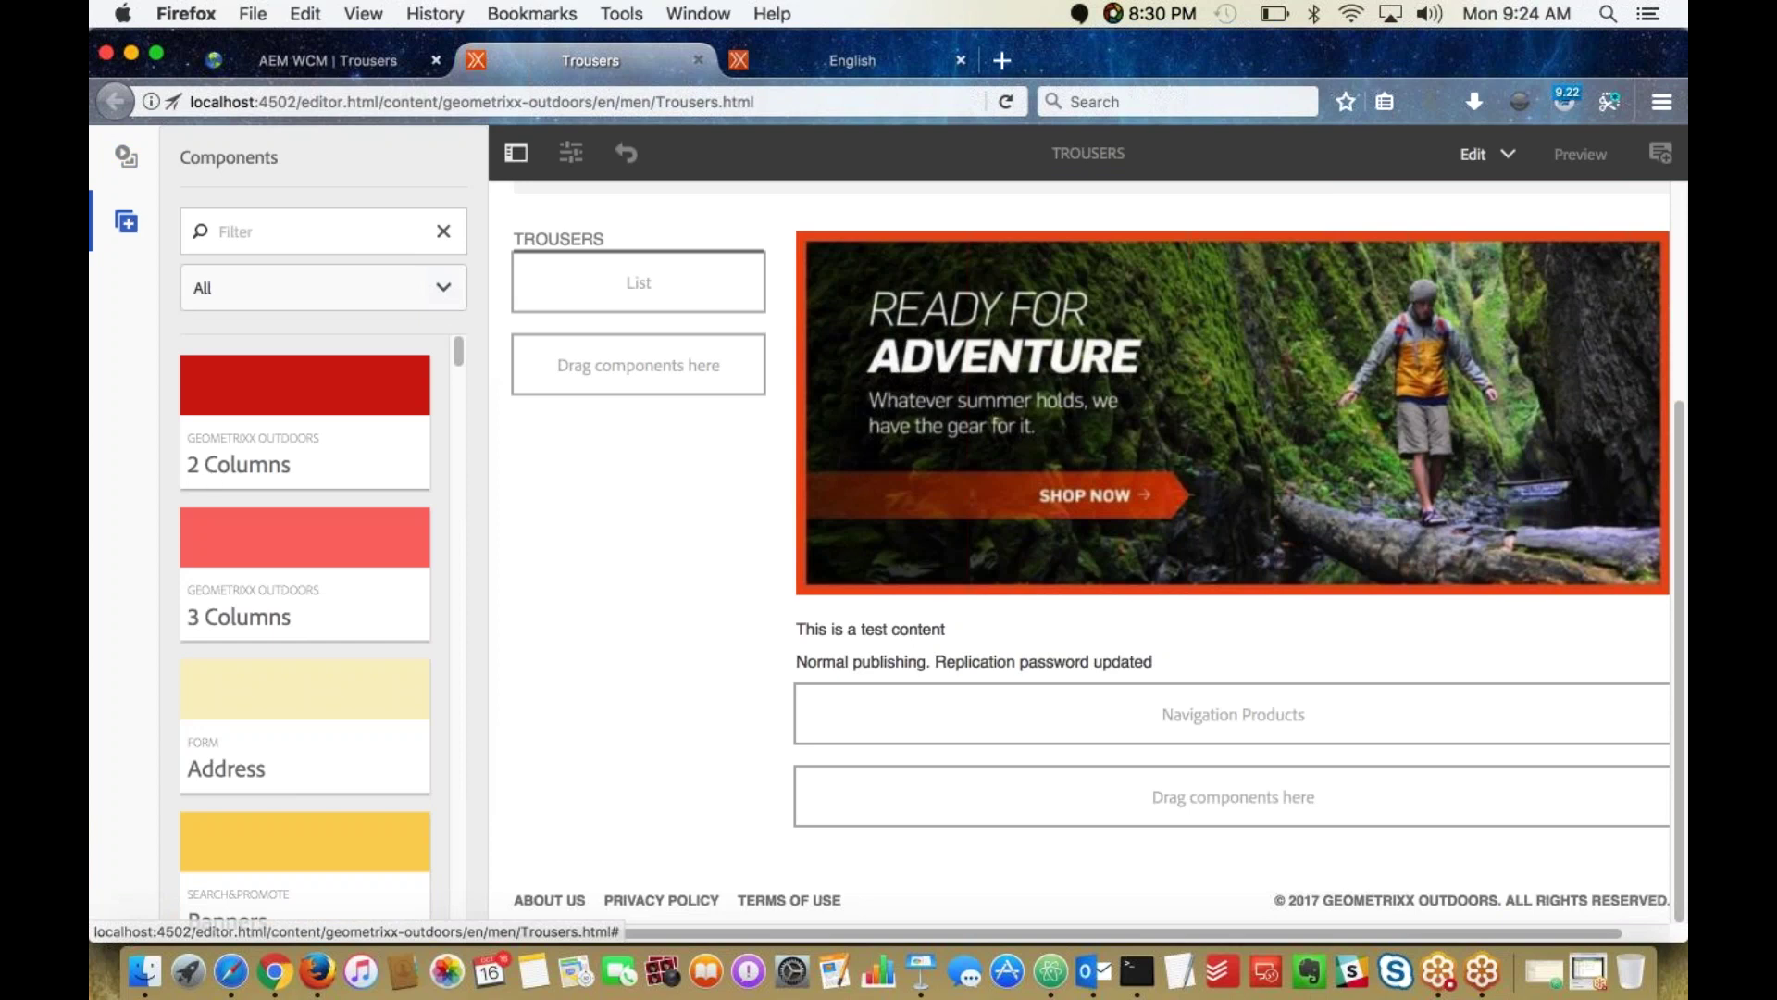
pyautogui.scroll(3, 537, 259)
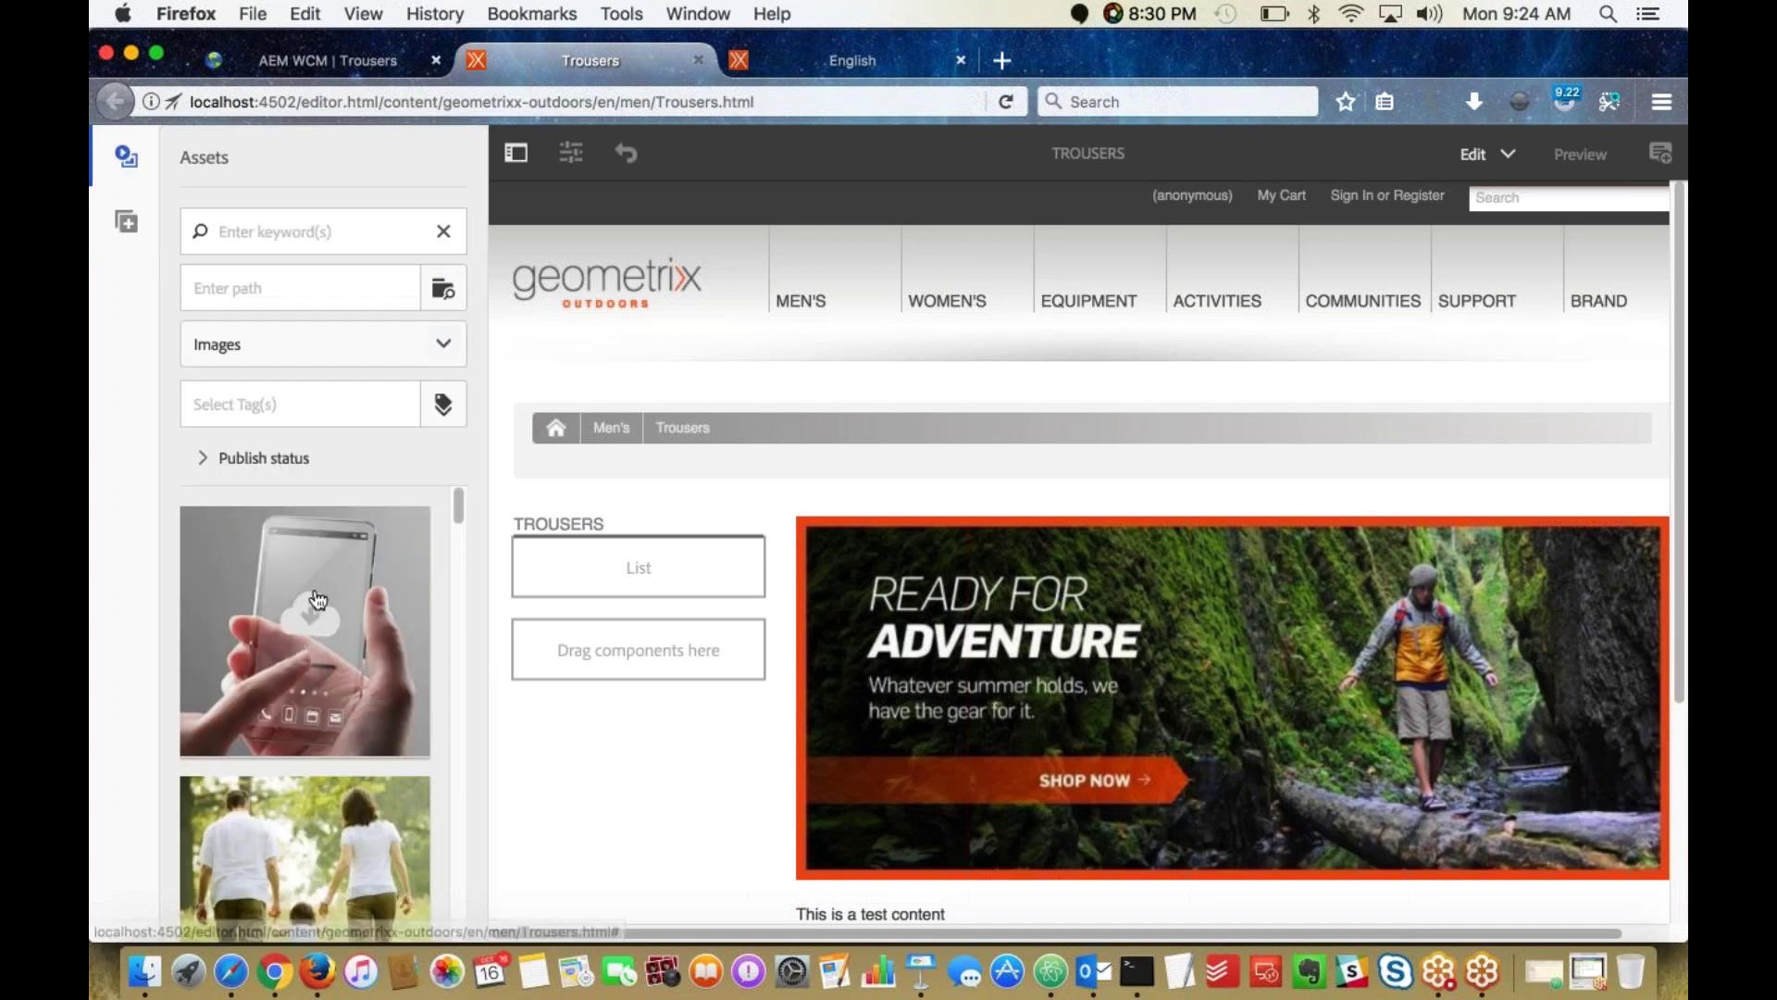
# - Close the side panel and open Page Information, showing the page published 44 seconds ago
pyautogui.scroll(-5, 305, 629)
pyautogui.scroll(5, 306, 593)
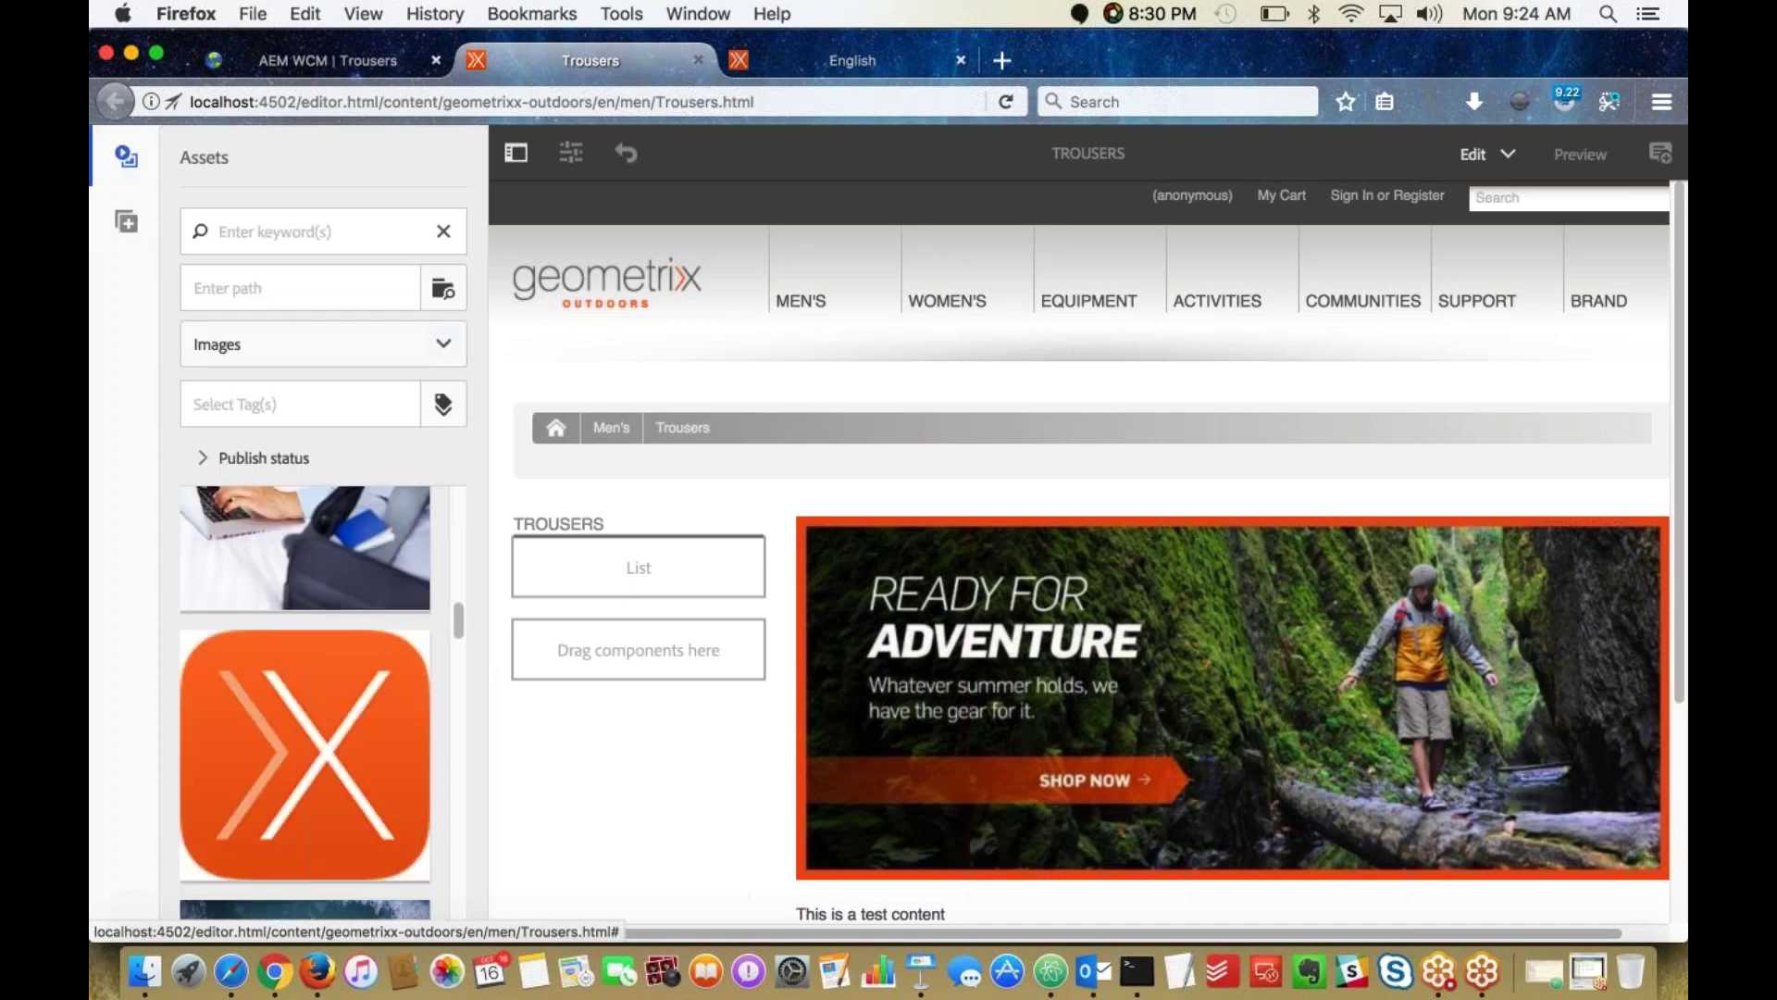
pyautogui.click(126, 222)
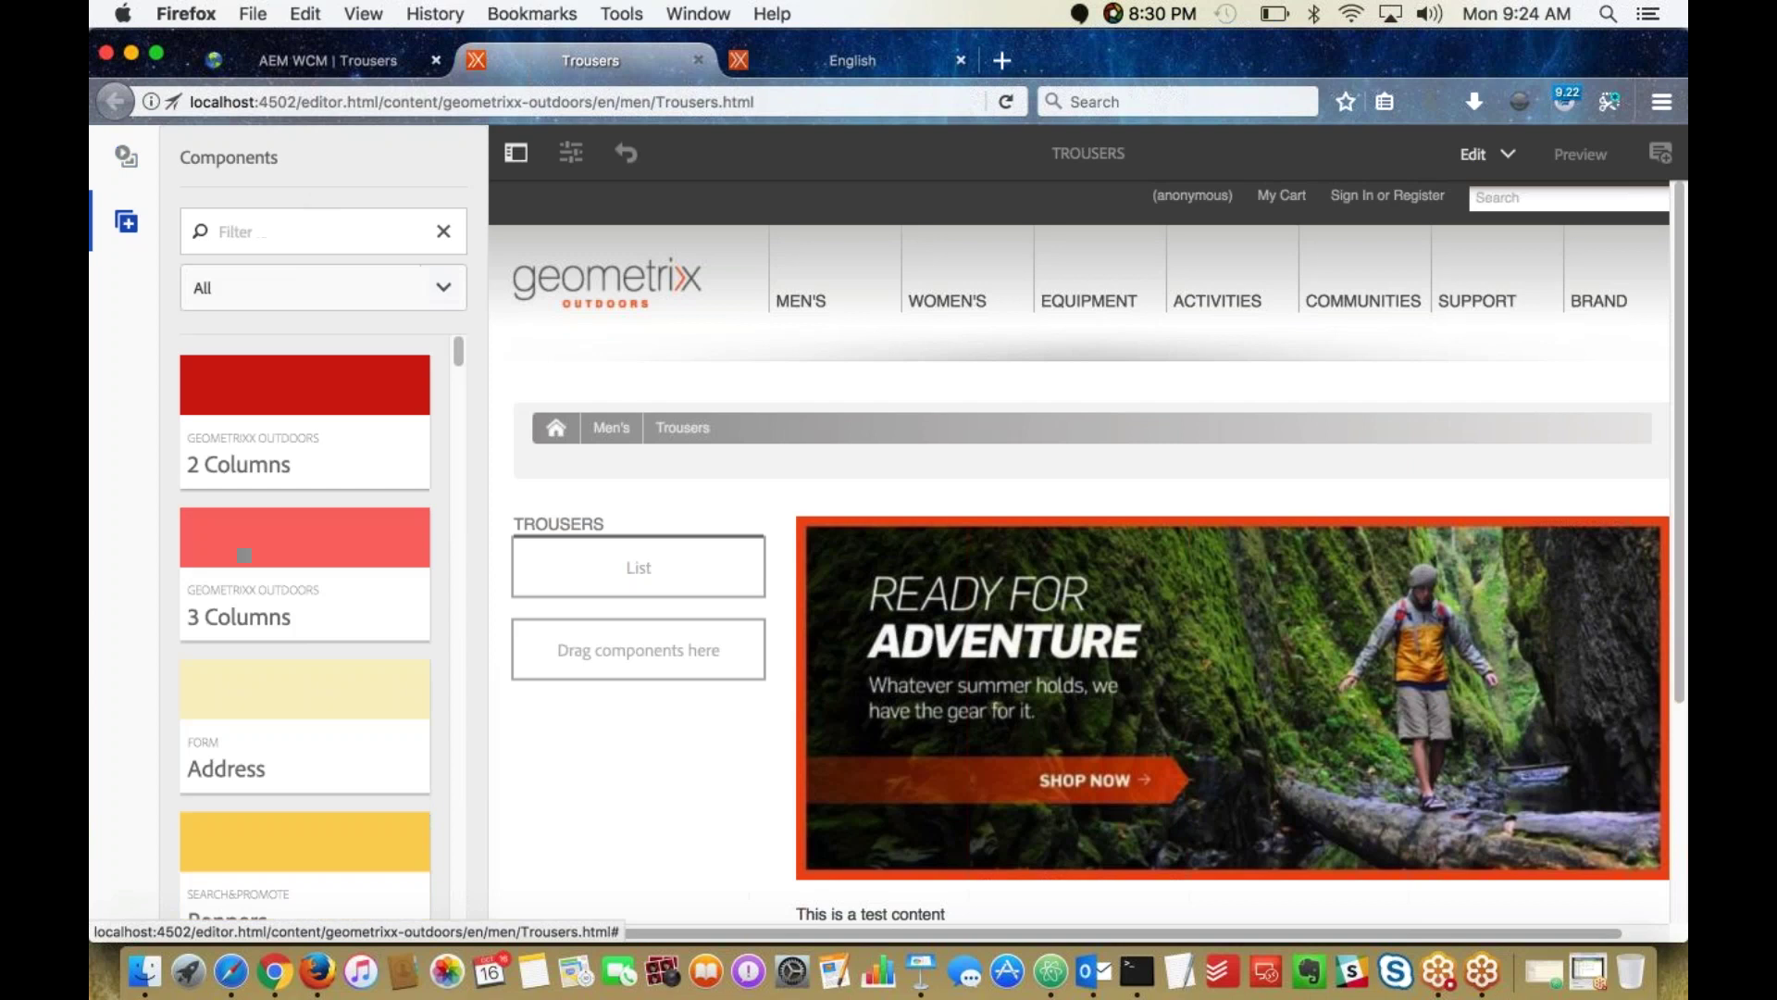
pyautogui.click(515, 152)
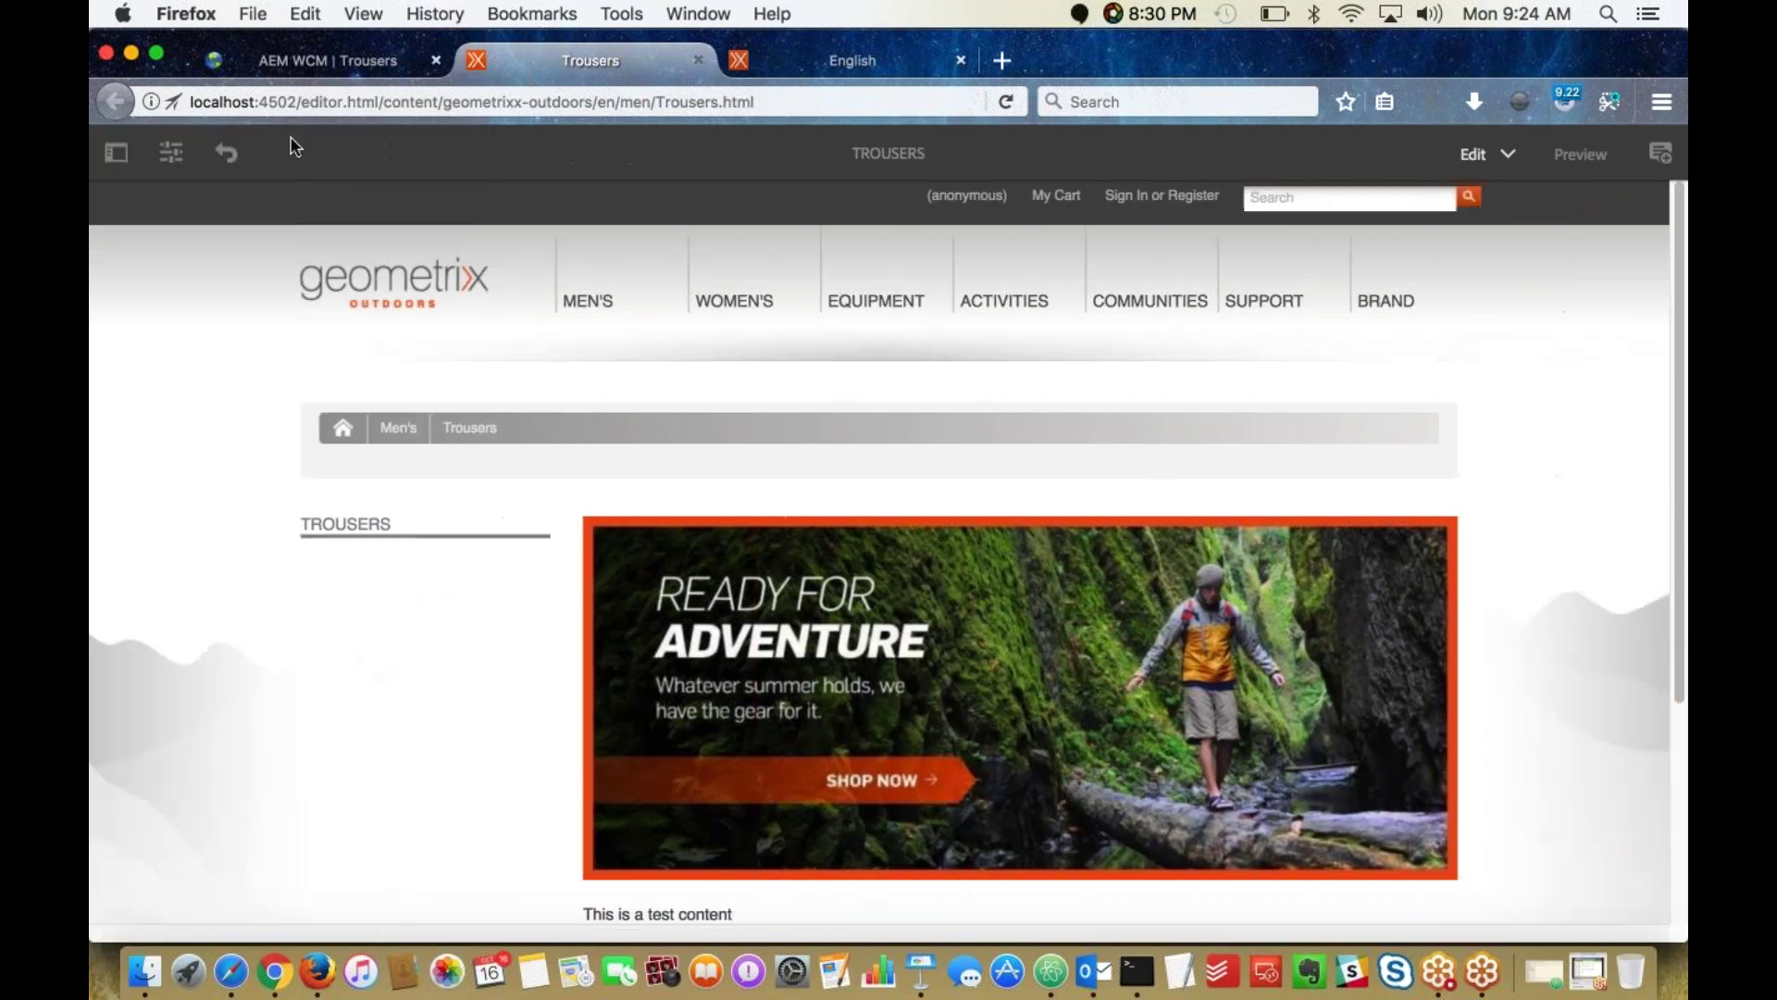
pyautogui.click(171, 154)
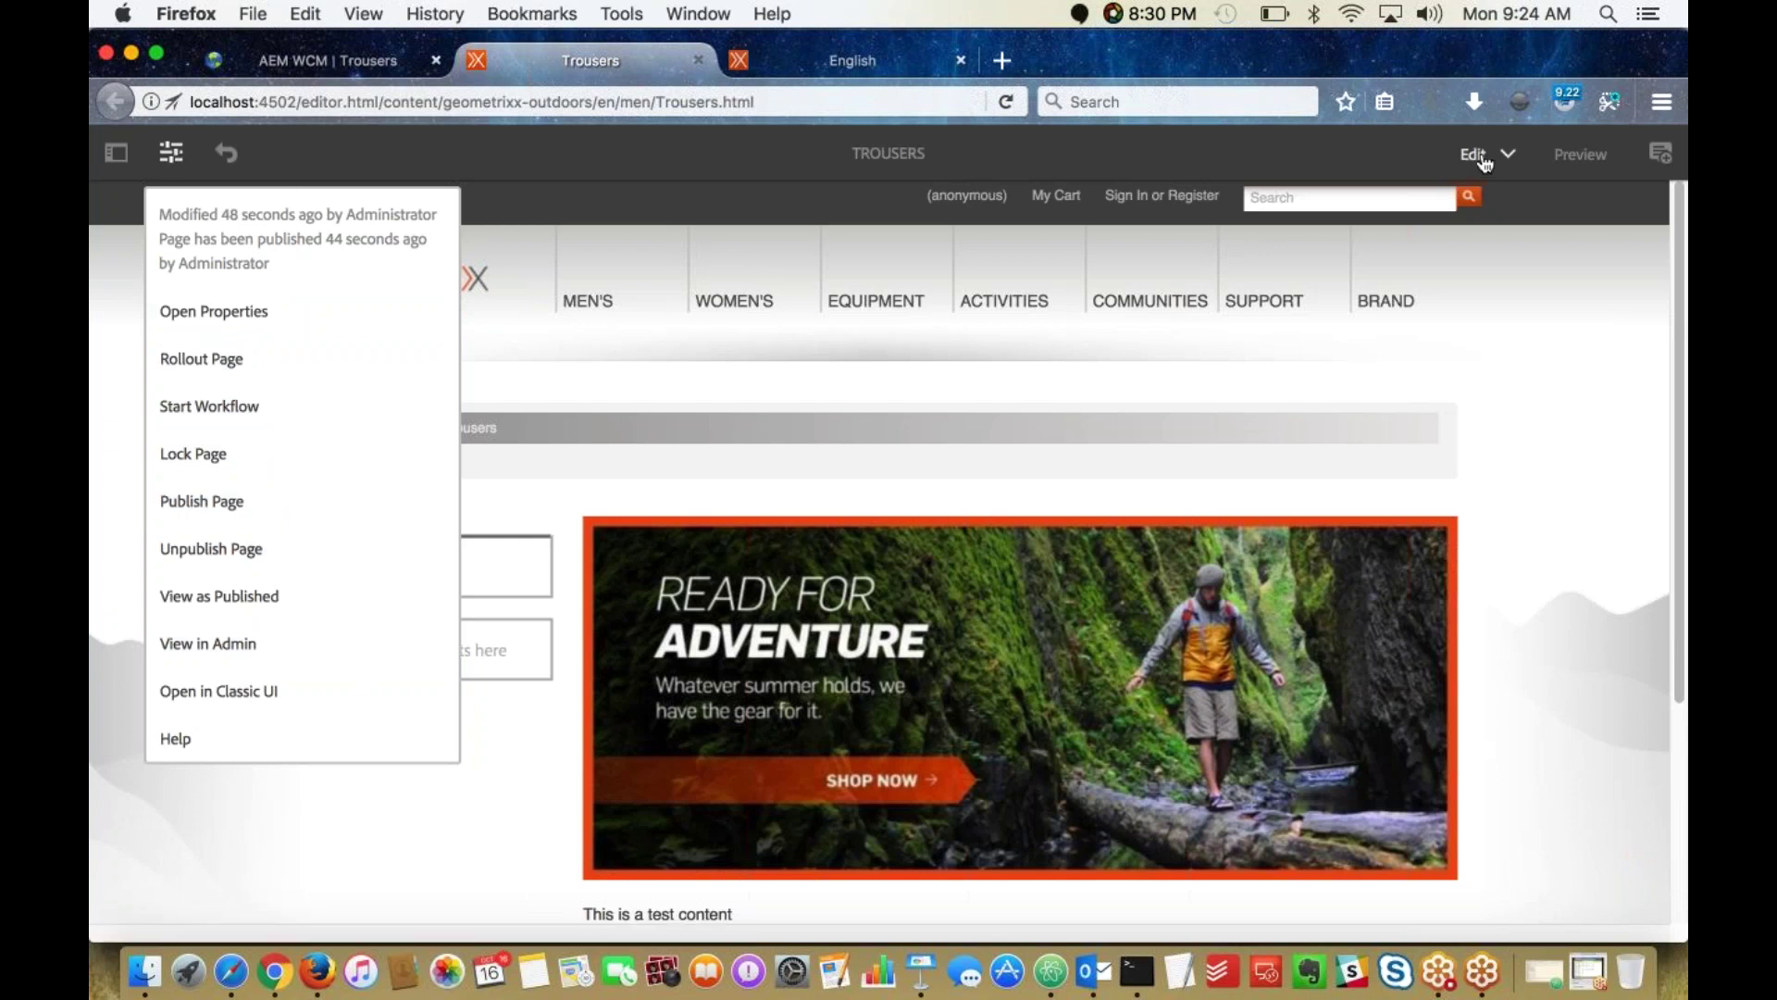
# - Switch to Preview mode and scroll the Trousers page to review the test text
pyautogui.click(1572, 159)
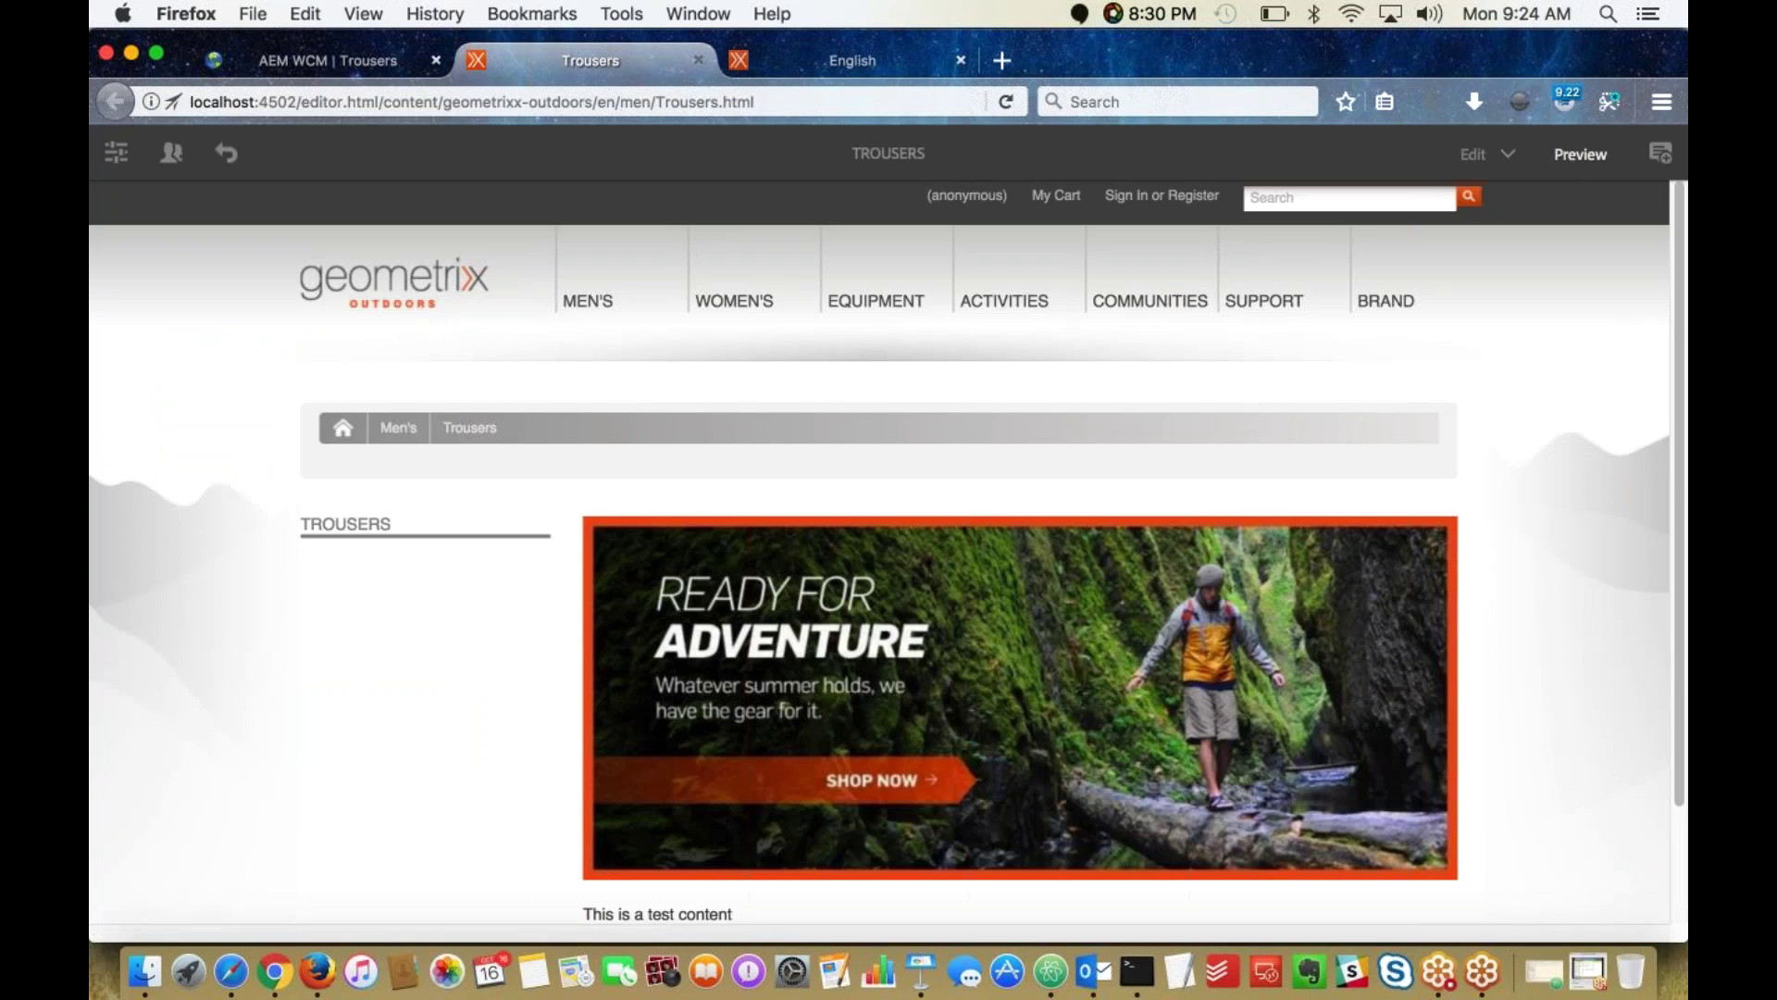
pyautogui.scroll(-3, 886, 551)
pyautogui.scroll(3, 886, 550)
pyautogui.scroll(-2, 887, 551)
pyautogui.scroll(2, 887, 551)
pyautogui.scroll(-2, 887, 551)
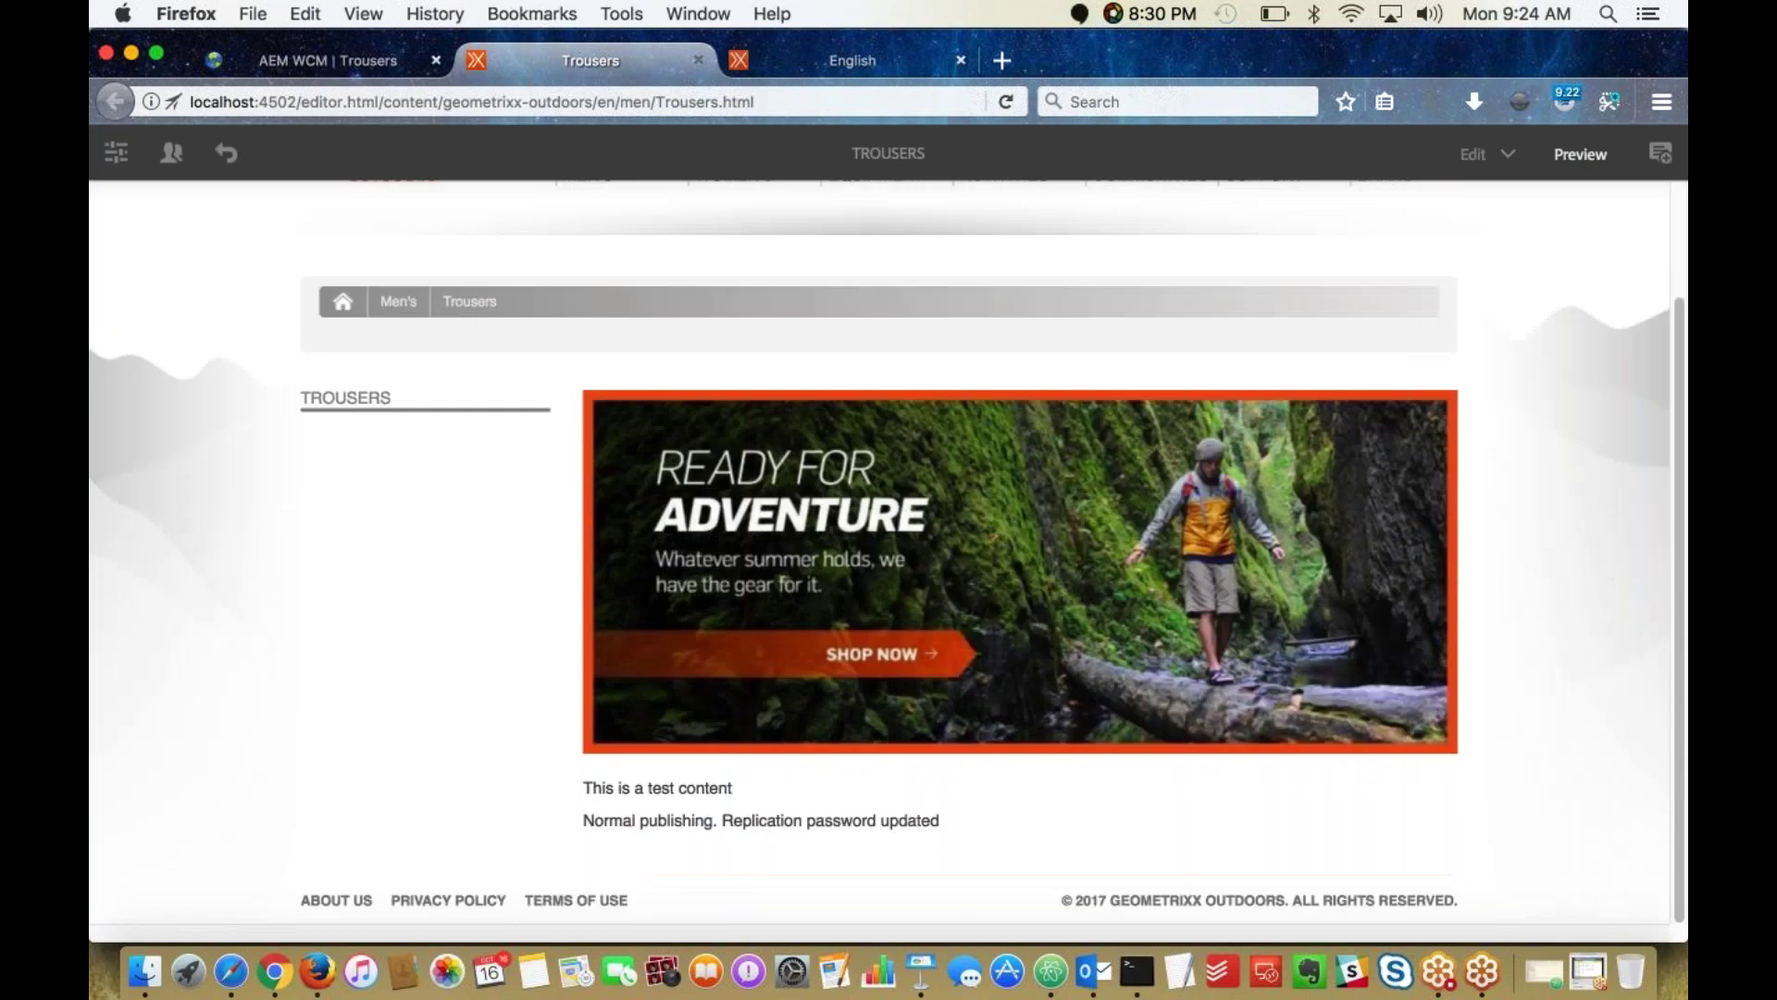
pyautogui.scroll(2, 887, 550)
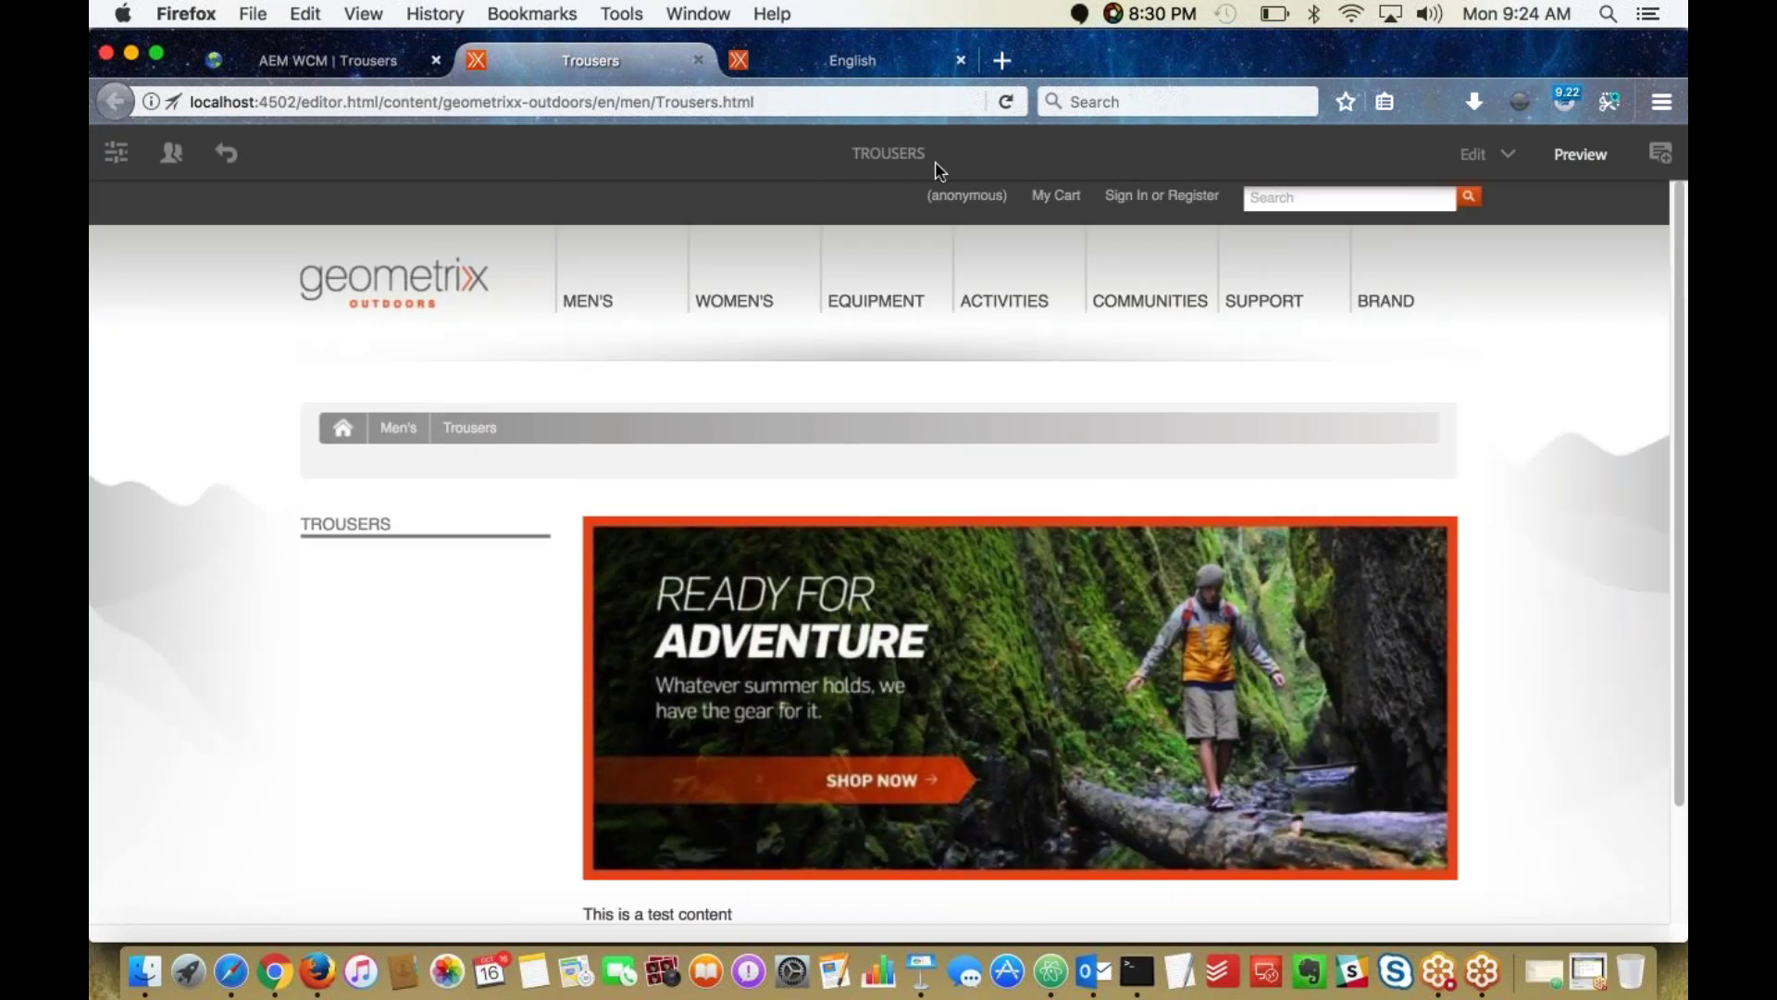
pyautogui.scroll(-2, 1519, 425)
pyautogui.scroll(2, 1519, 426)
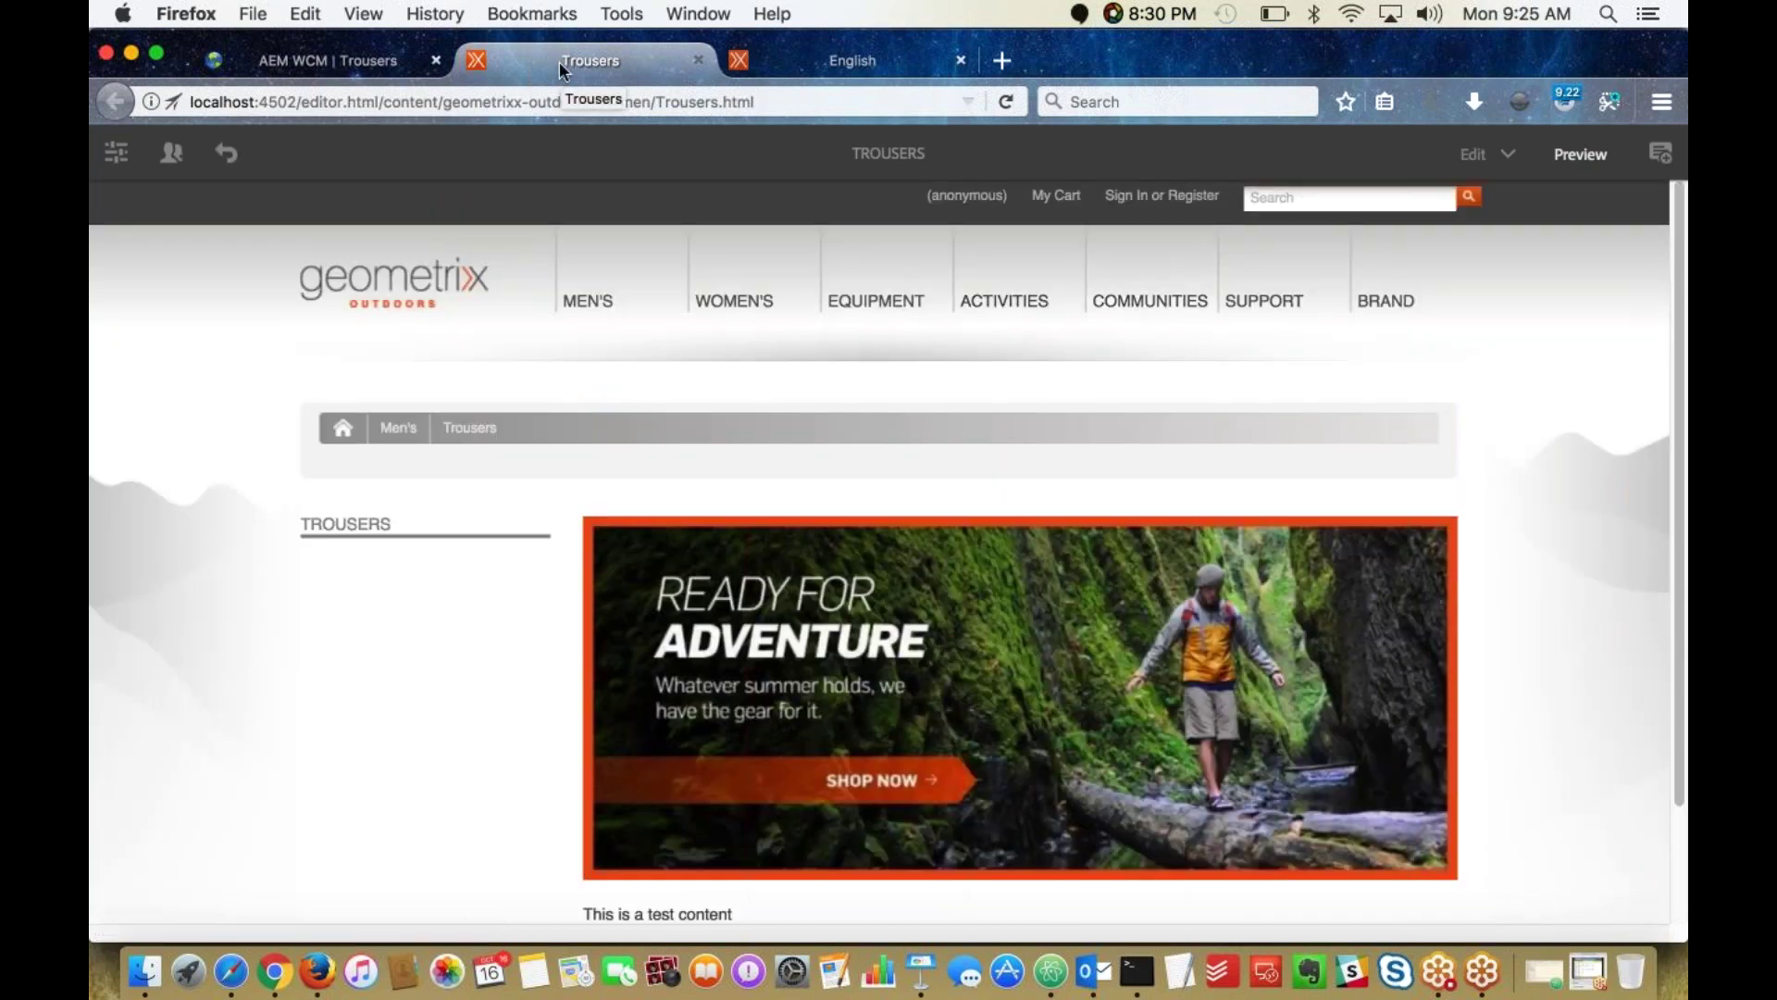
# - Replace 'editor.html' with 'cf#' in the Trousers page address to load it in Classic UI
pyautogui.click(365, 100)
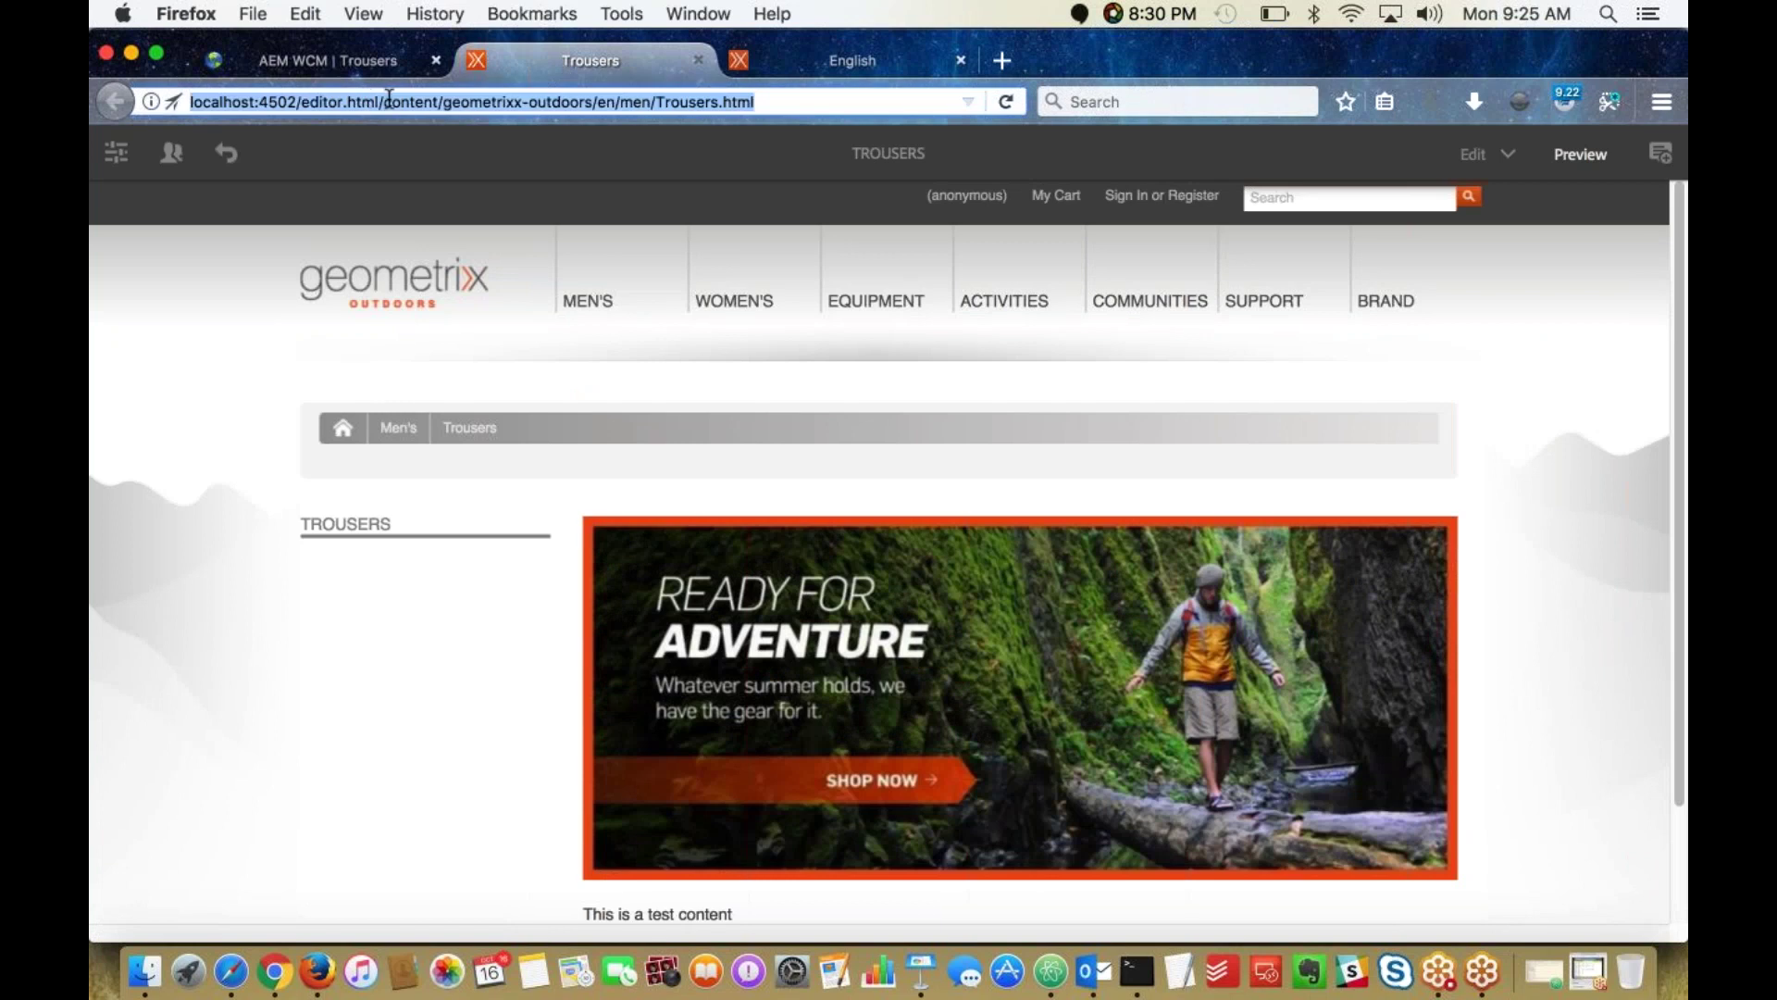
pyautogui.click(377, 101)
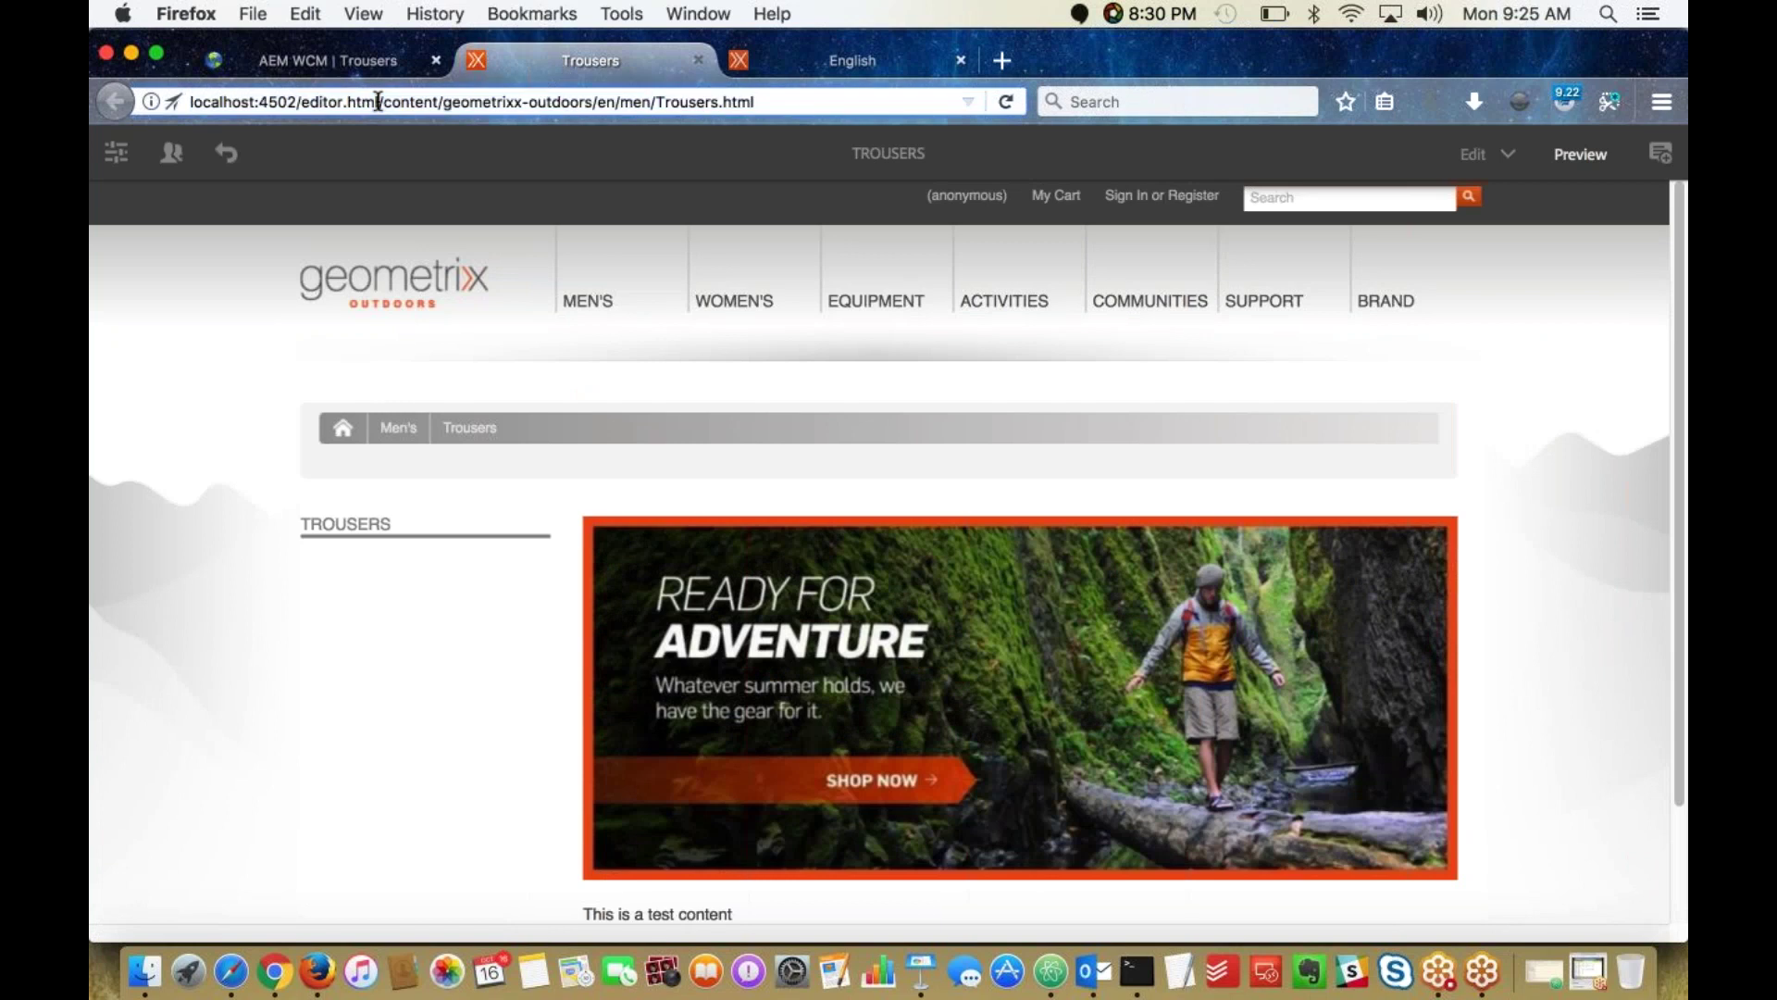
pyautogui.press('BackSpace')
pyautogui.press('BackSpace')
pyautogui.press('BackSpace')
pyautogui.press('BackSpace')
pyautogui.press('BackSpace')
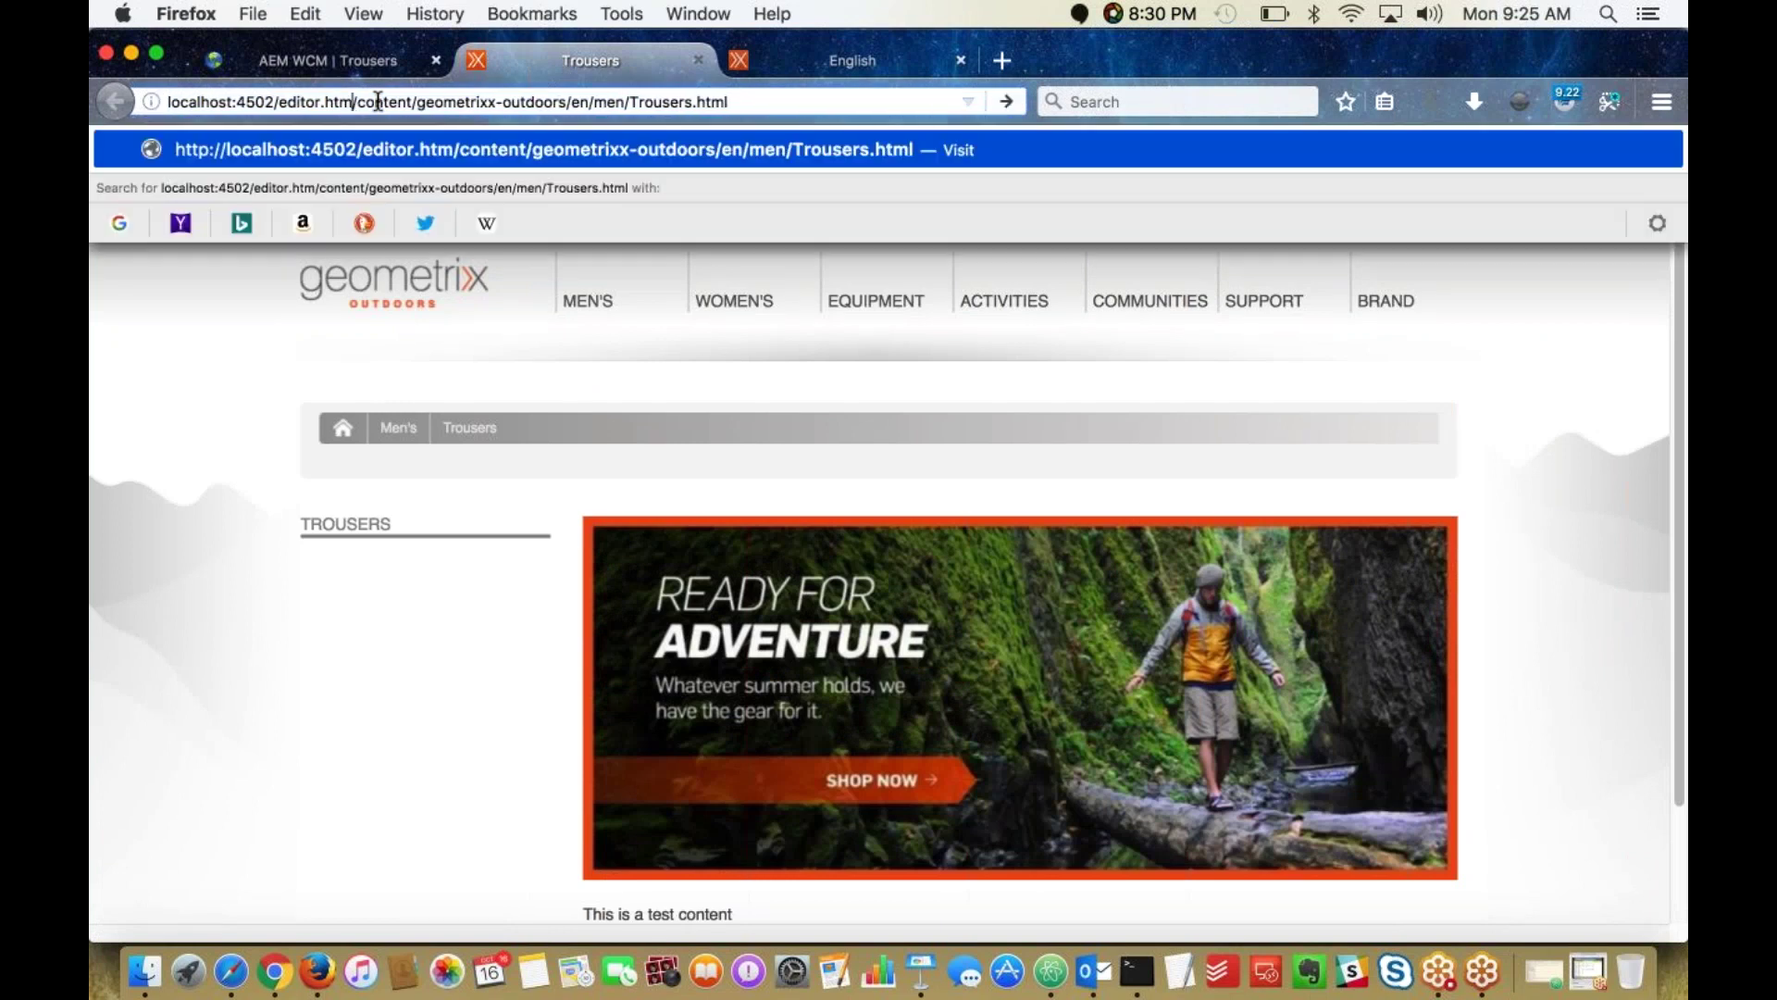
pyautogui.press('BackSpace')
pyautogui.press('BackSpace')
pyautogui.press('BackSpace')
pyautogui.press('BackSpace')
pyautogui.press('BackSpace')
pyautogui.press('BackSpace')
pyautogui.write('cf#')
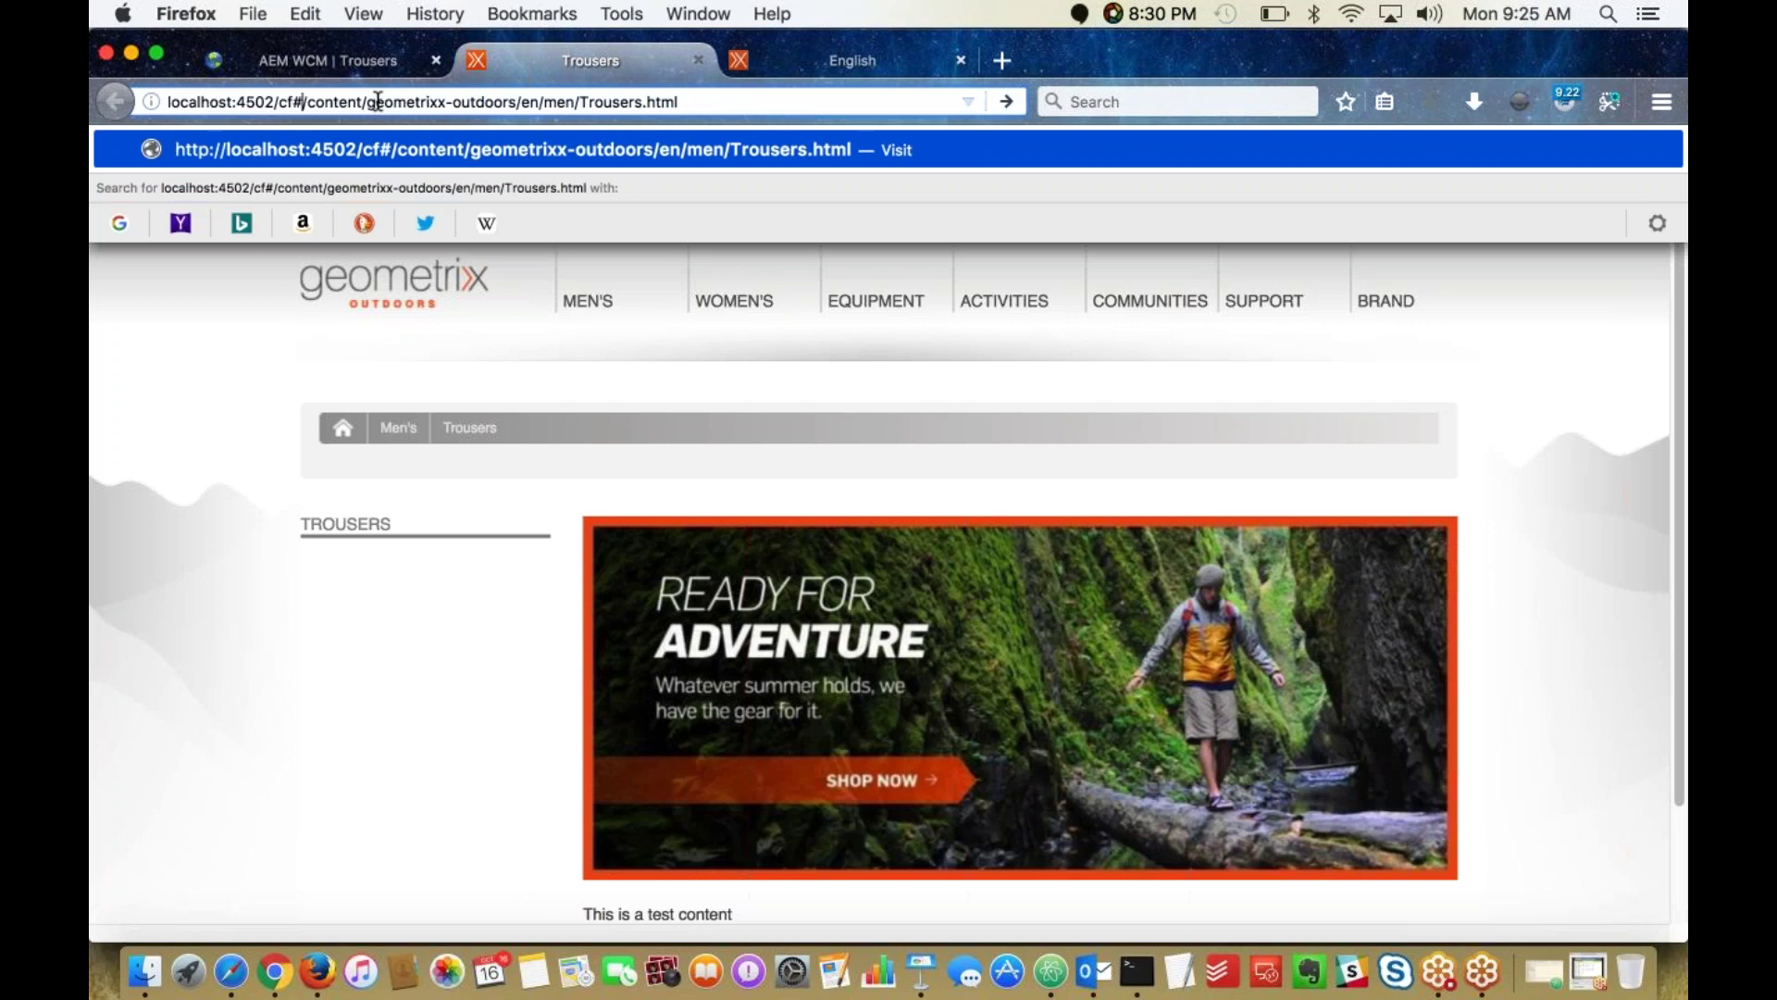
pyautogui.press('Return')
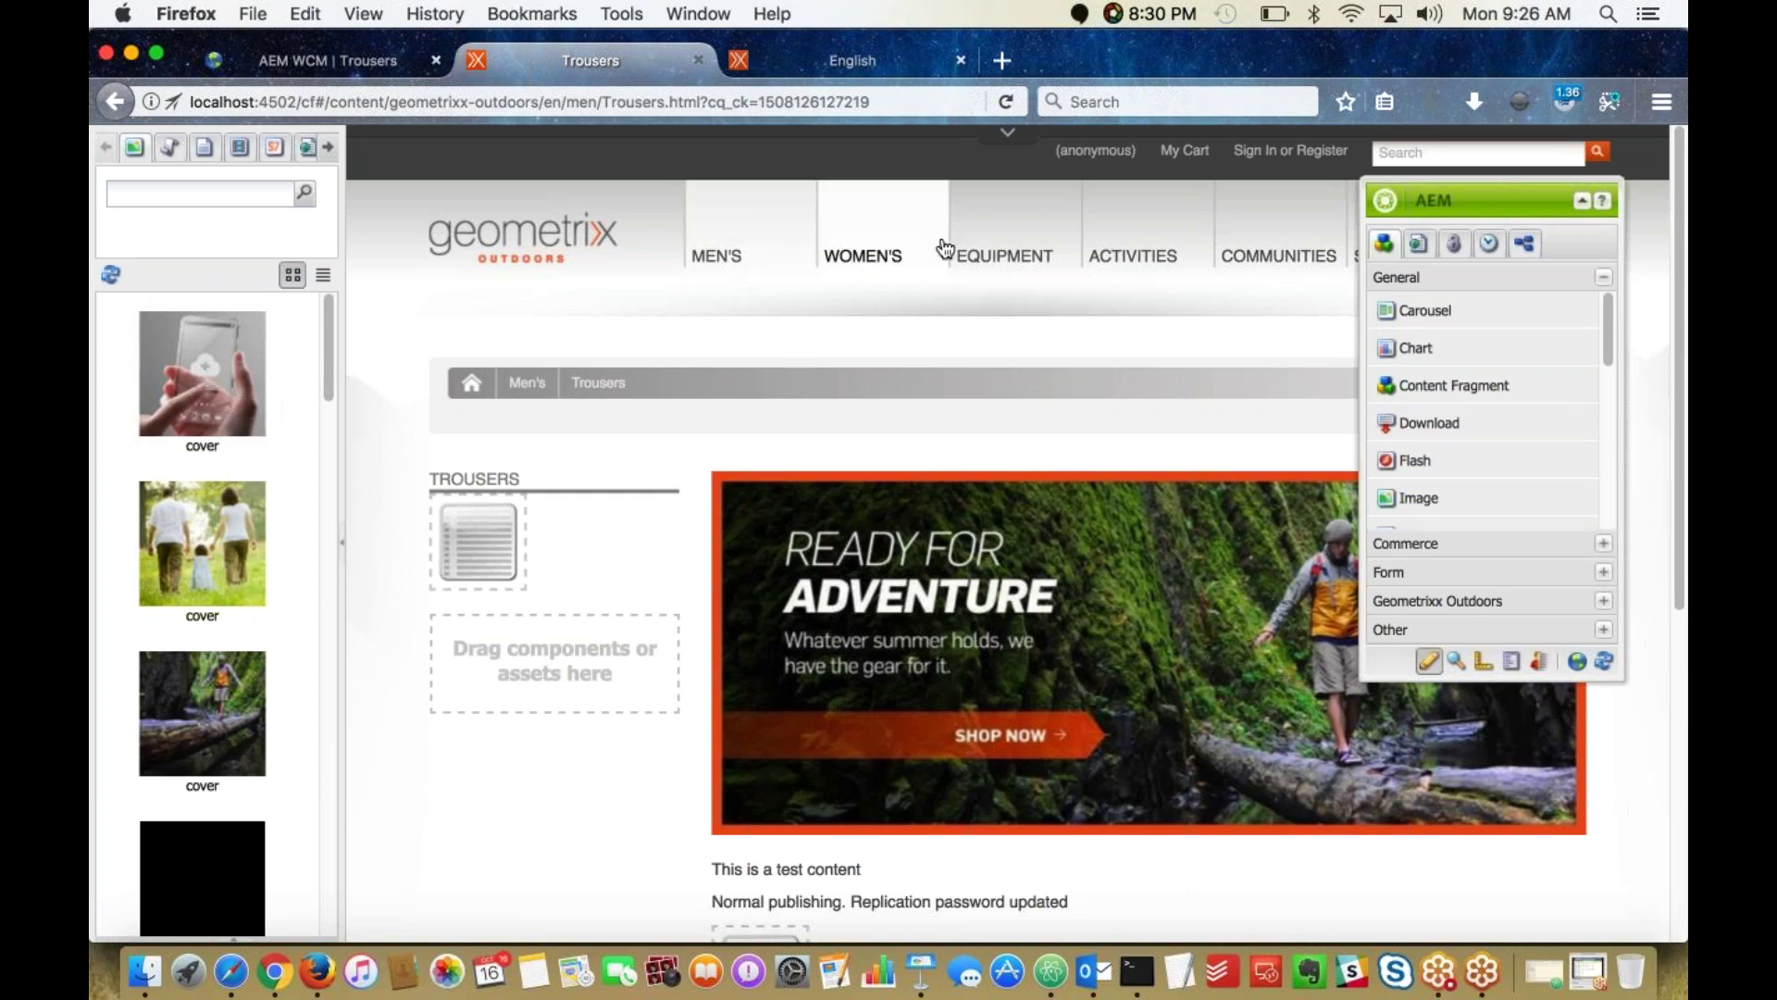
# - Look through the sidekick's Page, Information and Workflow tabs, ending back on Page
pyautogui.click(1417, 244)
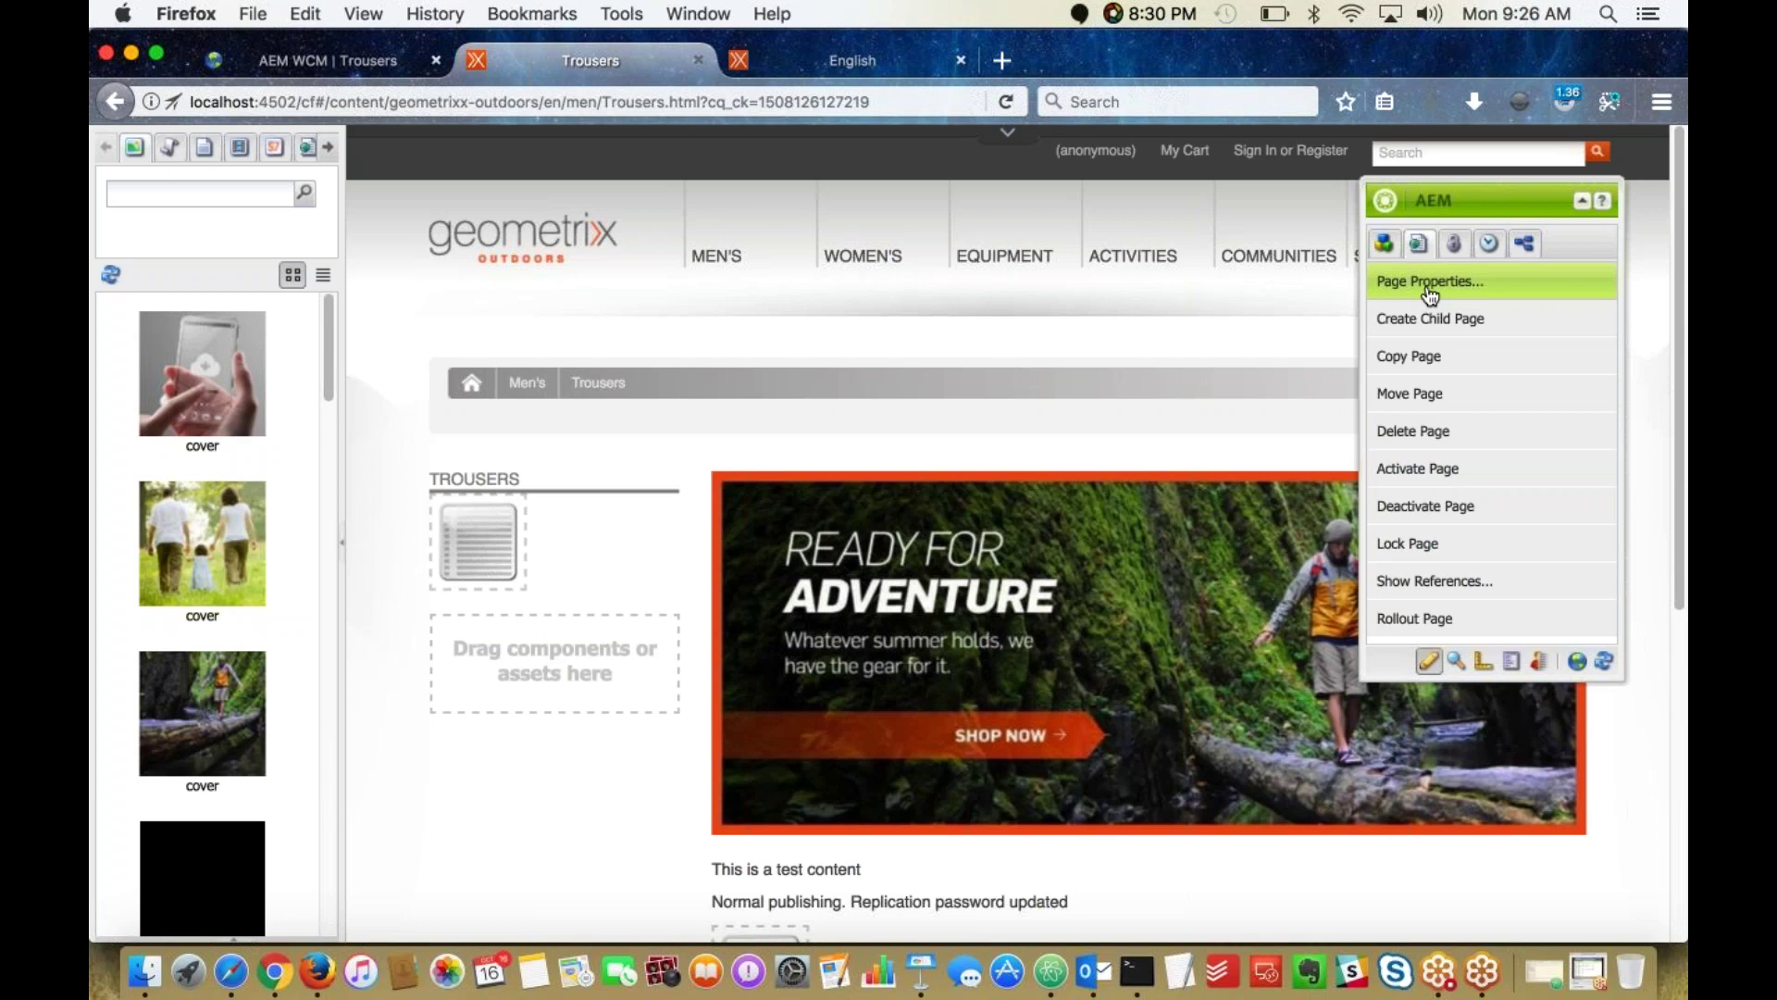
pyautogui.click(1489, 242)
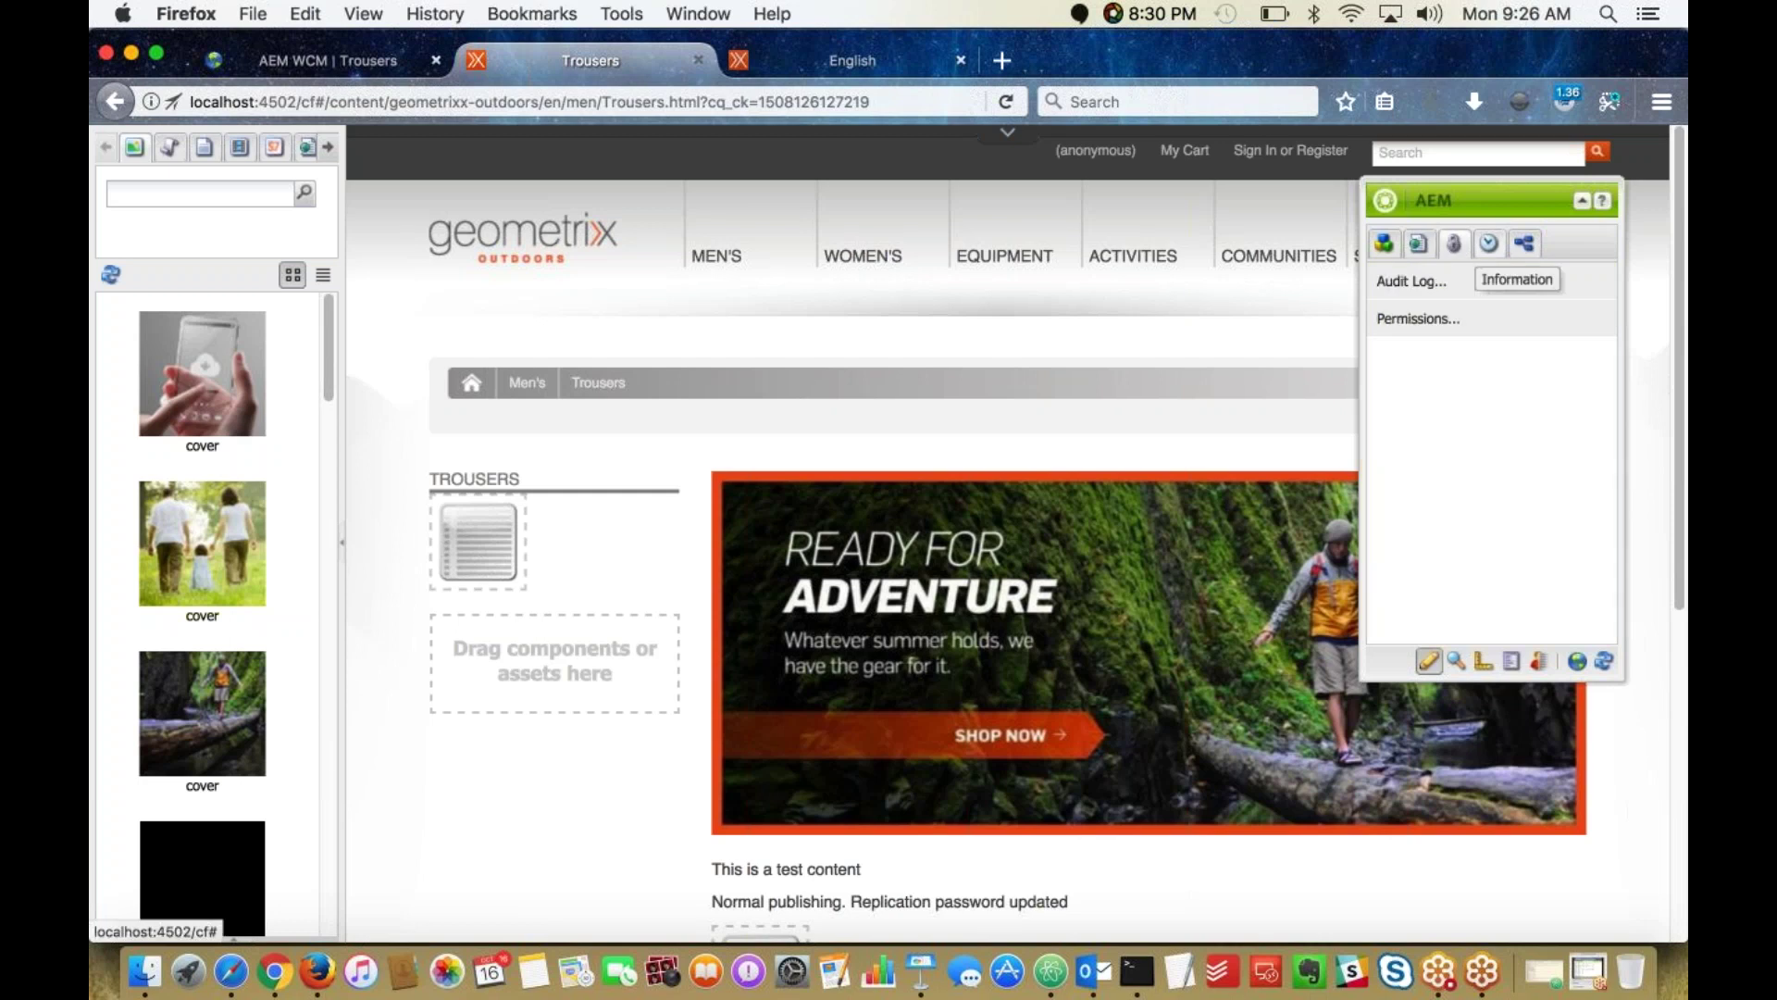
pyautogui.click(1523, 243)
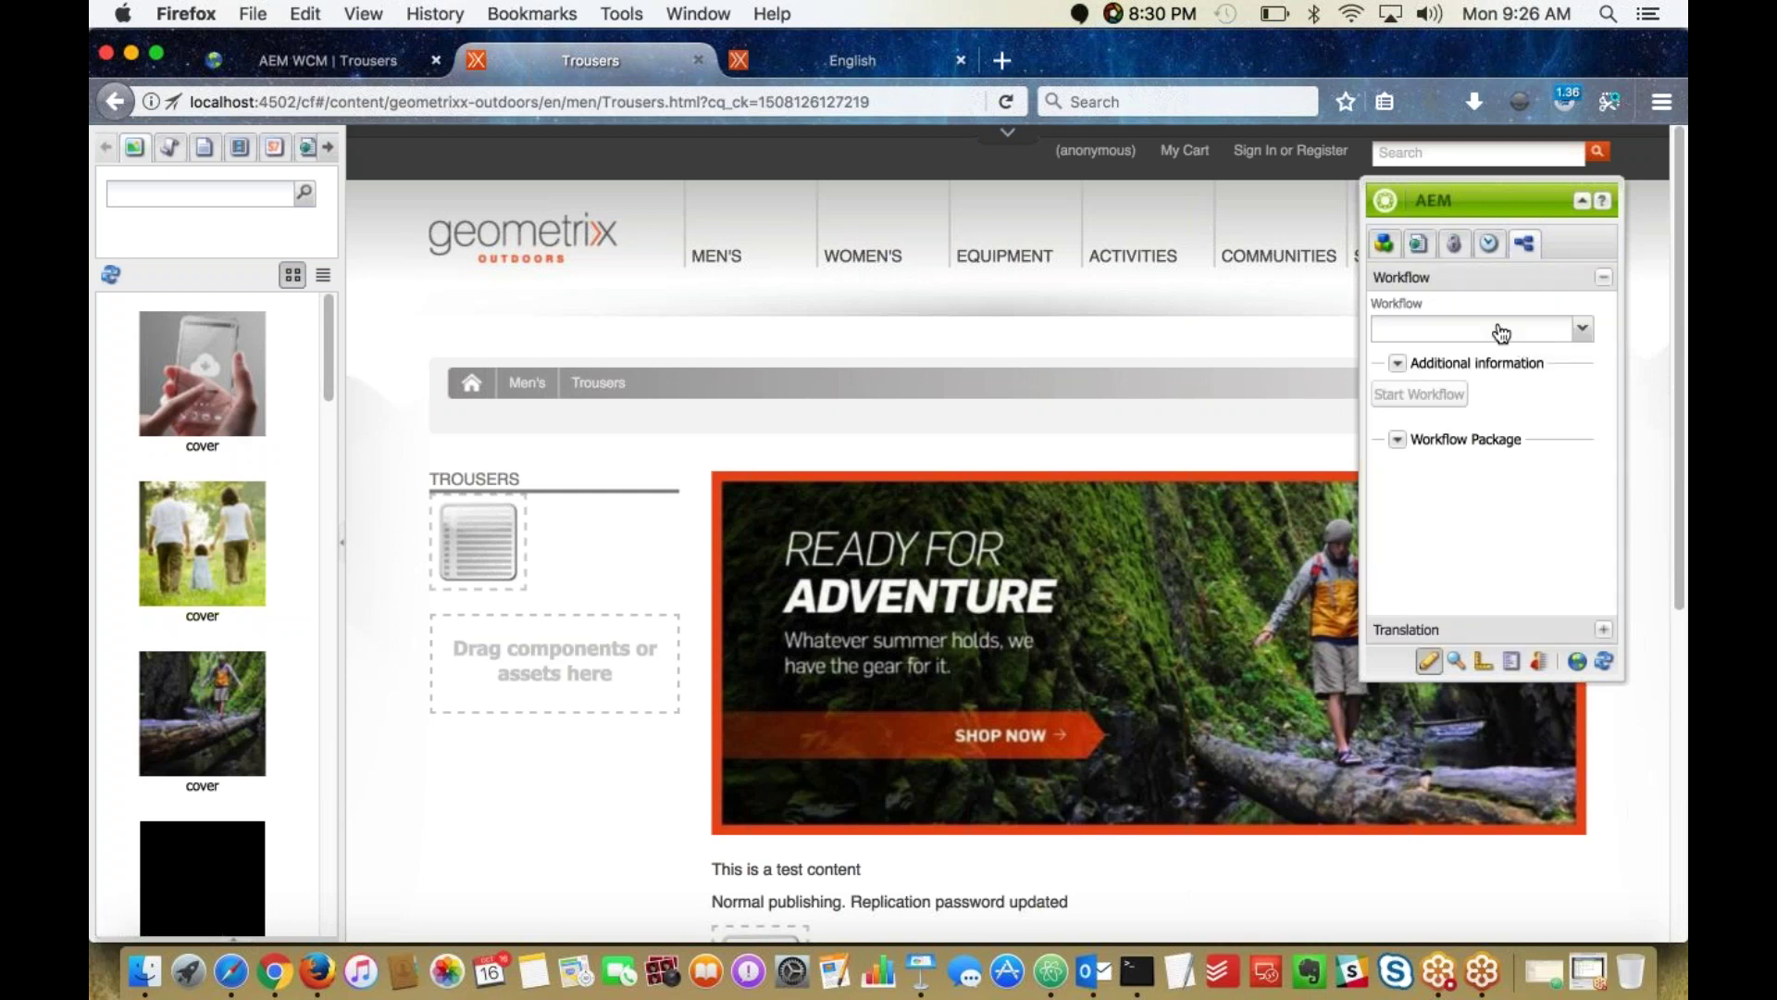
pyautogui.click(1418, 243)
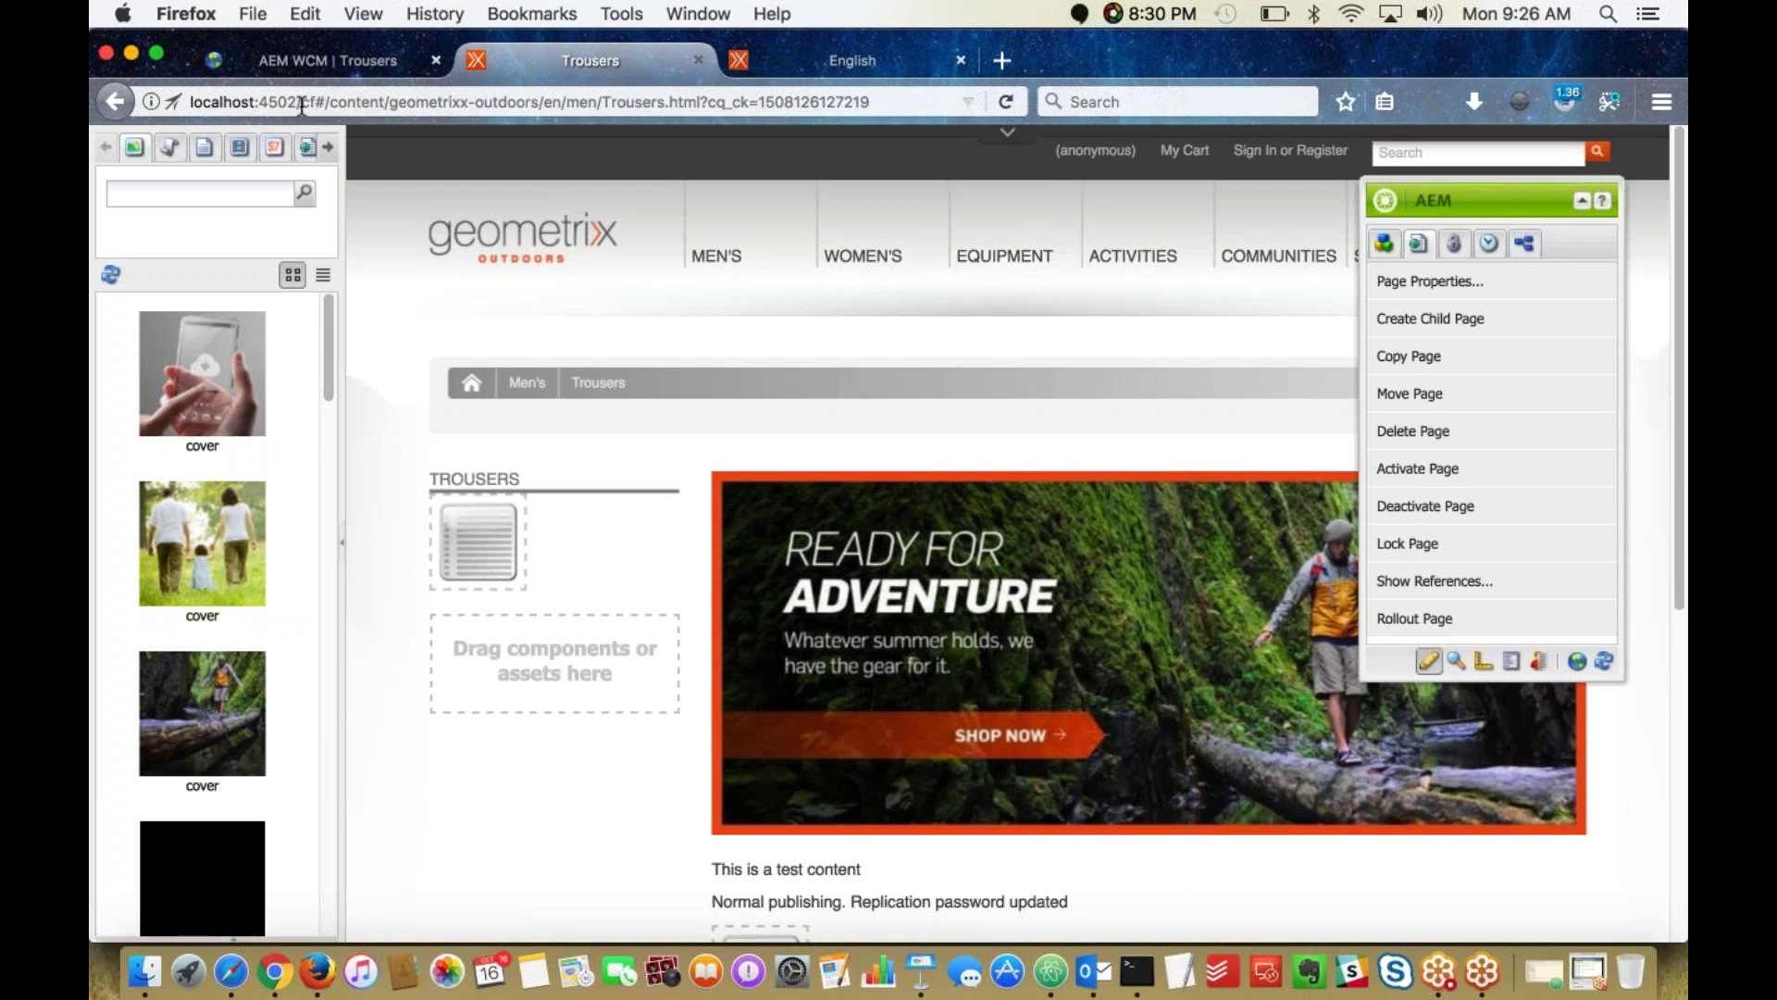
# - Delete the page path after localhost:4502/ to load the AEM start page
pyautogui.moveTo(298, 102); pyautogui.dragTo(696, 193)
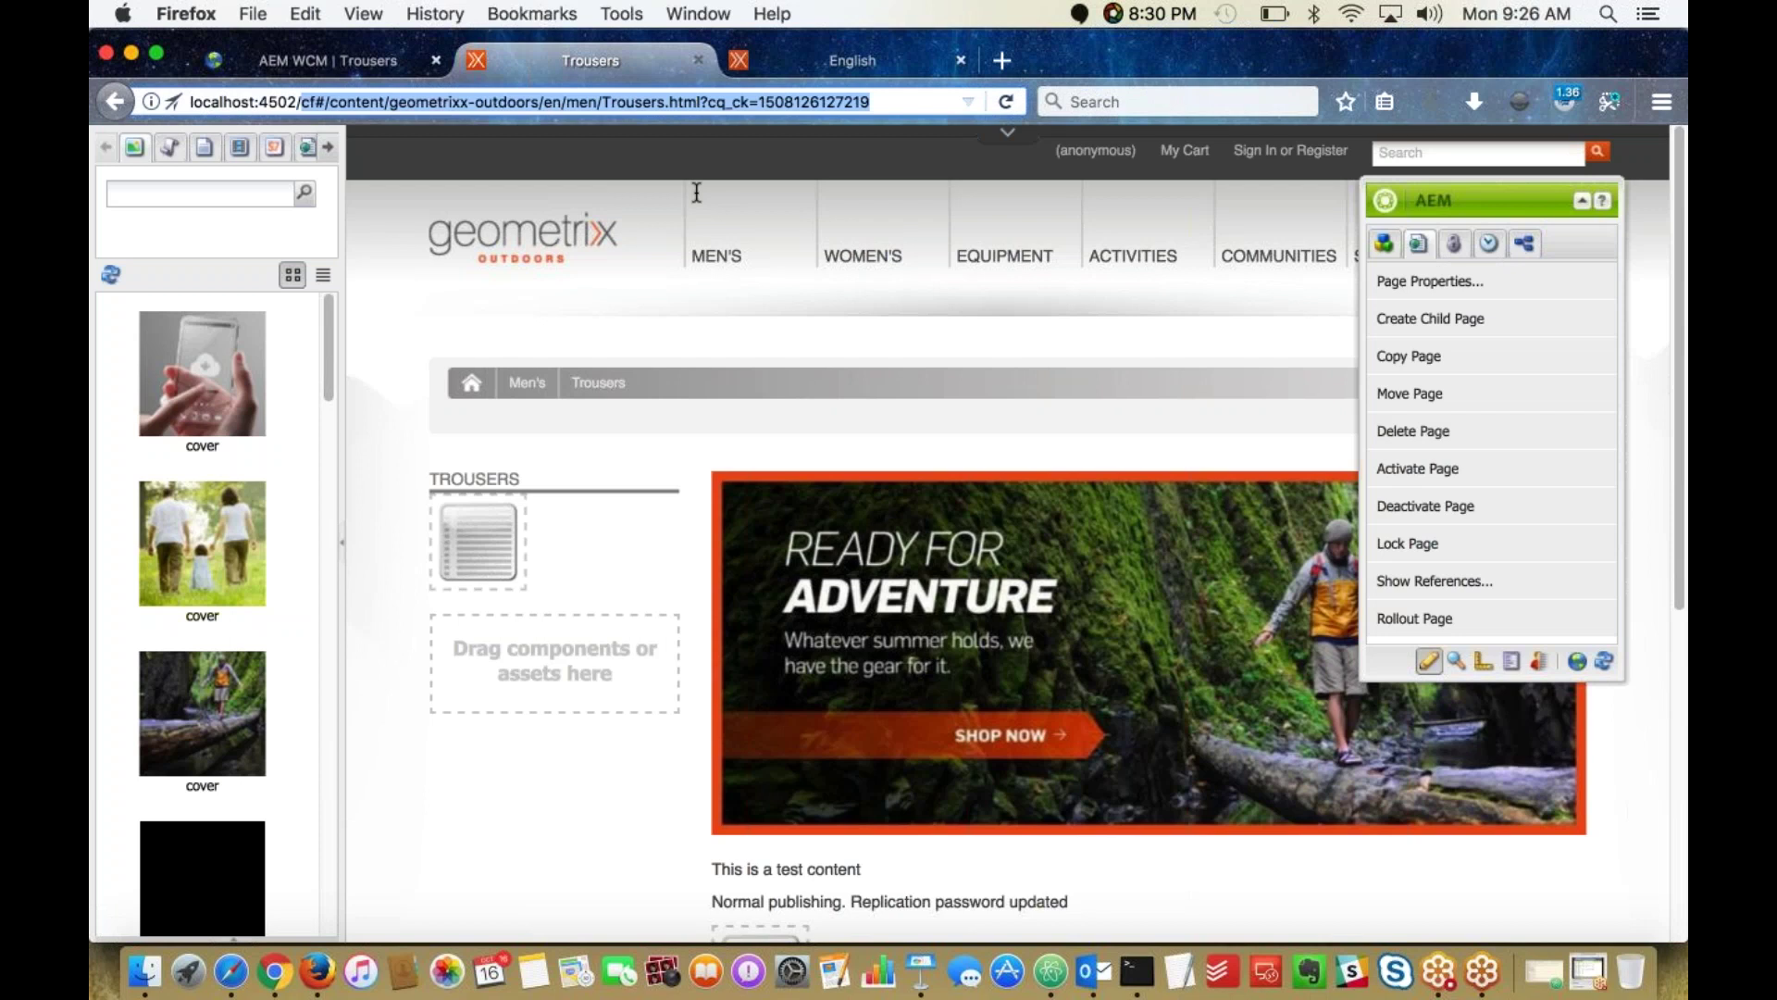
pyautogui.press('BackSpace')
pyautogui.press('Return')
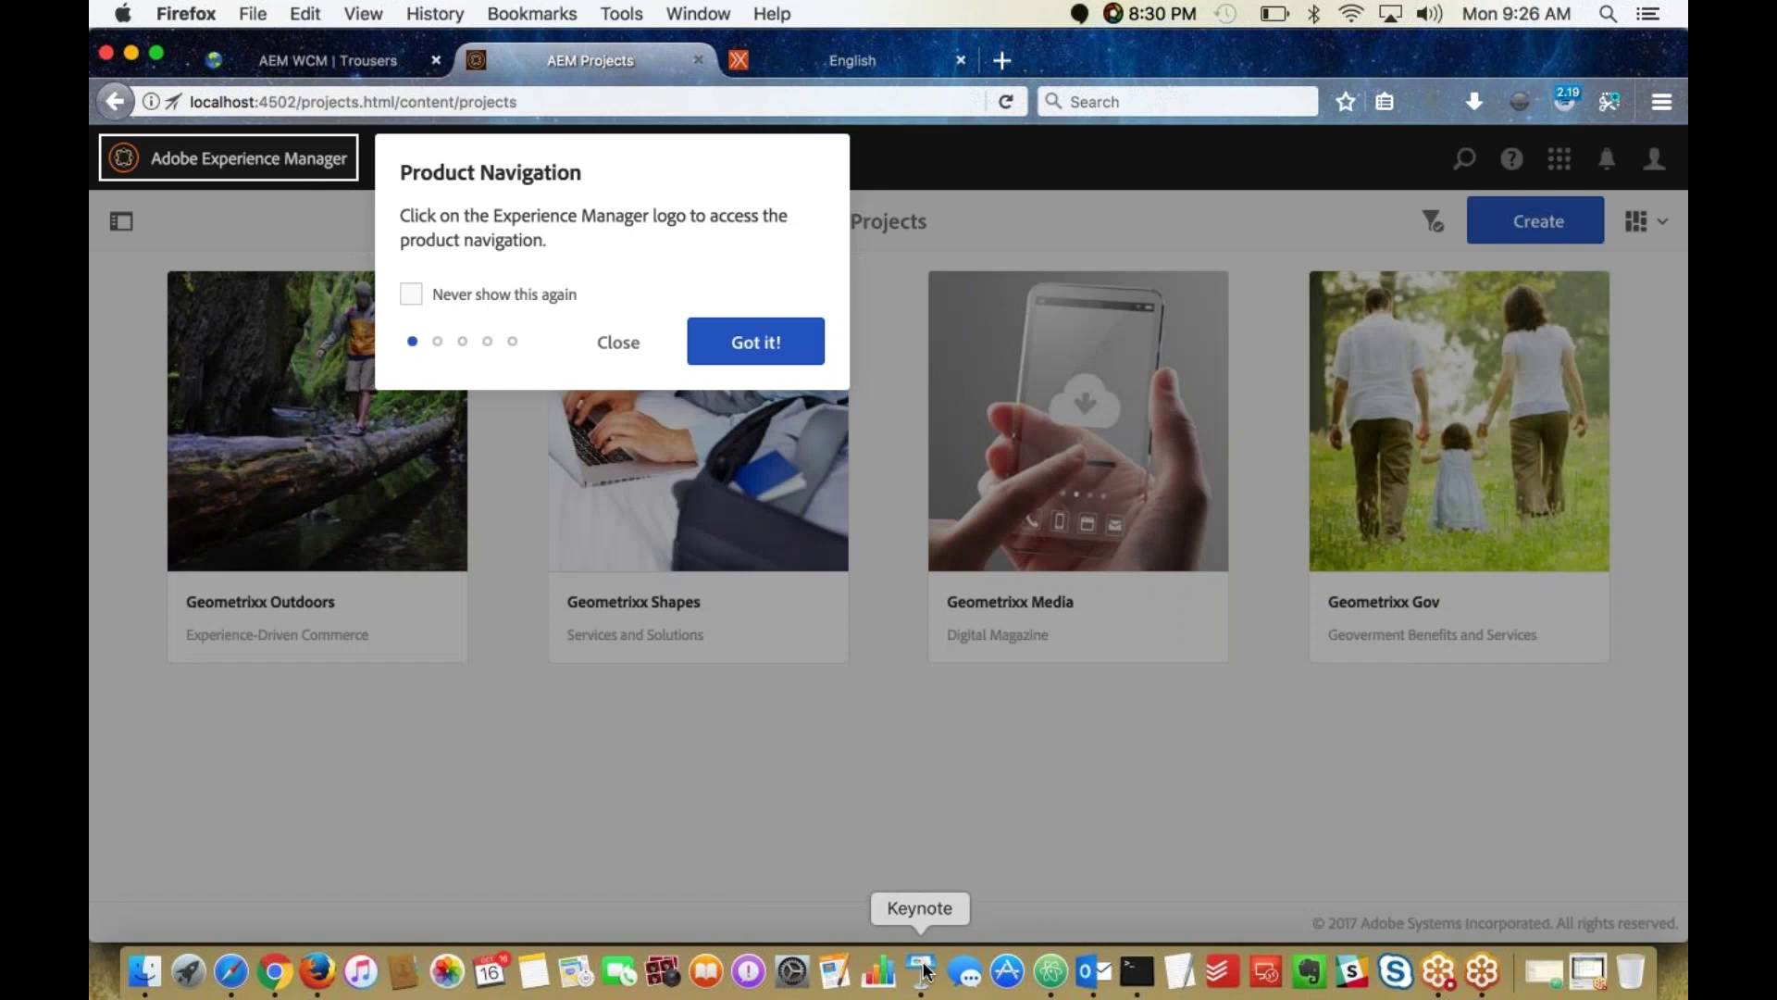
# - Switch to Keynote and step through the slides to Authoring Interface Classic UI
pyautogui.click(922, 970)
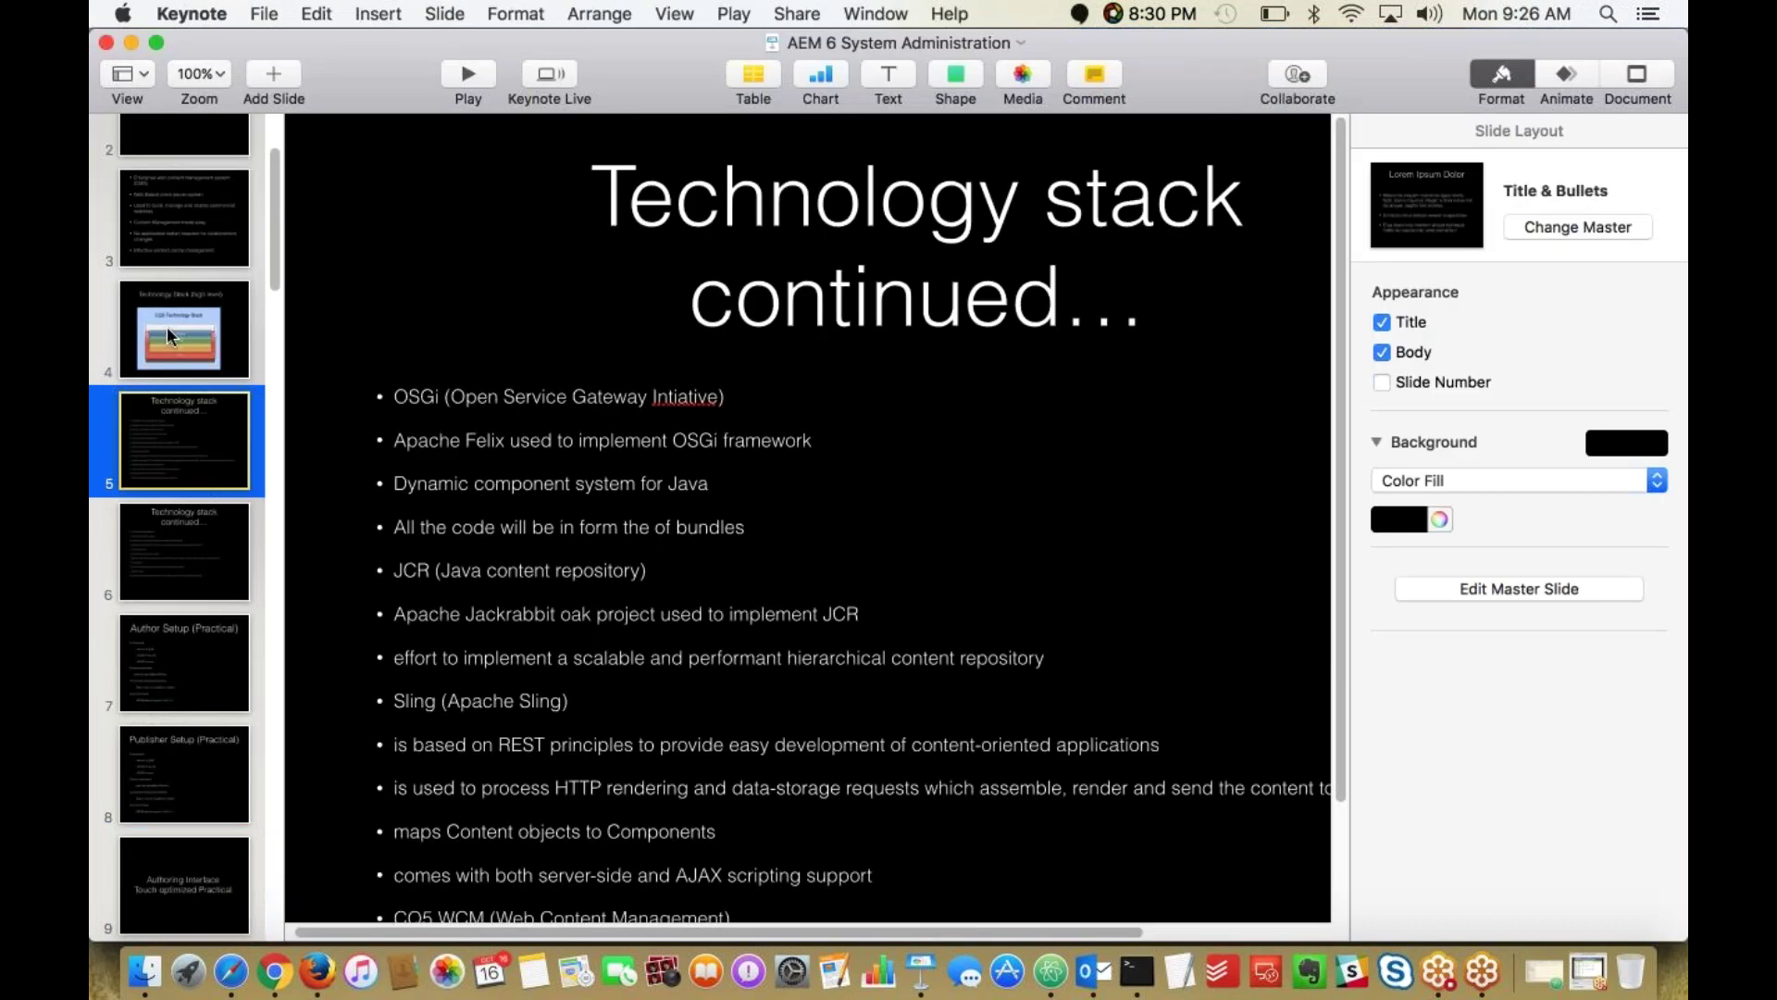
pyautogui.click(201, 565)
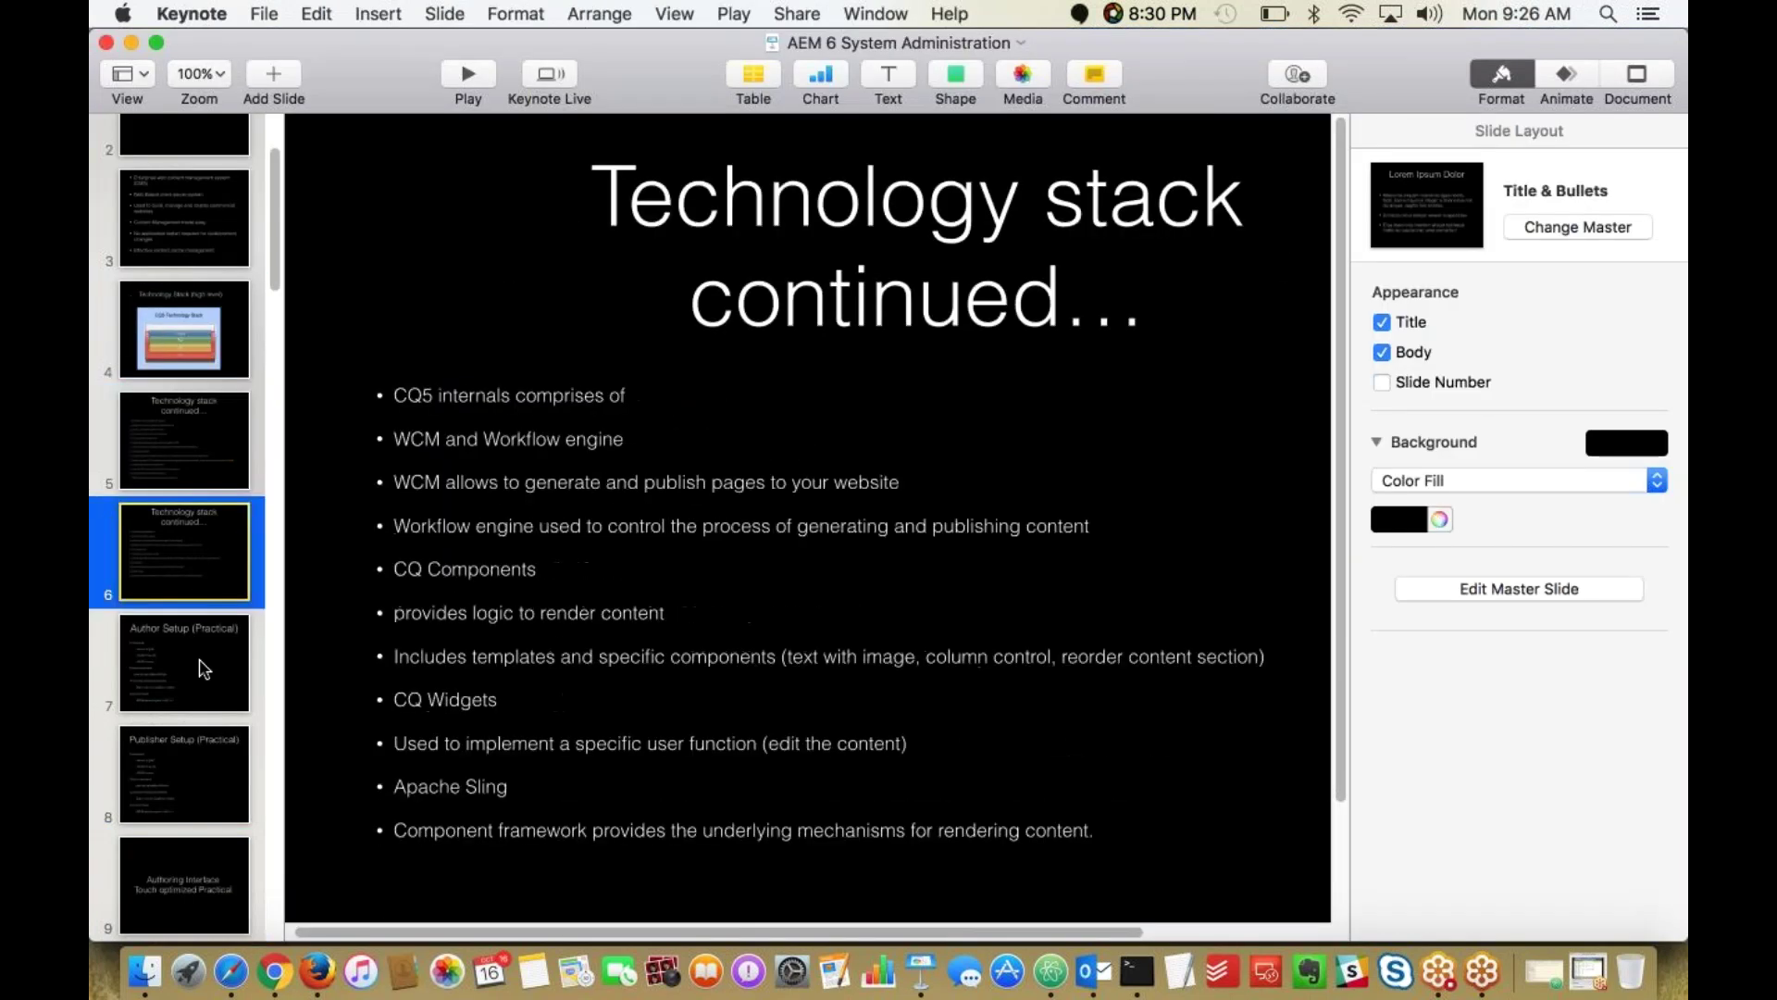
pyautogui.click(203, 666)
pyautogui.scroll(-2, 202, 664)
pyautogui.click(202, 664)
pyautogui.click(196, 754)
pyautogui.scroll(-3, 190, 734)
pyautogui.click(181, 720)
# - Play the deck from the AEM system architecture slide and advance to the architecture diagram
pyautogui.scroll(-3, 179, 720)
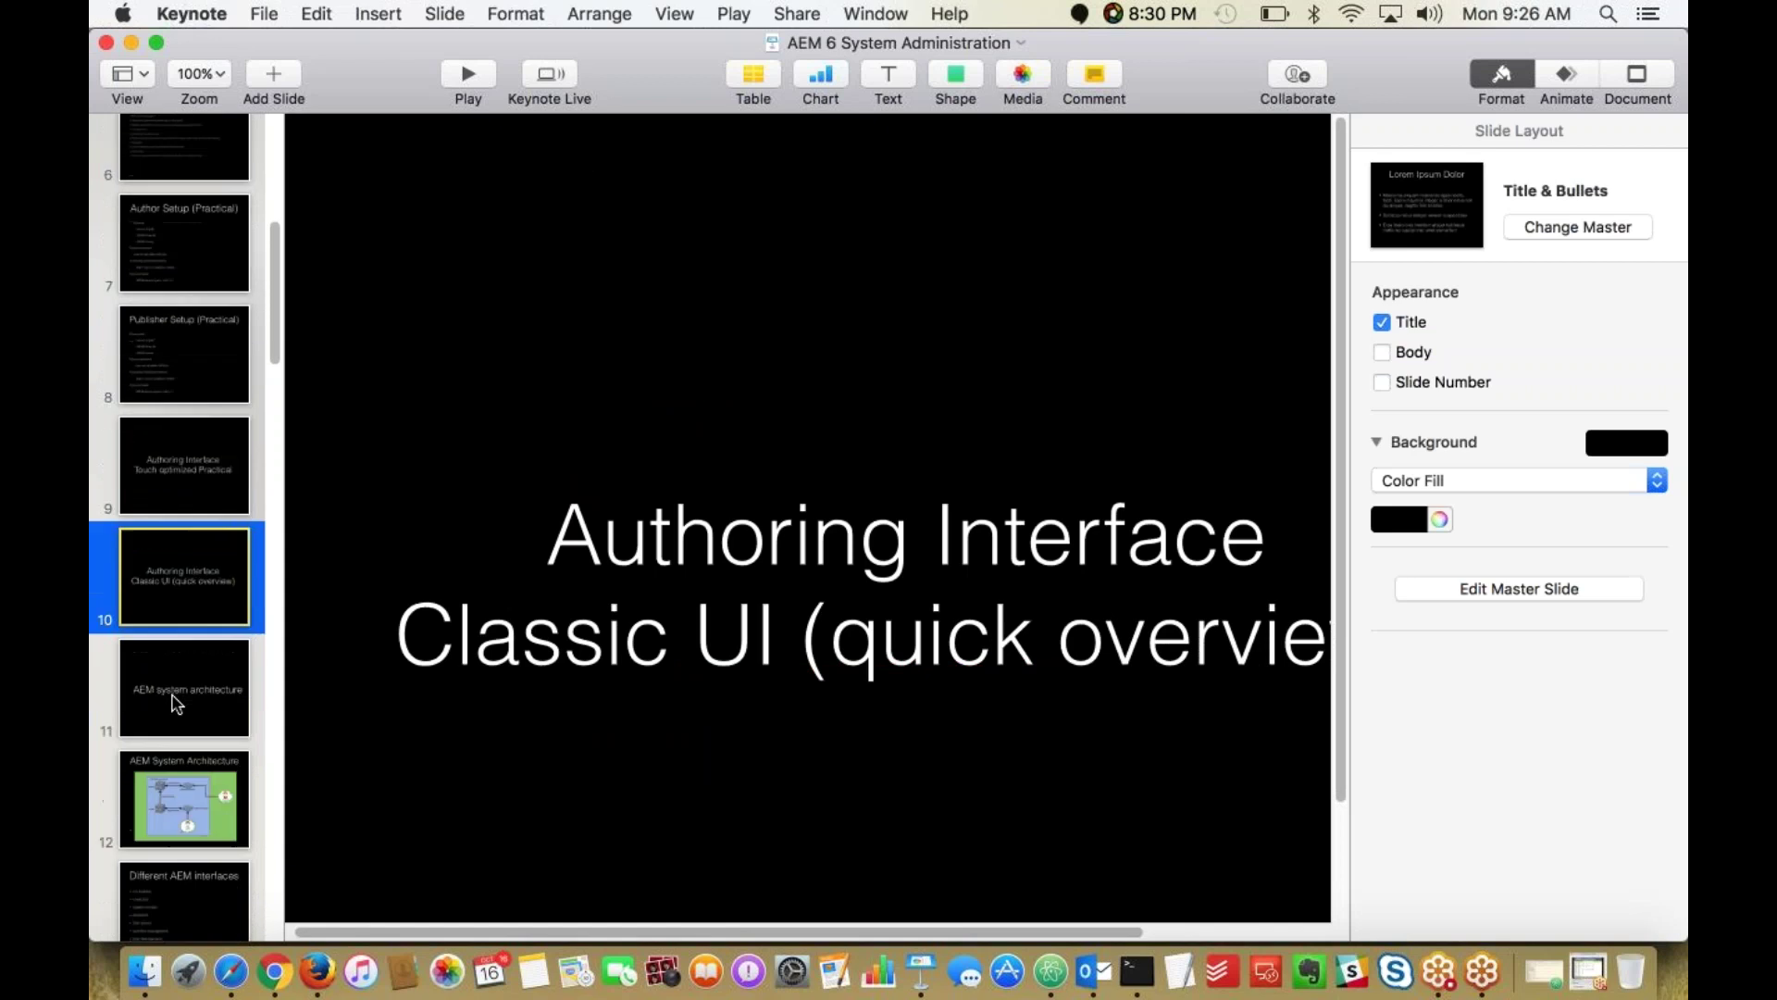
pyautogui.click(162, 671)
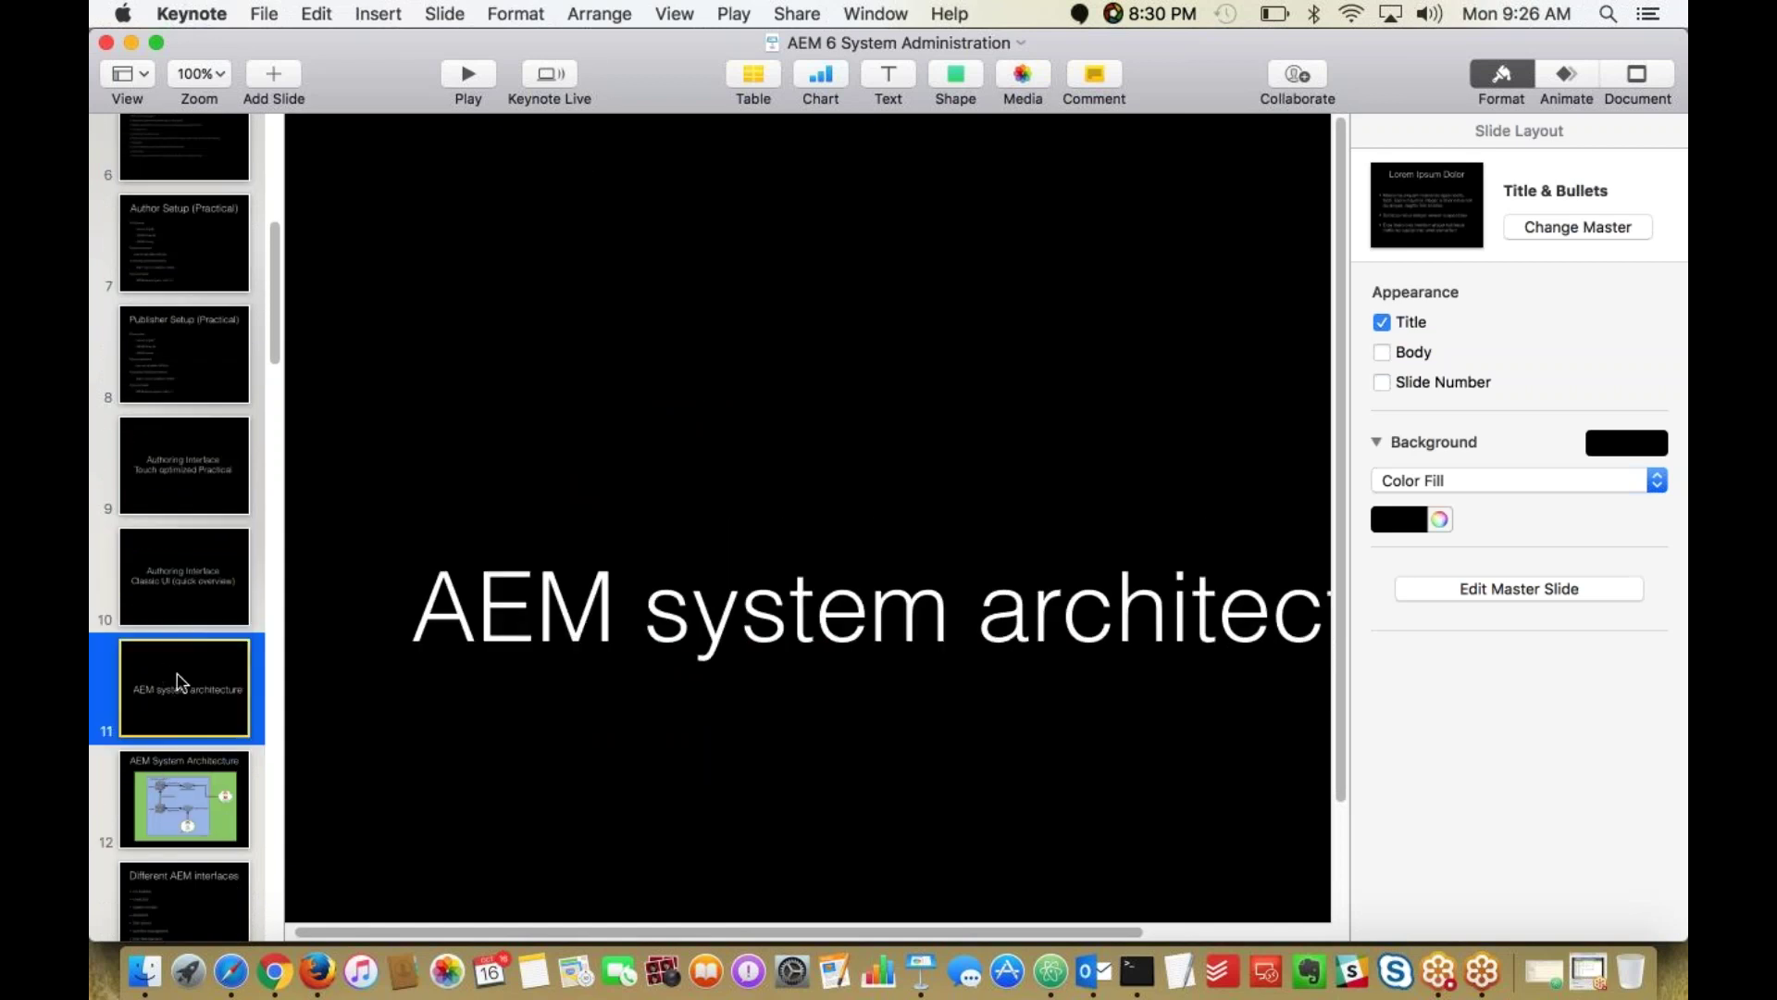
pyautogui.click(469, 74)
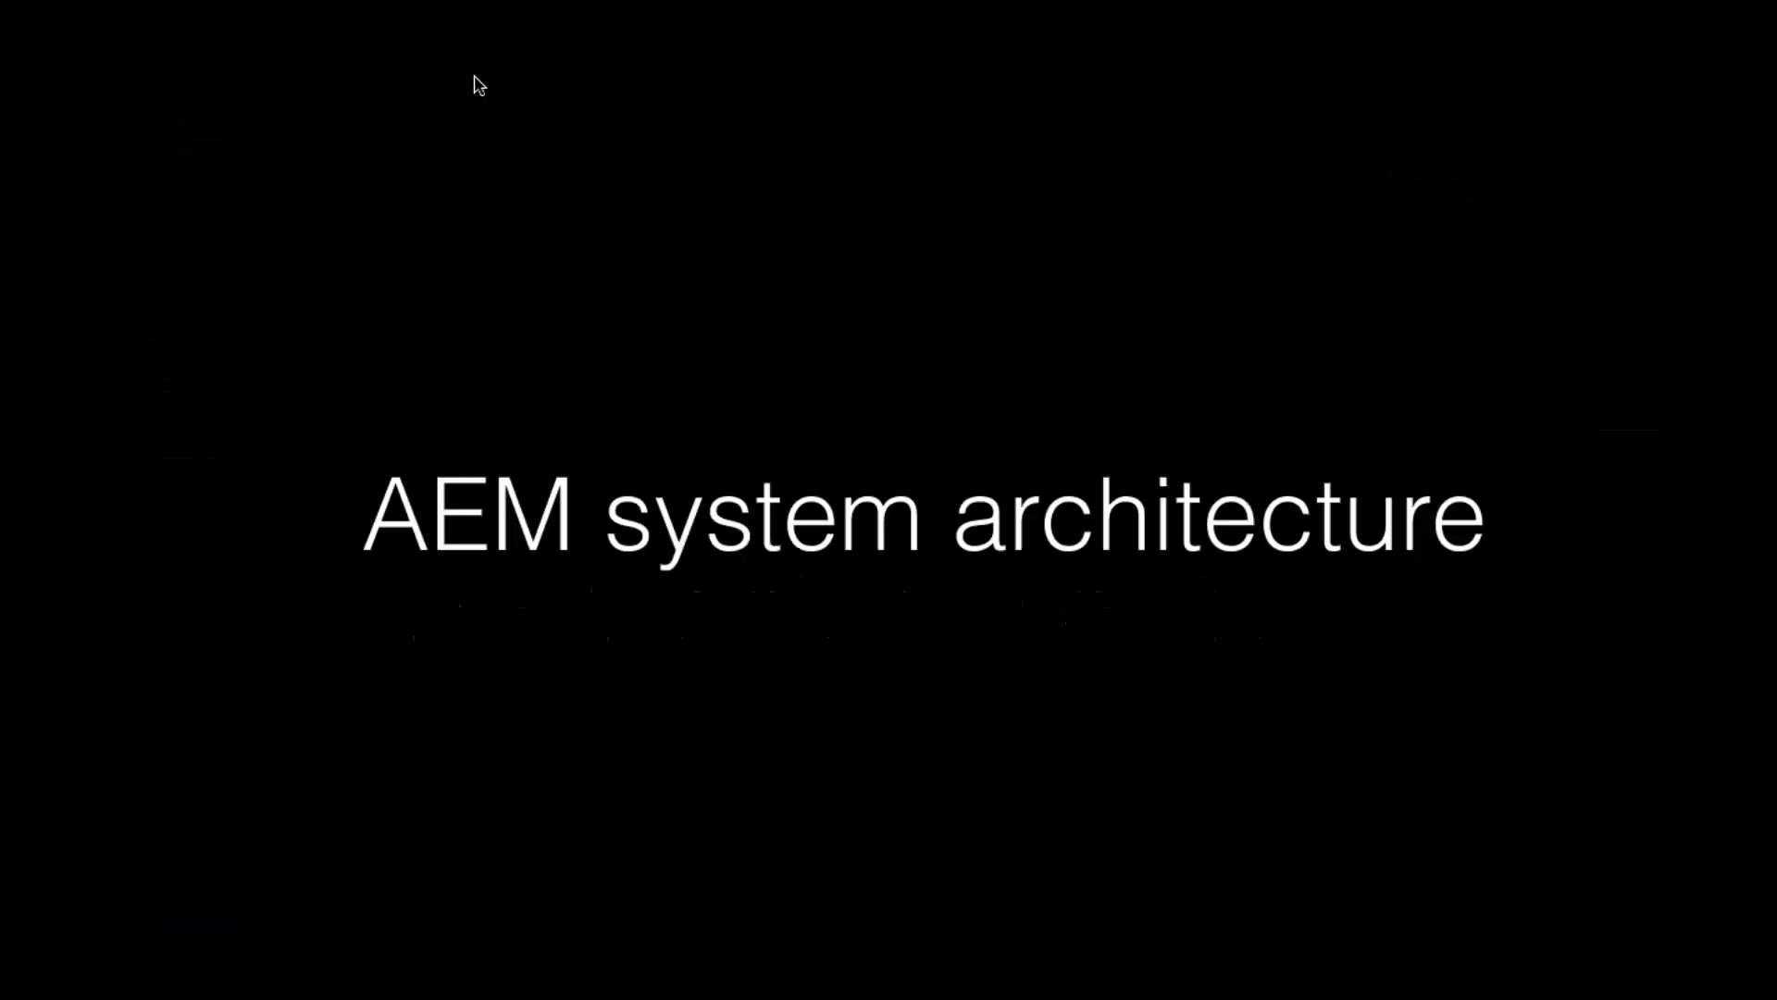
pyautogui.click(473, 78)
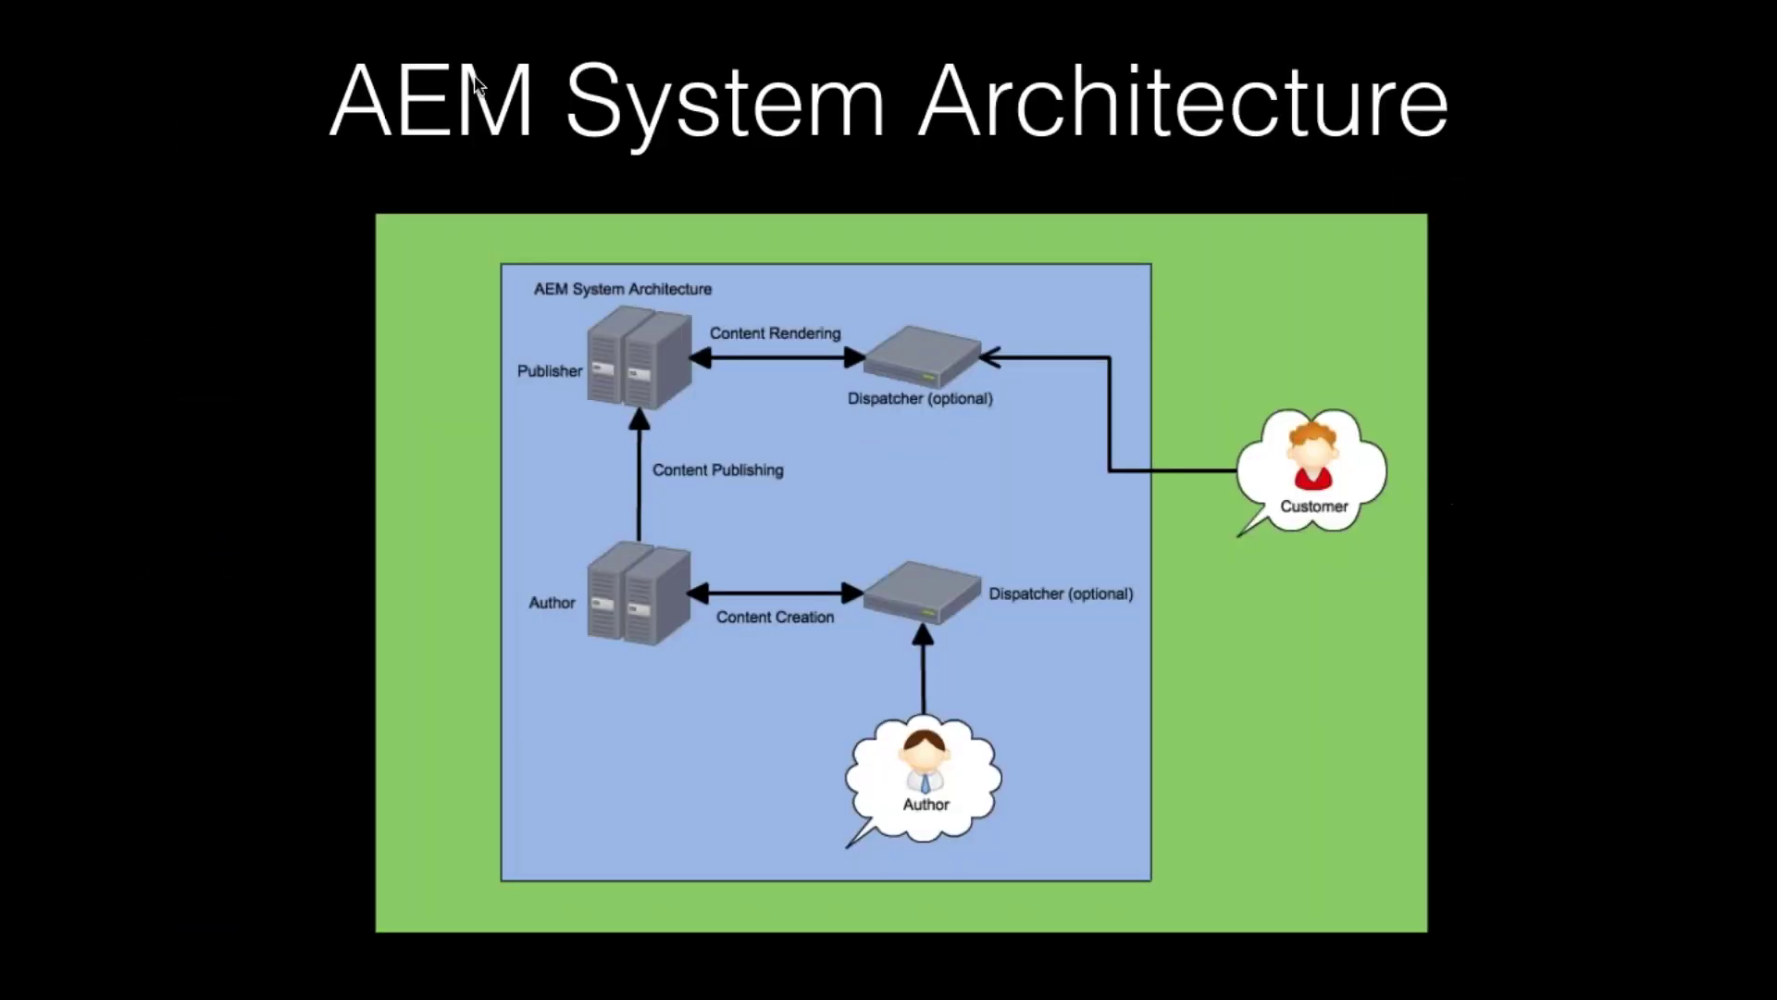
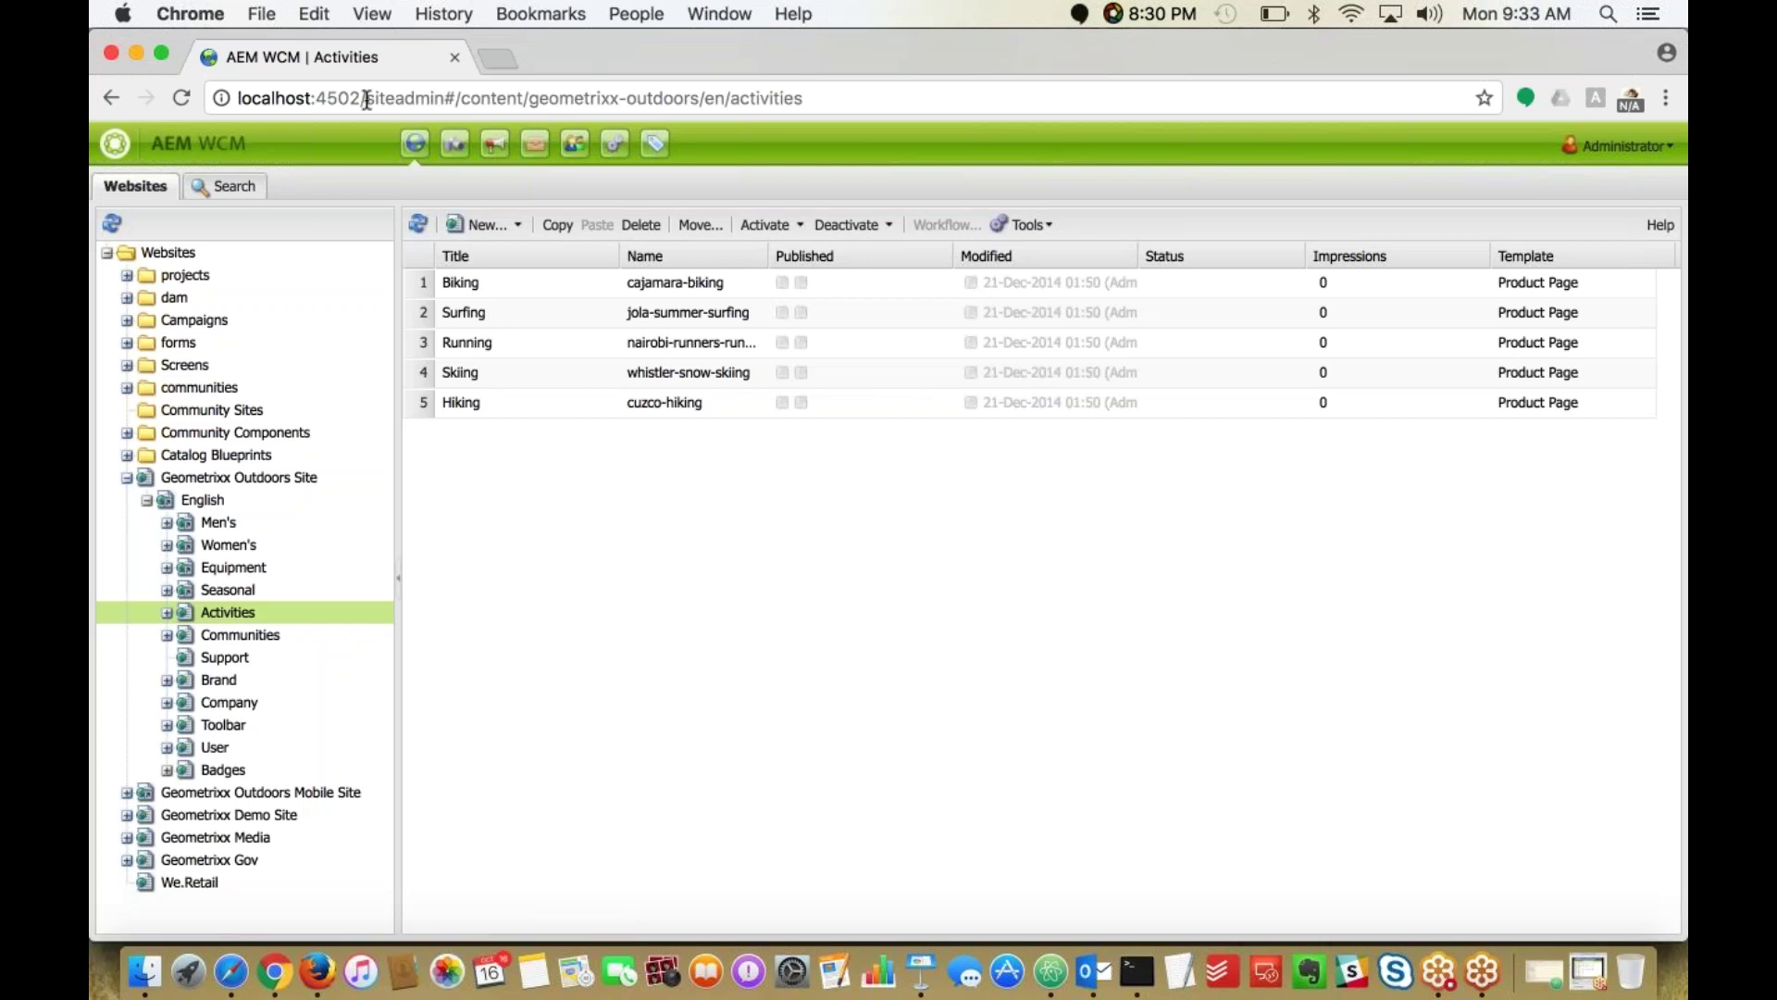
# - Load localhost:4502/welcome.html to show the AEM welcome page and its consoles
pyautogui.moveTo(367, 99); pyautogui.dragTo(1142, 175)
pyautogui.write('/welcom')
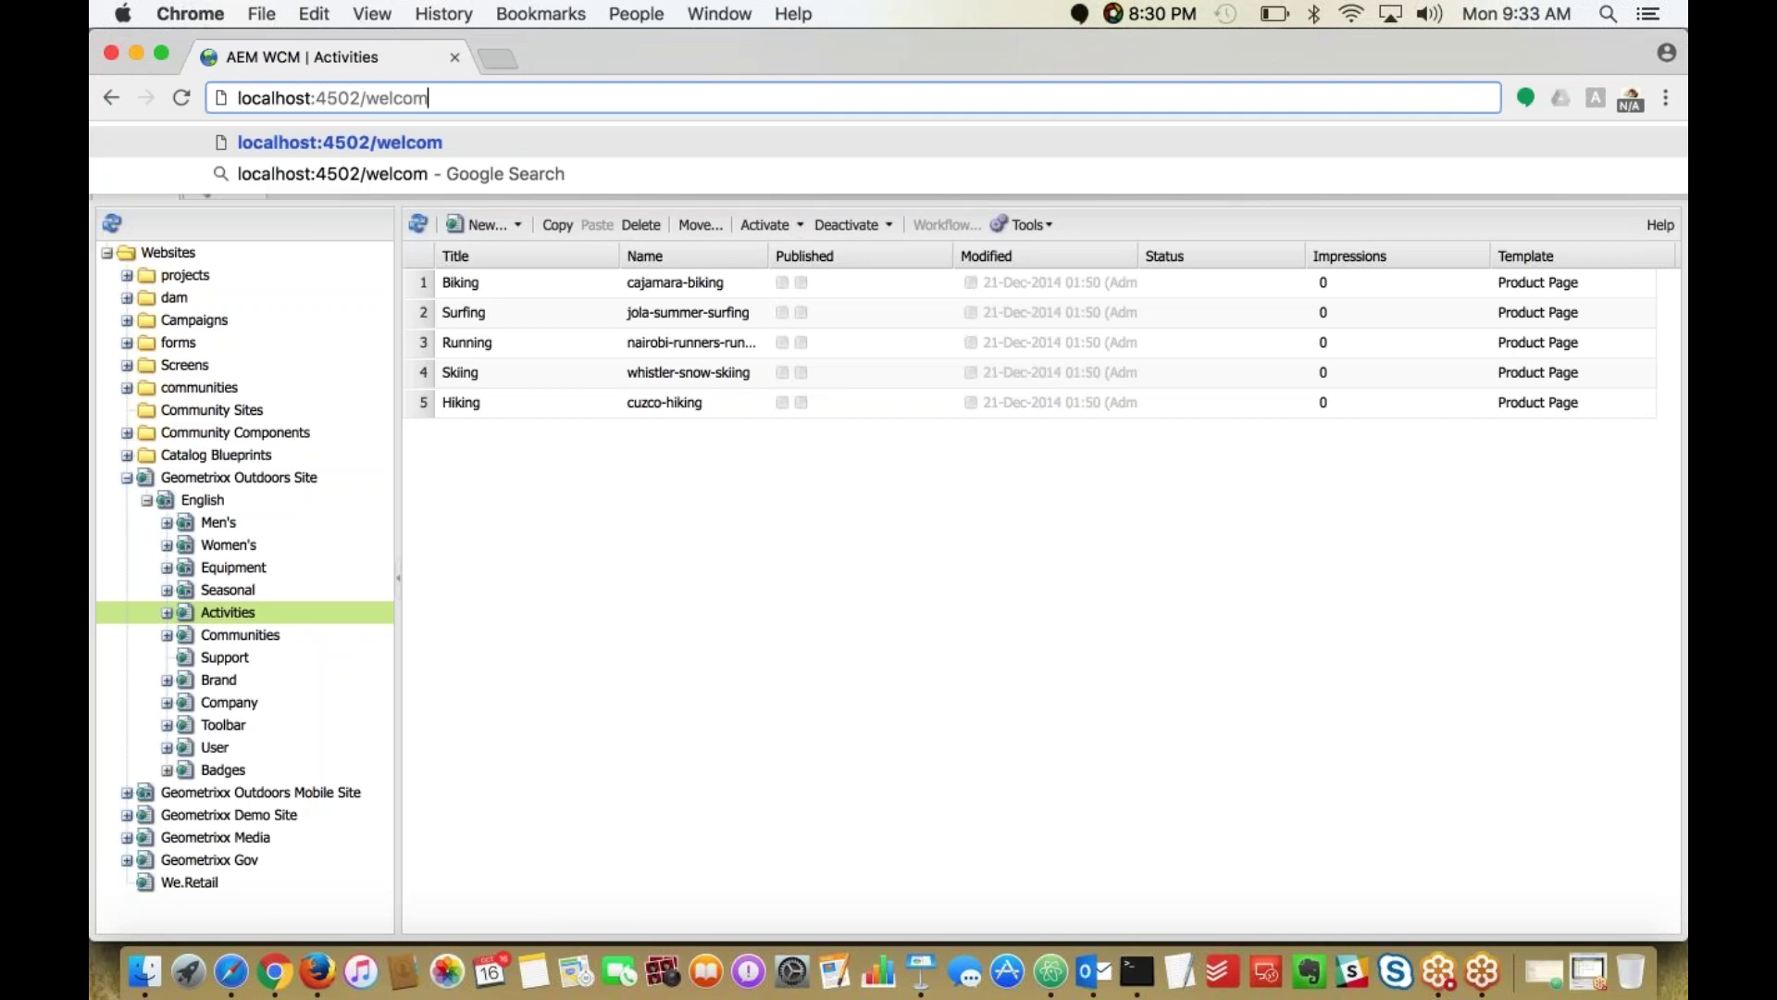
pyautogui.write('e.html')
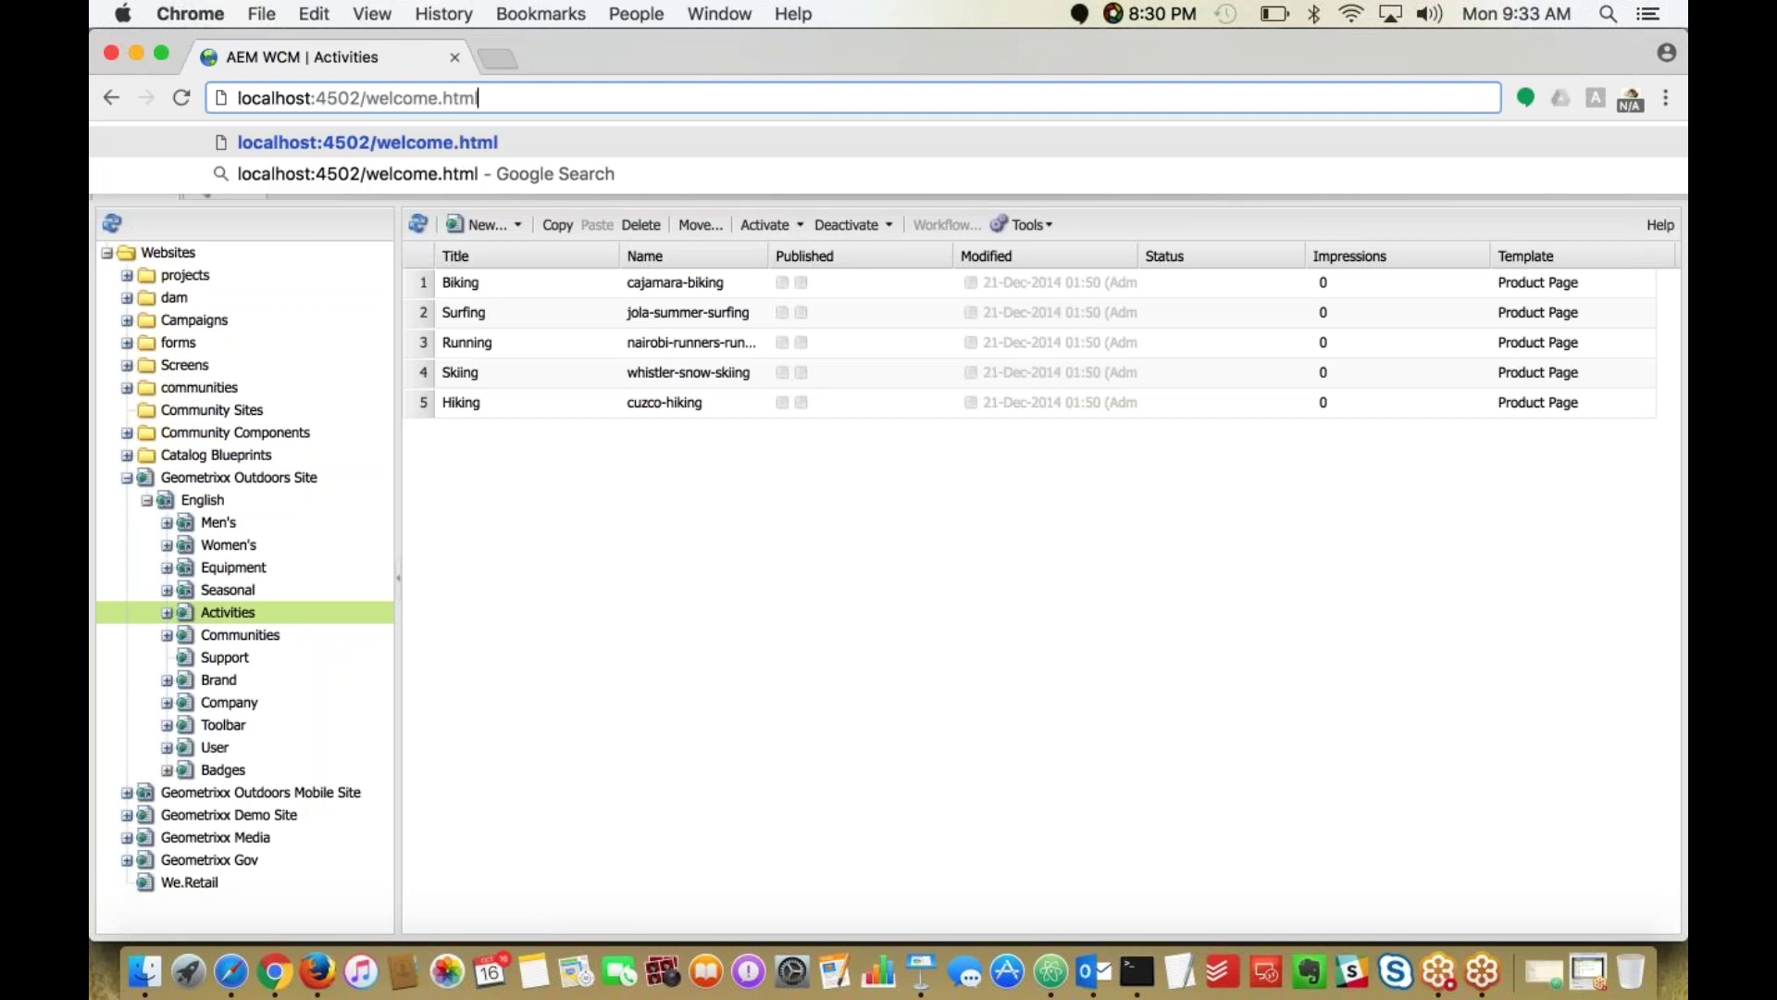
pyautogui.press('Return')
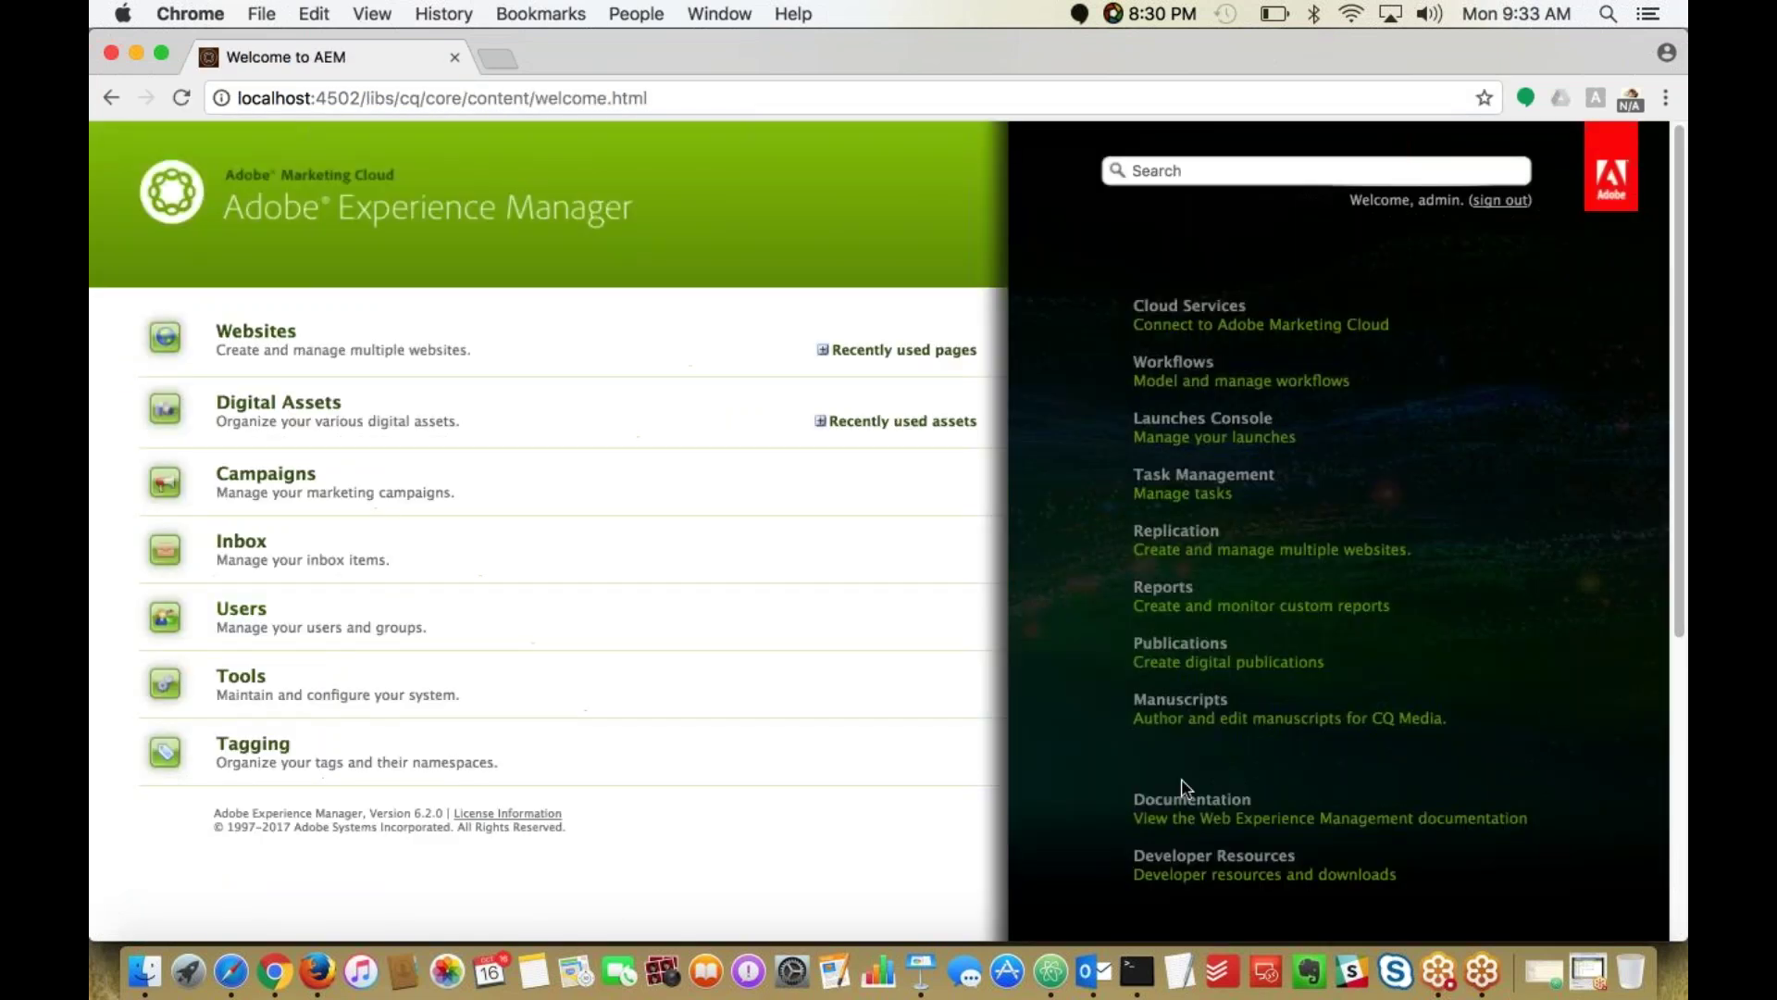
pyautogui.scroll(-5, 1181, 787)
pyautogui.scroll(8, 1186, 789)
# - In Websites, expand Geometrixx Outdoors Site > Men's in the tree to list its pages
pyautogui.click(260, 338)
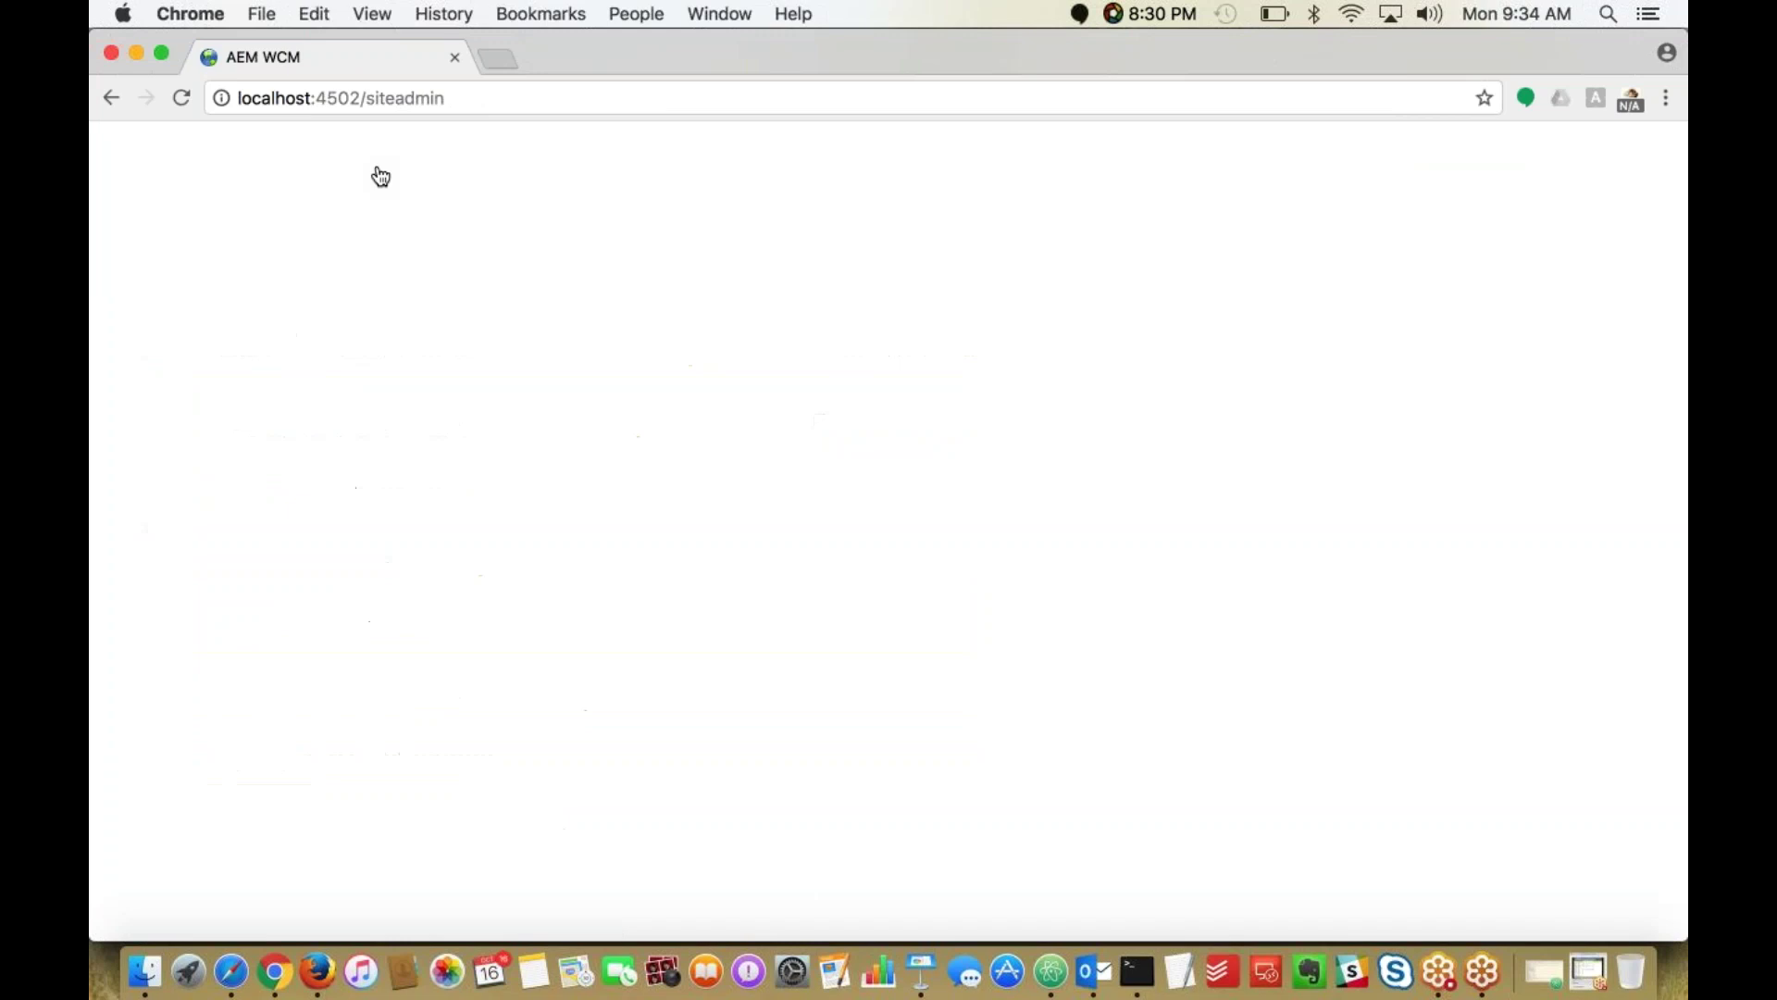
pyautogui.click(470, 100)
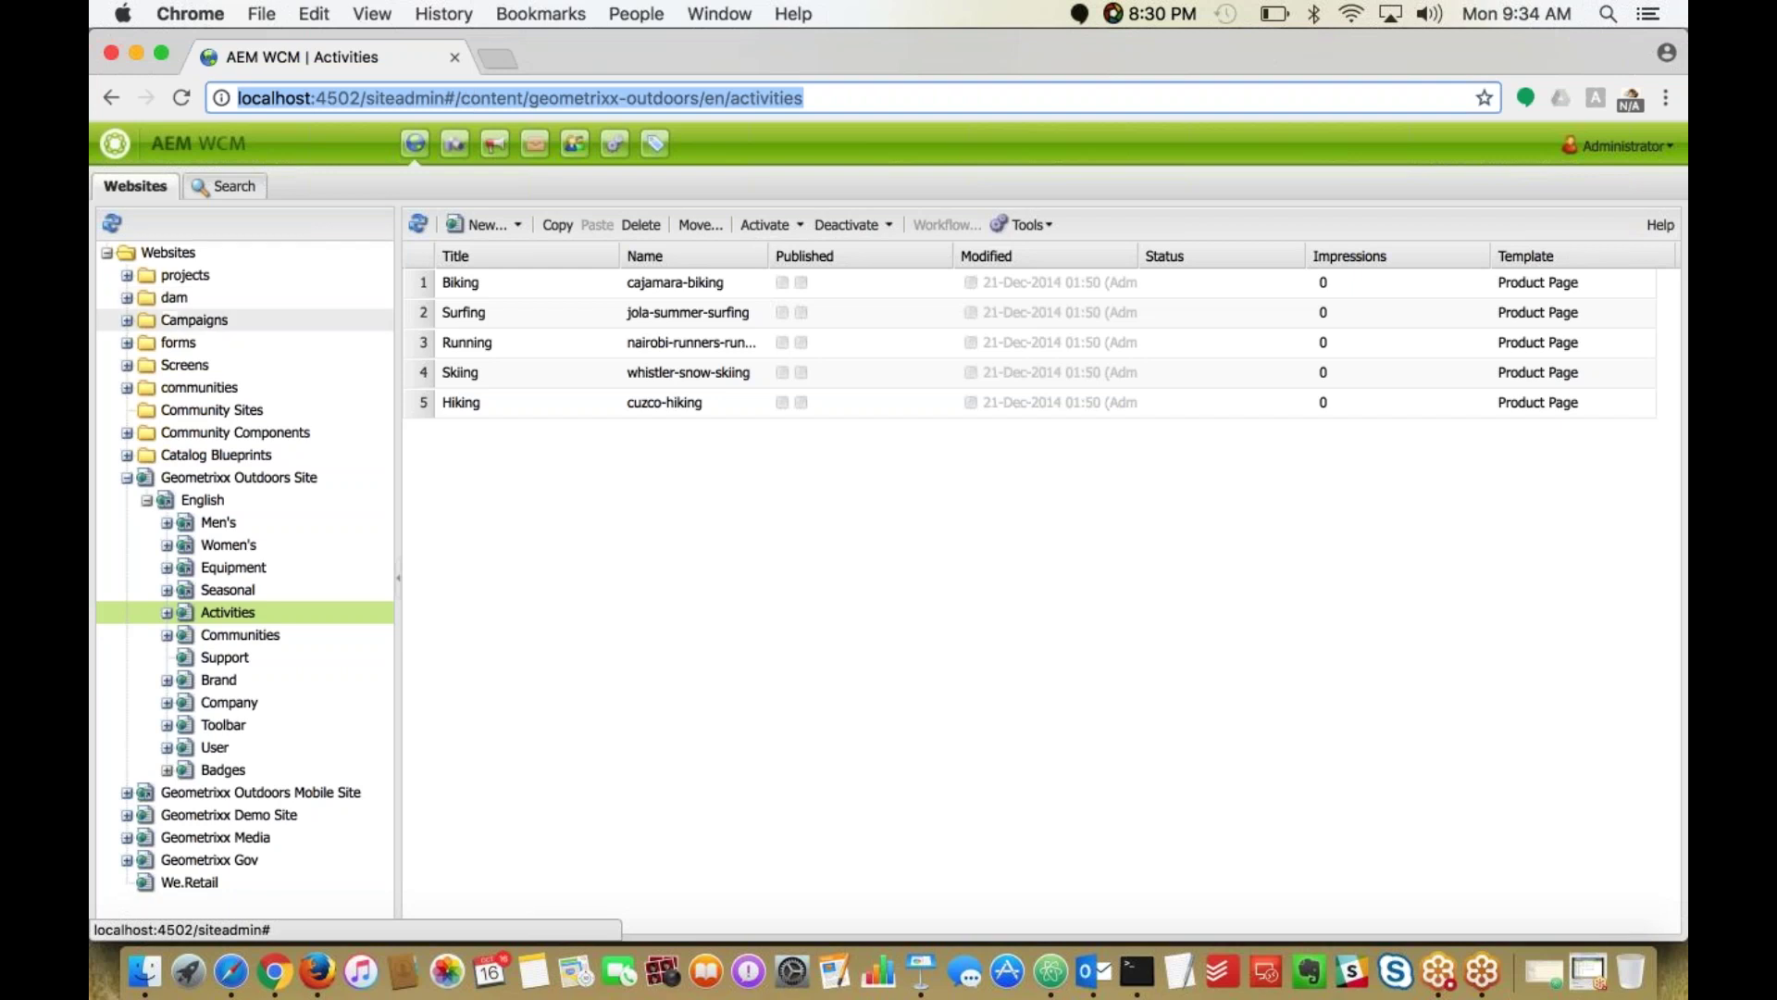
pyautogui.click(128, 479)
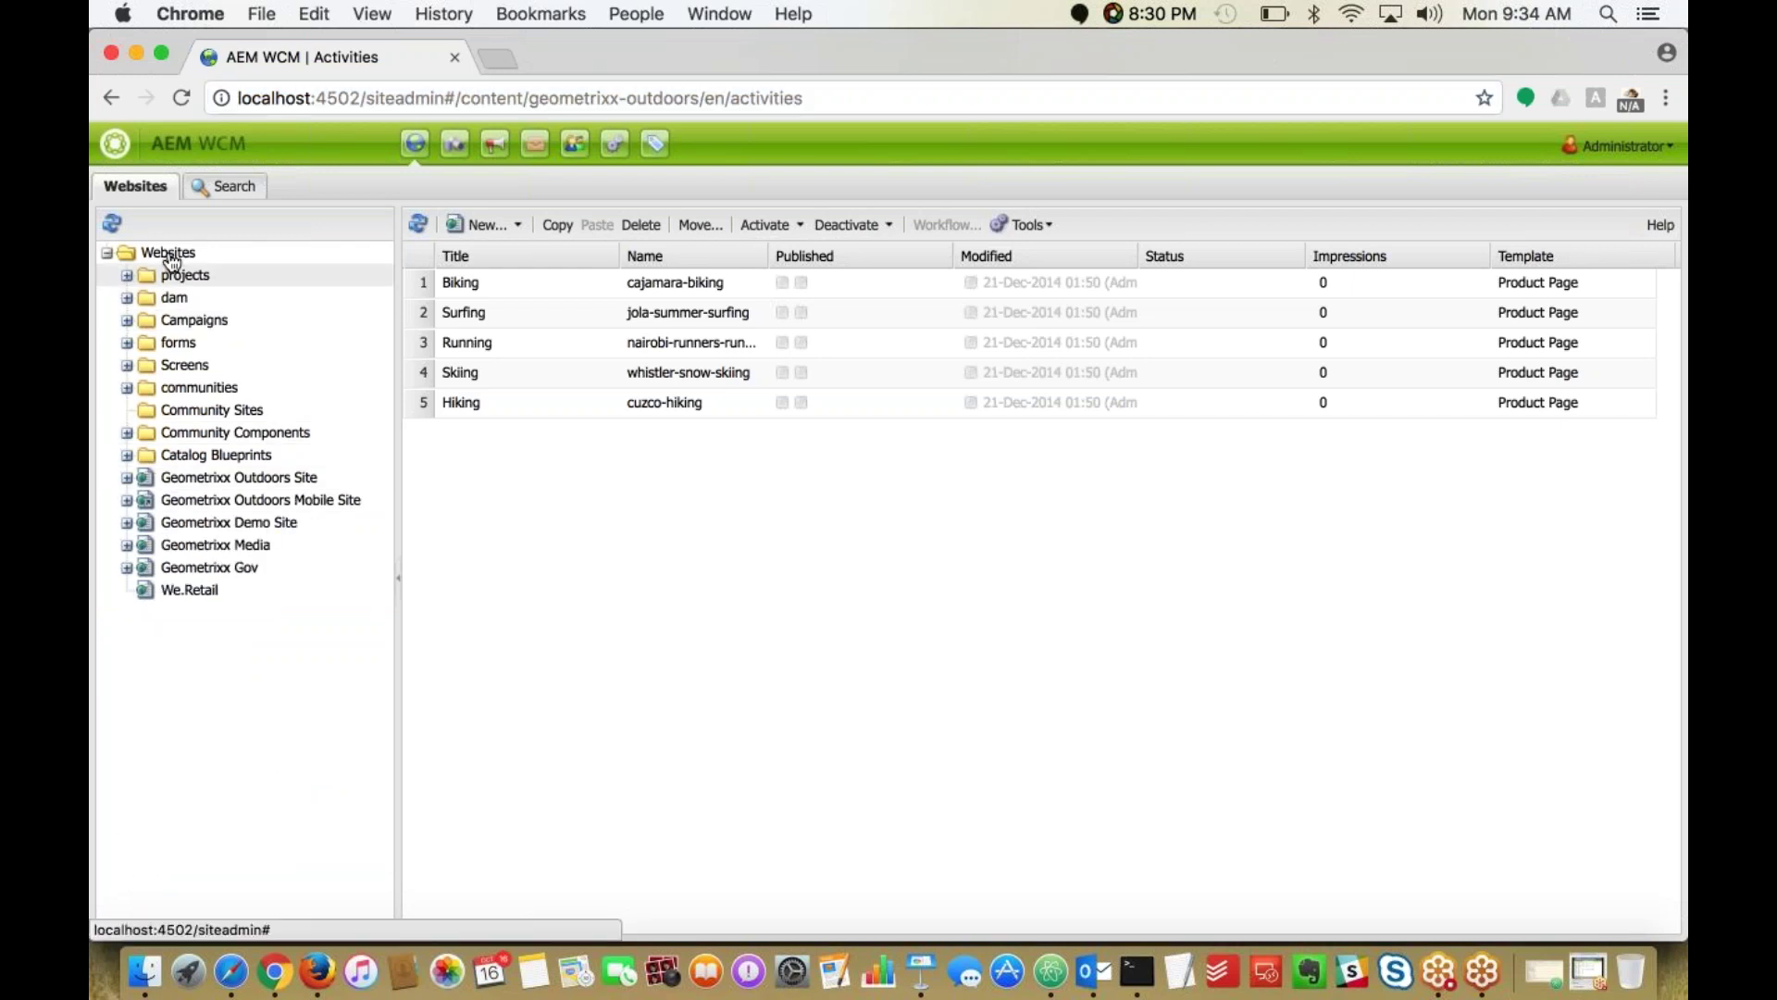
pyautogui.doubleClick(201, 478)
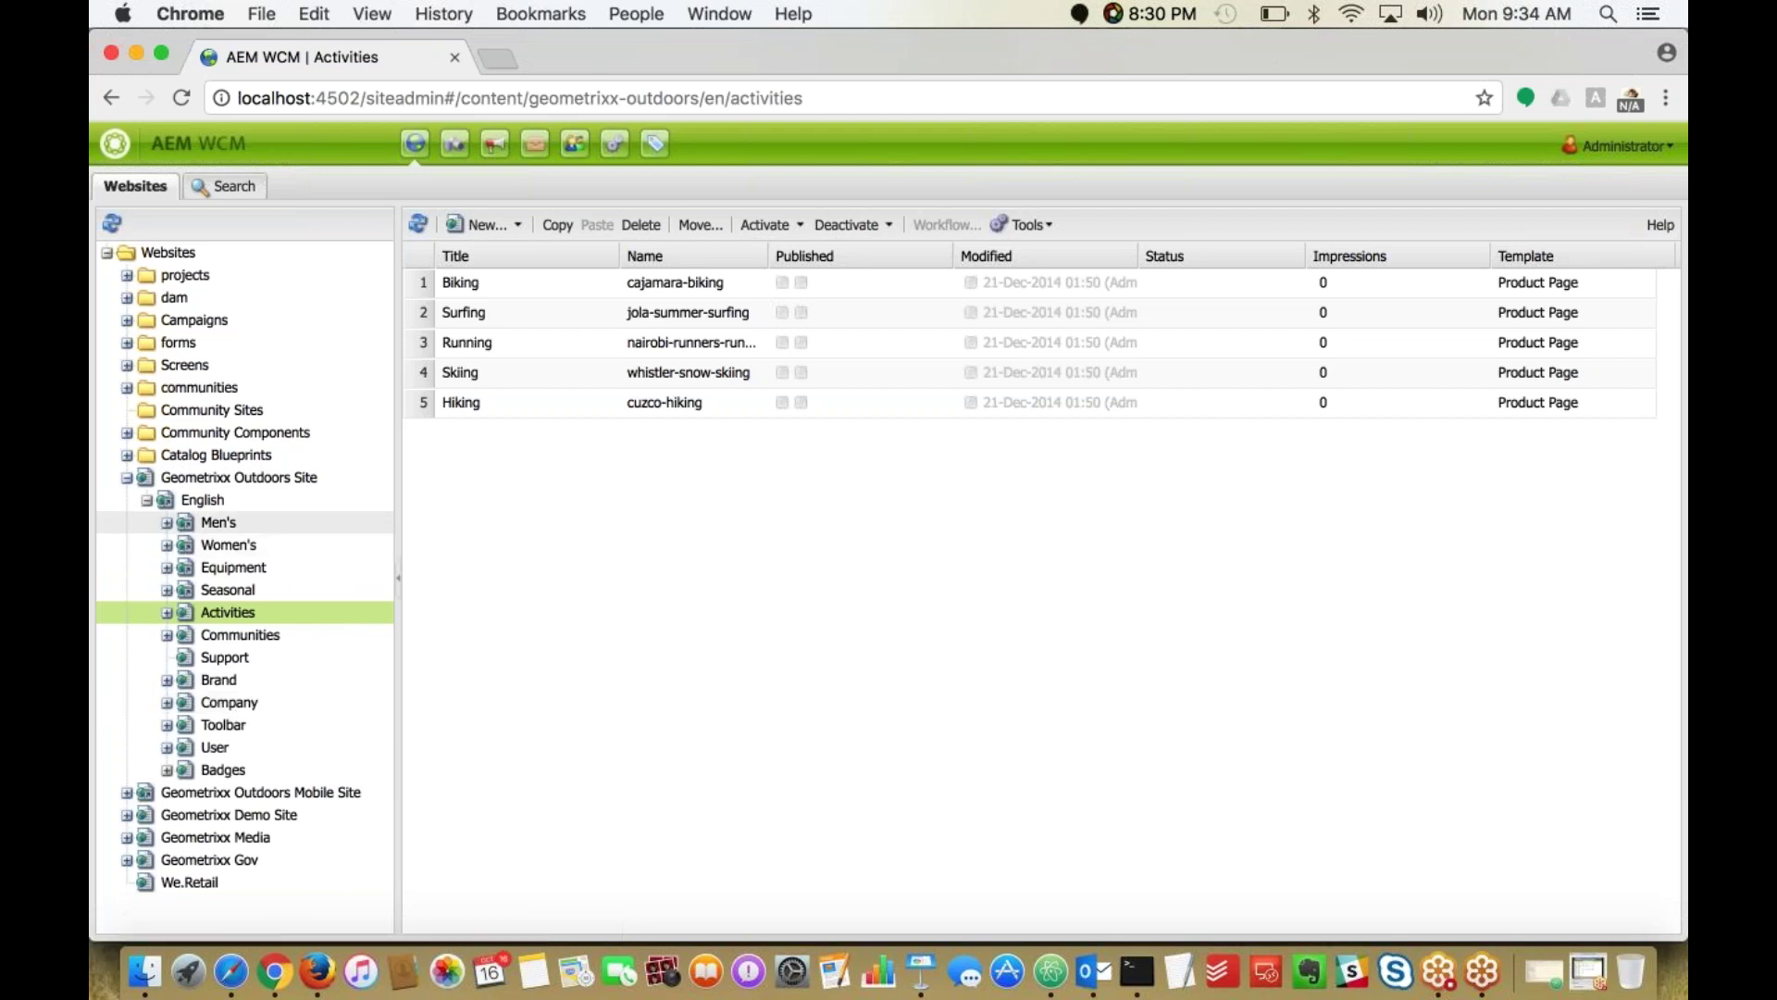
pyautogui.click(167, 524)
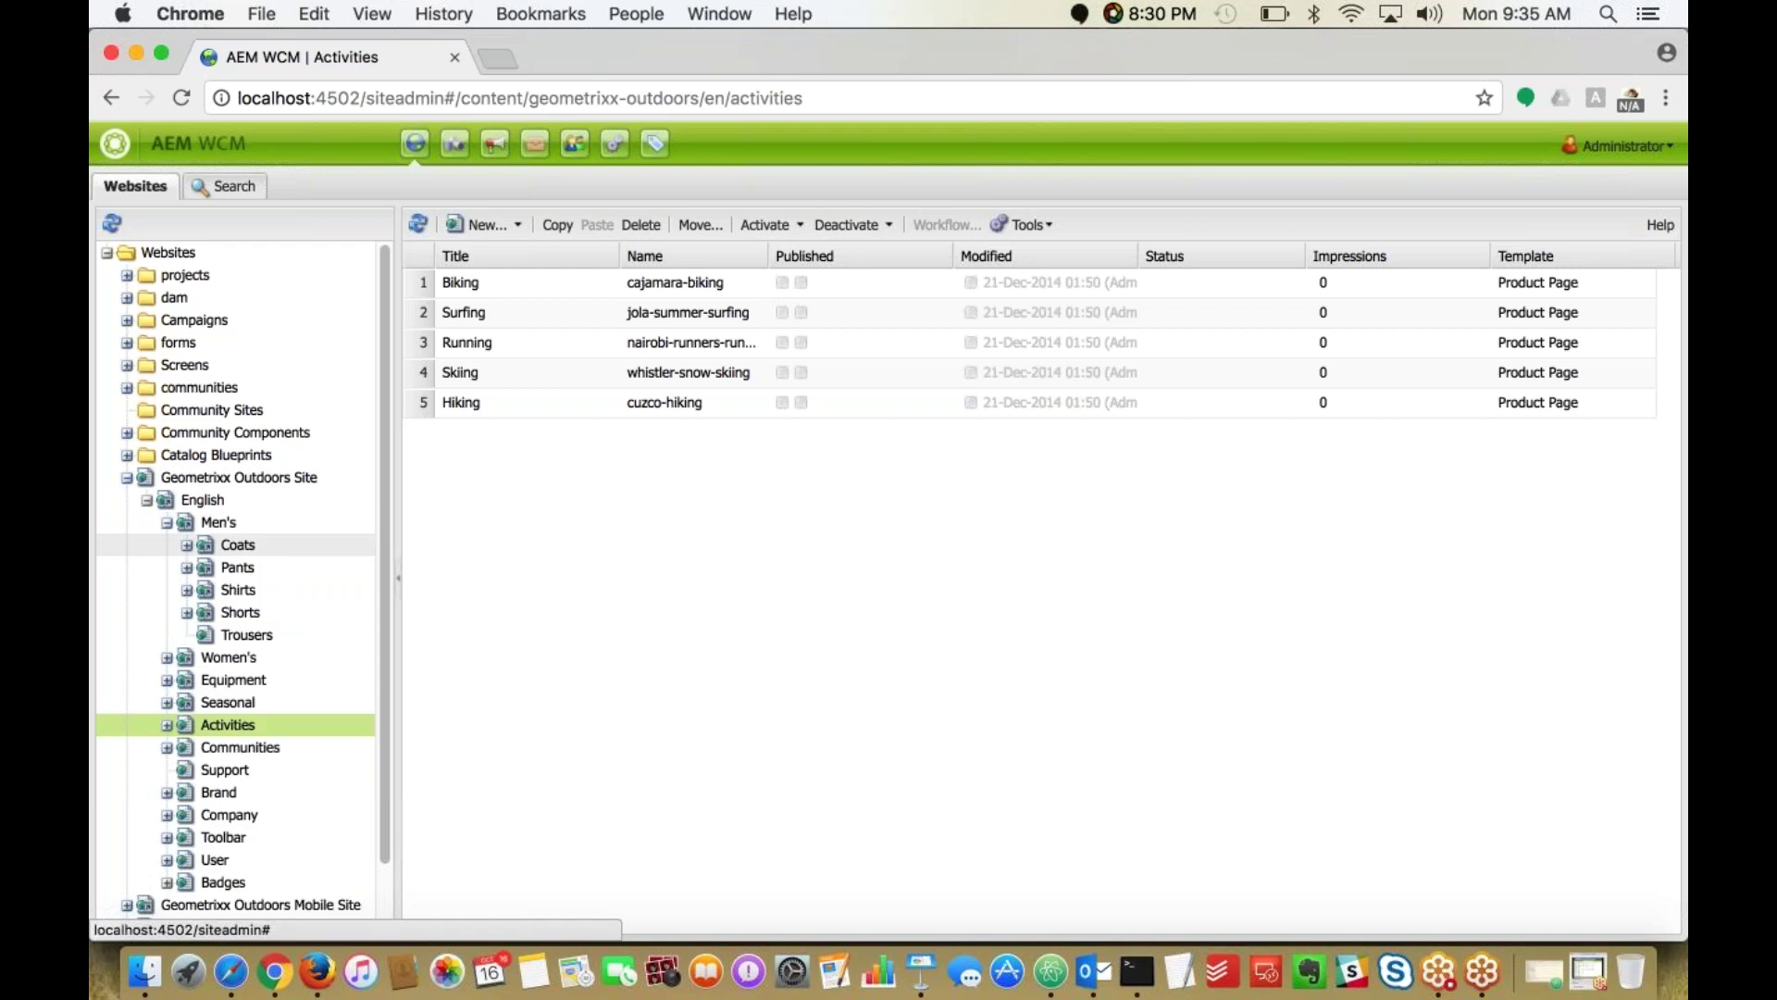
pyautogui.click(238, 545)
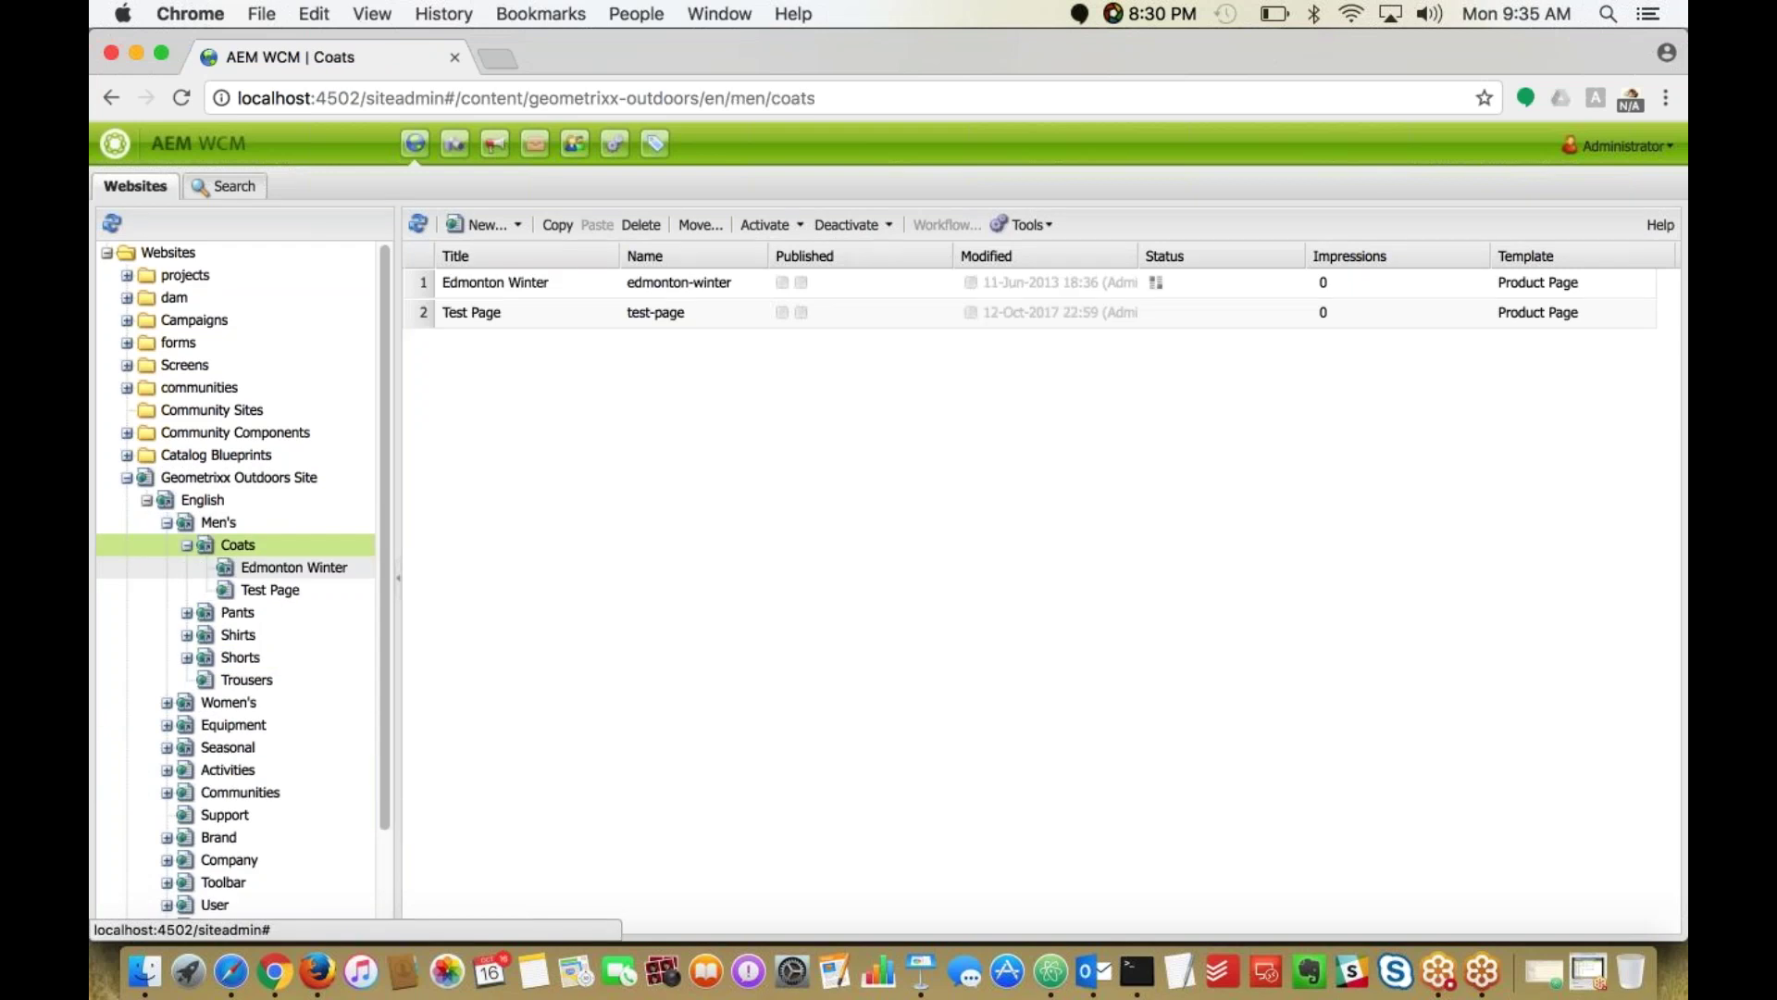
pyautogui.click(188, 547)
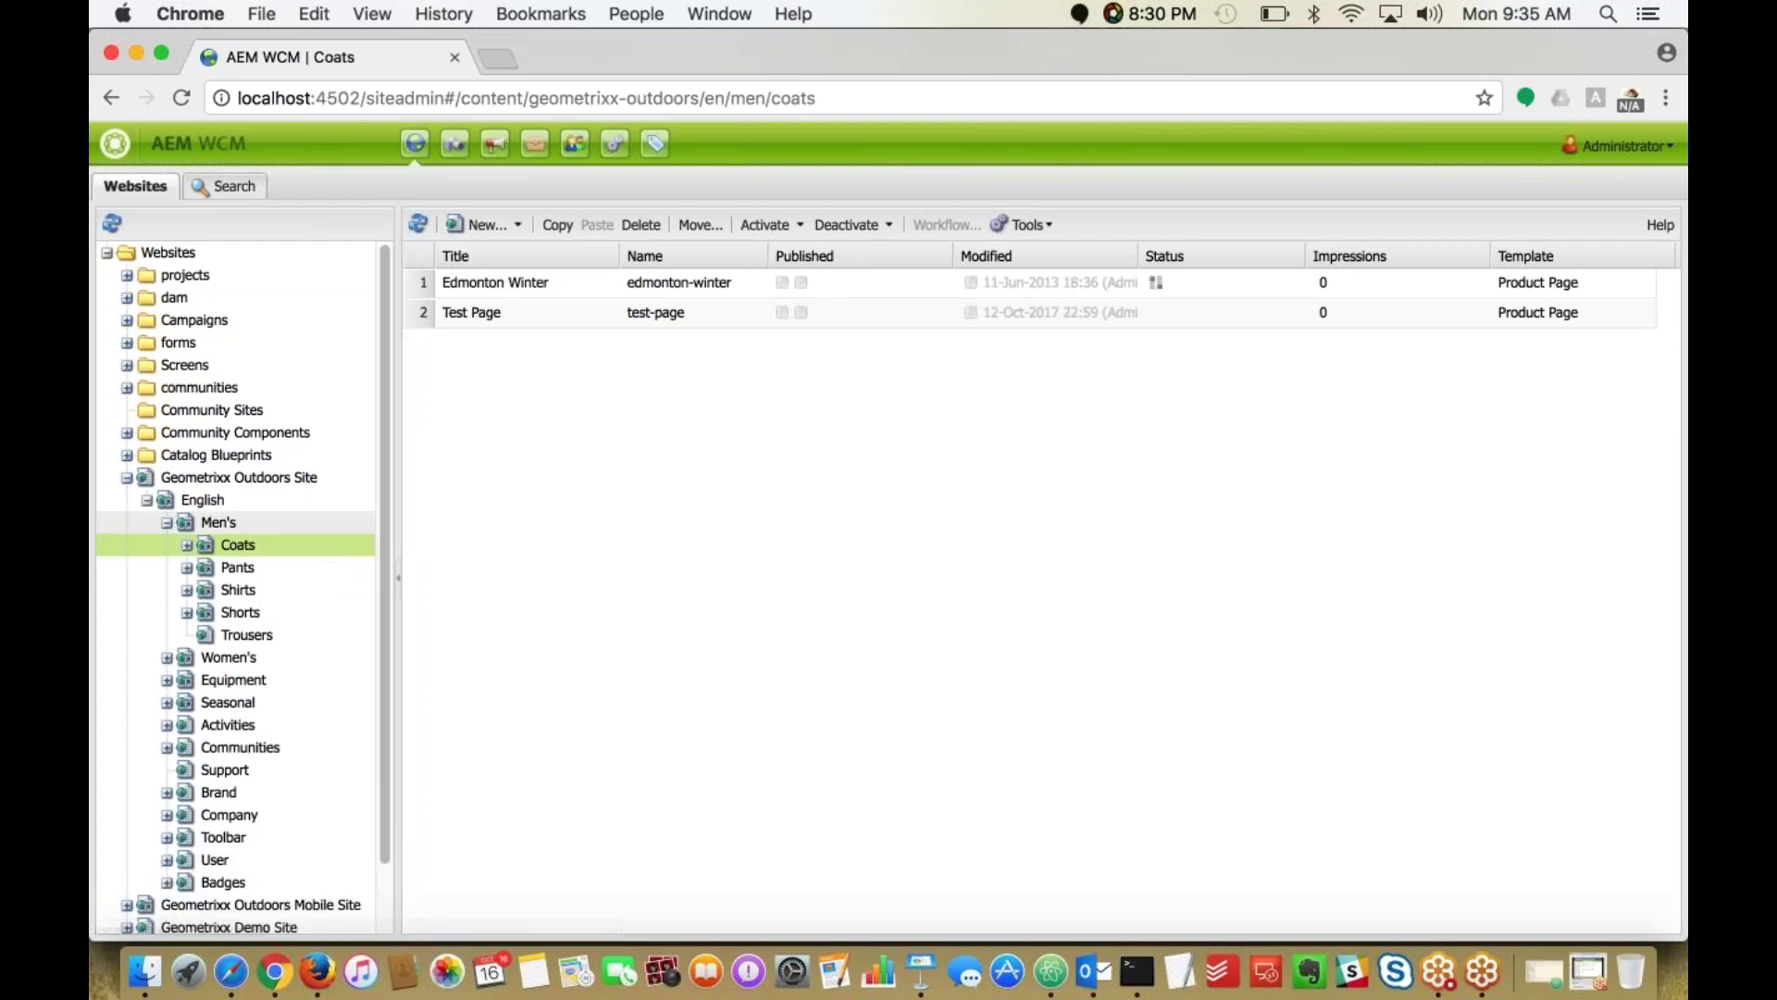
pyautogui.press('Up')
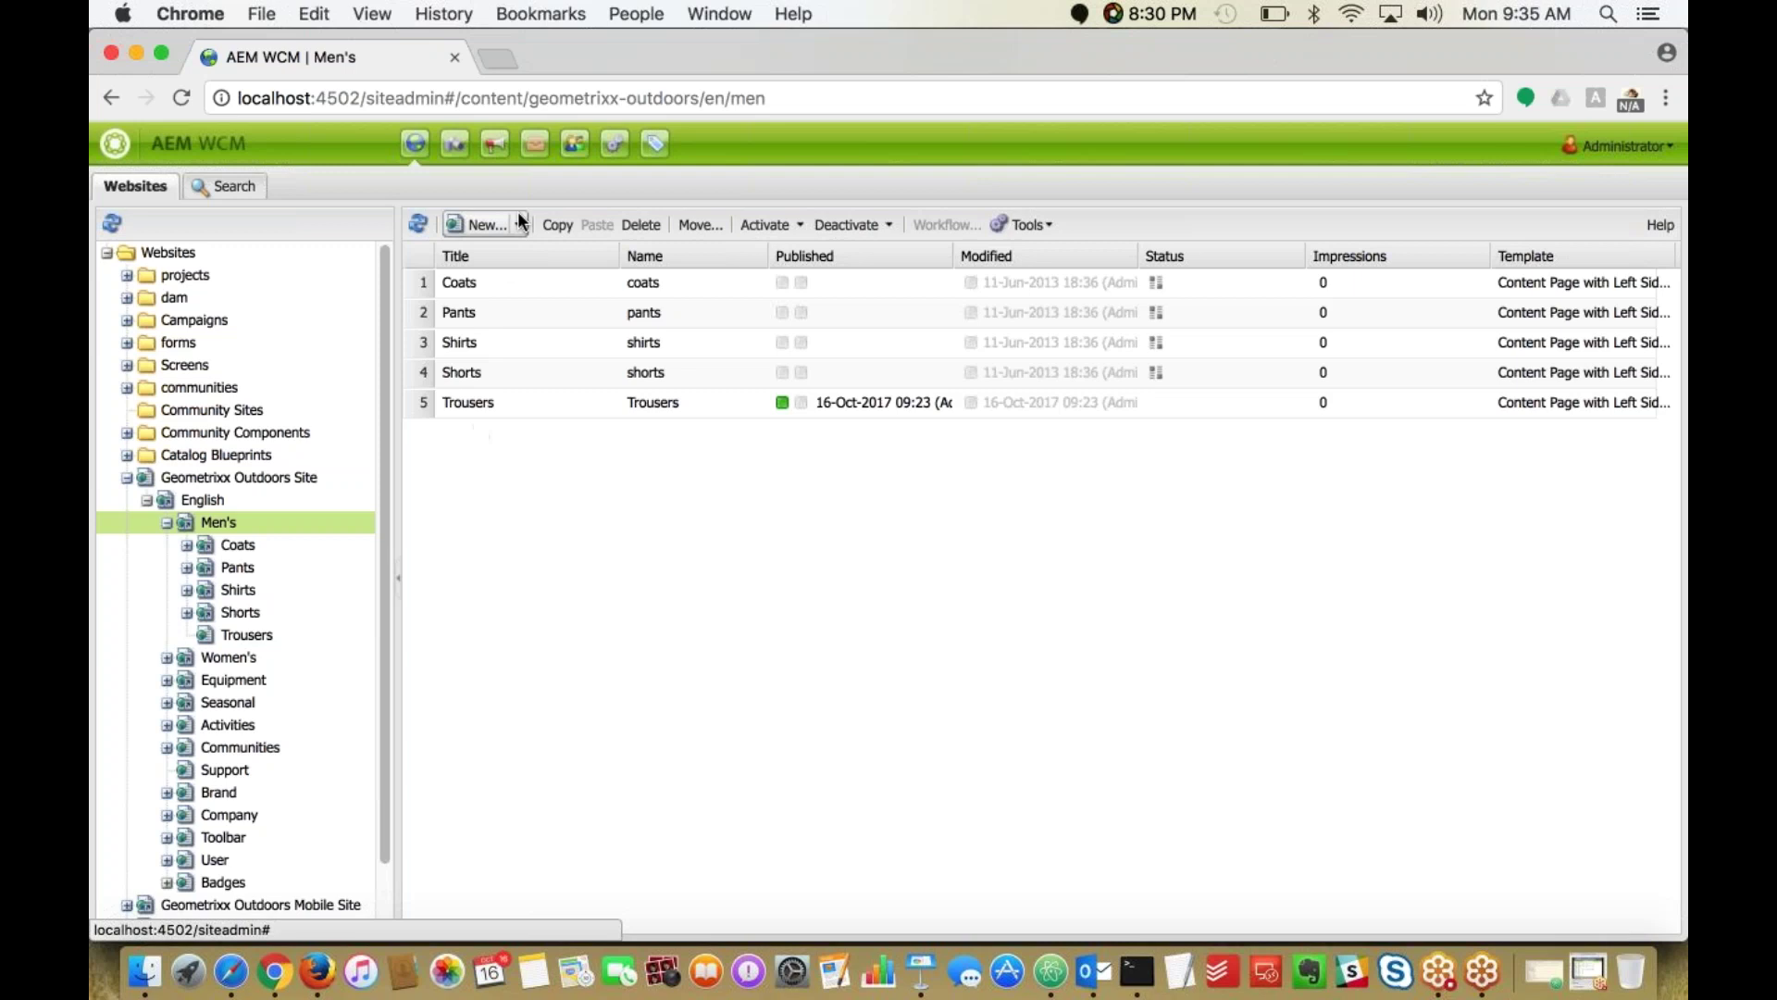
# - Create page 'T-shirts' (name tshirts) under Men's with the Content Page with Left Sidebar template
pyautogui.click(517, 222)
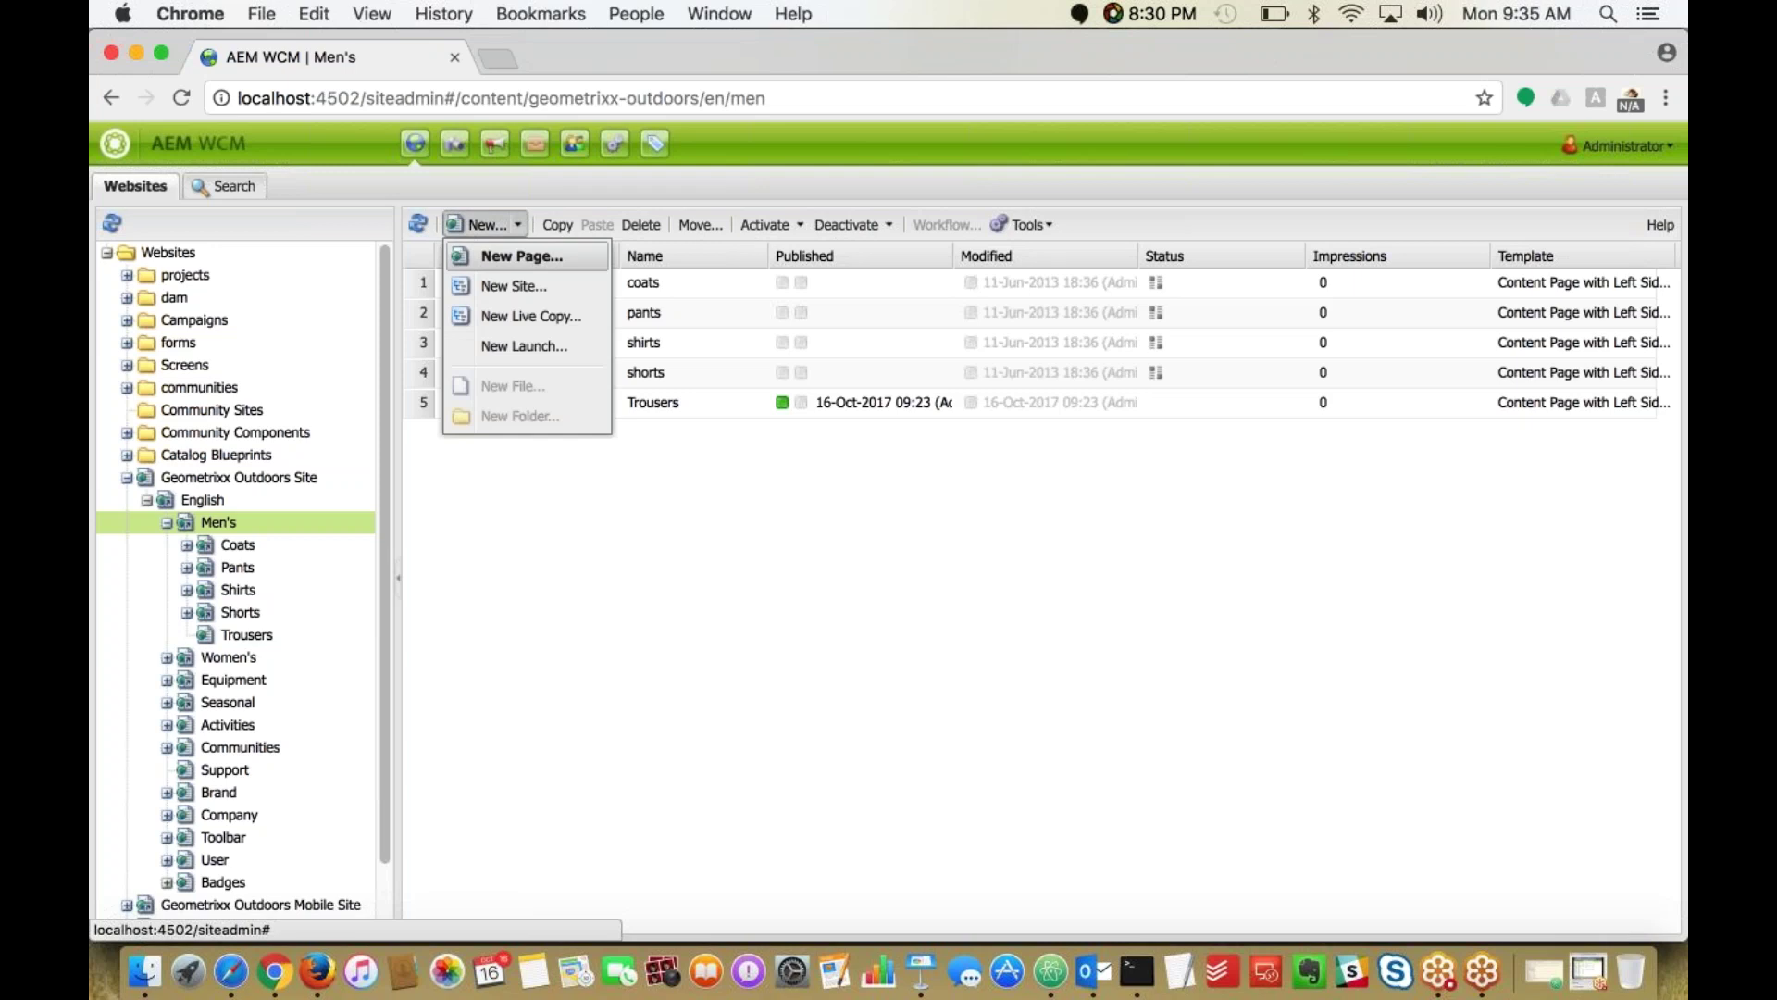
pyautogui.click(522, 256)
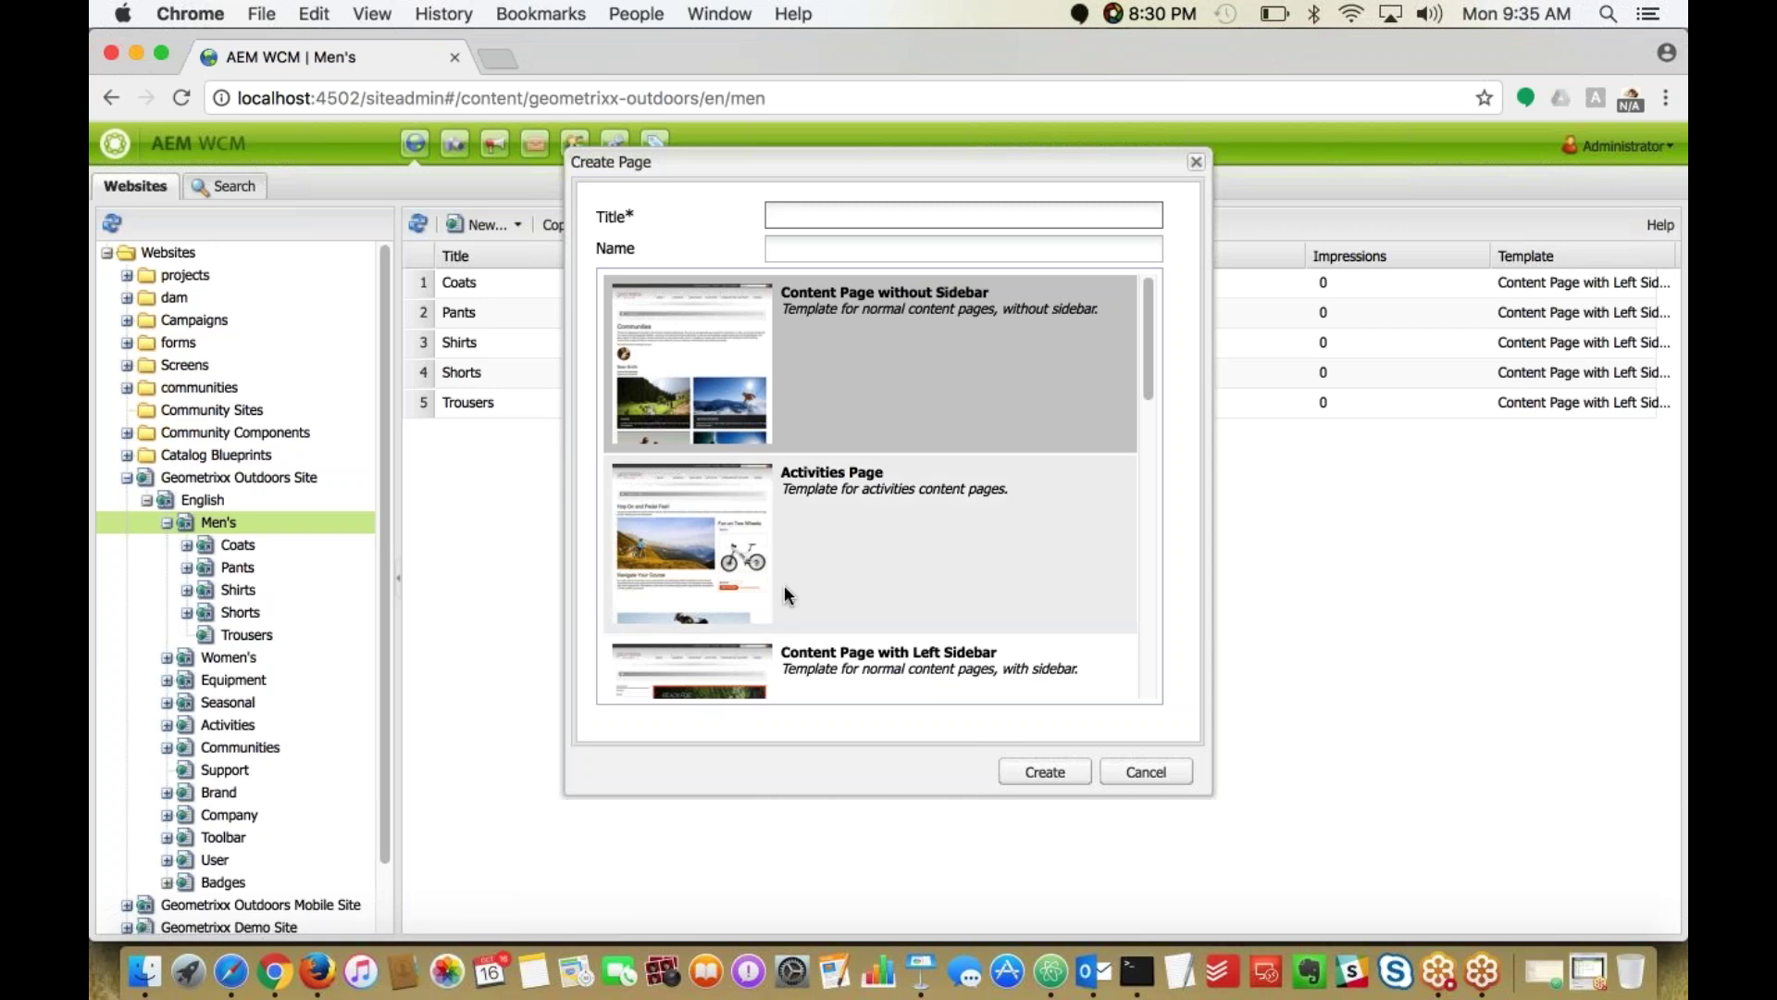
pyautogui.scroll(-2, 785, 584)
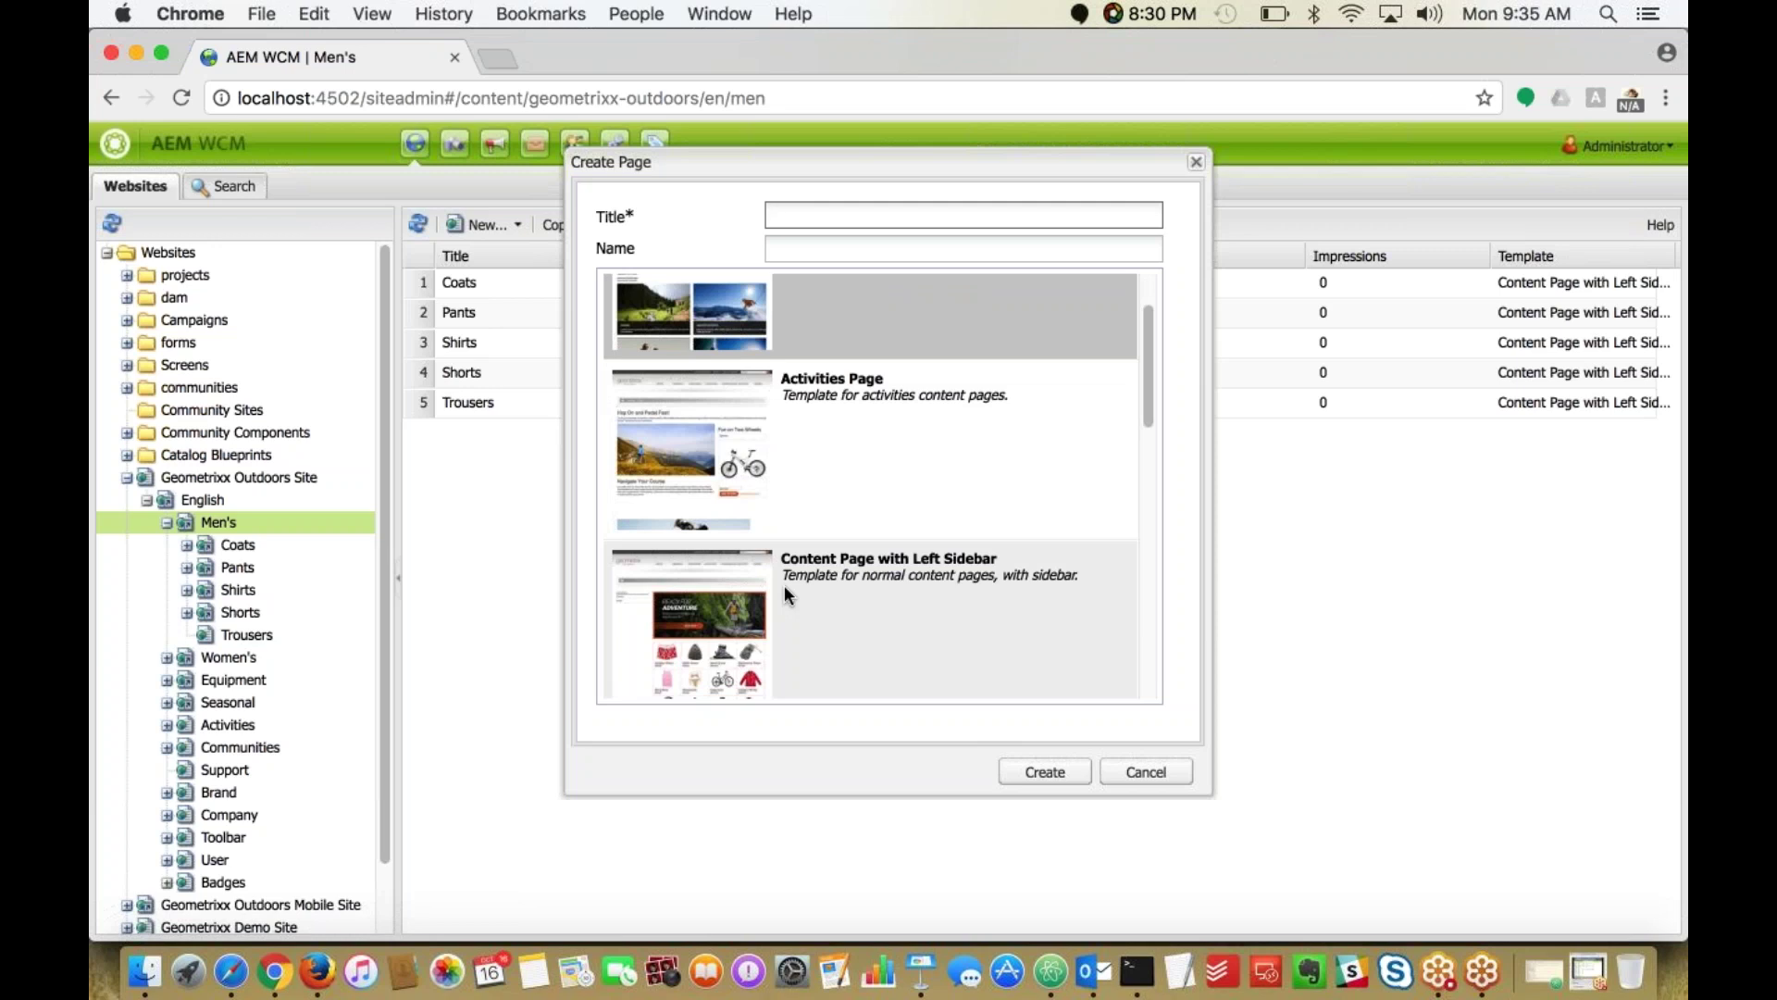
pyautogui.click(777, 215)
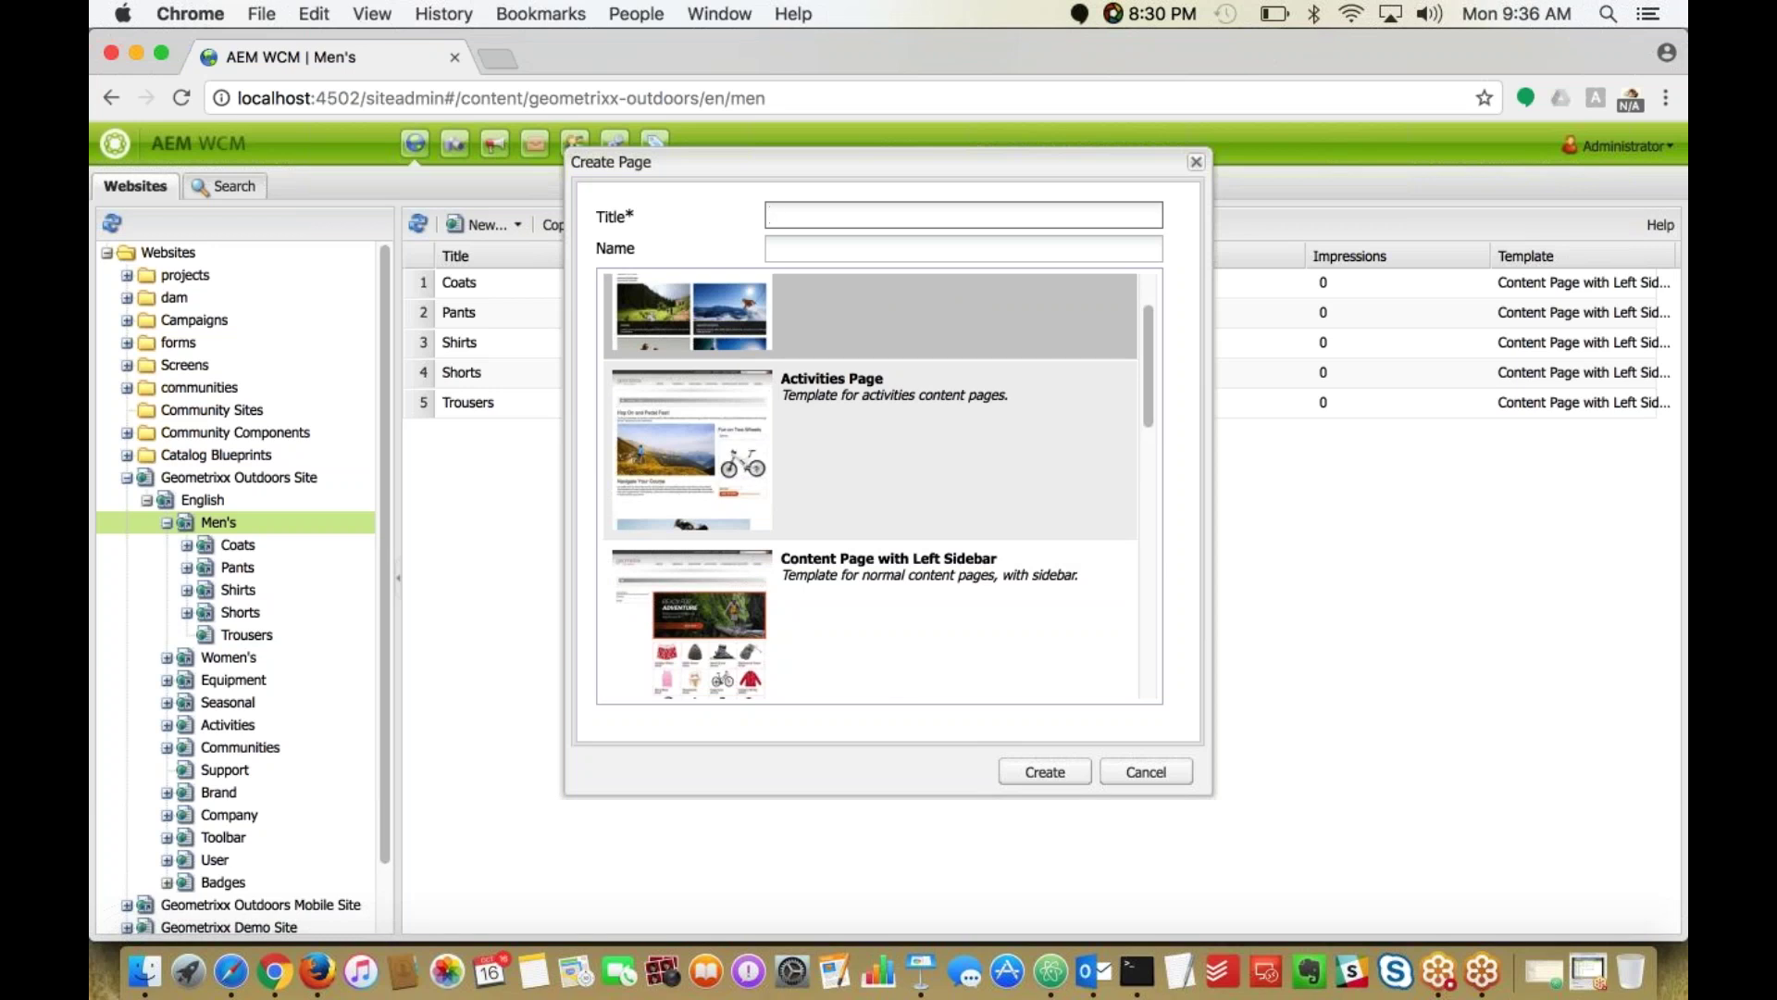
pyautogui.scroll(-2, 815, 505)
pyautogui.click(815, 504)
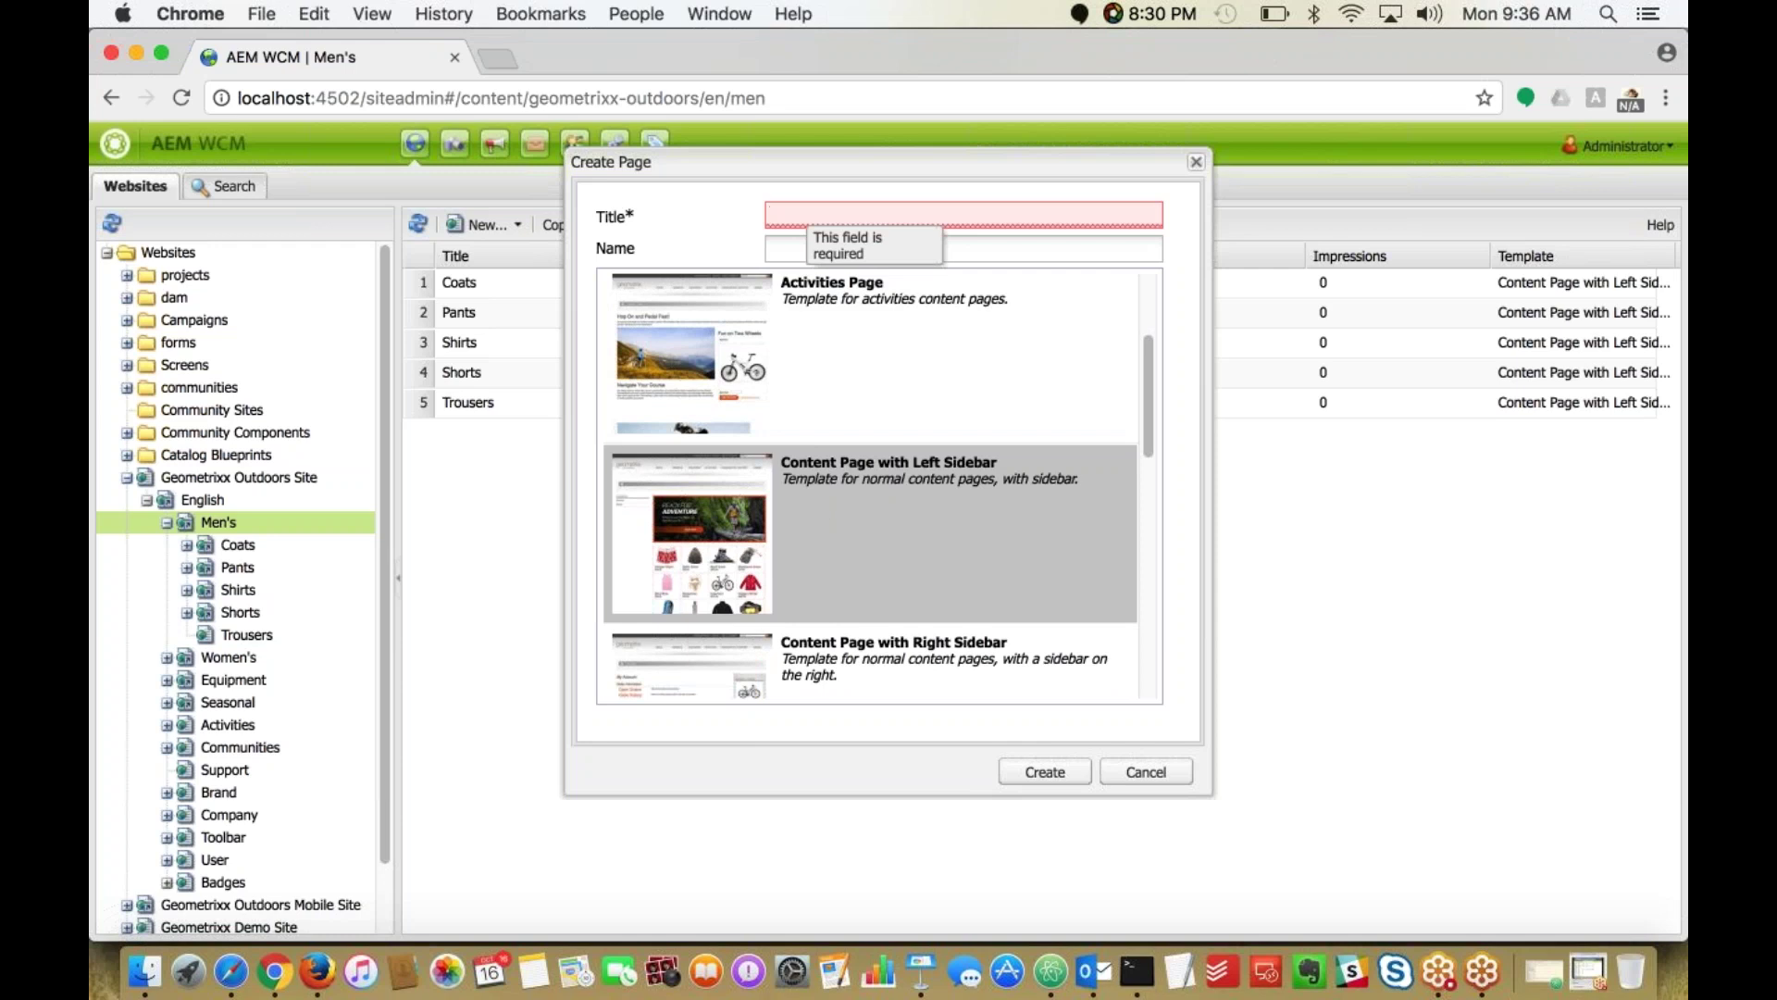
pyautogui.write('T-shirts')
pyautogui.press('Tab')
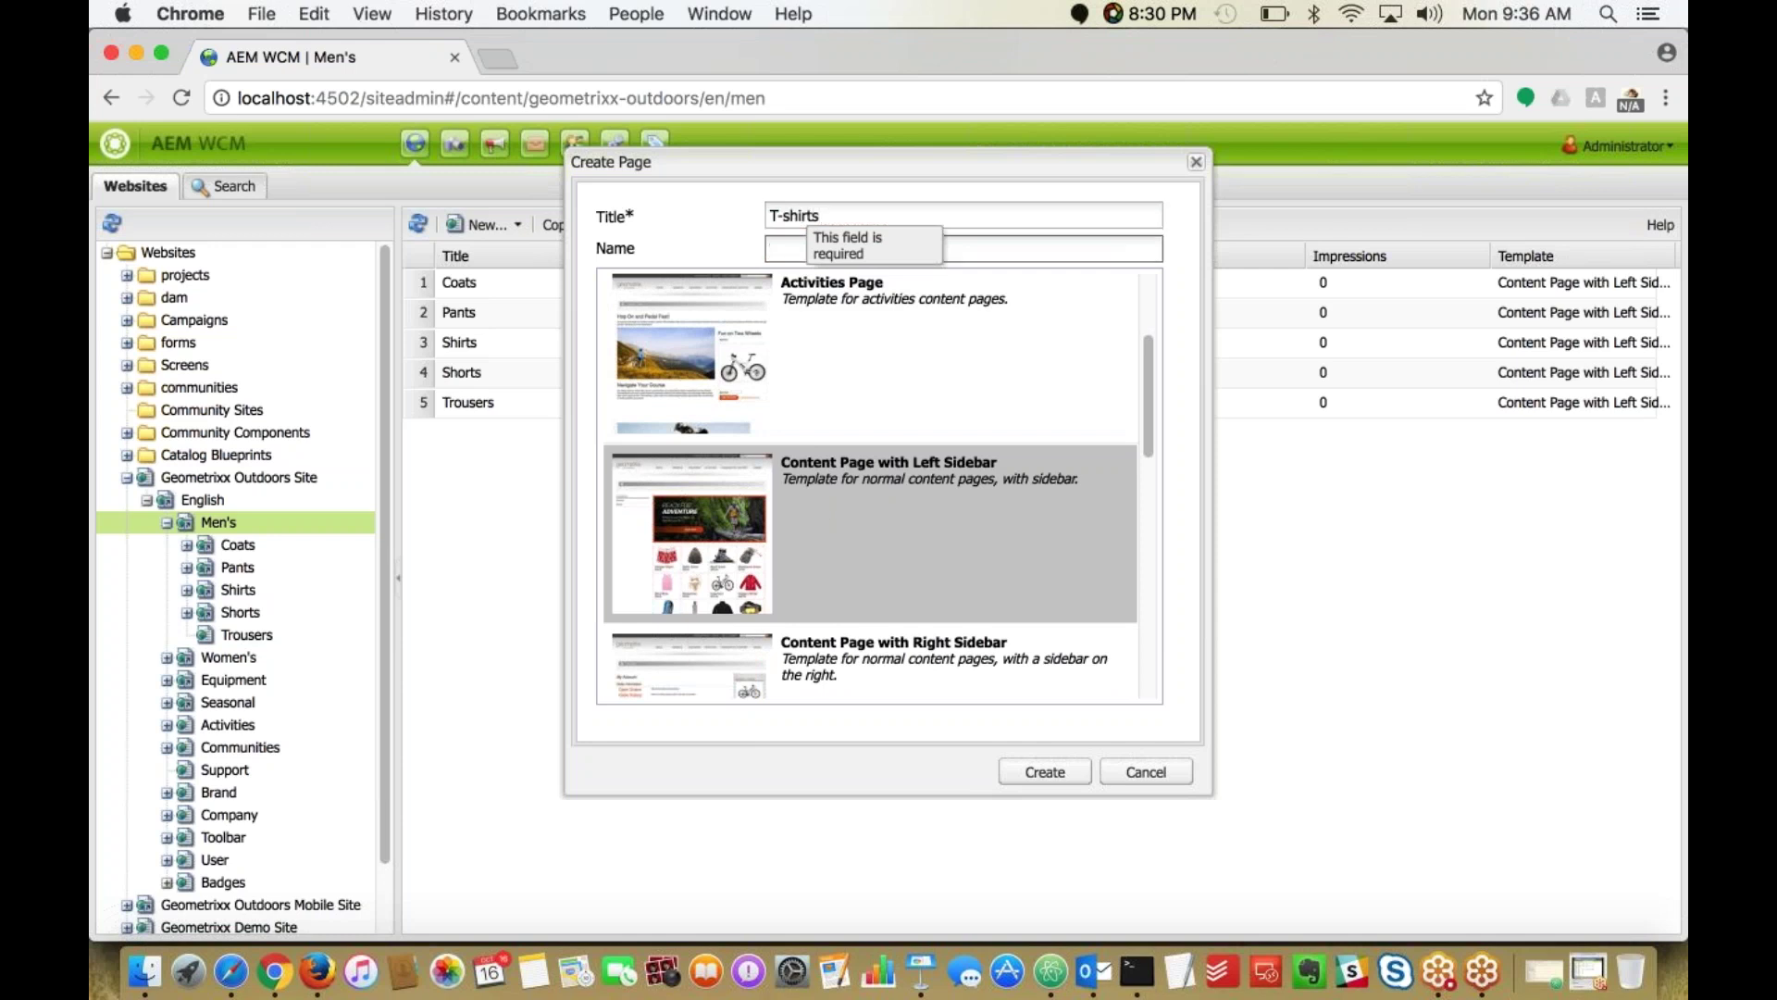
pyautogui.write('tshirts')
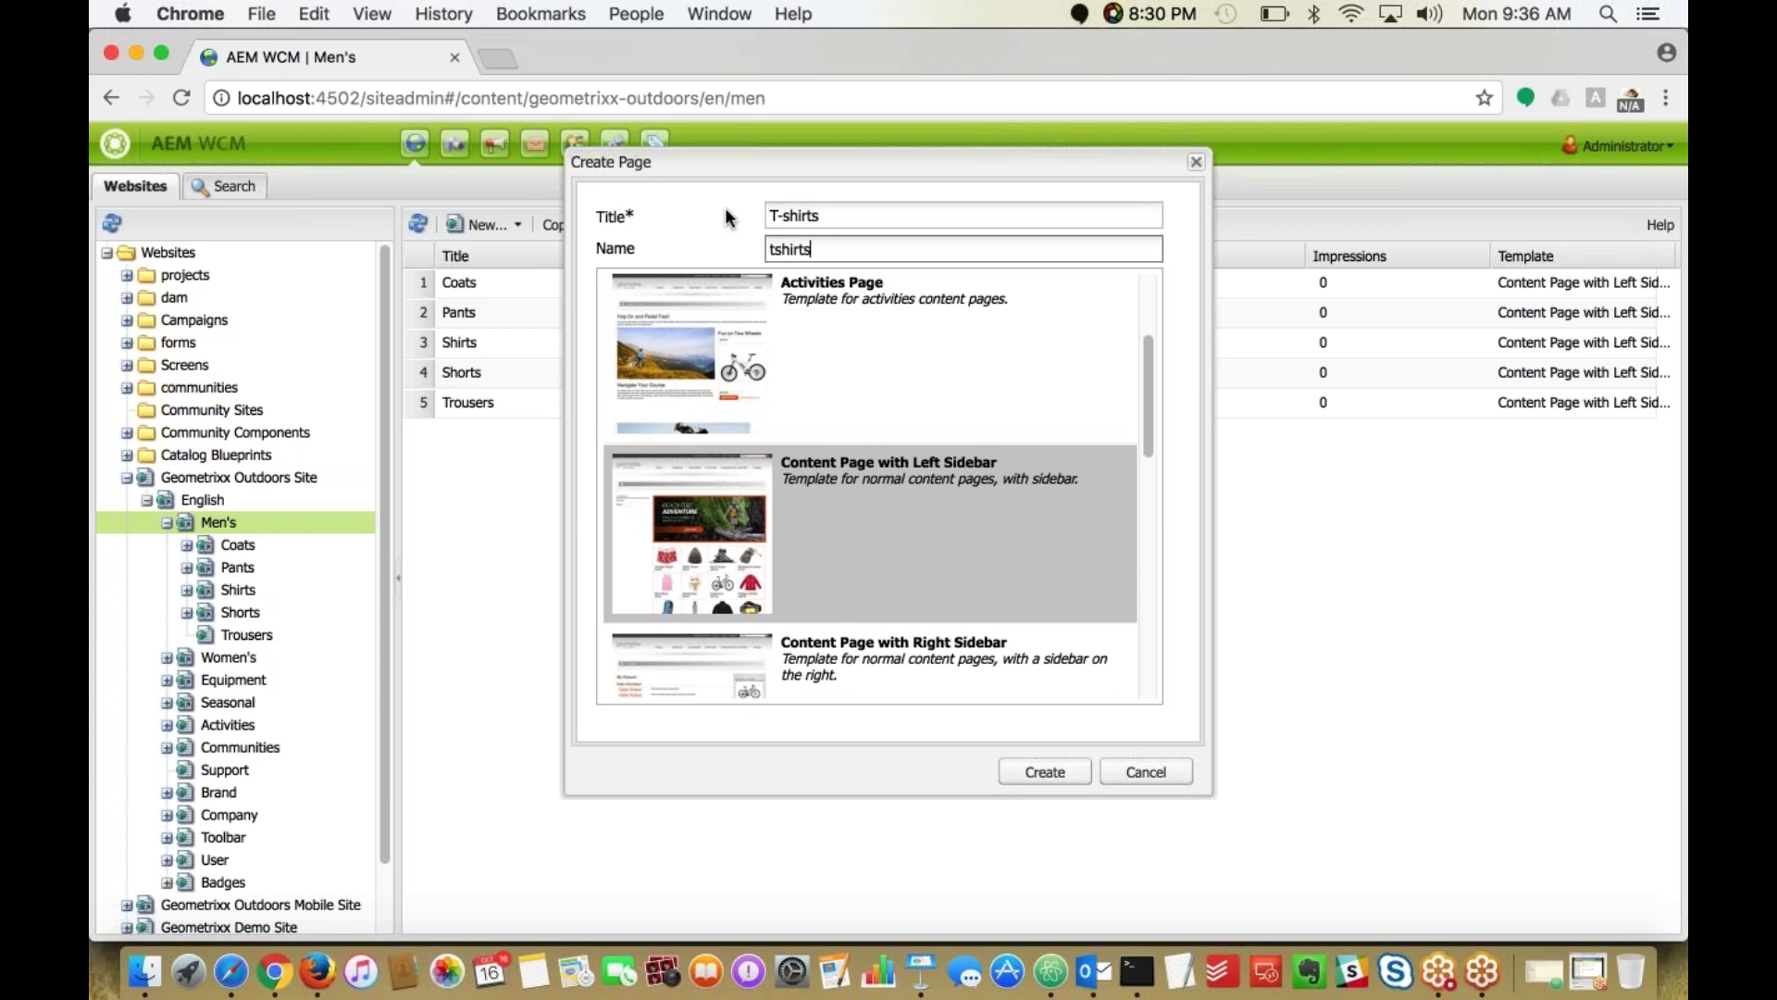
pyautogui.moveTo(777, 162); pyautogui.dragTo(1072, 211)
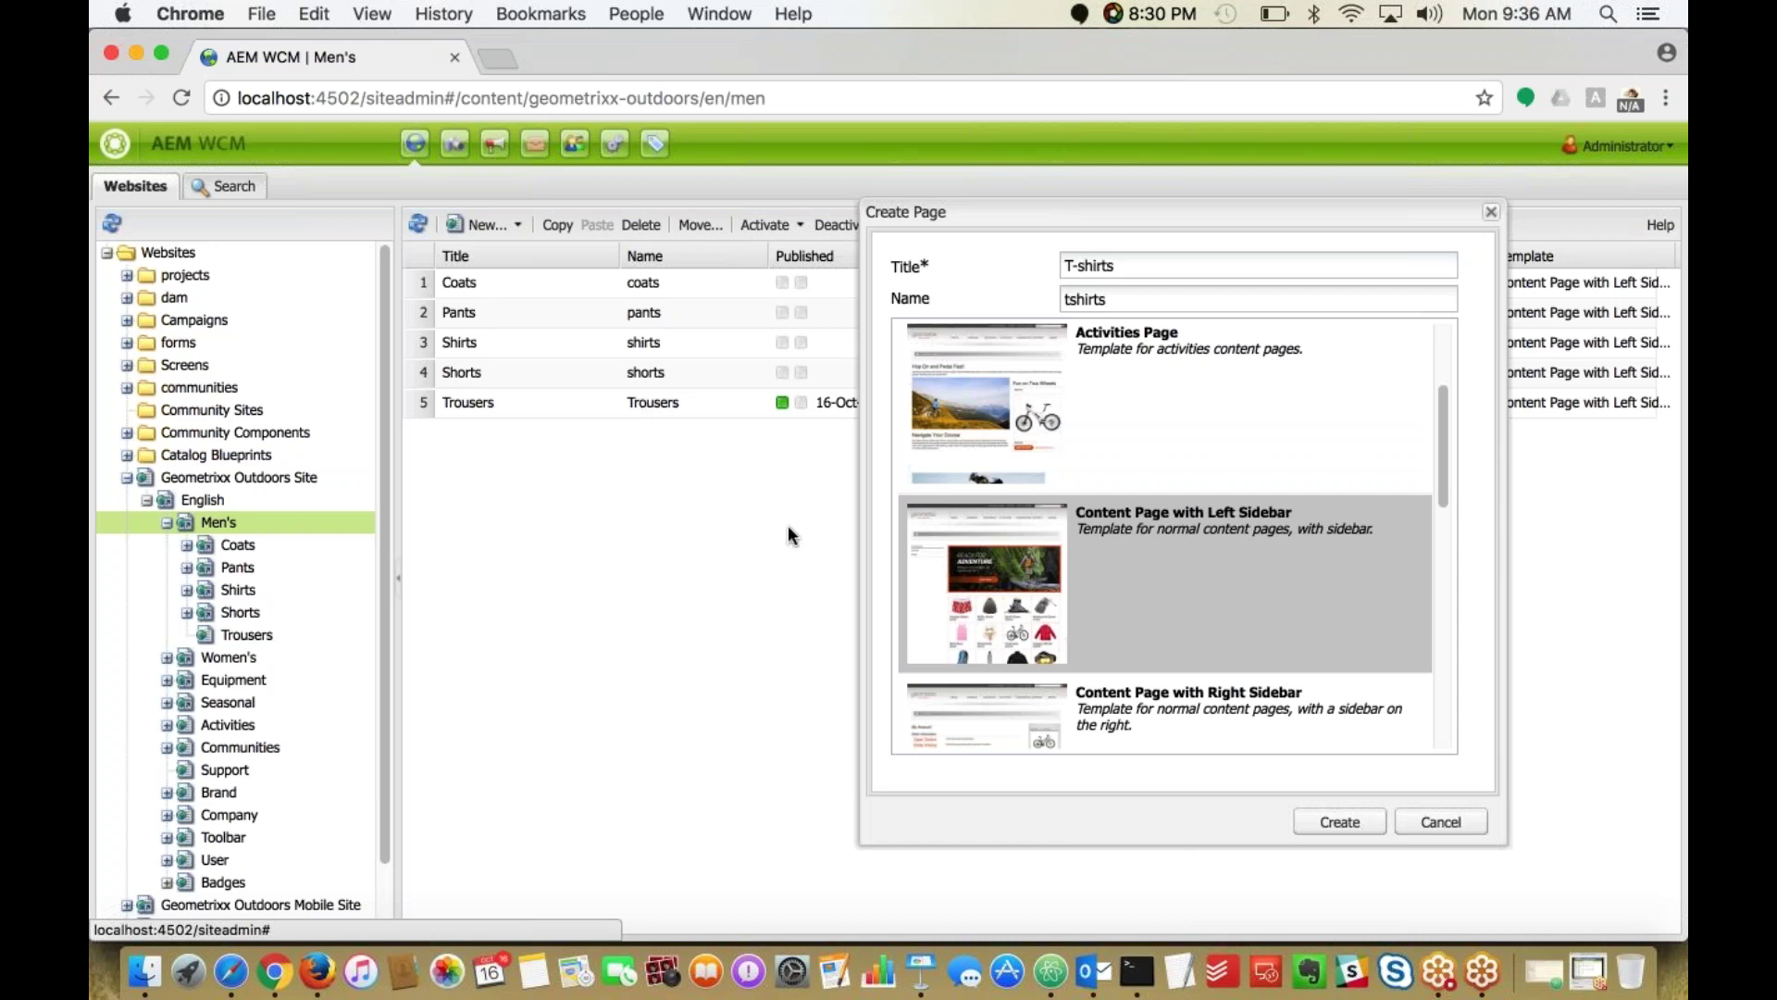
pyautogui.click(1338, 820)
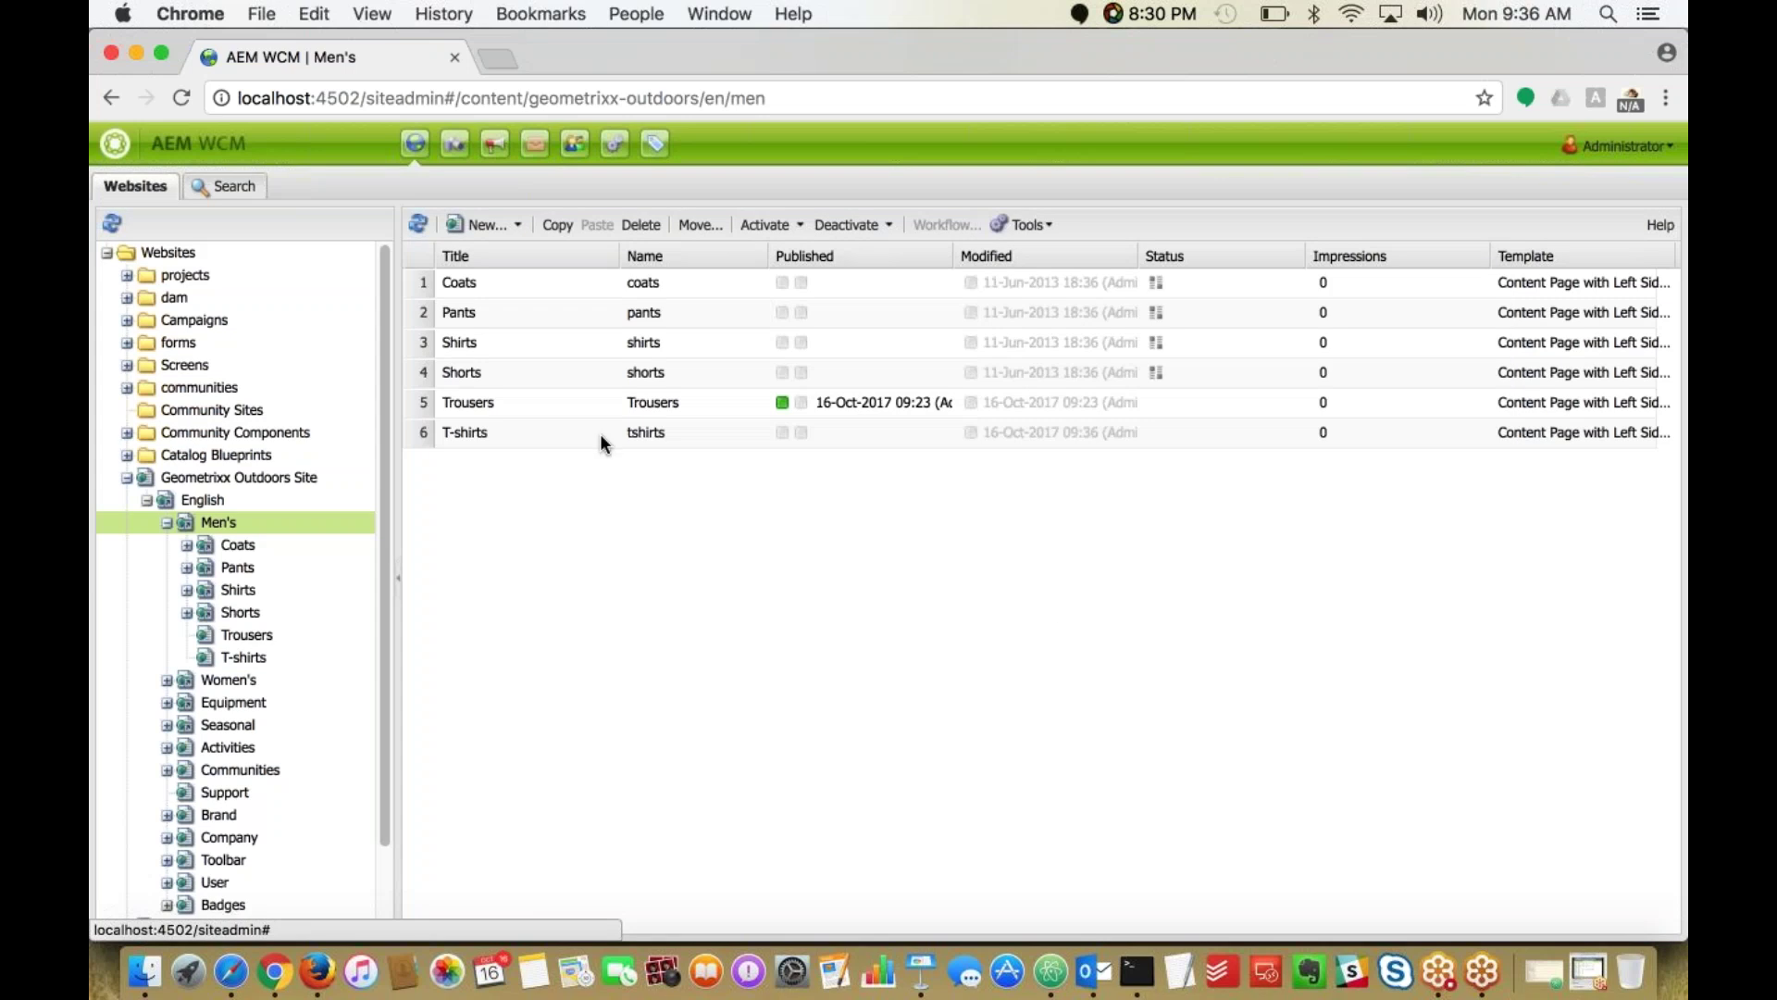
# - Open the new T-shirts page in the page editor
pyautogui.click(546, 435)
pyautogui.click(546, 435)
pyautogui.click(707, 429)
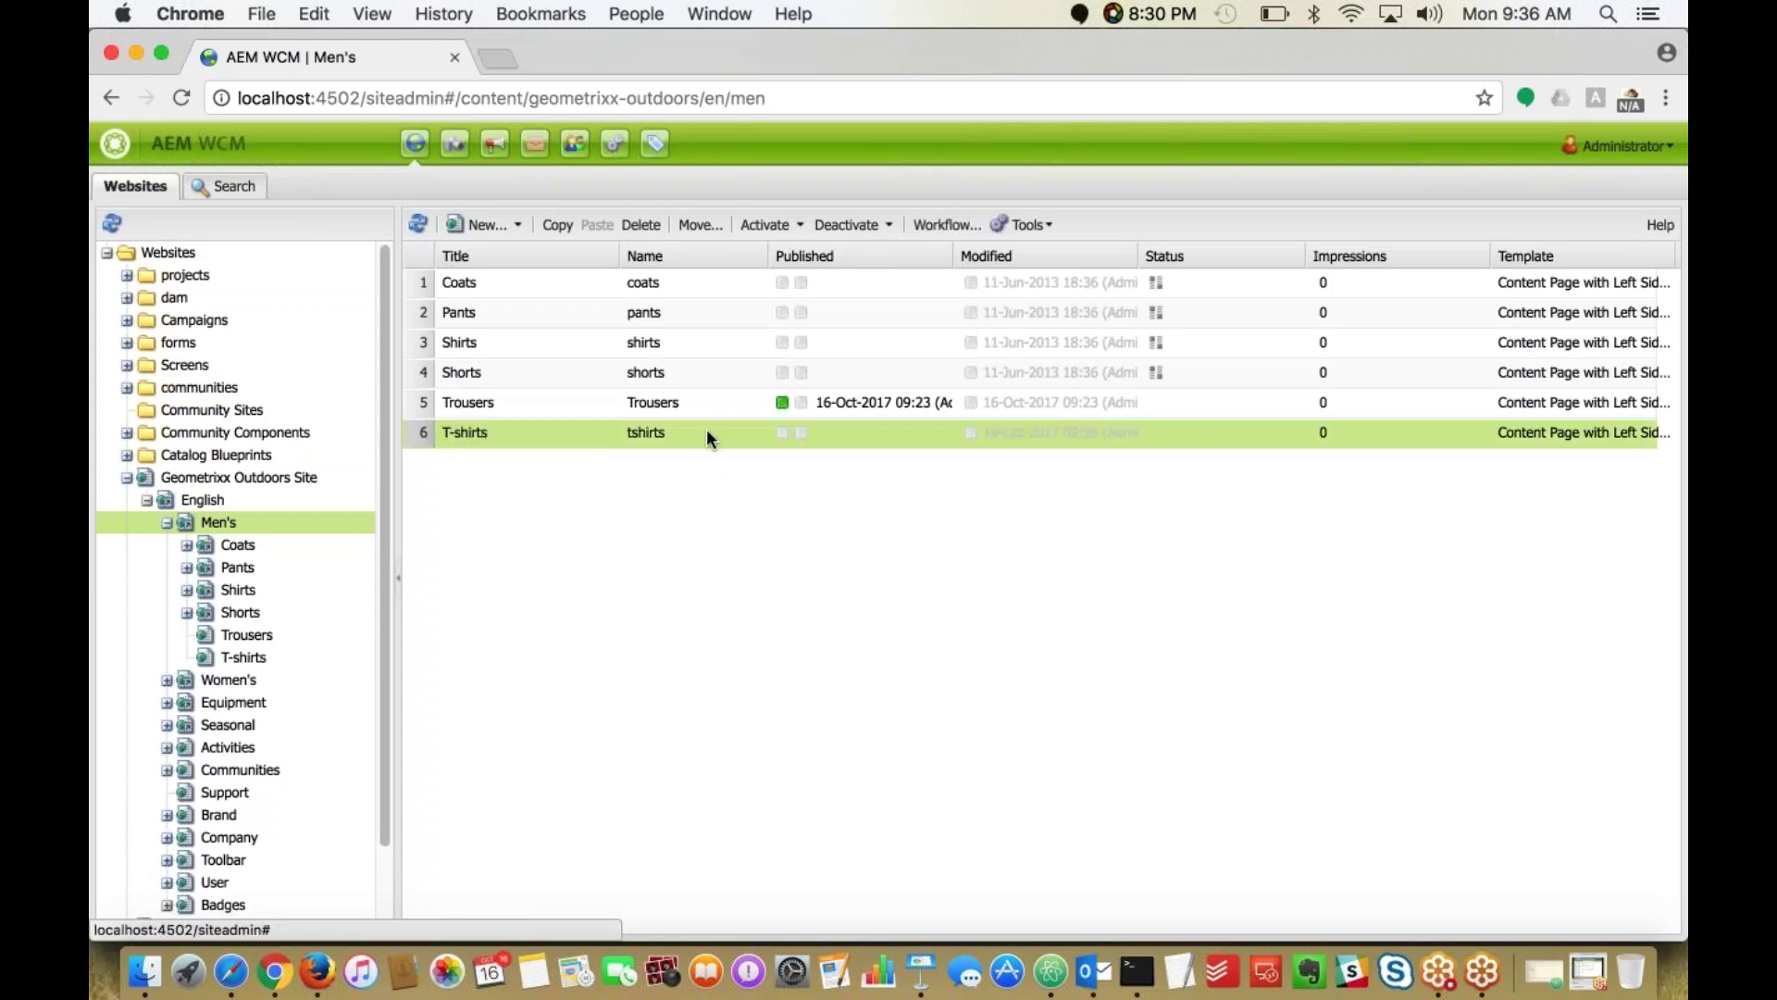
pyautogui.doubleClick(707, 432)
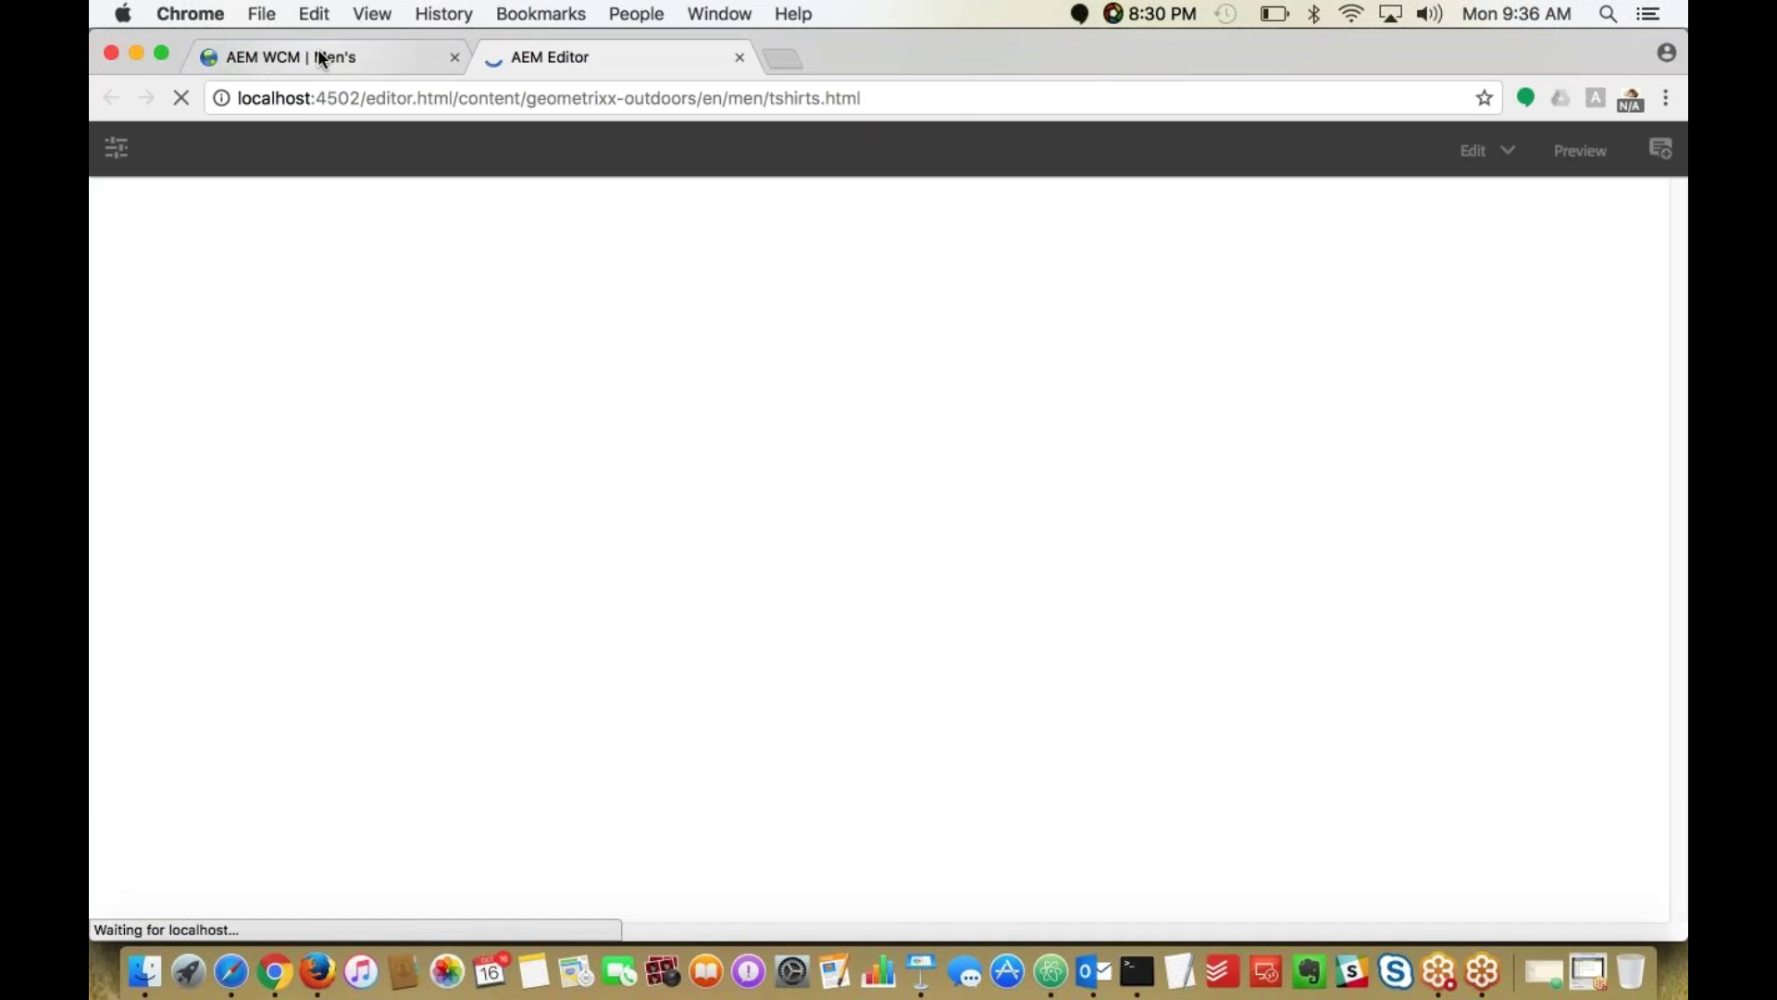
pyautogui.click(318, 53)
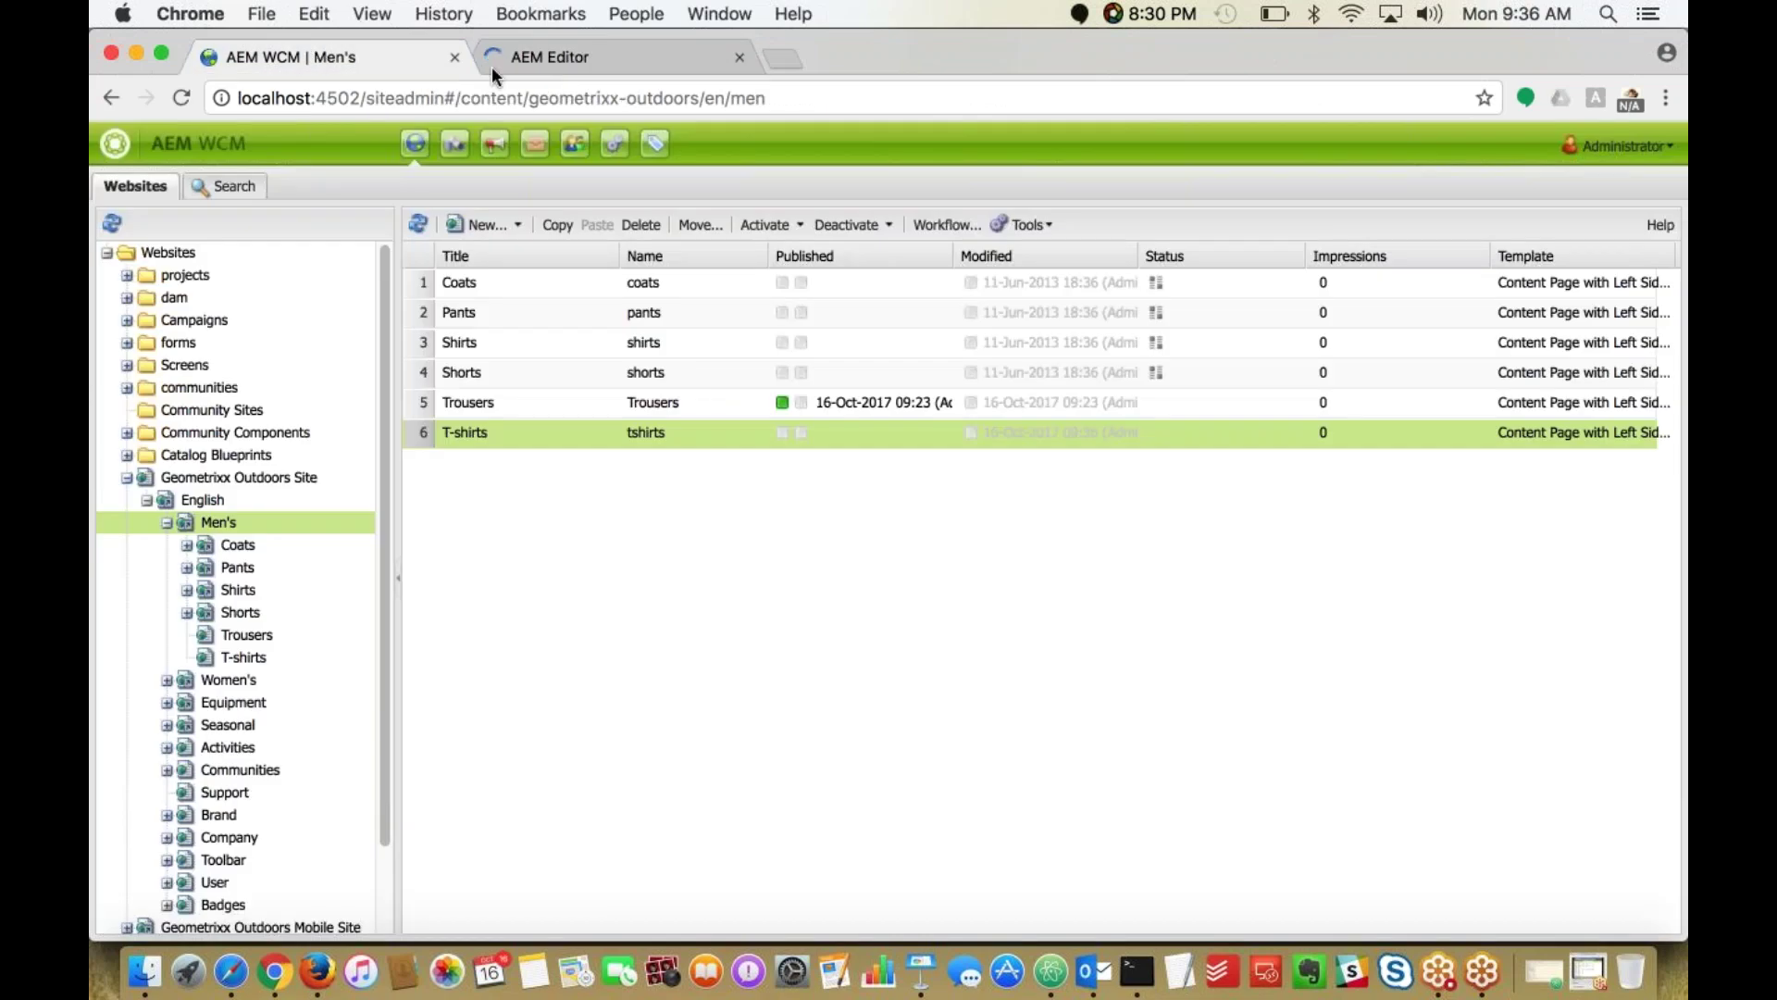
pyautogui.click(612, 72)
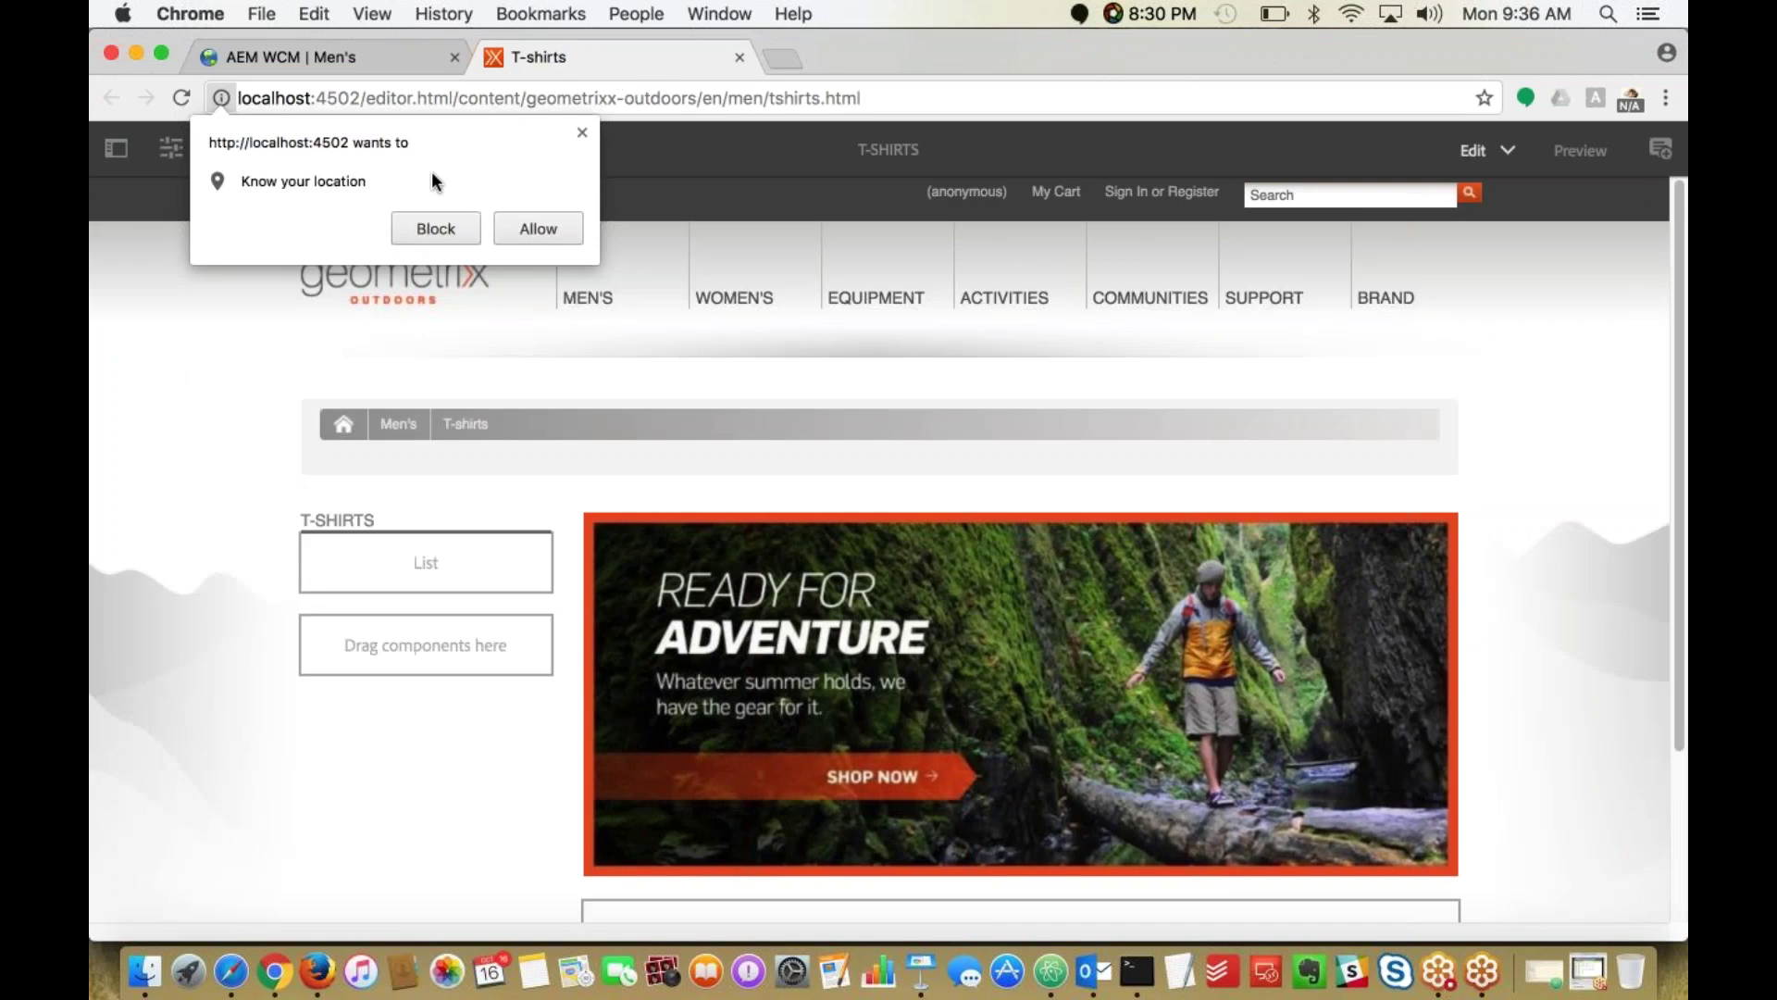
# - Decline the site's location request and open the editor's page information options
pyautogui.click(451, 228)
pyautogui.scroll(-3, 516, 423)
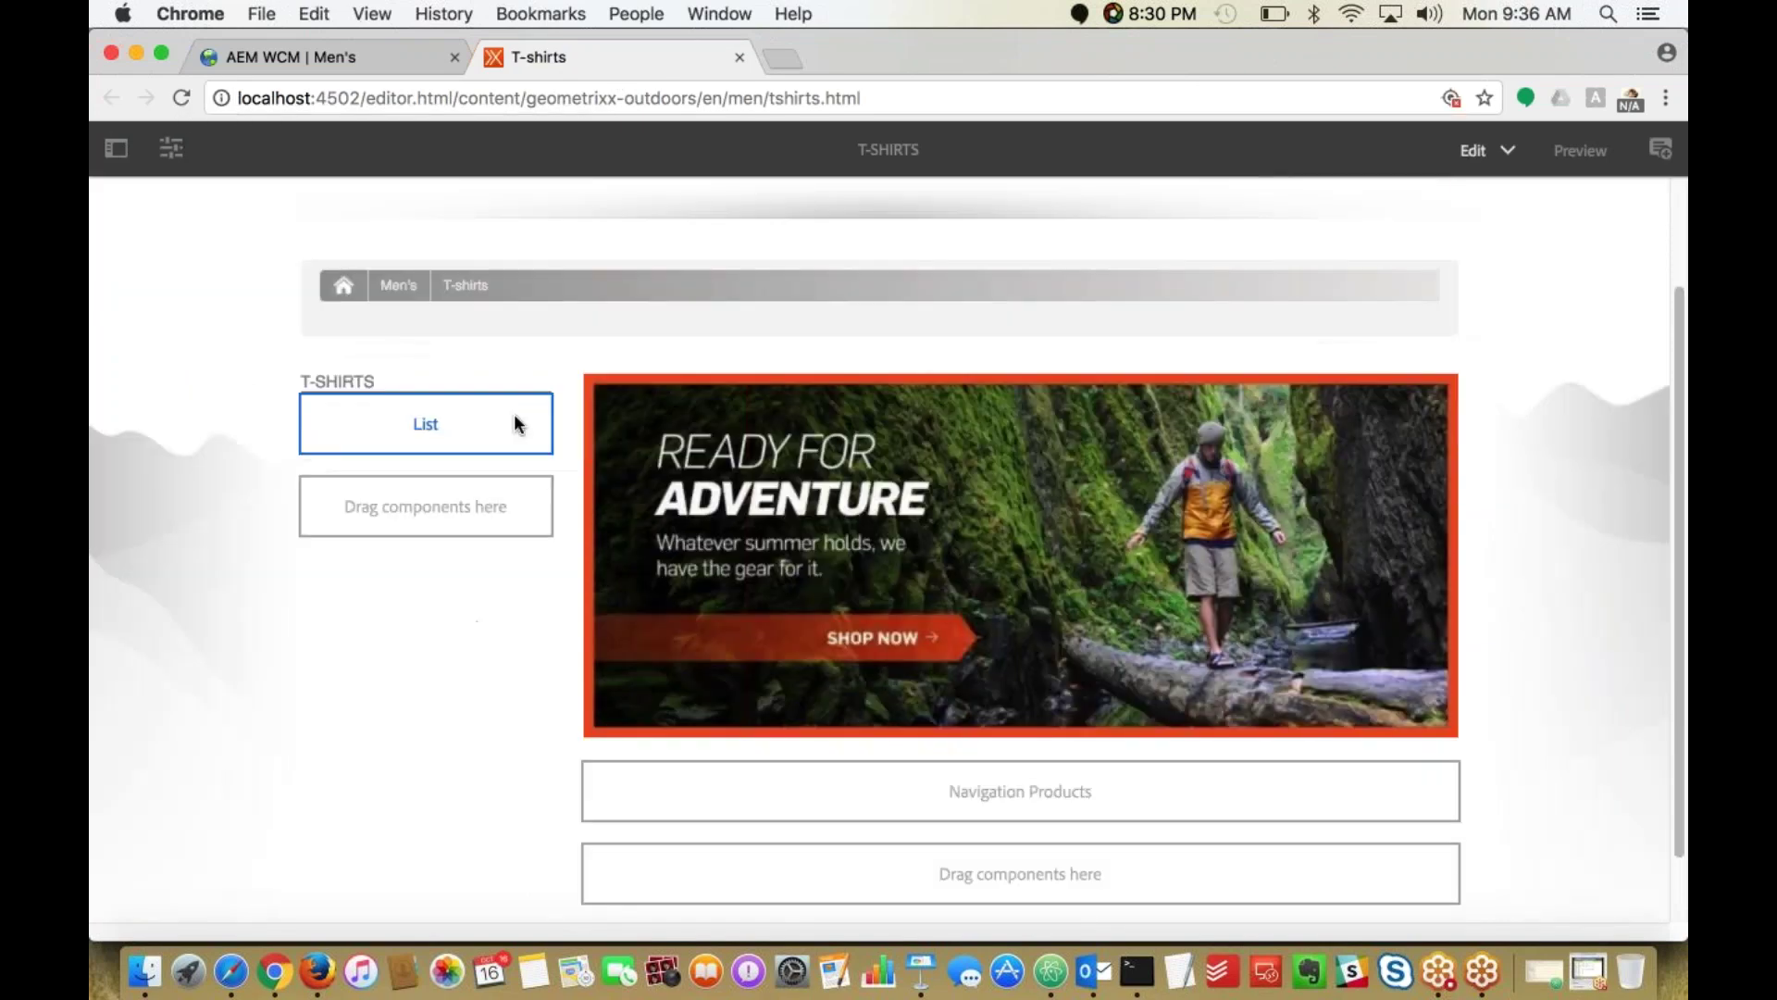
pyautogui.scroll(3, 342, 287)
pyautogui.click(170, 151)
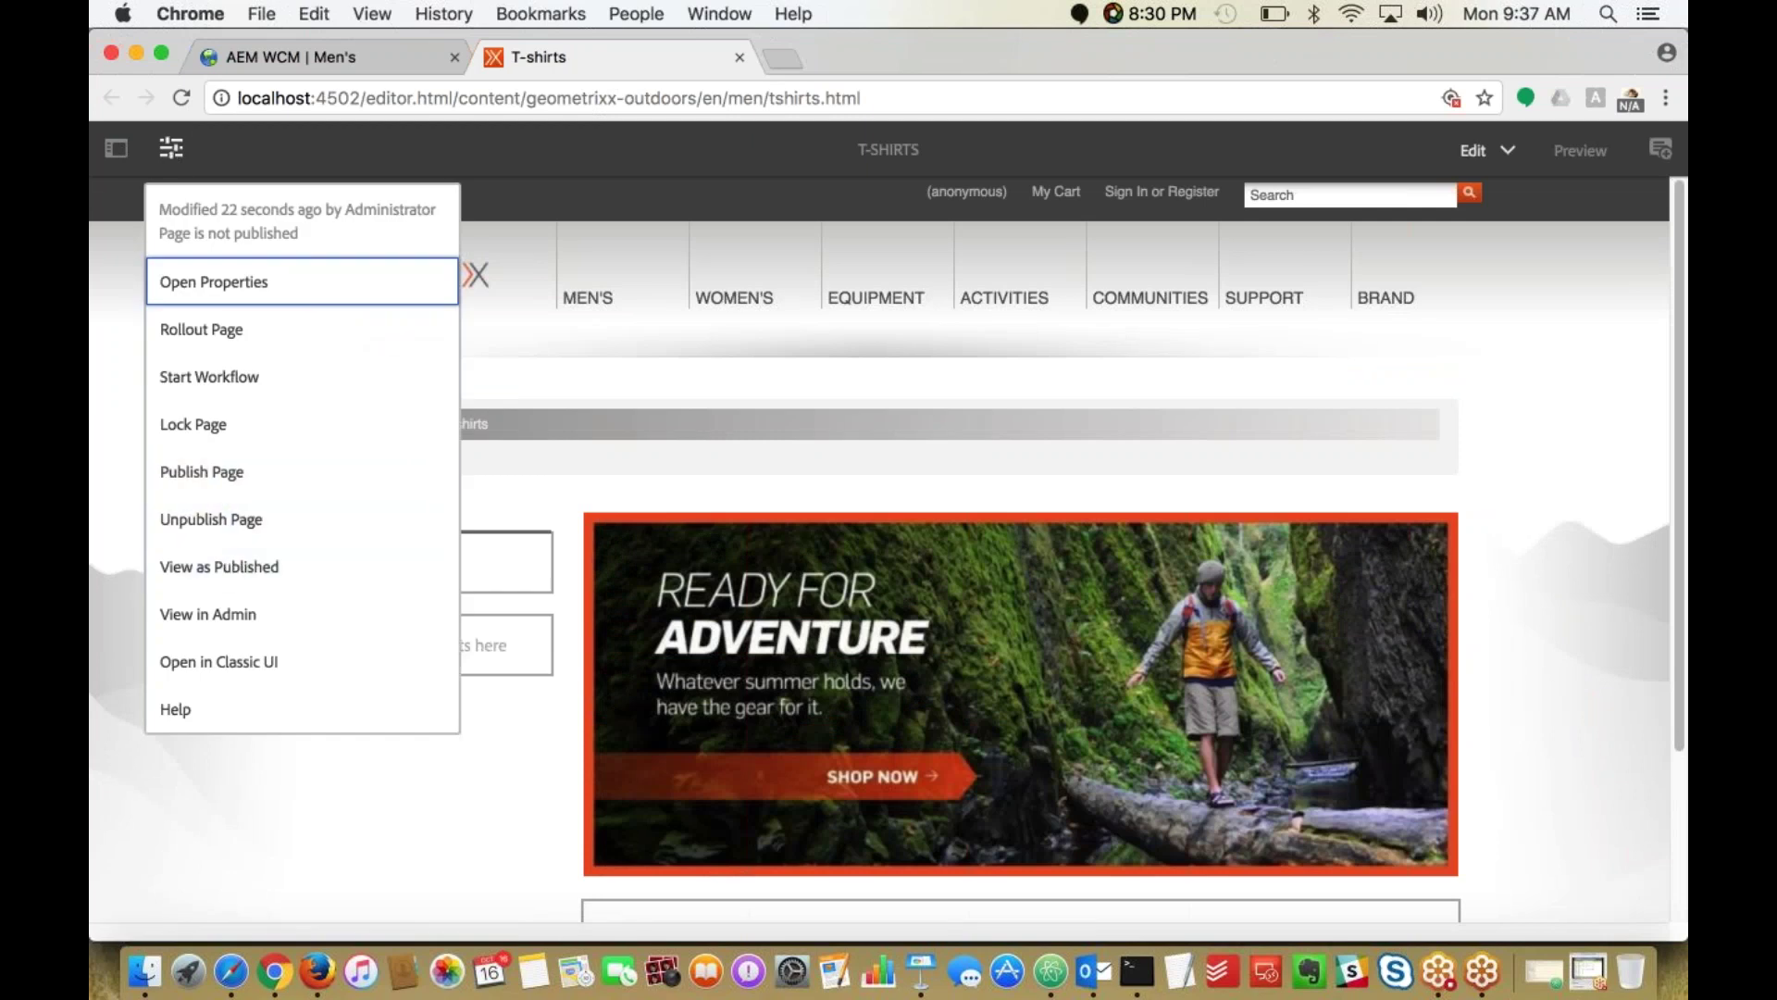
# - Place an Image component below the banner from the side panel's components list
pyautogui.click(115, 154)
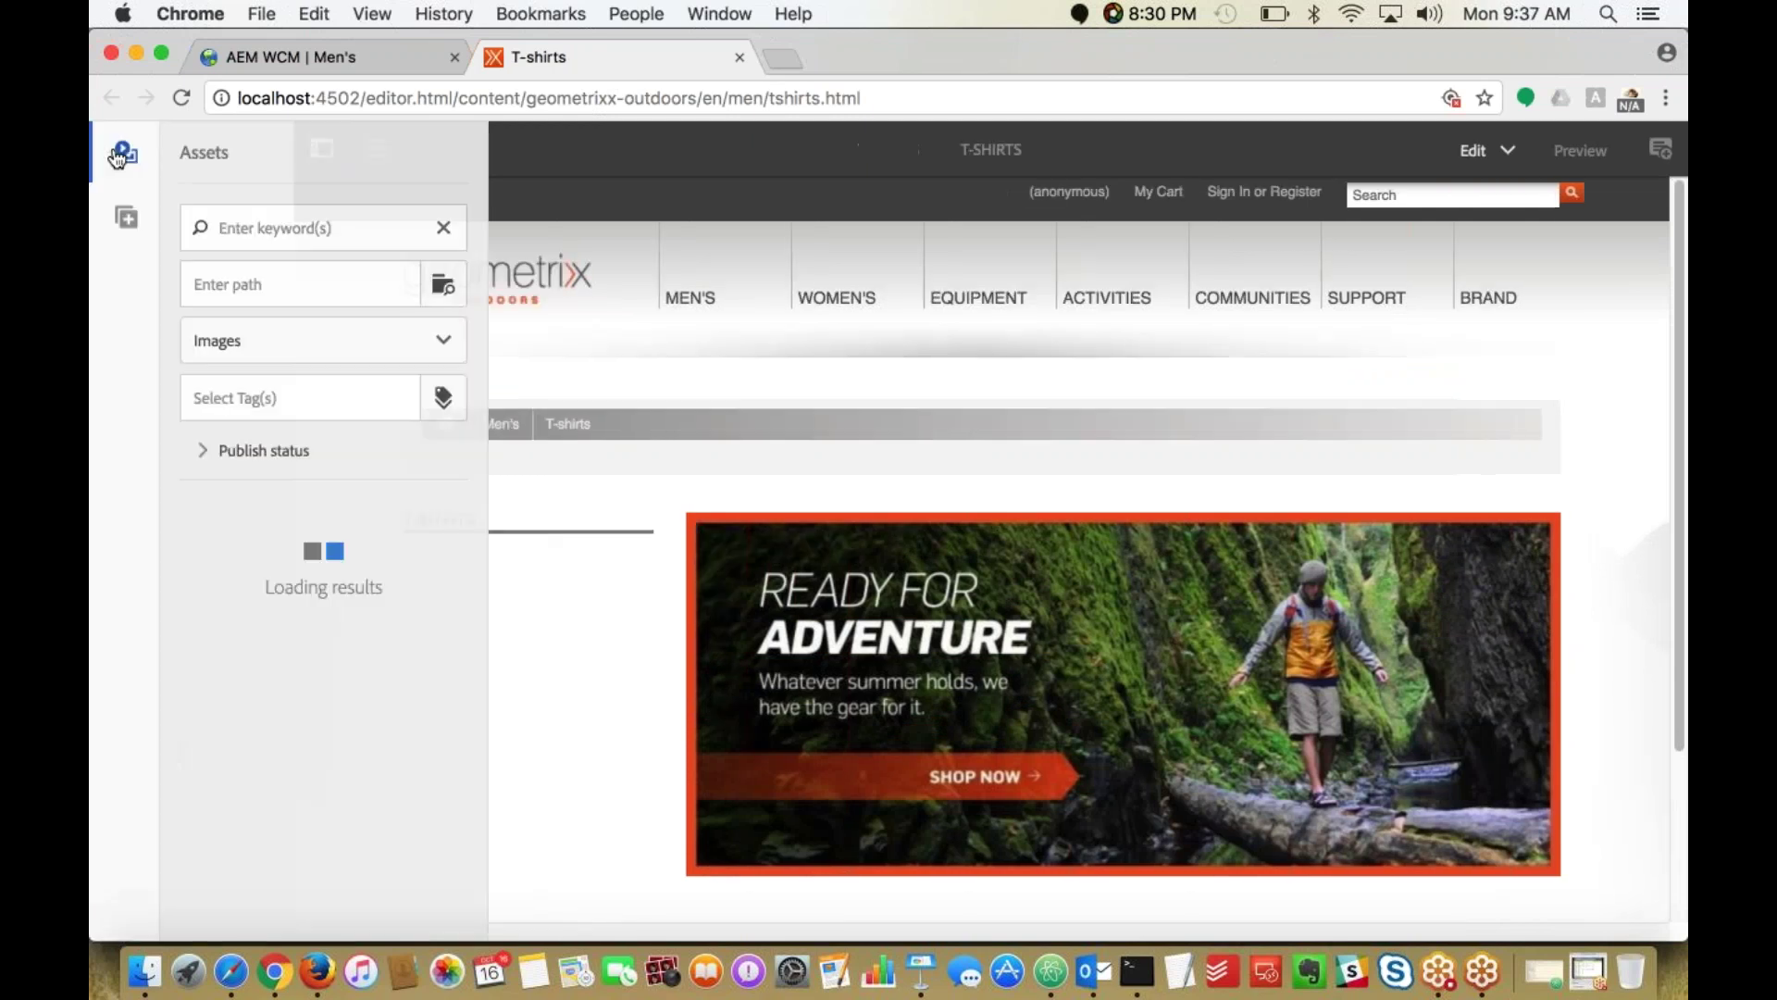
pyautogui.click(126, 217)
pyautogui.scroll(-20, 306, 623)
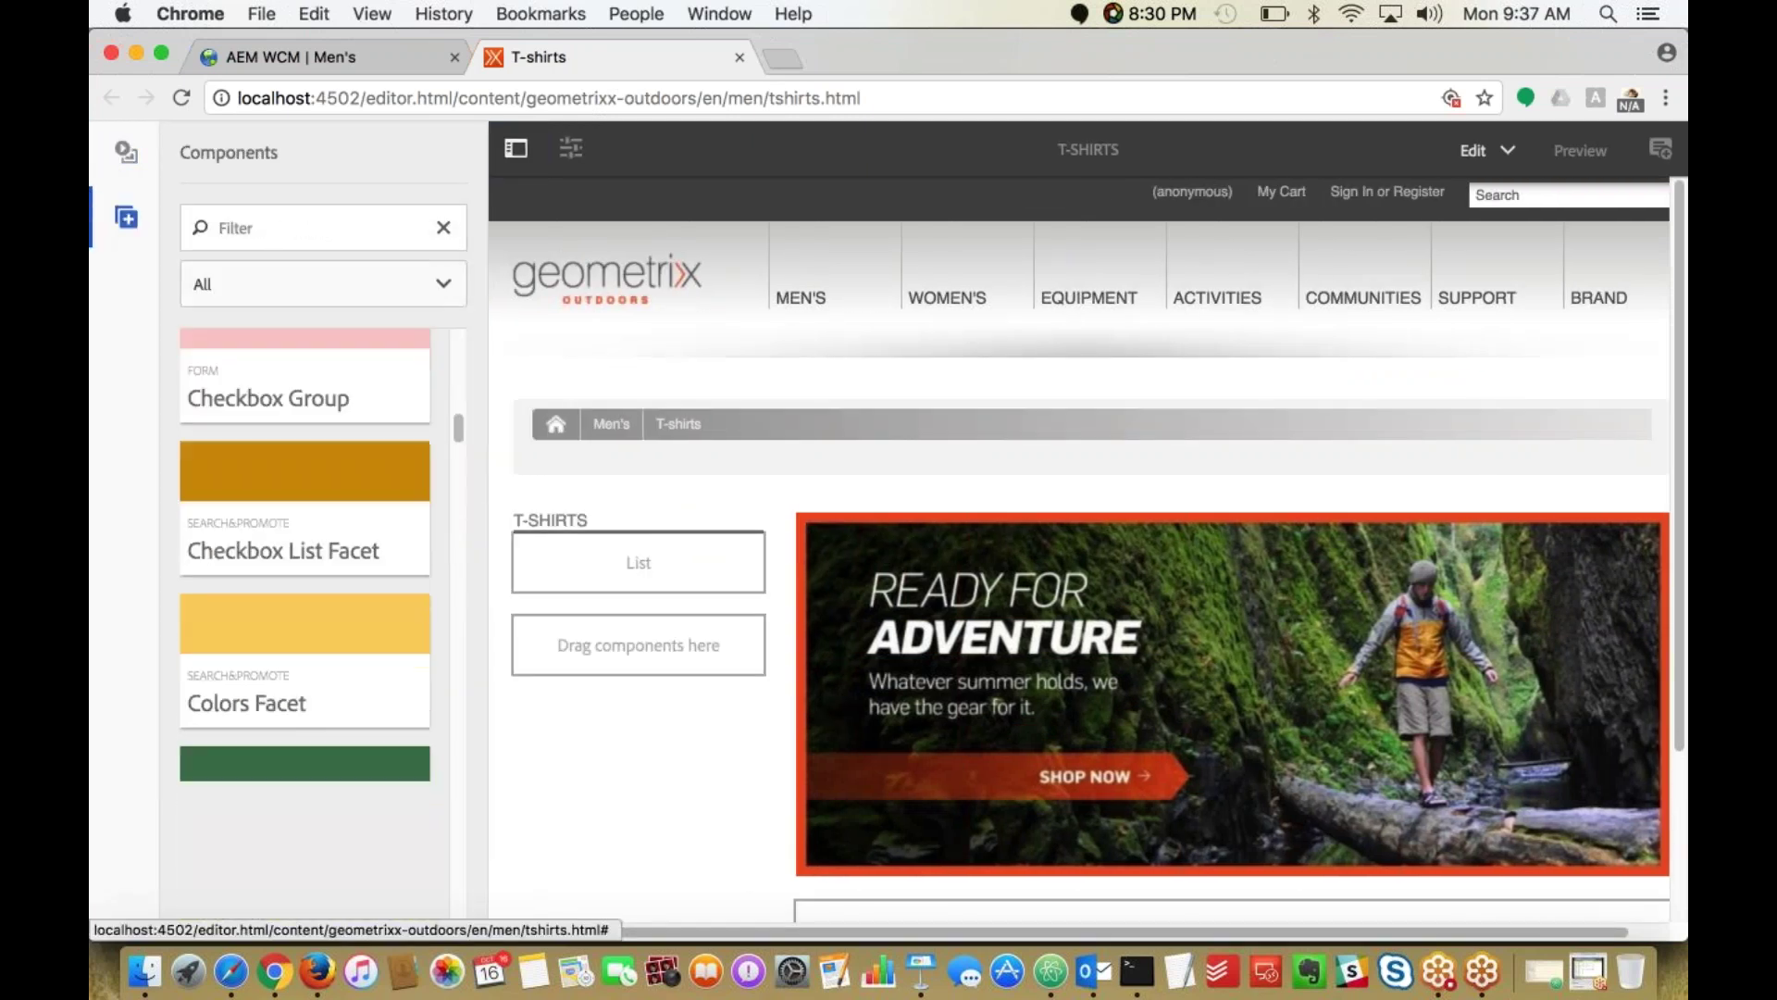
pyautogui.scroll(1, 299, 478)
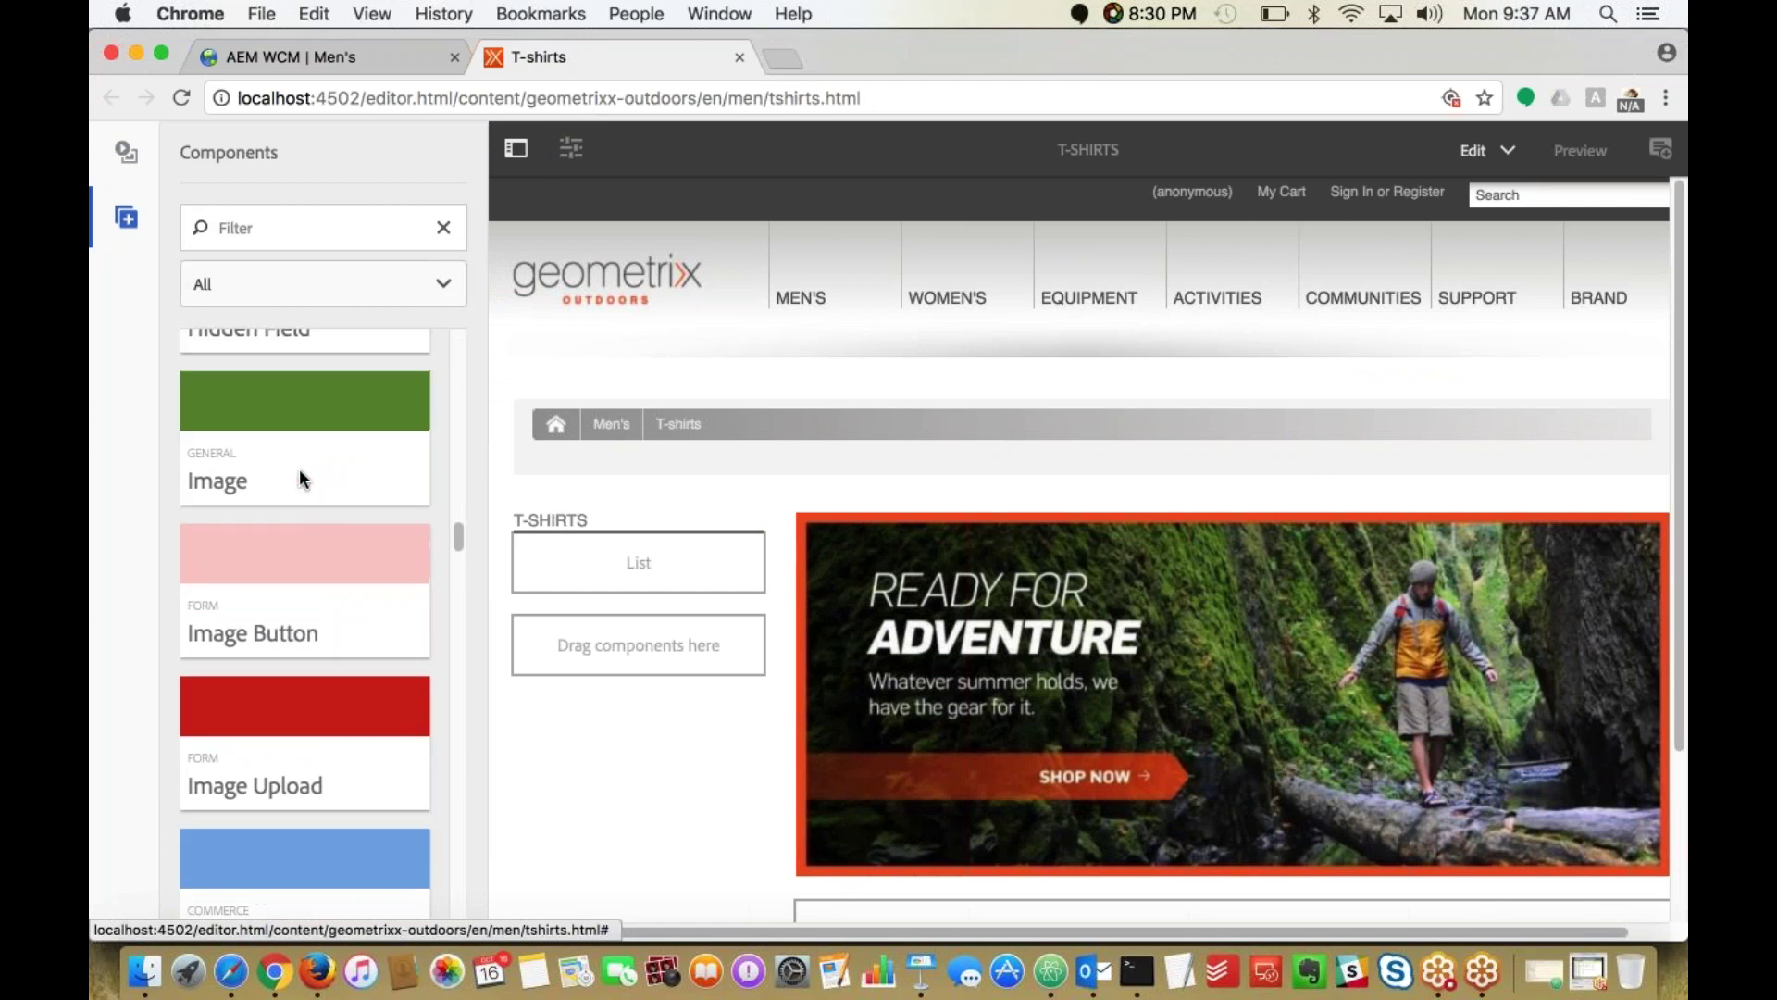
pyautogui.moveTo(299, 472); pyautogui.dragTo(1115, 903)
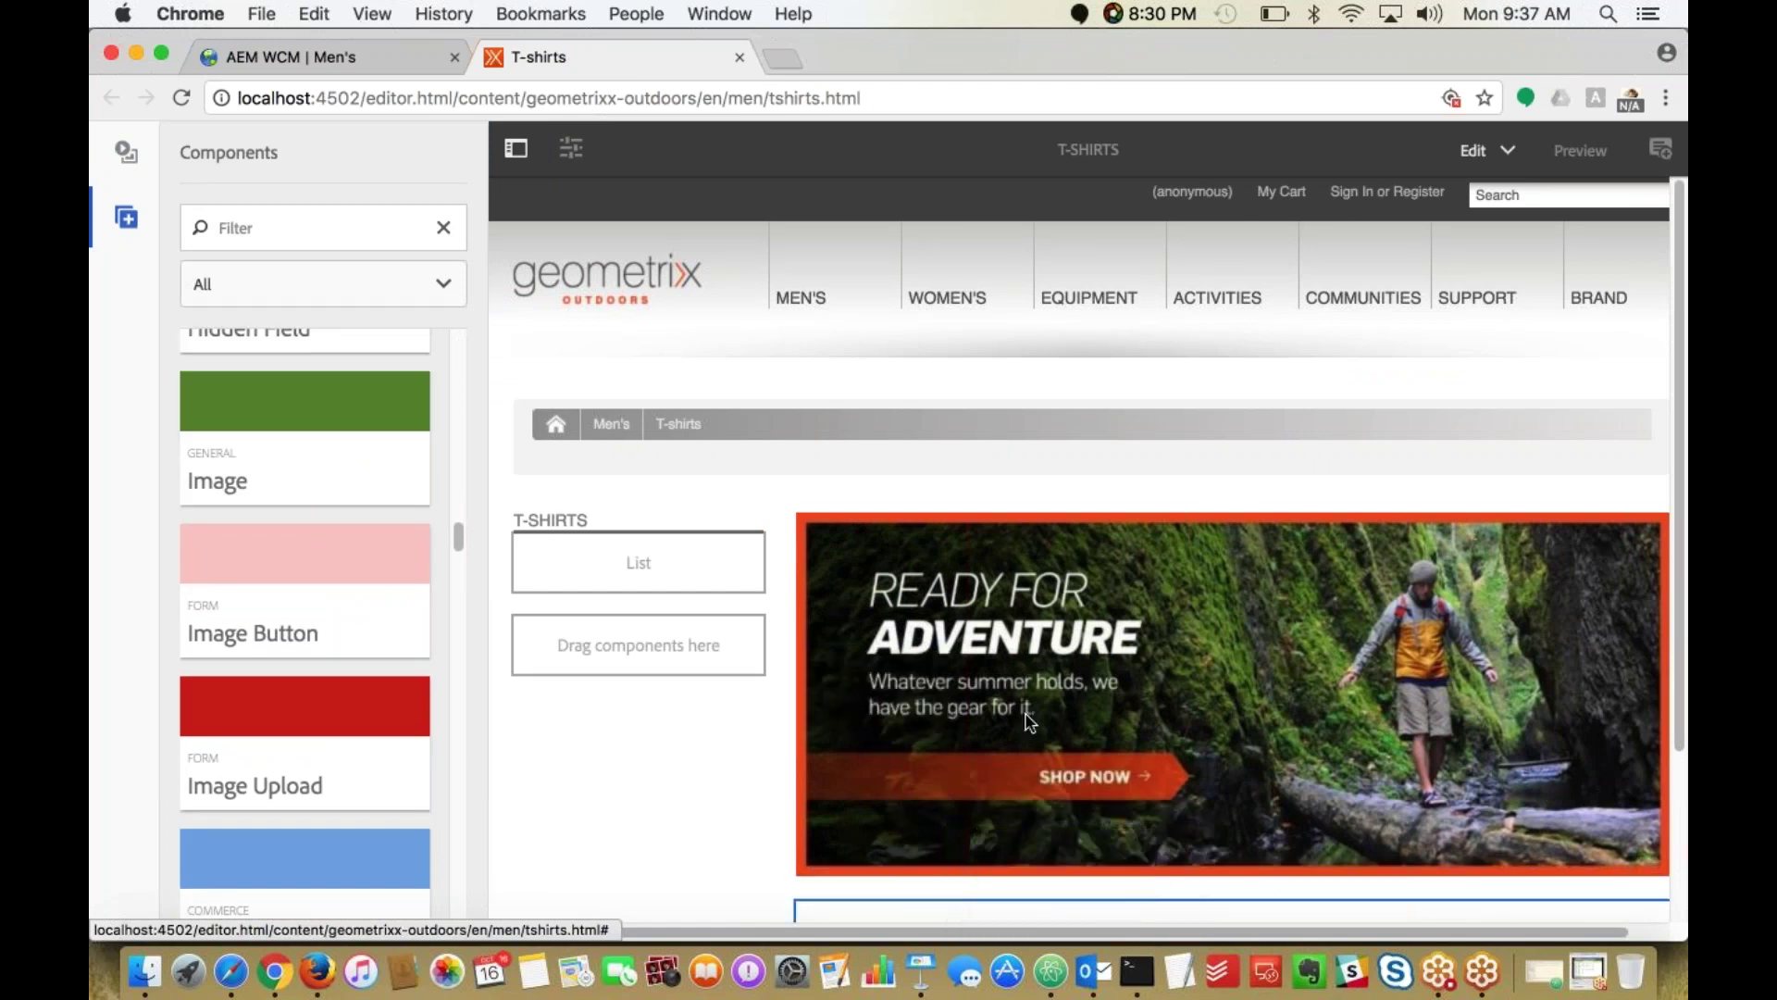
# - Fill the Image component with the laptop photo from Assets
pyautogui.scroll(-3, 1029, 720)
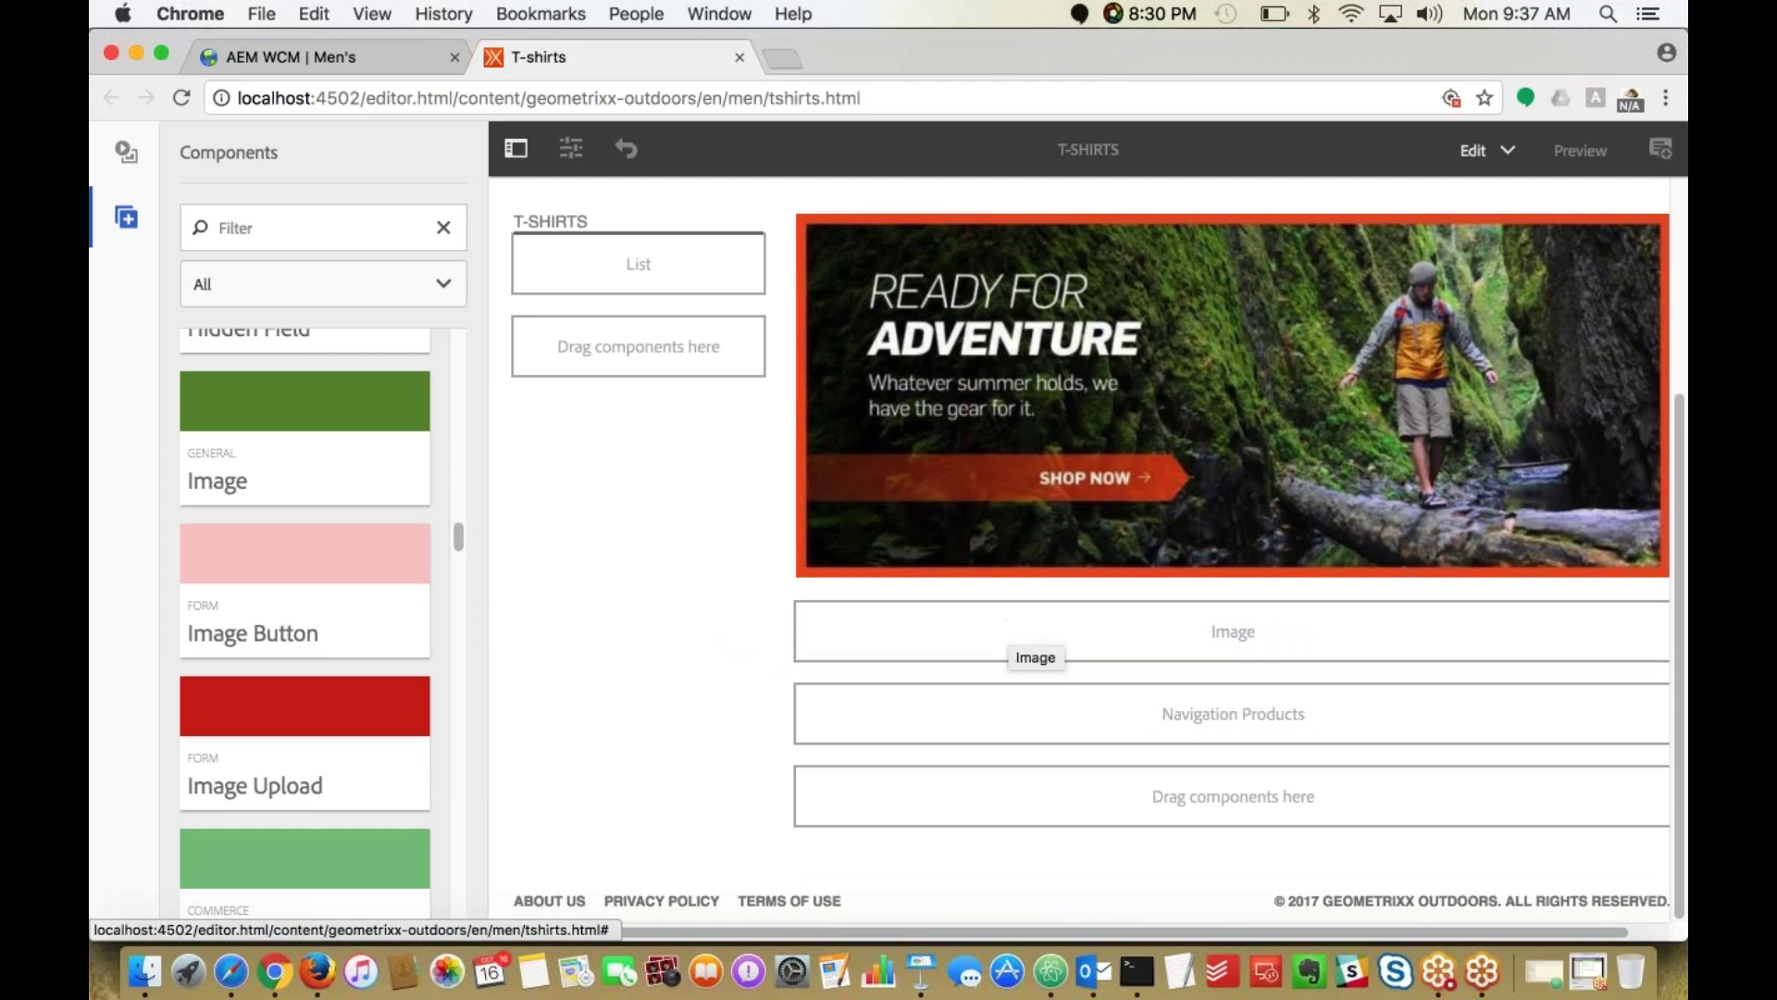
pyautogui.click(123, 157)
pyautogui.scroll(-3, 339, 654)
pyautogui.moveTo(341, 682); pyautogui.dragTo(1142, 674)
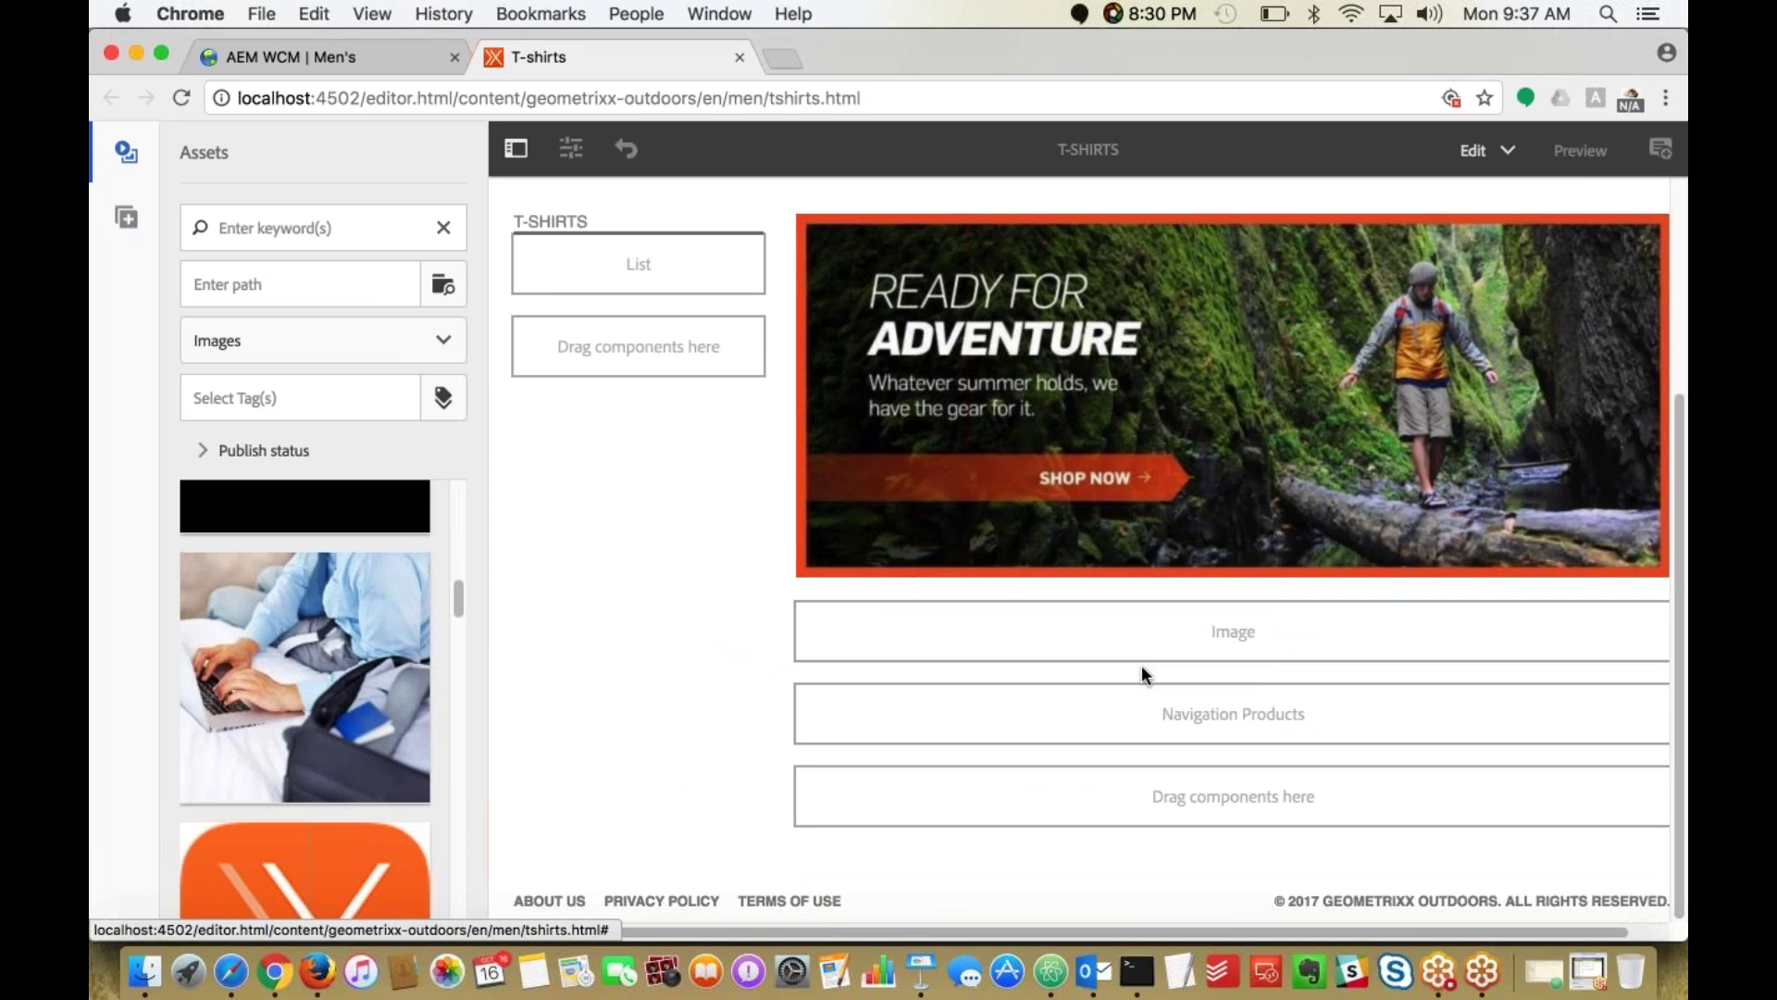
pyautogui.moveTo(302, 710); pyautogui.dragTo(1118, 637)
# - Add a Text component below the laptop image
pyautogui.scroll(-5, 924, 729)
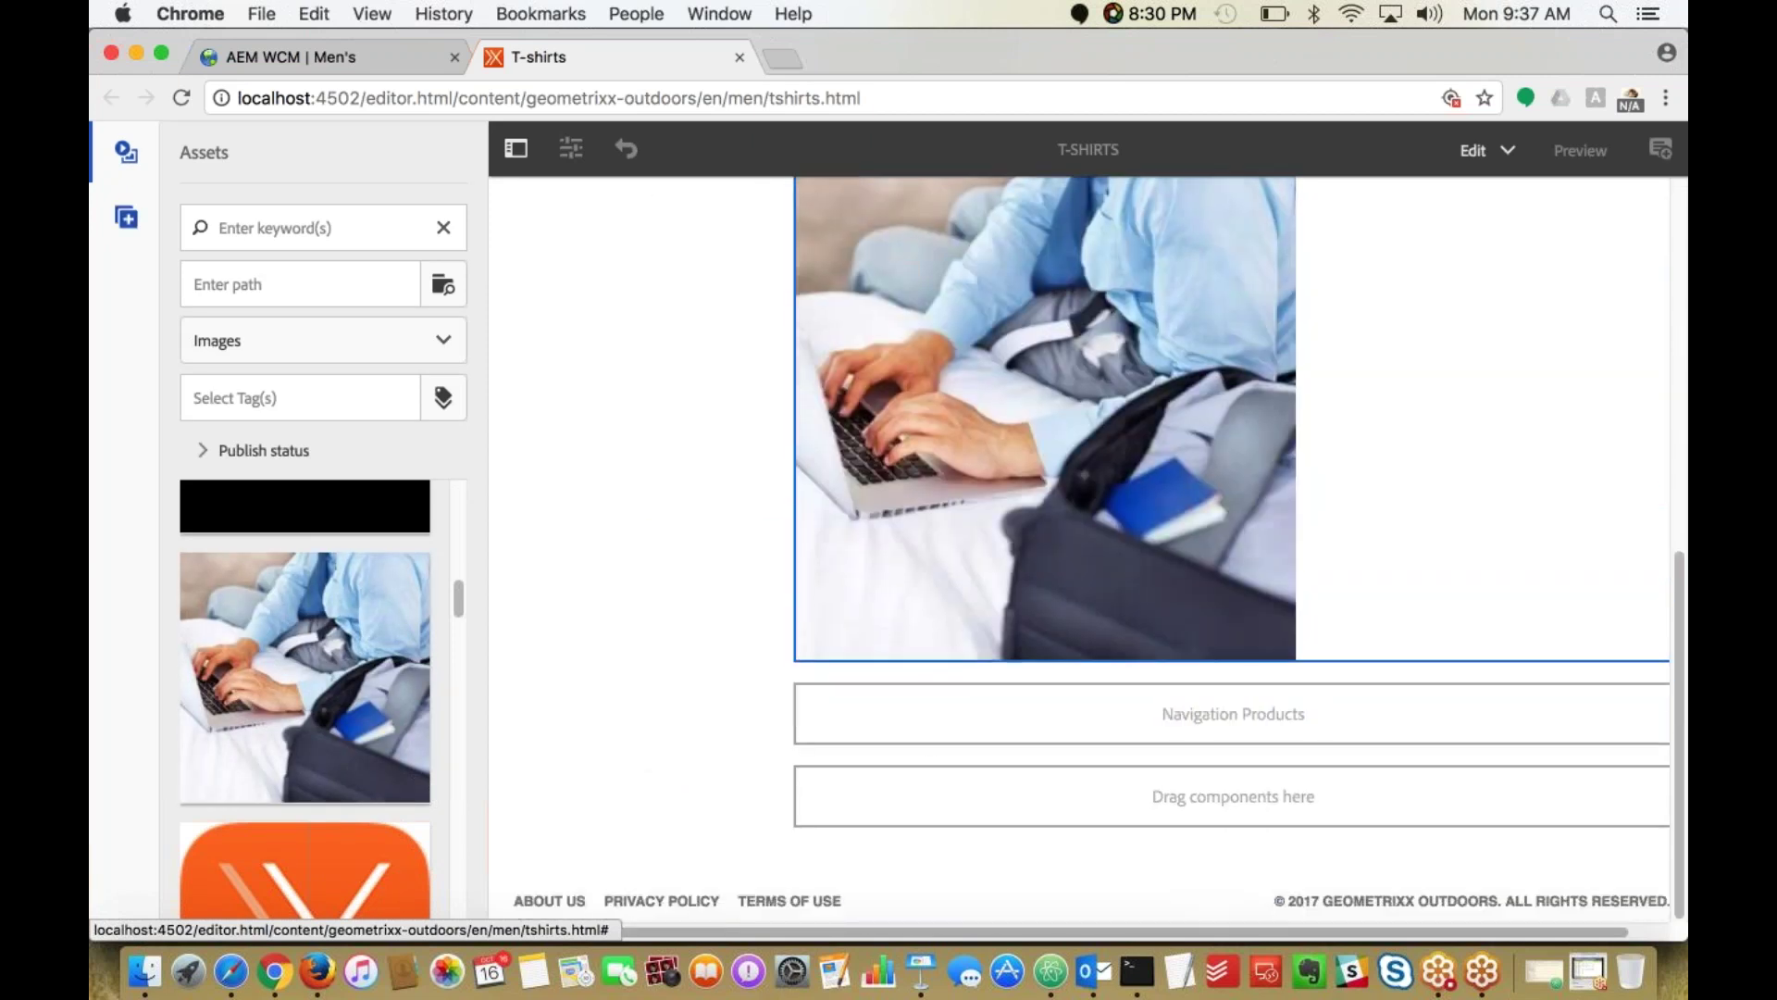
pyautogui.click(126, 218)
pyautogui.scroll(-20, 305, 620)
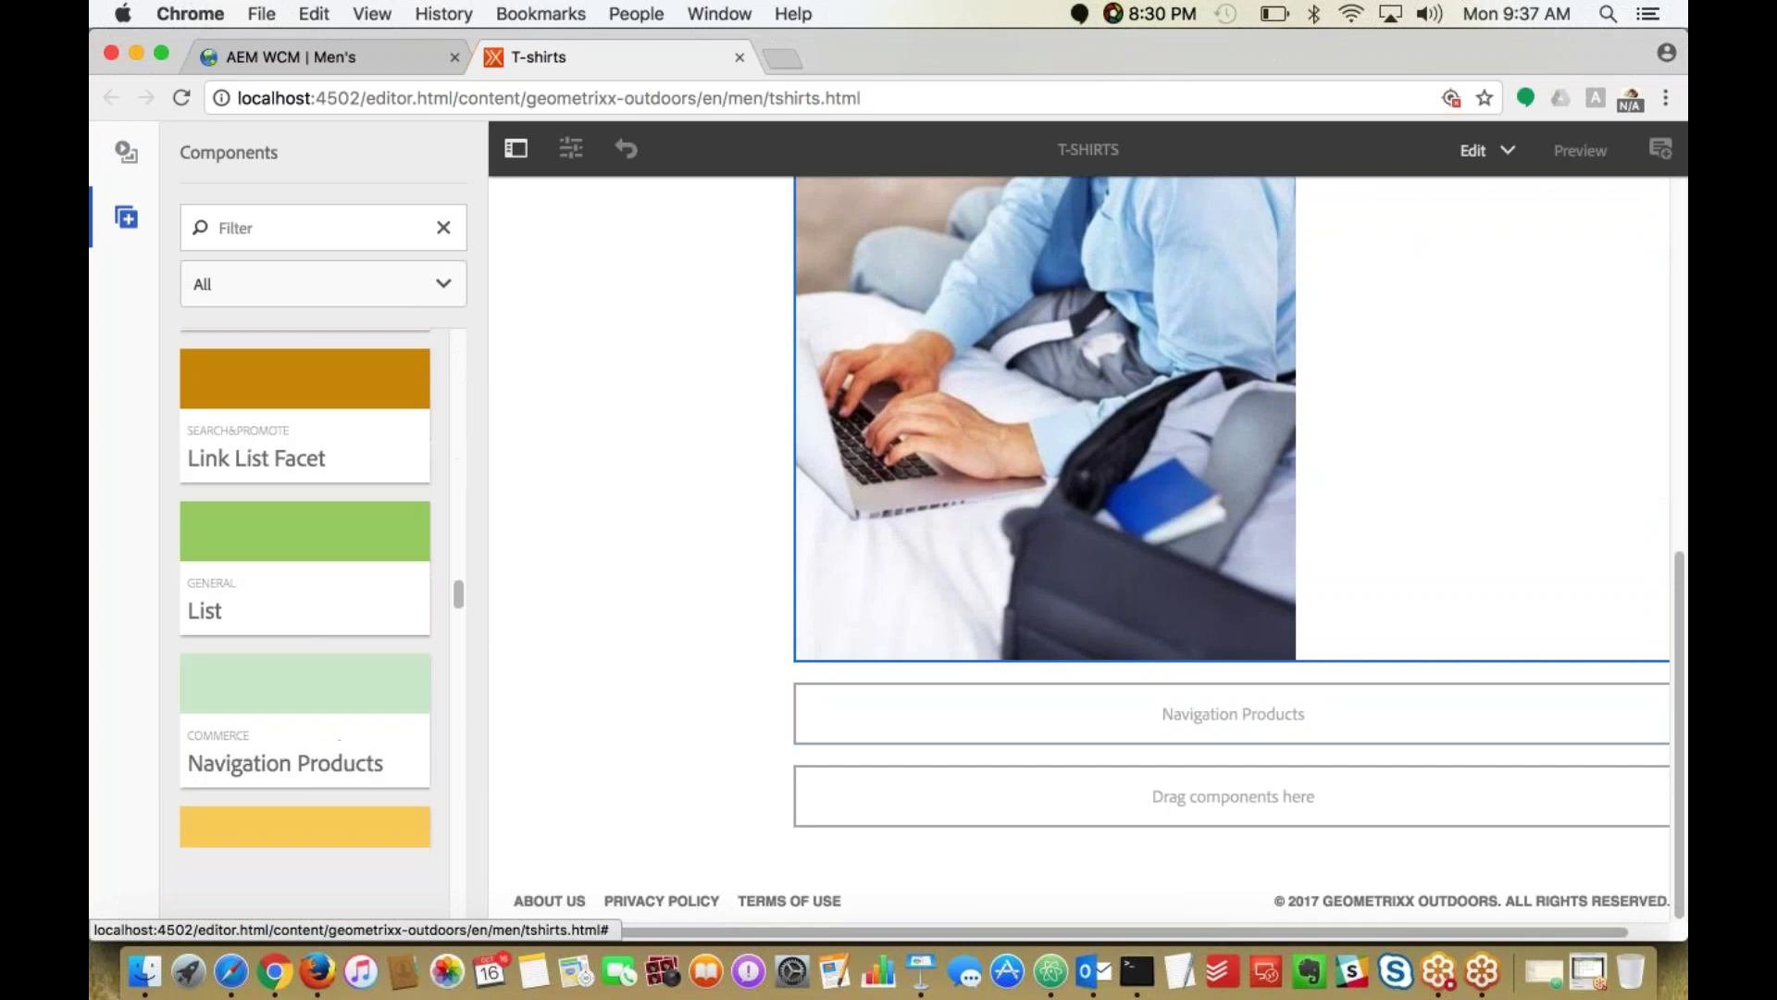
pyautogui.scroll(-15, 306, 621)
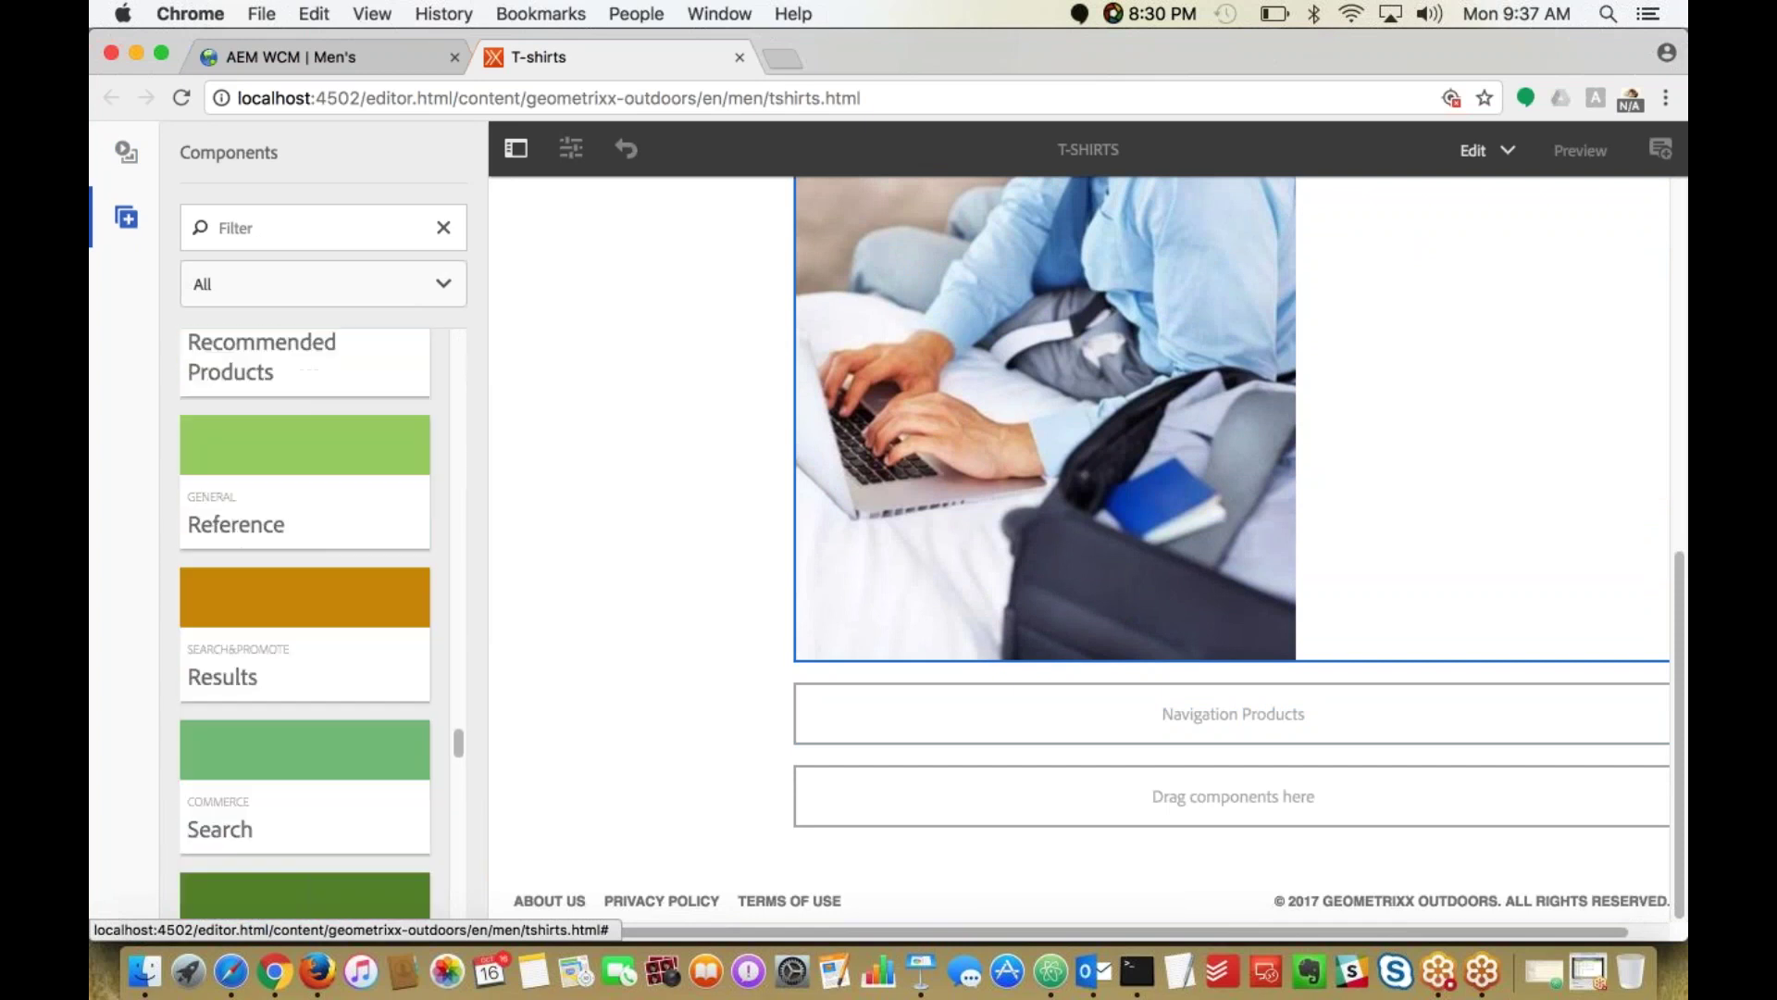
pyautogui.scroll(-15, 305, 620)
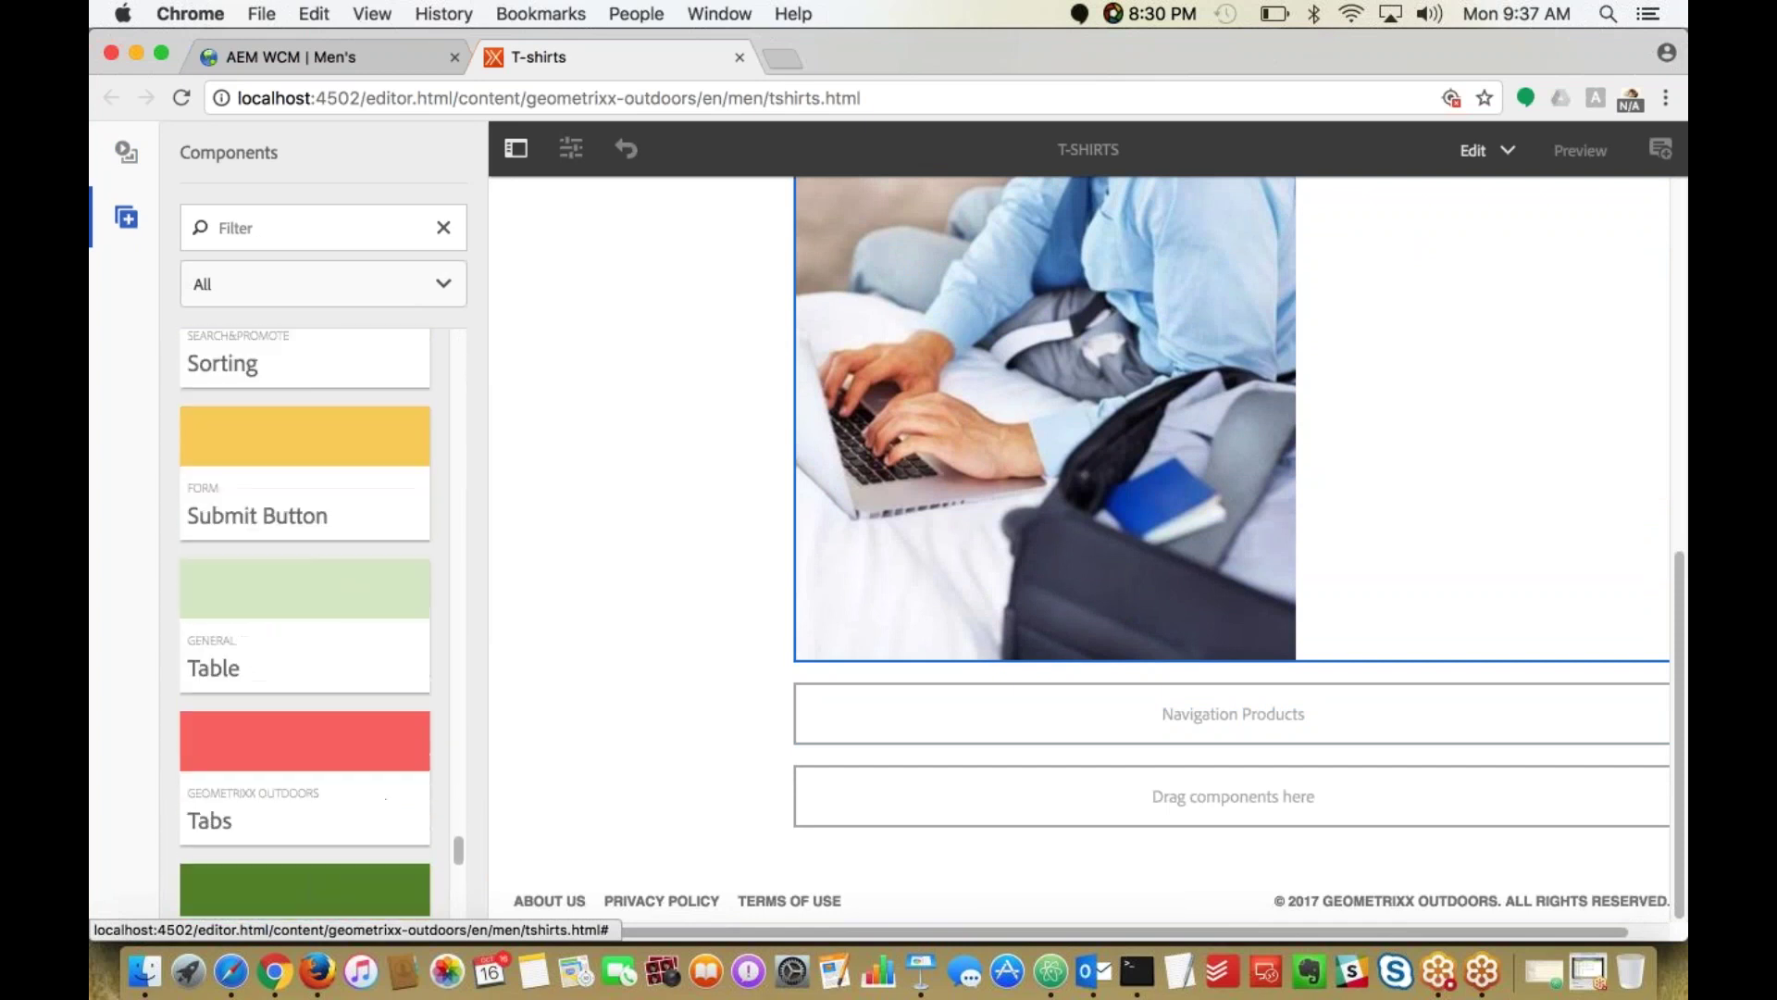
pyautogui.scroll(-1, 306, 620)
pyautogui.scroll(5, 306, 620)
pyautogui.scroll(-12, 306, 620)
pyautogui.moveTo(306, 695); pyautogui.dragTo(1127, 729)
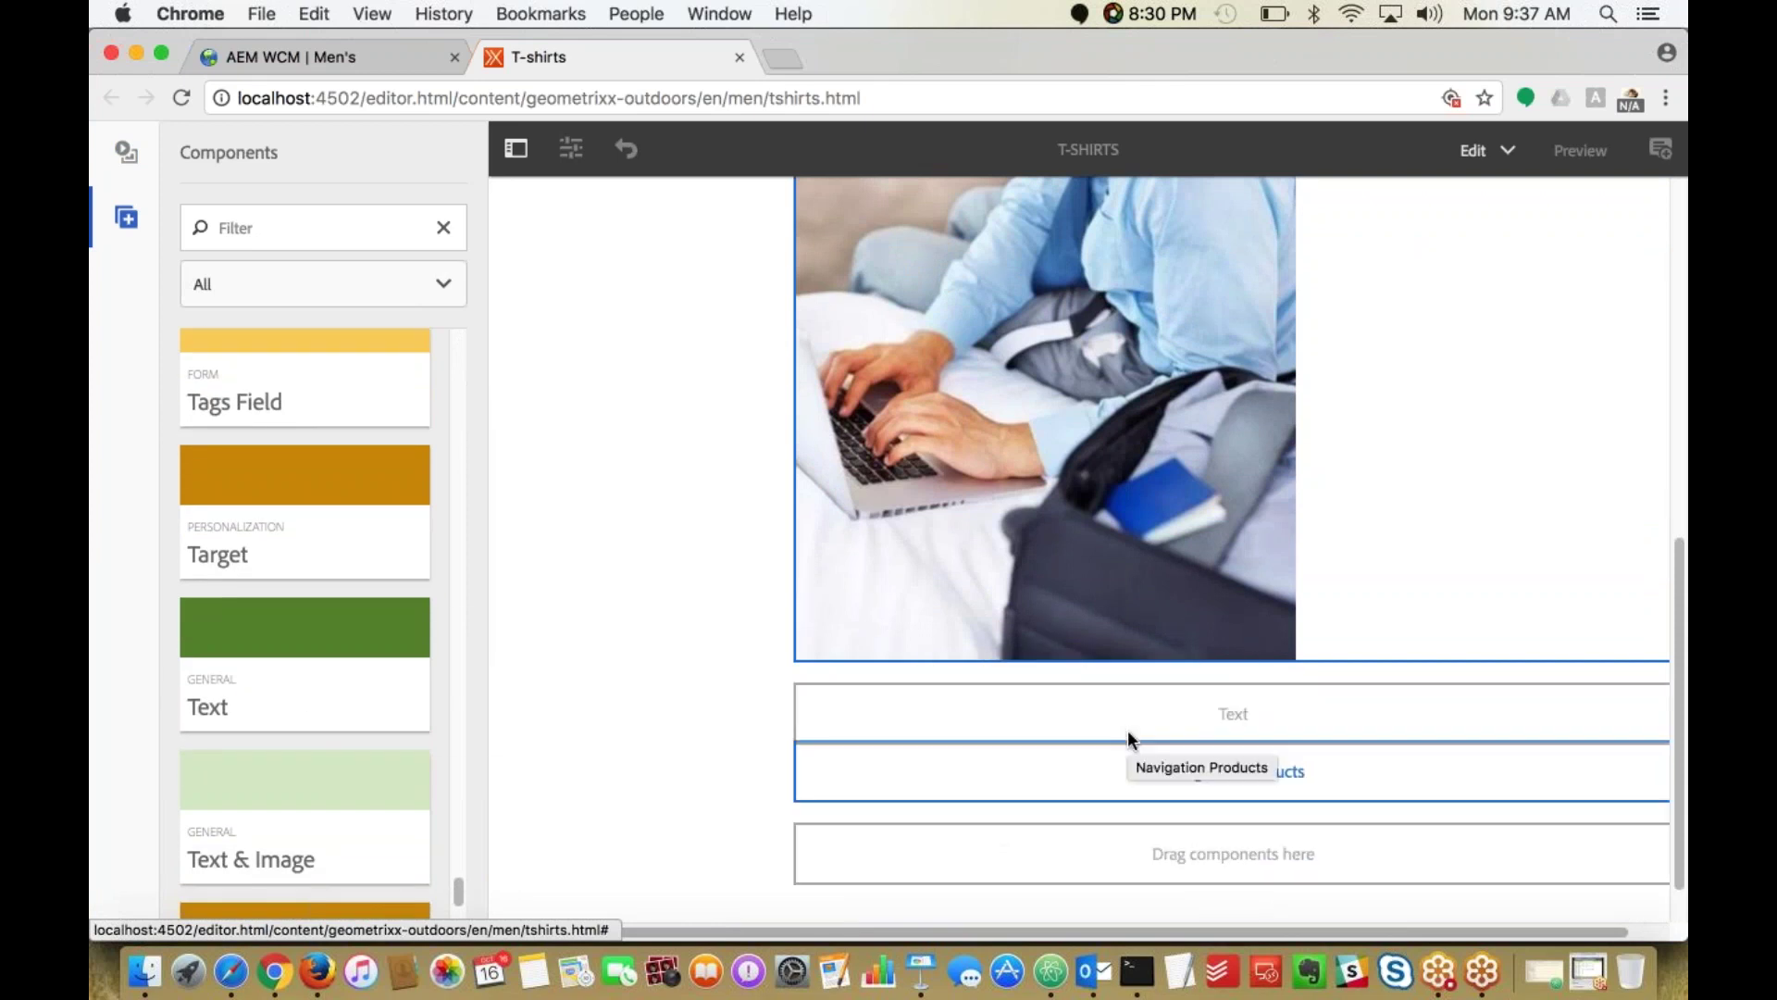
# - Enter 'This is a test page' into the Text component and confirm it
pyautogui.doubleClick(938, 703)
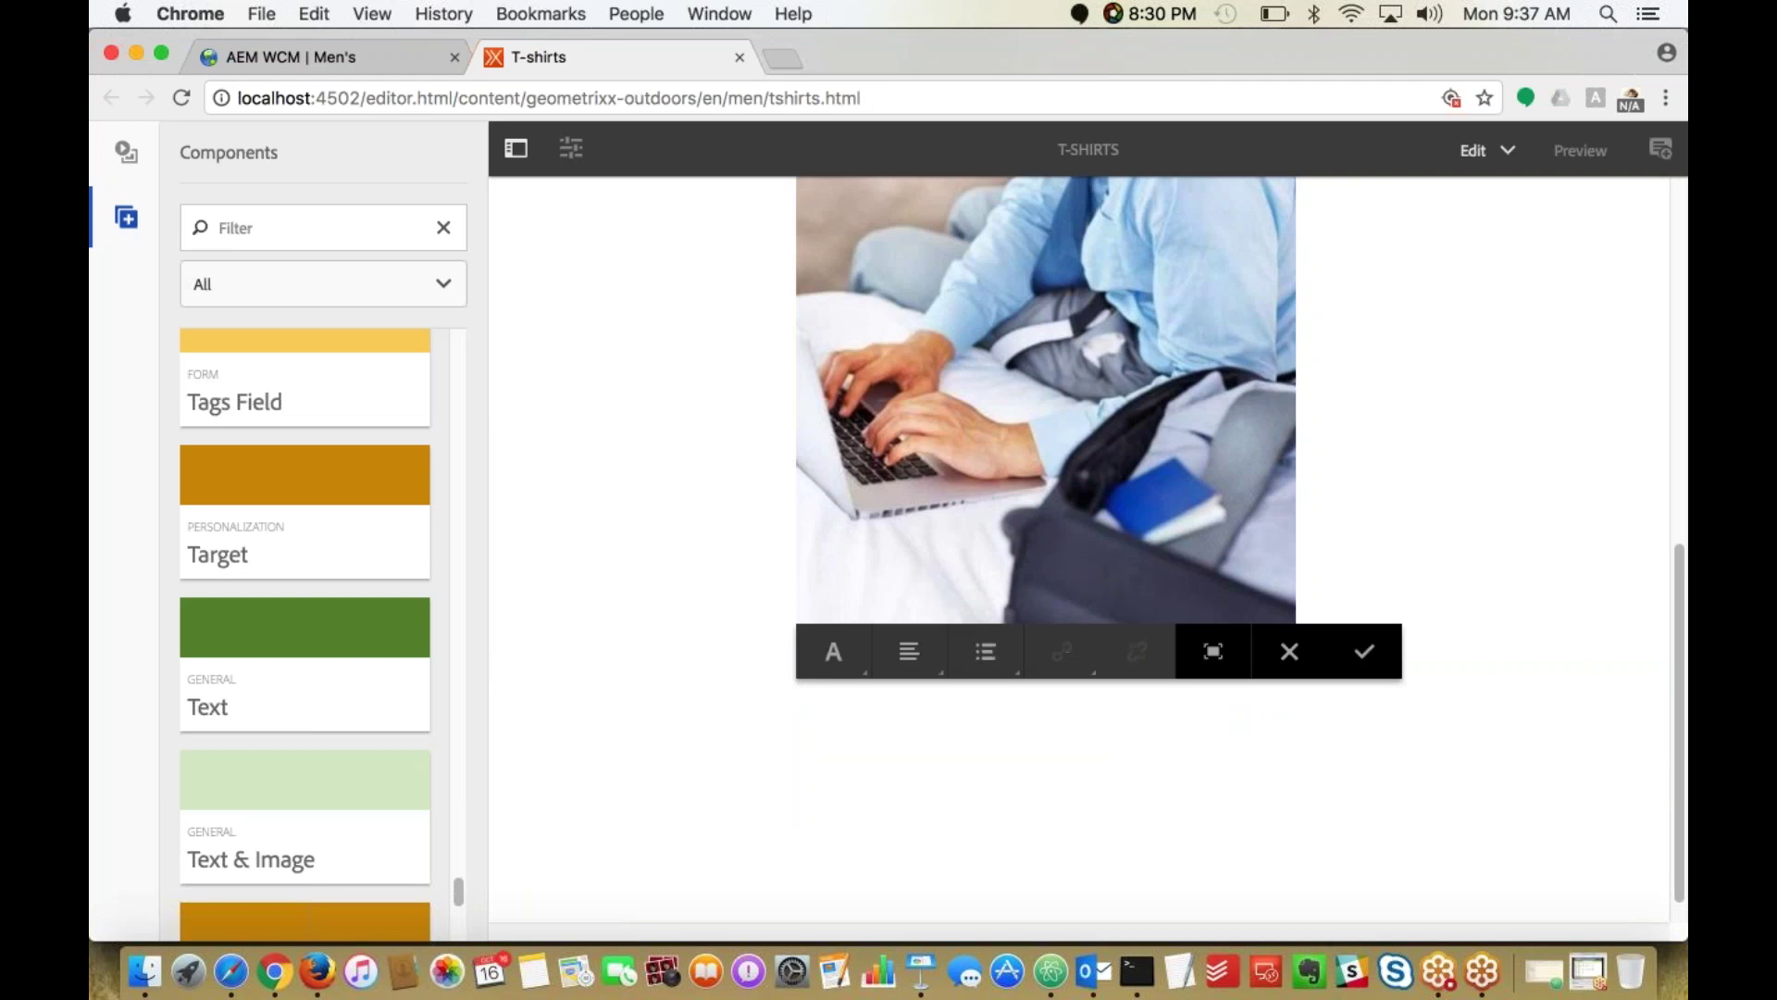
pyautogui.write('This is a test page')
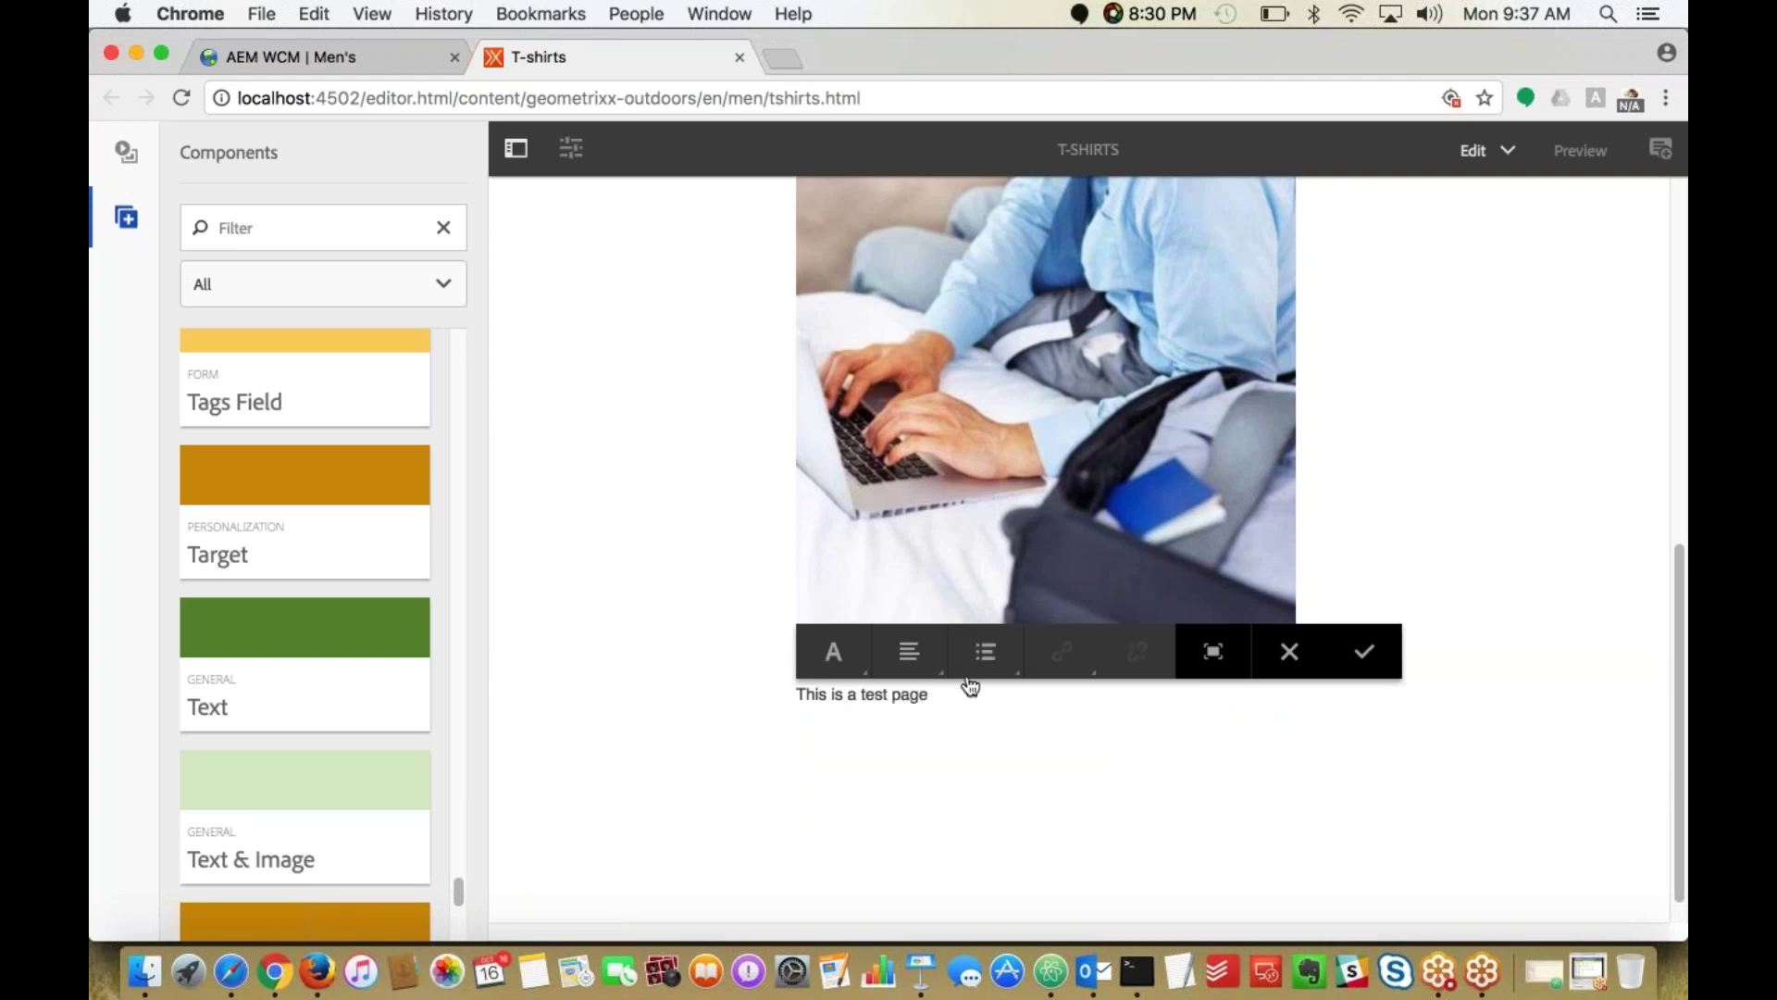
pyautogui.click(1362, 652)
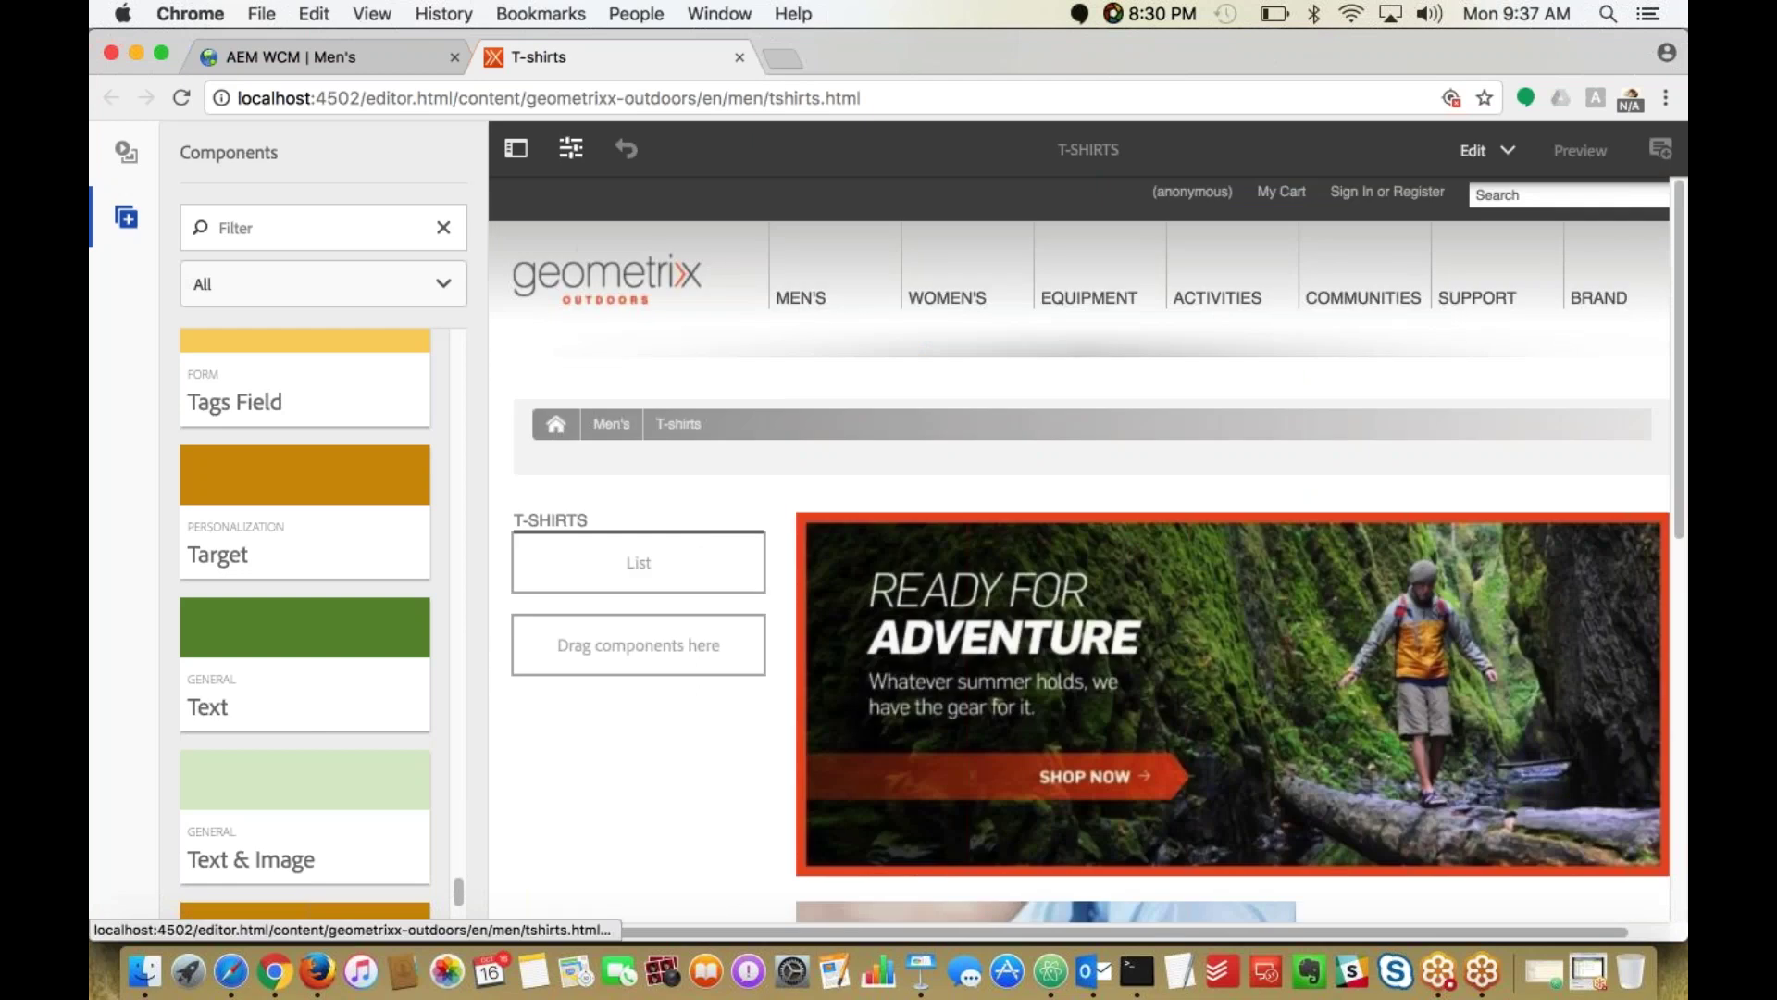
# - Publish the T-shirts page from the page options menu and close the editor tab
pyautogui.click(351, 56)
pyautogui.click(591, 58)
pyautogui.click(571, 148)
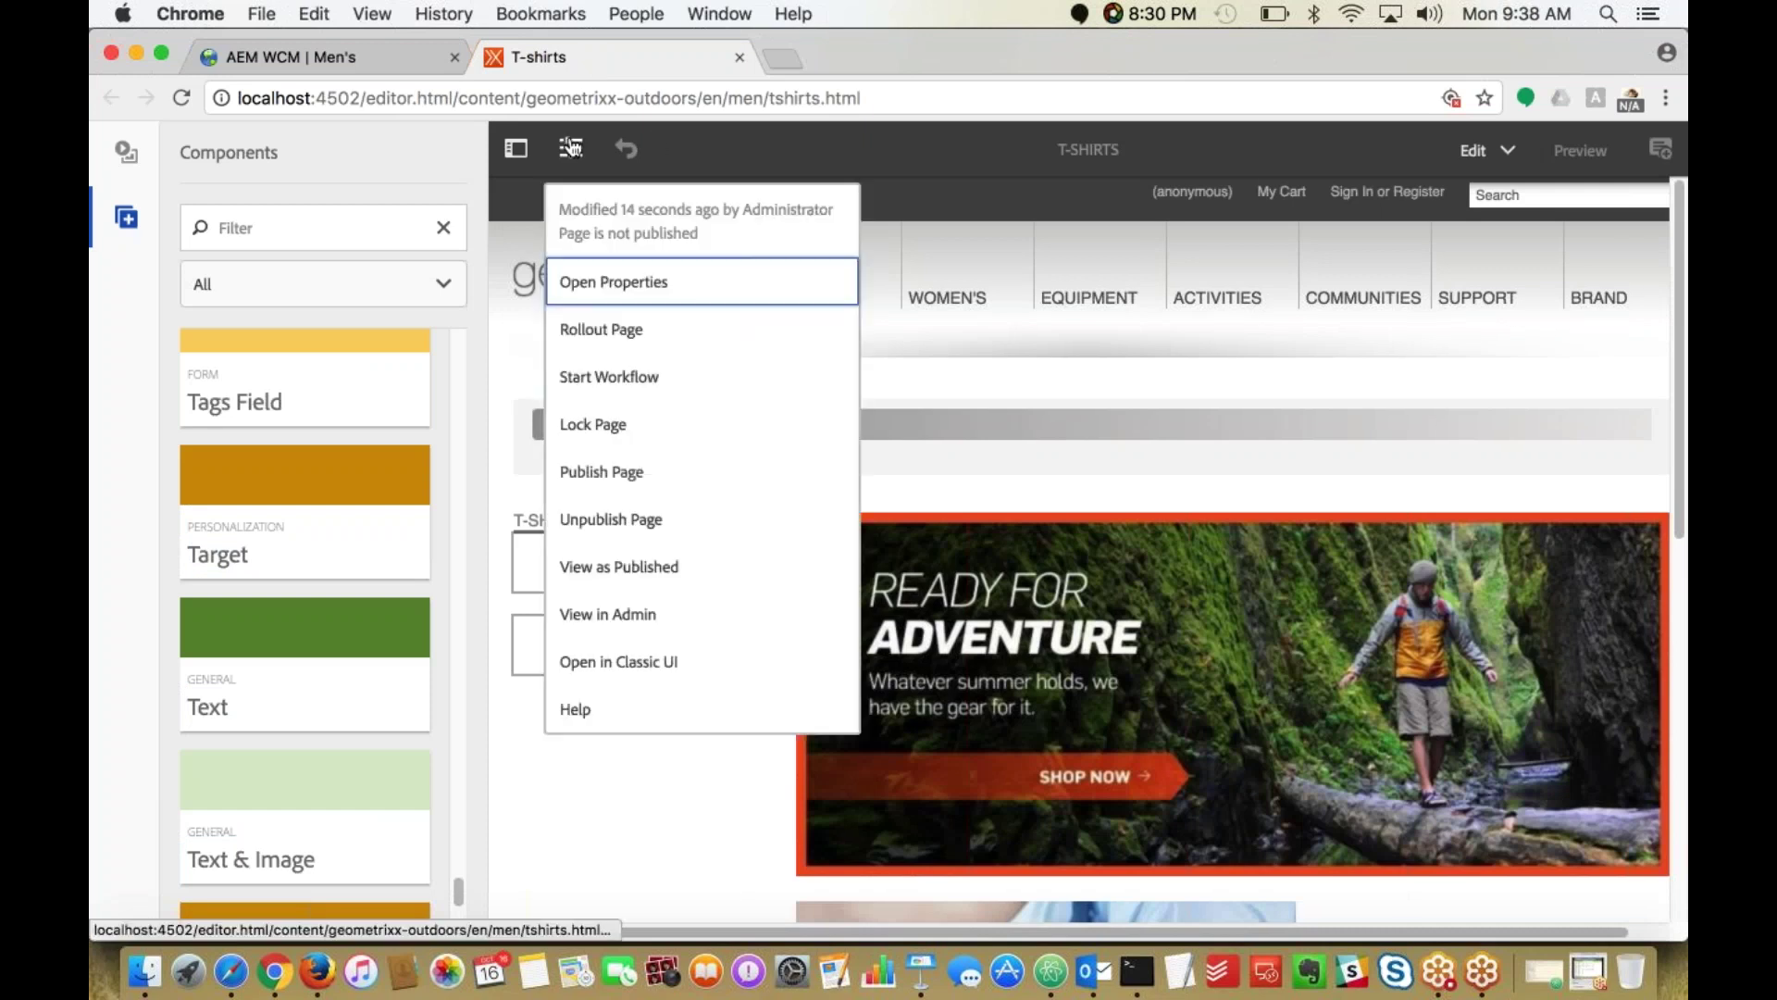
pyautogui.click(631, 477)
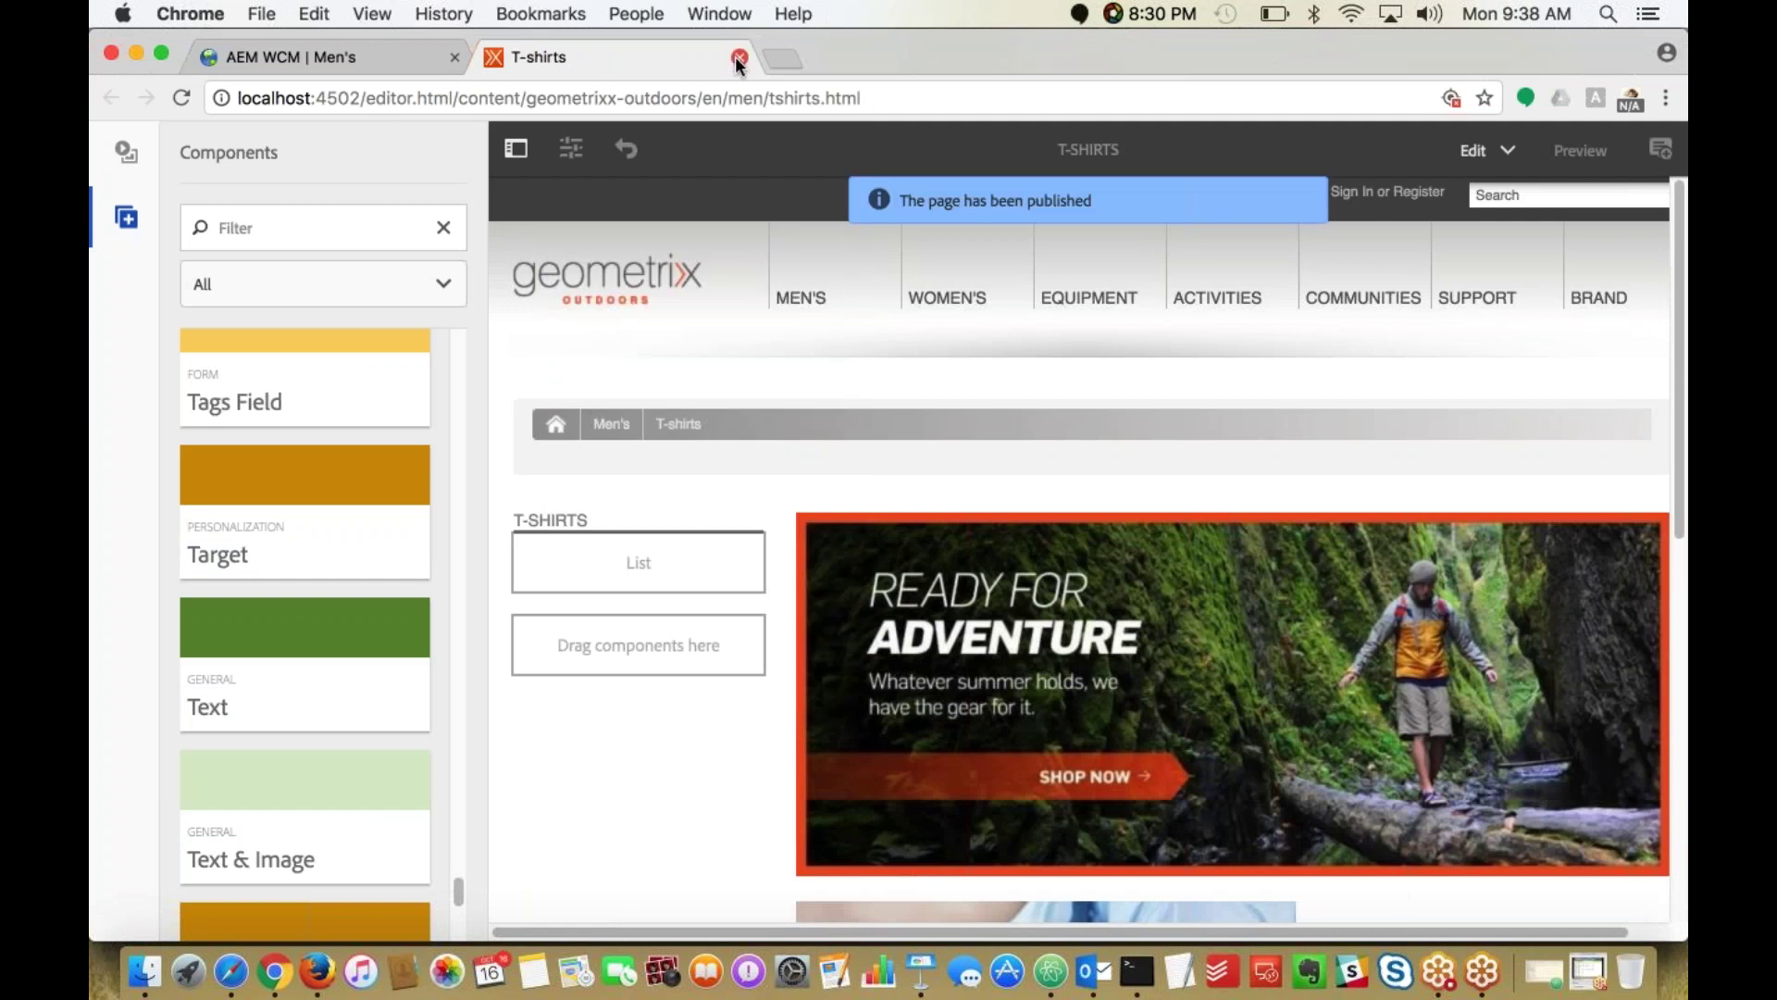
pyautogui.click(126, 158)
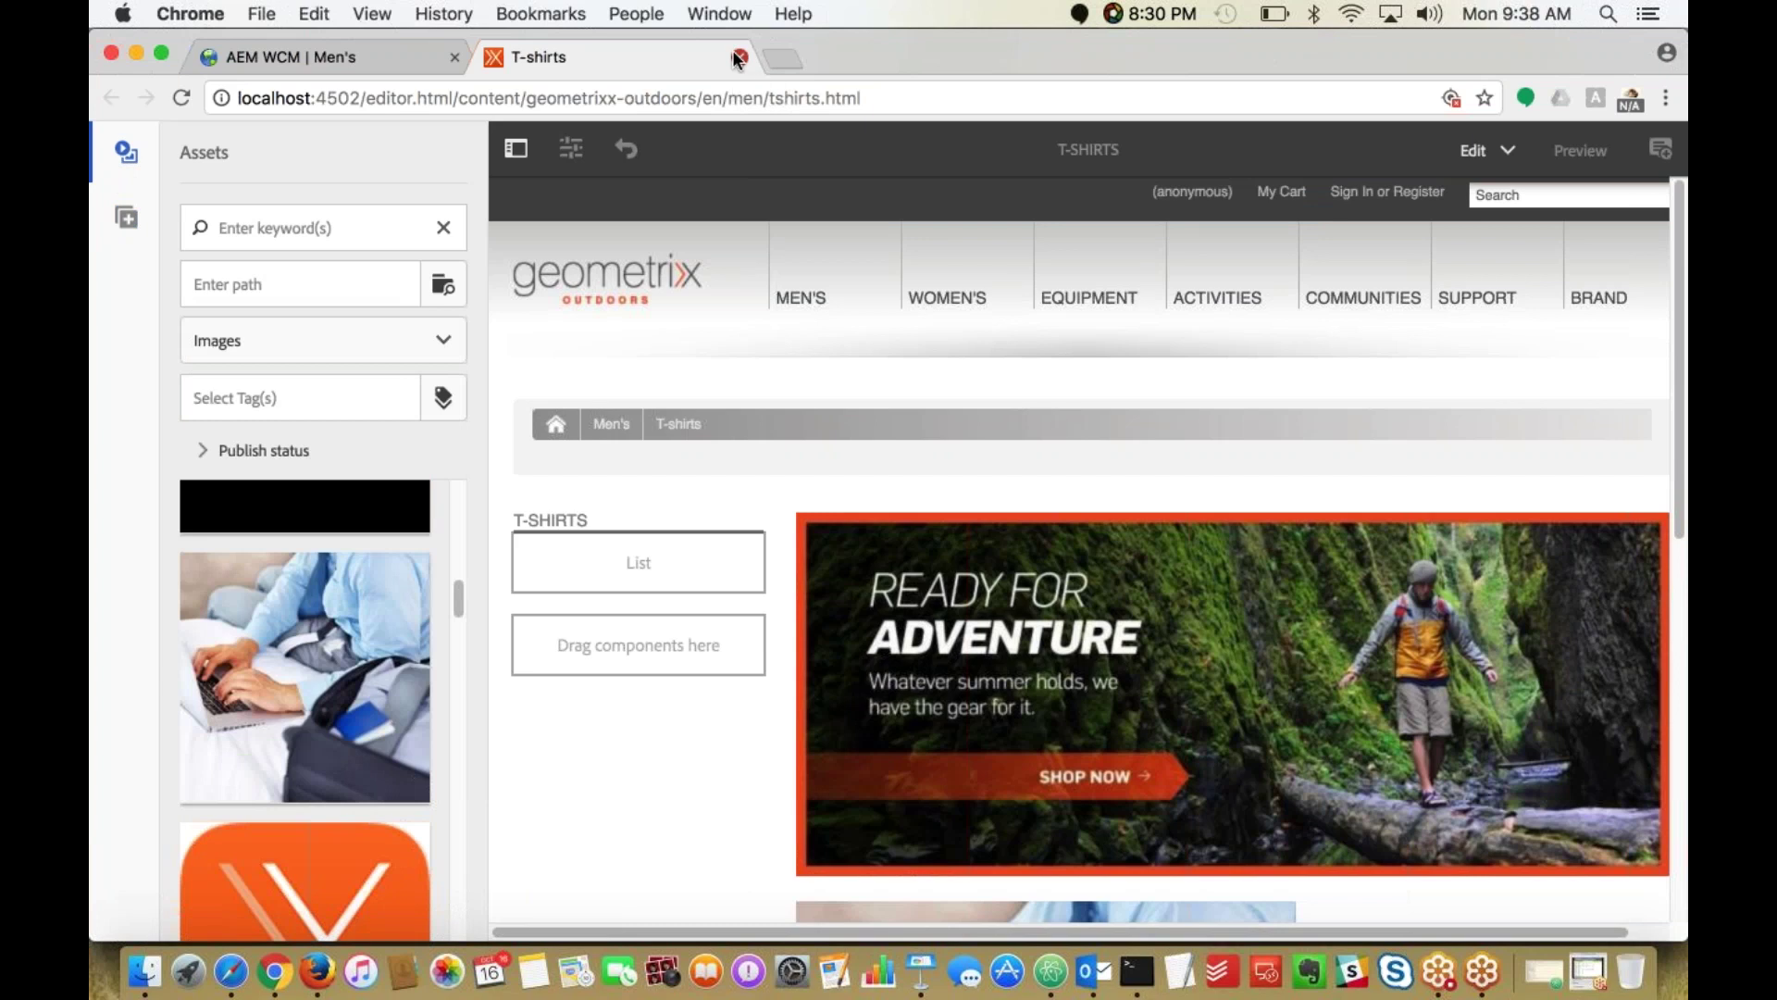
pyautogui.click(738, 59)
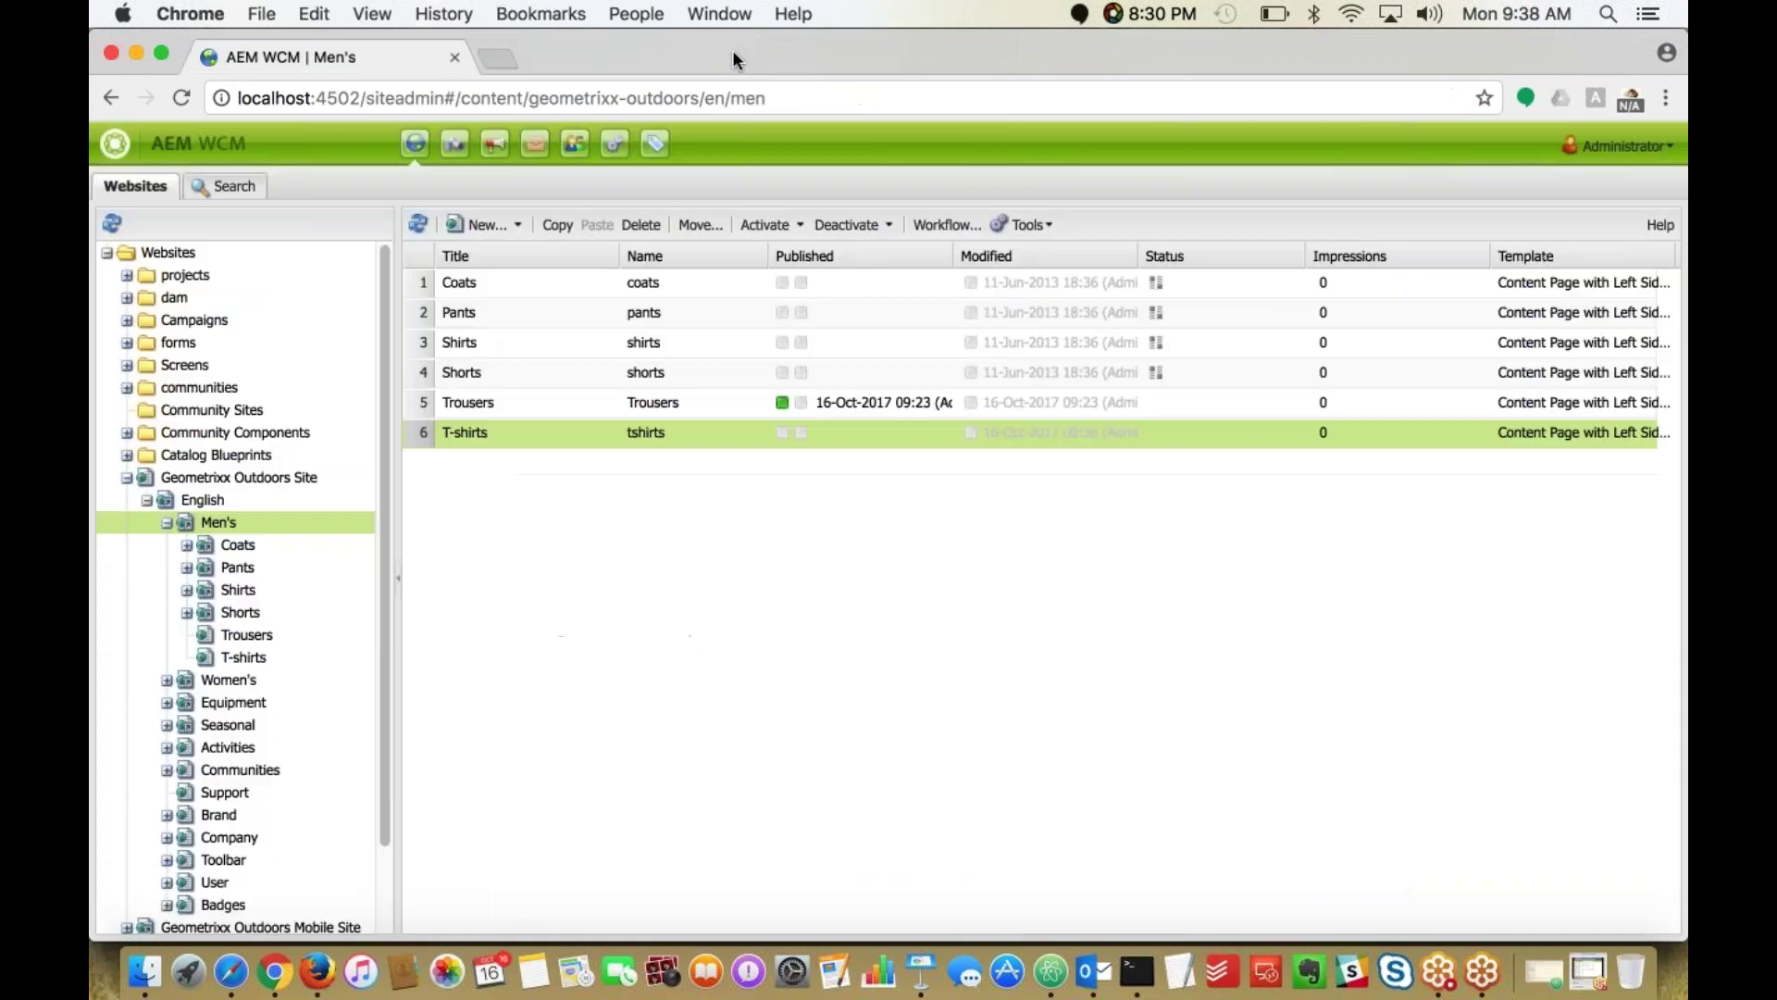
# - Refresh to see T-shirts published 16-Oct-2017 09:38, then collapse Men's and Geometrixx Outdoors Site
pyautogui.click(418, 224)
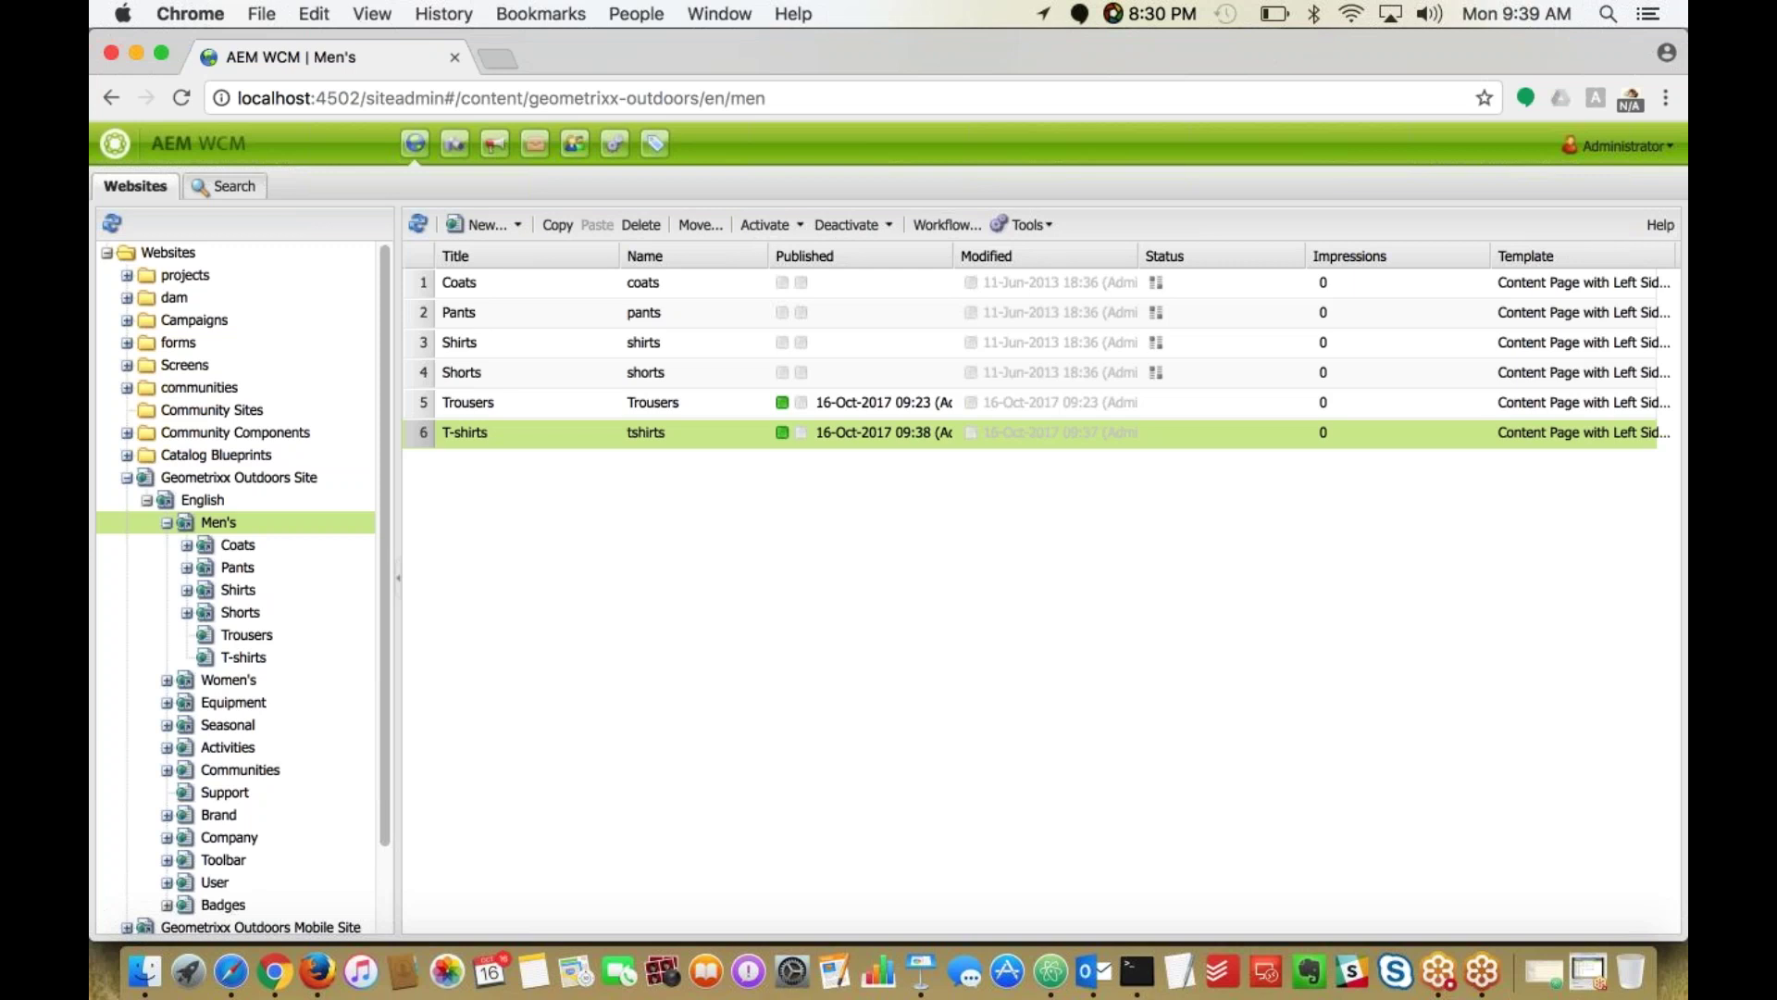
pyautogui.click(168, 523)
pyautogui.doubleClick(169, 528)
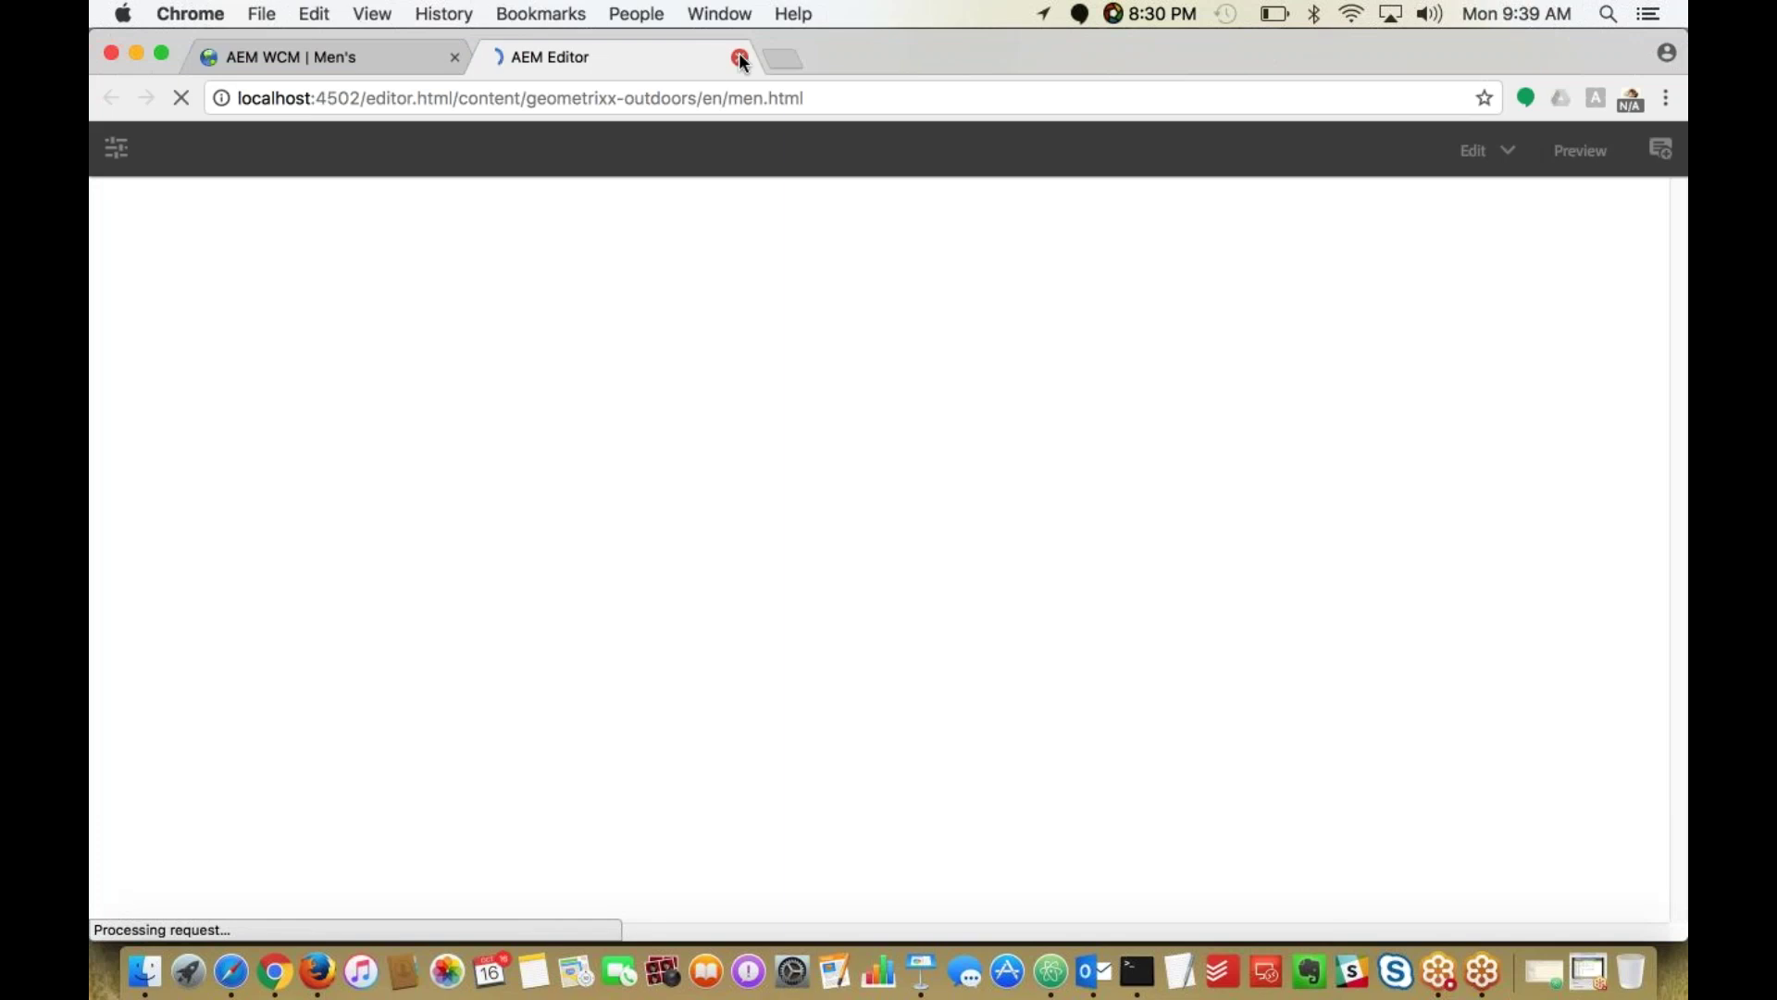
pyautogui.click(741, 59)
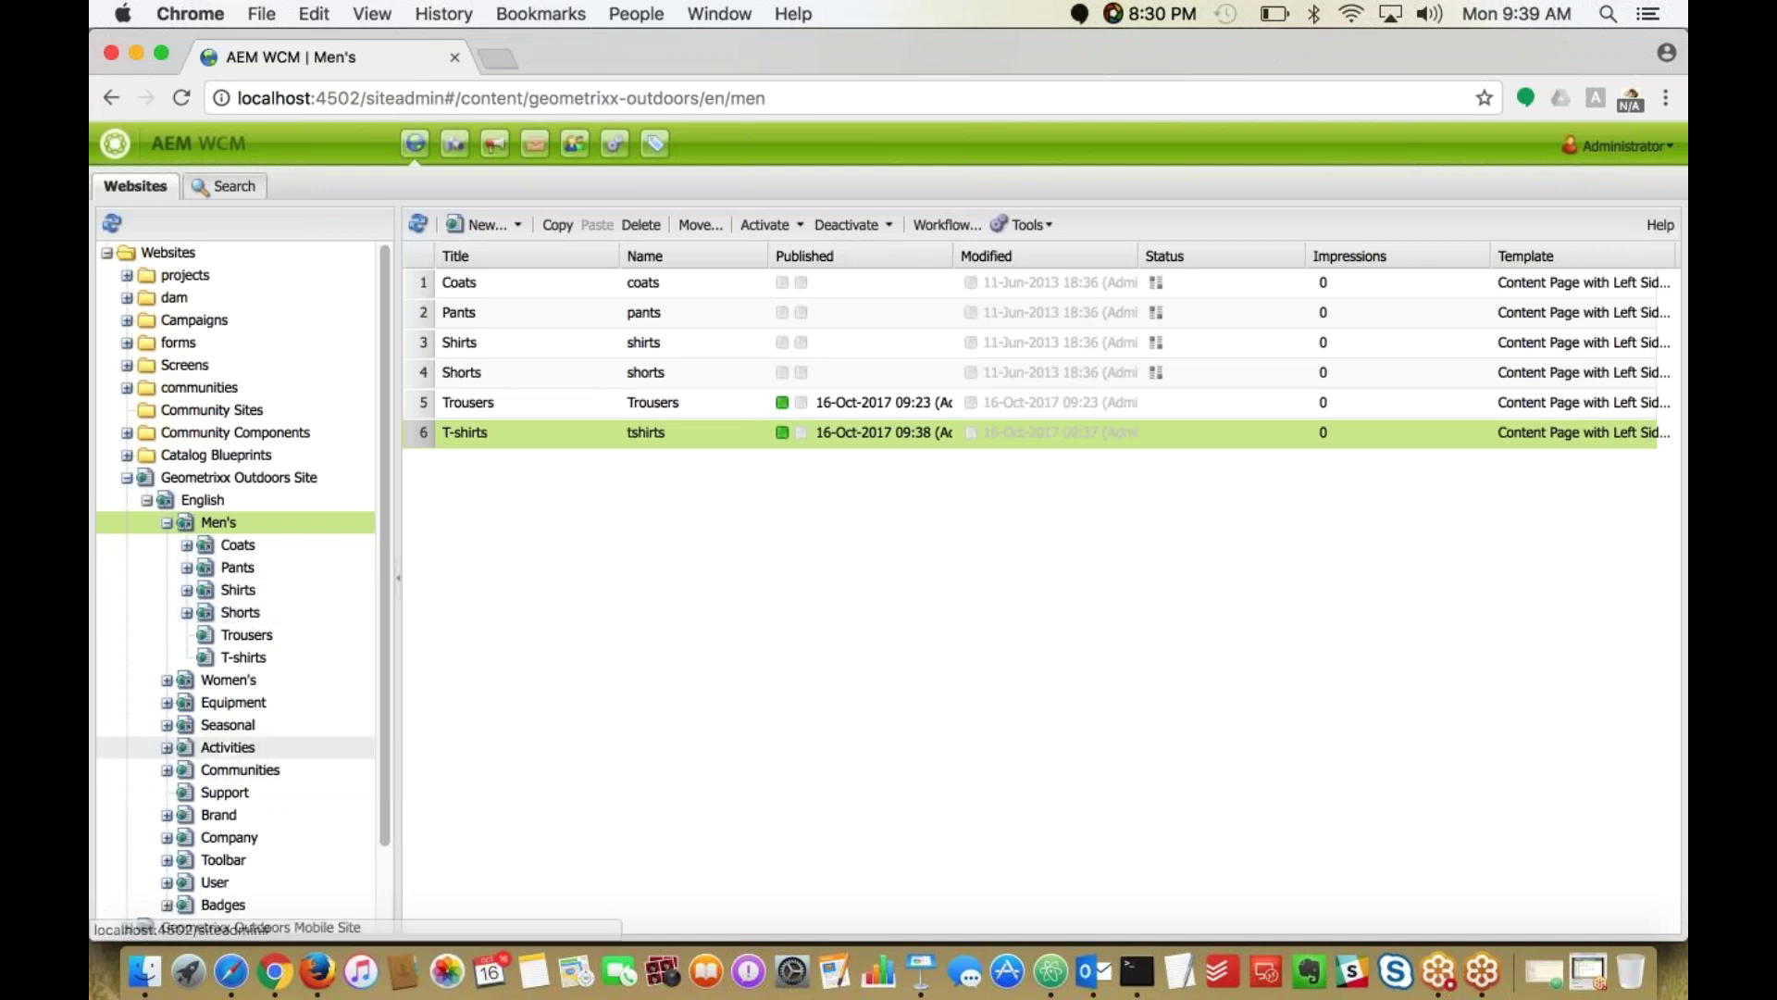
pyautogui.click(127, 477)
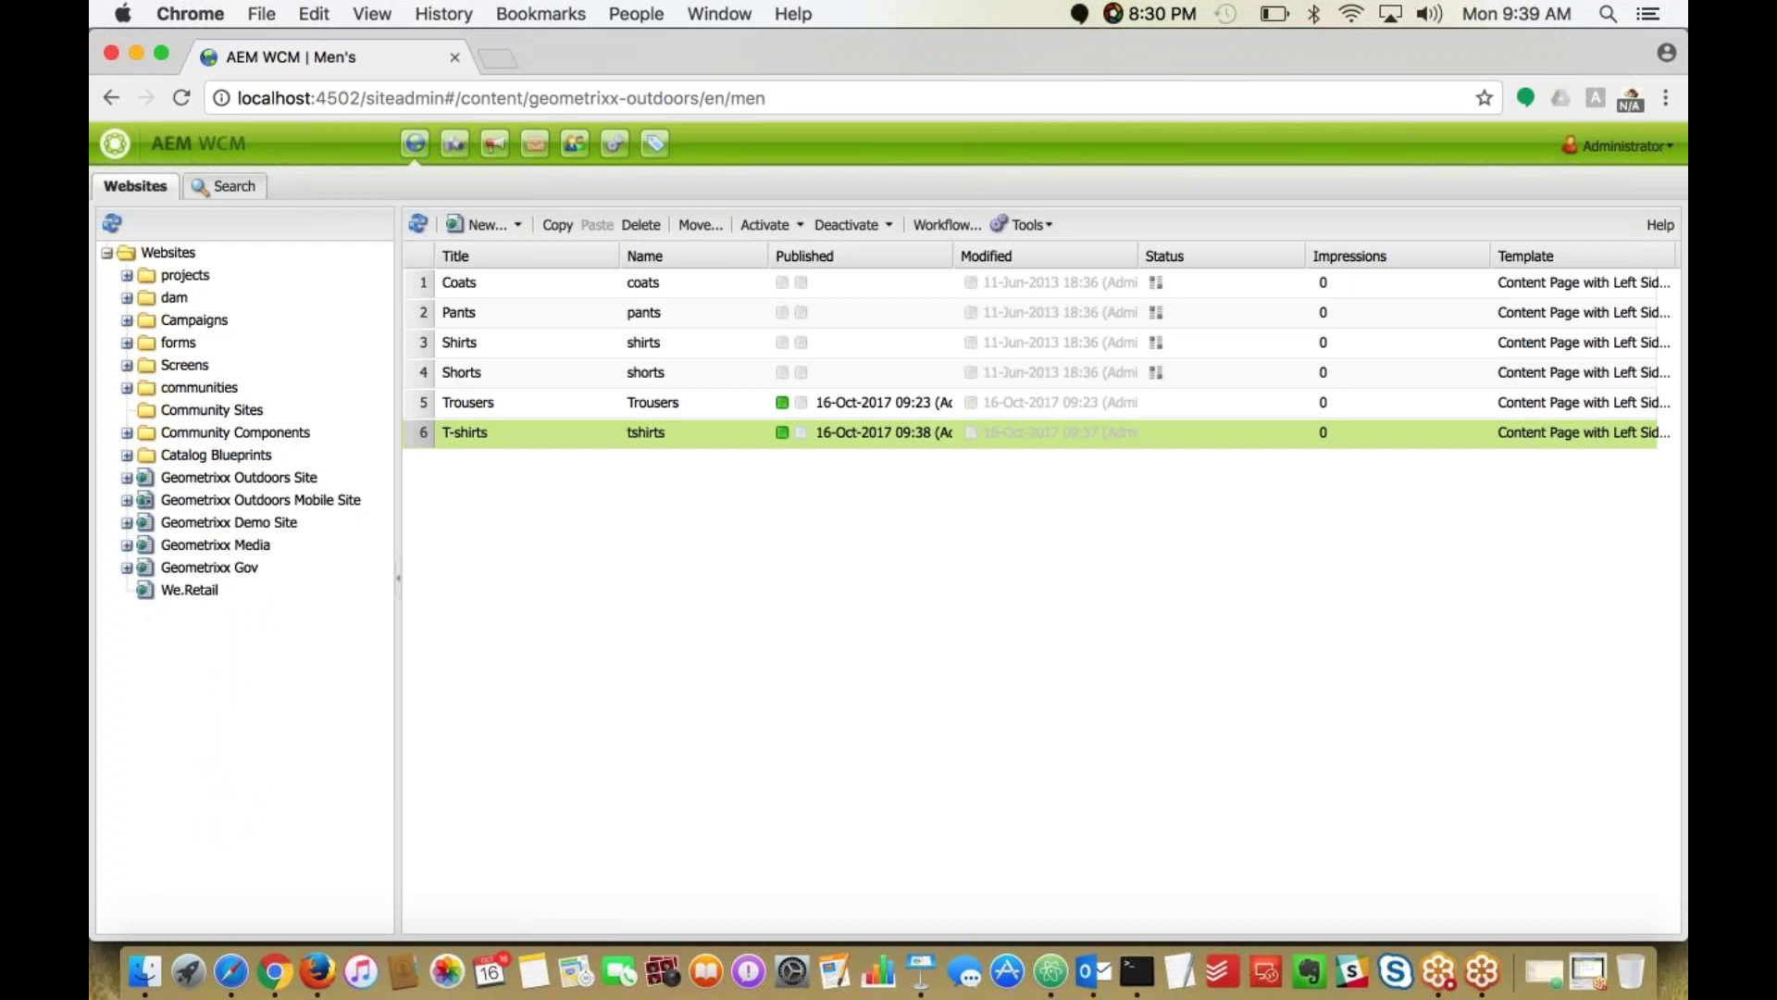
# - In a new tab, start the address with the publish server localhost:4503/
pyautogui.click(499, 59)
pyautogui.click(420, 57)
pyautogui.click(370, 94)
pyautogui.click(362, 96)
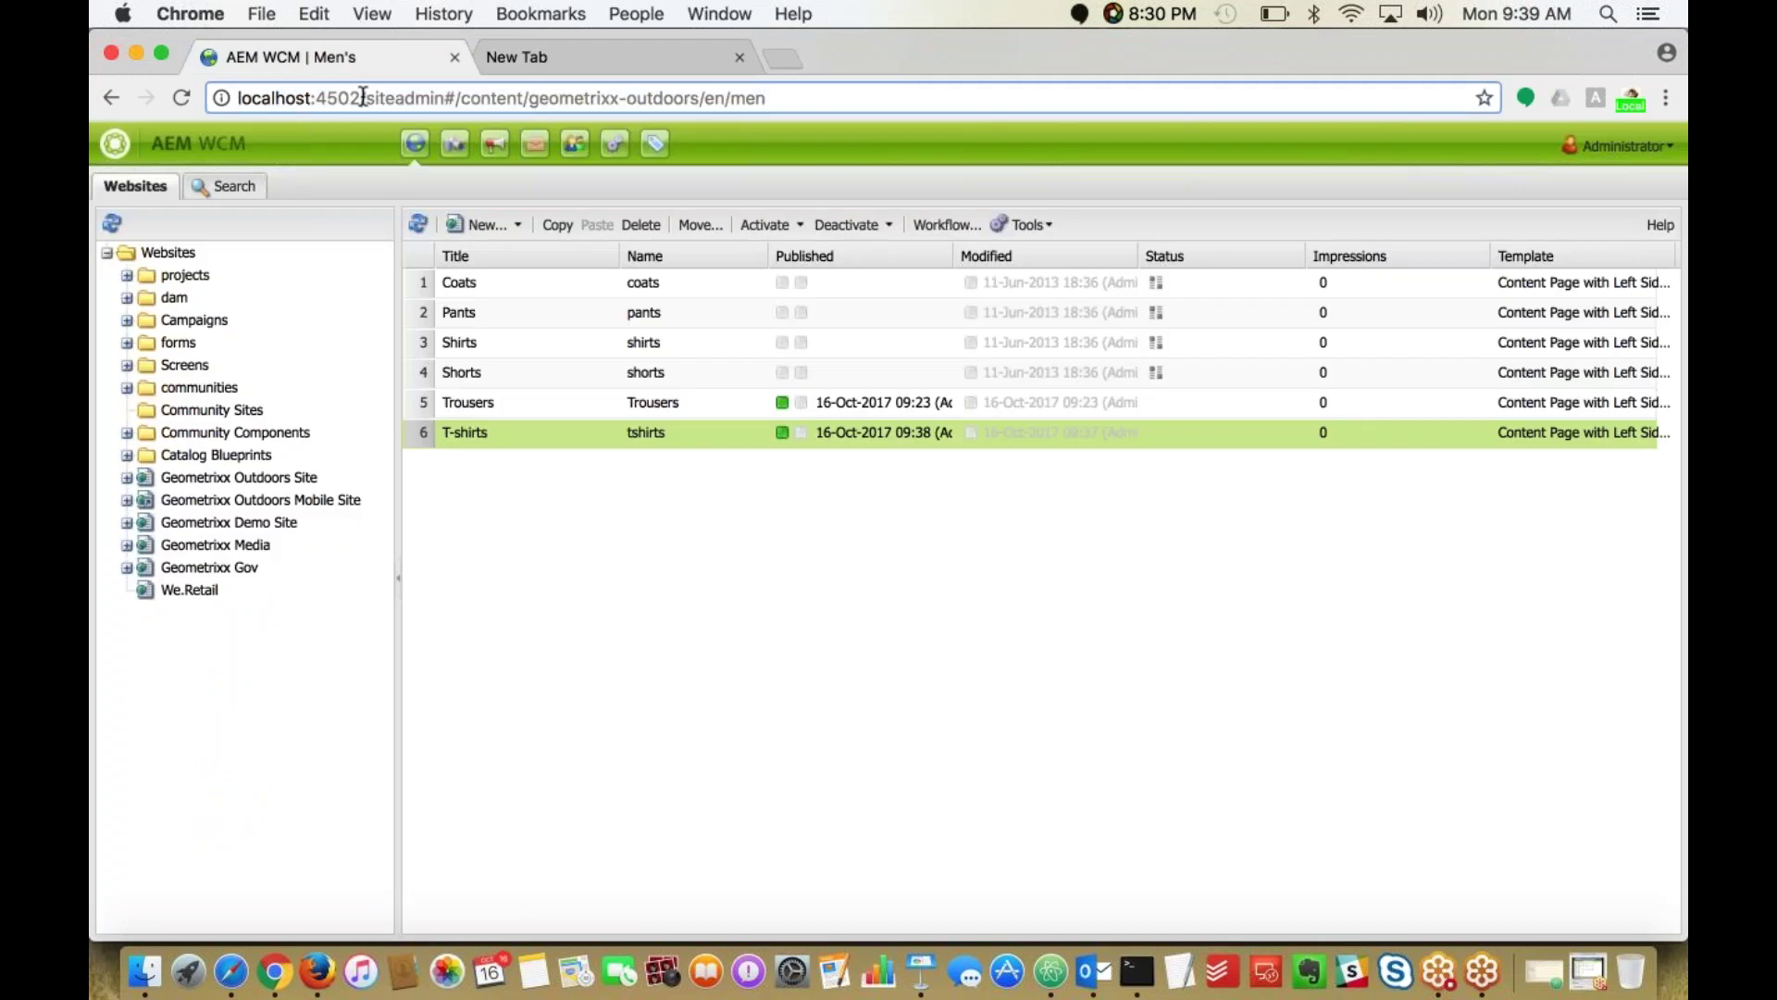
pyautogui.moveTo(360, 97); pyautogui.dragTo(129, 73)
pyautogui.press('super+c')
pyautogui.click(559, 57)
pyautogui.press('super+v')
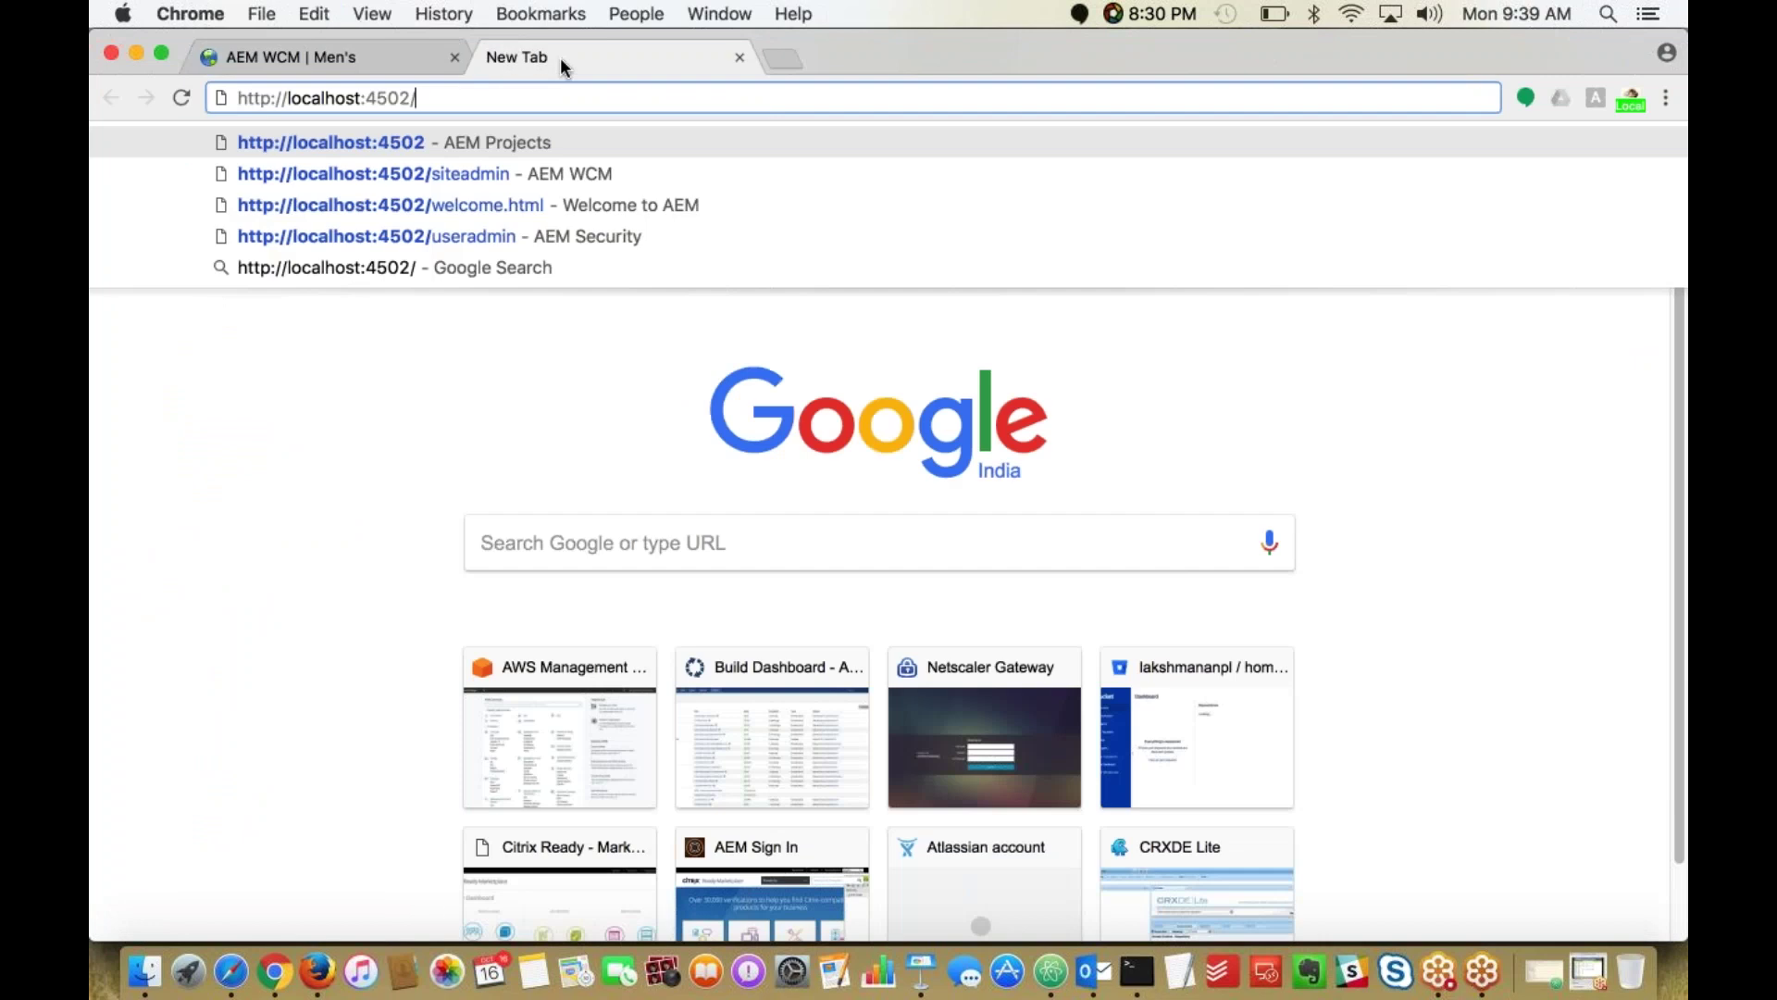
pyautogui.press('BackSpace')
pyautogui.press('BackSpace')
pyautogui.write('3/')
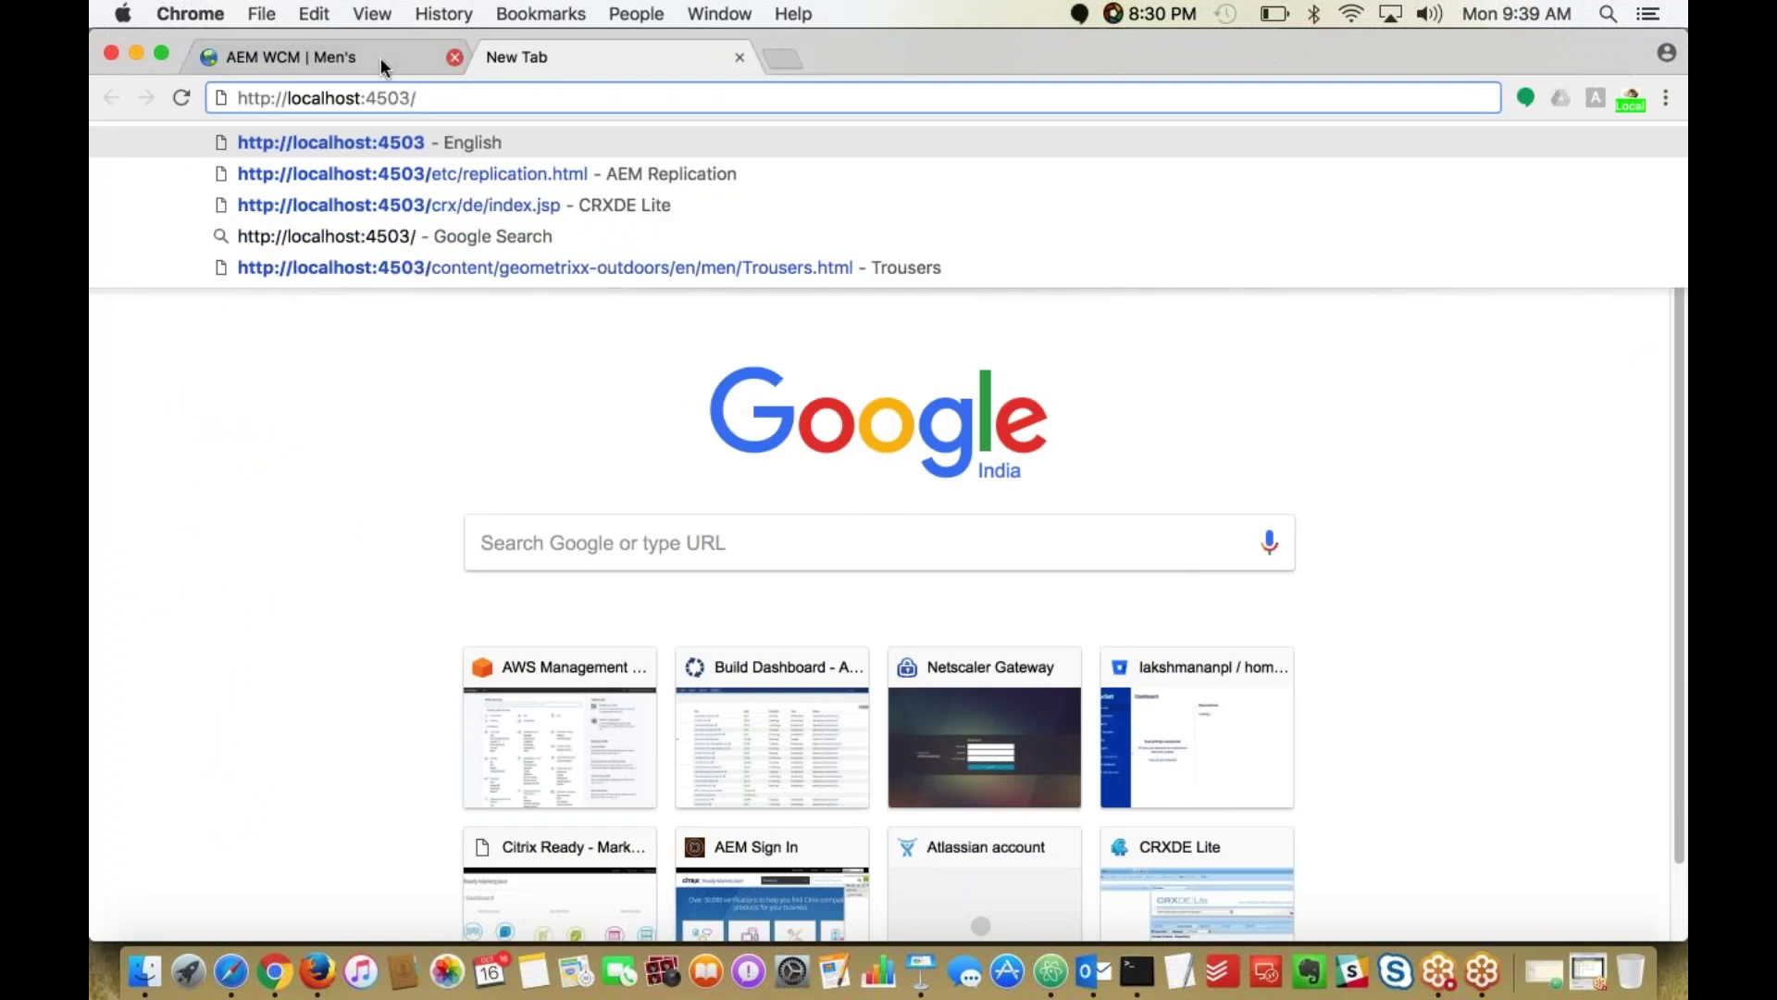
# - Append content/geometrixx-outdoors/en/men to the publish address and load it
pyautogui.click(381, 58)
pyautogui.moveTo(528, 98); pyautogui.dragTo(846, 121)
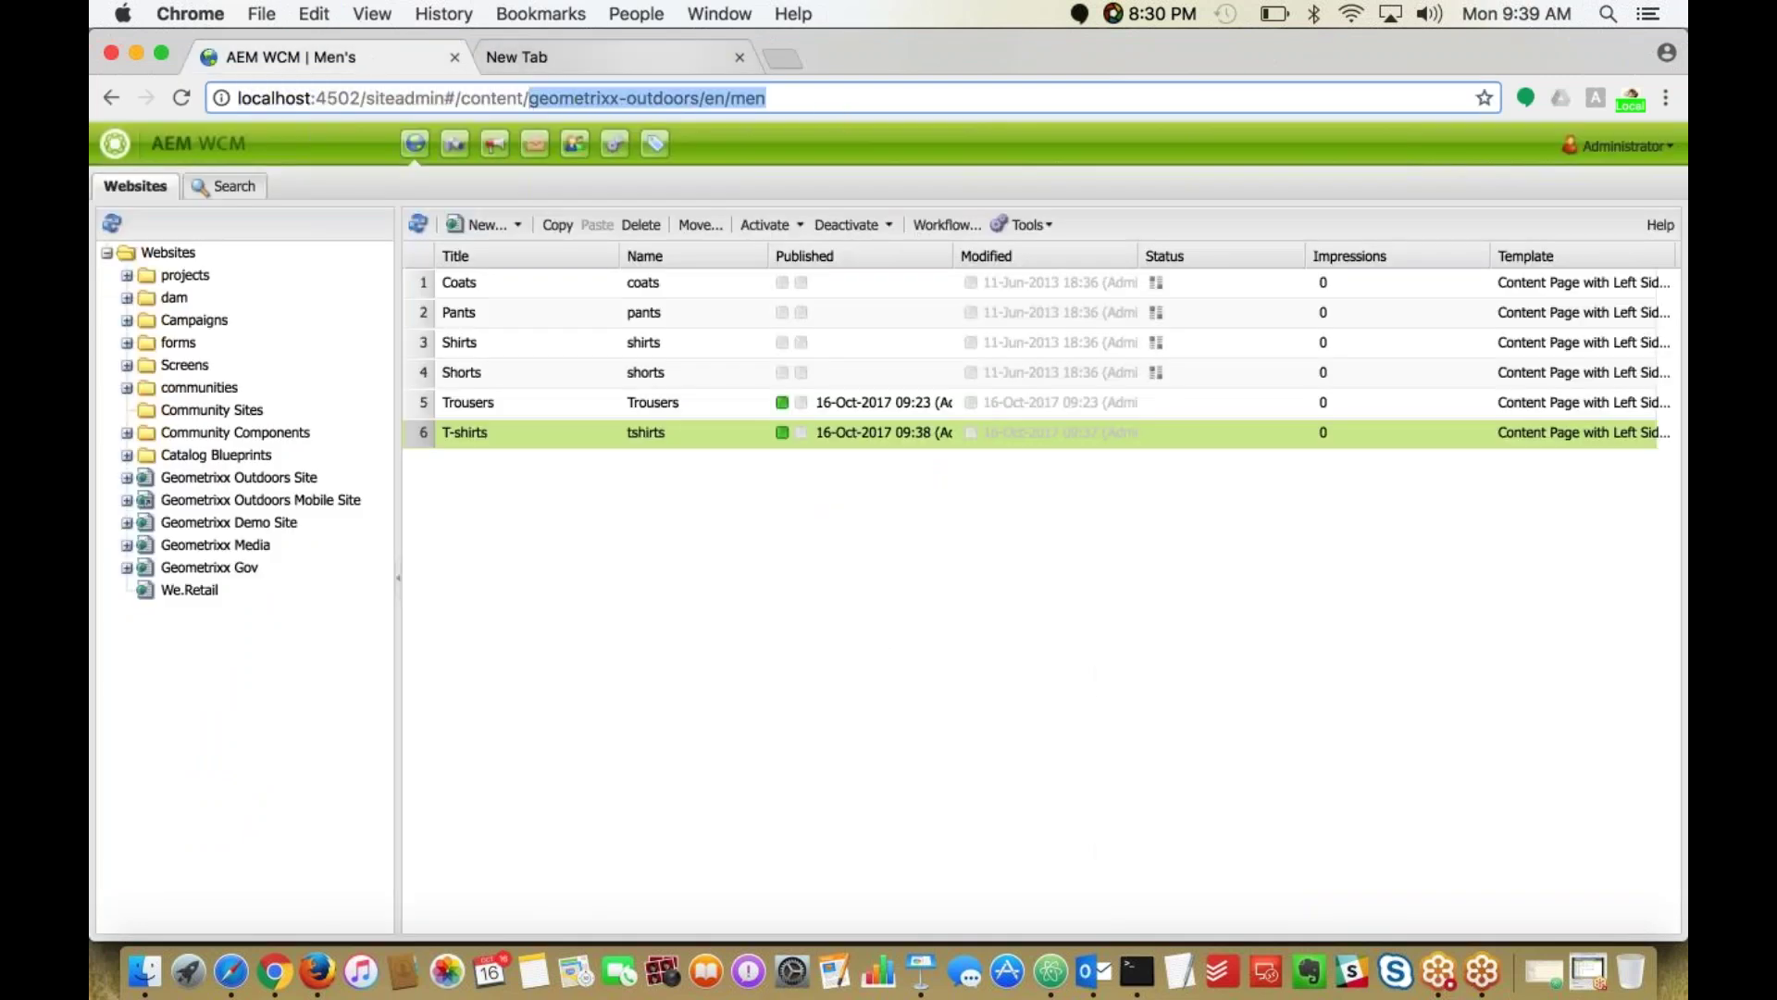
pyautogui.hotkey('ctrl', 'Tab')
pyautogui.click(444, 99)
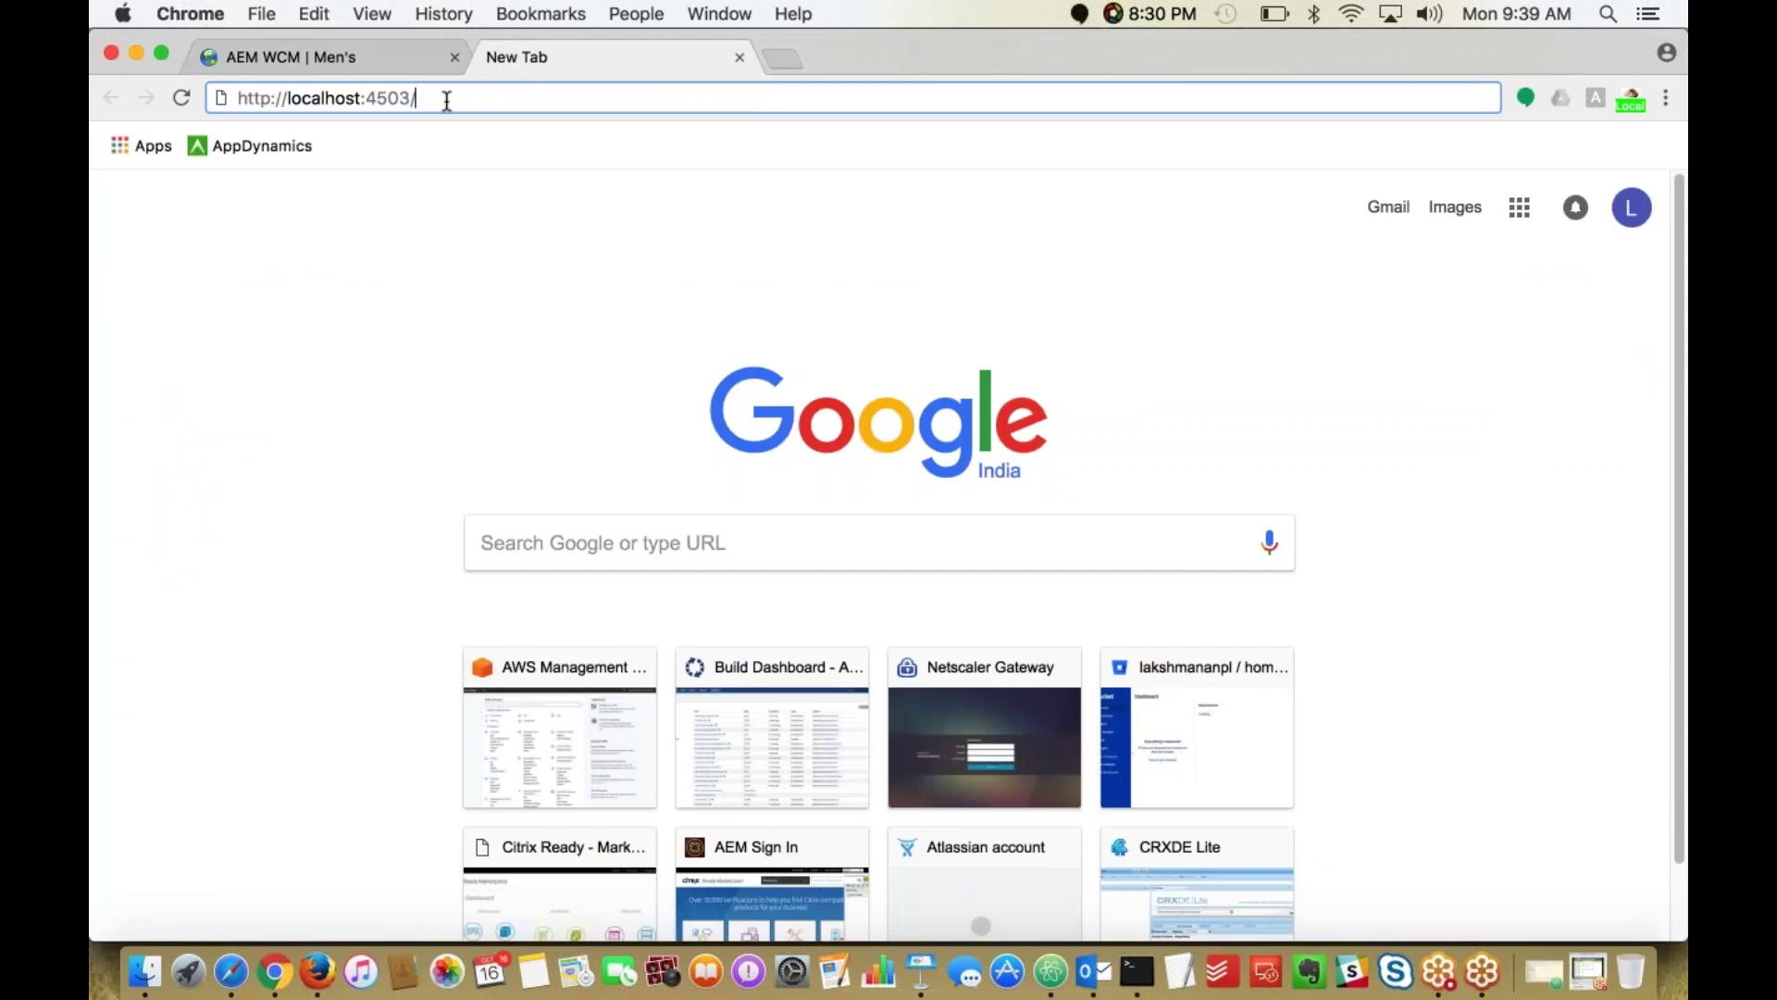
pyautogui.write('content/')
pyautogui.press('super+v')
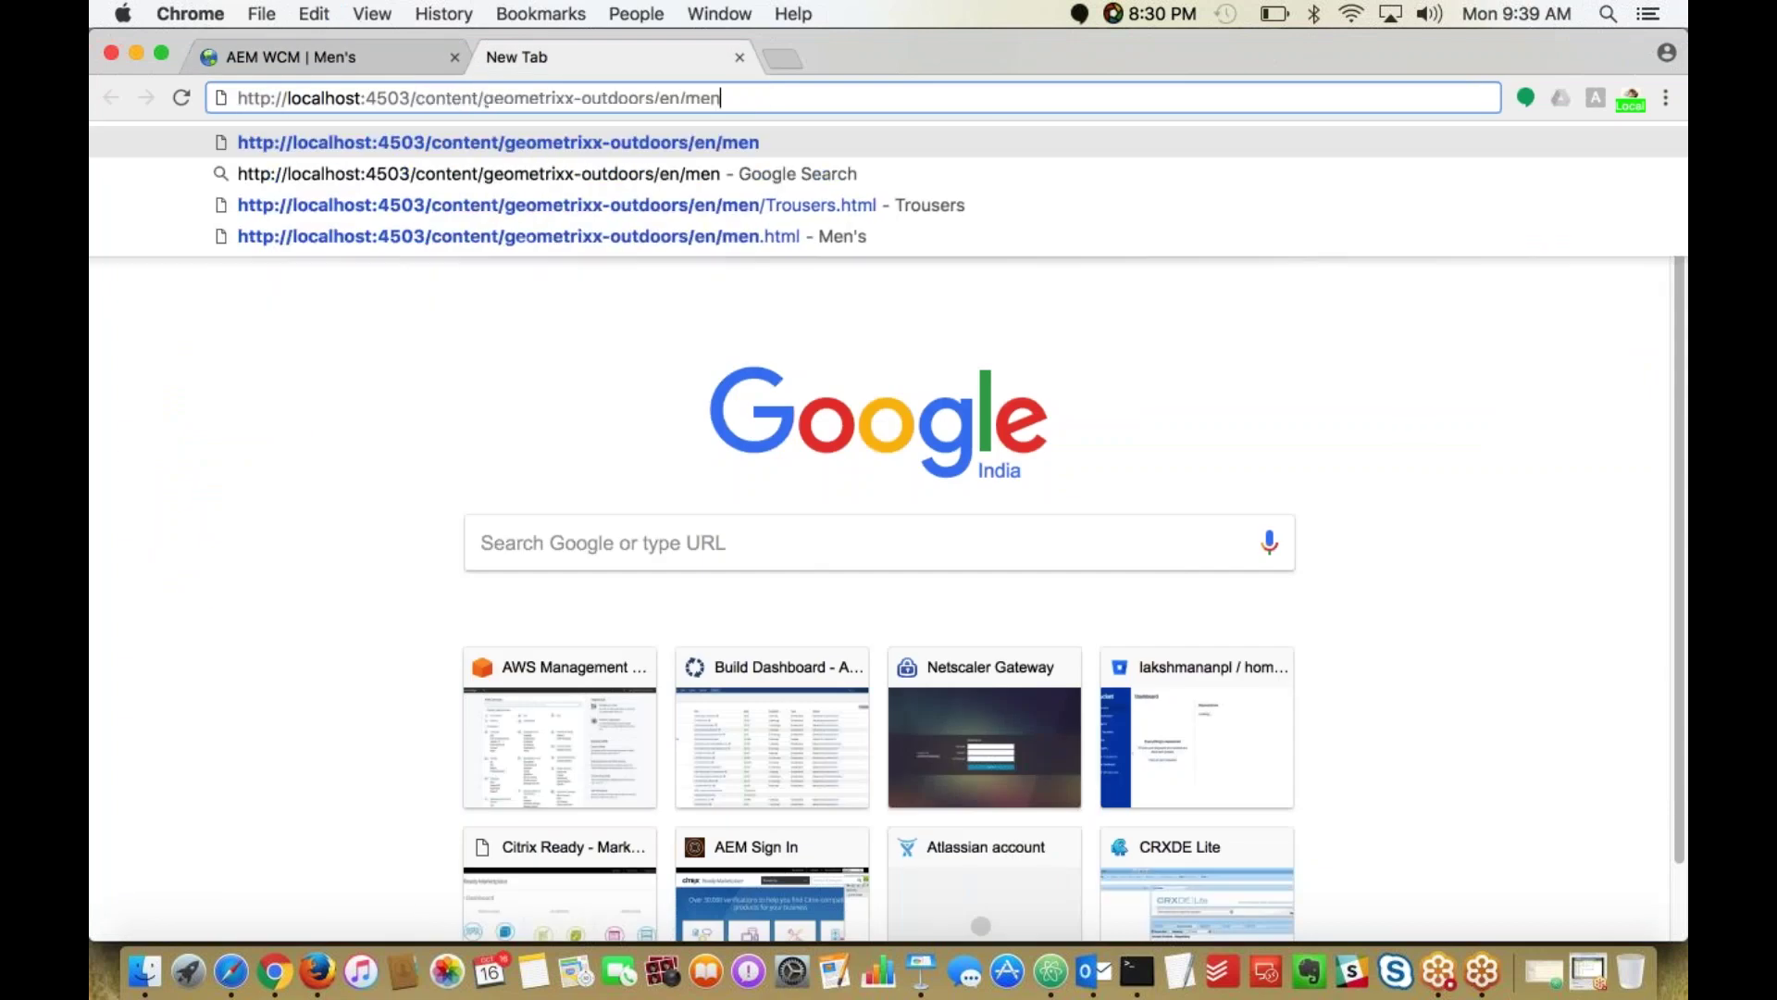
pyautogui.press('Return')
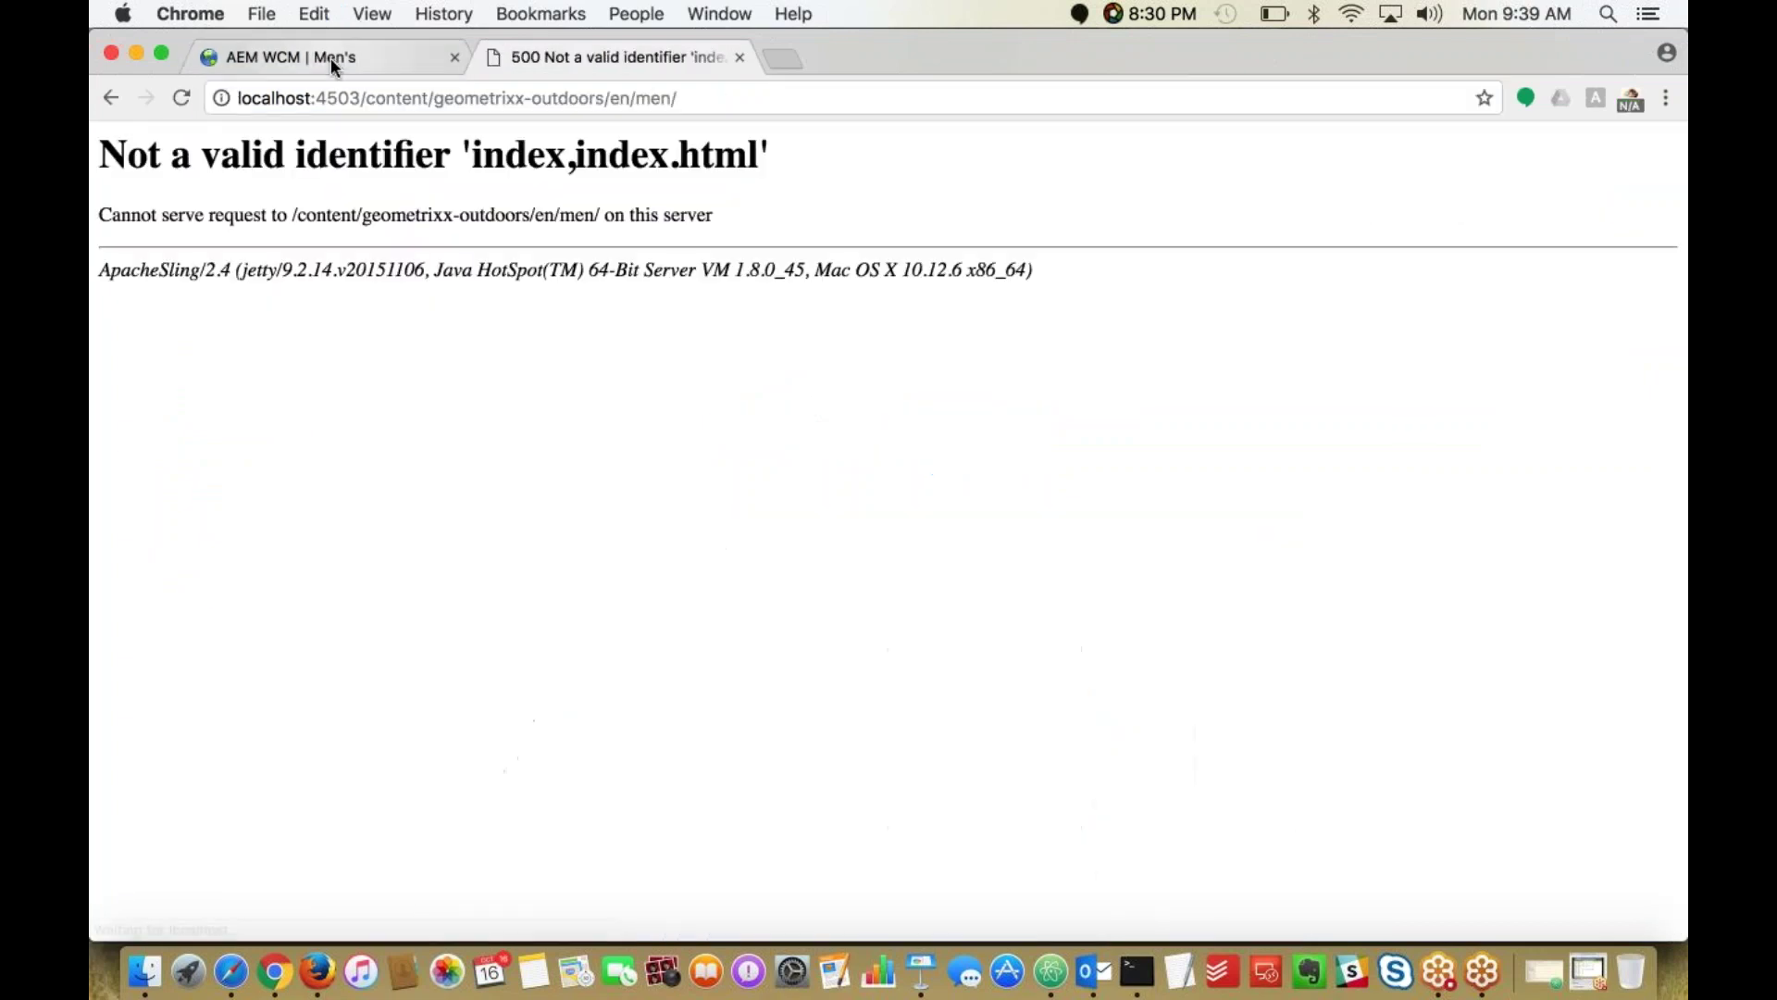
# - Correct the address to end in men.html and load the published Men's page
pyautogui.press('super+l')
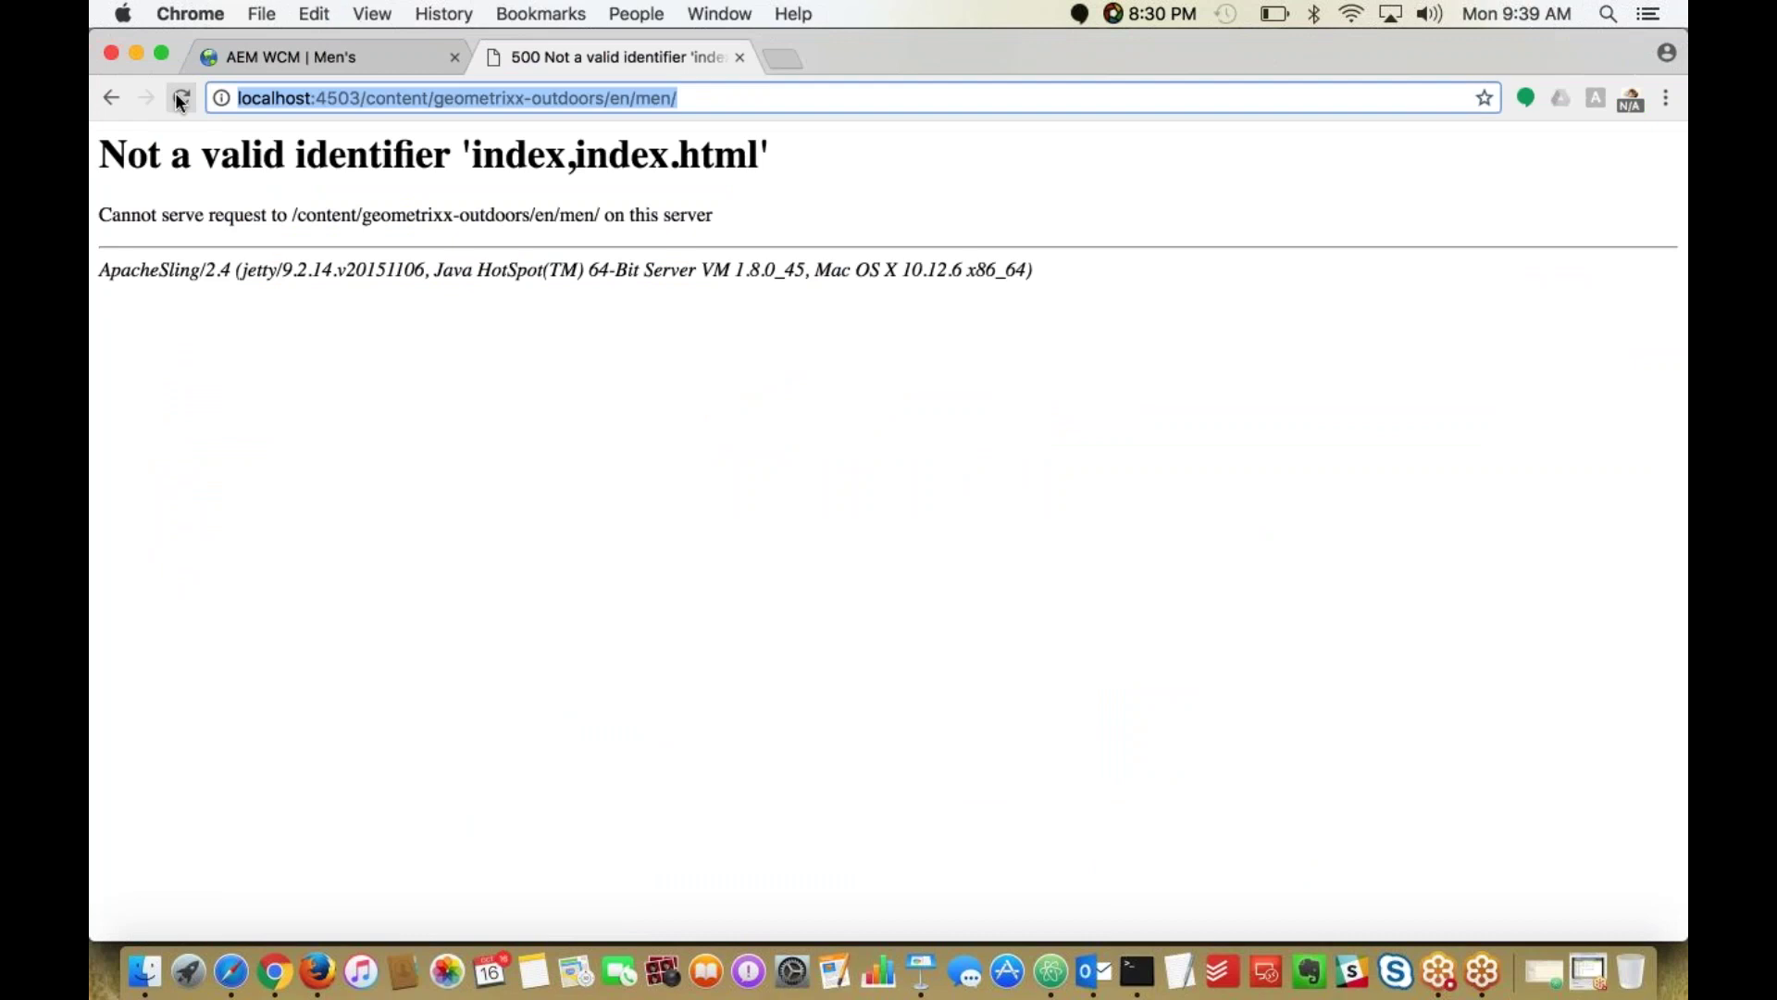
pyautogui.click(180, 98)
pyautogui.click(758, 99)
pyautogui.press('BackSpace')
pyautogui.write('.html')
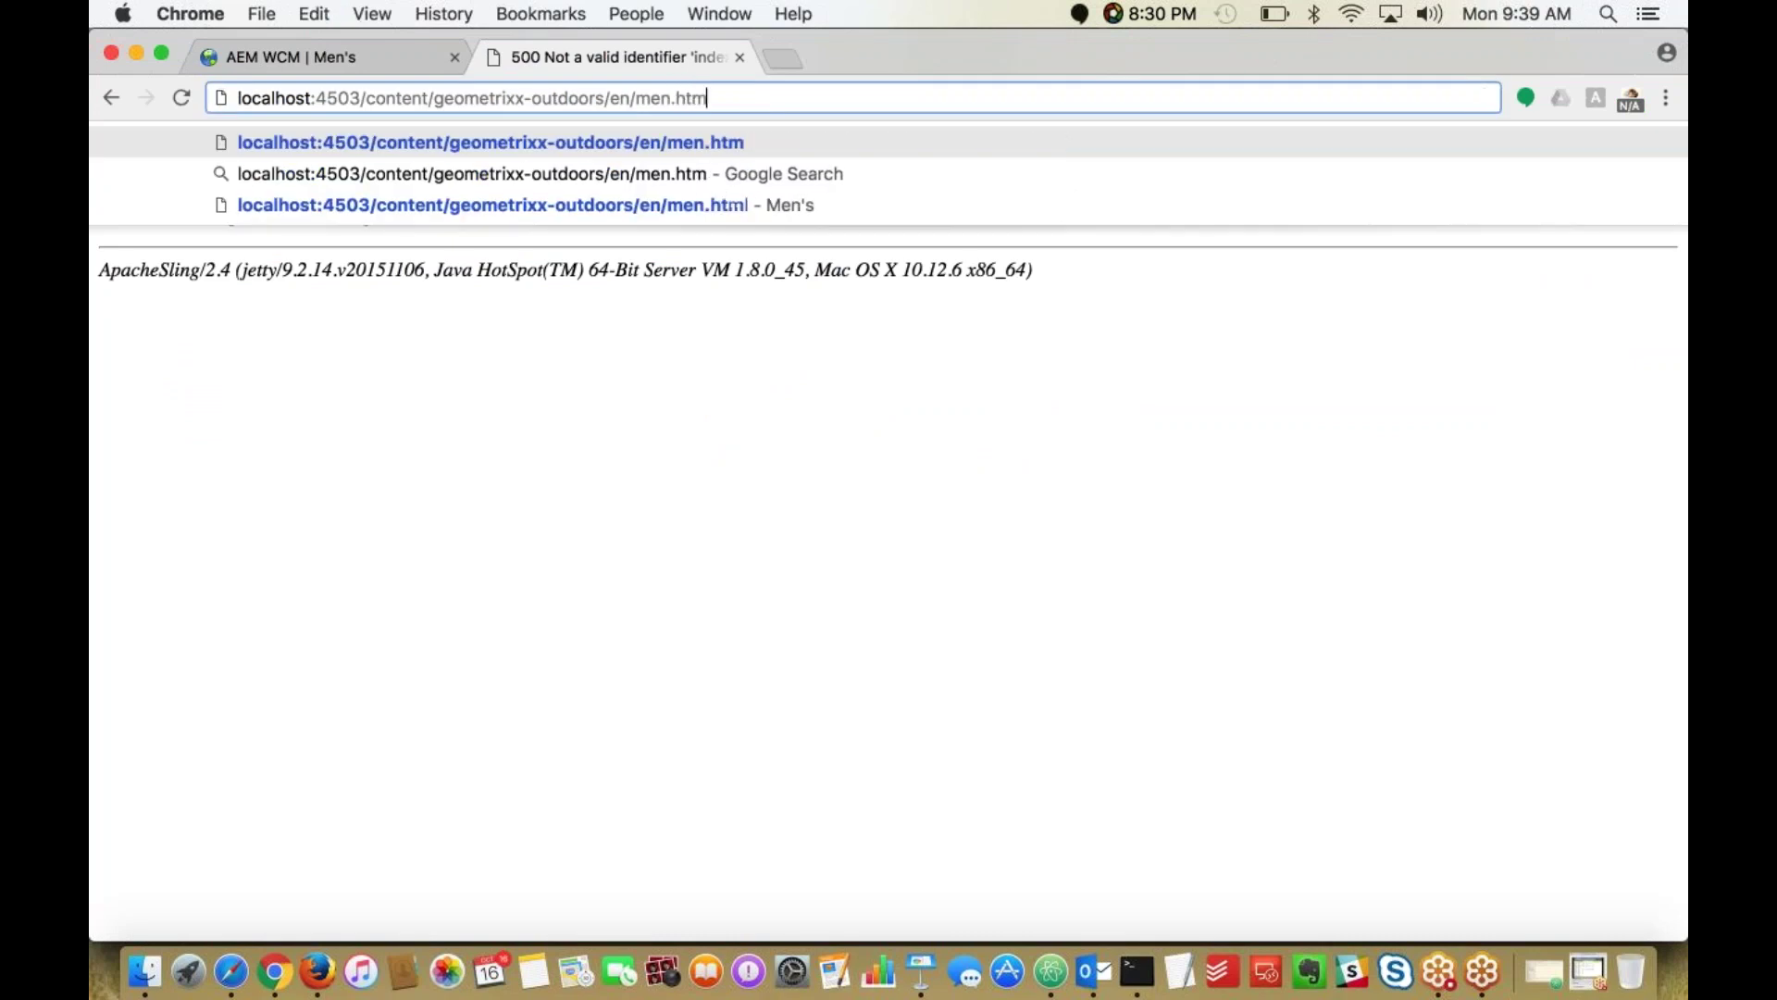
pyautogui.press('Return')
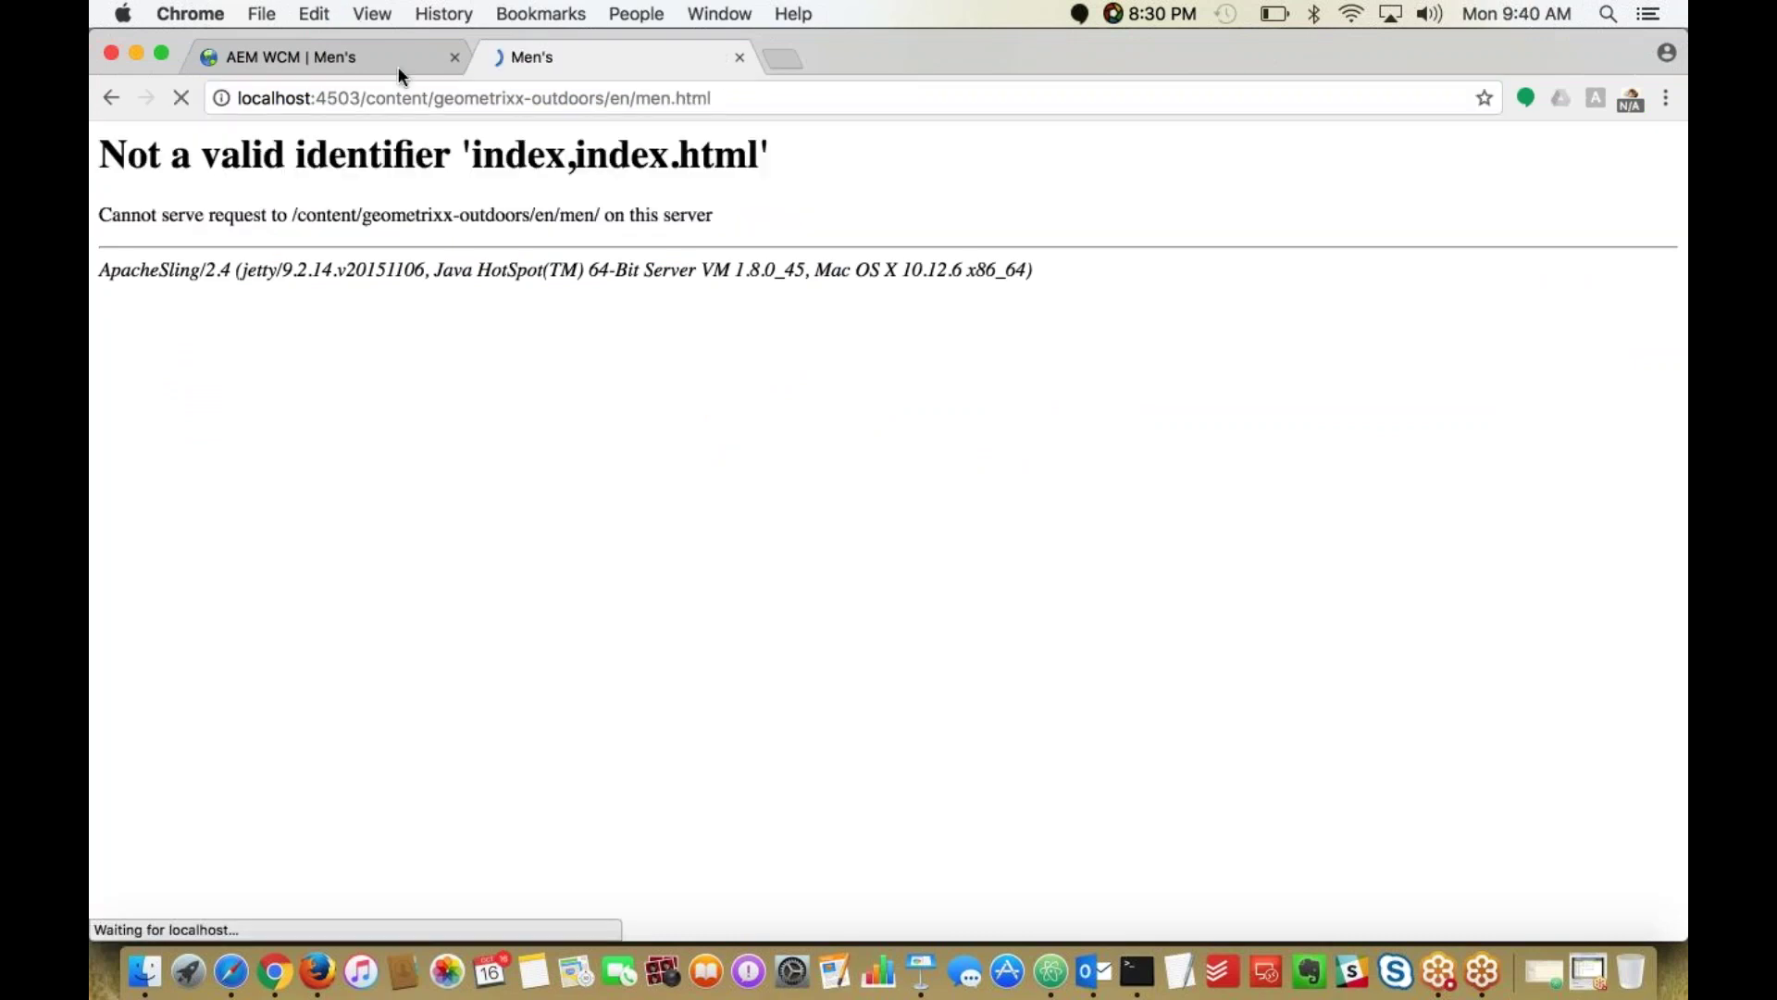
pyautogui.click(355, 57)
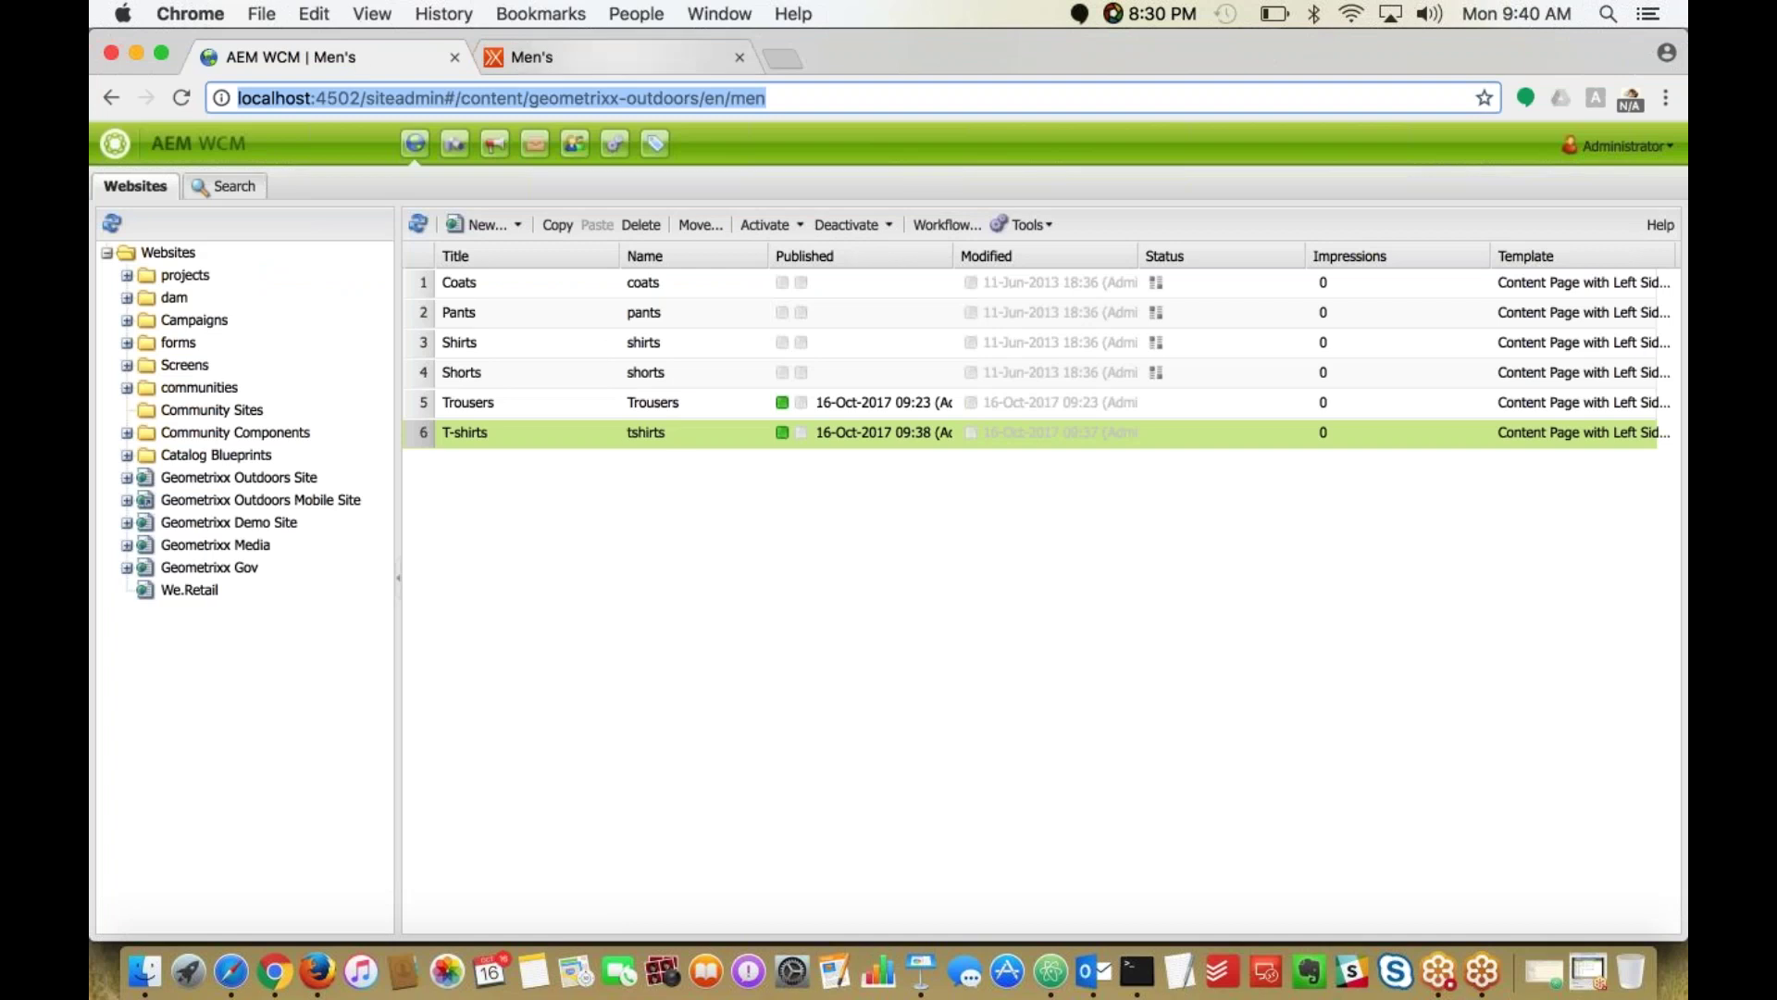
pyautogui.hotkey('ctrl', 'Tab')
# - Open the published T-shirts page and check its banner and 'This is a test page' text
pyautogui.click(325, 668)
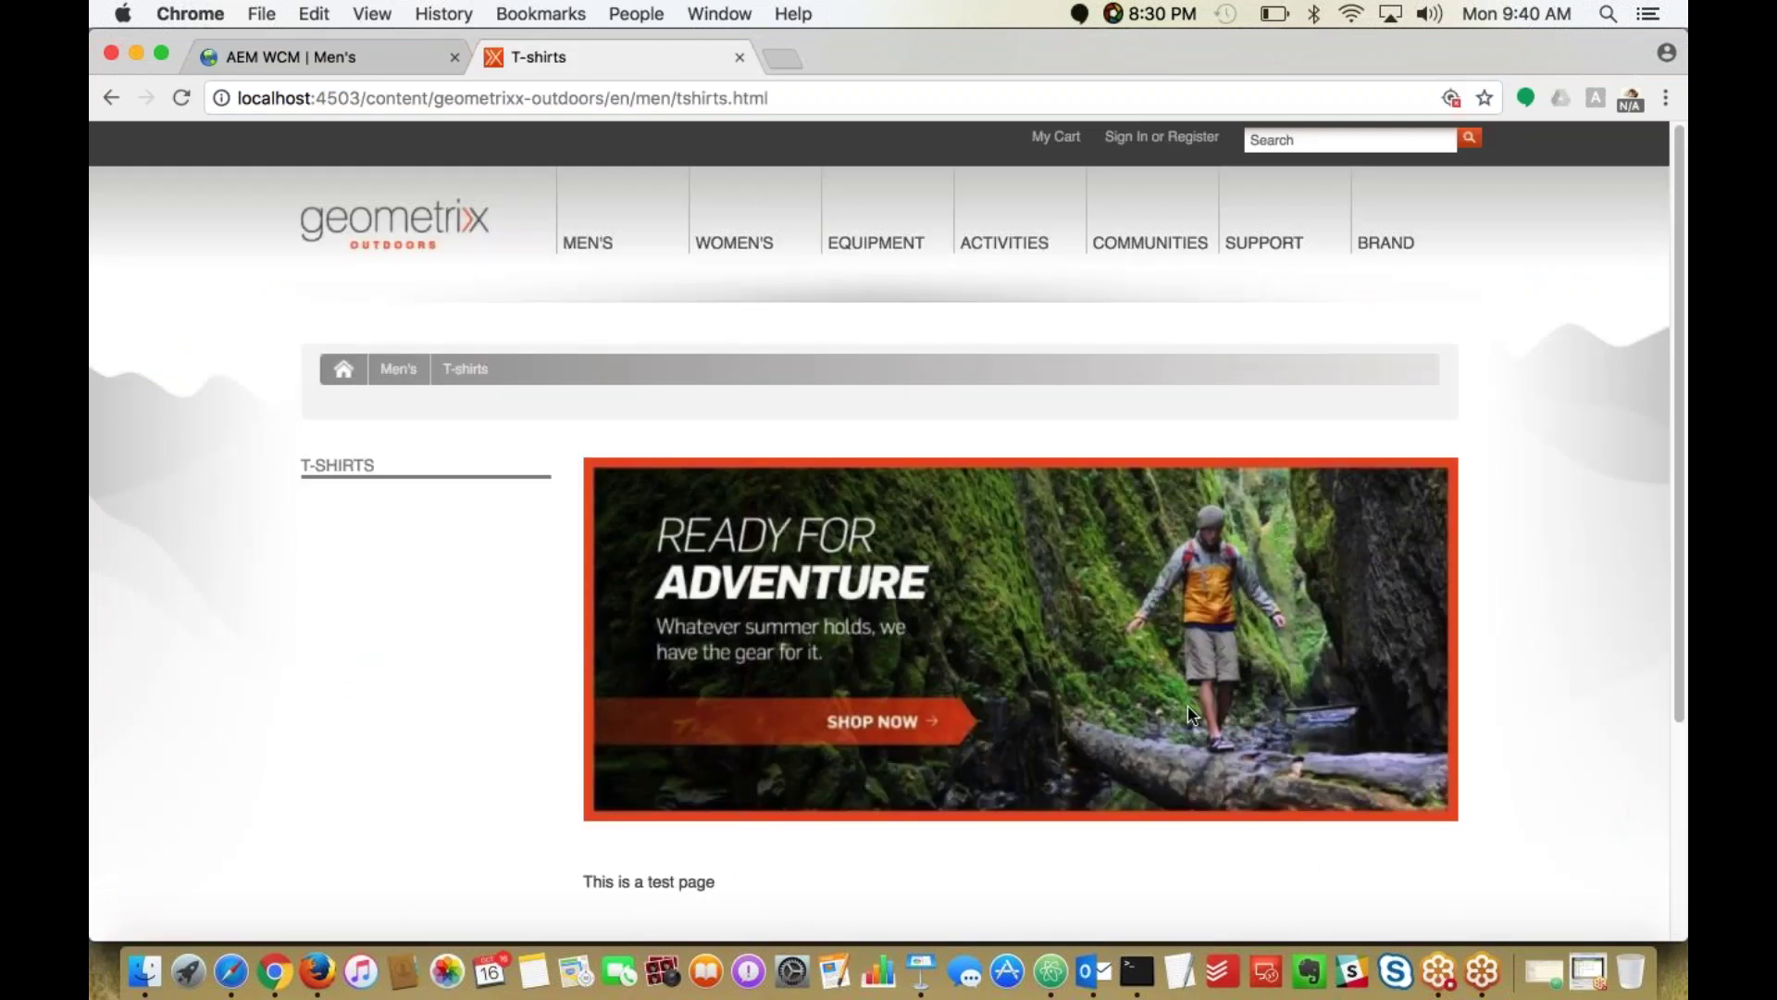
pyautogui.scroll(-5, 1186, 704)
pyautogui.scroll(5, 1134, 583)
pyautogui.scroll(-3, 1137, 584)
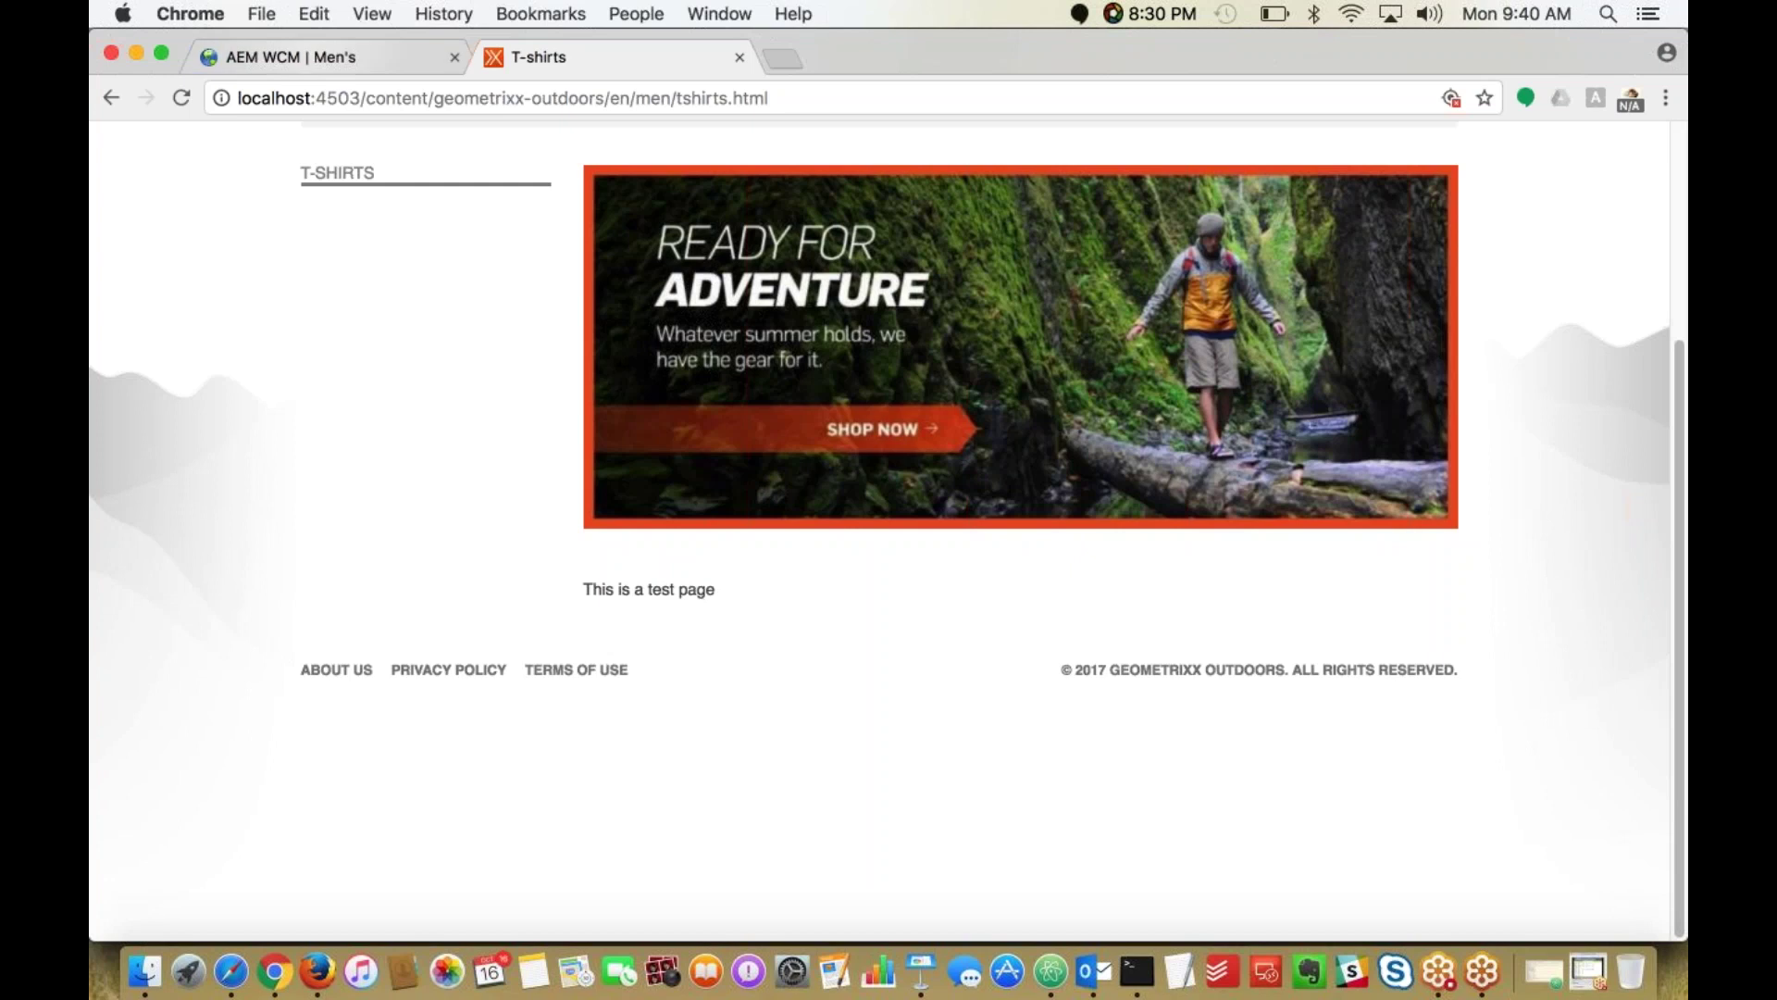
pyautogui.hotkey('ctrl', 'shift', 'Tab')
pyautogui.click(565, 58)
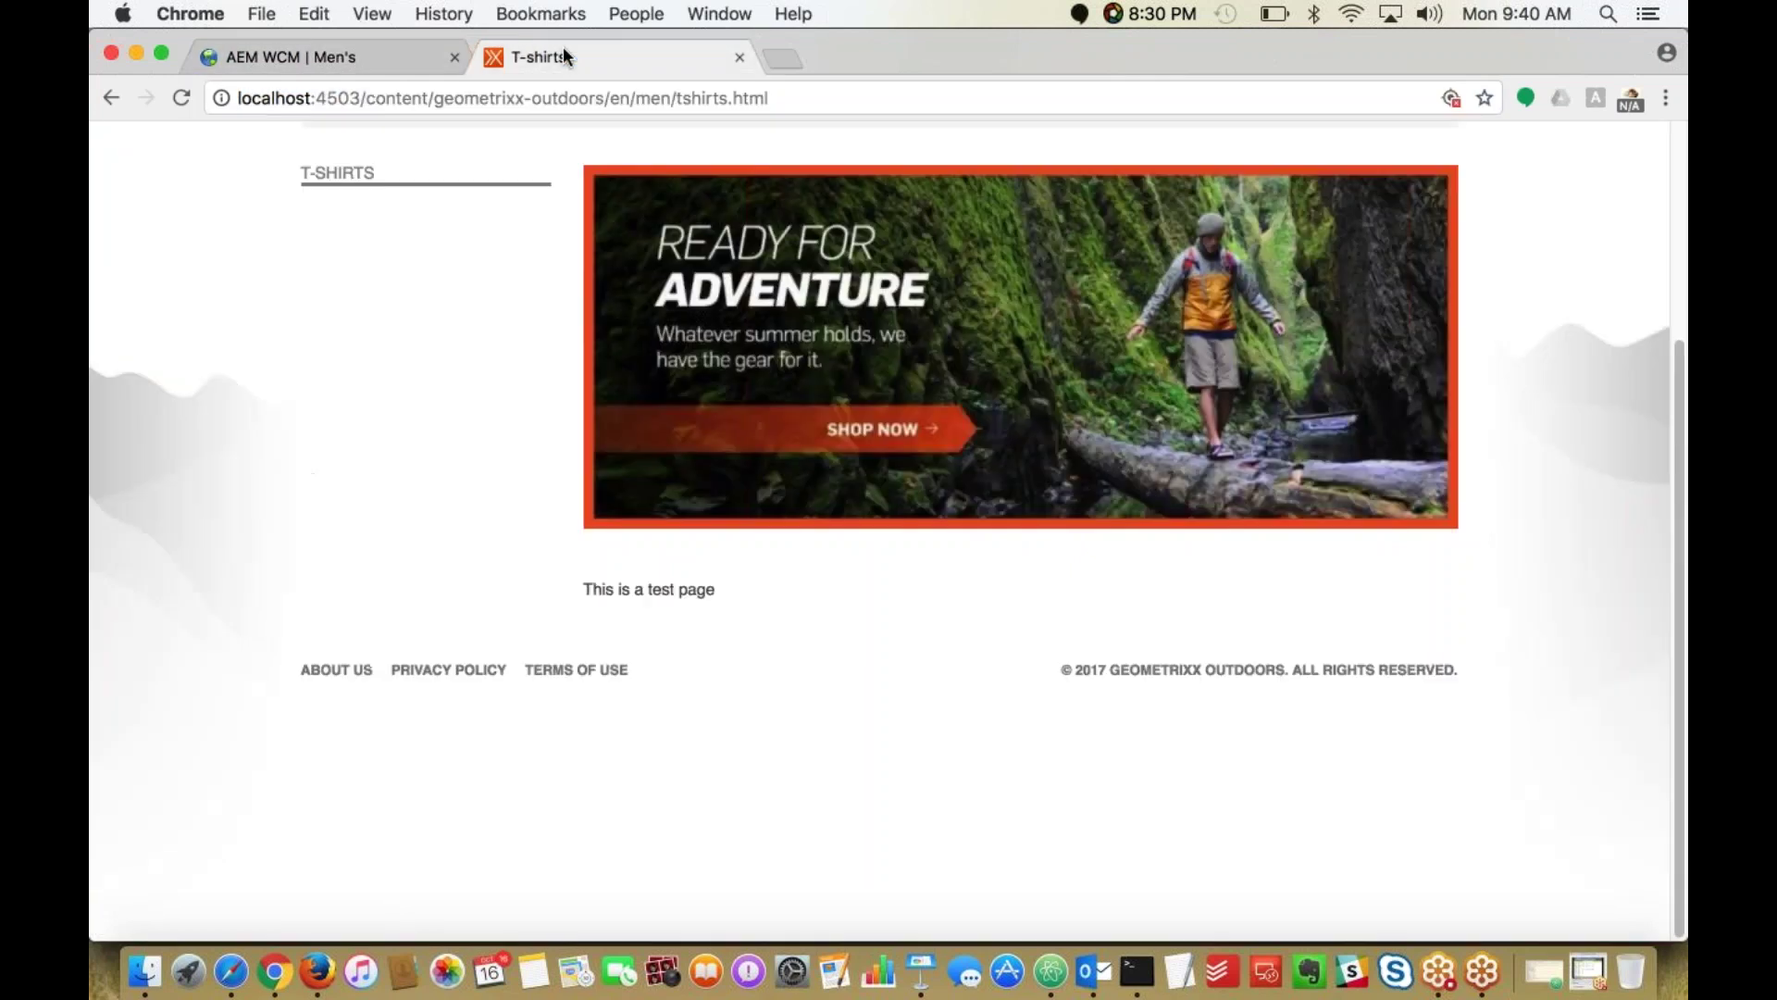
pyautogui.scroll(5, 768, 726)
pyautogui.scroll(-2, 769, 726)
pyautogui.scroll(3, 766, 725)
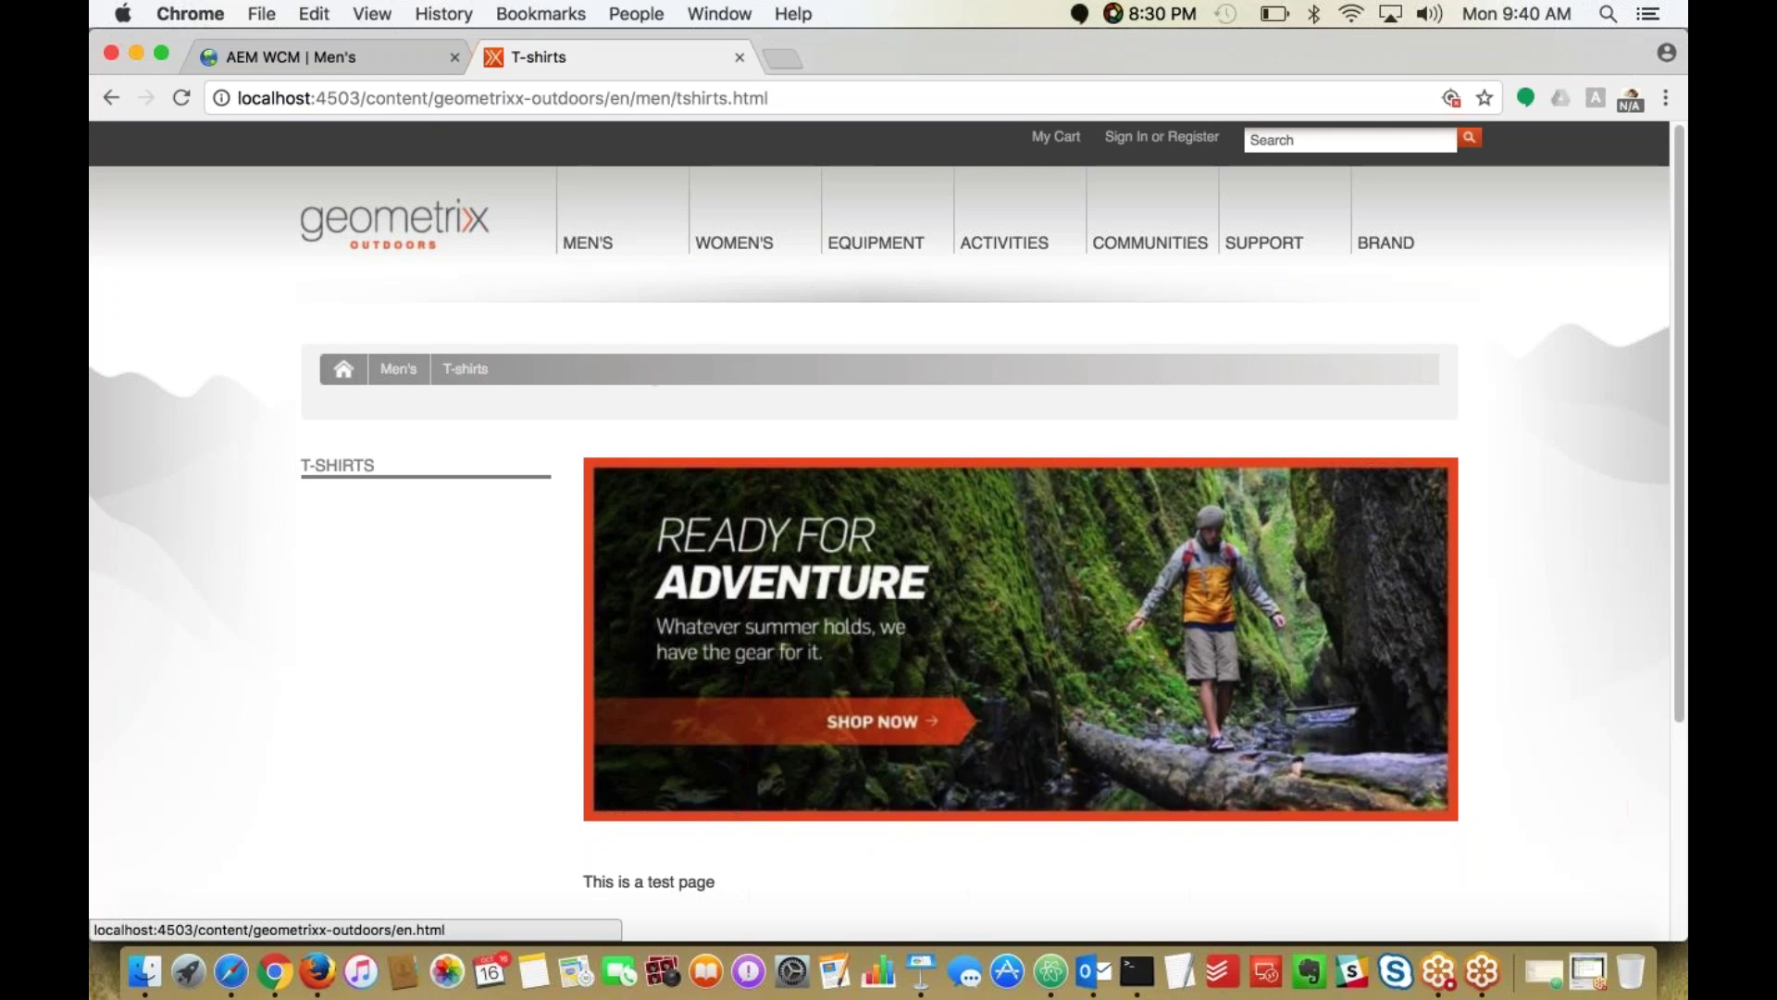
pyautogui.click(291, 56)
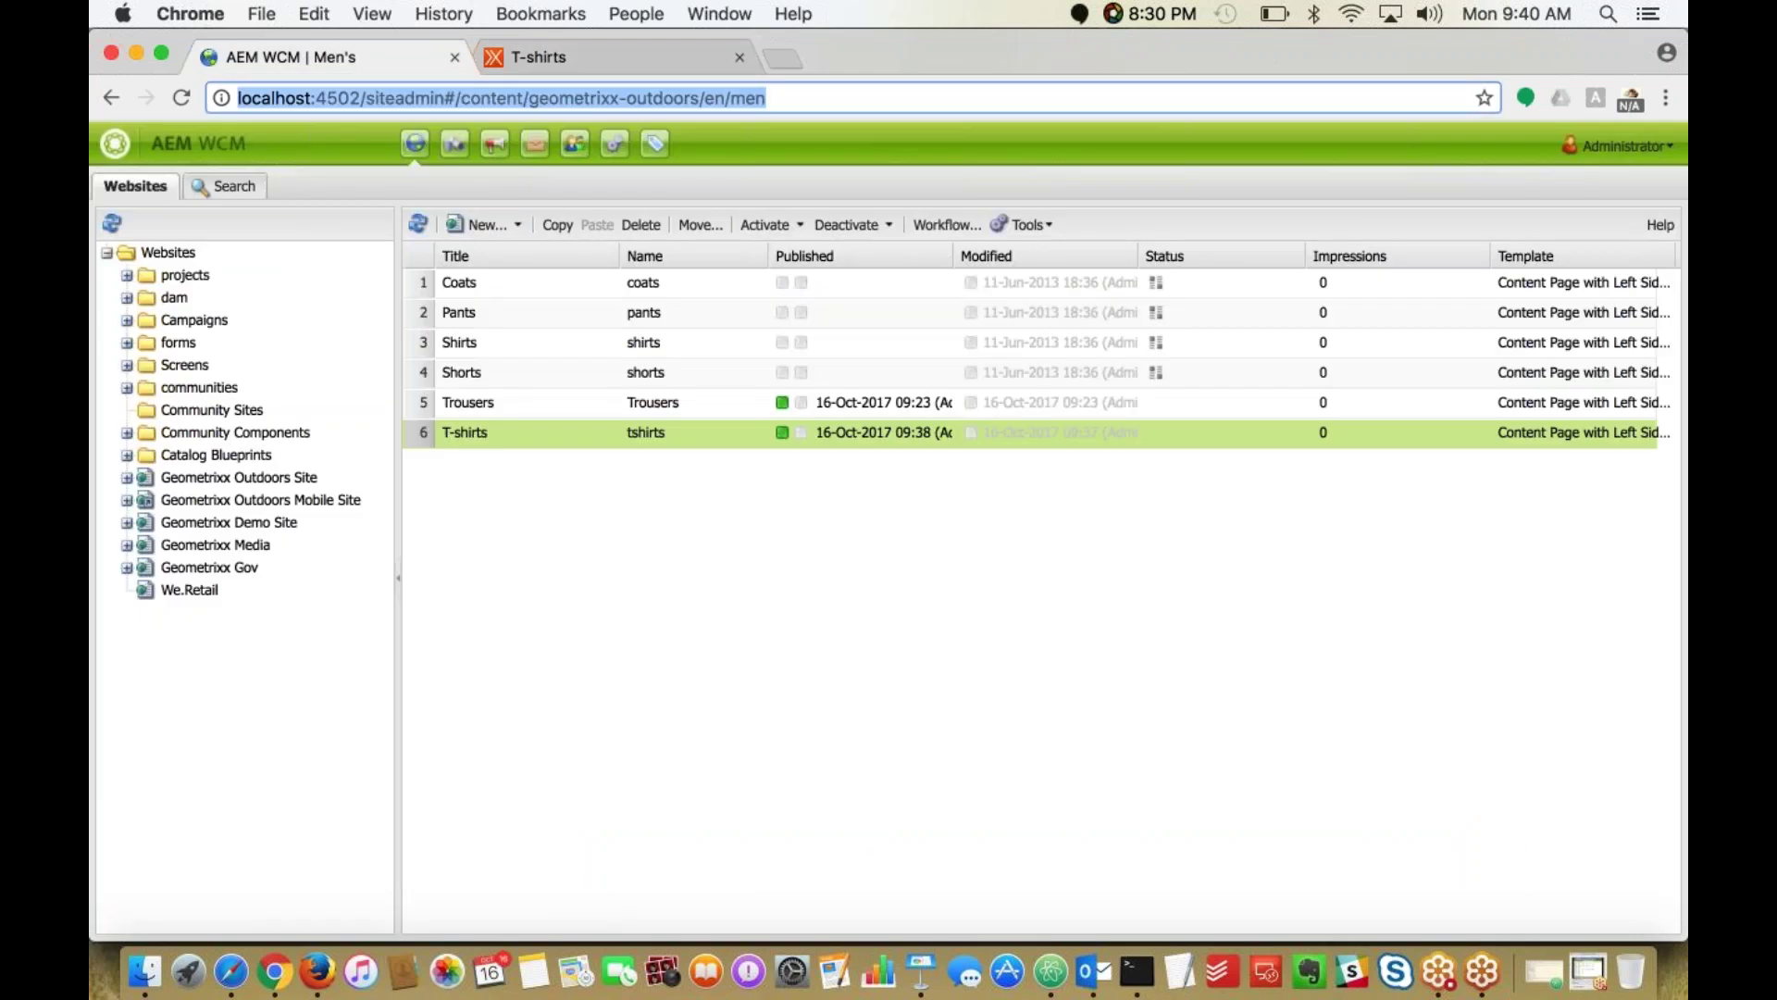
# - Load damadmin and open Geometrixx > Geometrixx Outdoors in the Digital Assets tree
pyautogui.moveTo(375, 97); pyautogui.dragTo(775, 181)
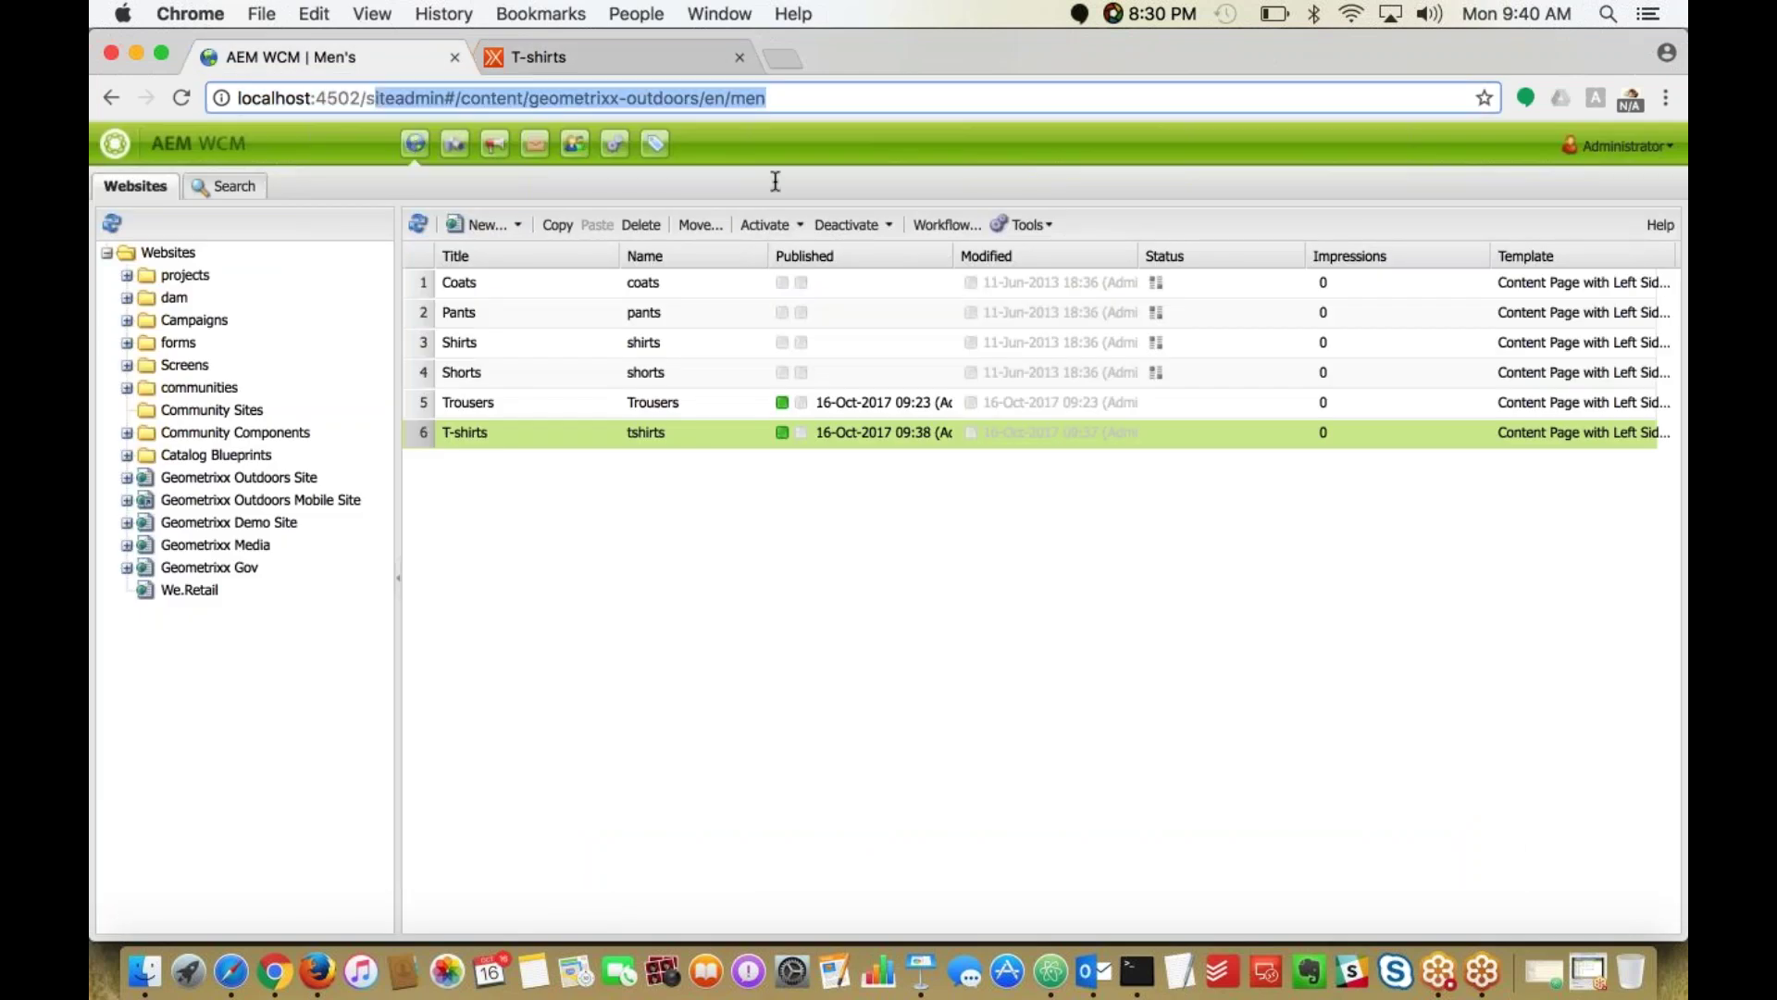
pyautogui.press('BackSpace')
pyautogui.press('BackSpace')
pyautogui.write('damadmi')
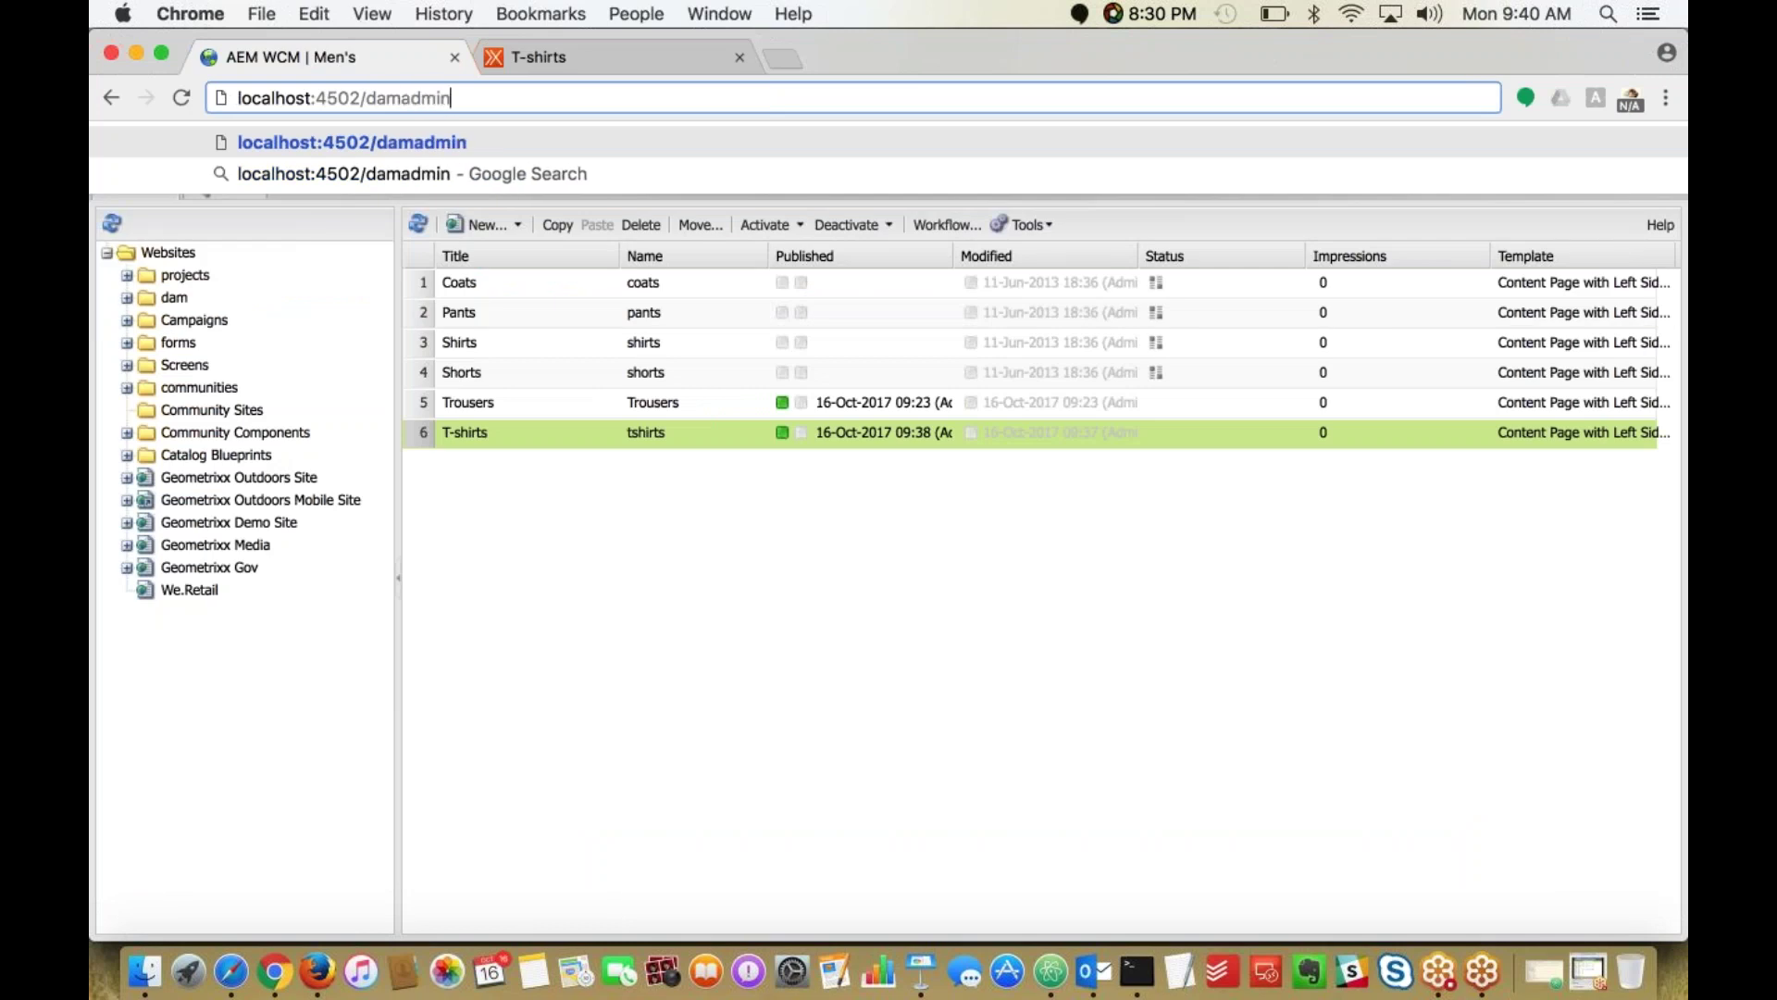
pyautogui.write('n')
pyautogui.press('Return')
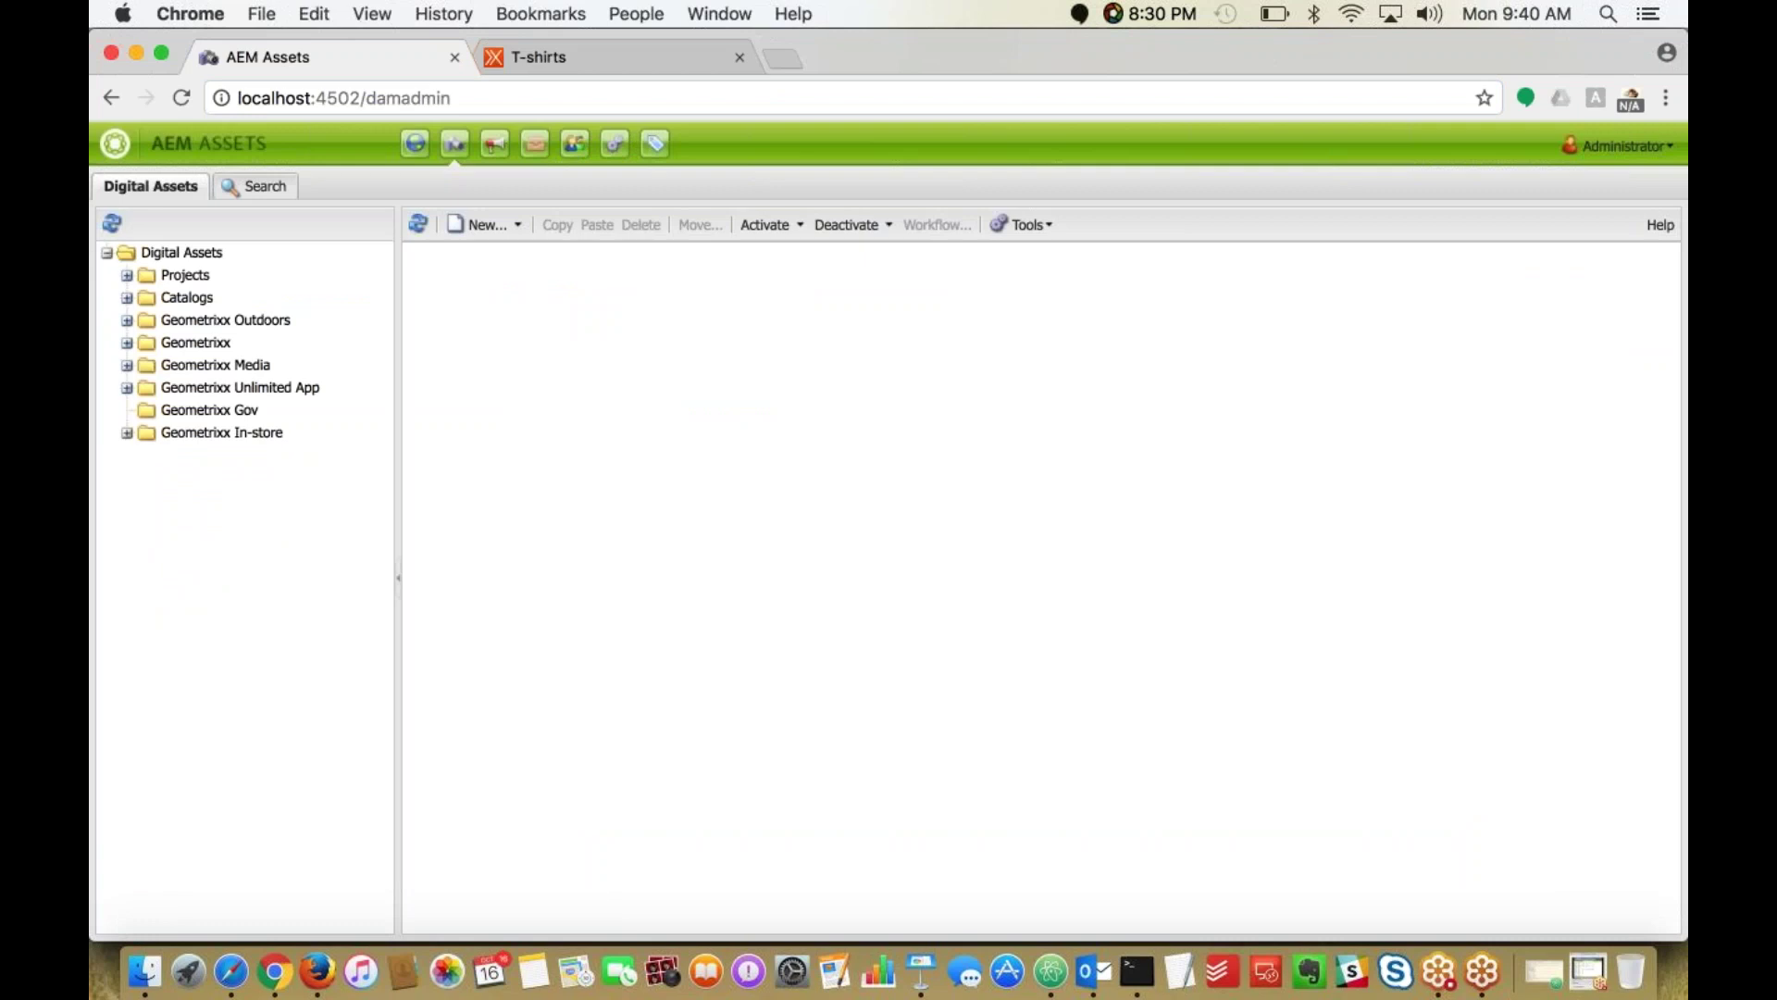
pyautogui.click(211, 342)
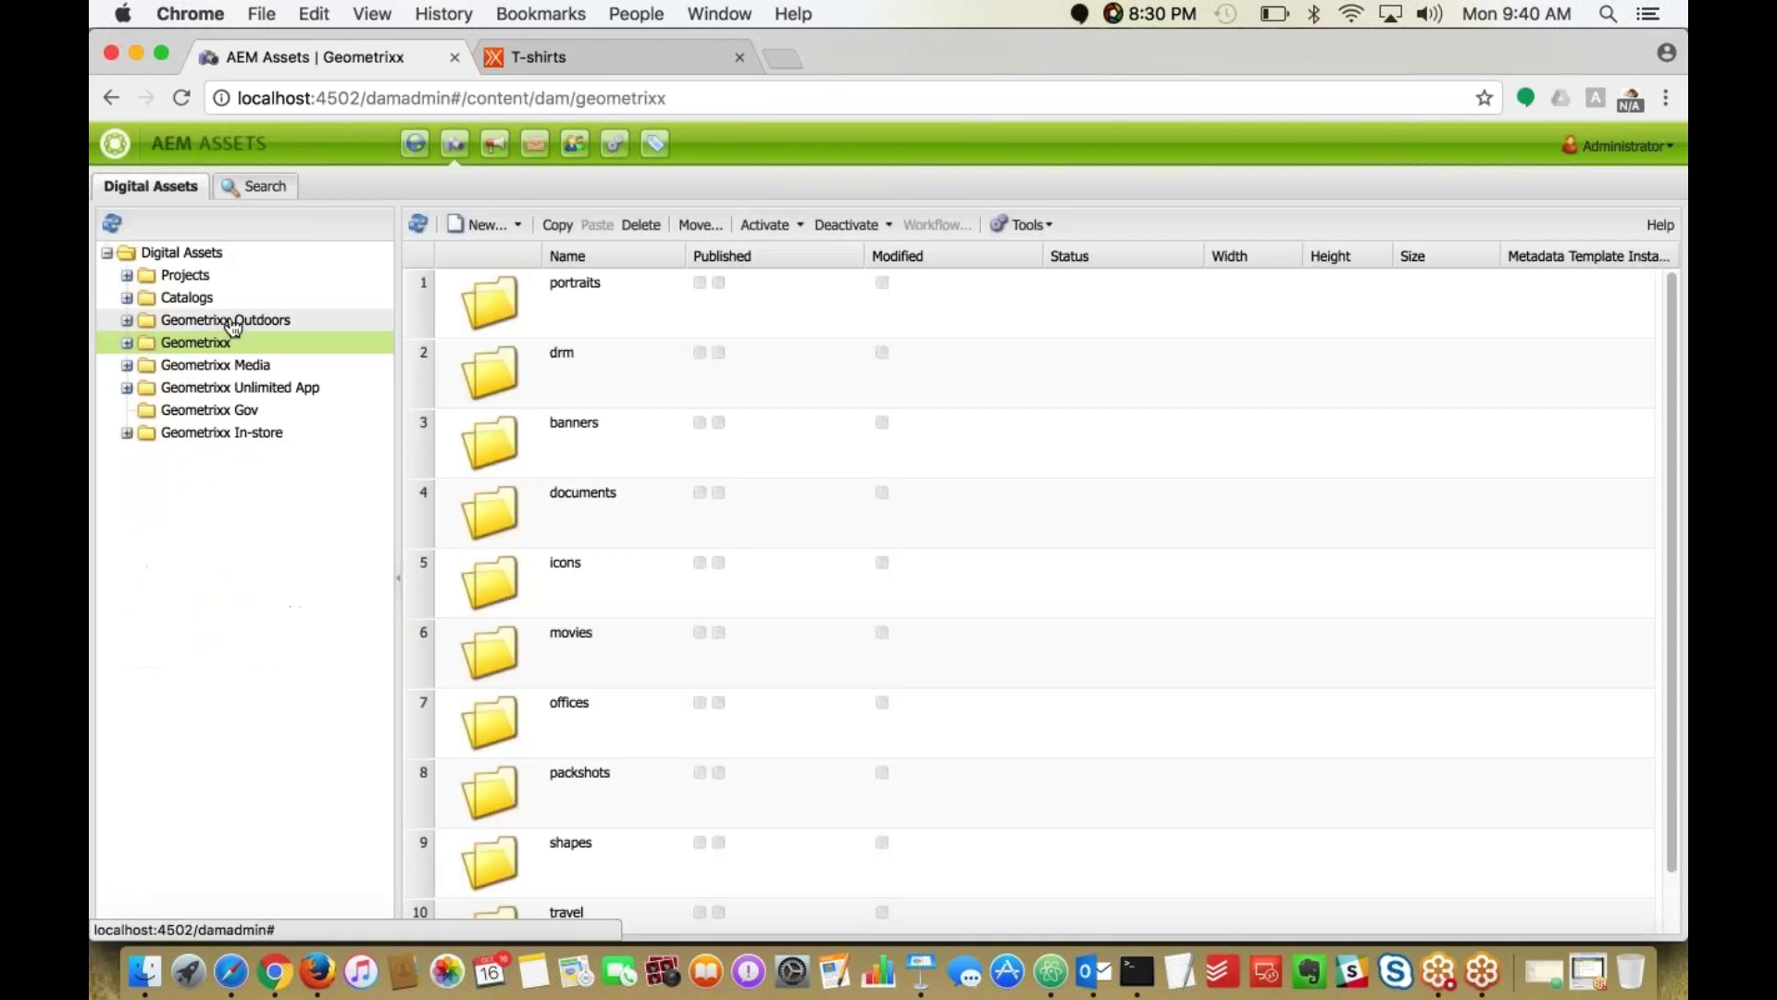
pyautogui.click(225, 320)
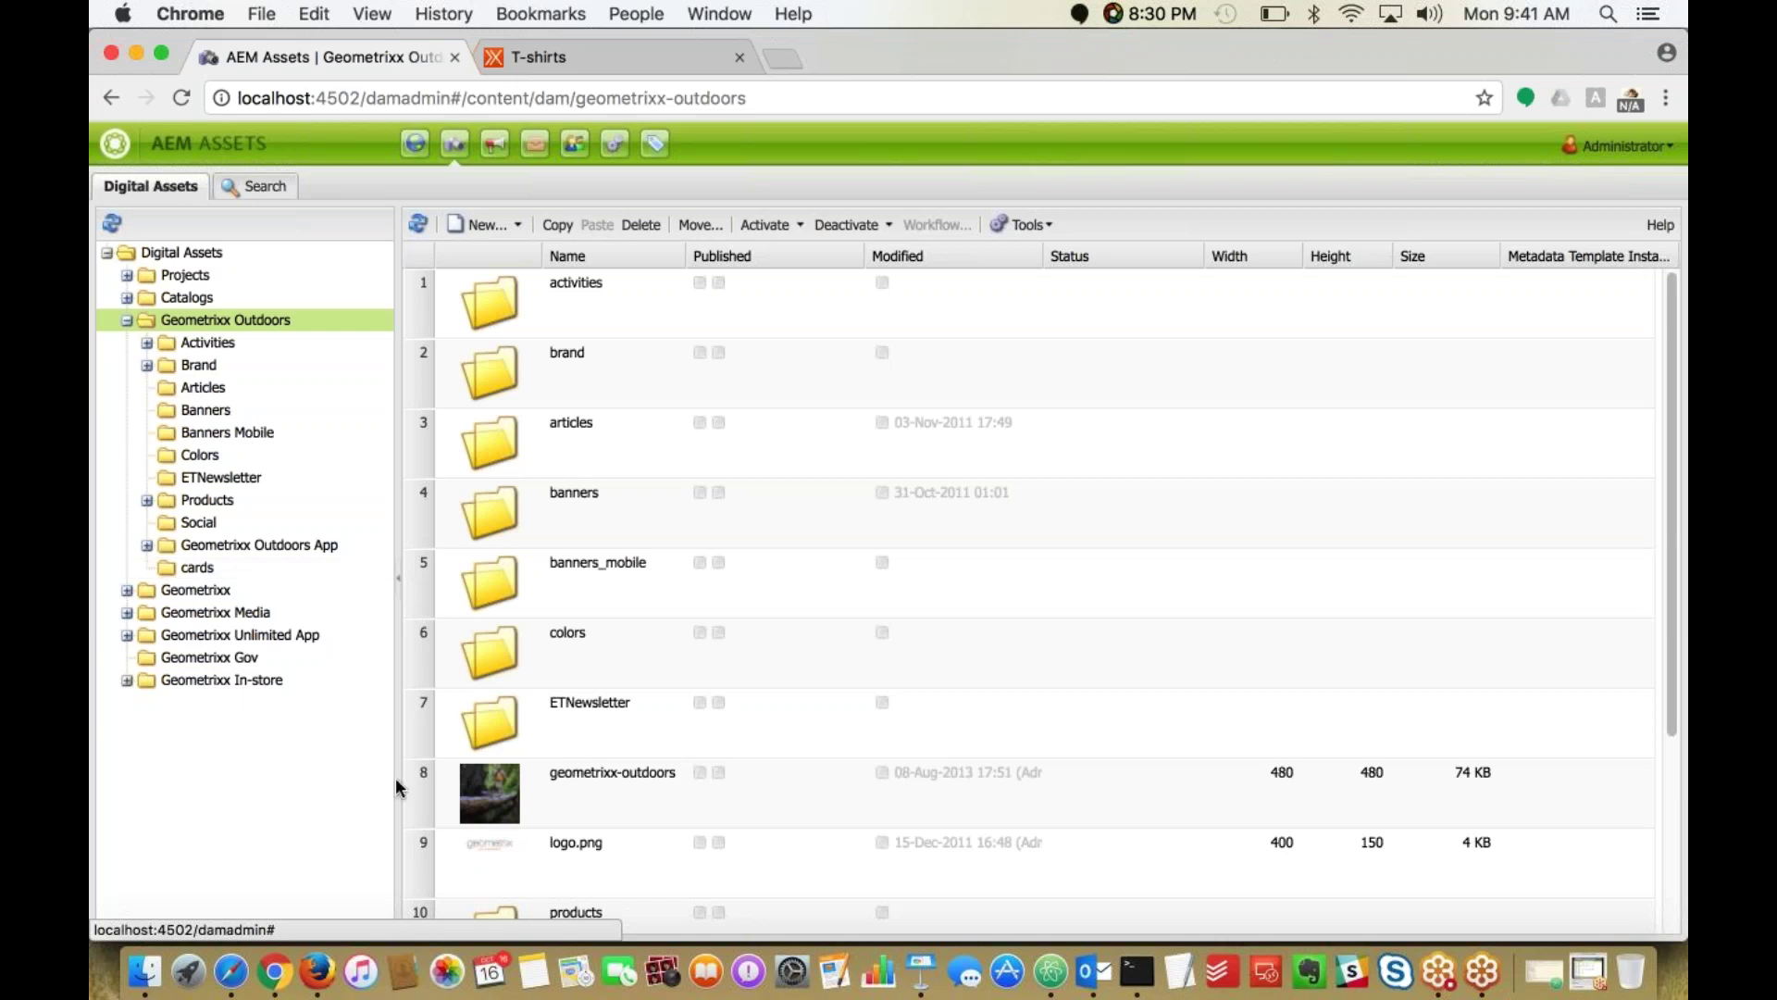
pyautogui.click(600, 772)
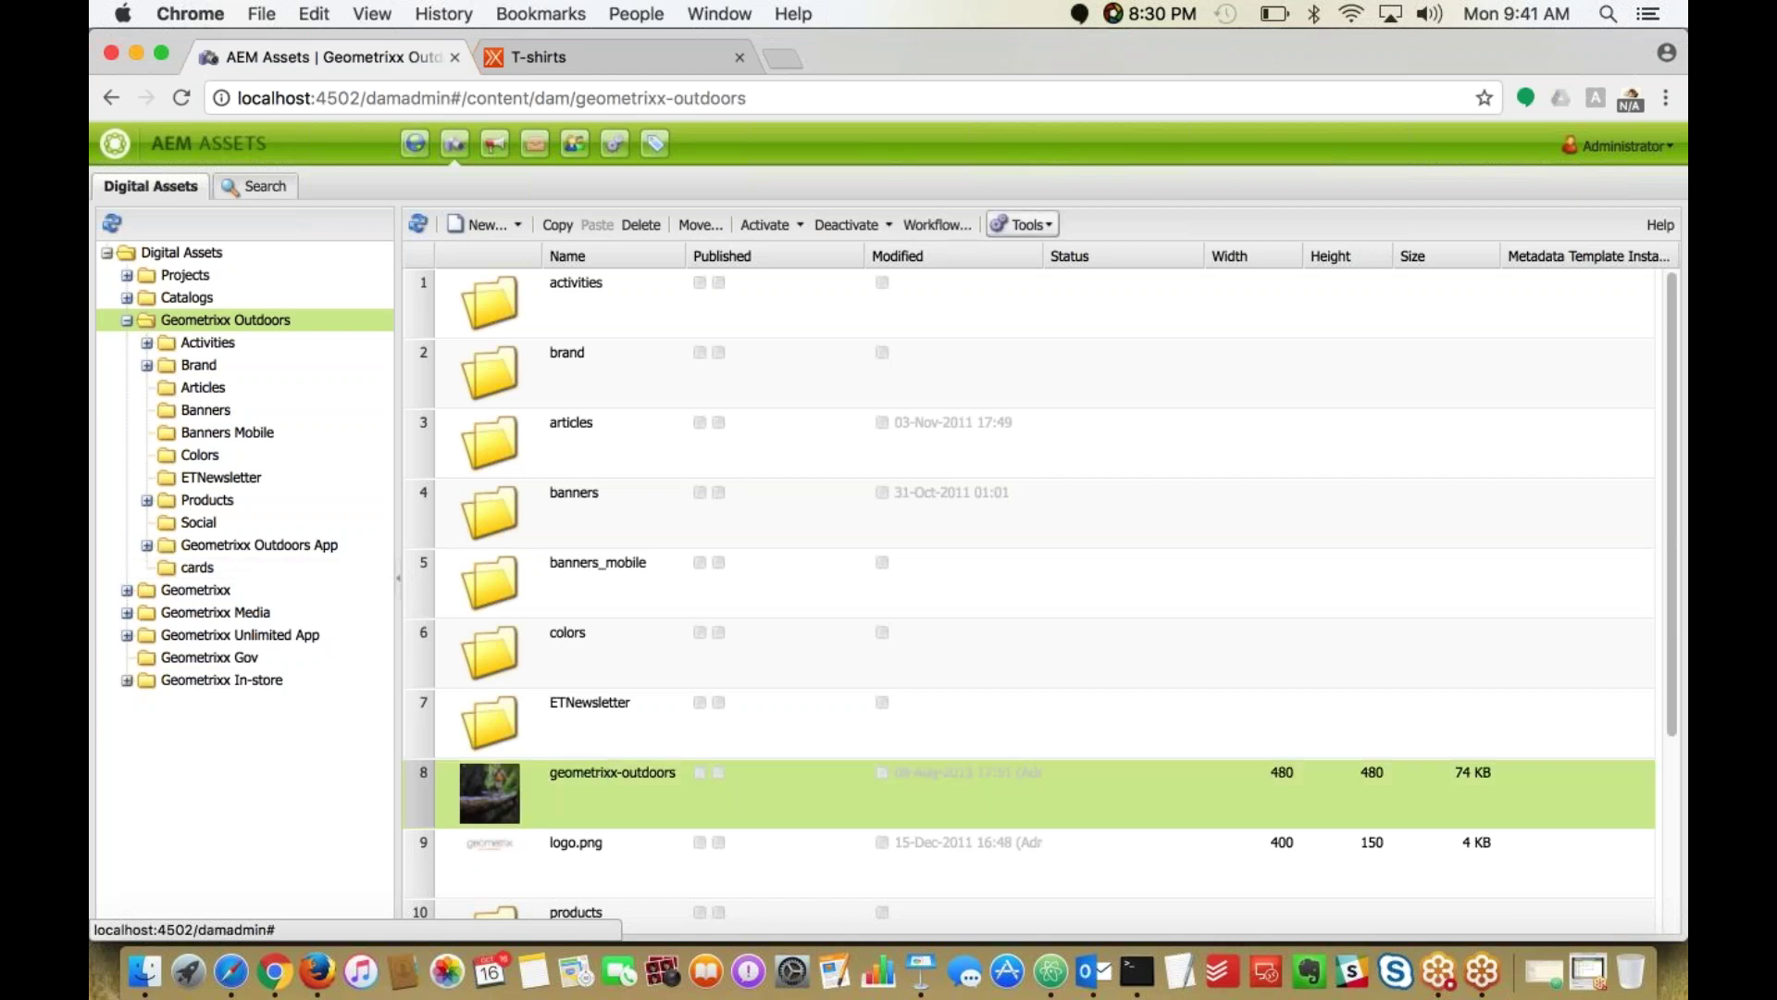
pyautogui.click(1050, 224)
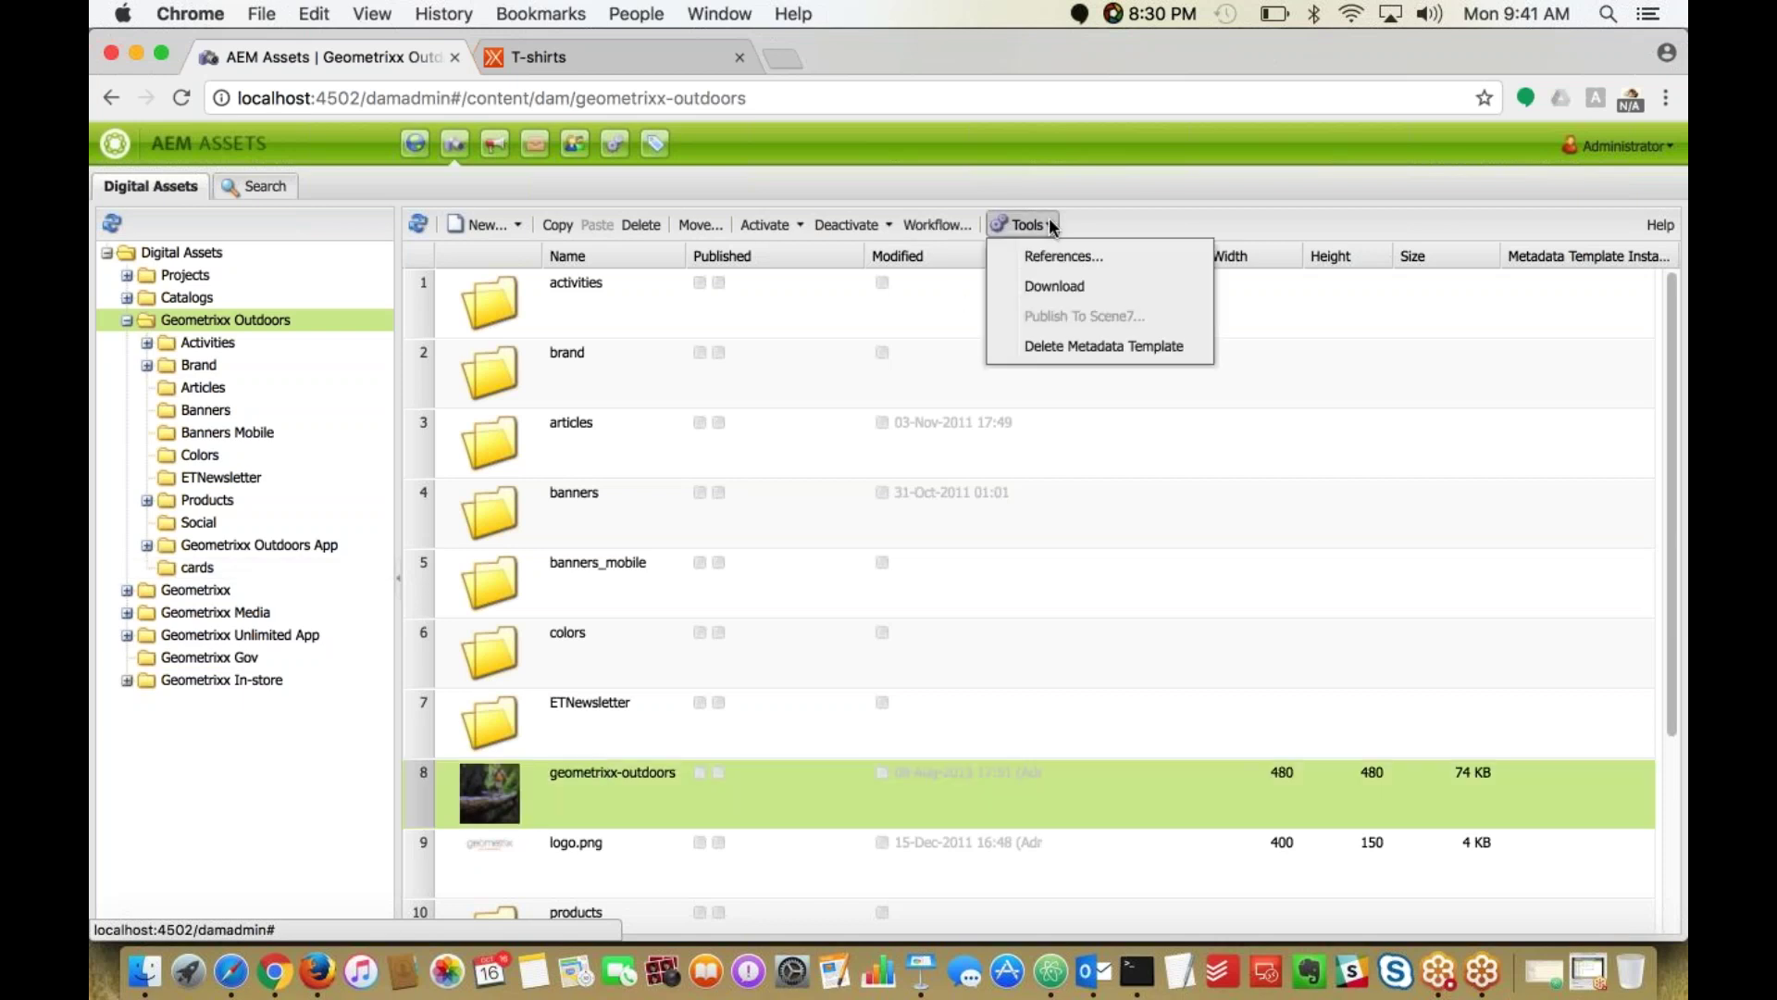
pyautogui.click(1057, 259)
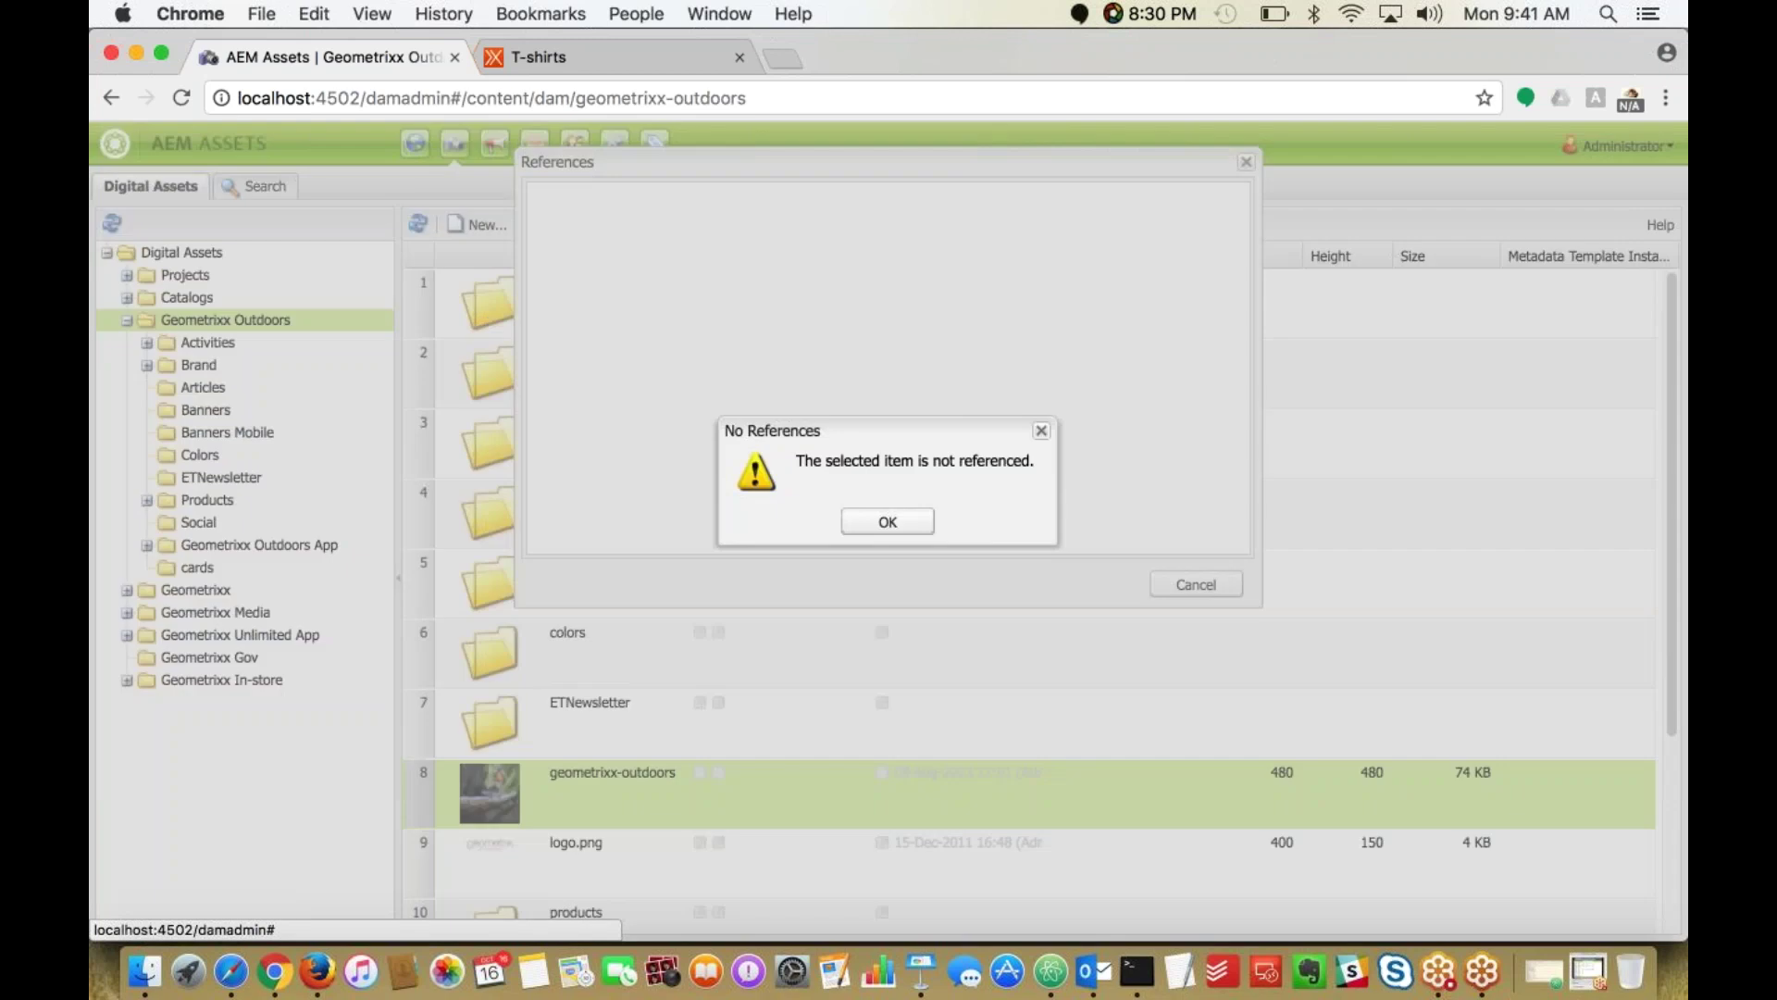
pyautogui.click(891, 518)
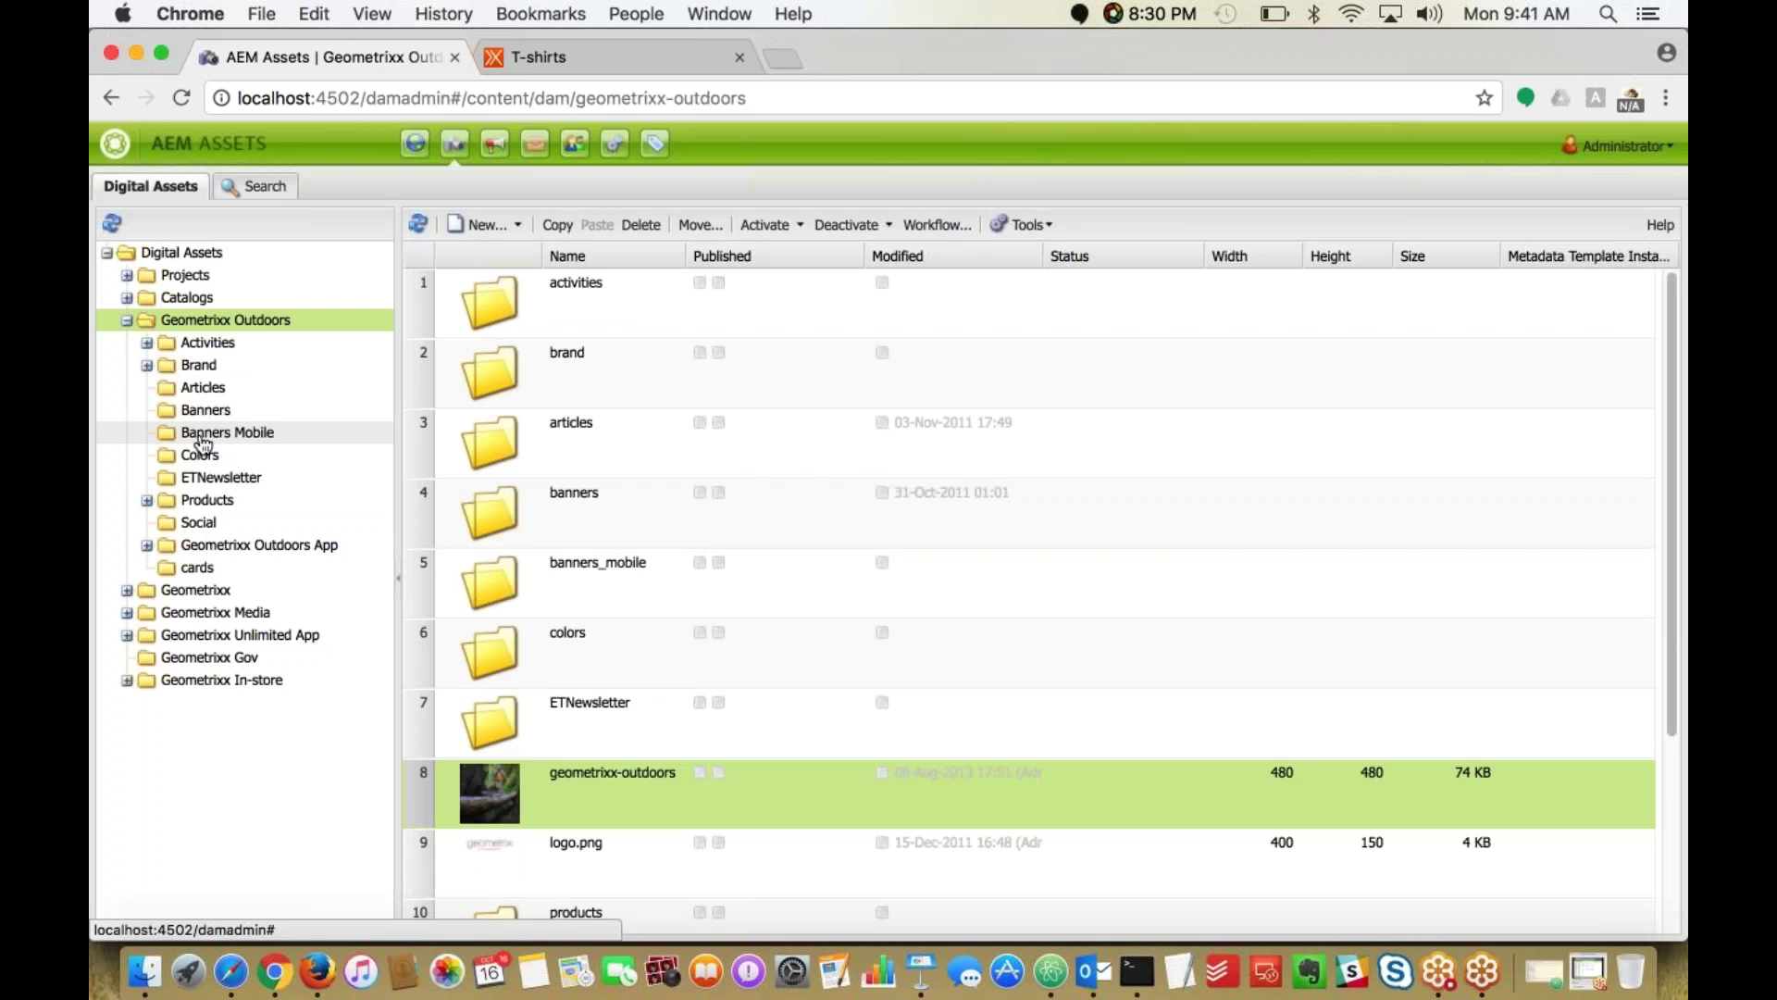
# - Browse the Activities, Geometrixx and Geometrixx Media asset folders, collapsing each afterwards
pyautogui.click(205, 343)
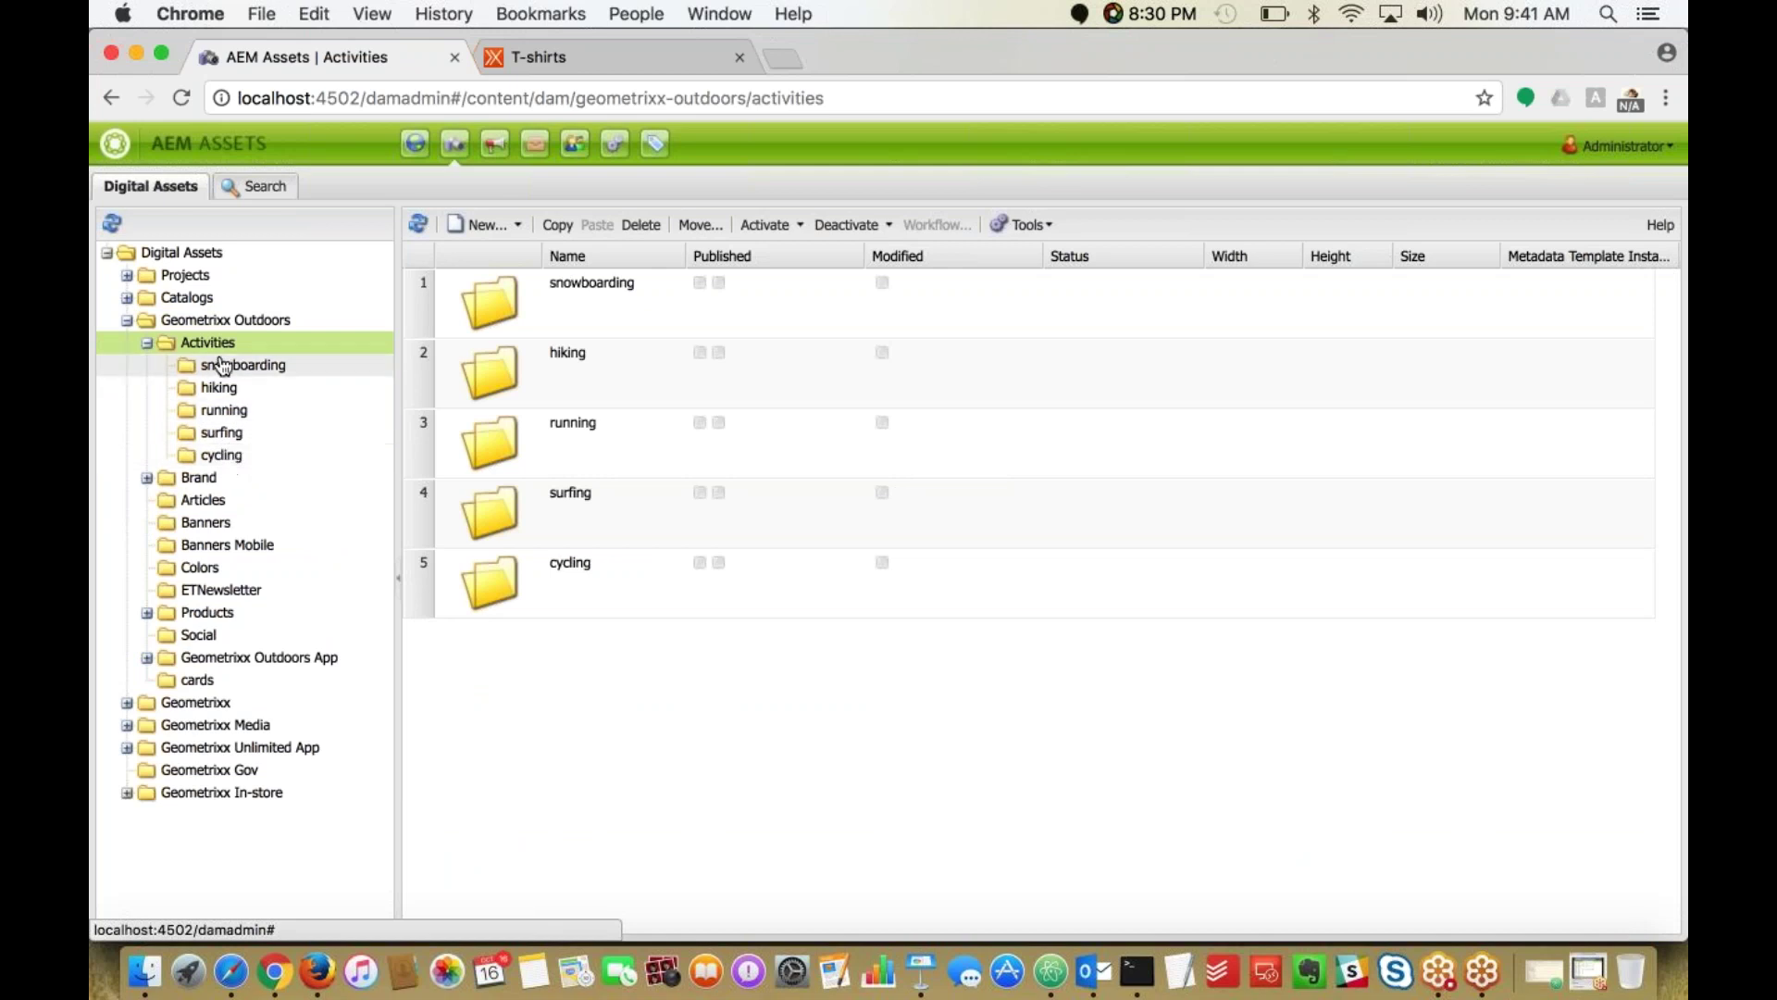
pyautogui.doubleClick(185, 347)
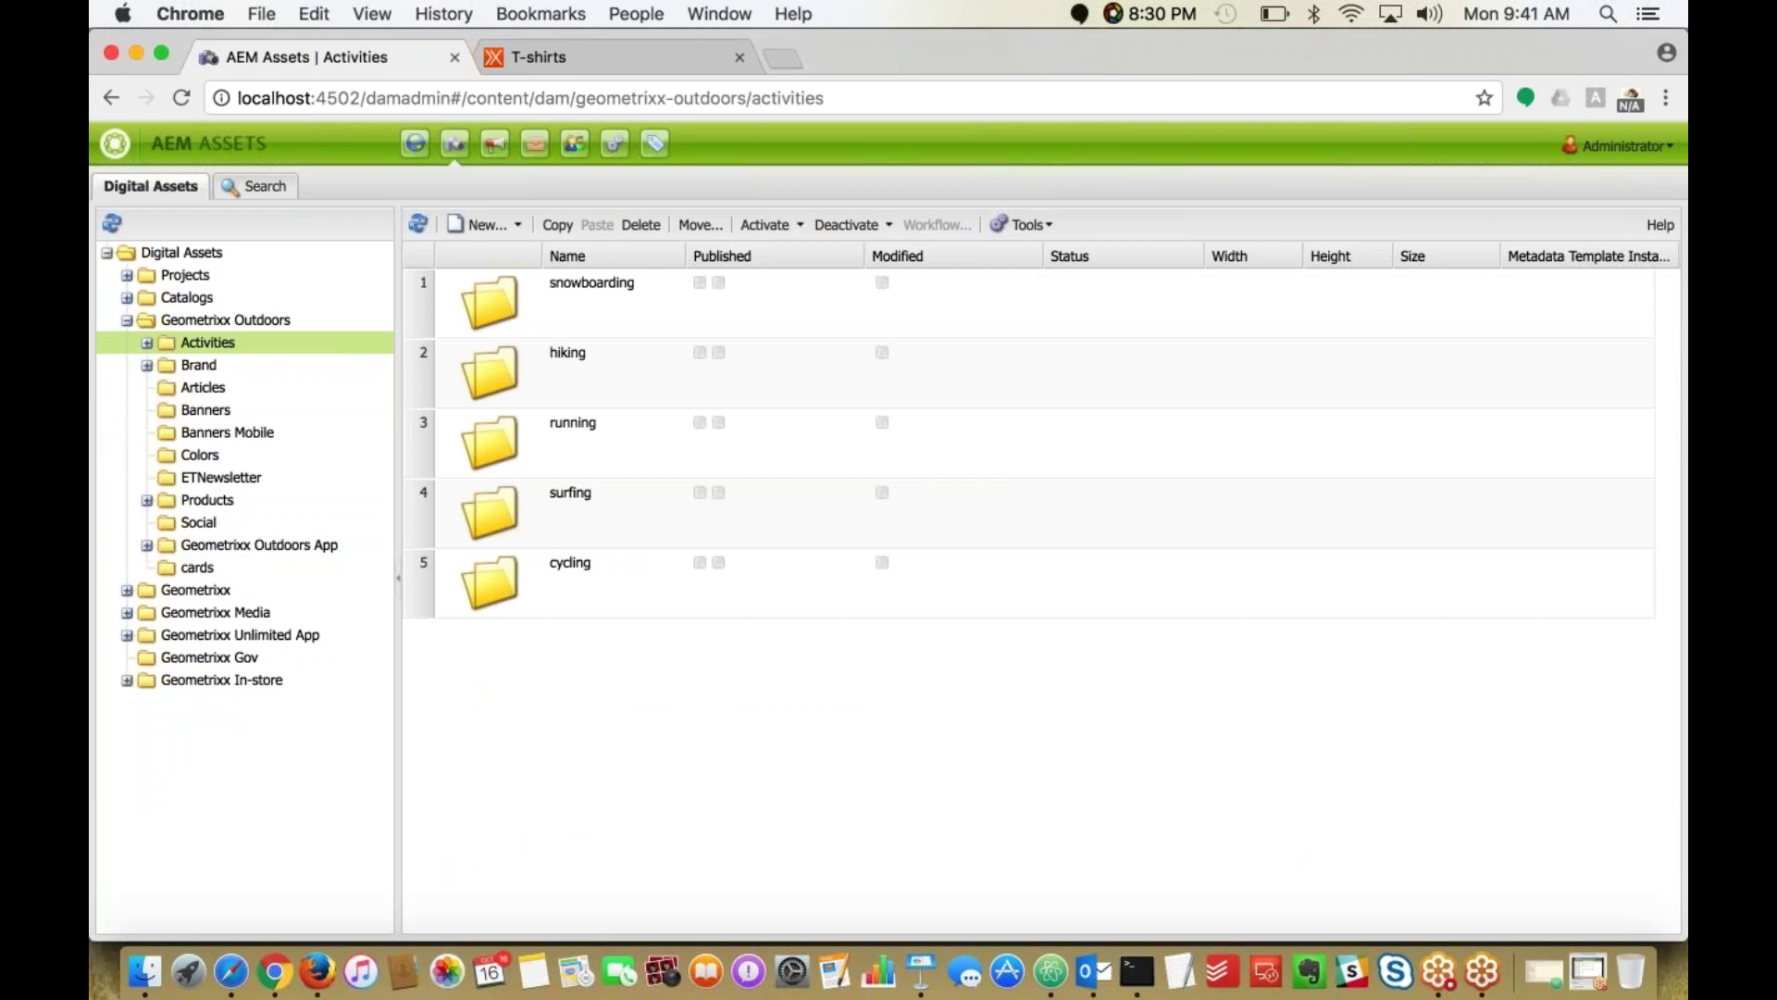
pyautogui.click(131, 321)
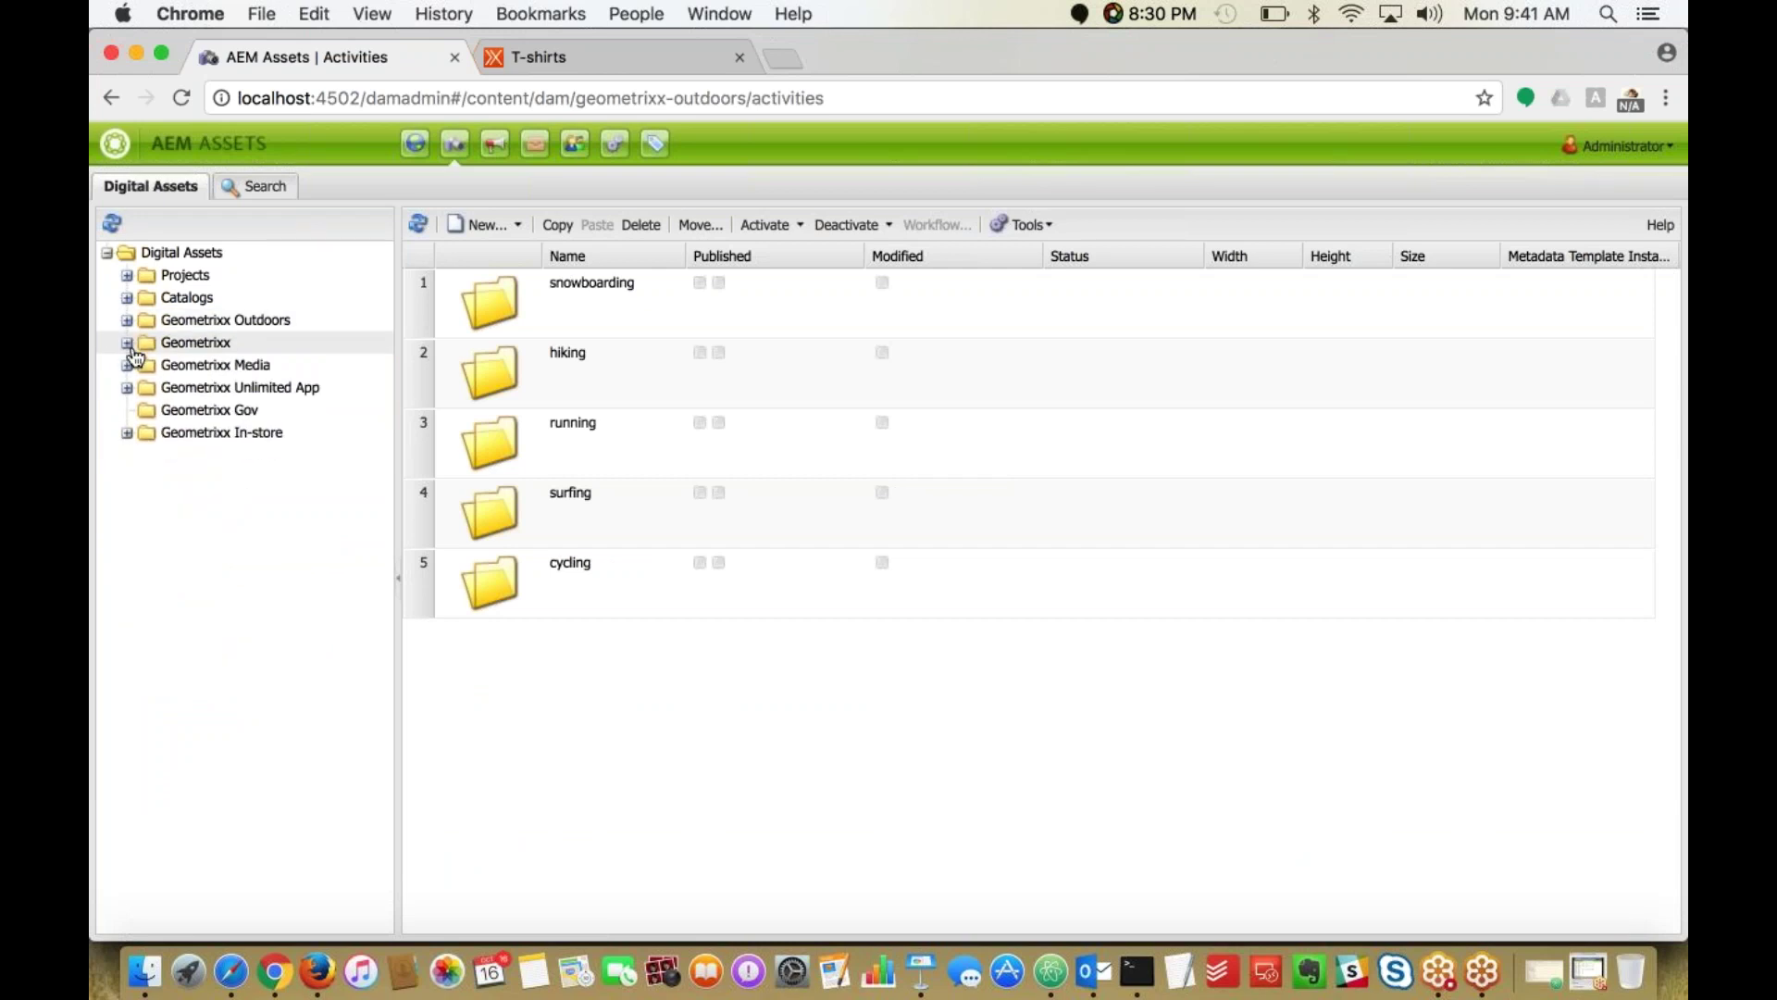
pyautogui.click(129, 344)
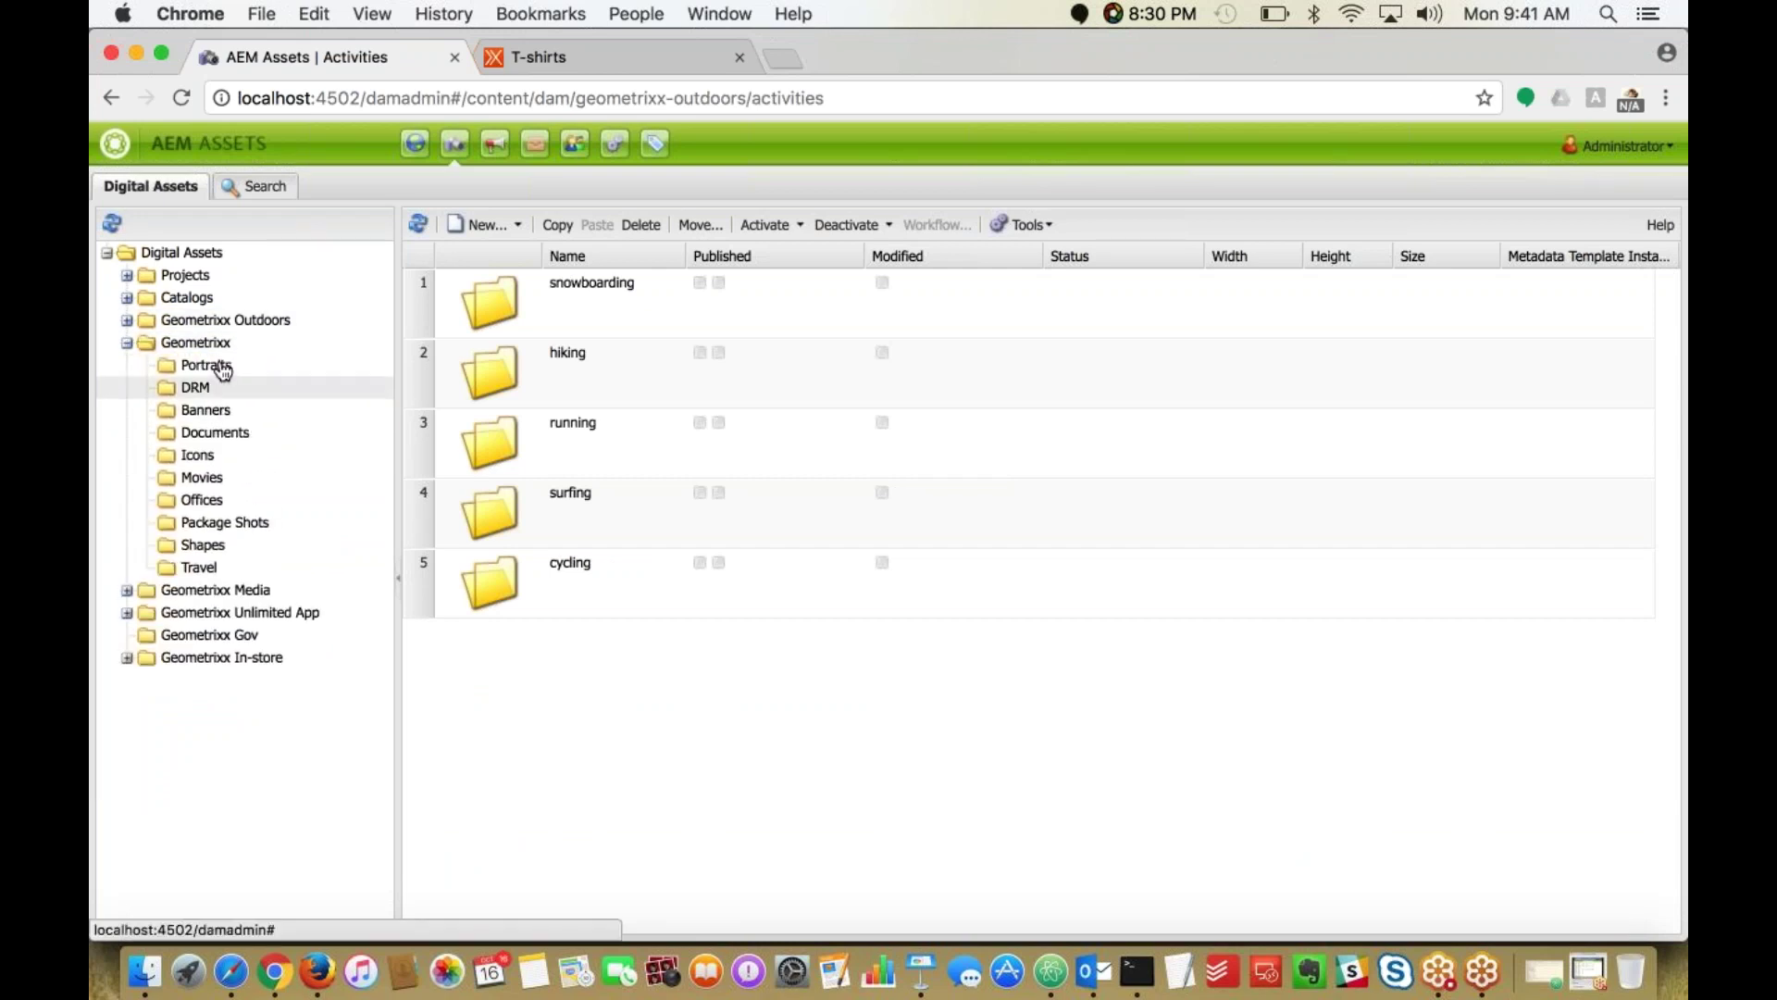
pyautogui.click(227, 590)
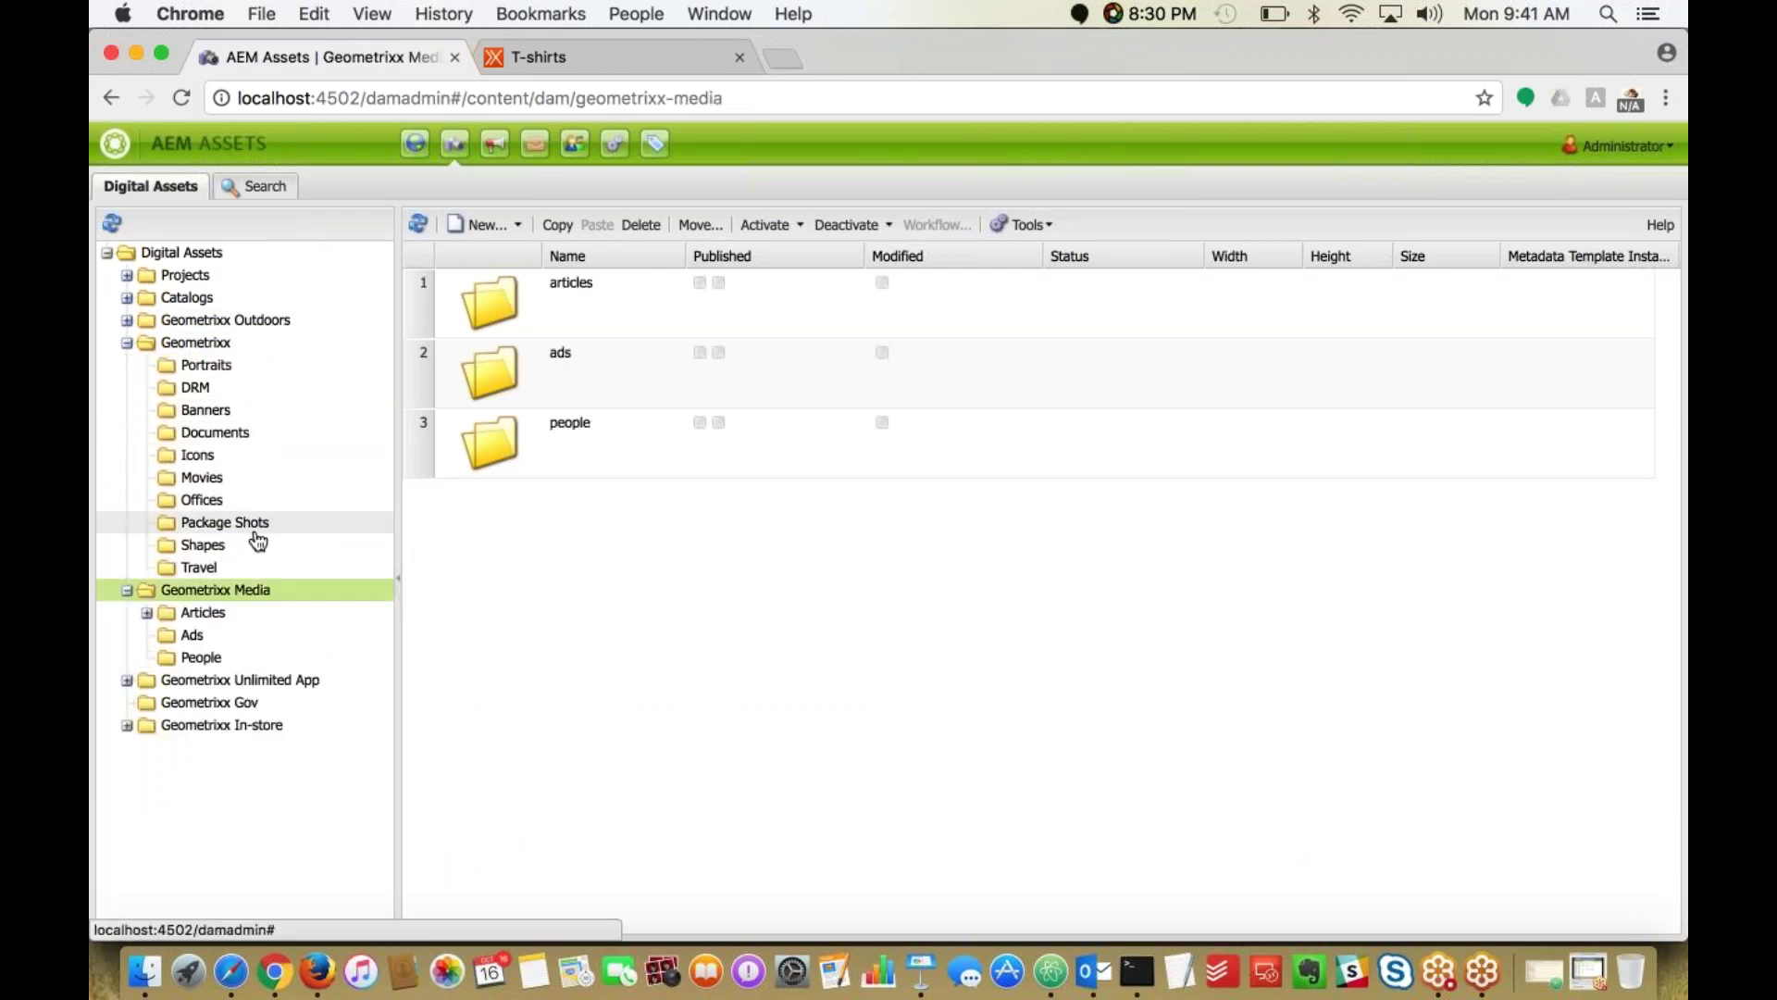
pyautogui.click(127, 589)
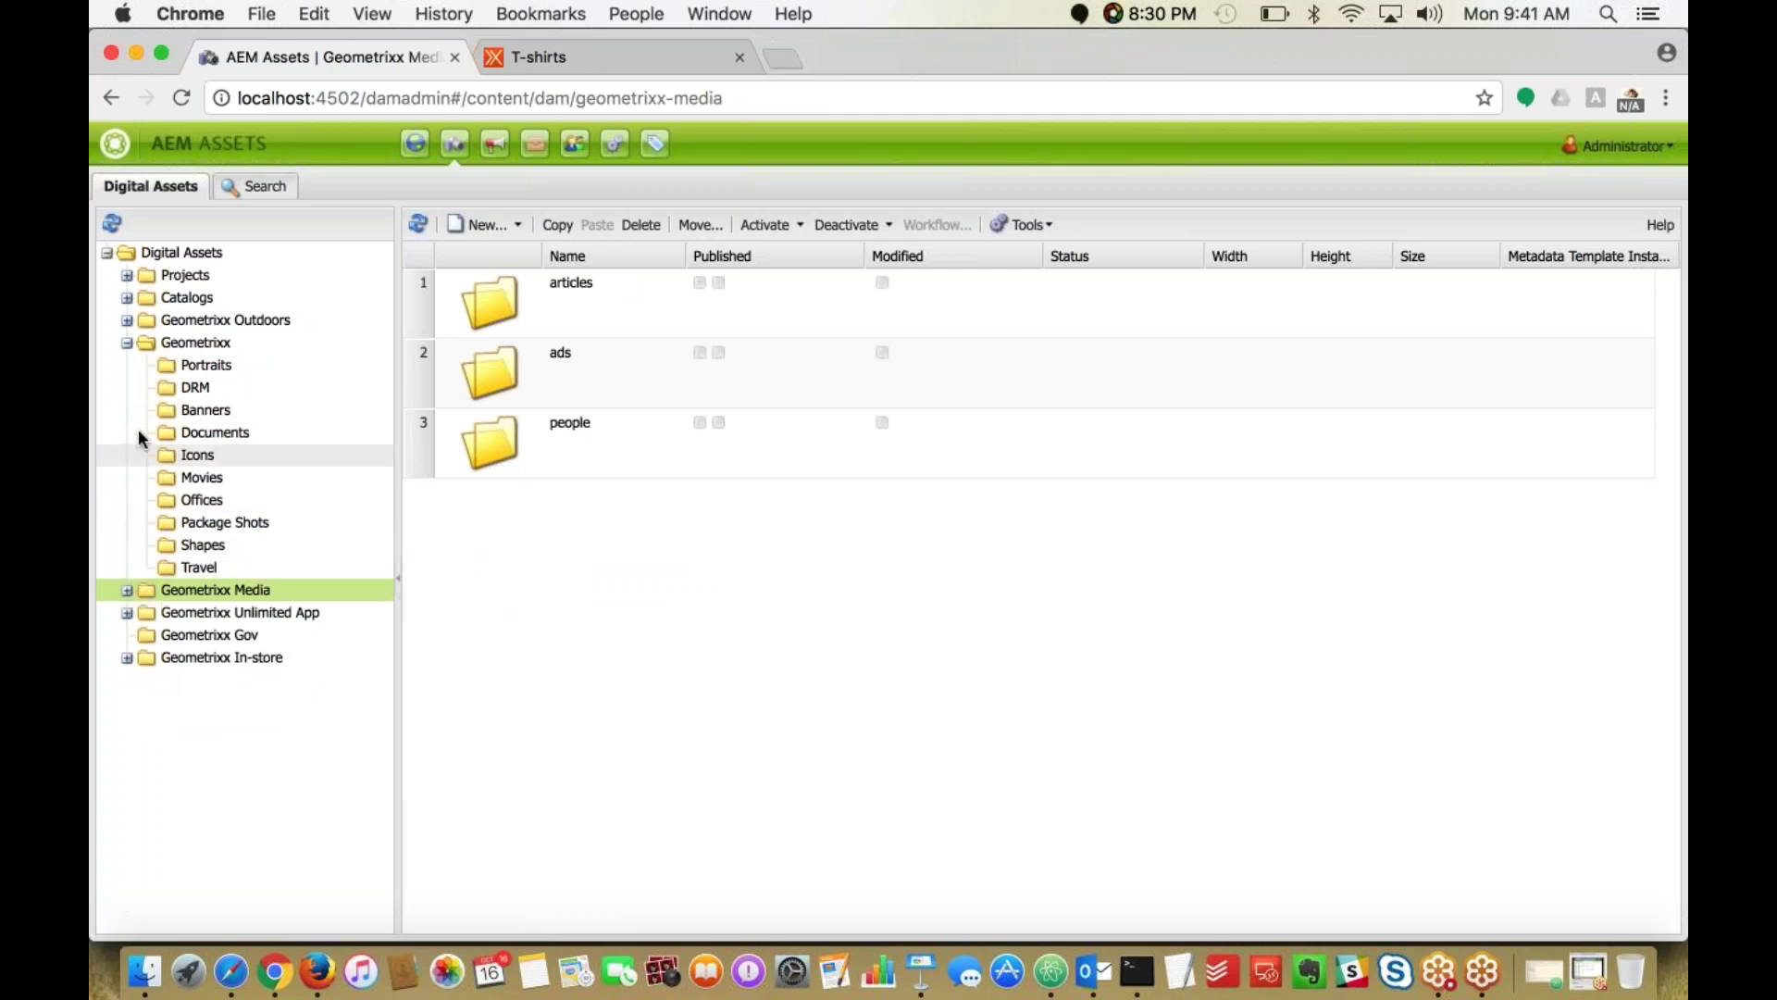
pyautogui.click(127, 342)
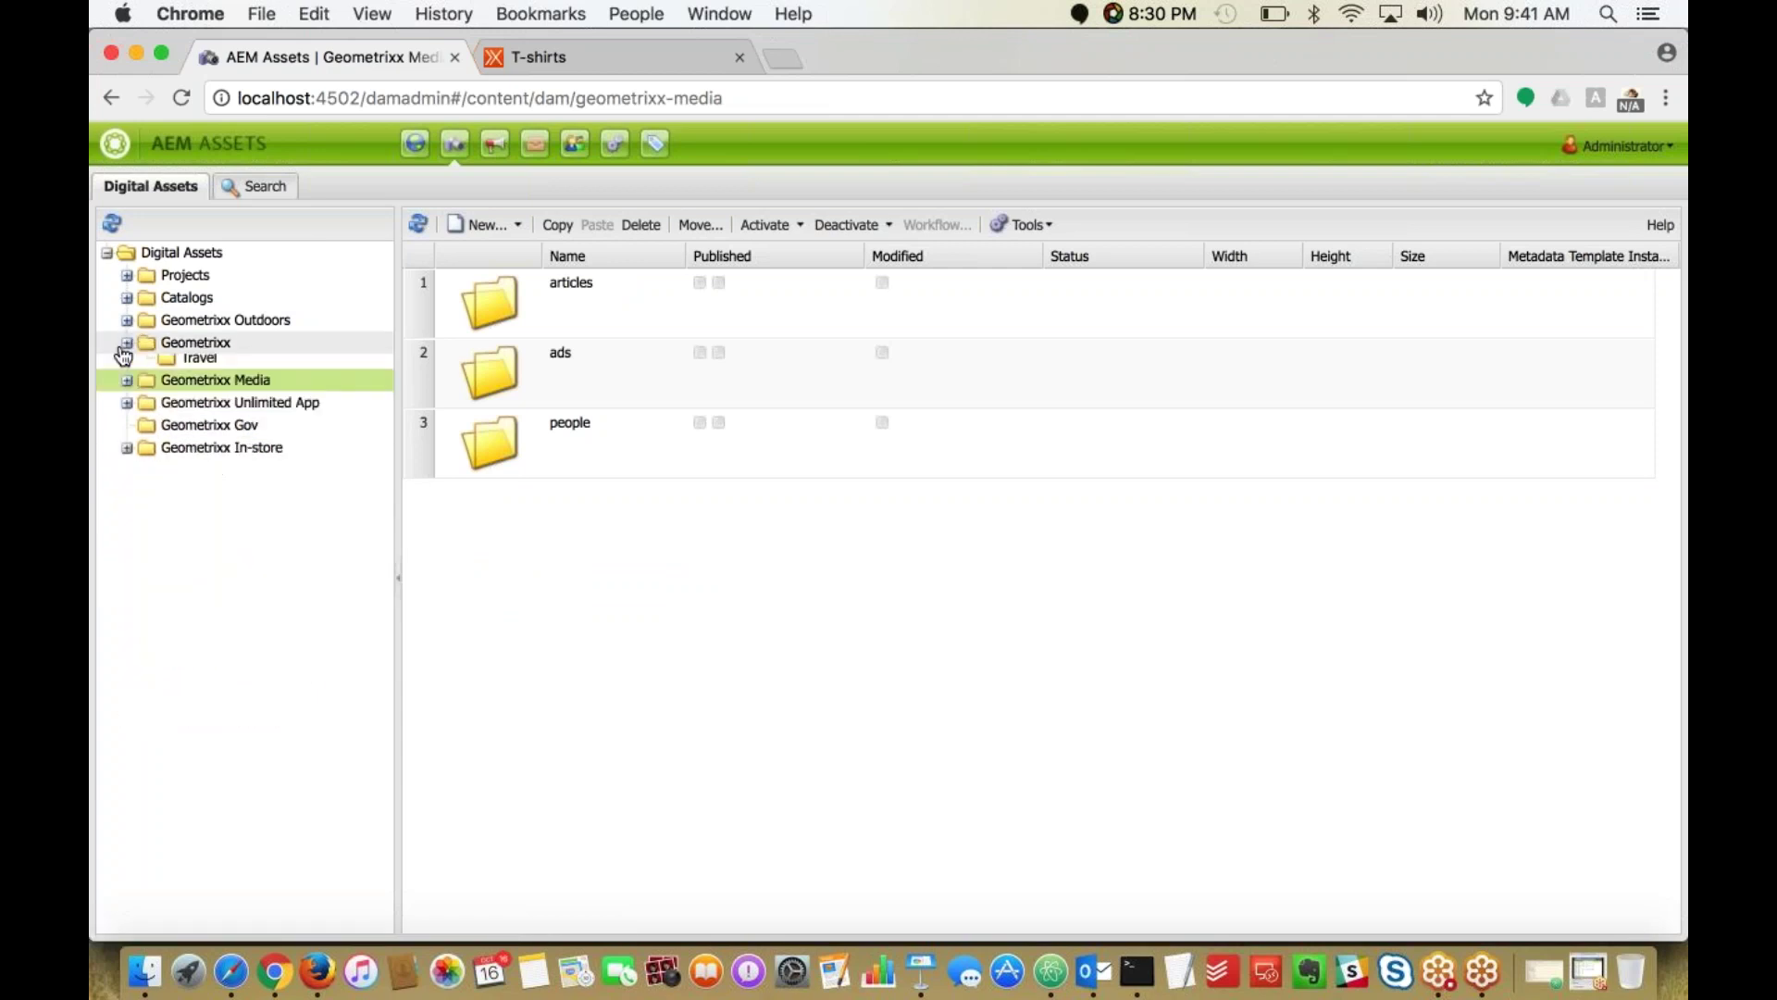
# - Open Geometrixx Outdoors > Products, collapse it, and return to the published T-shirts page
pyautogui.click(198, 319)
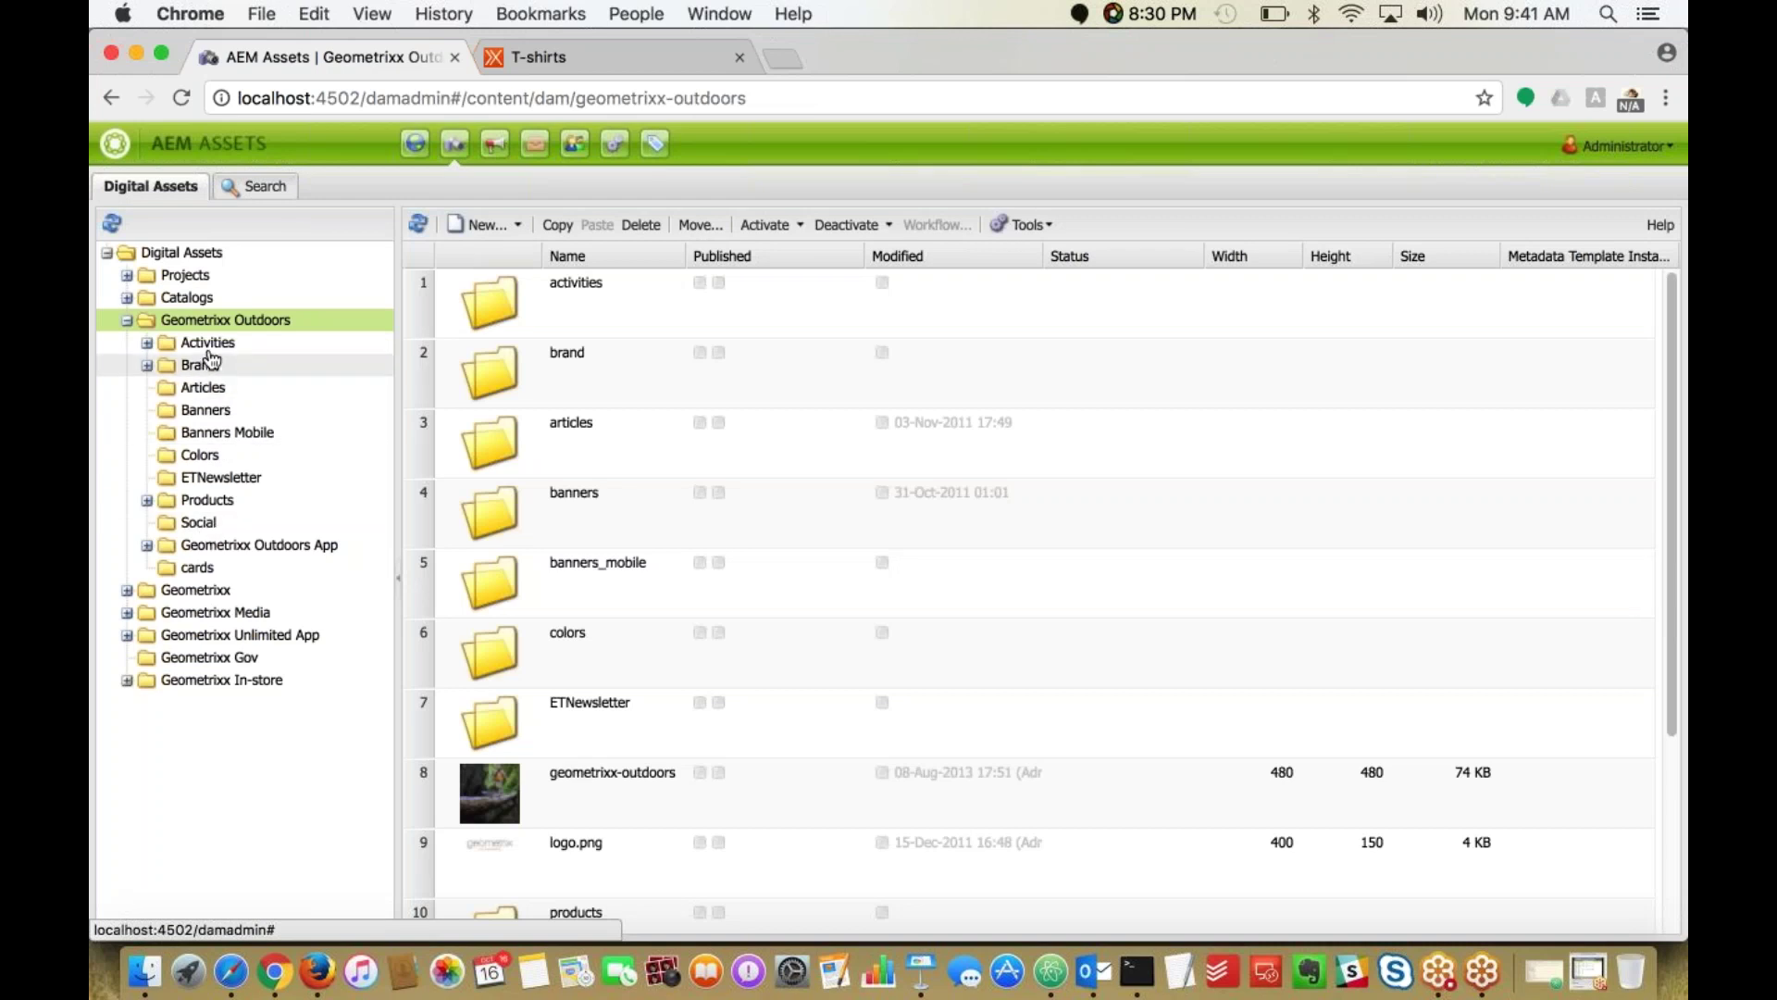
pyautogui.click(204, 504)
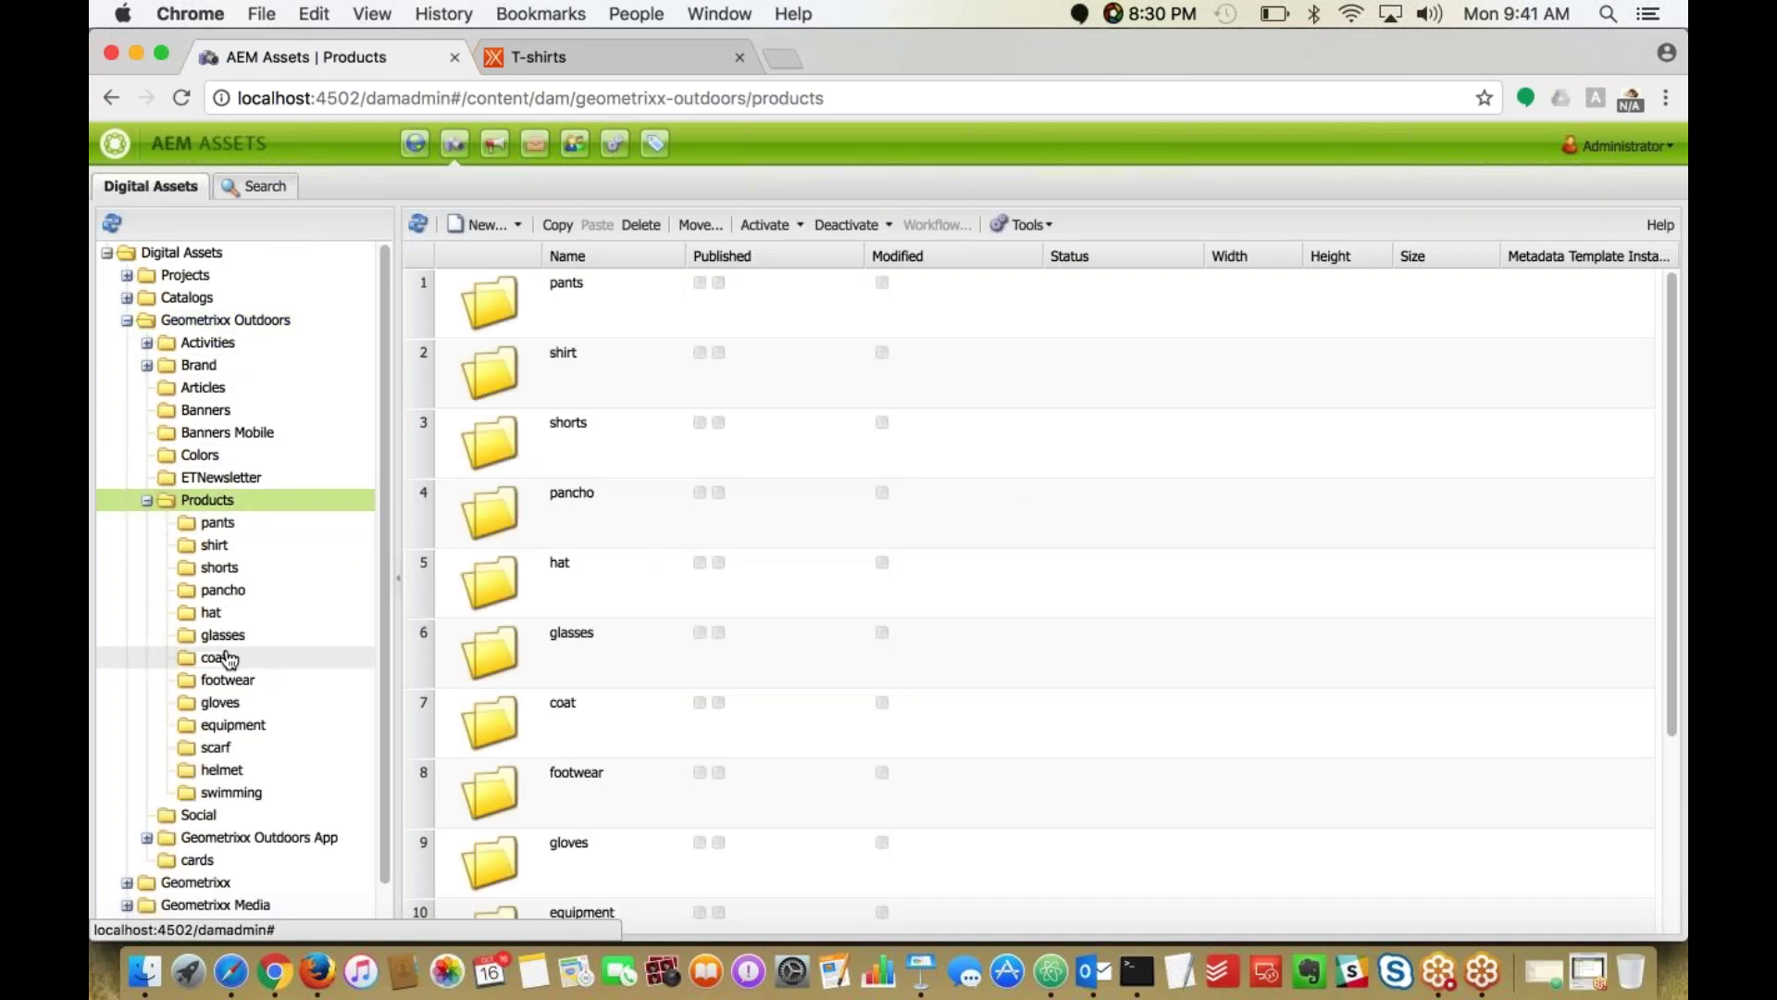
pyautogui.click(146, 500)
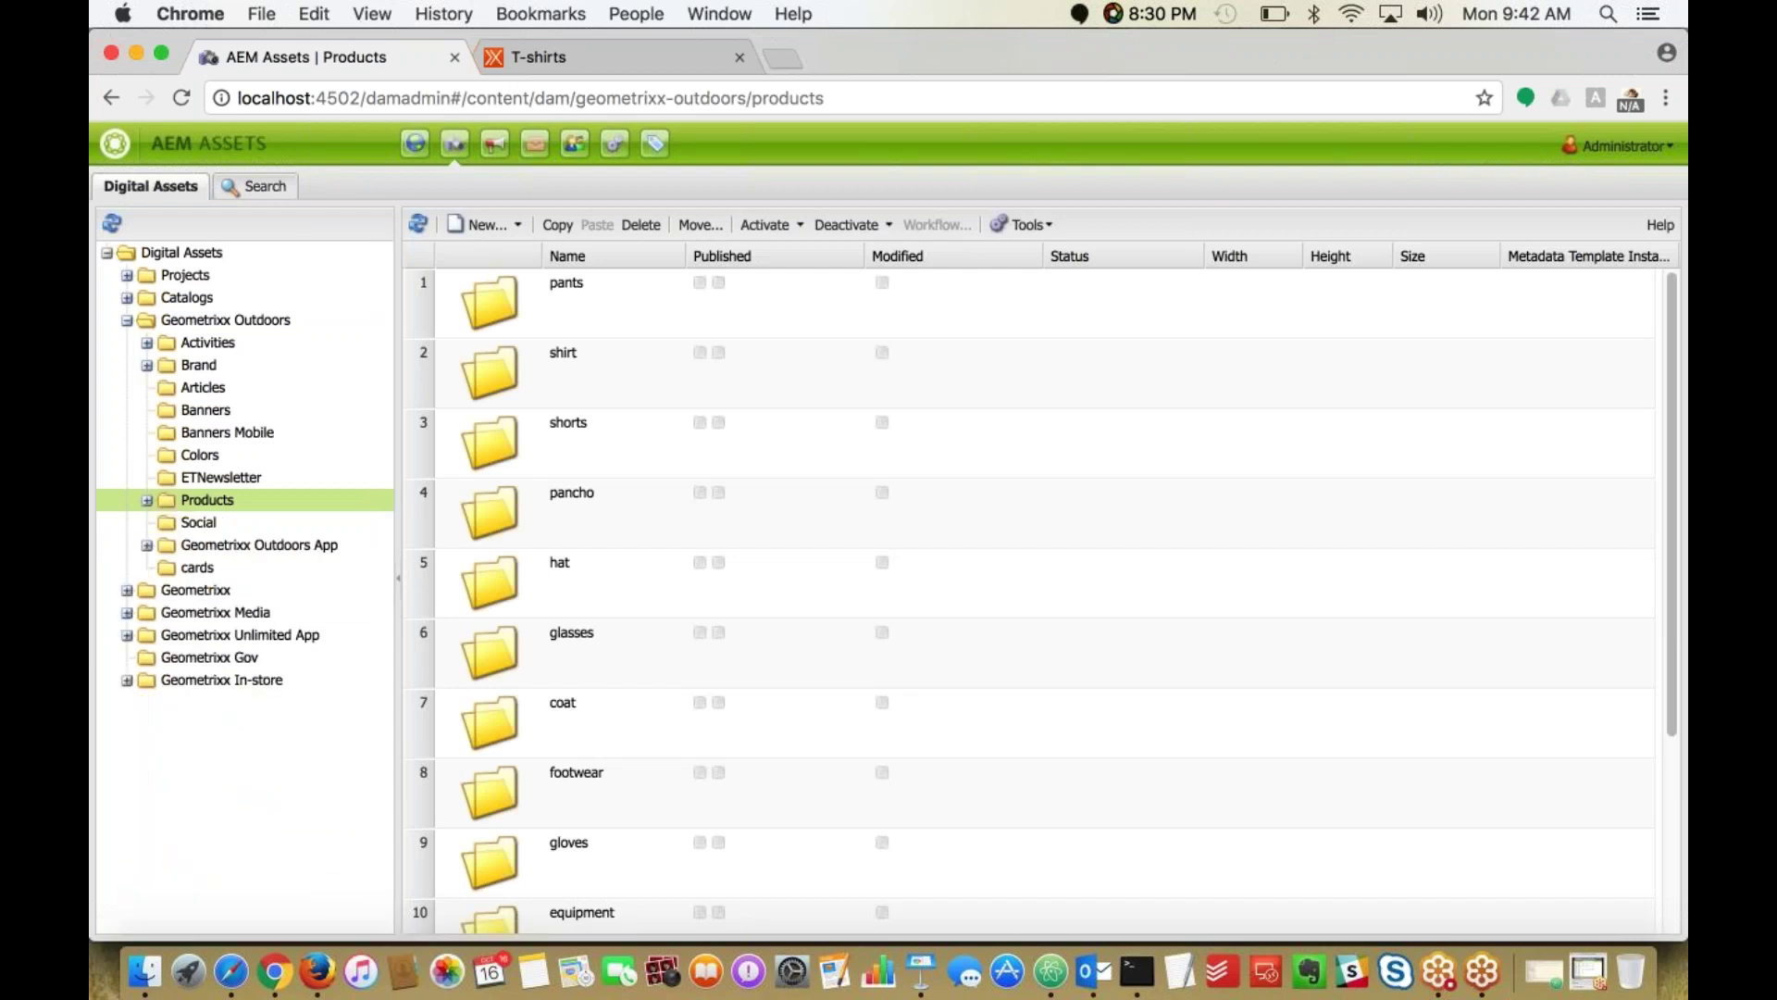
pyautogui.click(525, 55)
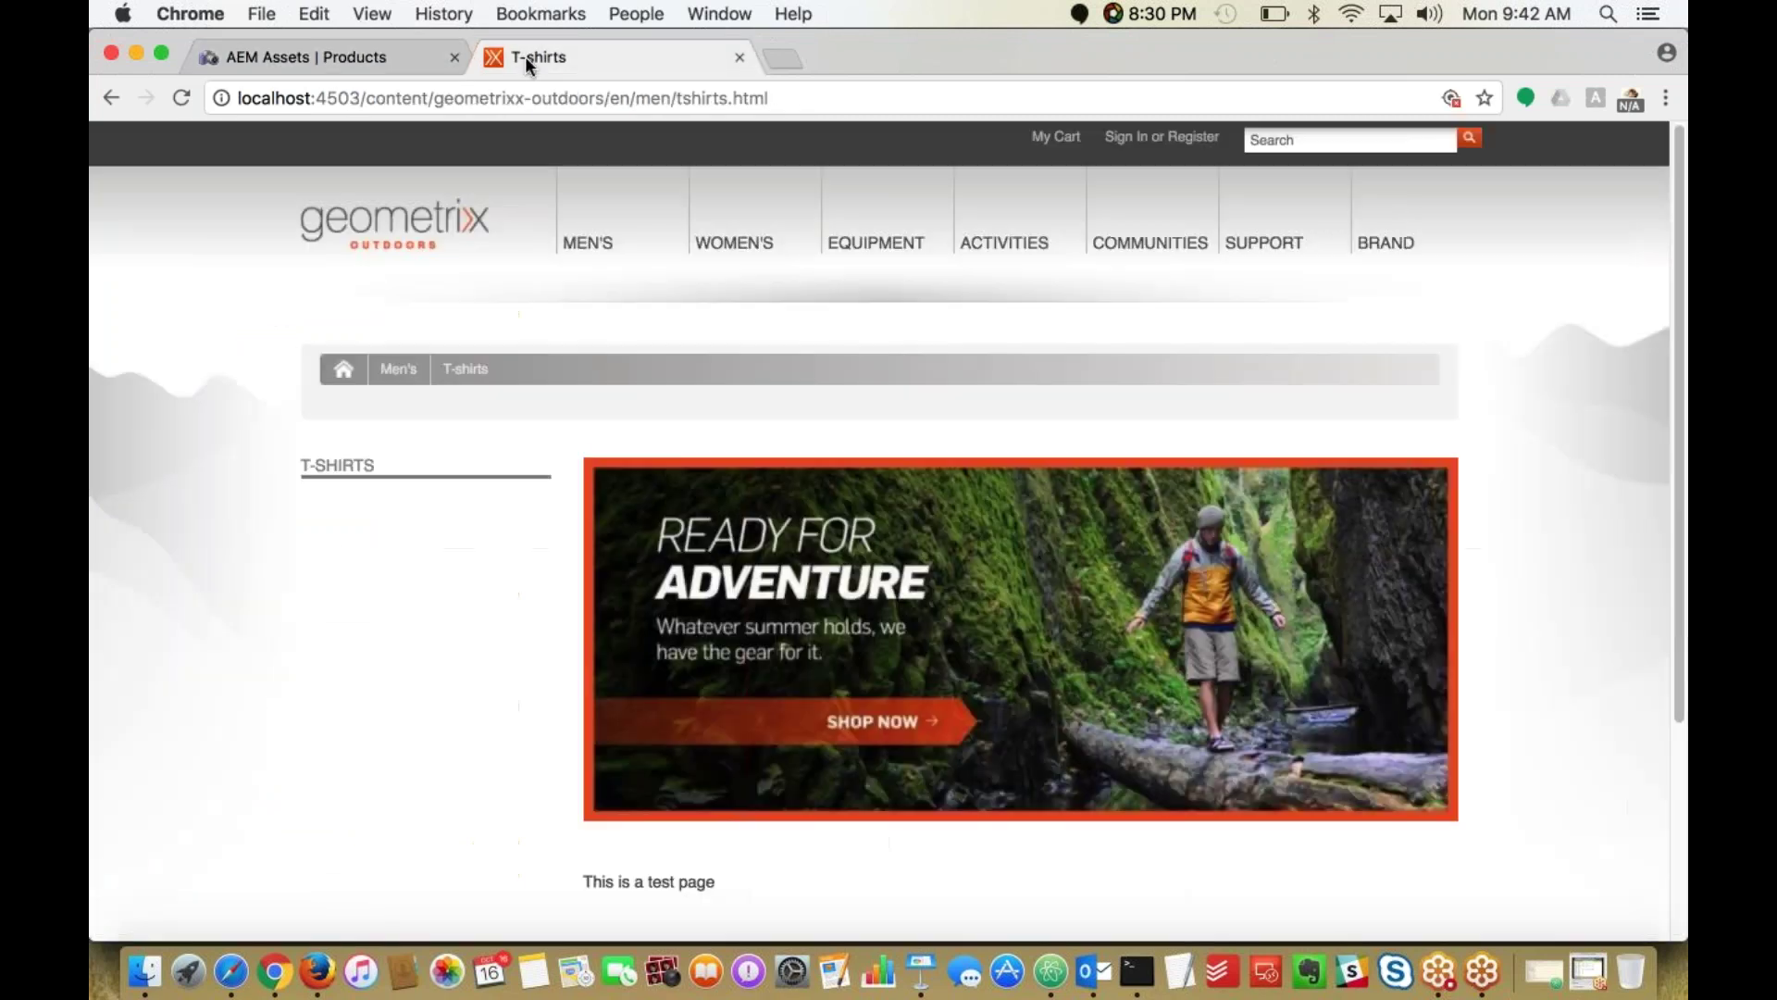
# - Copy the T-shirts banner image's address, paste it into a new tab, then close that tab
pyautogui.rightClick(805, 581)
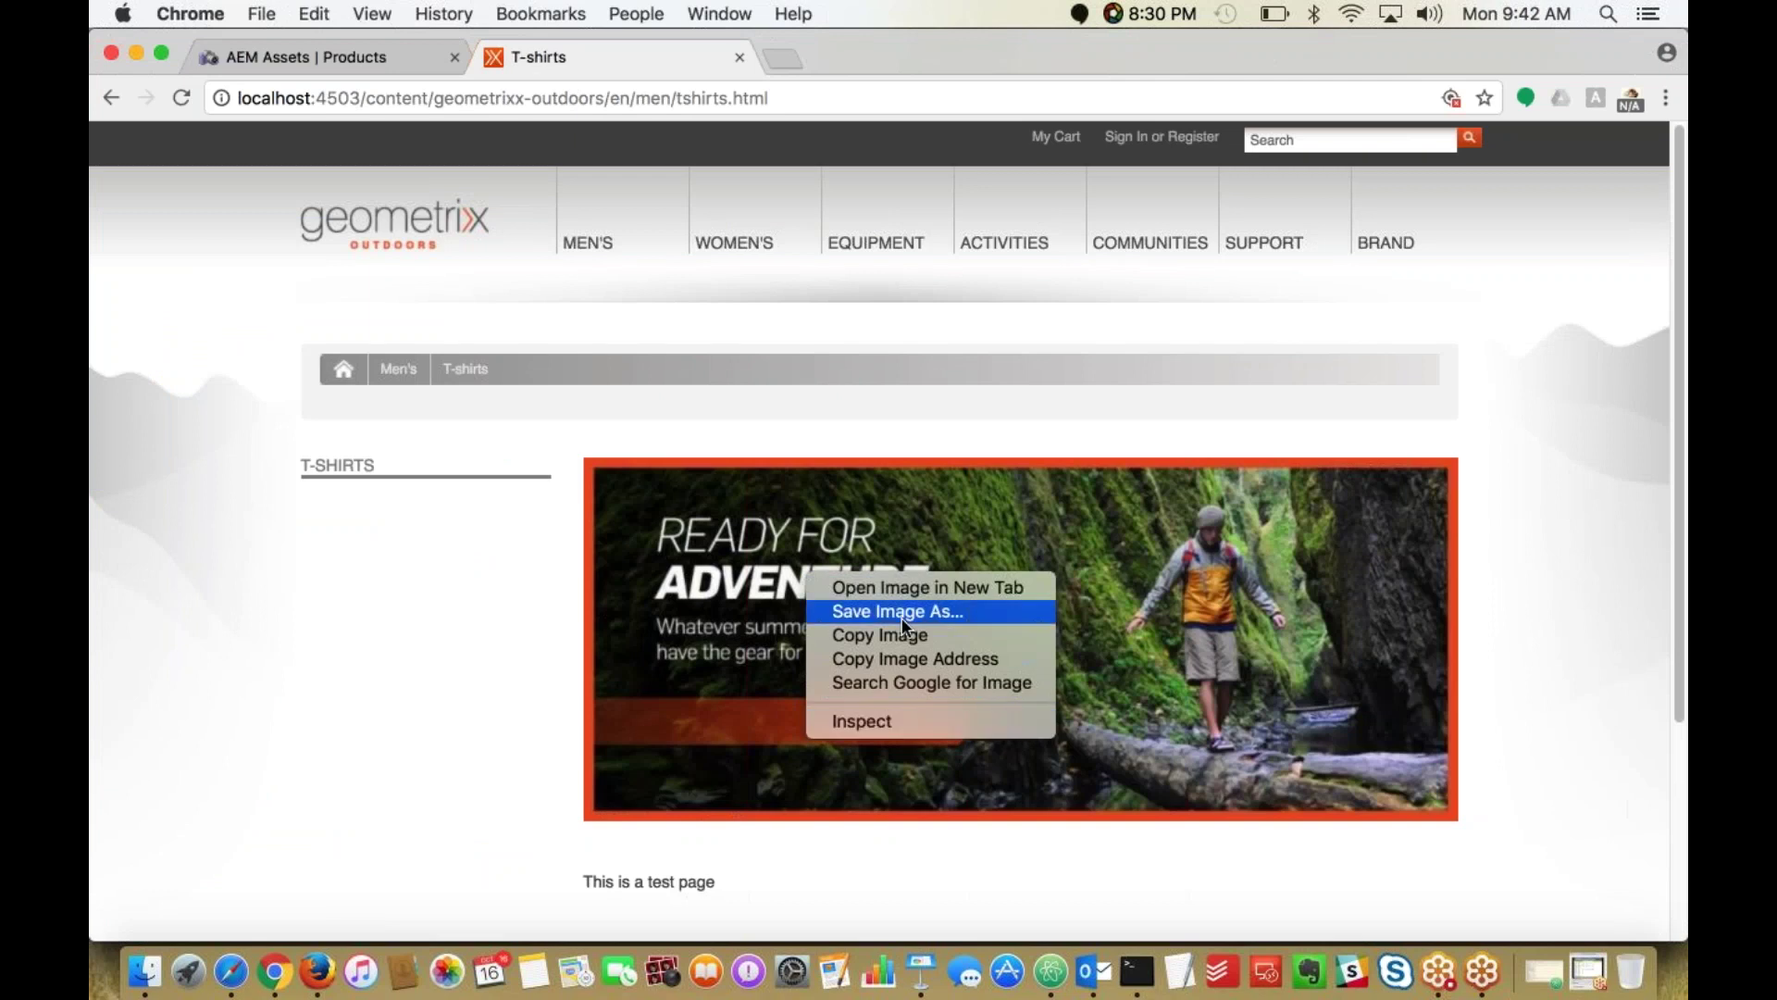
pyautogui.click(900, 659)
pyautogui.click(781, 64)
pyautogui.write('http://localhost:4503/content/geometrixx-outdoors/en/men/tshirts/_jcr_content/par/banner.img.jpg/1354278208086.jpg')
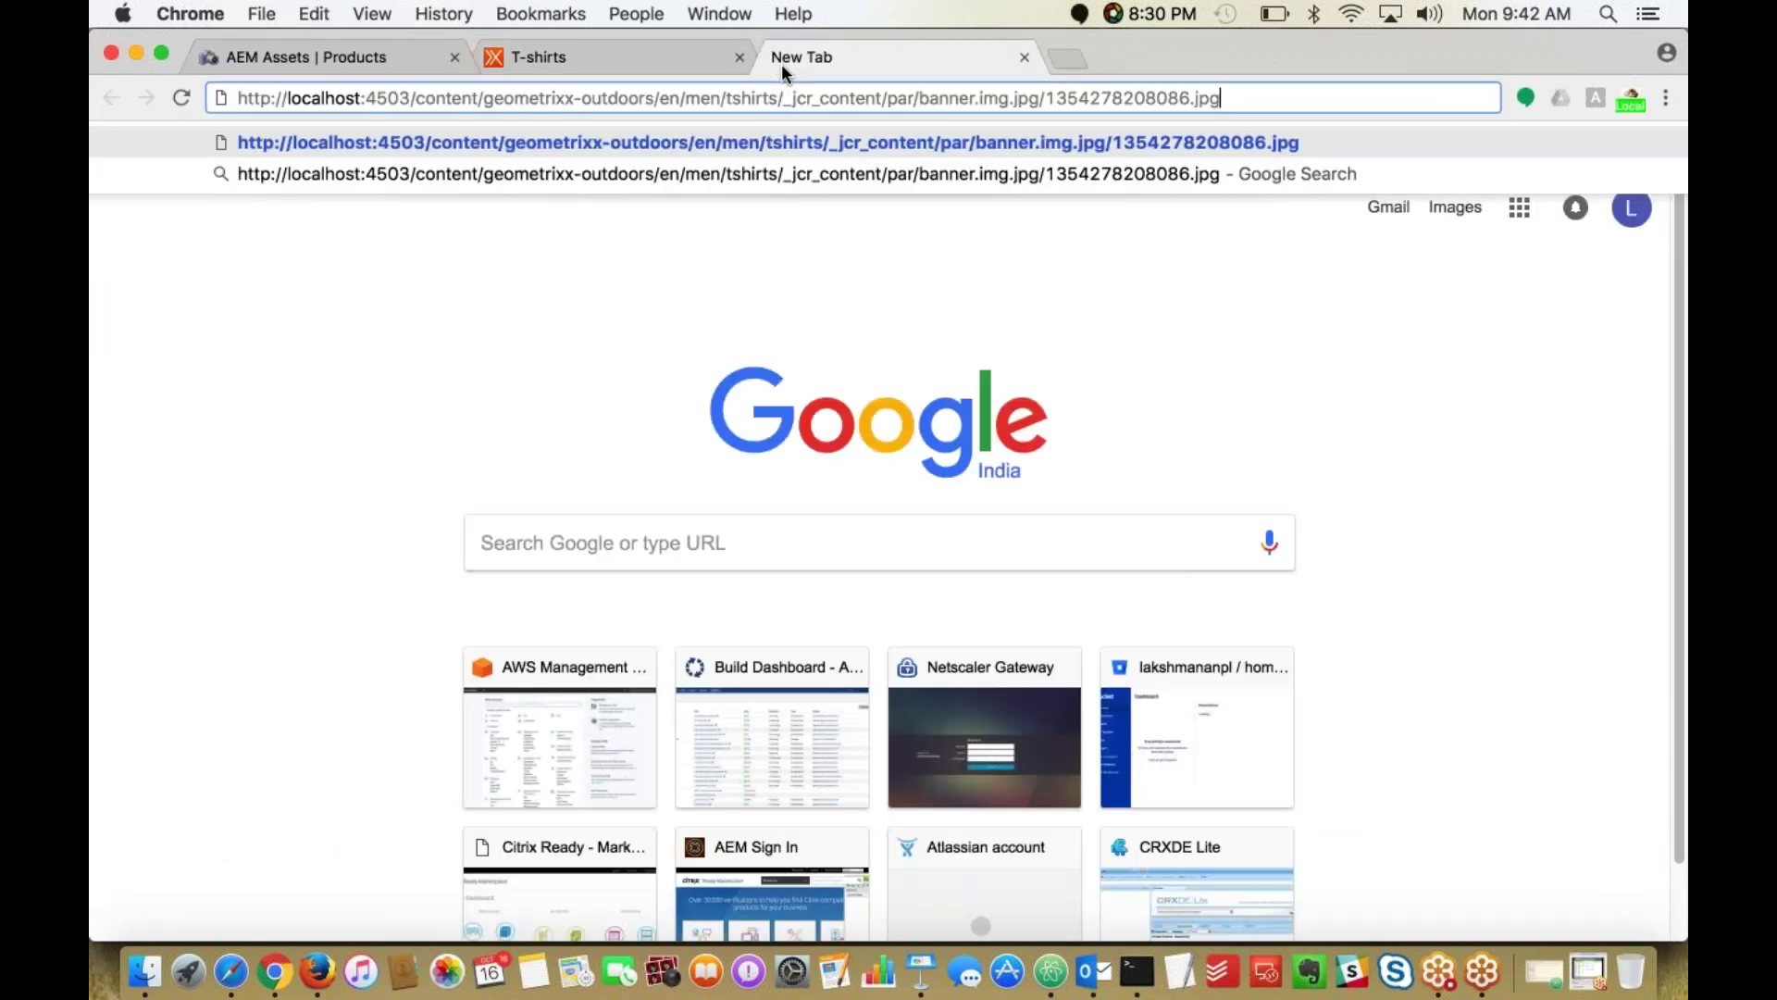
pyautogui.click(1022, 59)
# - Back in AEM Assets, open Geometrixx Outdoors and its Geometrixx Outdoors App folder
pyautogui.click(305, 56)
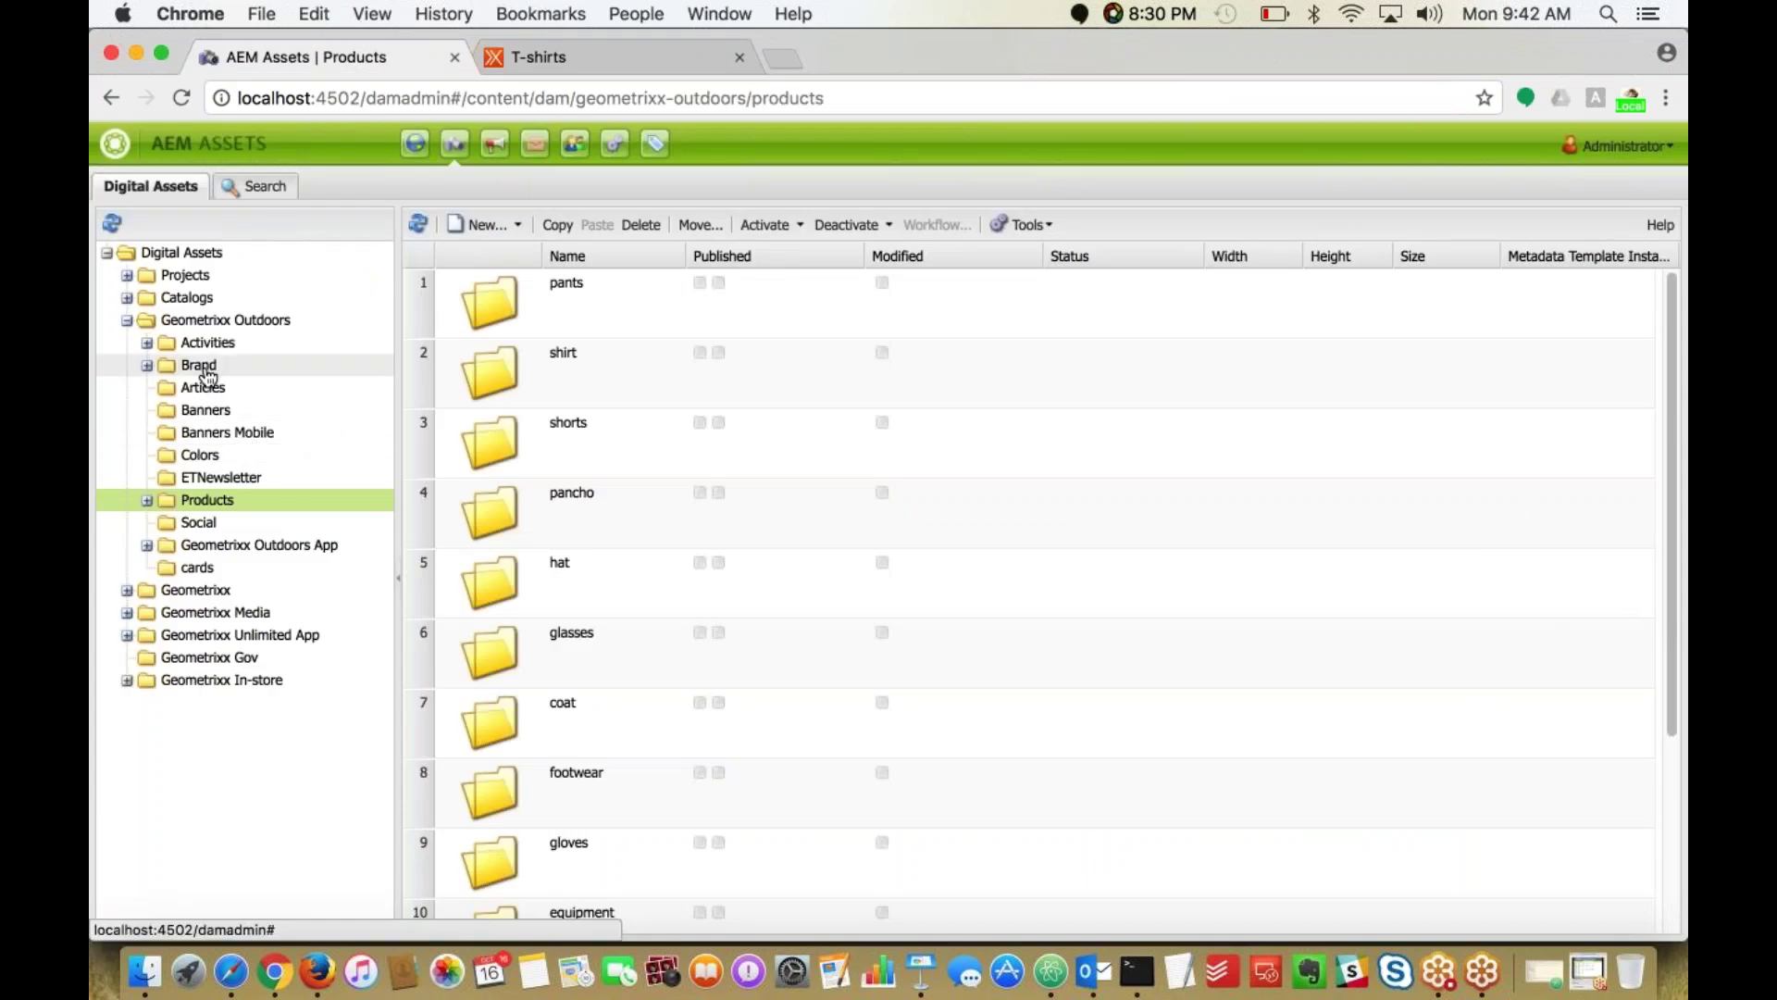
pyautogui.click(213, 320)
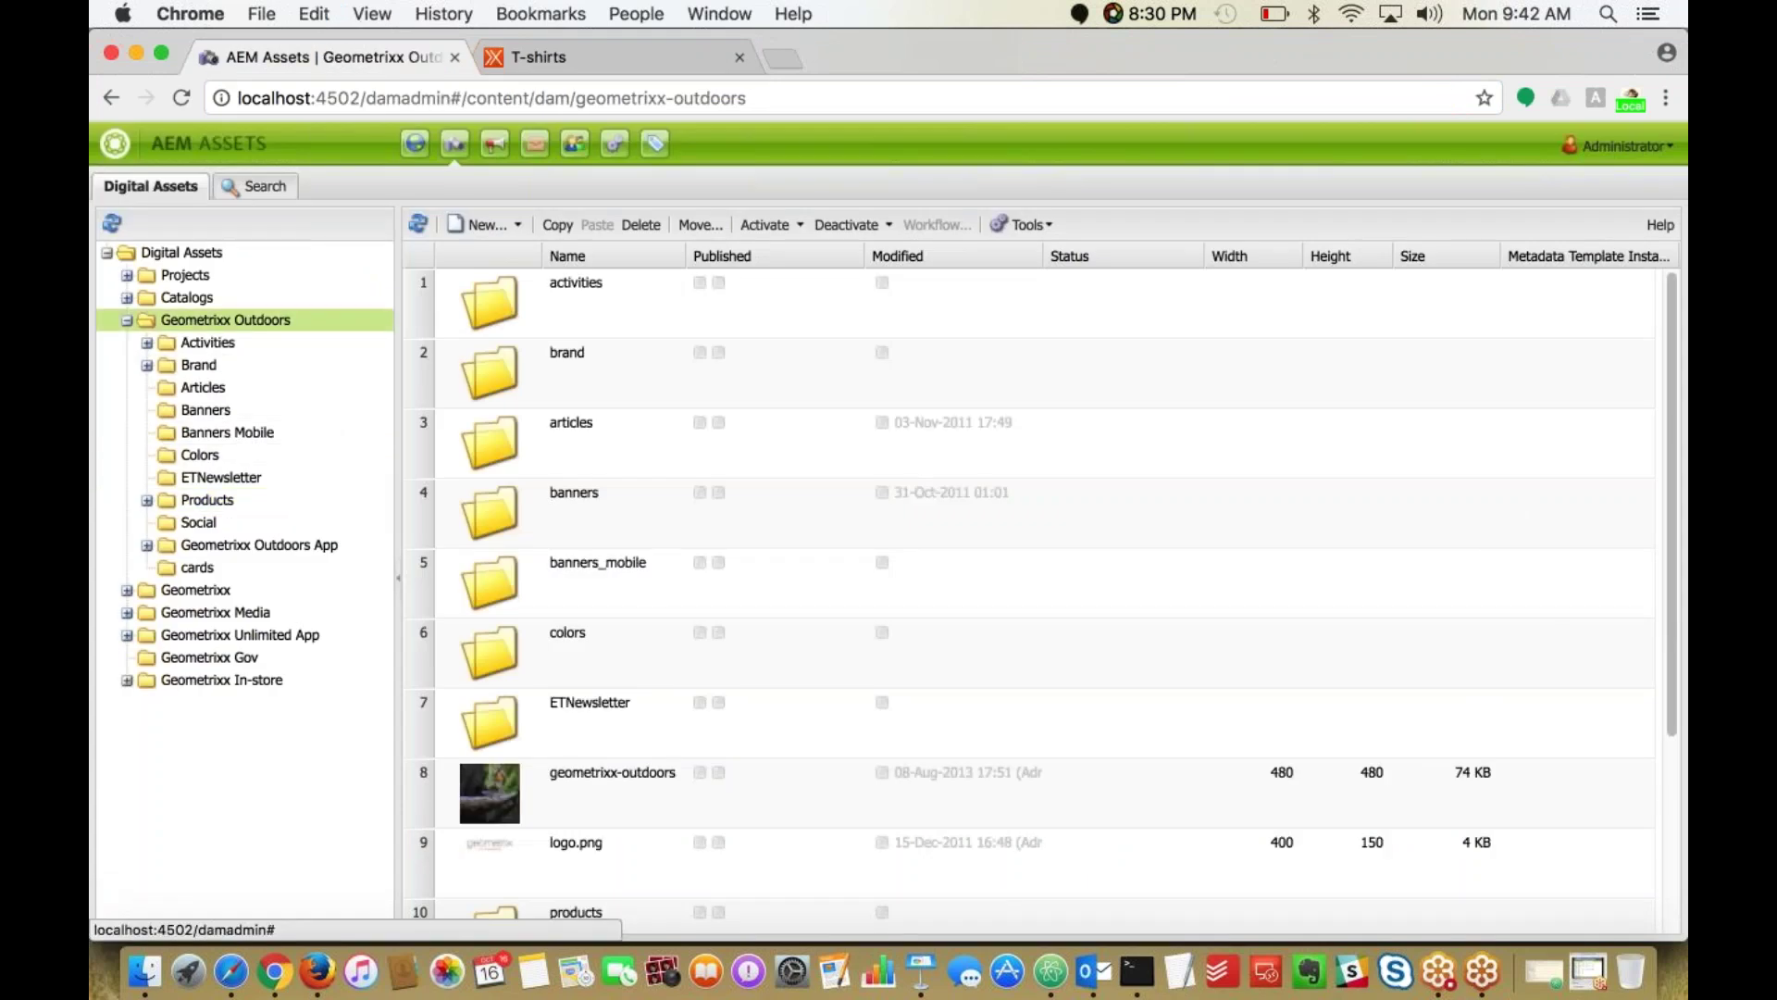
pyautogui.click(203, 553)
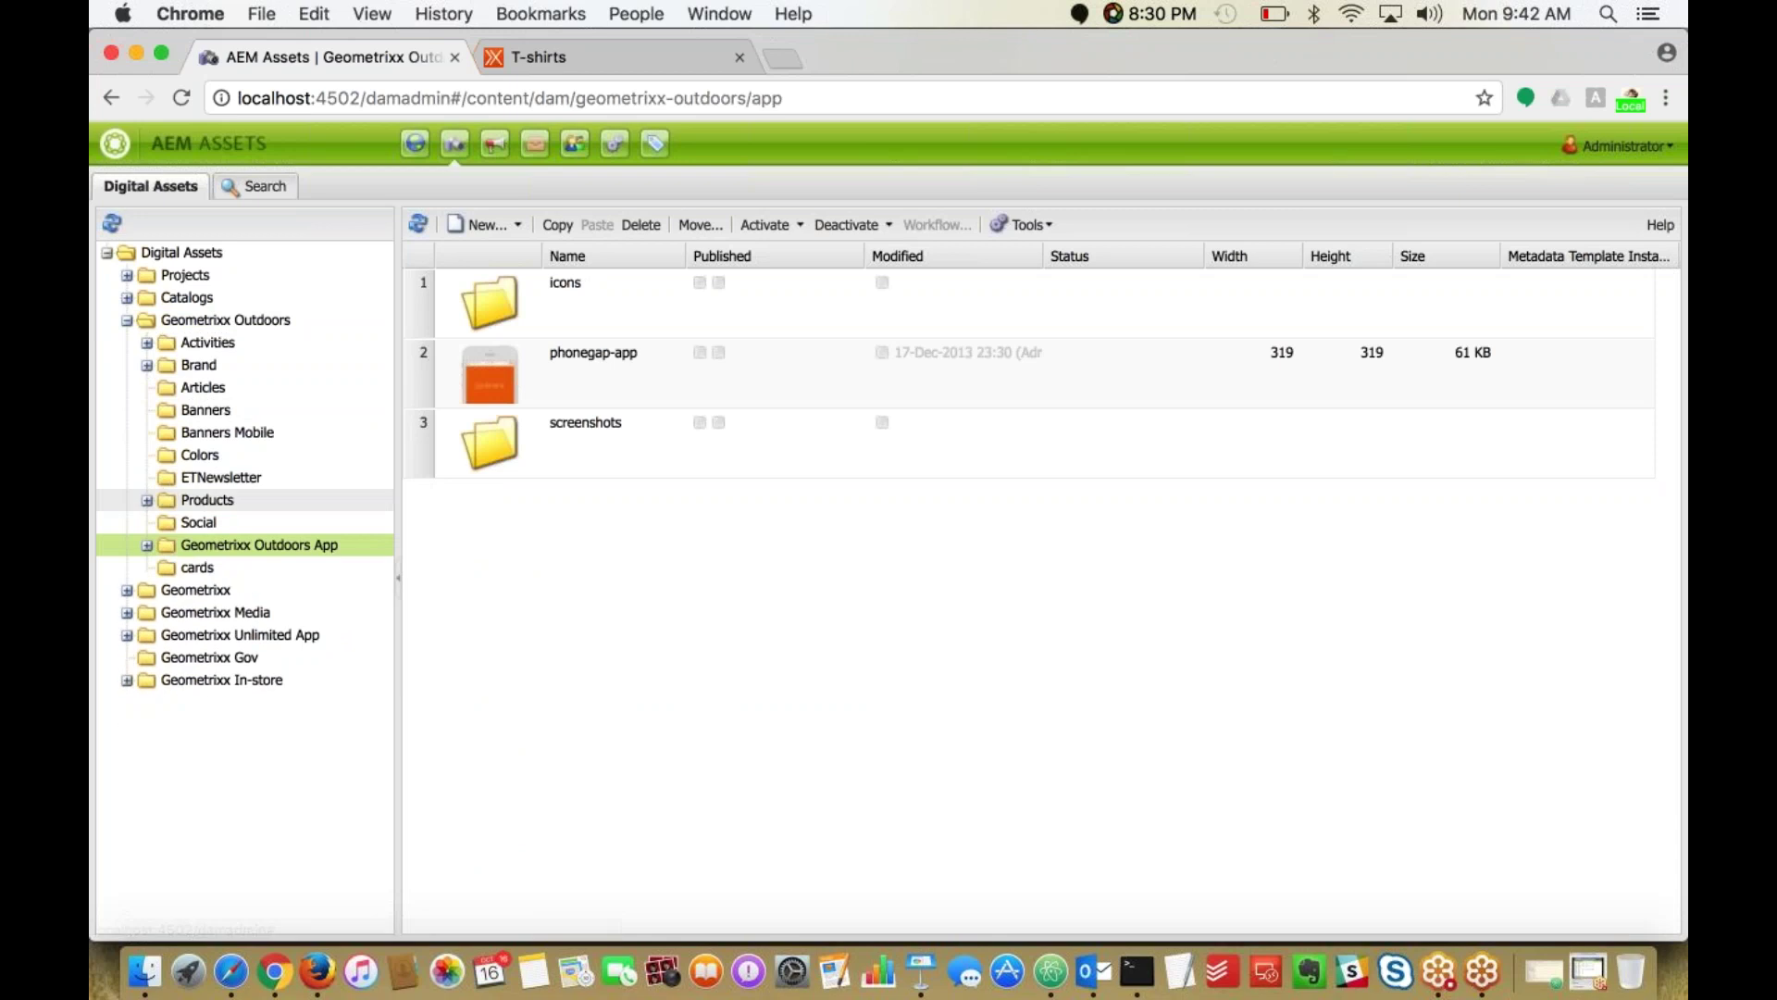
# - In the Articles folder, review the 7 pages referencing 12-travel-tips.jpg, then close the list
pyautogui.click(199, 342)
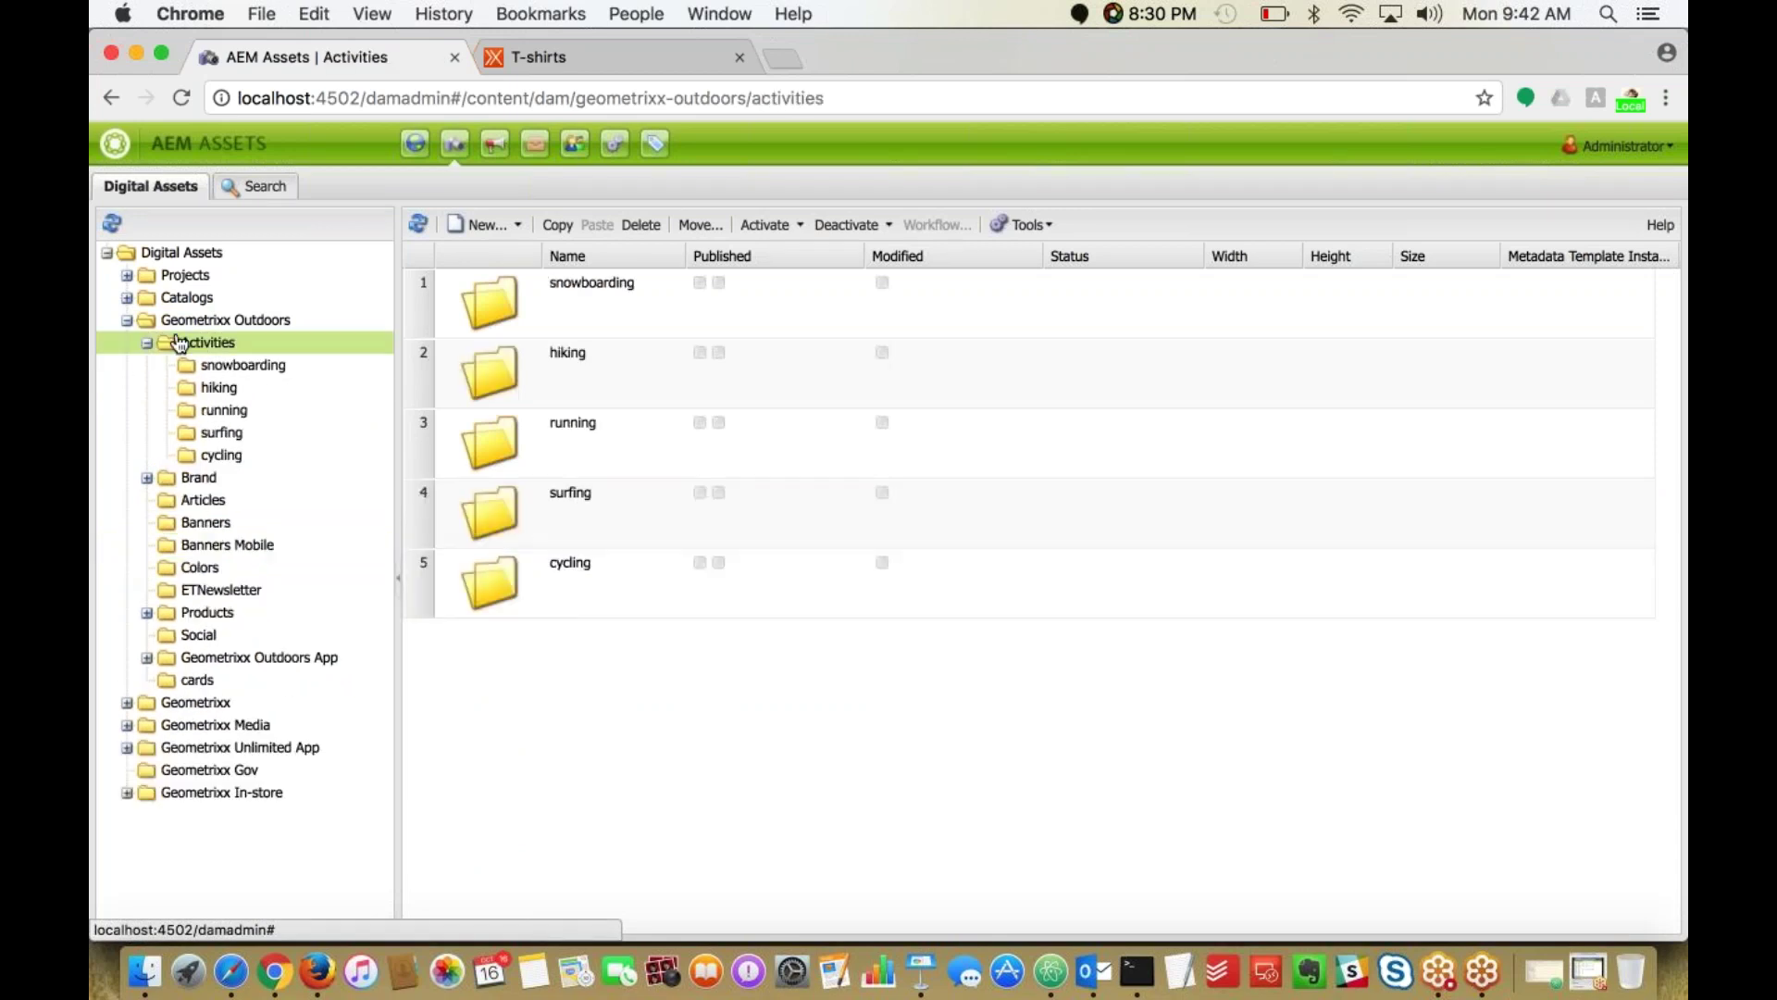
pyautogui.click(146, 343)
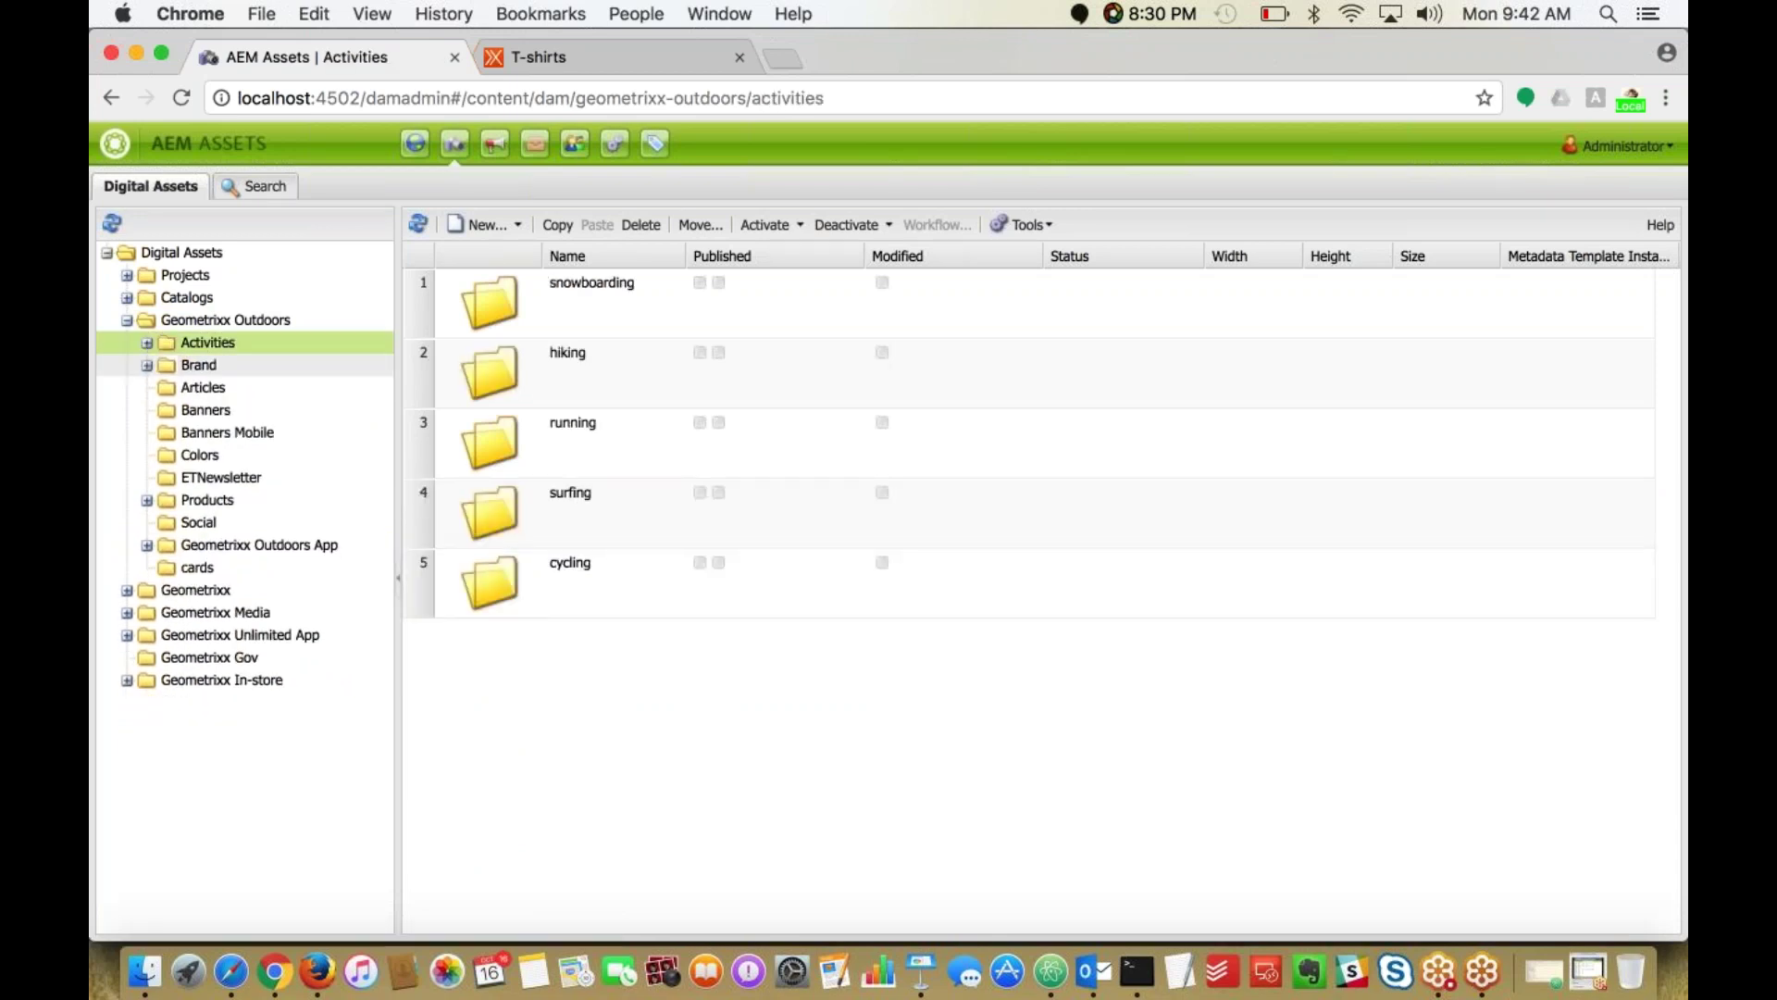
pyautogui.click(203, 387)
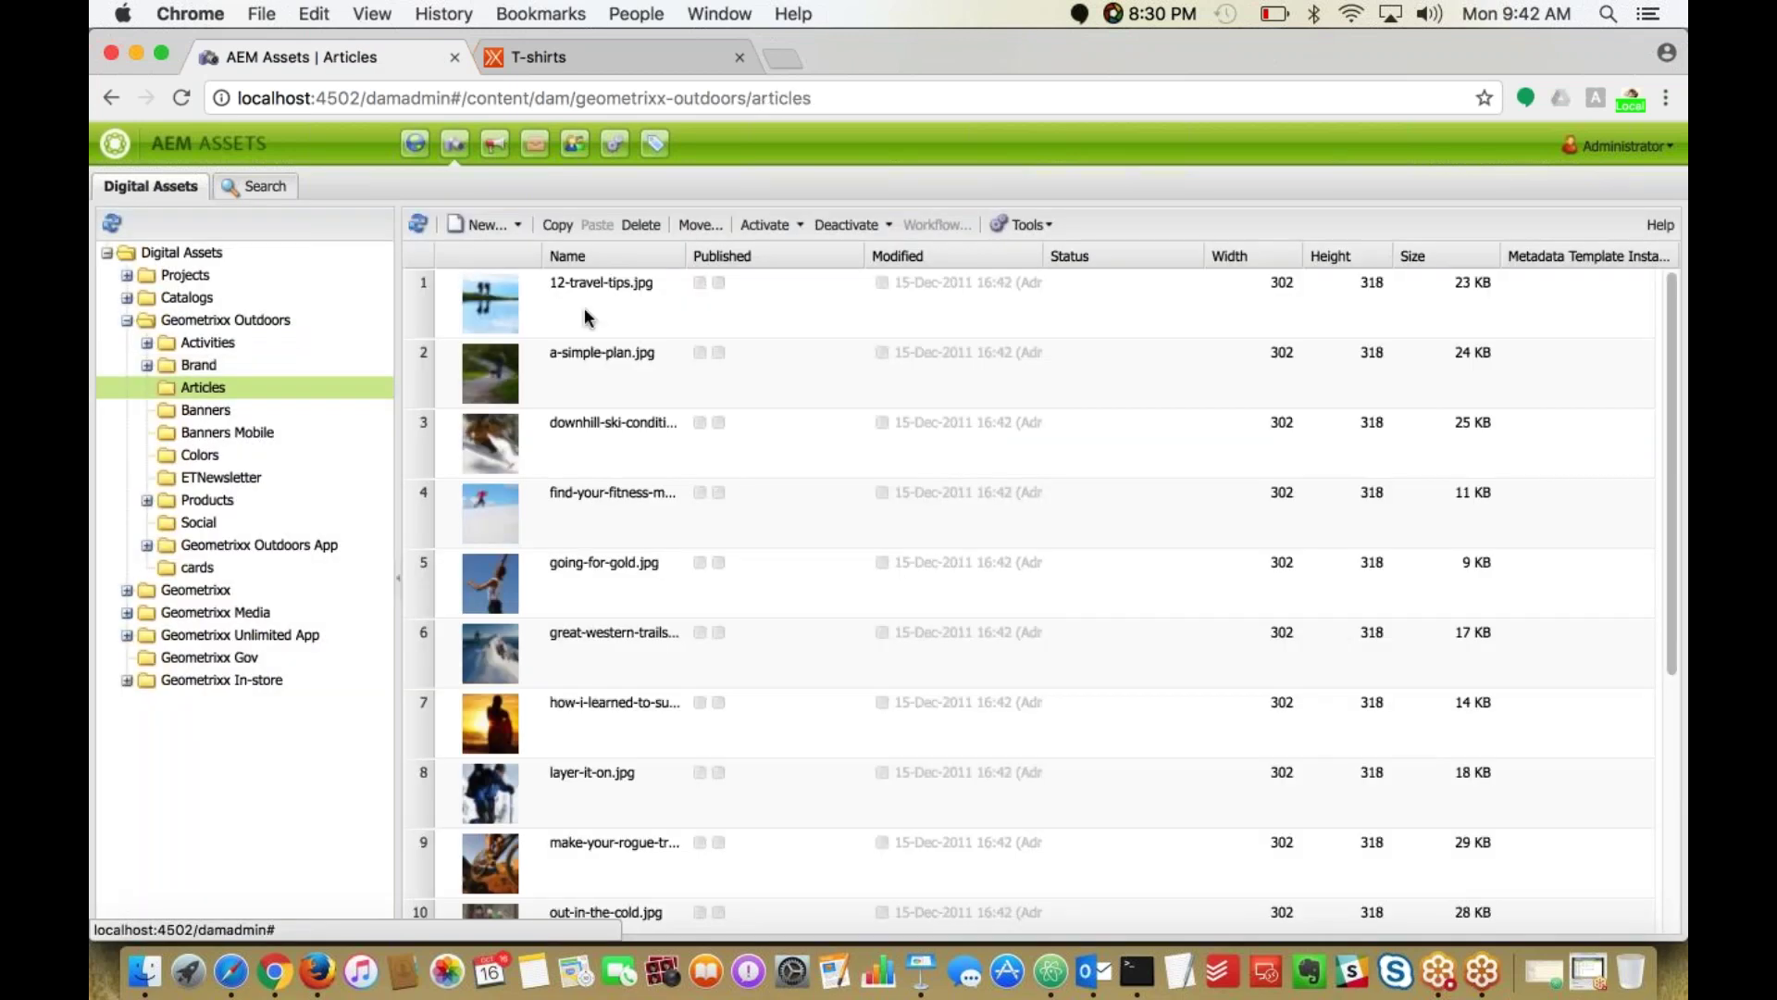
pyautogui.rightClick(585, 307)
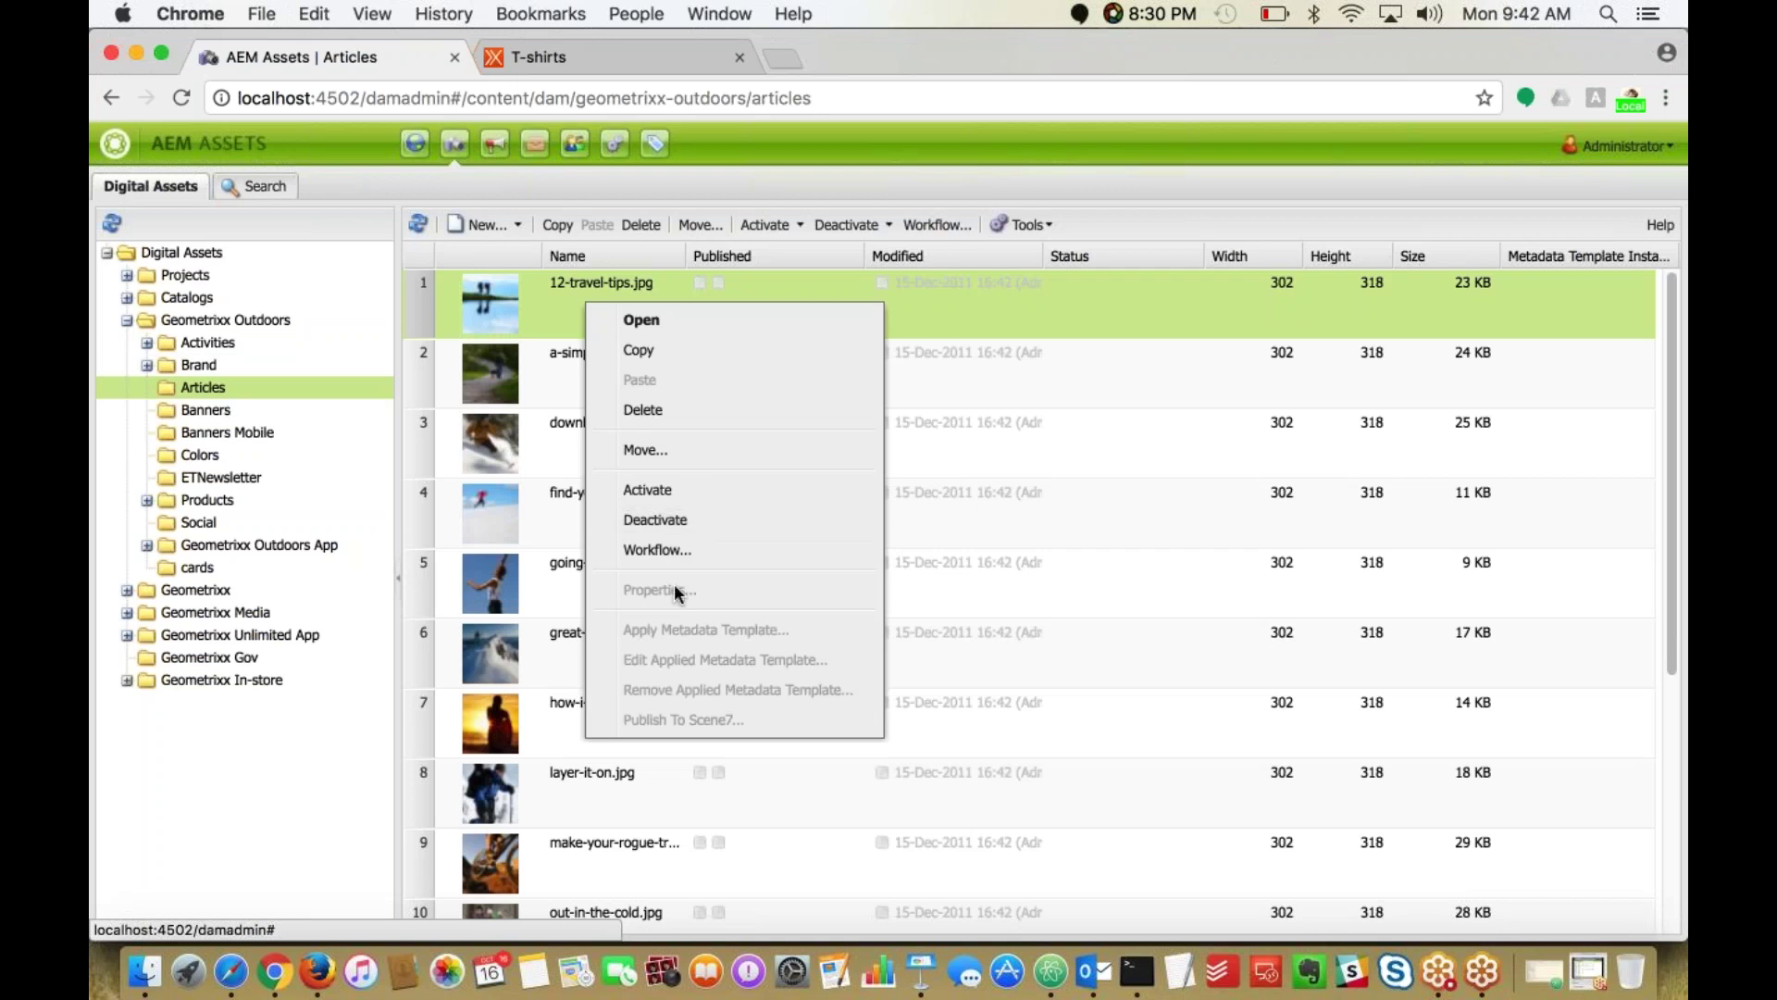
pyautogui.click(1025, 224)
pyautogui.click(1055, 250)
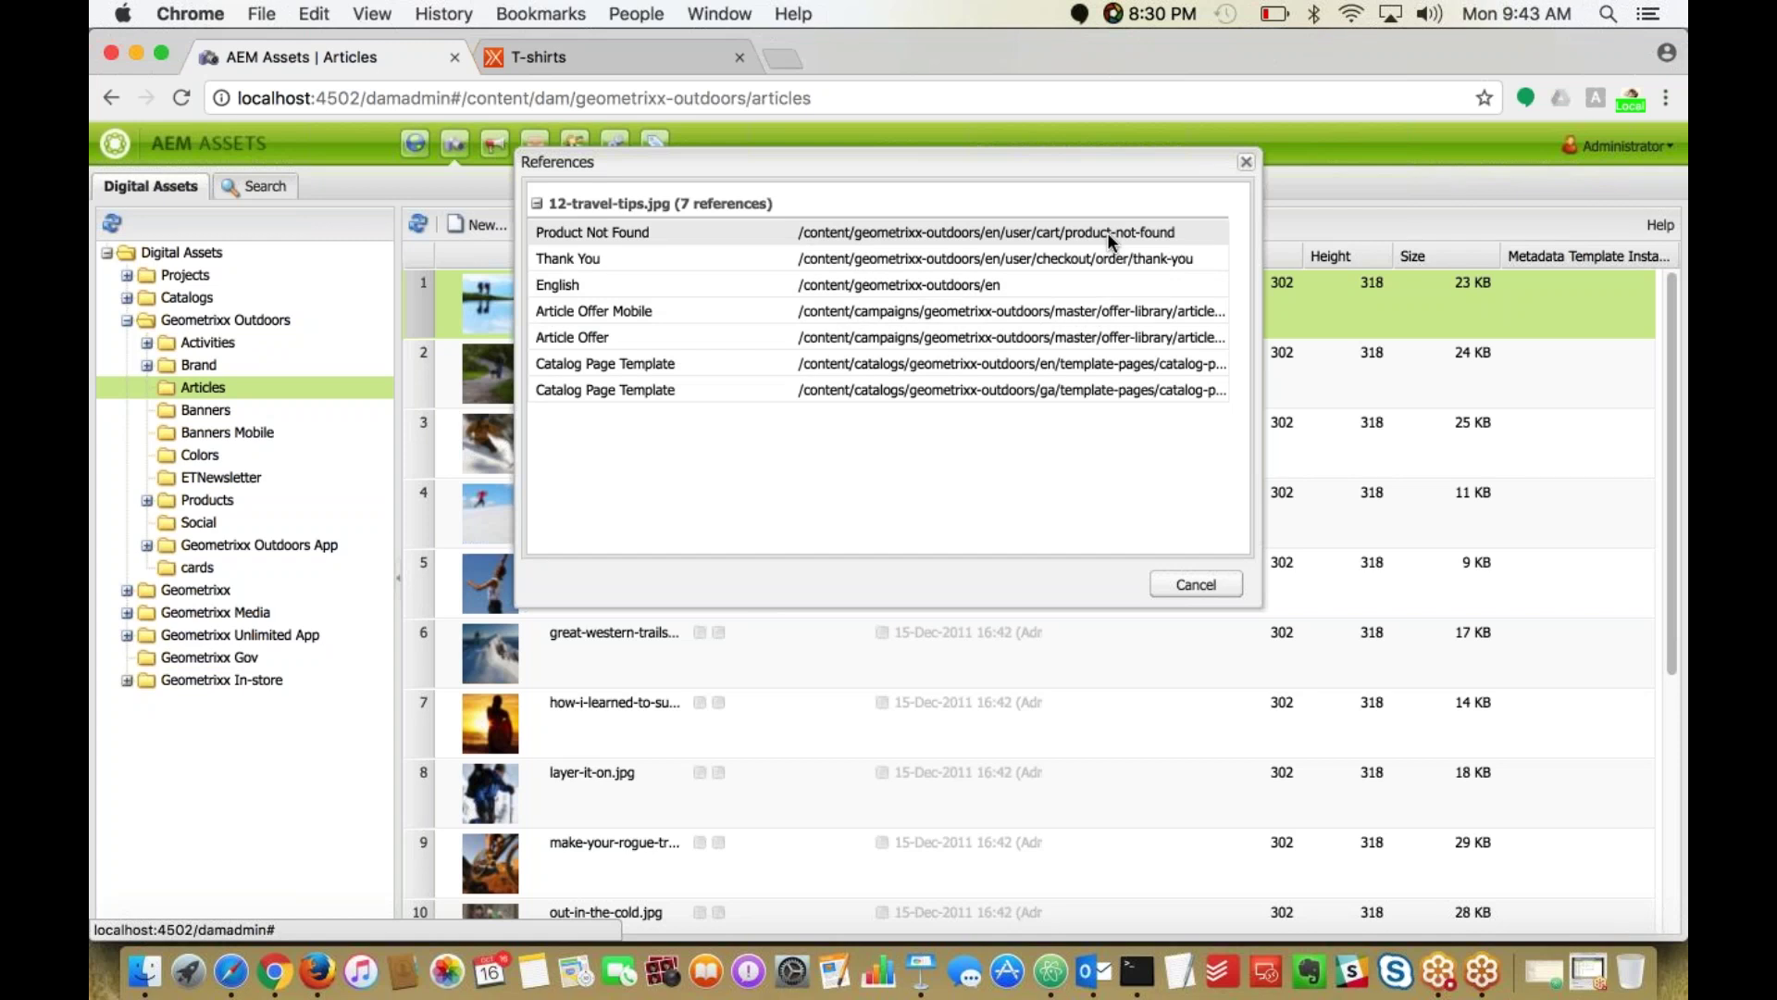
pyautogui.click(1203, 586)
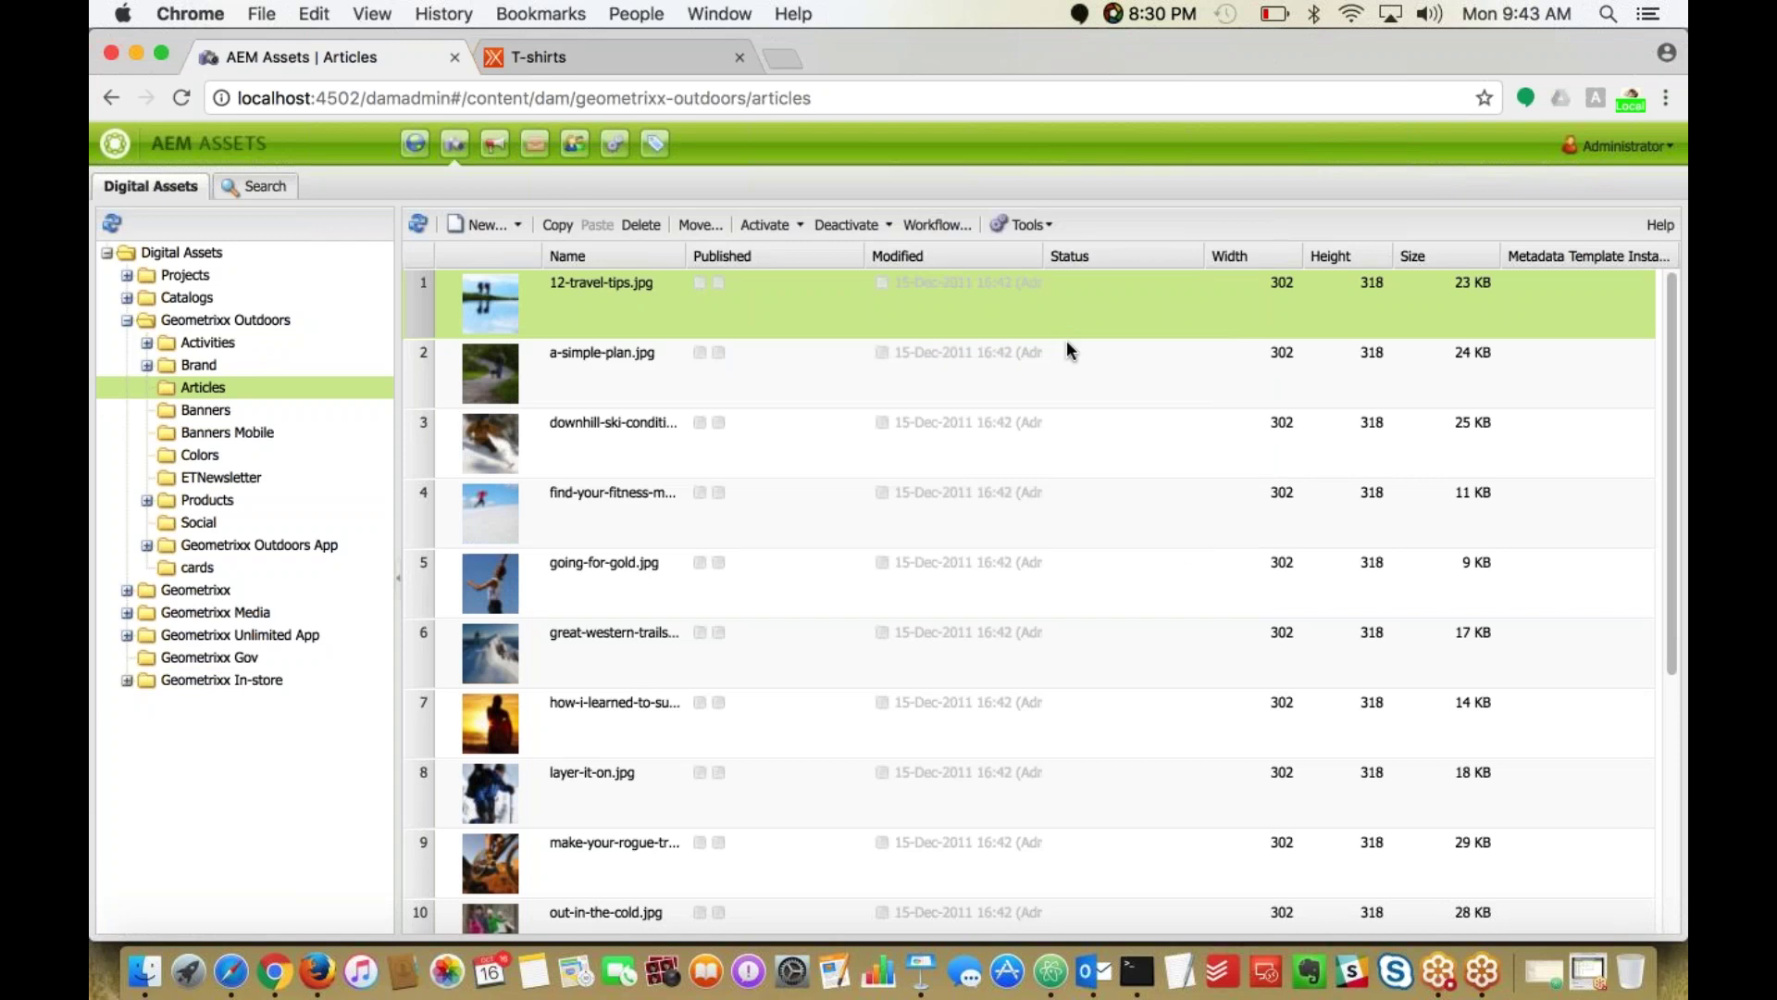
# - Start a new file upload into the Articles folder
pyautogui.click(518, 224)
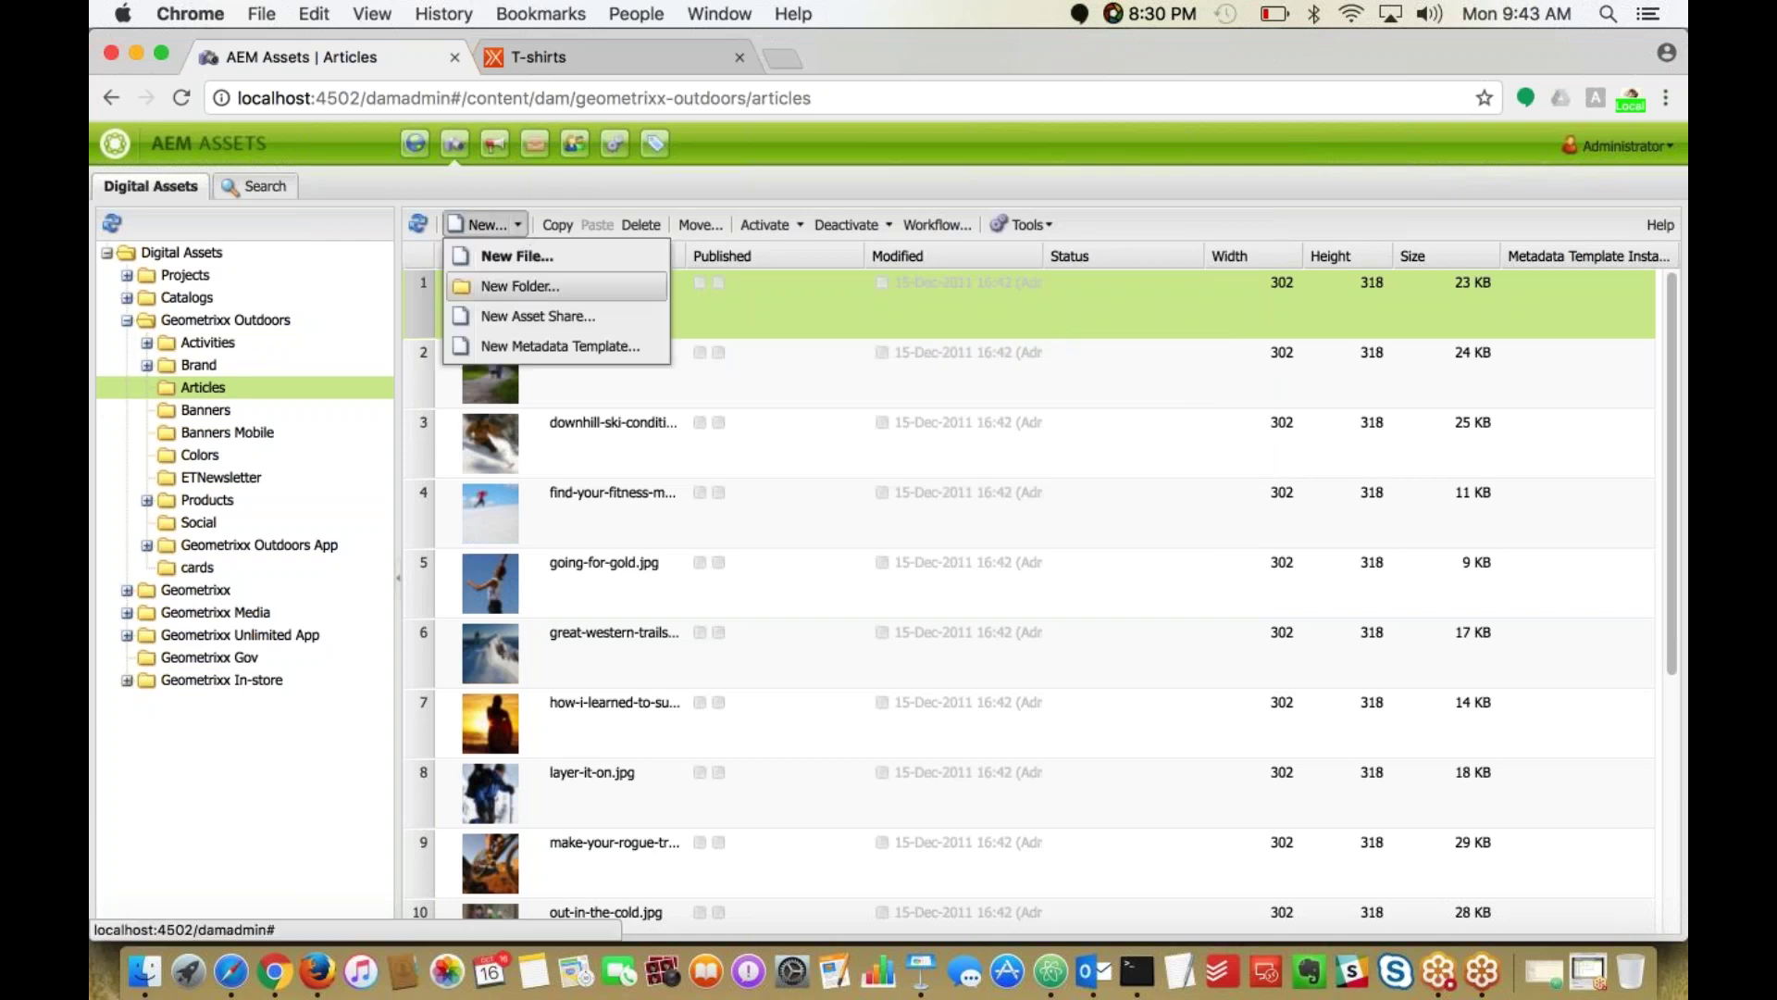
pyautogui.click(530, 264)
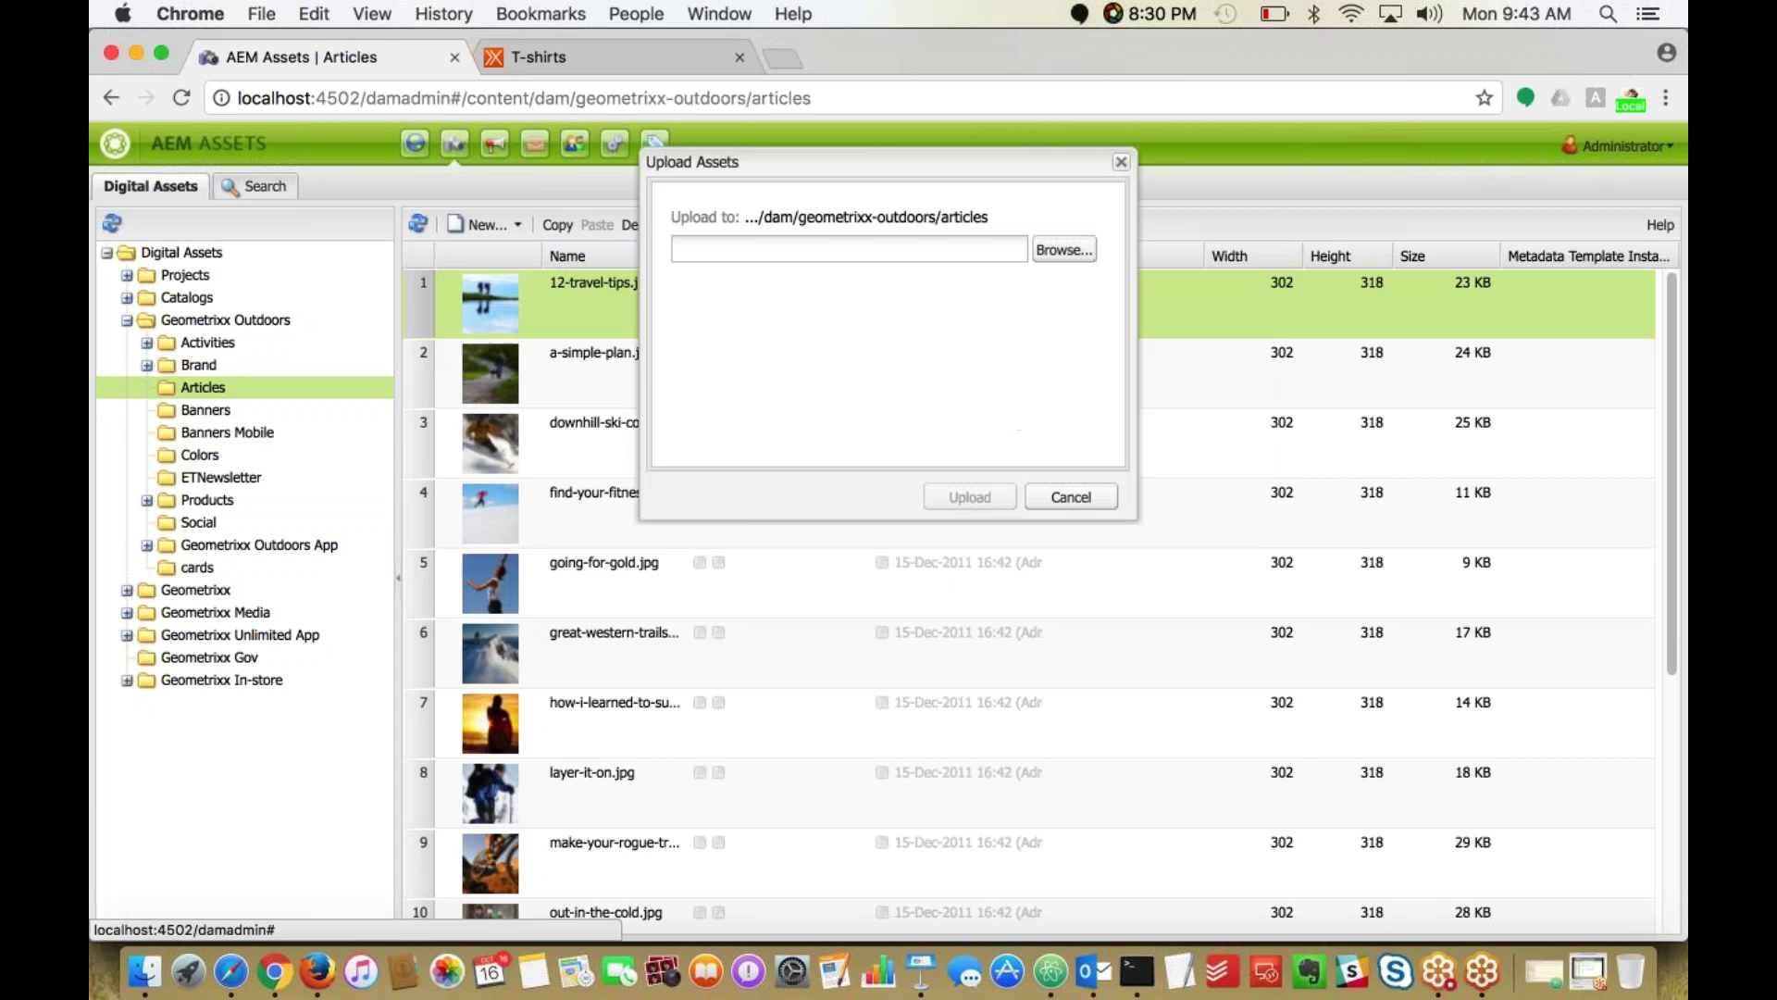
pyautogui.click(1075, 254)
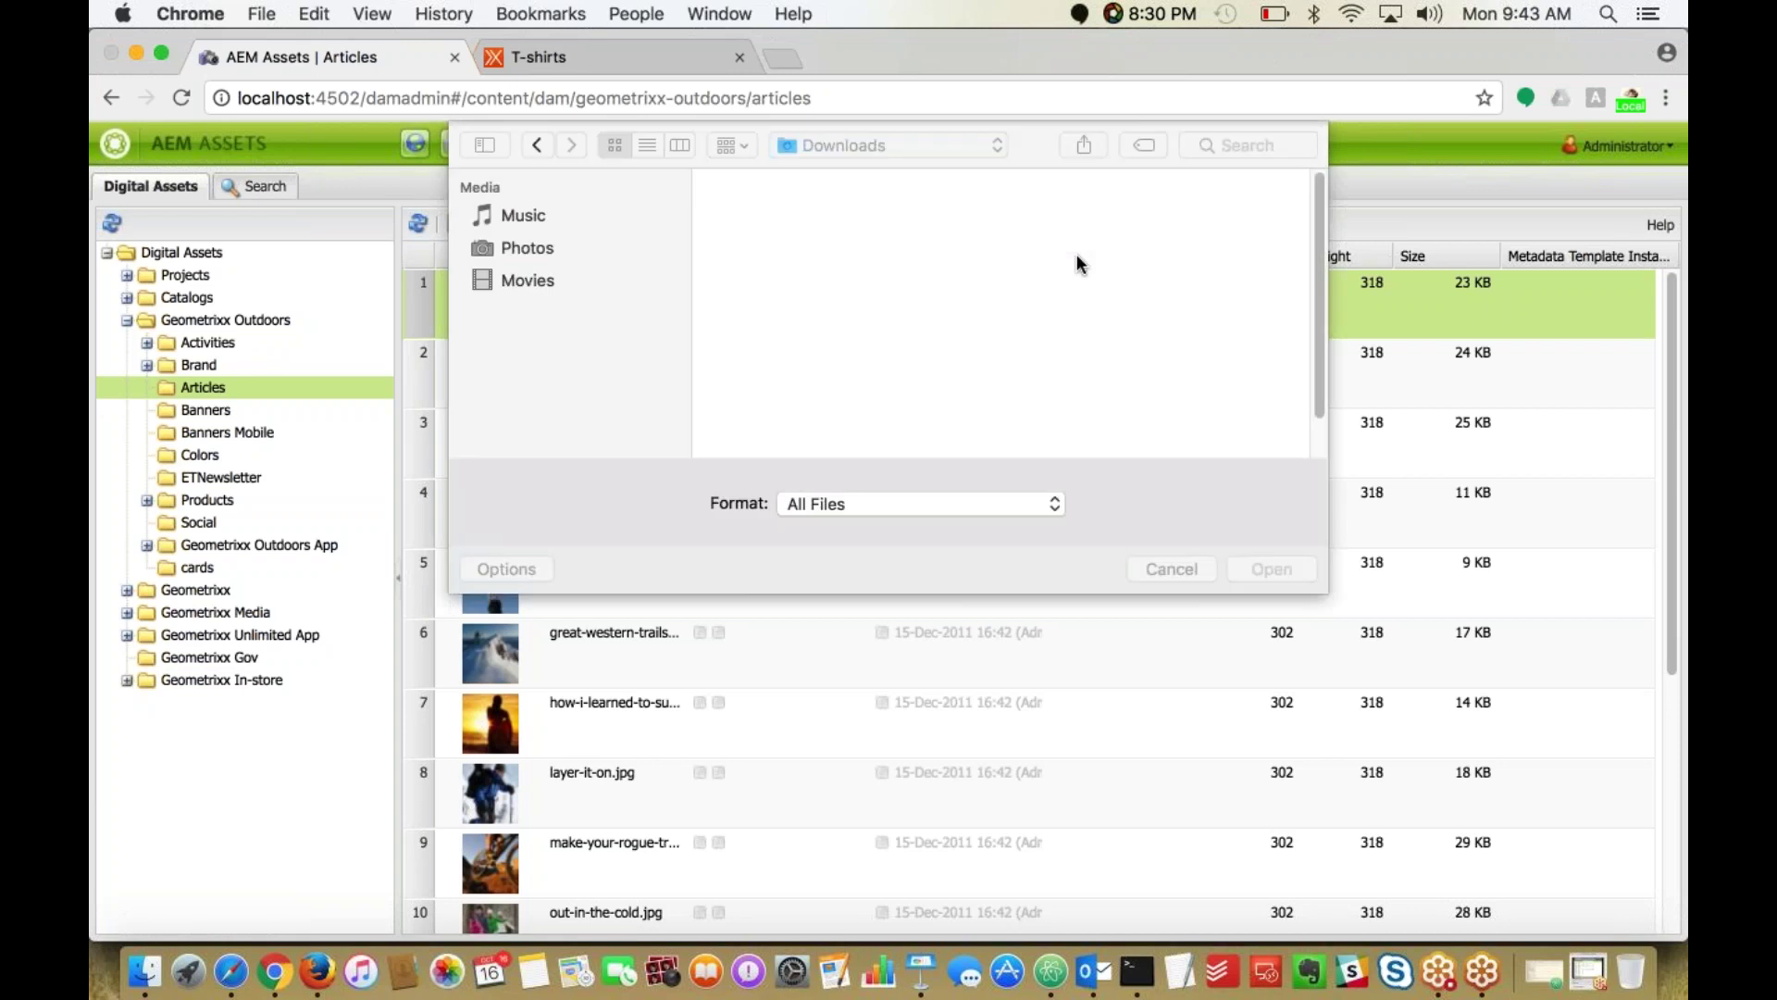
pyautogui.click(1166, 567)
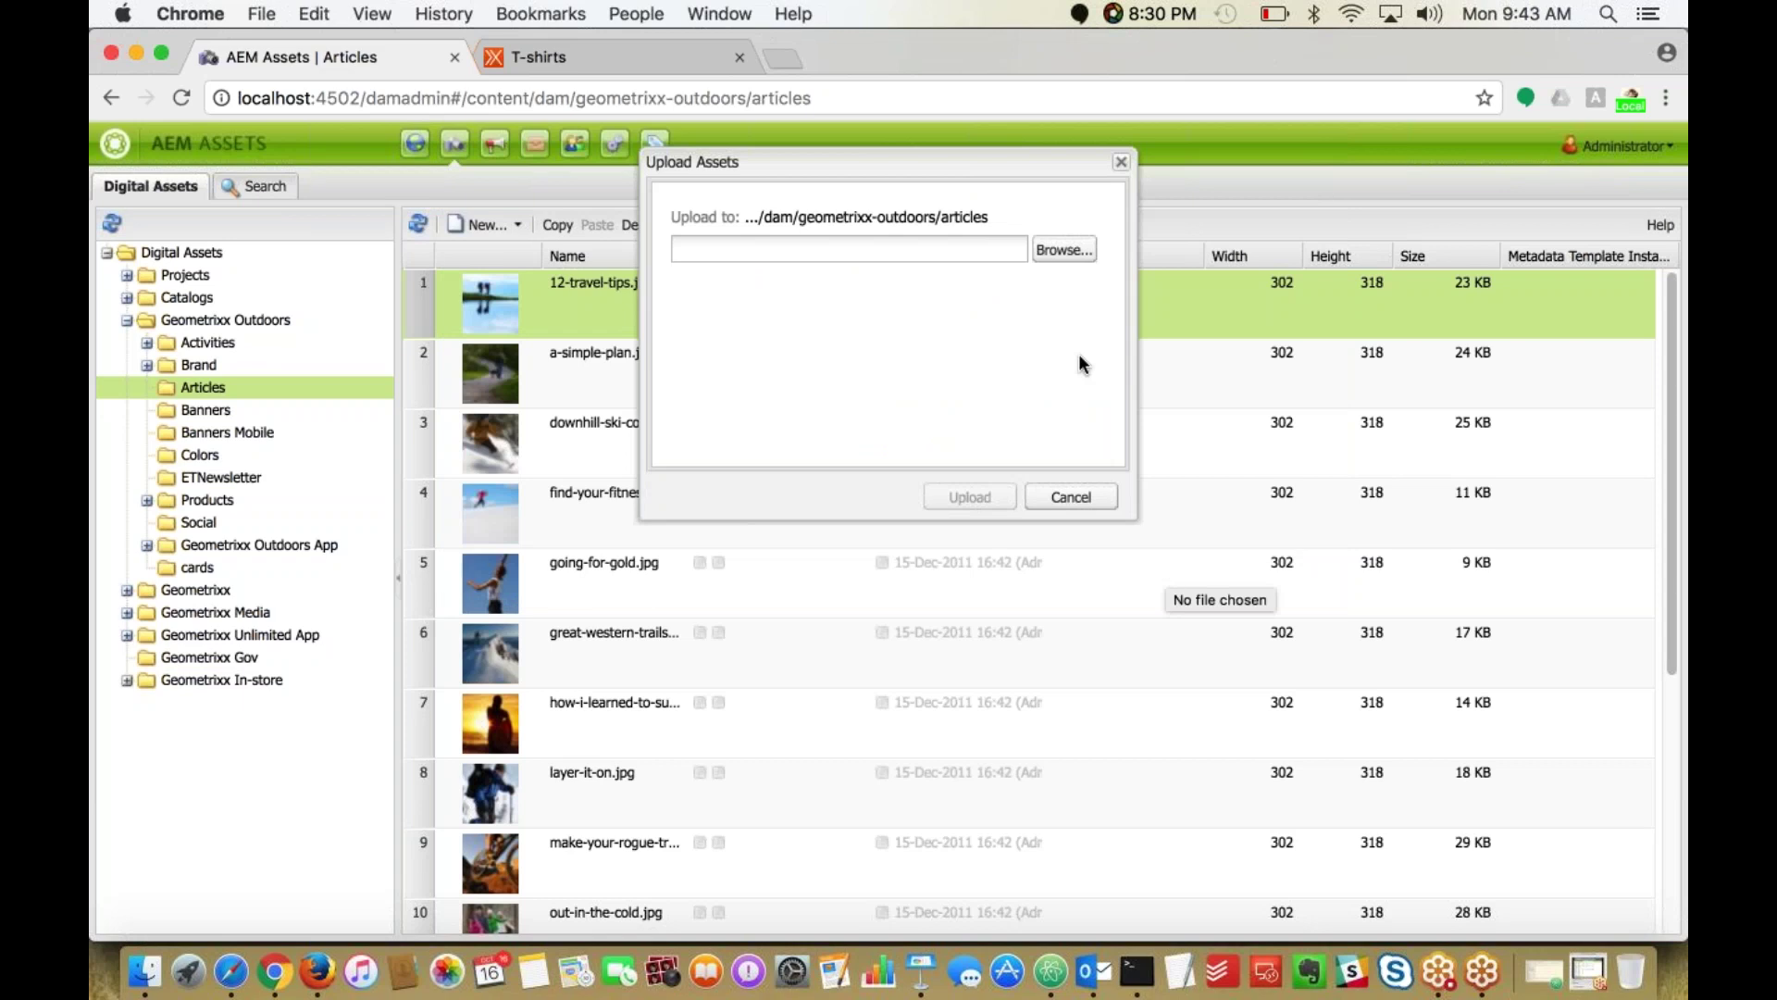
# - Pick the Screen Shot 2017 image from the Desktop and upload it into Articles
pyautogui.click(1061, 247)
pyautogui.scroll(-1, 942, 368)
pyautogui.scroll(-10, 941, 370)
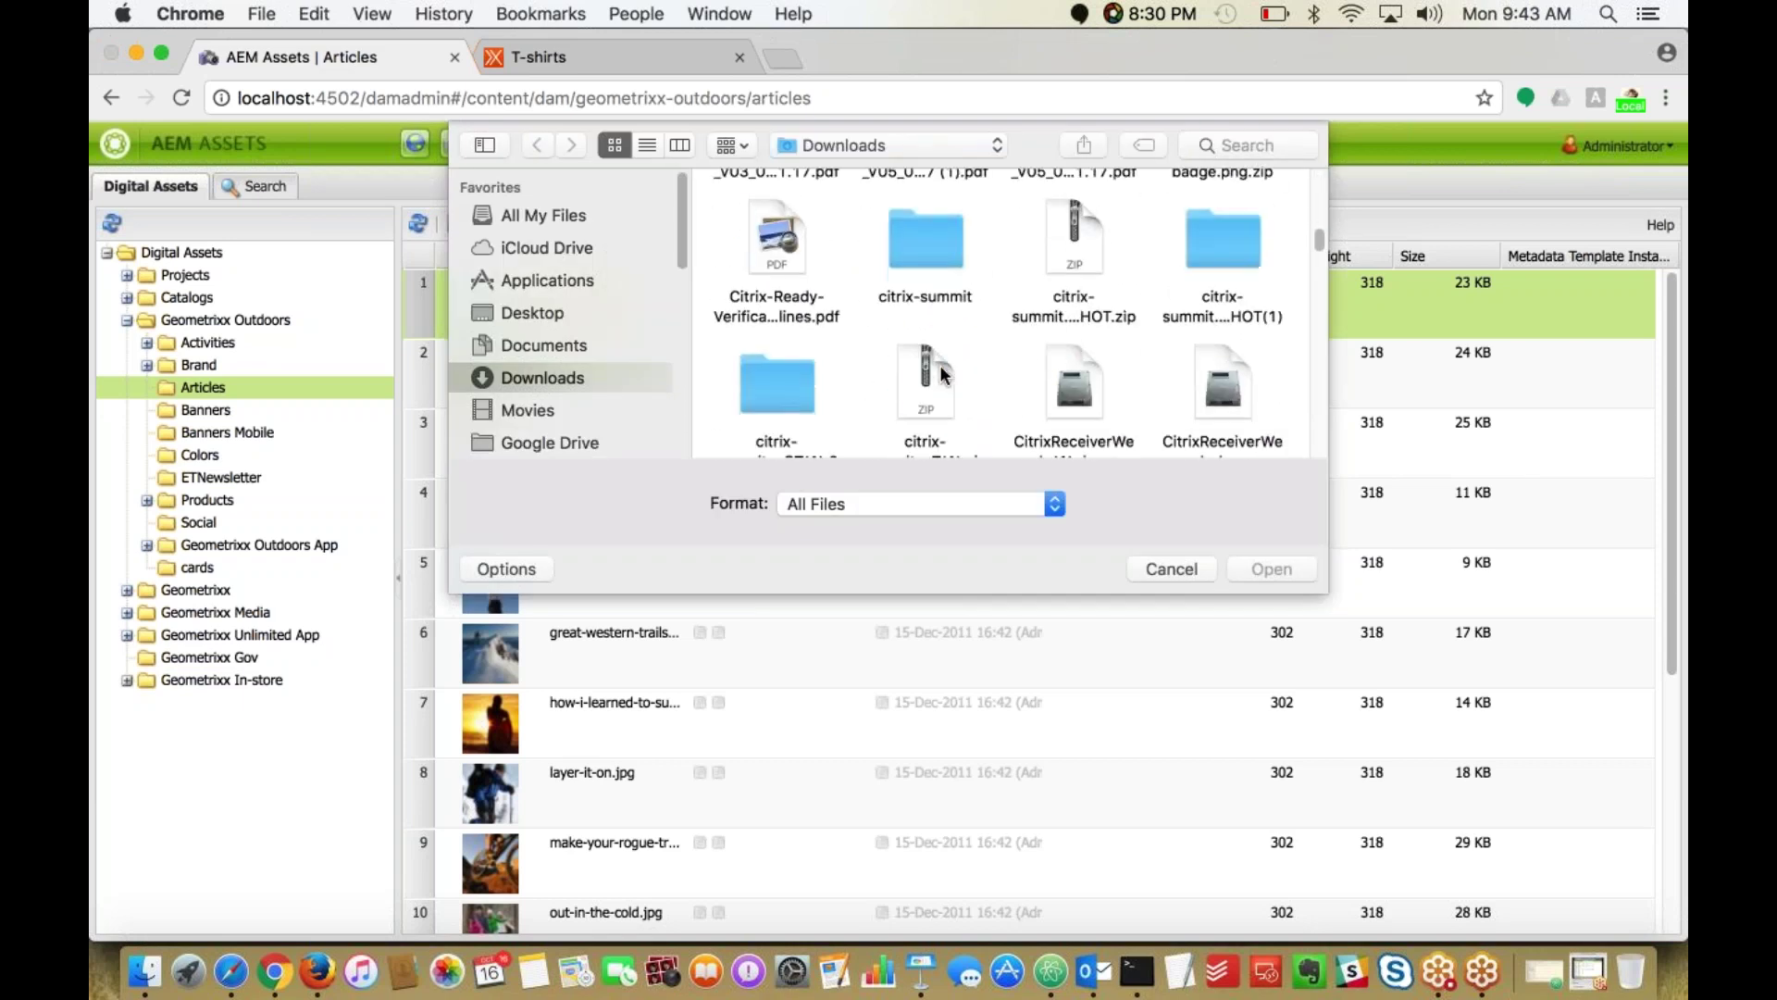
pyautogui.click(486, 312)
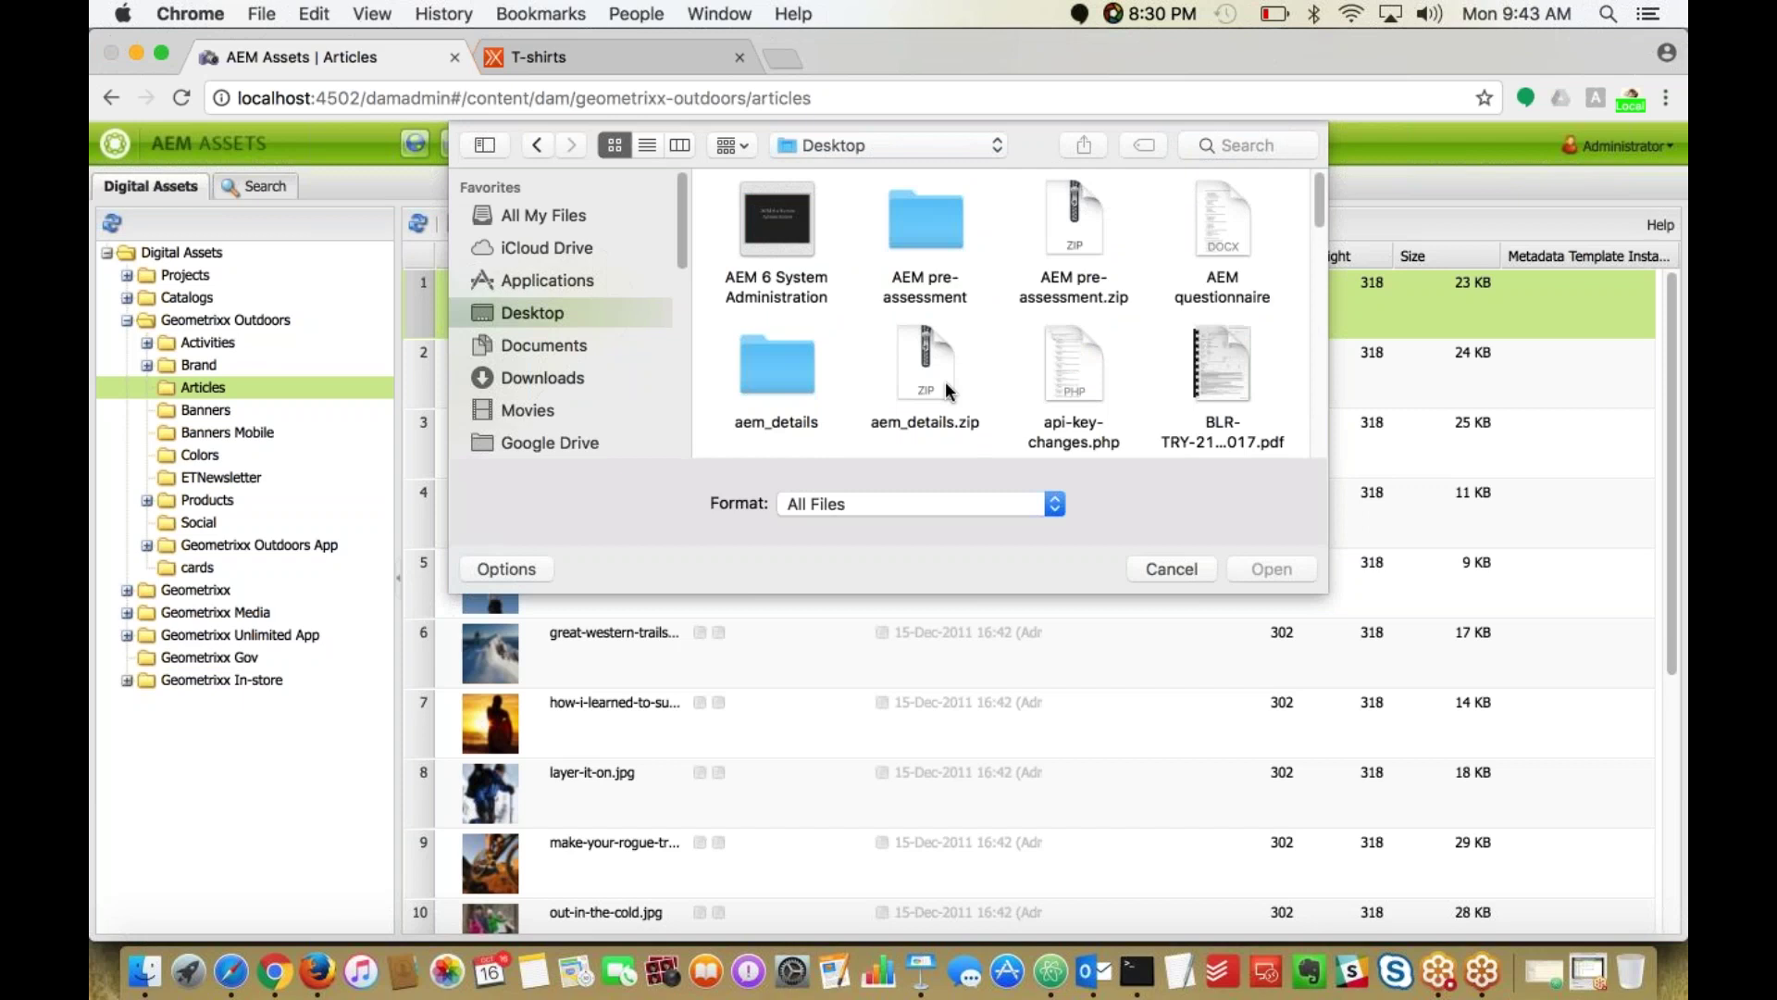
pyautogui.scroll(-5, 946, 381)
pyautogui.scroll(-6, 946, 381)
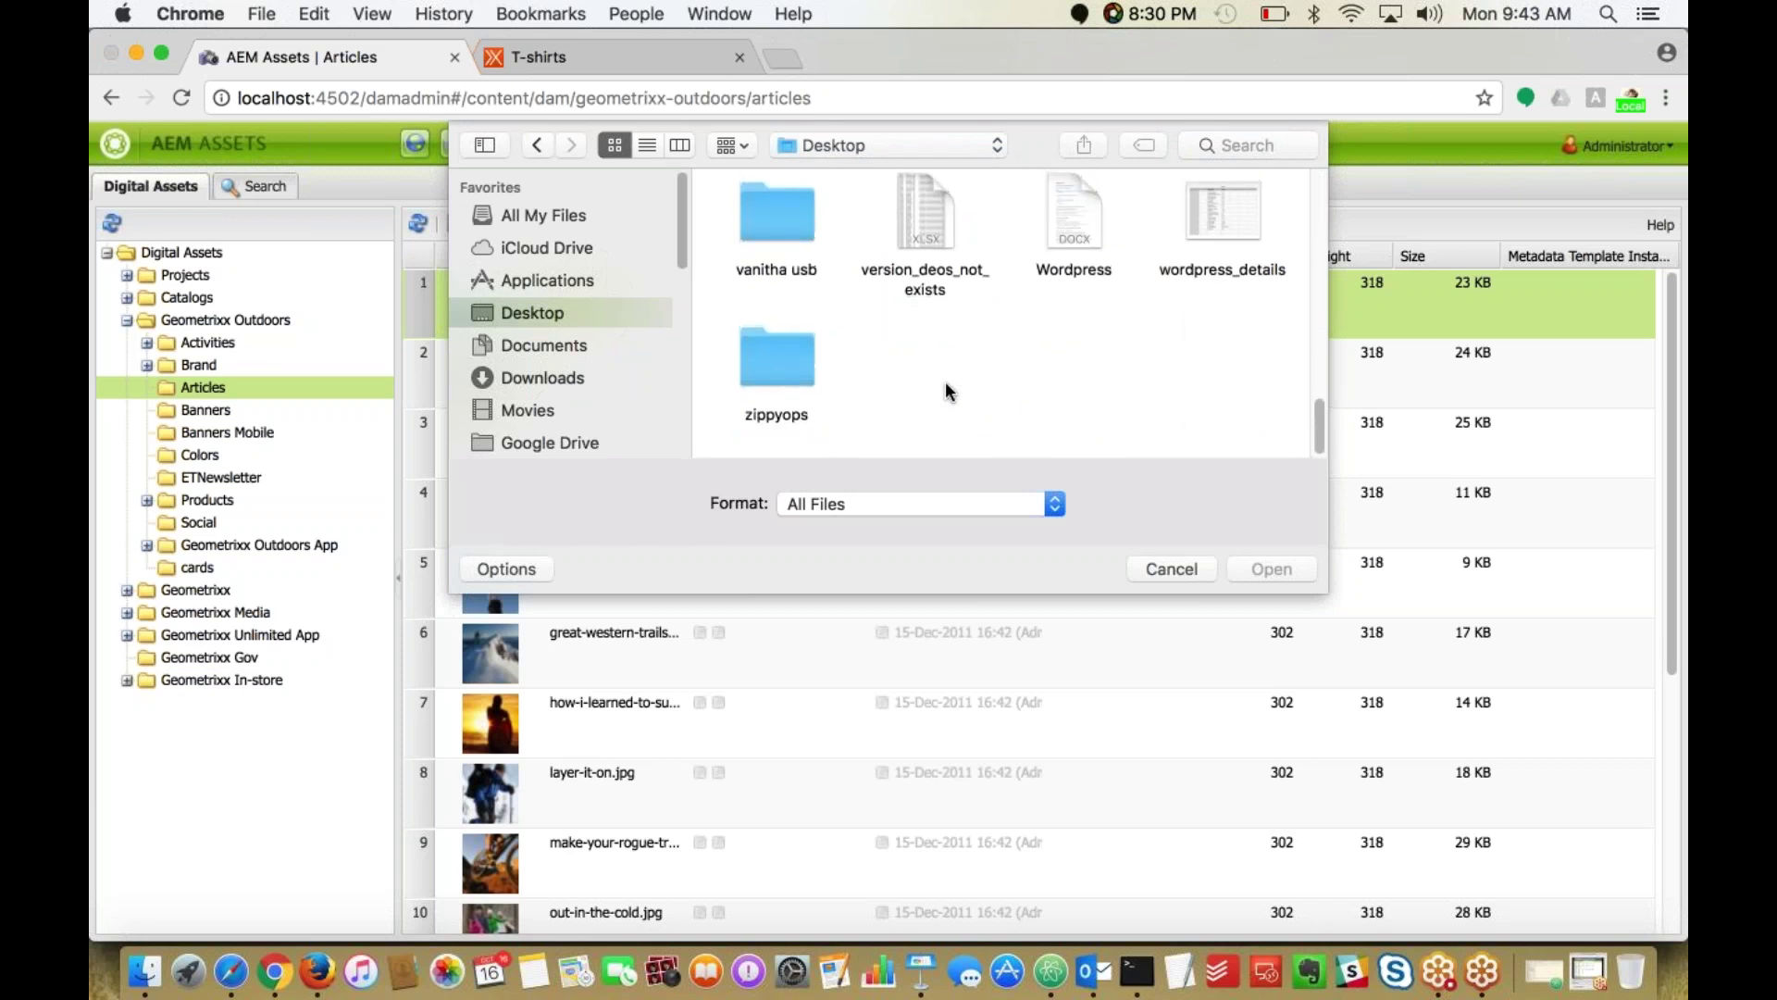
pyautogui.scroll(3, 946, 382)
pyautogui.scroll(2, 946, 381)
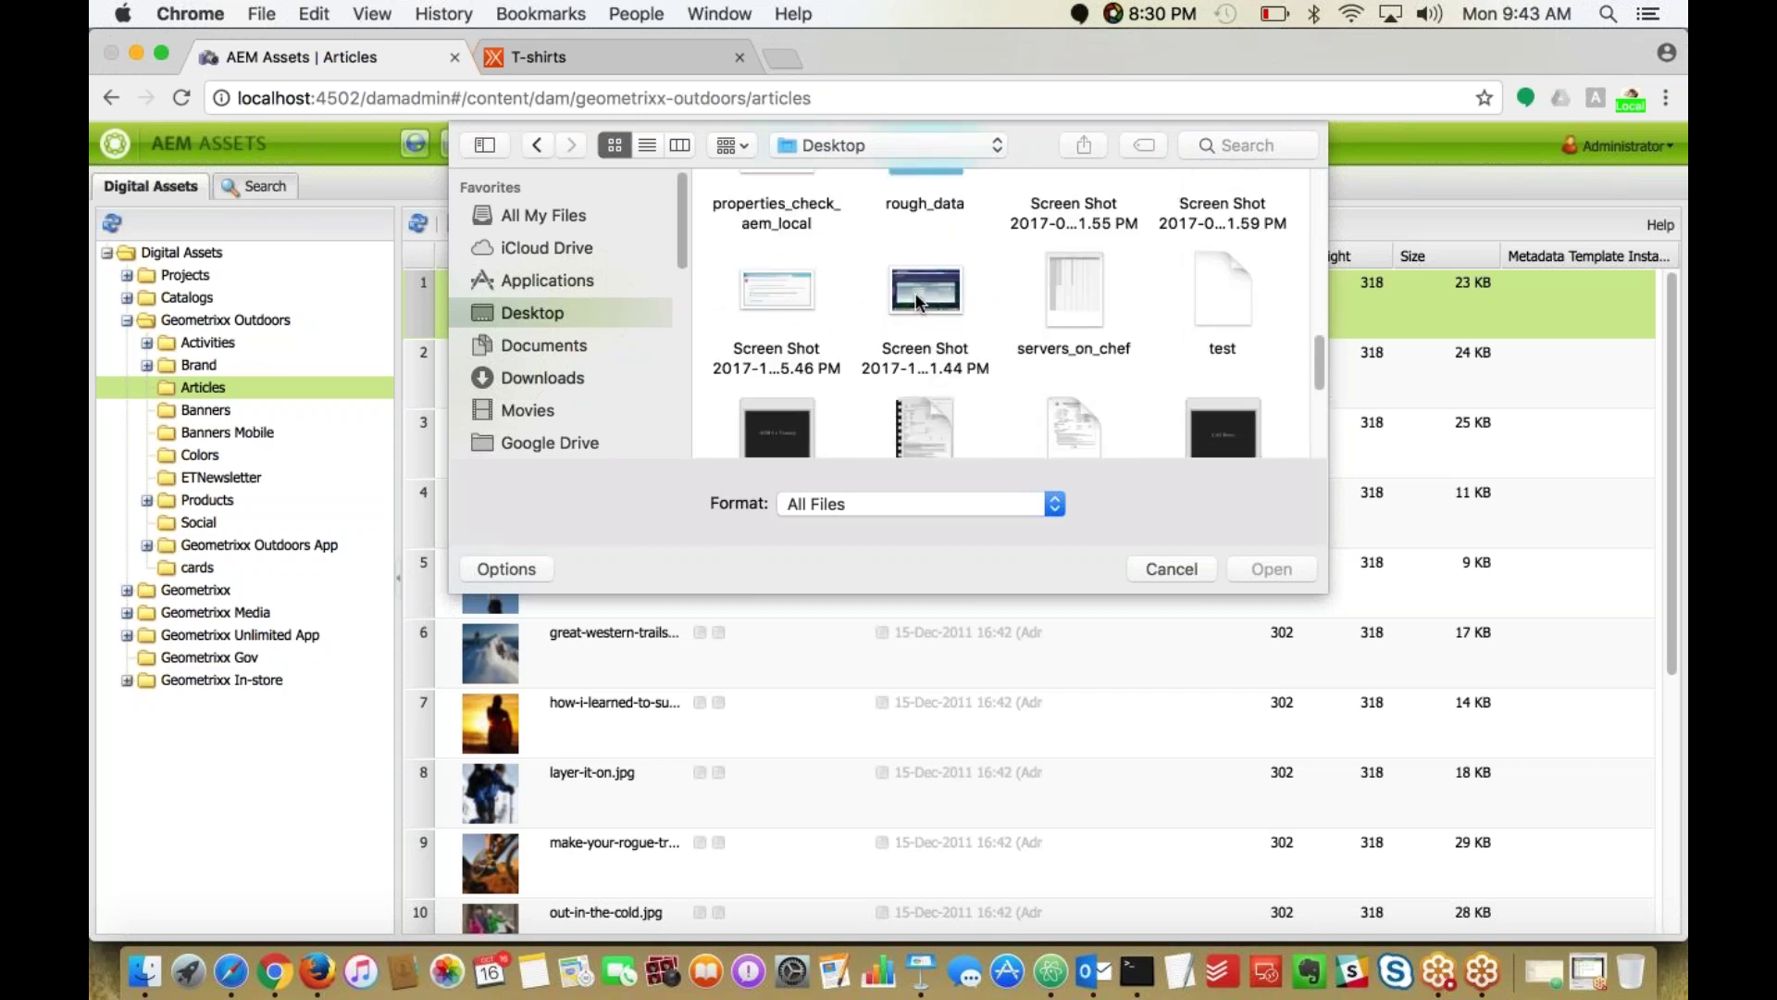
pyautogui.click(750, 288)
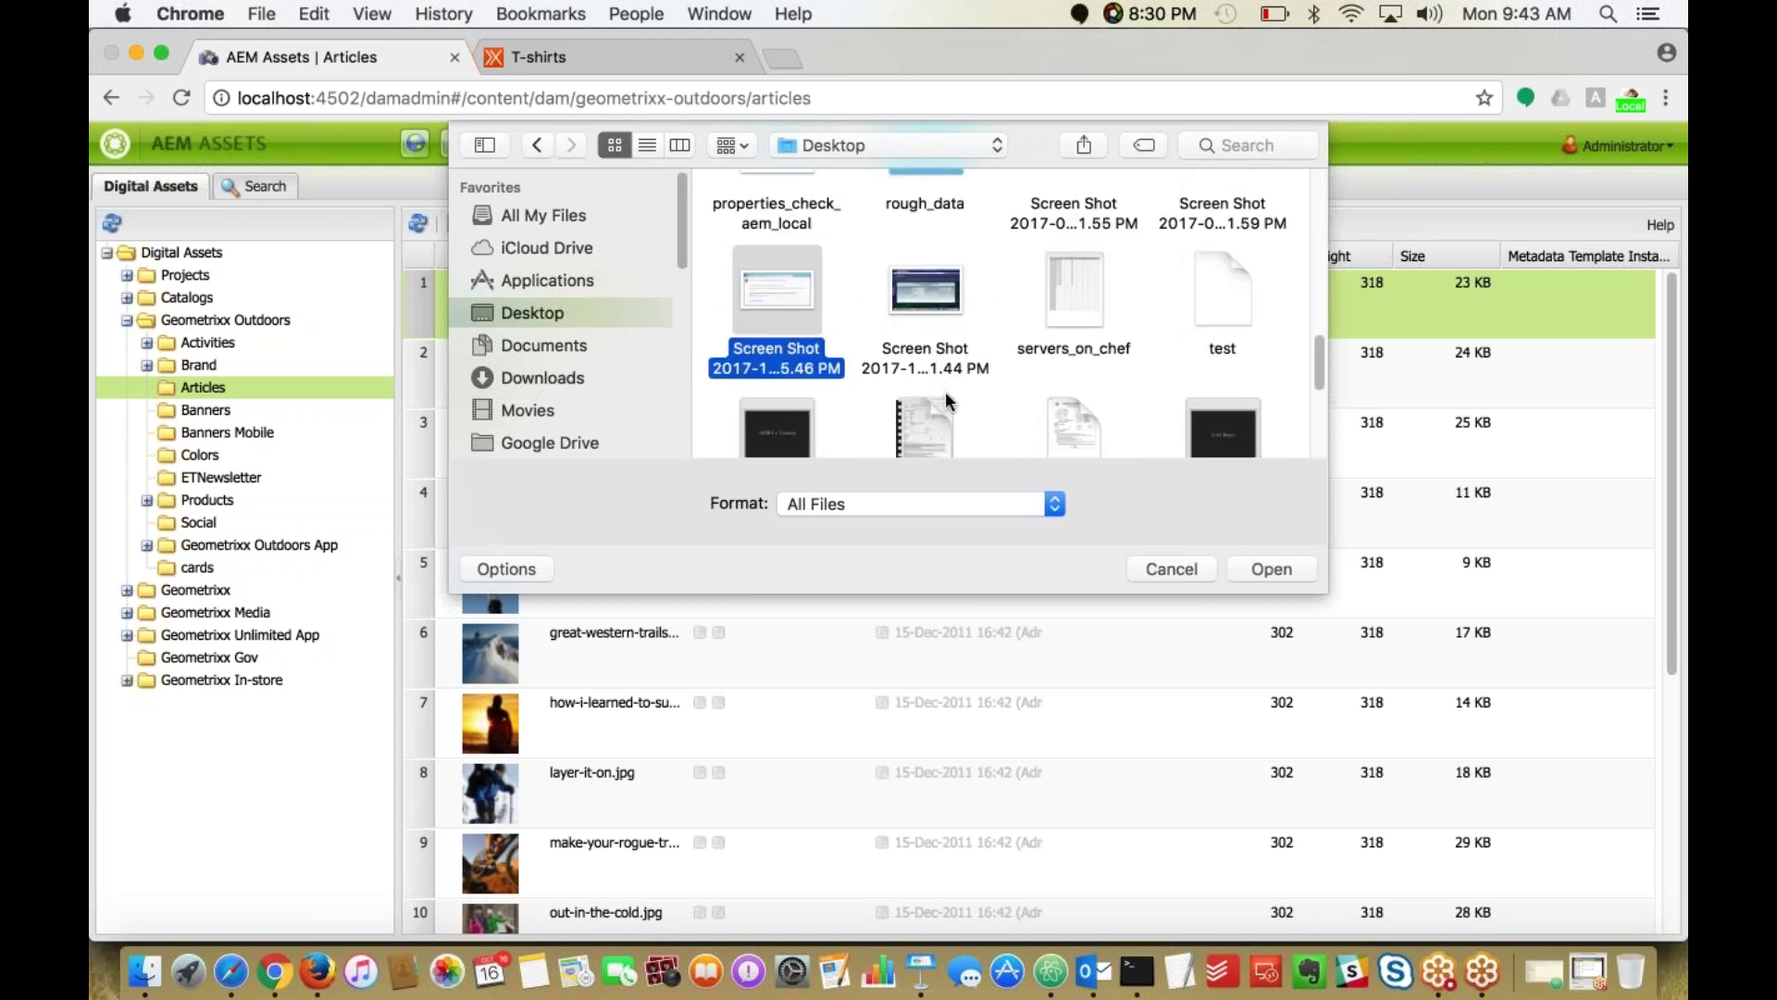
pyautogui.click(1240, 565)
pyautogui.click(969, 497)
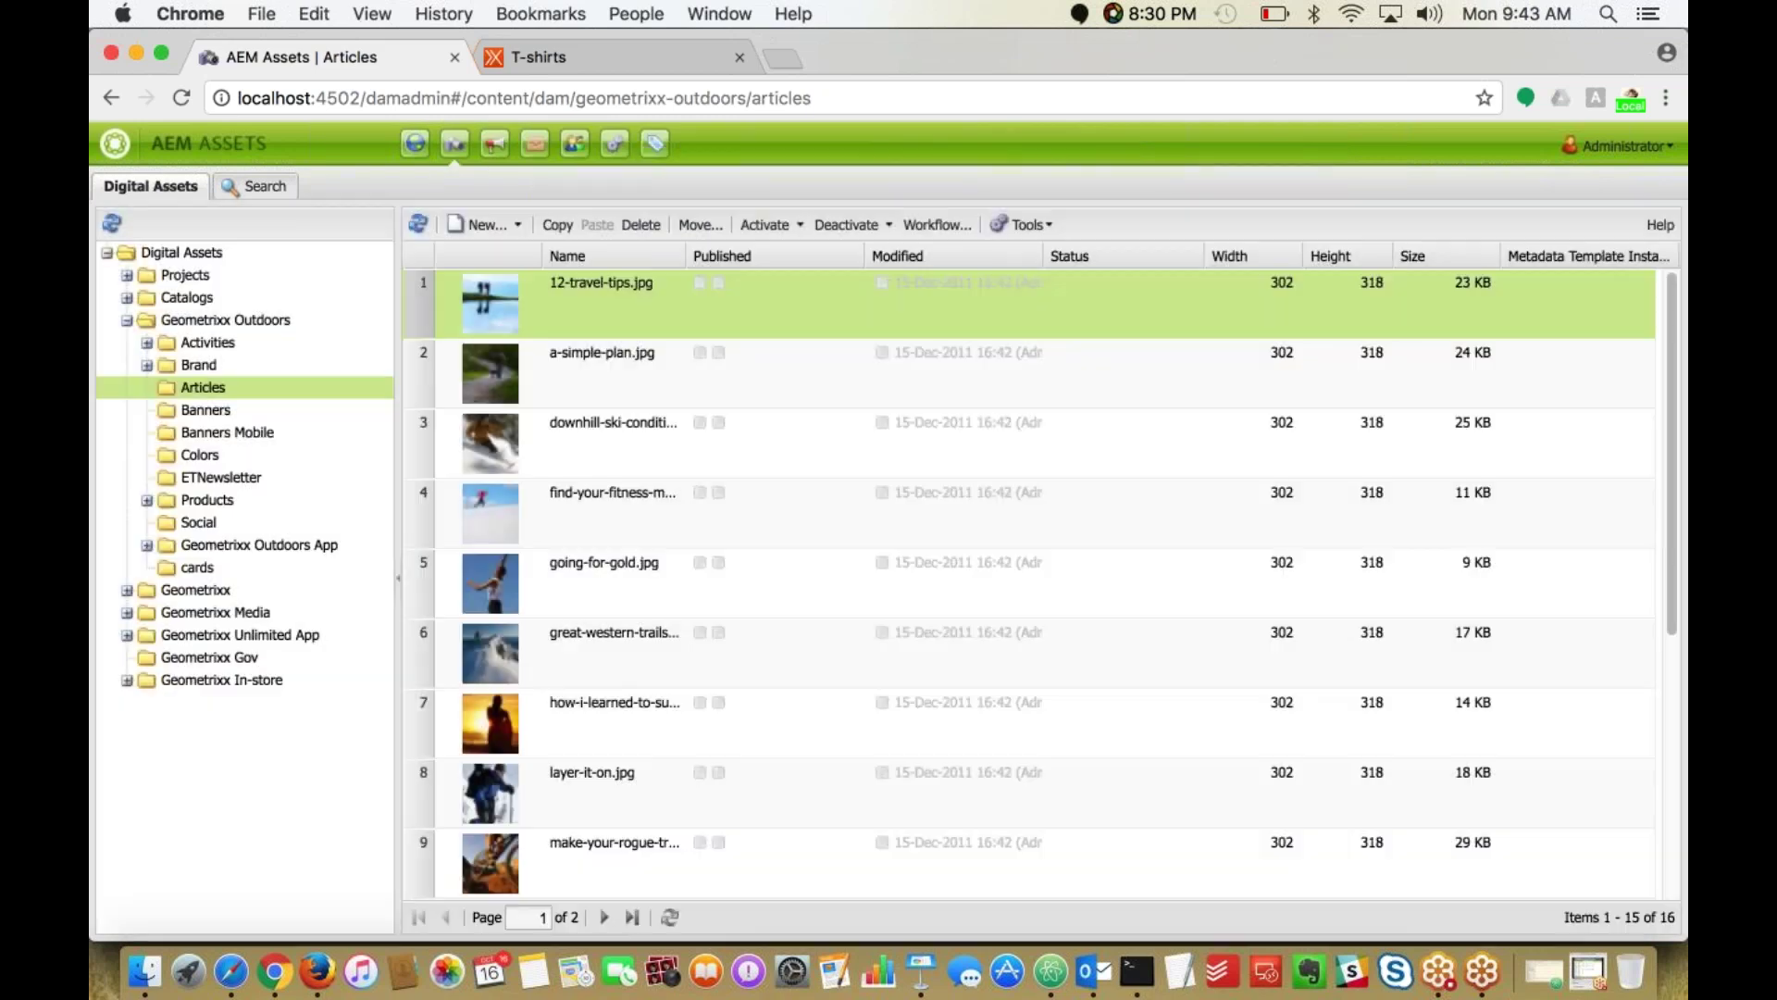
# - Page through the Articles assets and select the new 800×391 Screen Shot 2017 asset
pyautogui.click(604, 916)
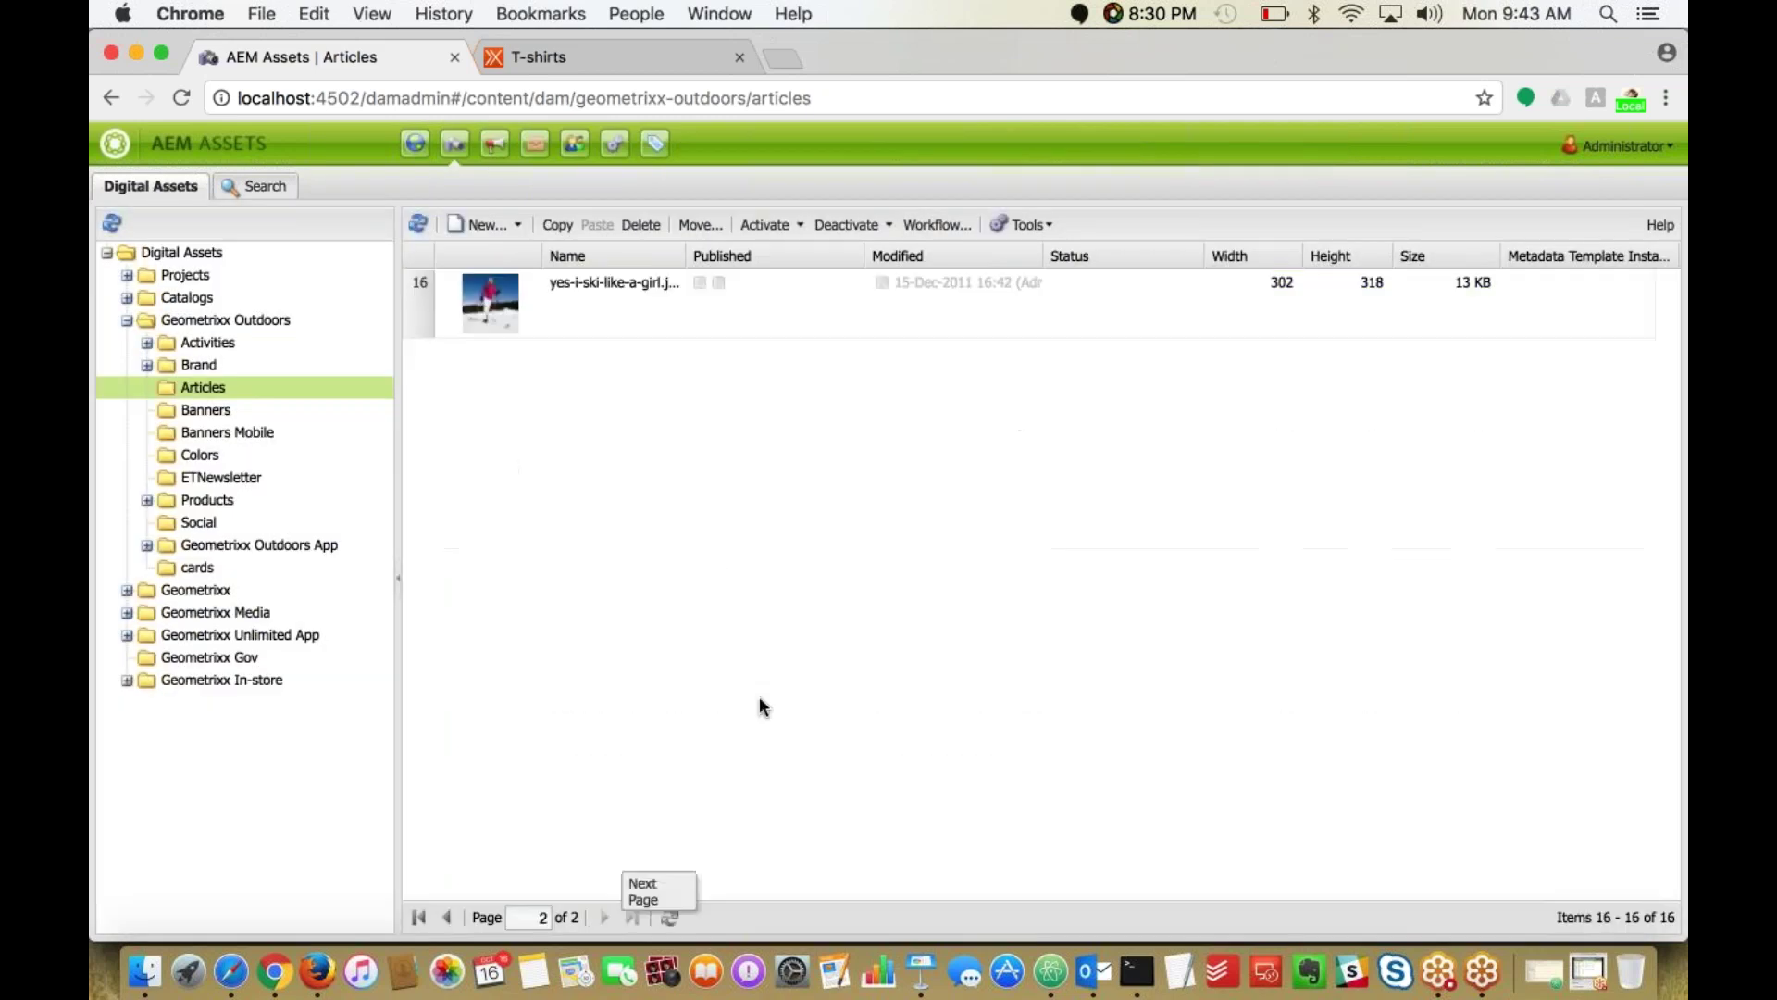
pyautogui.click(453, 914)
pyautogui.scroll(-5, 624, 700)
pyautogui.scroll(-2, 623, 706)
pyautogui.click(563, 536)
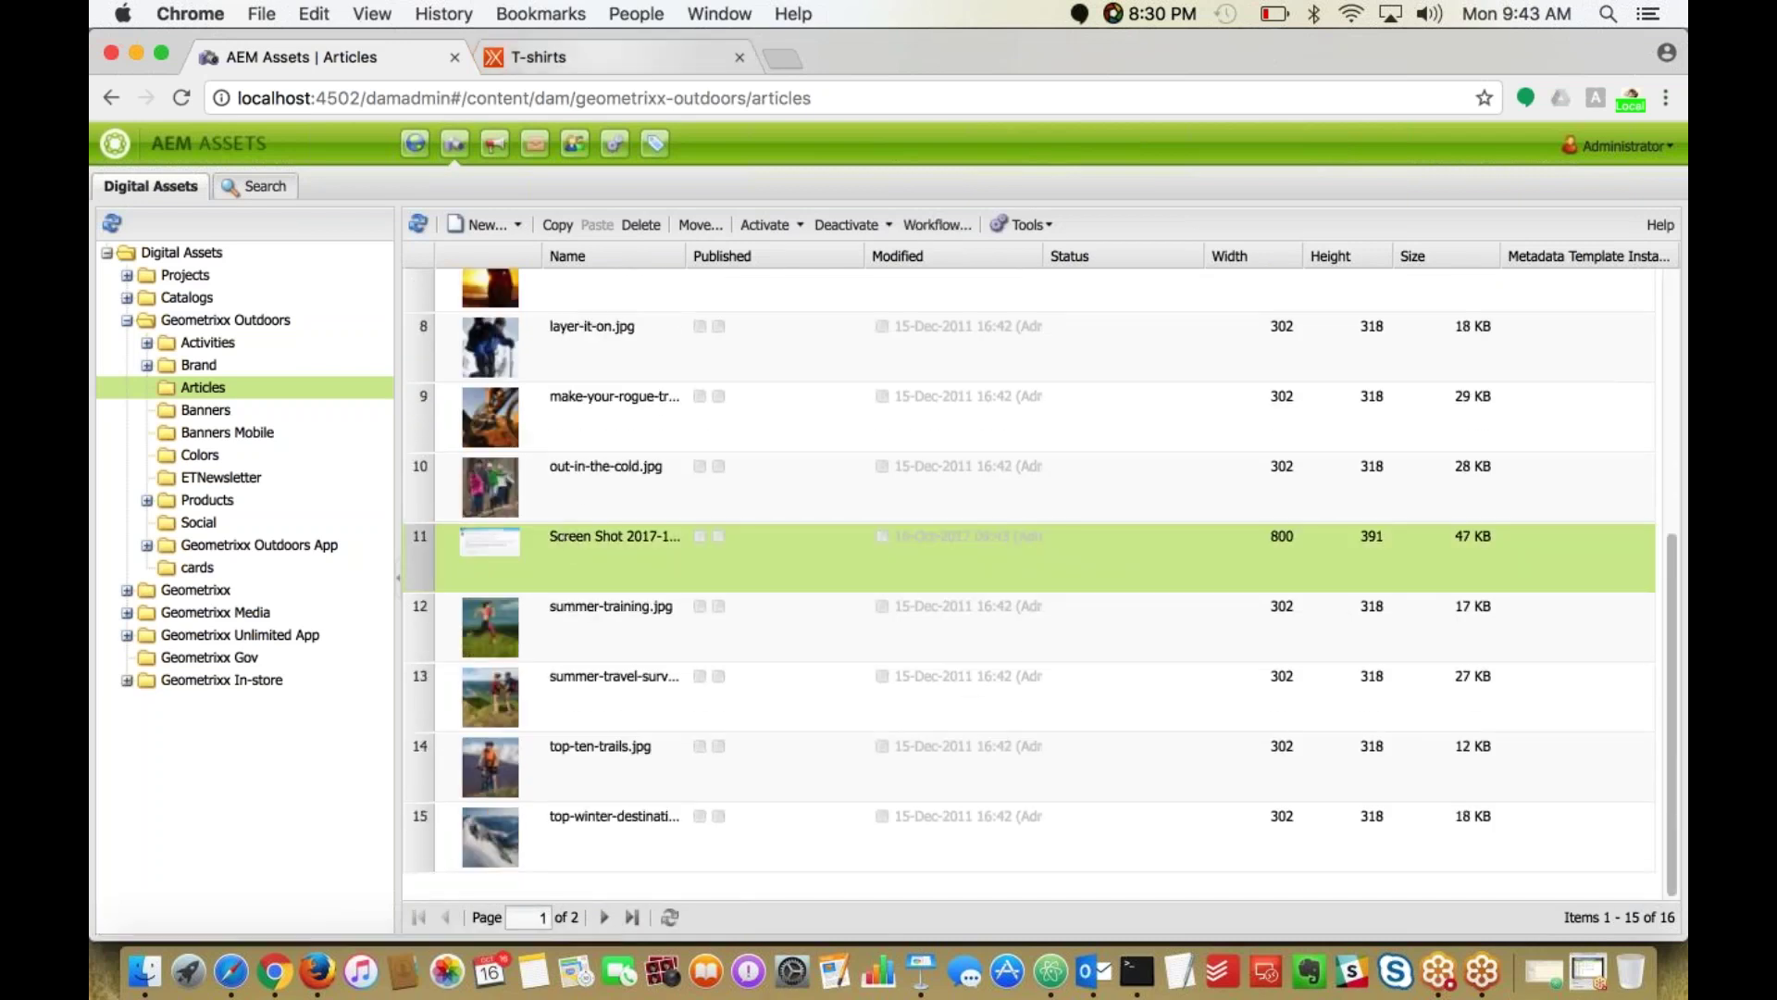
# - Copy the server address localhost:4502 from the assets page's web address
pyautogui.click(558, 53)
pyautogui.click(278, 56)
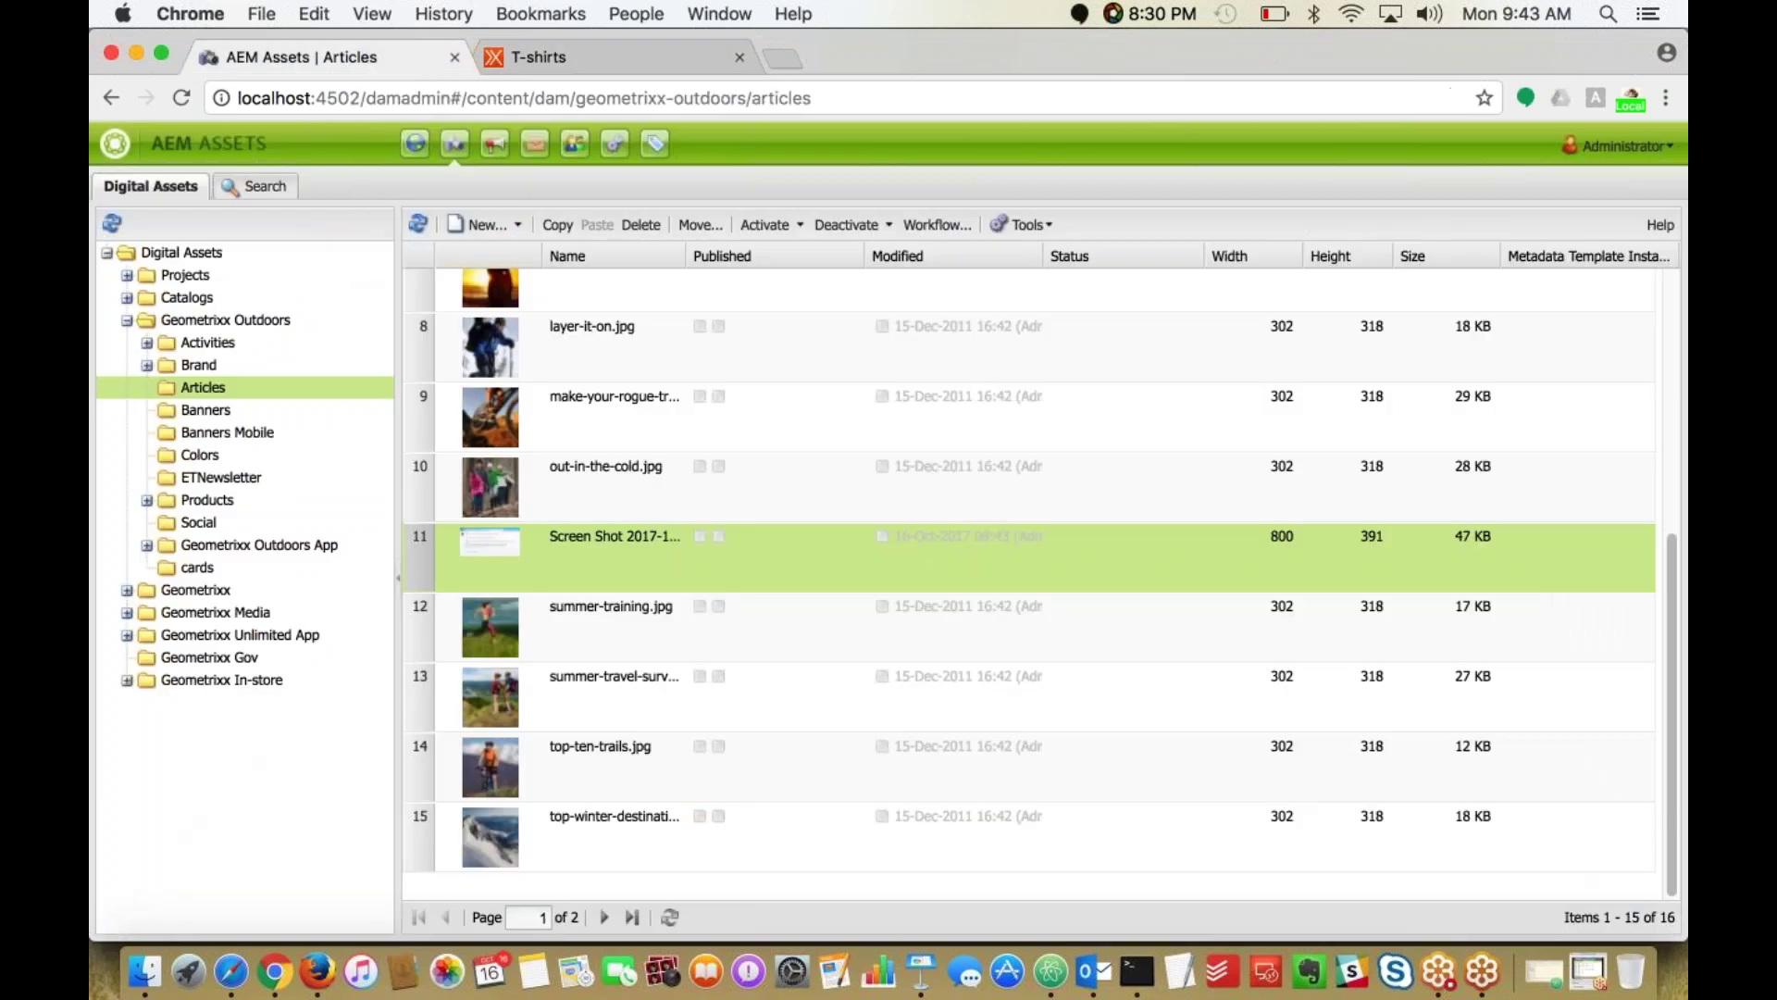
pyautogui.click(353, 98)
pyautogui.click(366, 98)
pyautogui.moveTo(366, 98); pyautogui.dragTo(152, 70)
pyautogui.press('super+c')
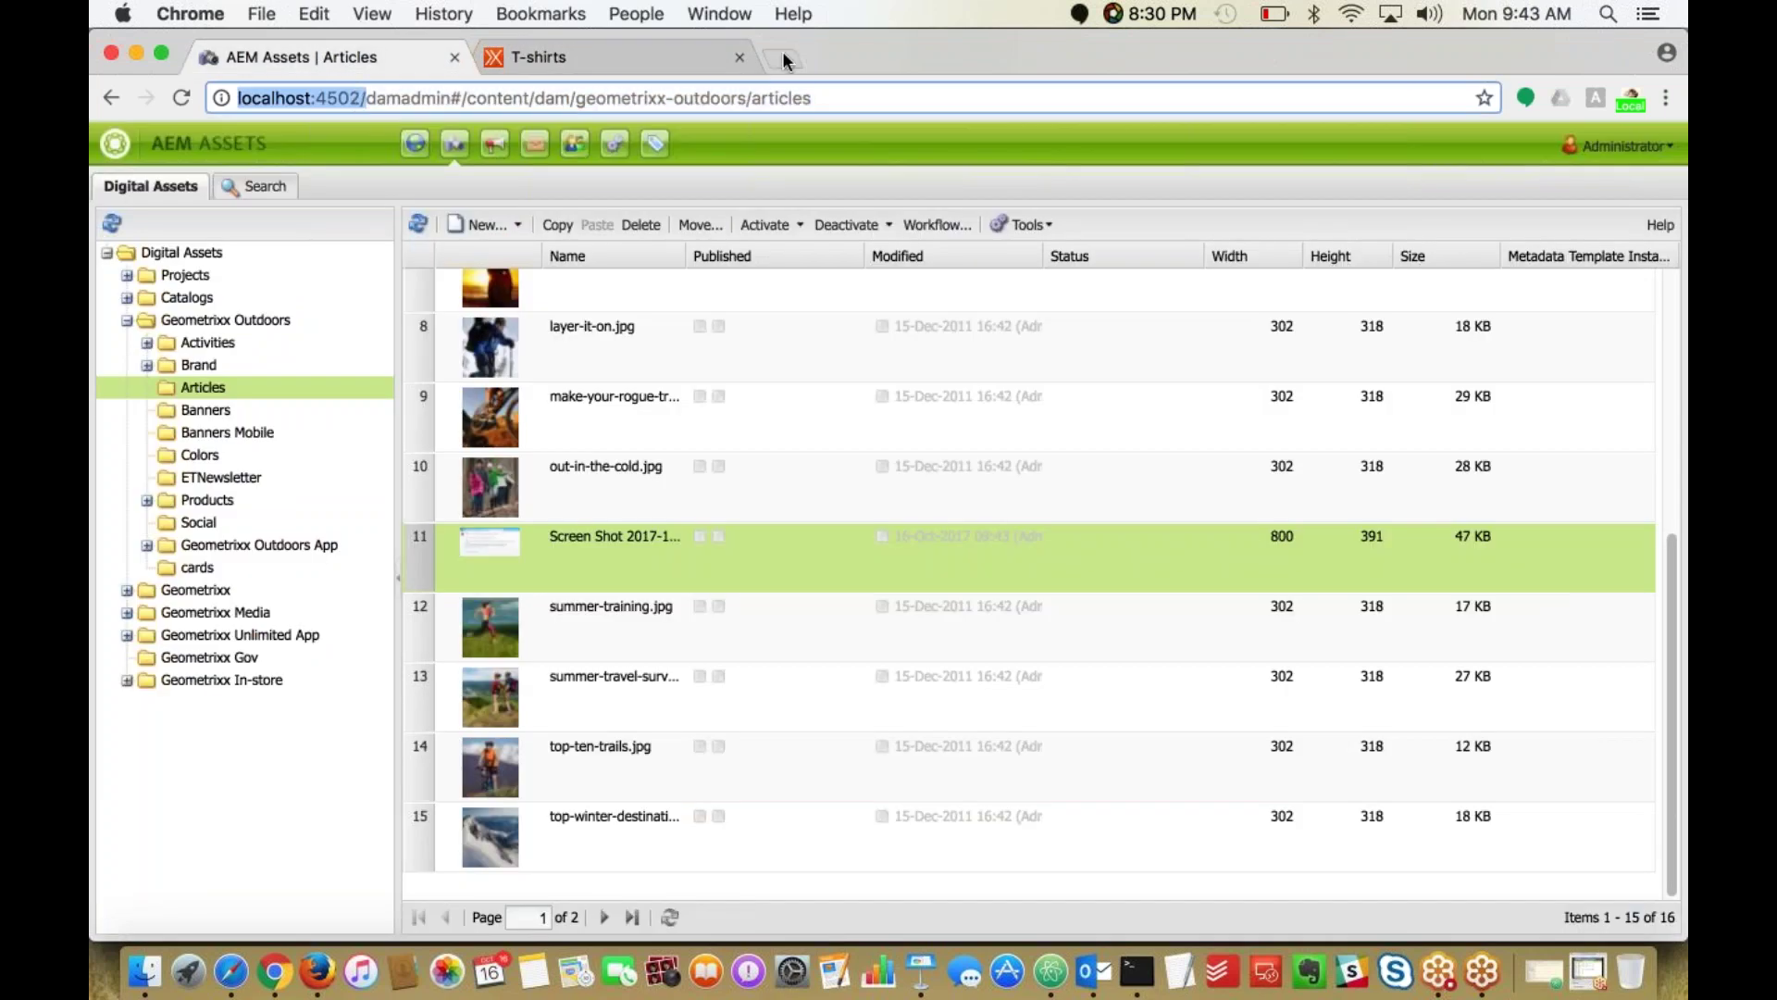
# - Load localhost:4502/siteadmin in a new tab and open Men's > T-shirts in the page editor
pyautogui.click(783, 59)
pyautogui.press('super+v')
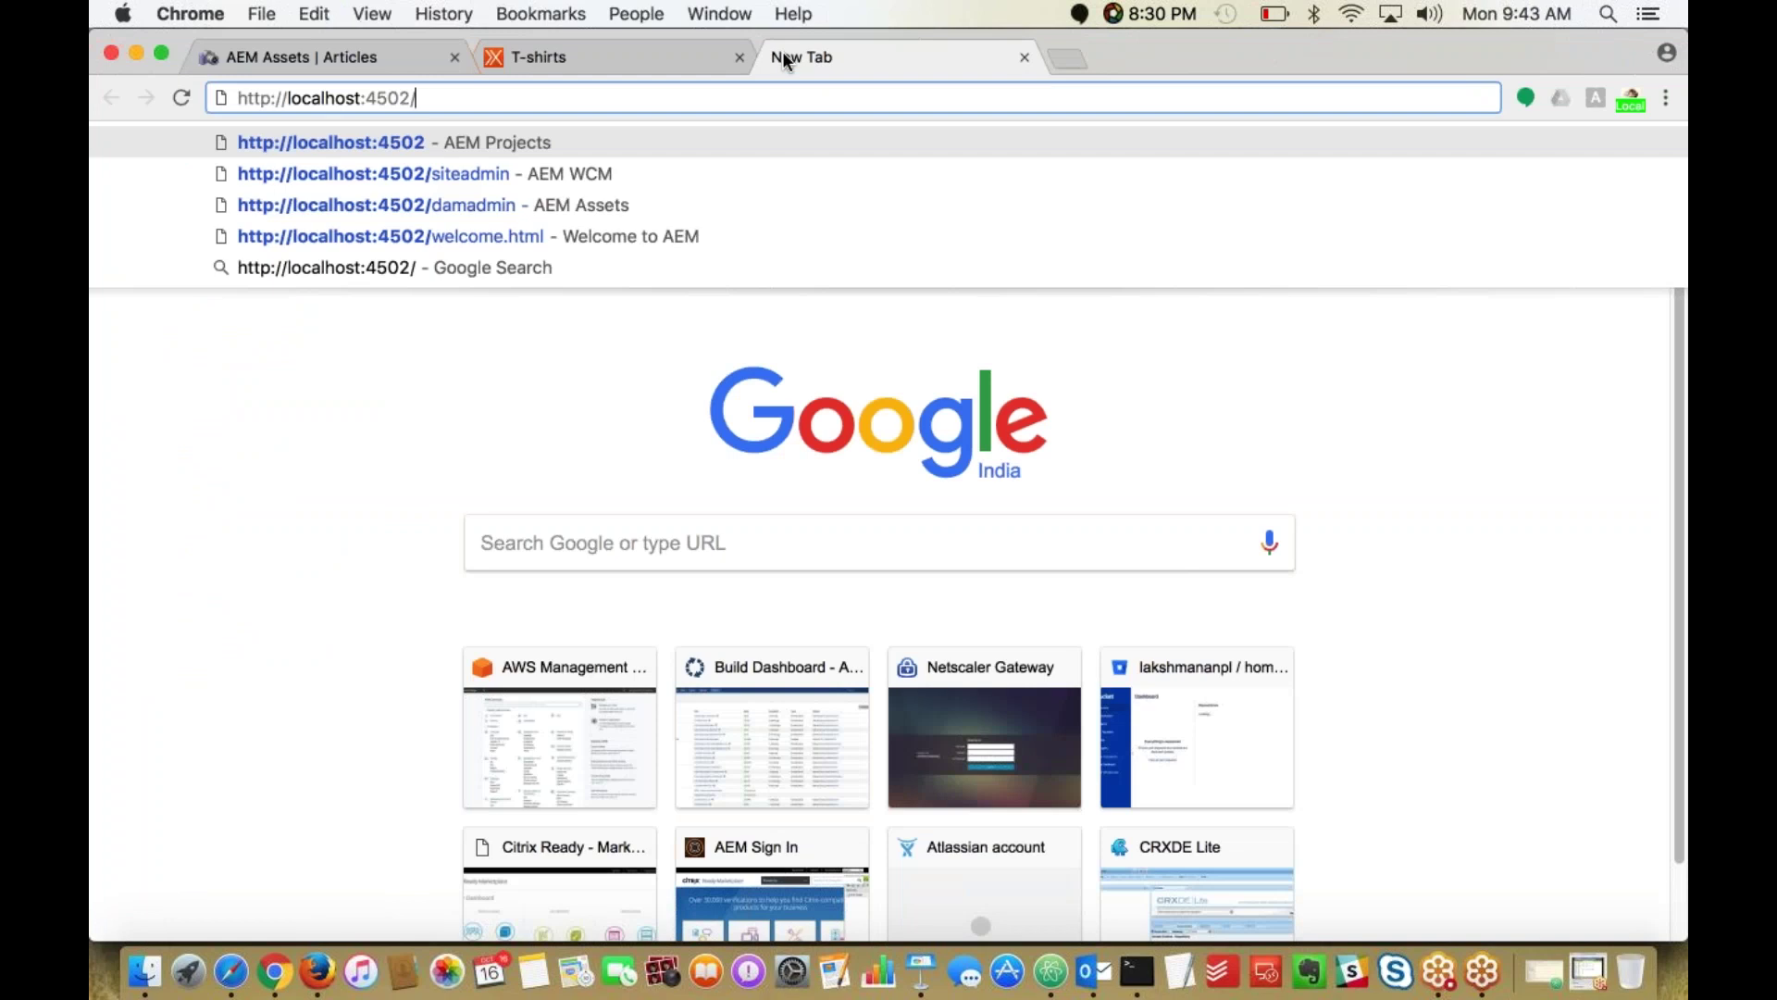
pyautogui.press('Down')
pyautogui.press('Return')
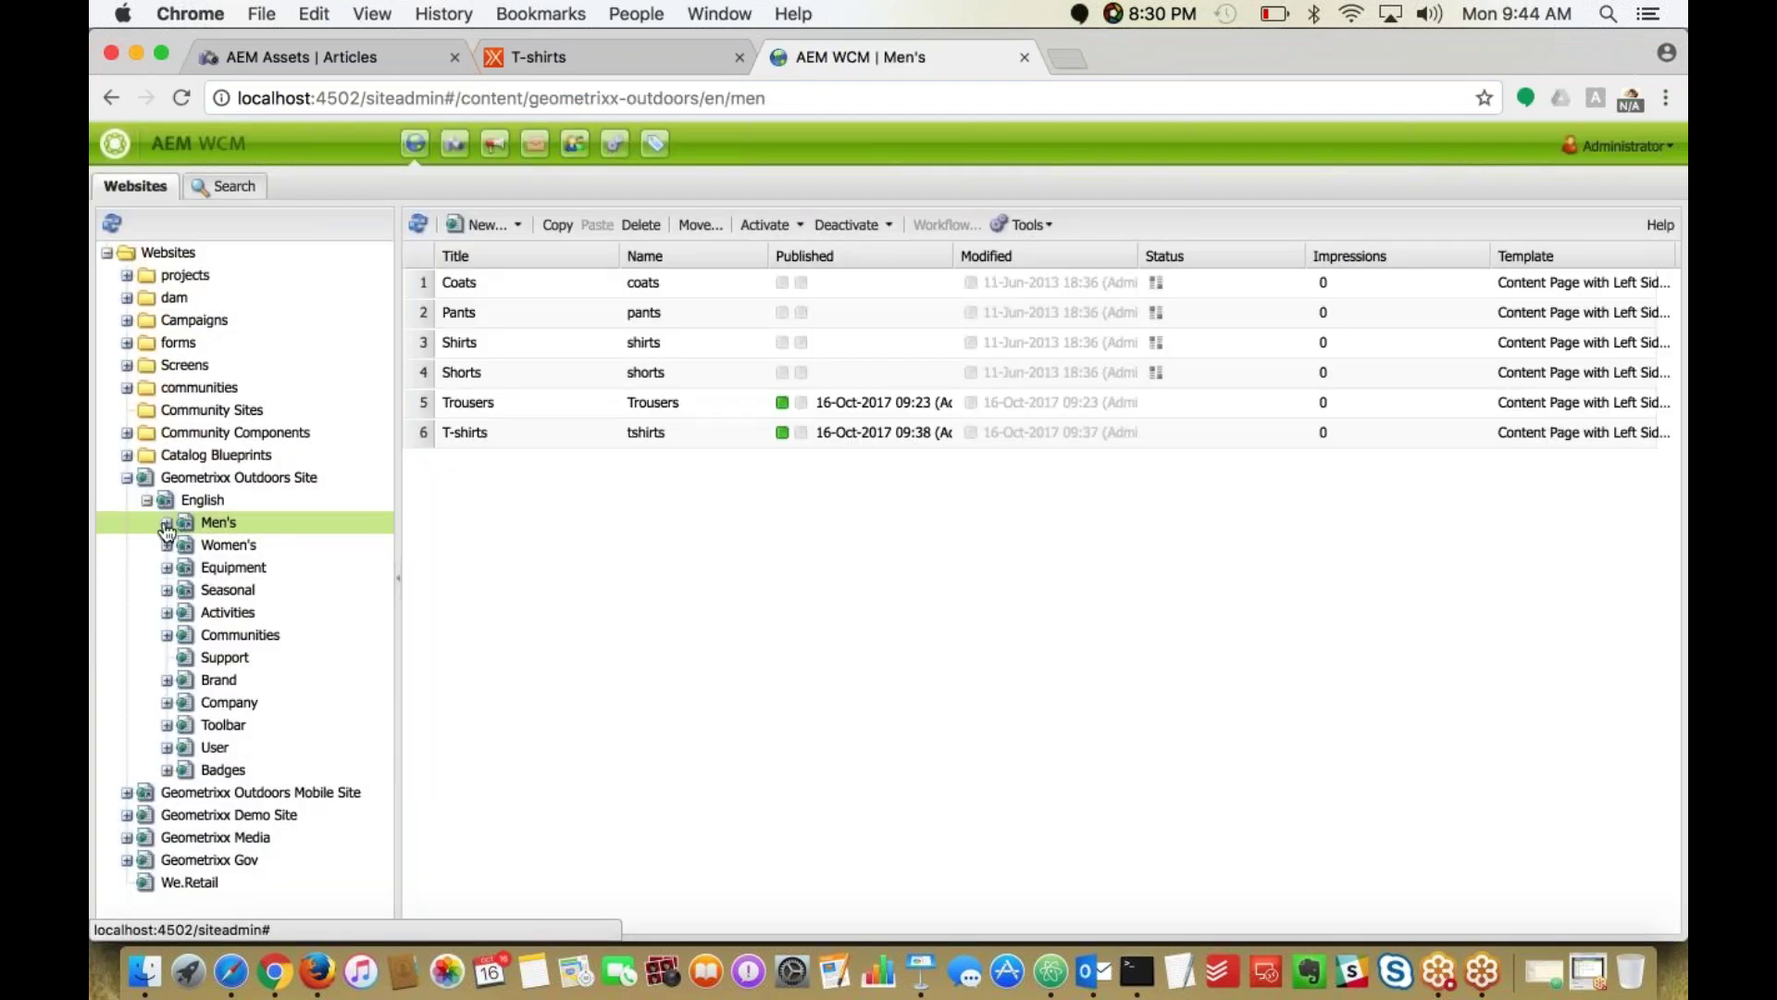
pyautogui.click(168, 523)
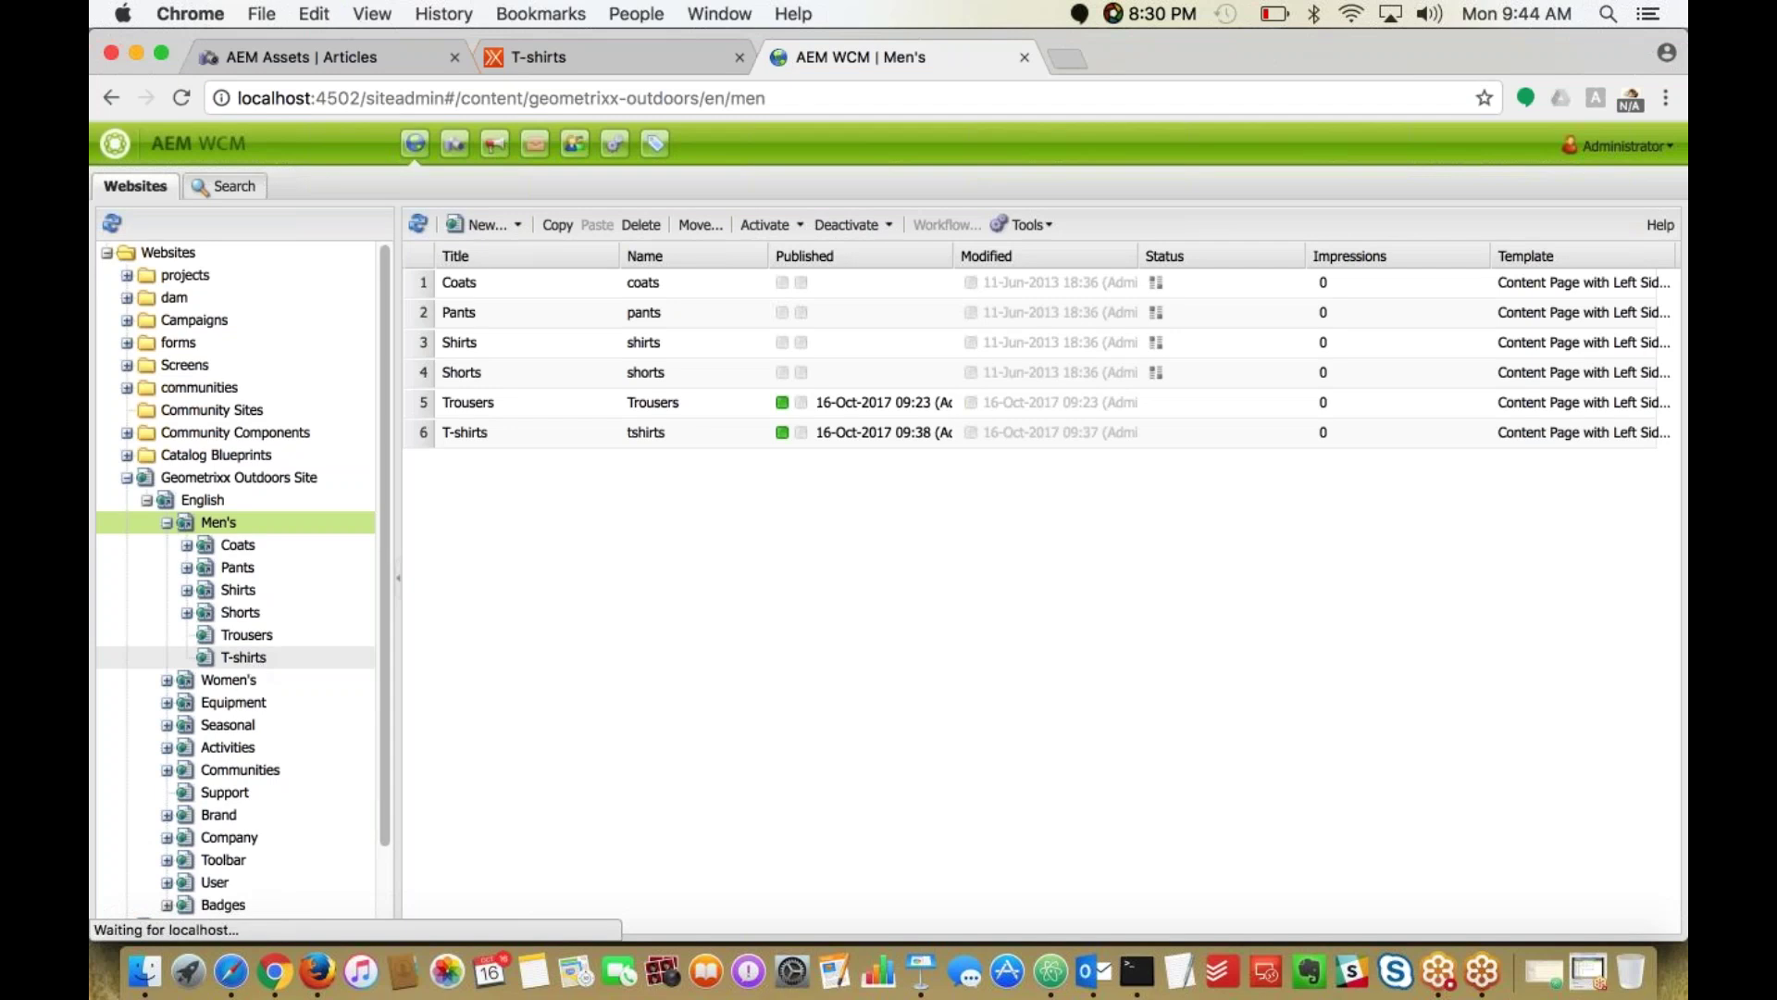
pyautogui.doubleClick(242, 657)
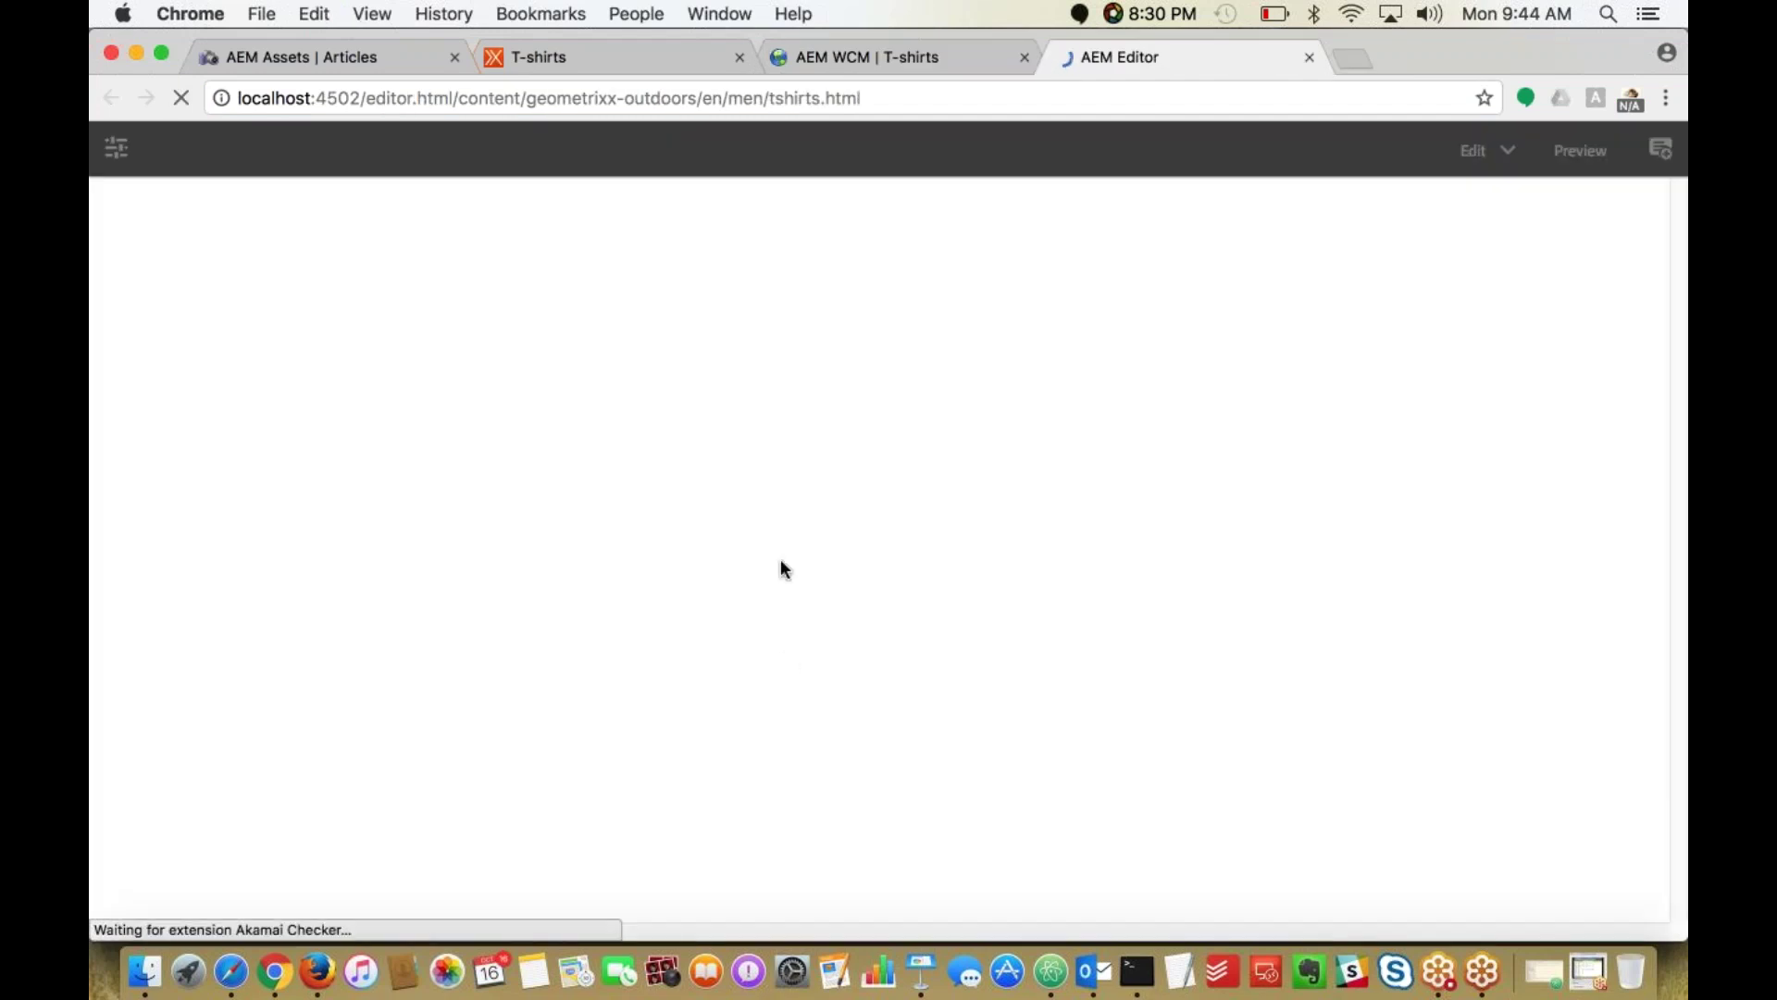
pyautogui.click(866, 52)
pyautogui.click(1135, 53)
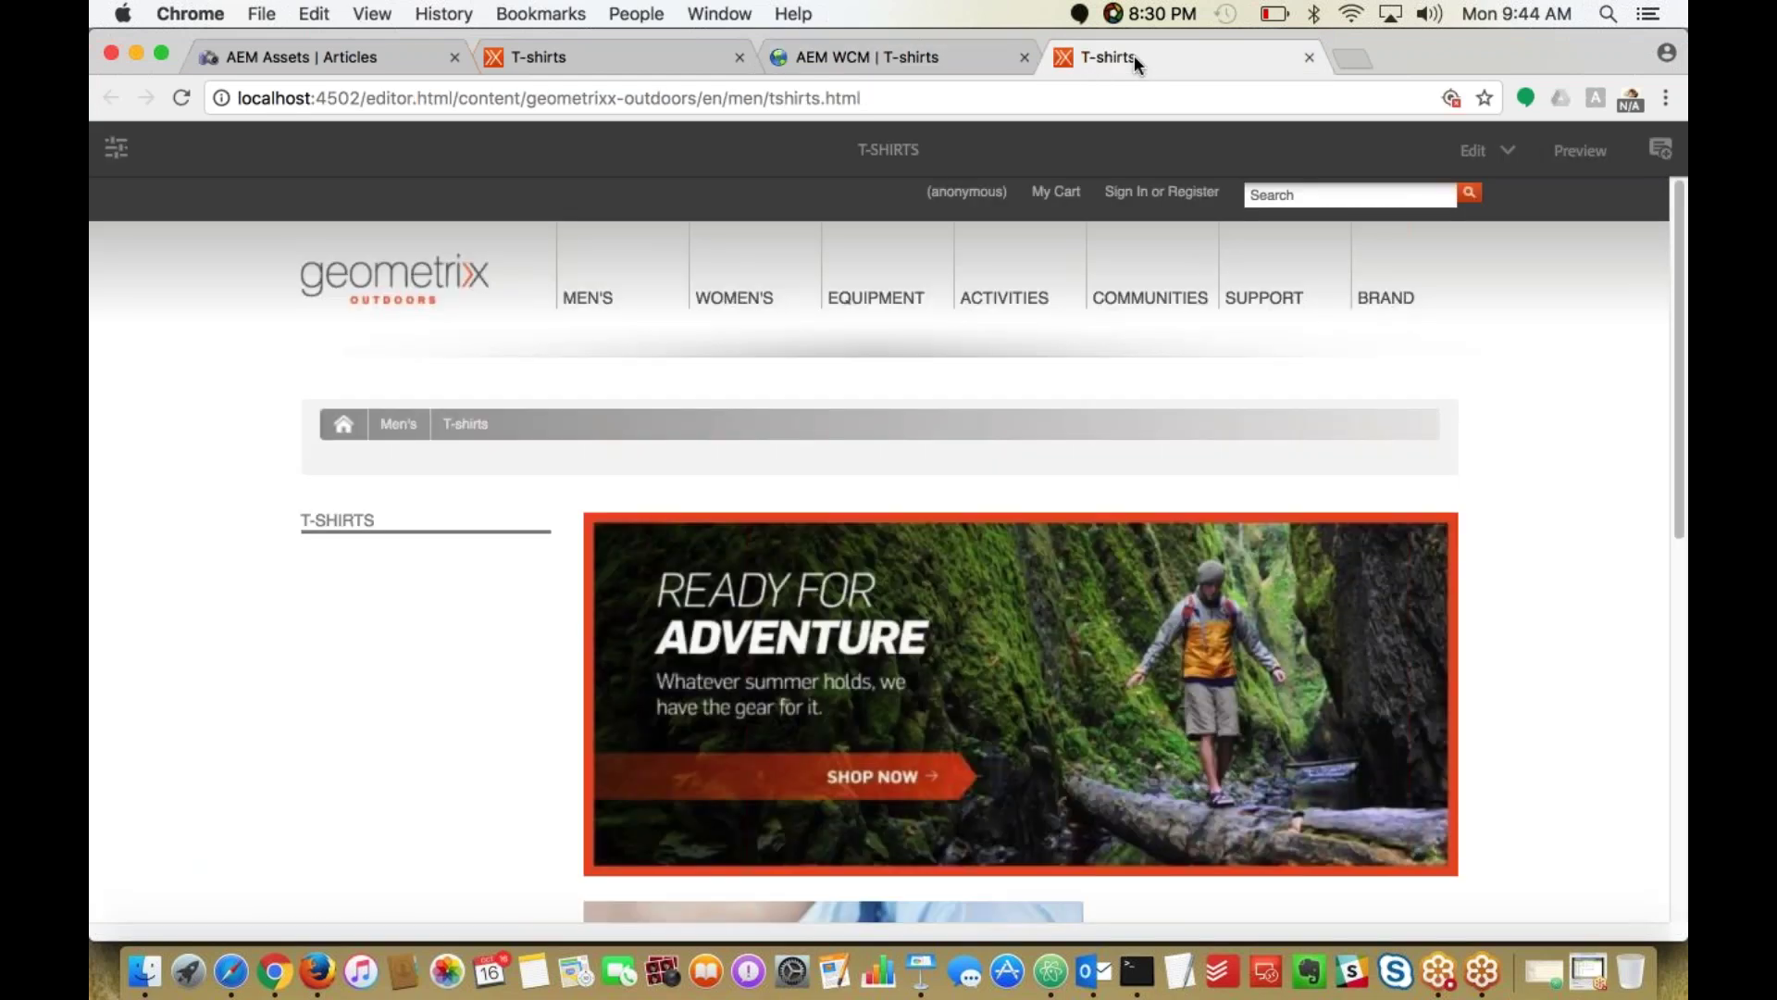
pyautogui.scroll(-2, 888, 556)
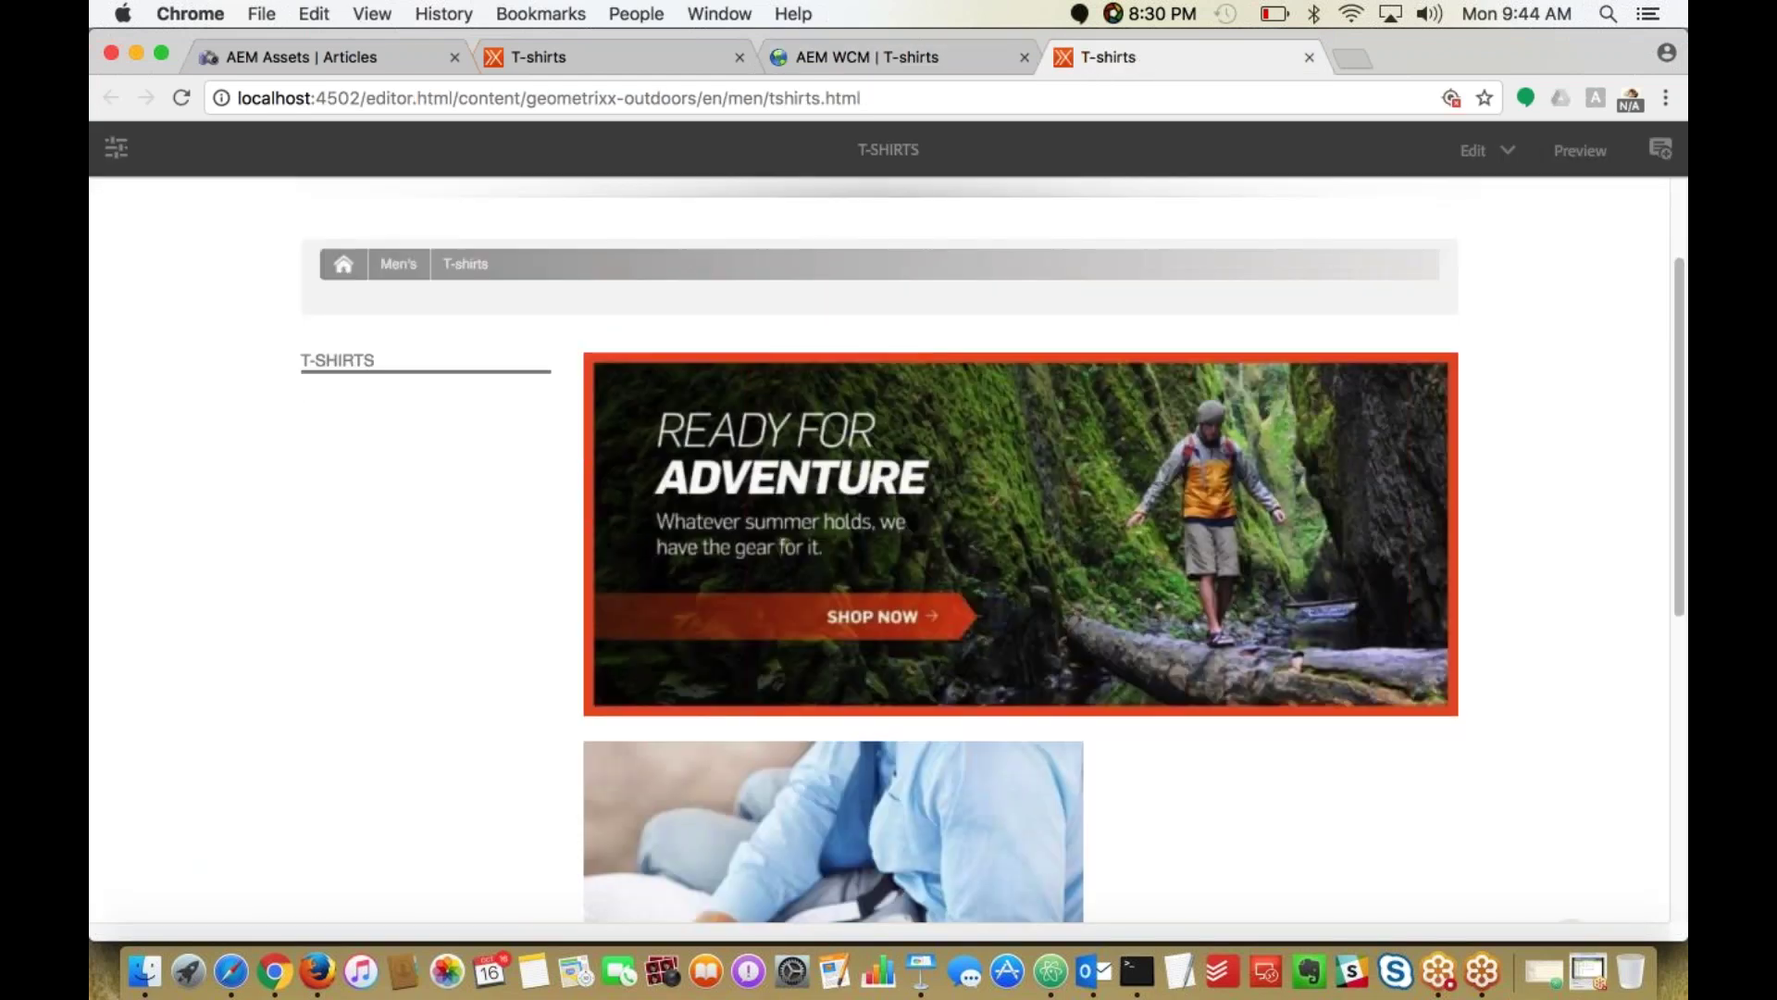
pyautogui.scroll(-2, 1018, 556)
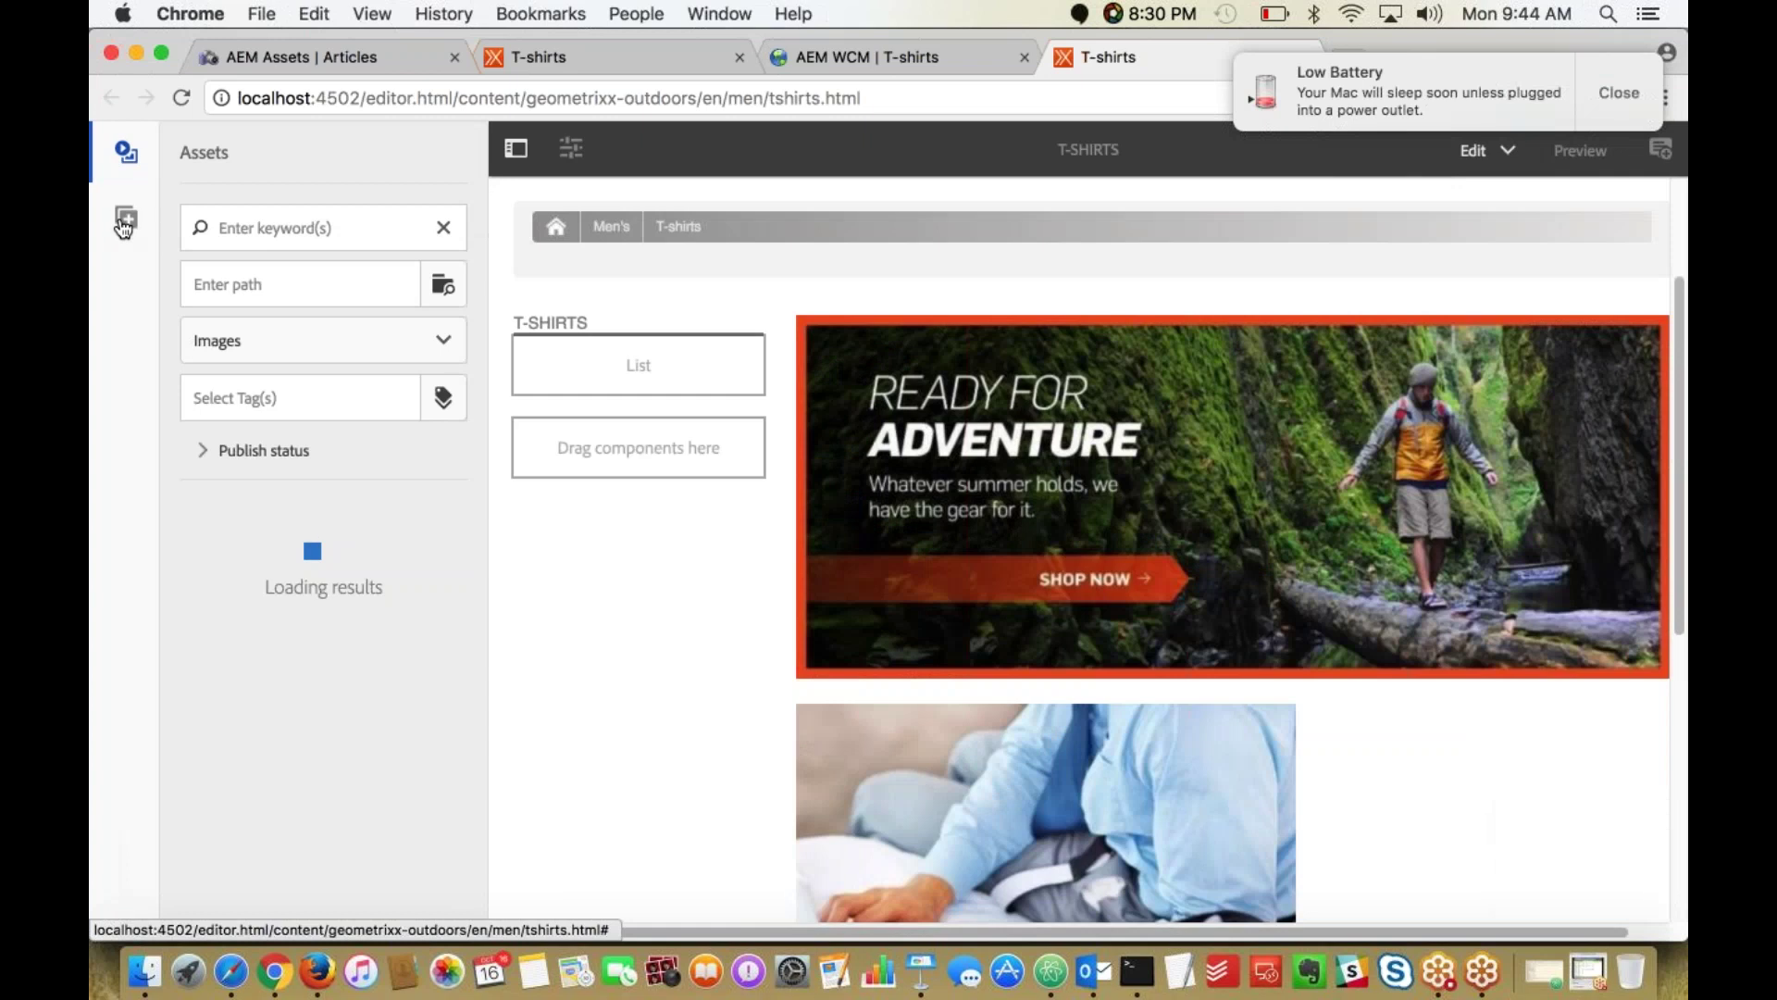
# - Drag an Image component from the Components list below the 'This is a test page' text
pyautogui.click(126, 217)
pyautogui.scroll(-10, 305, 611)
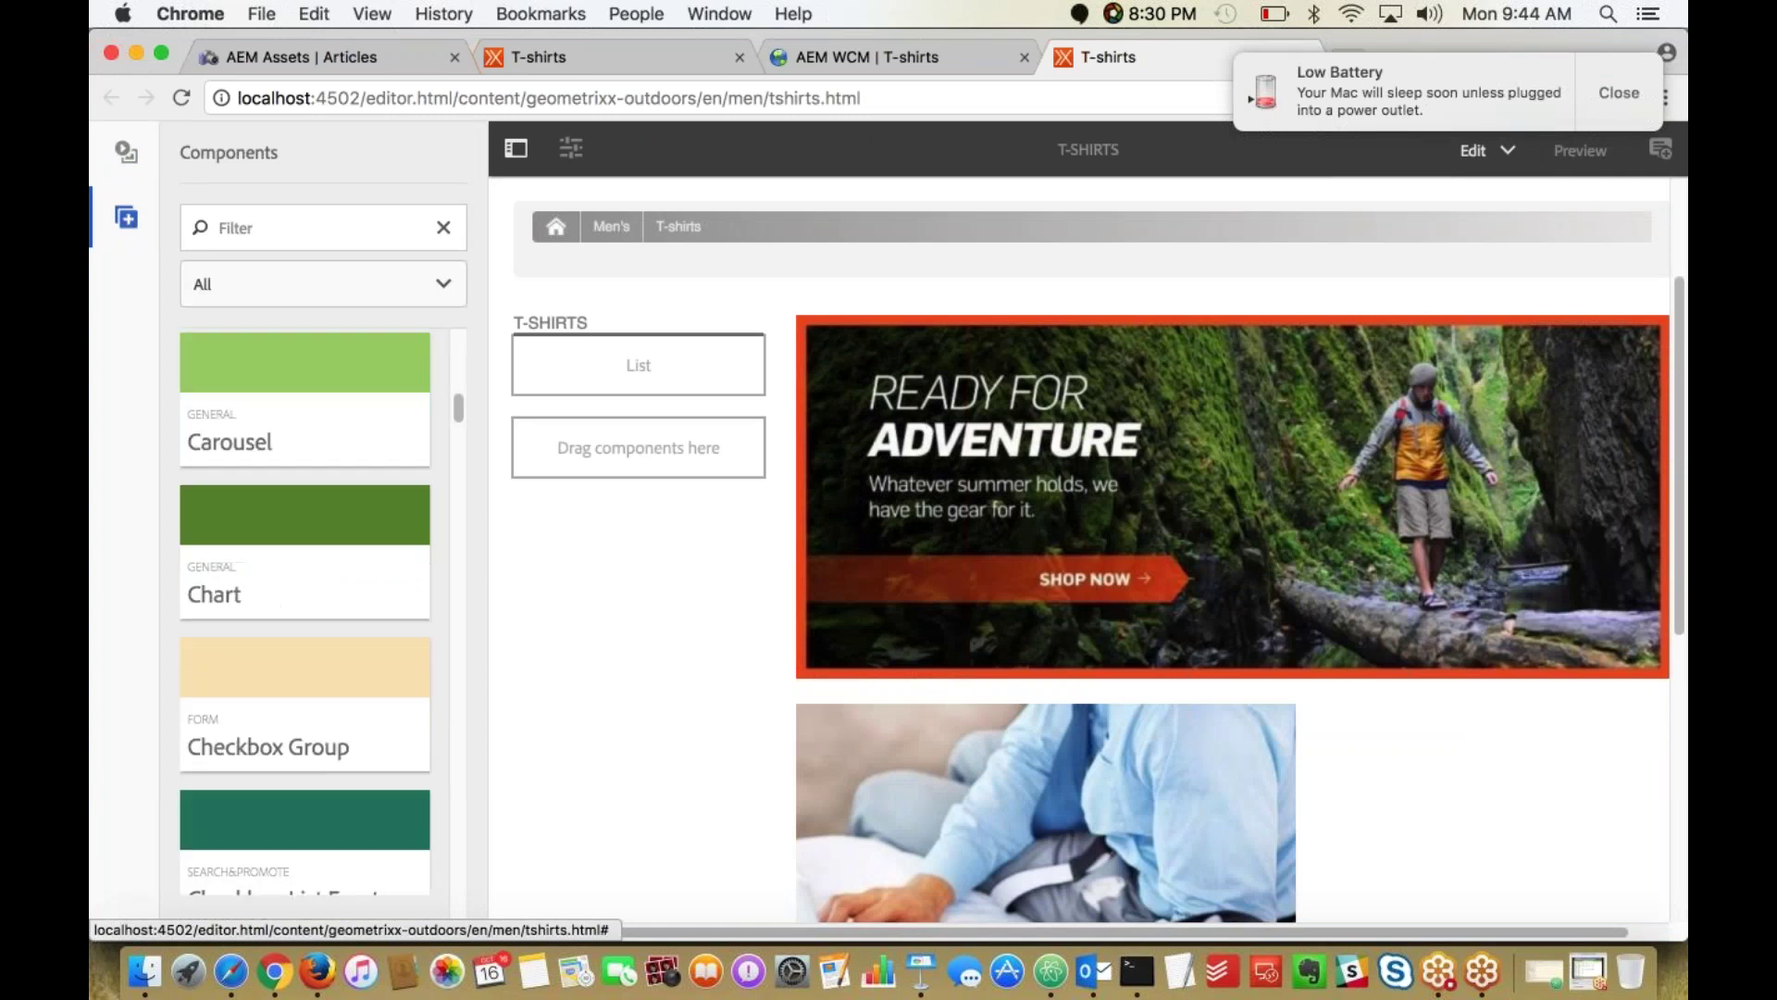
pyautogui.scroll(-15, 305, 611)
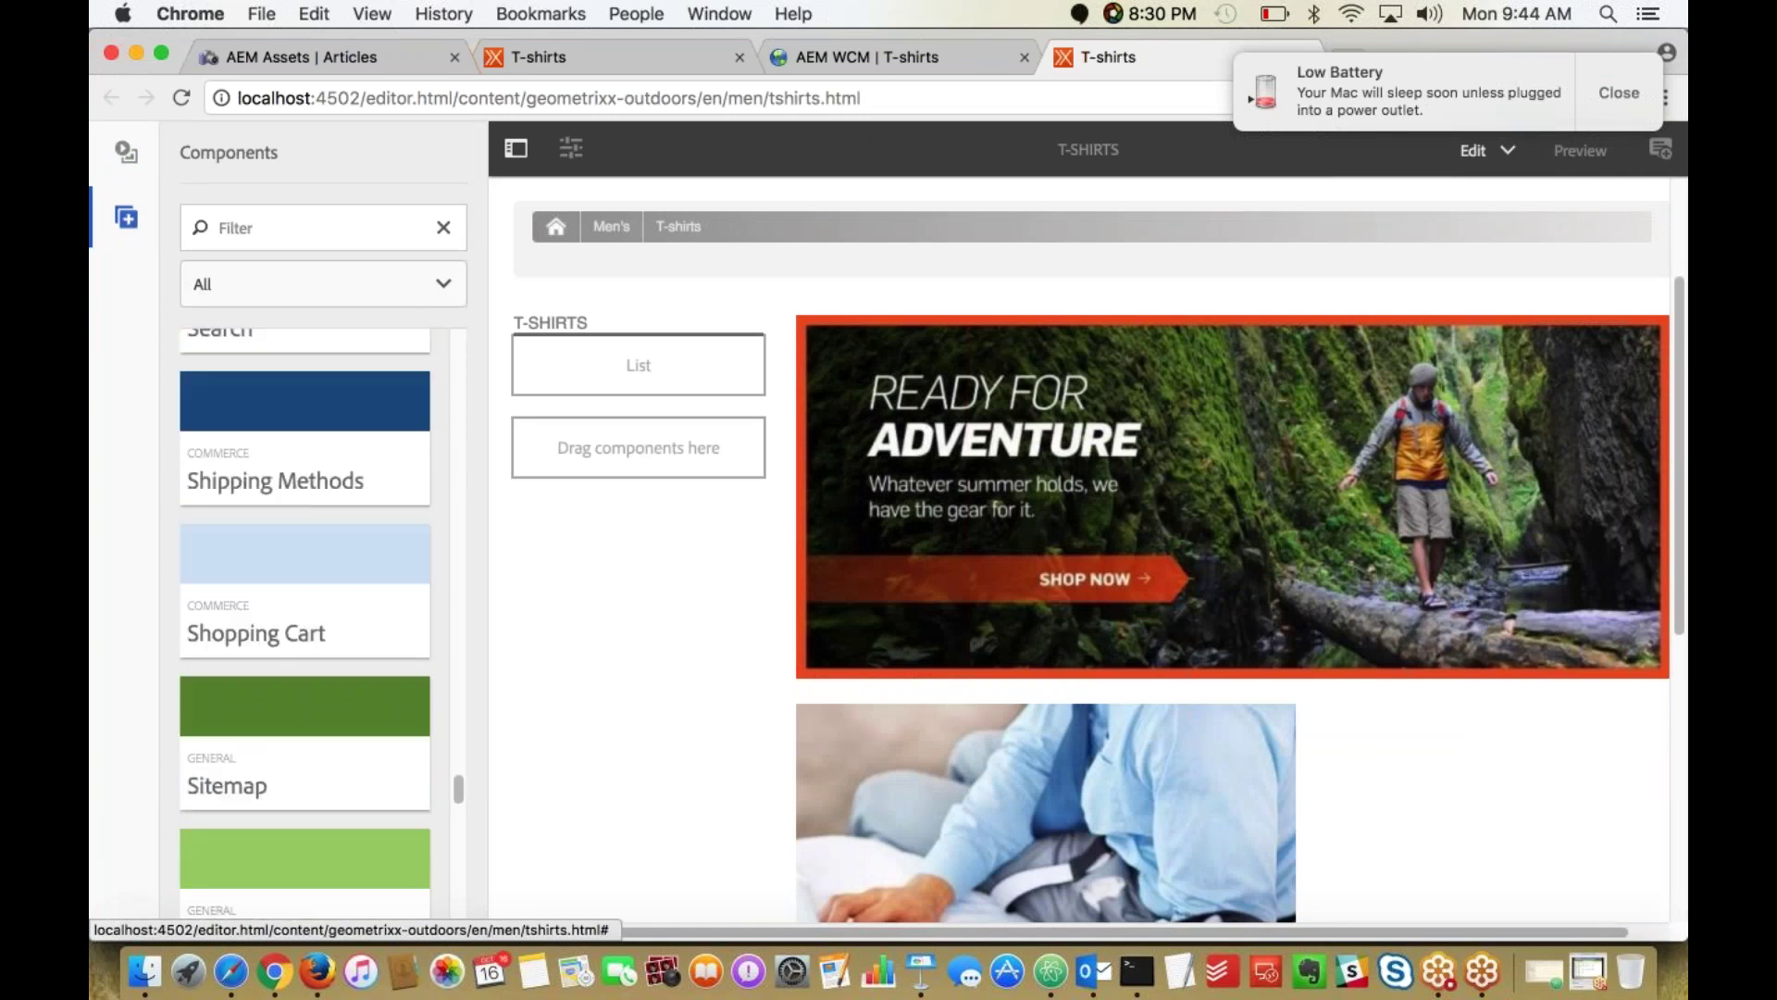
pyautogui.scroll(-10, 305, 610)
pyautogui.scroll(8, 305, 611)
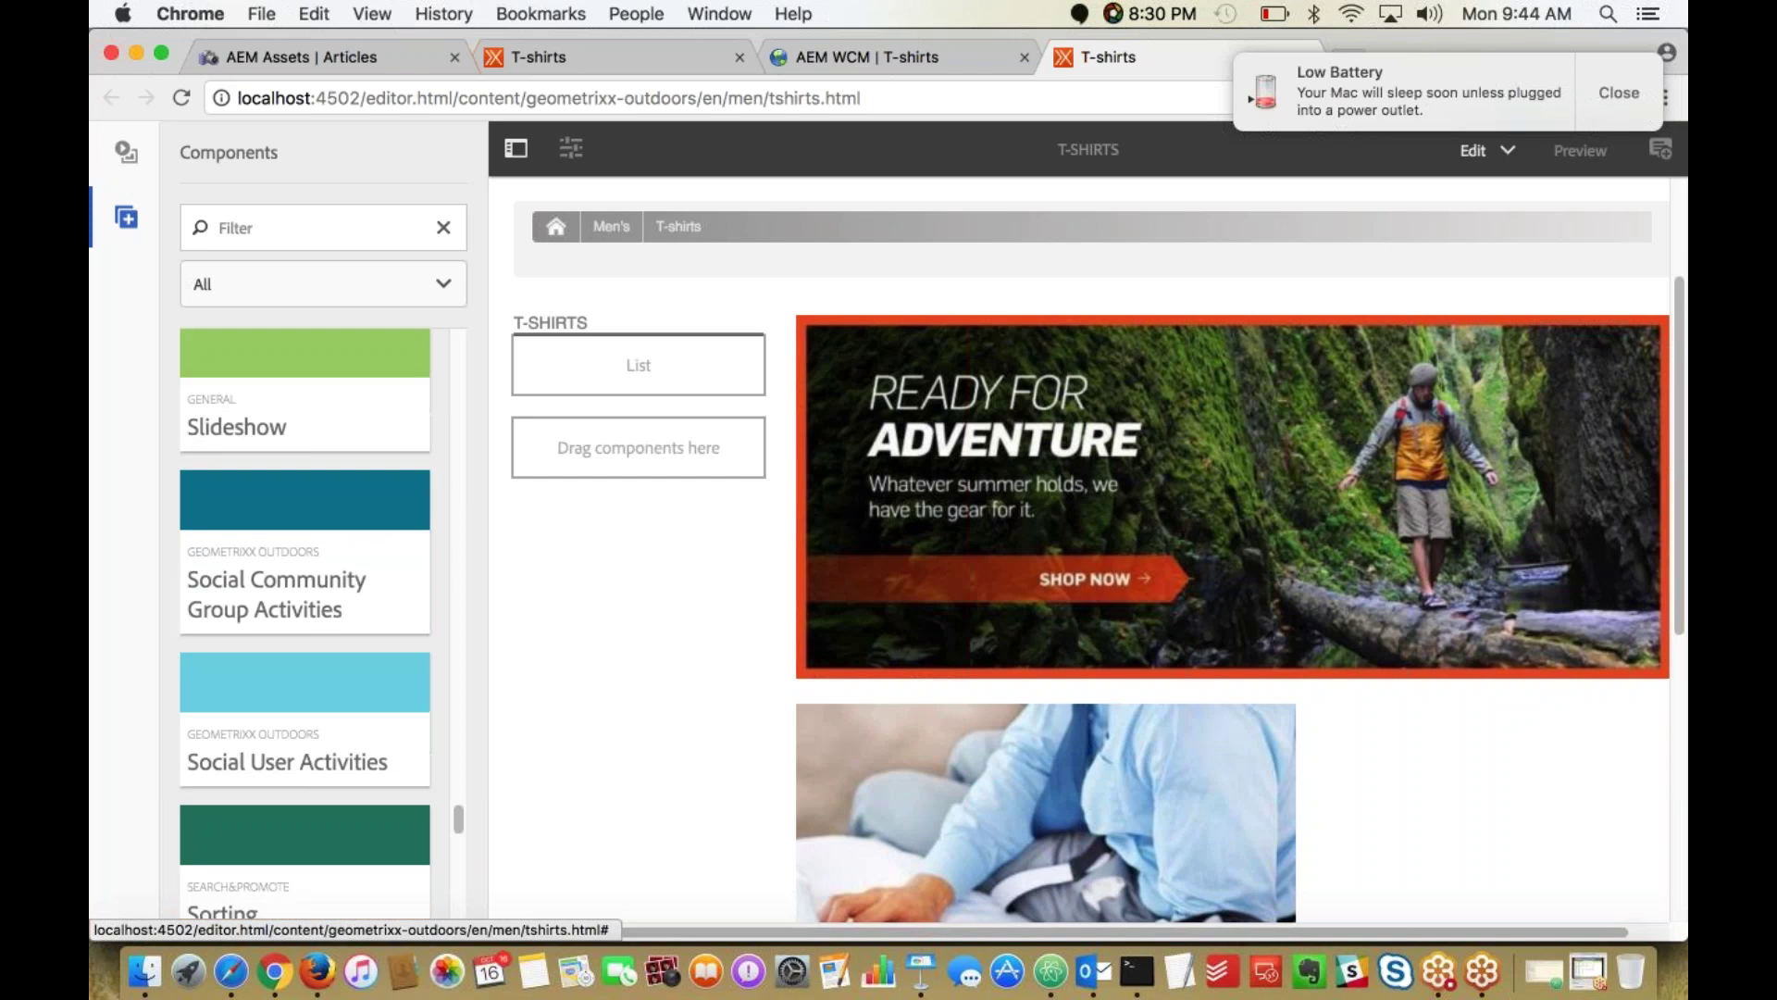
pyautogui.scroll(10, 305, 611)
pyautogui.scroll(10, 305, 610)
pyautogui.scroll(10, 306, 610)
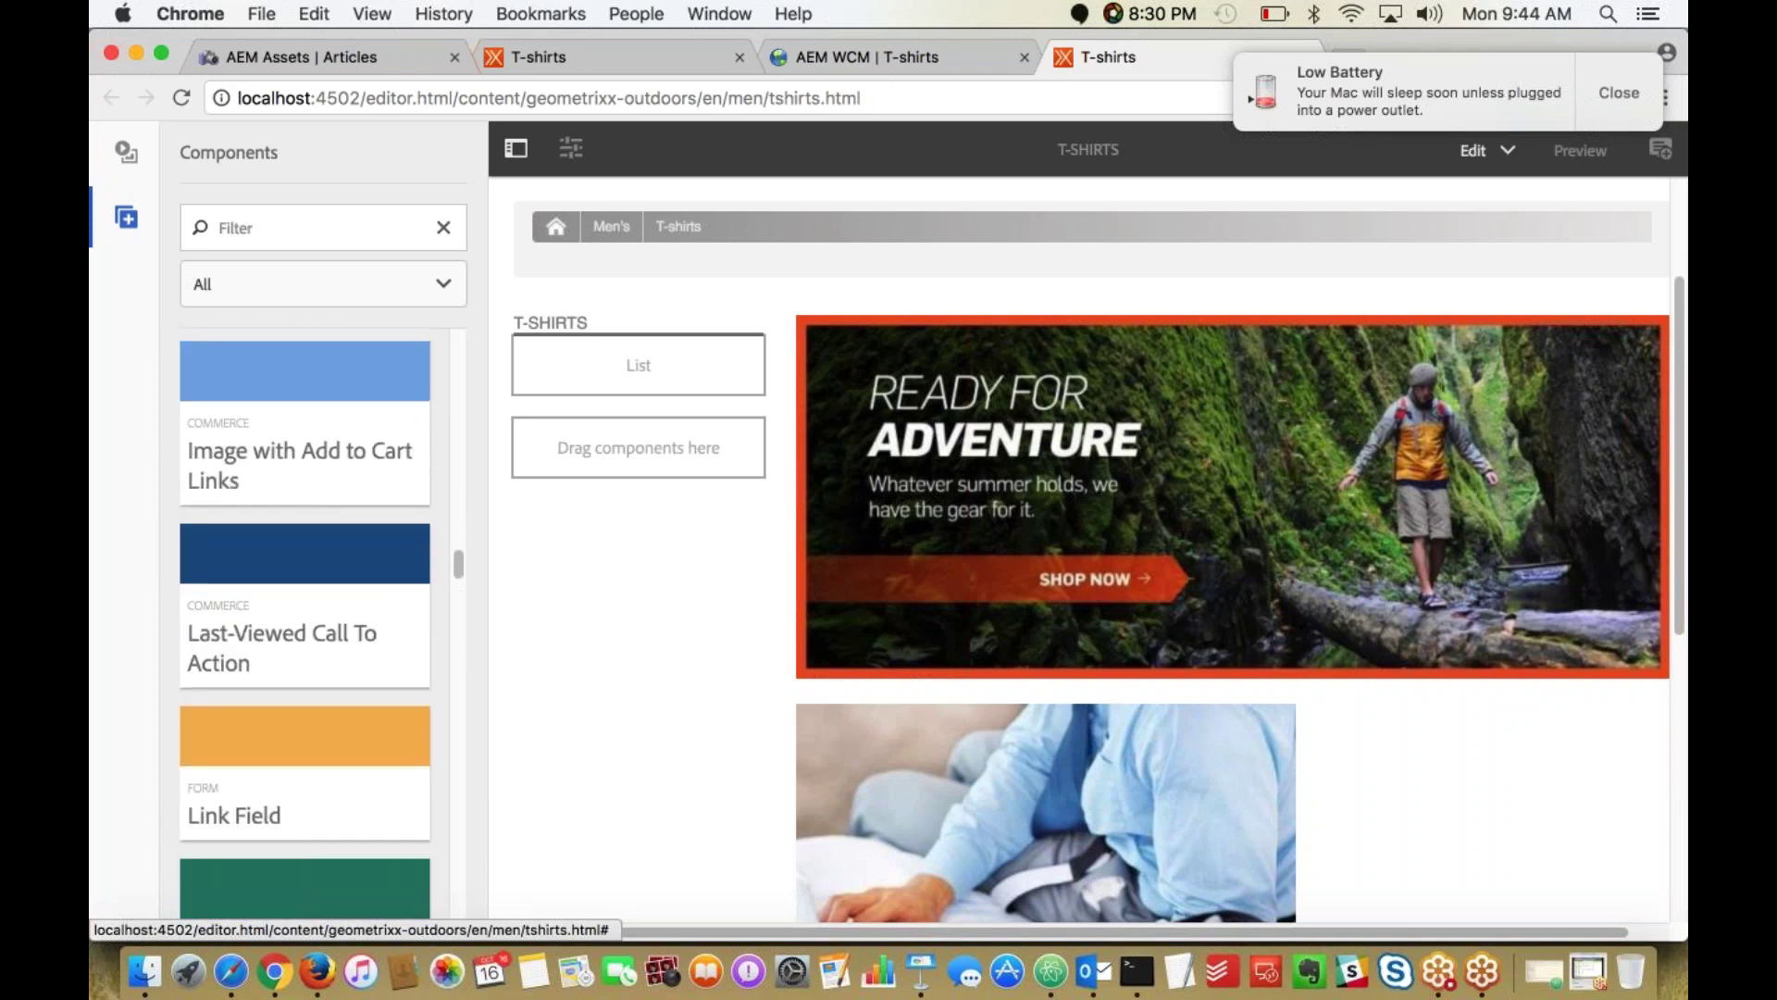
pyautogui.scroll(10, 306, 611)
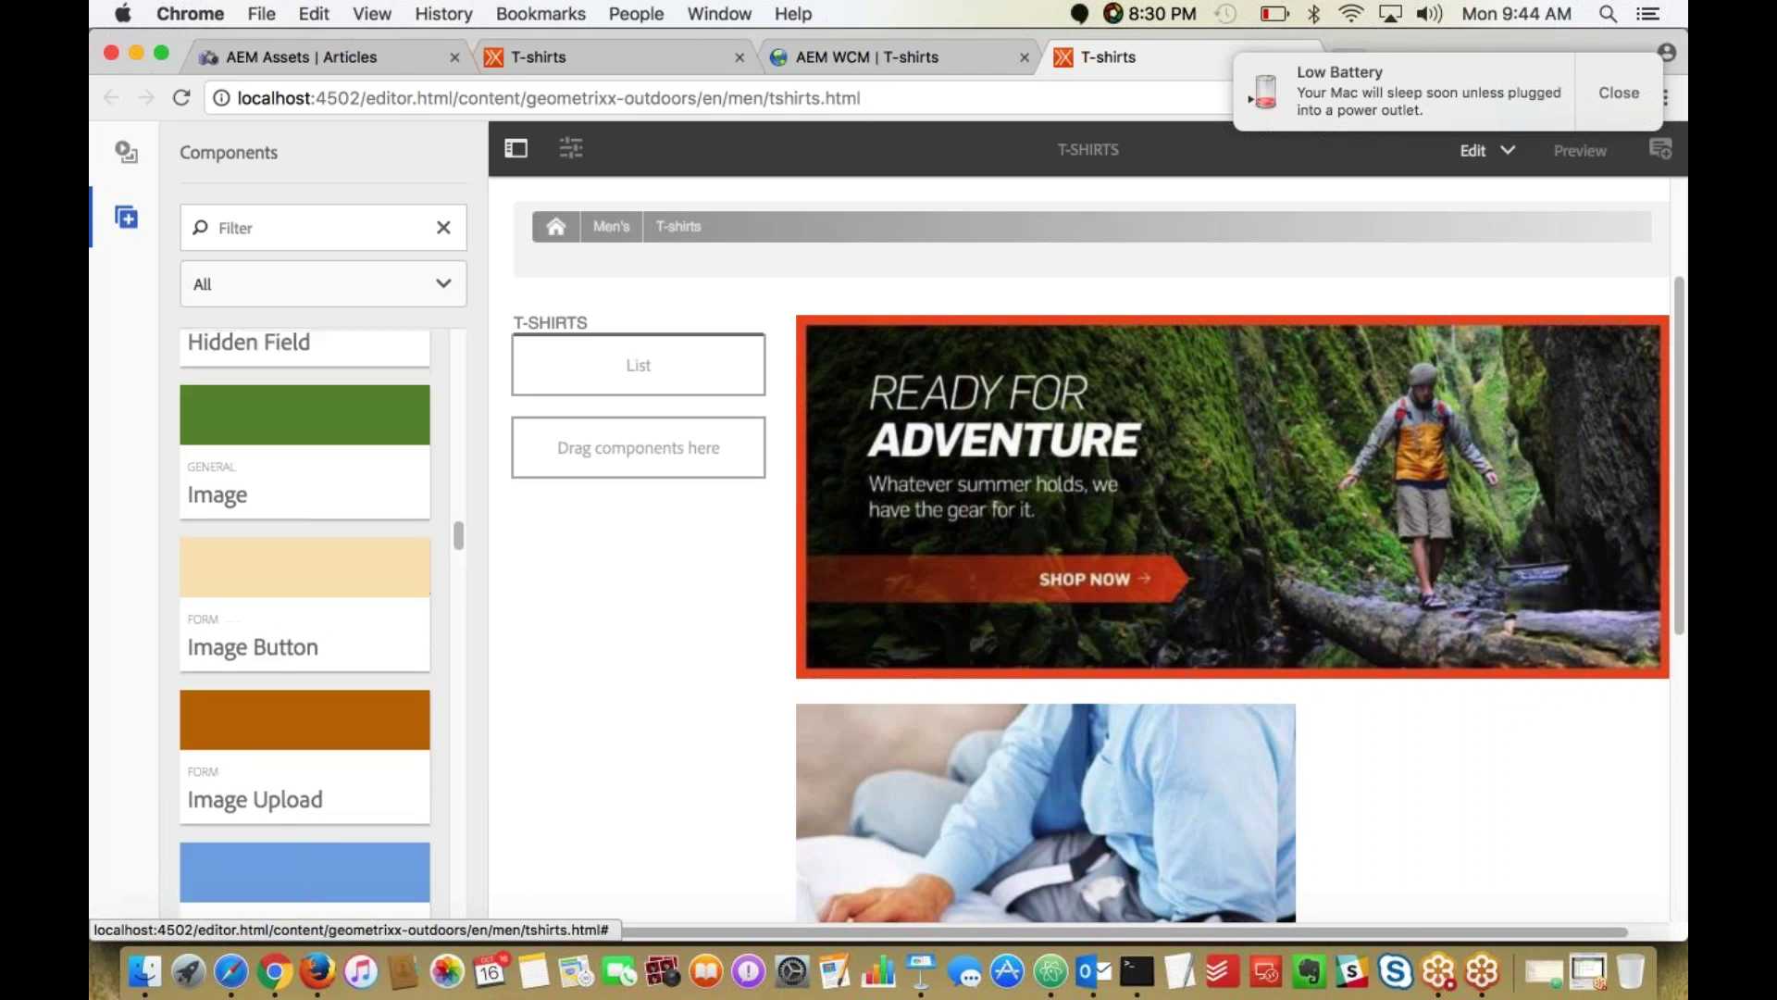
pyautogui.moveTo(290, 482); pyautogui.dragTo(1219, 718)
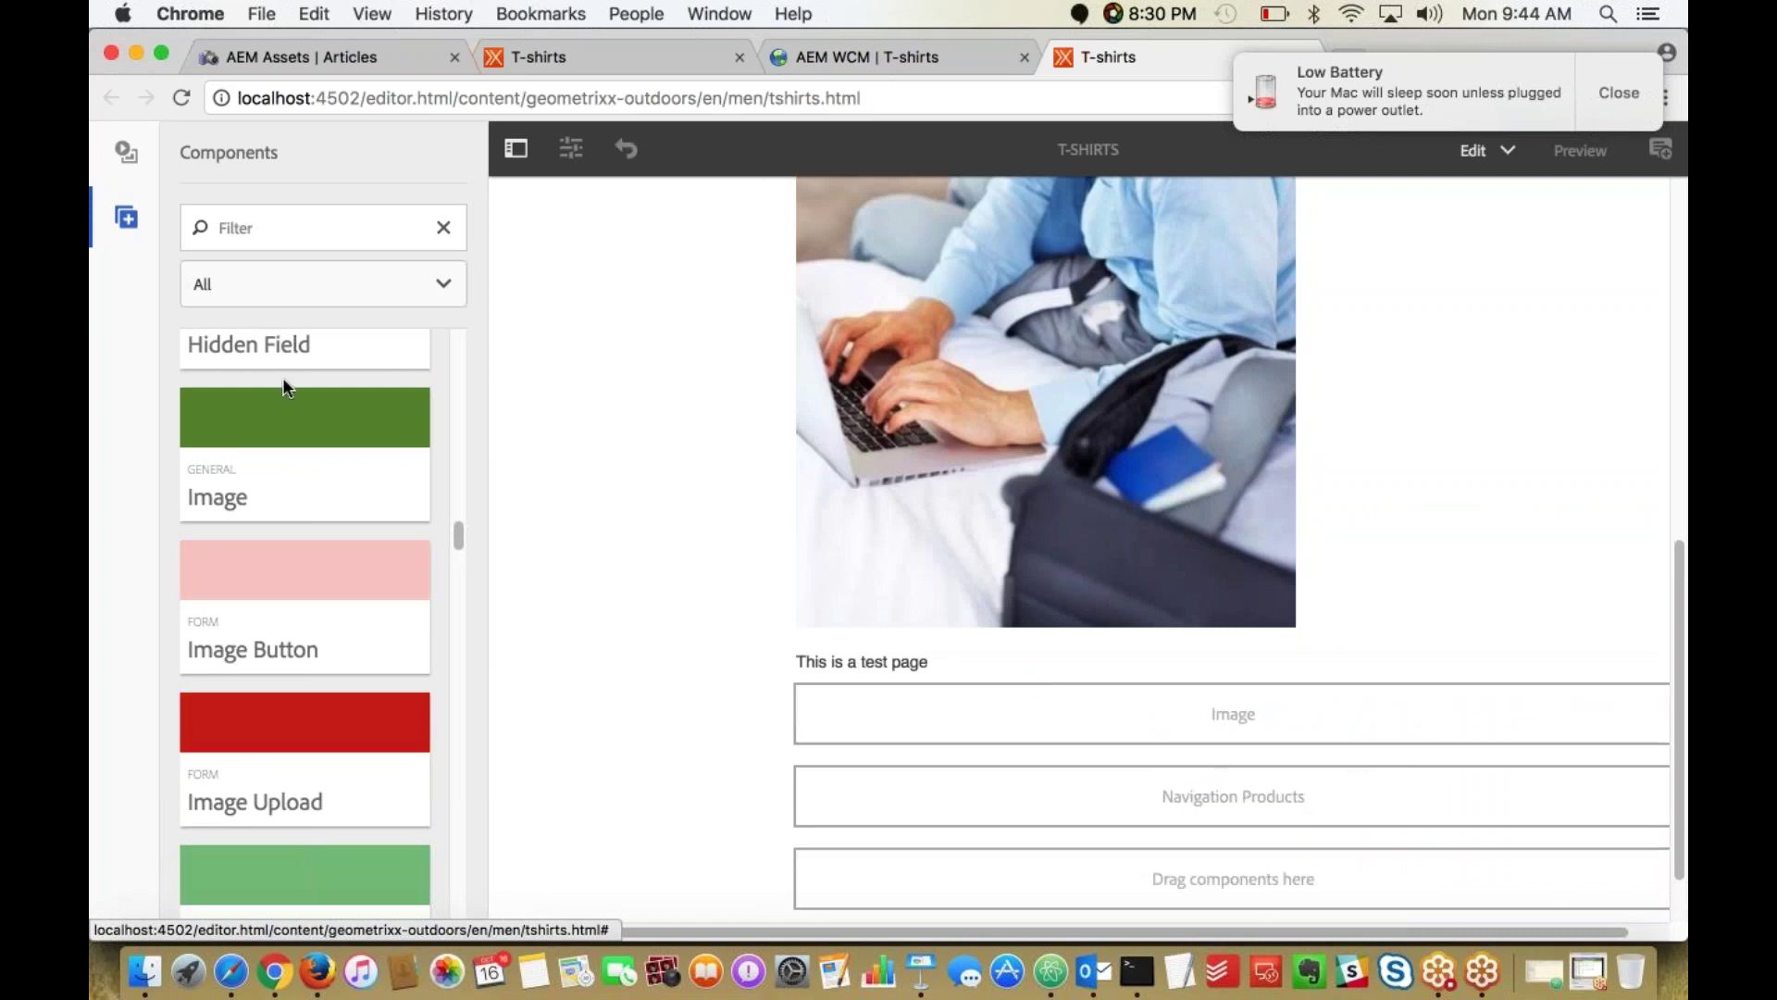
# - Drag the uploaded screenshot from Assets into the new Image component
pyautogui.click(126, 152)
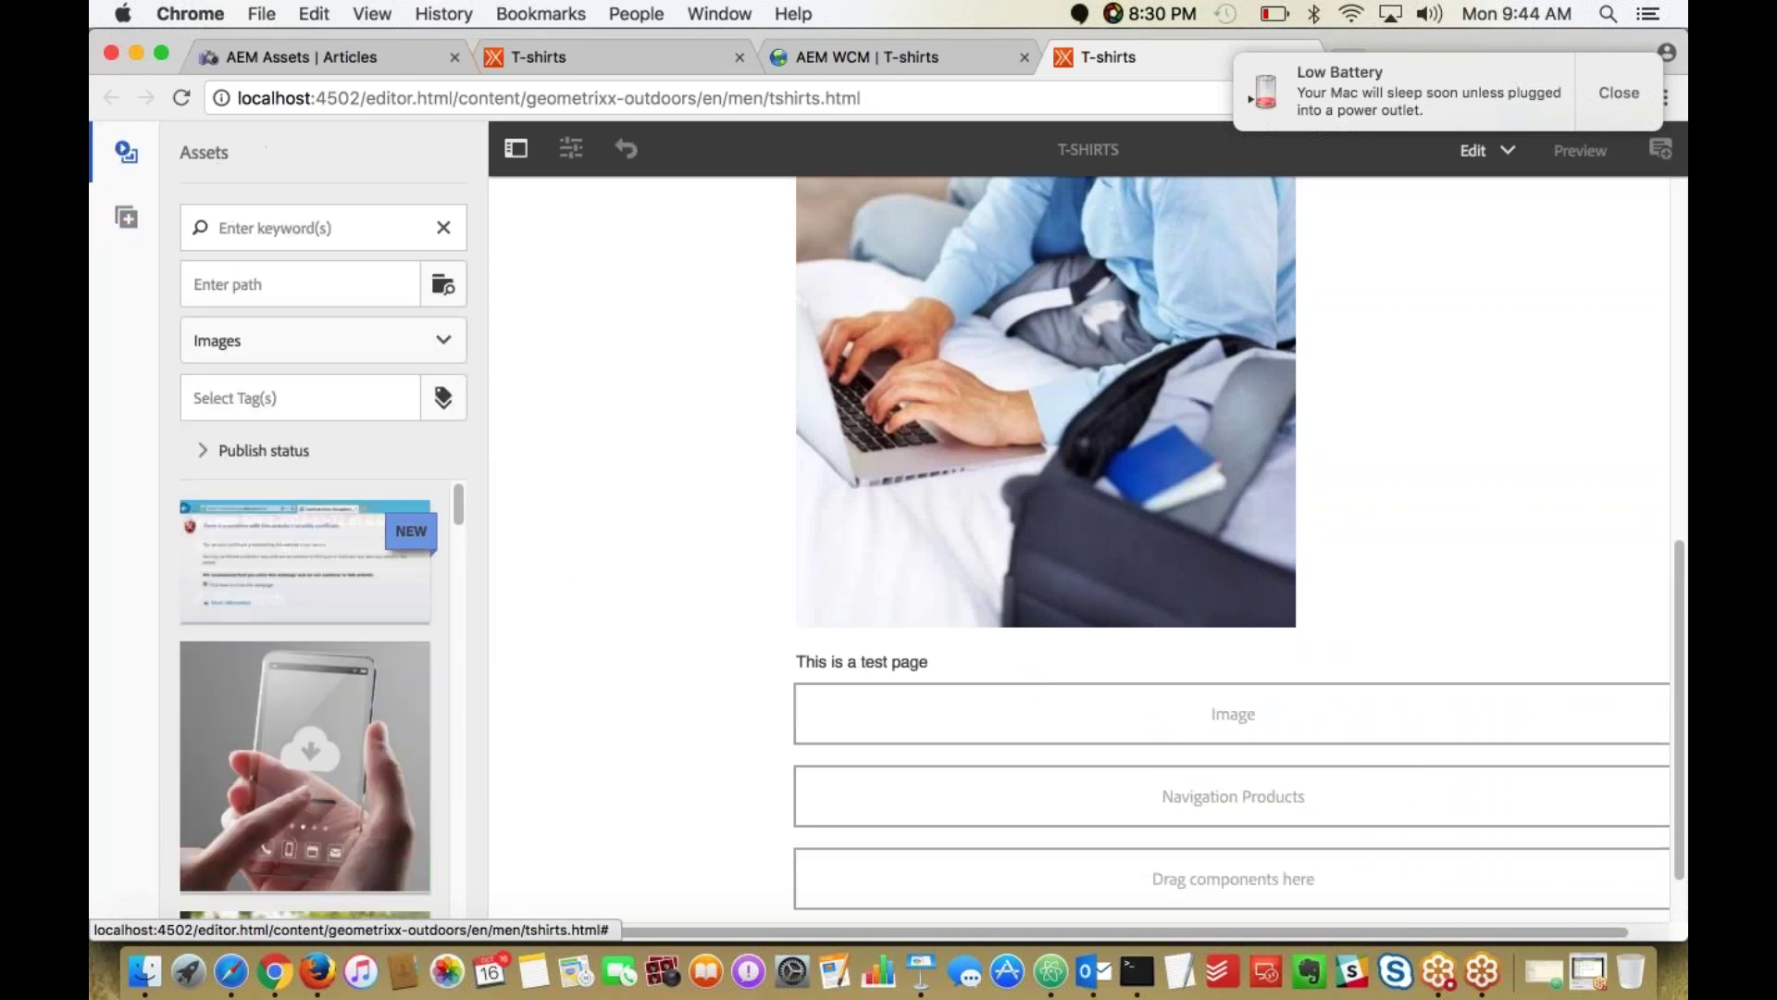
pyautogui.moveTo(298, 568); pyautogui.dragTo(1122, 724)
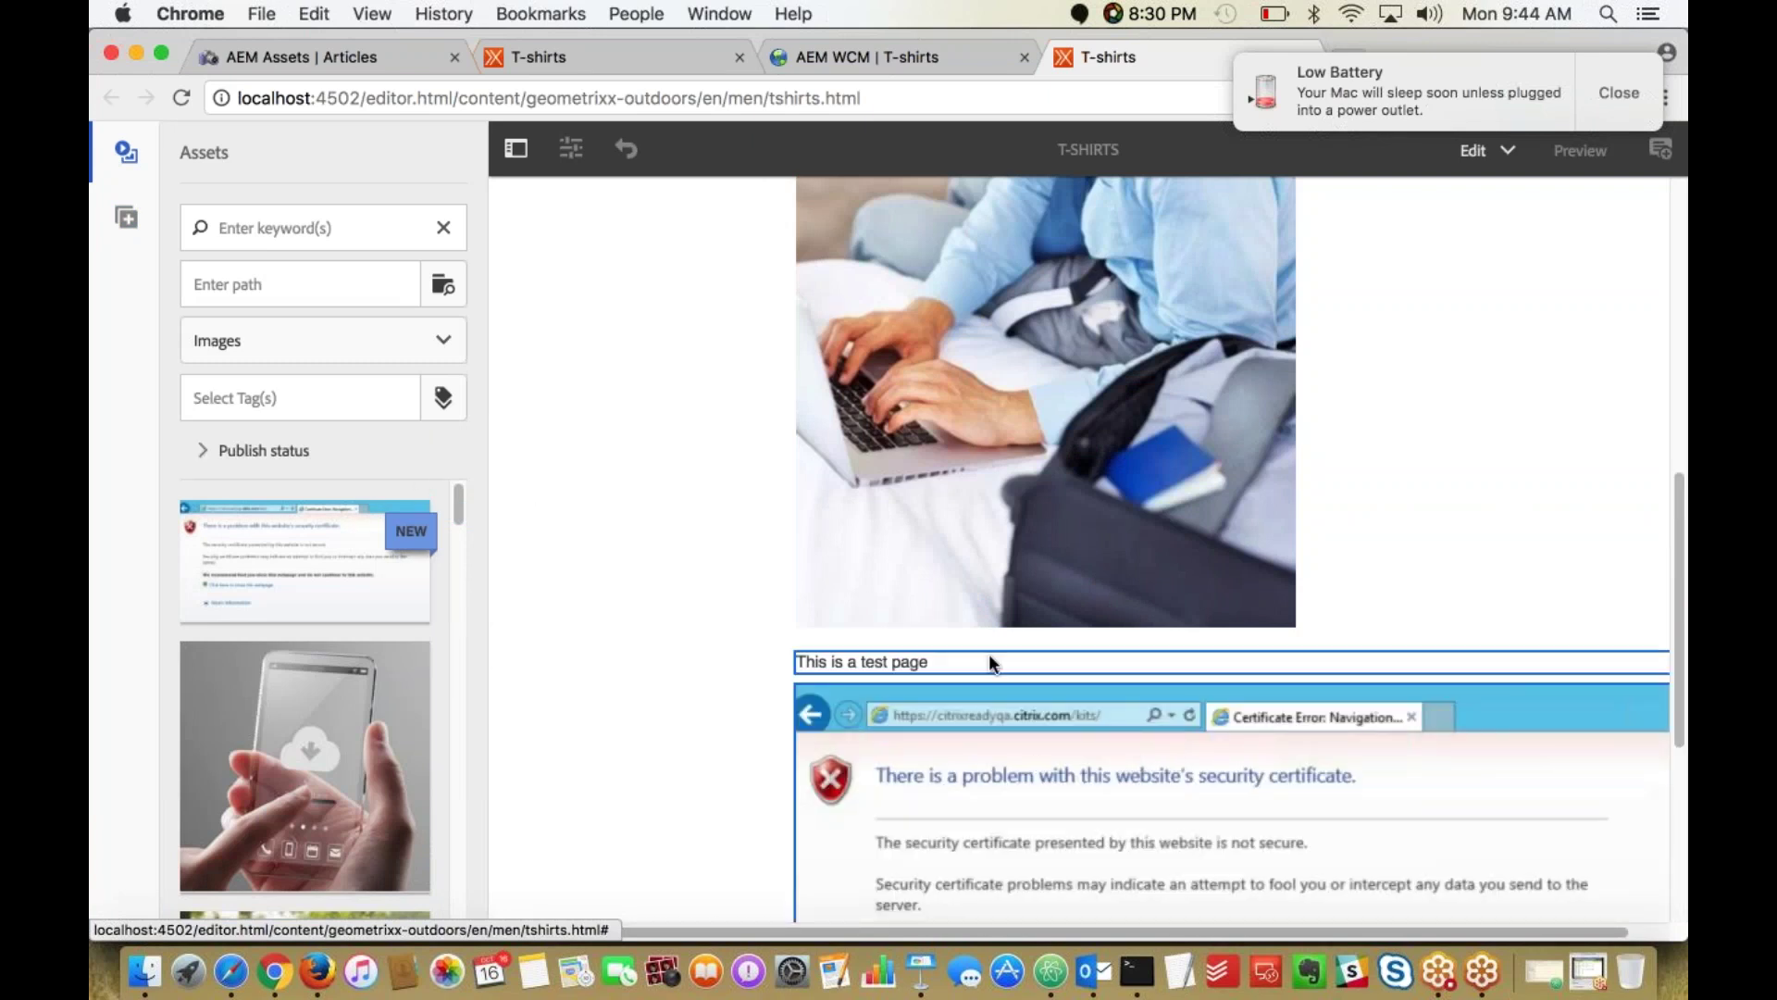
pyautogui.scroll(-5, 989, 654)
pyautogui.scroll(10, 989, 654)
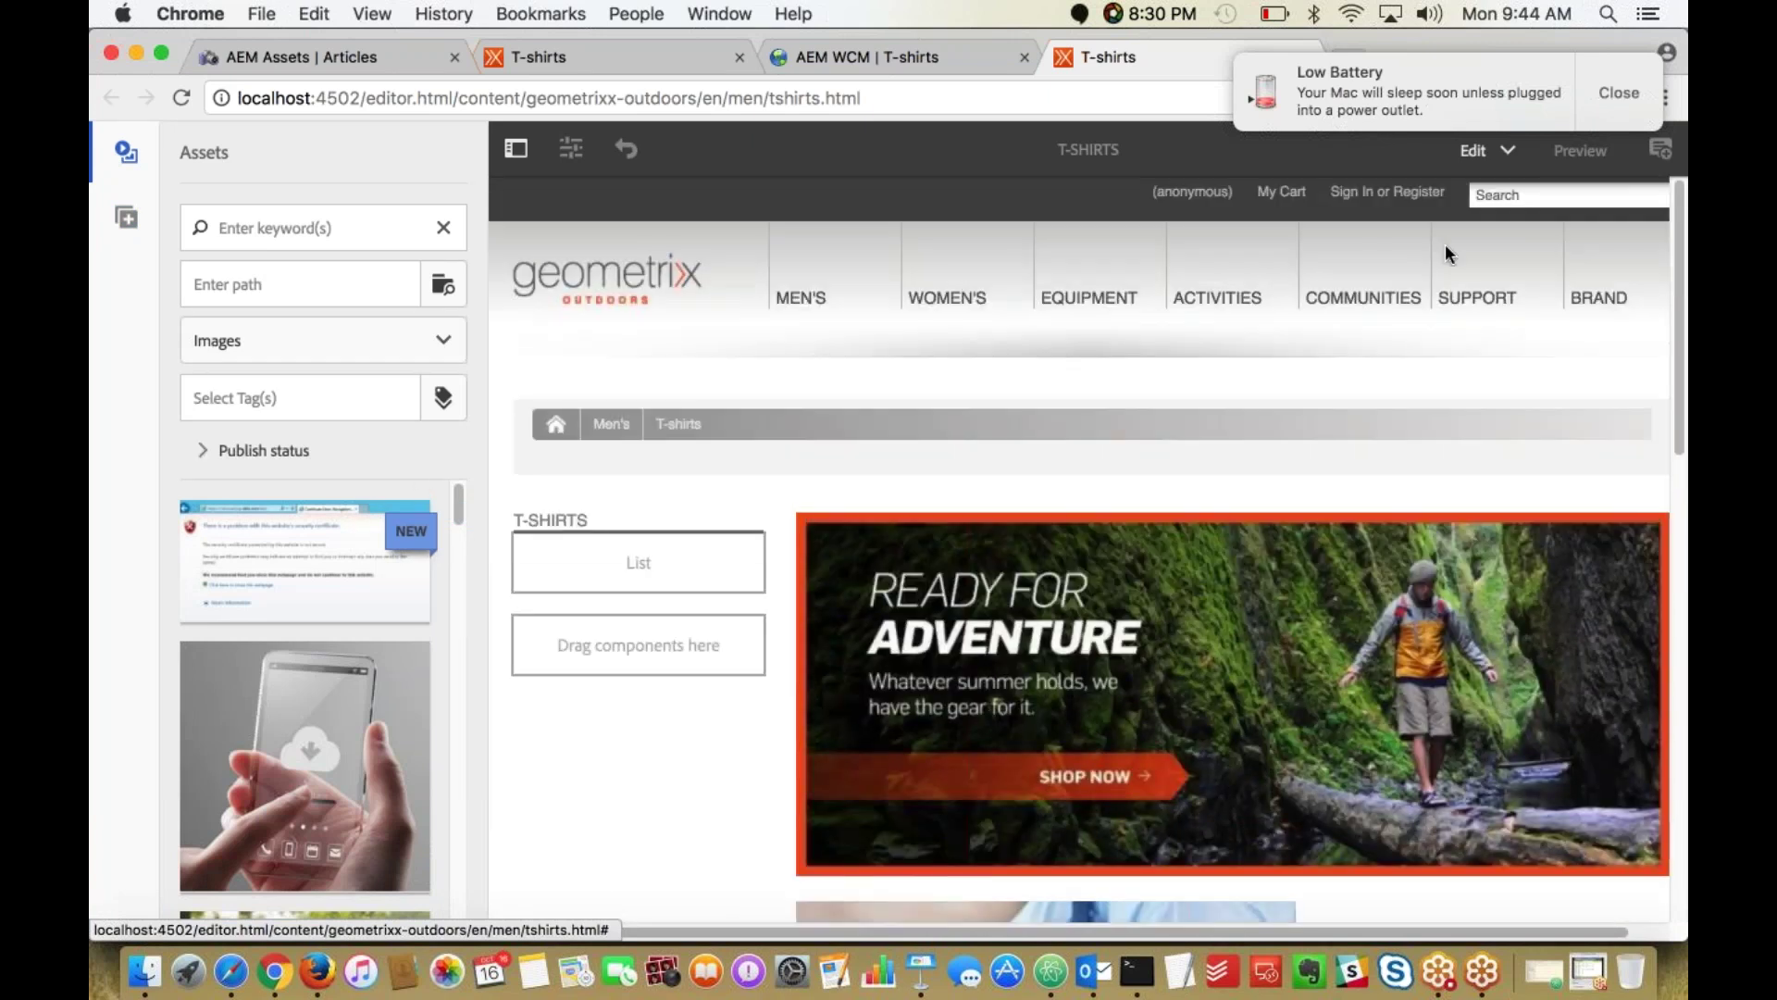
pyautogui.click(1617, 94)
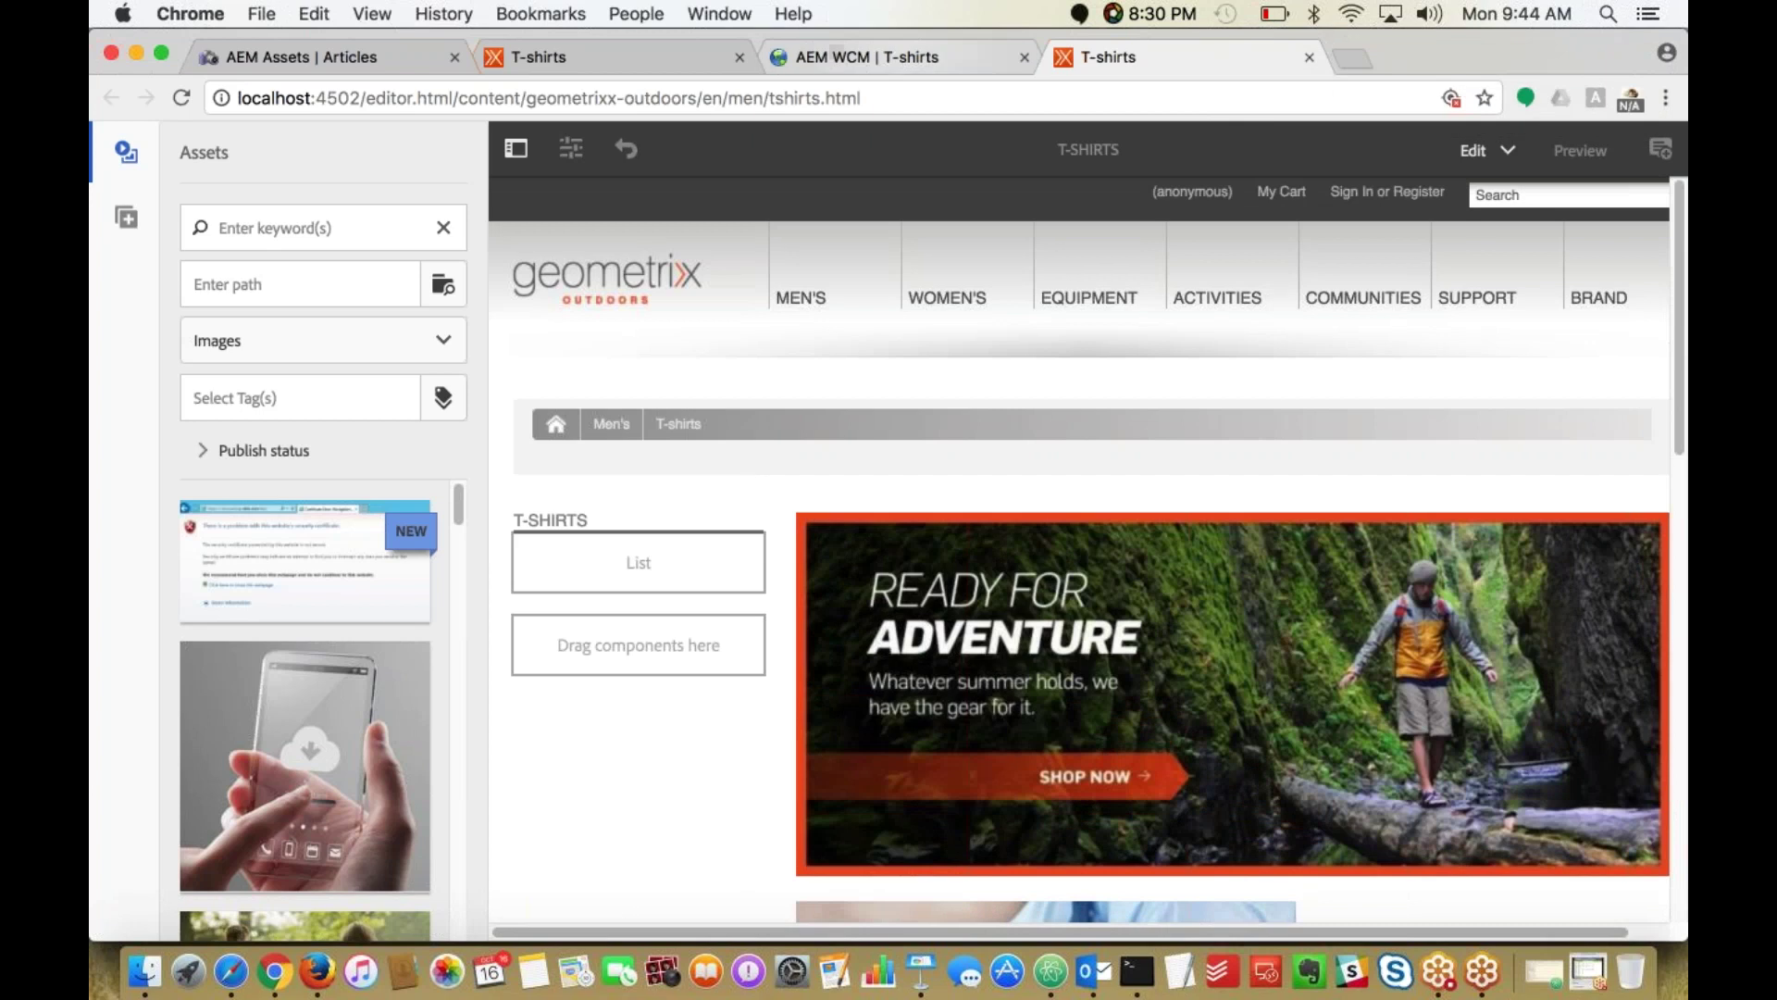
# - Check the published T-shirts page, then list the pages referencing the Screen Shot 2017 asset
pyautogui.click(631, 52)
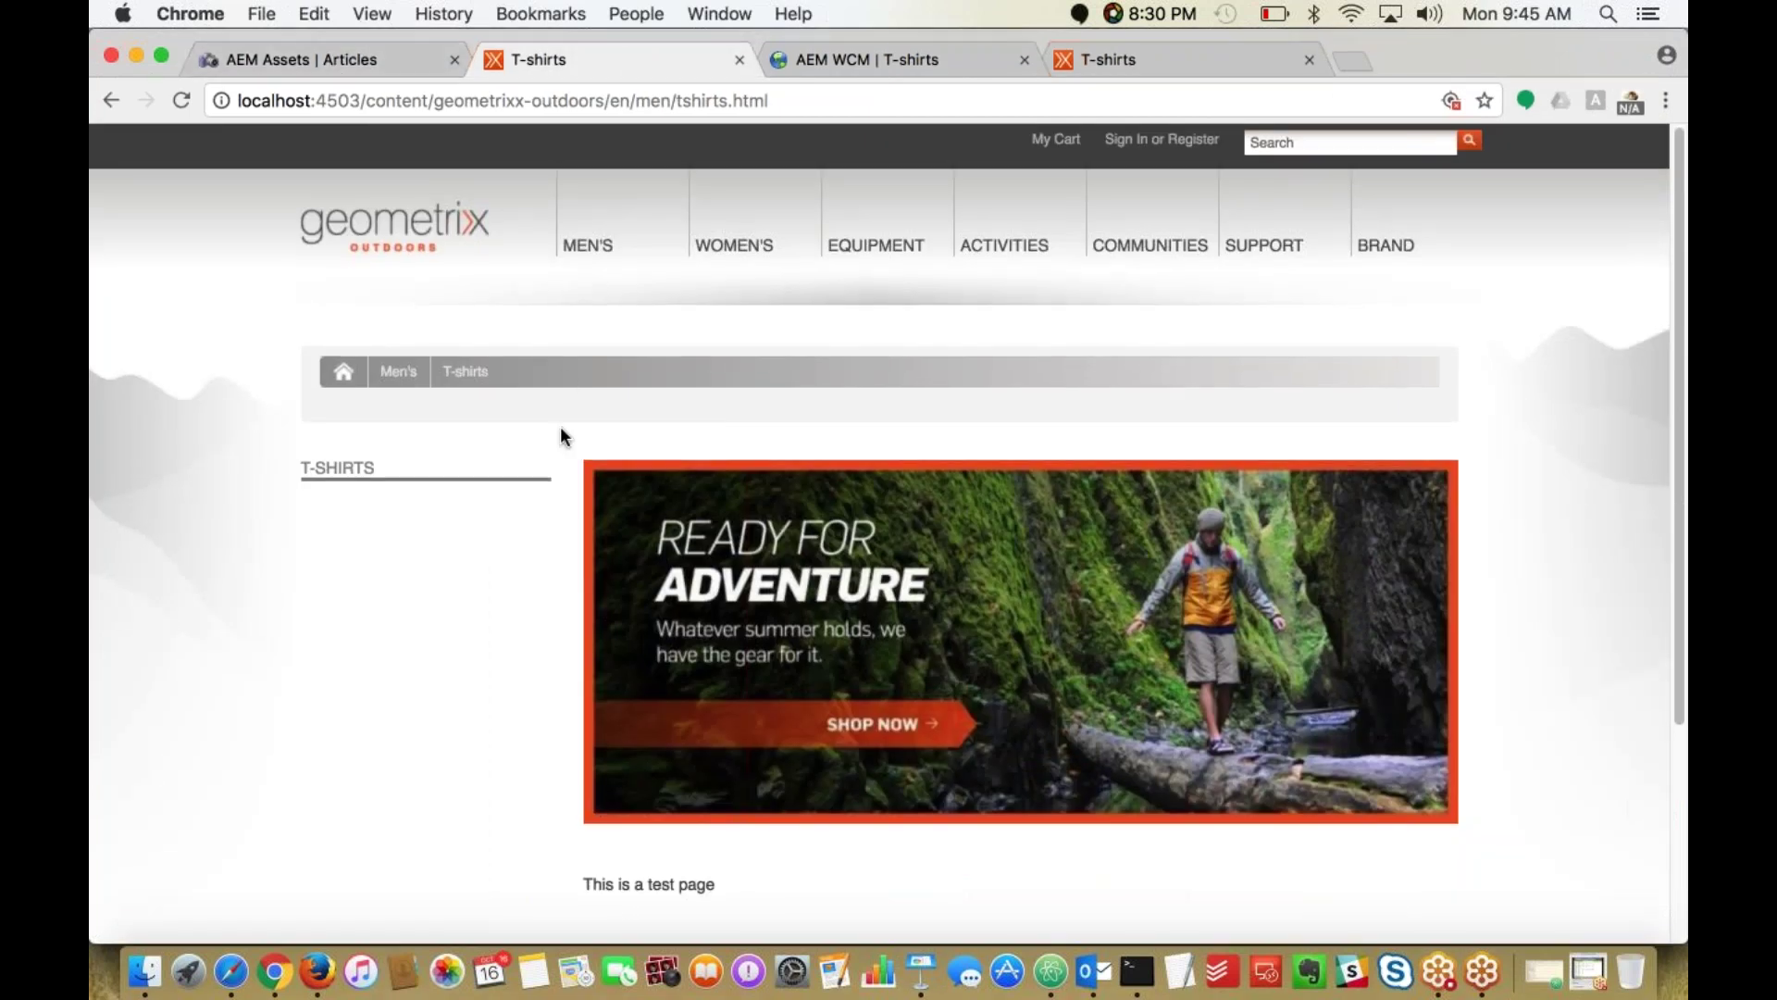
pyautogui.click(296, 59)
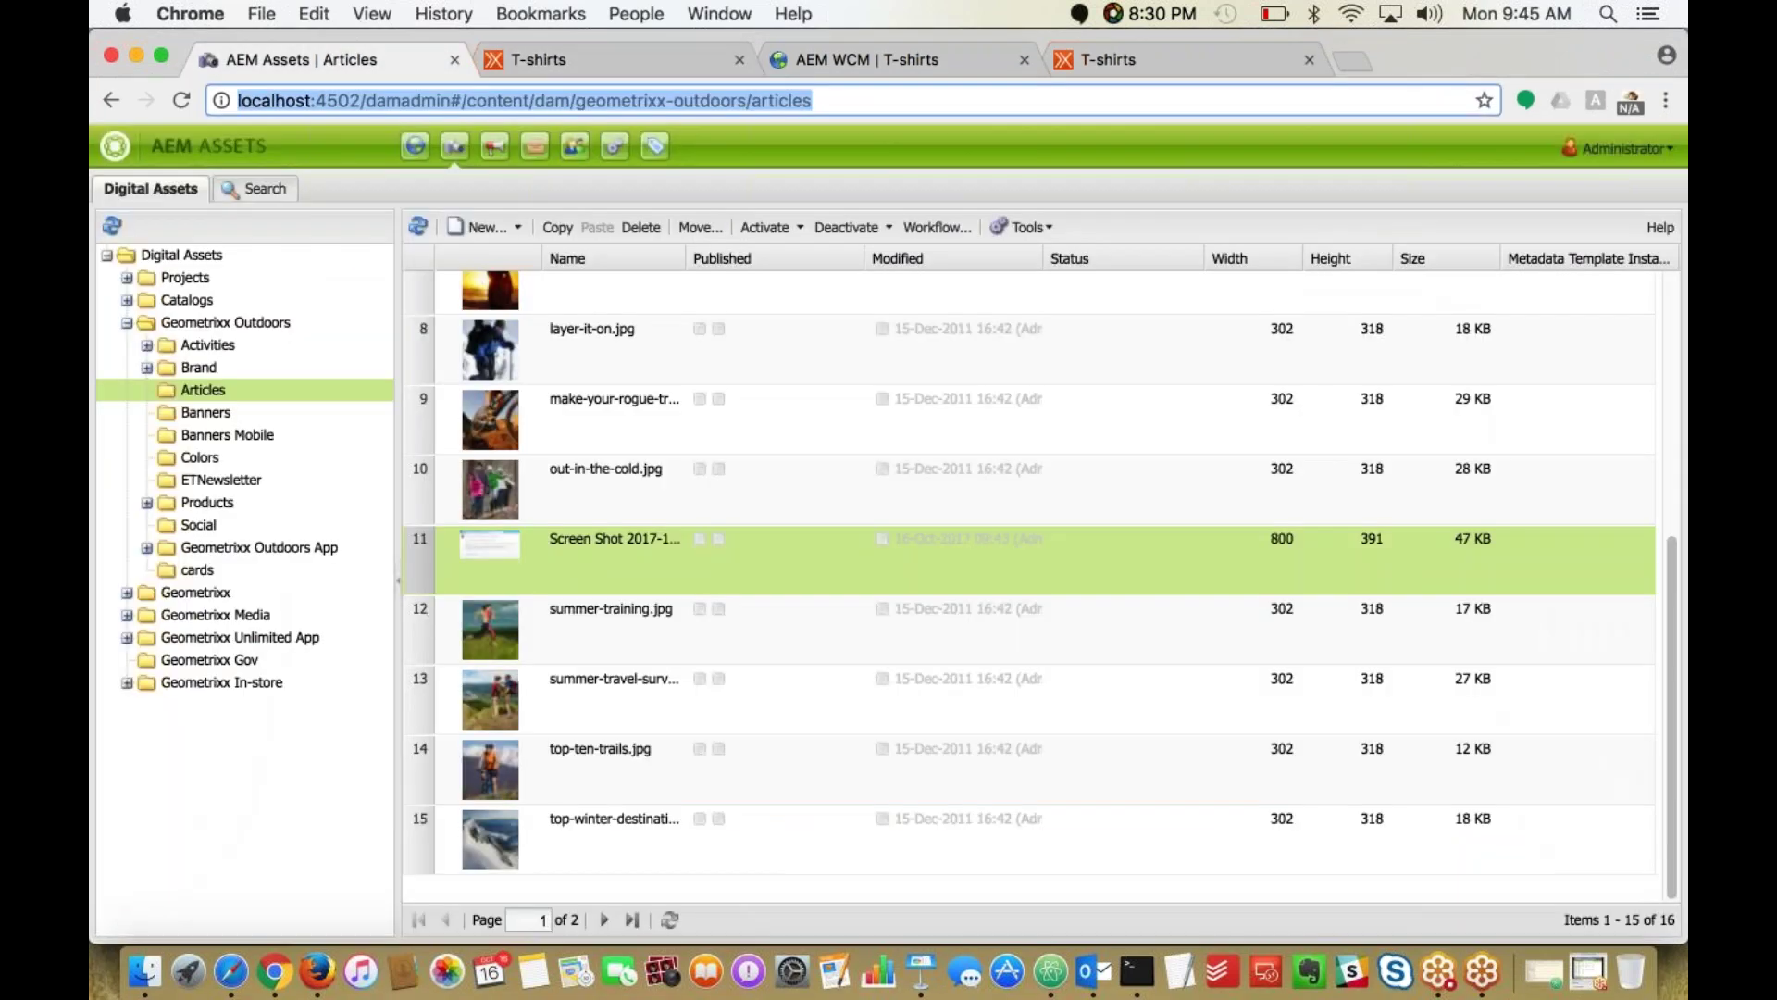
pyautogui.rightClick(670, 555)
pyautogui.click(614, 556)
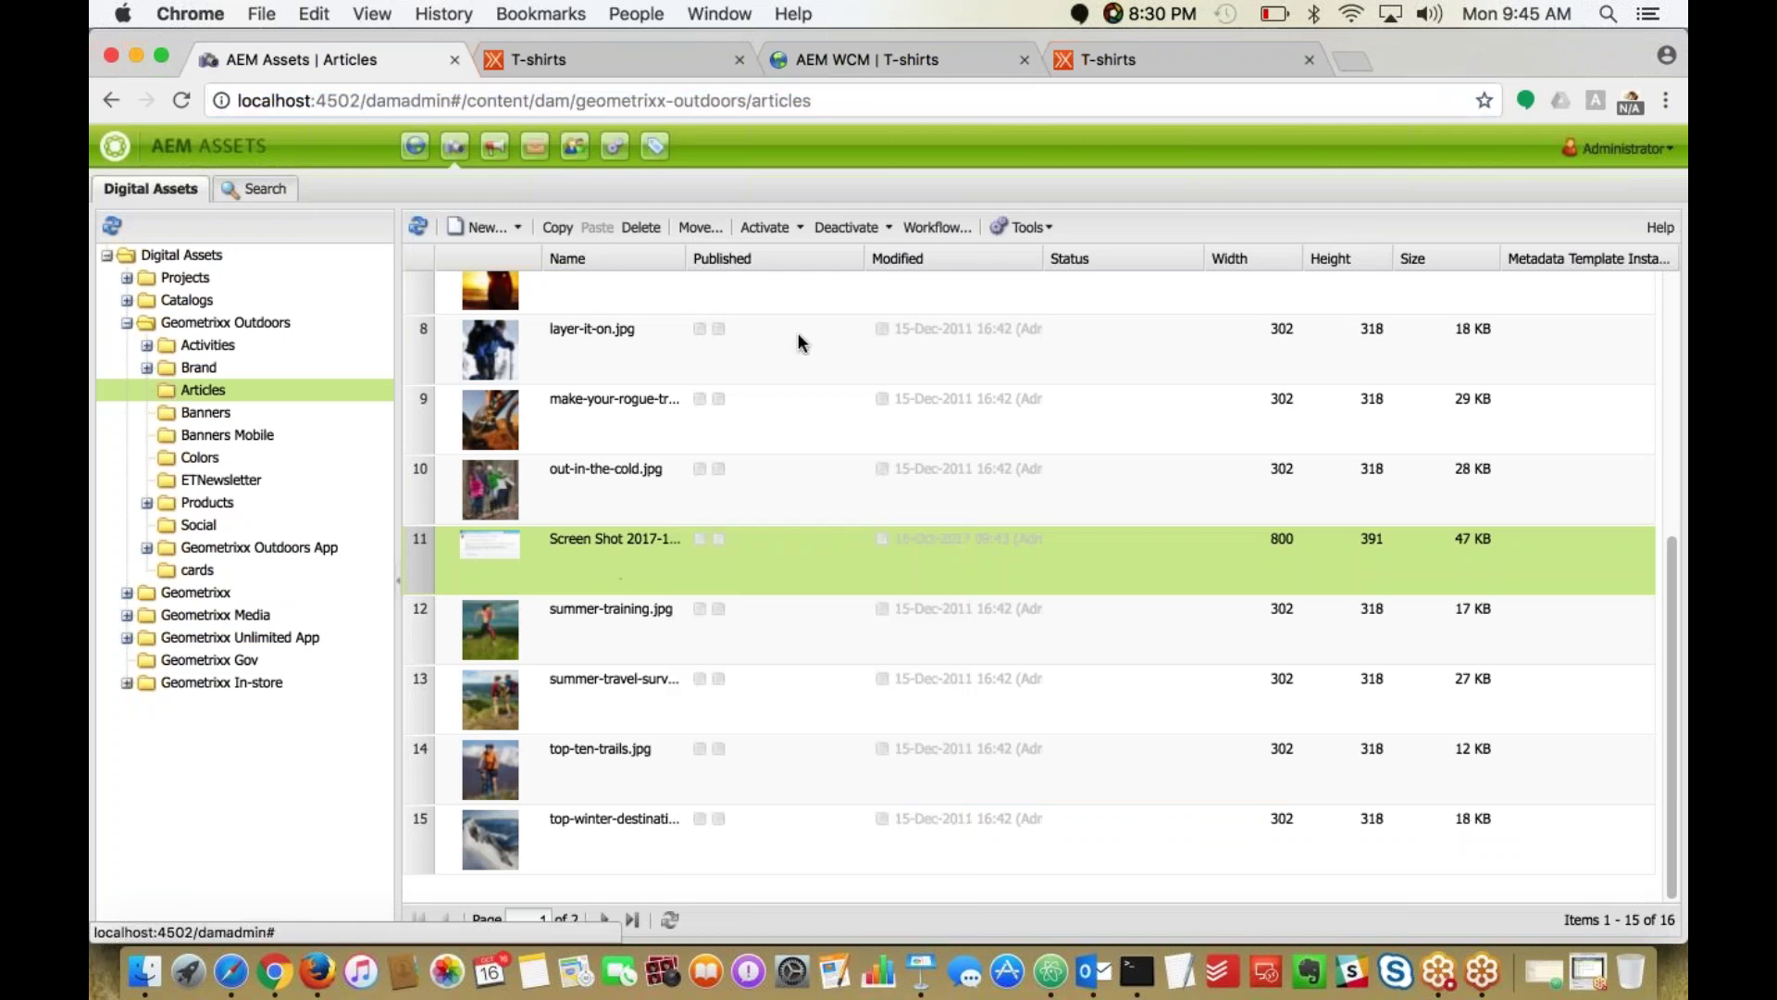
pyautogui.click(1022, 227)
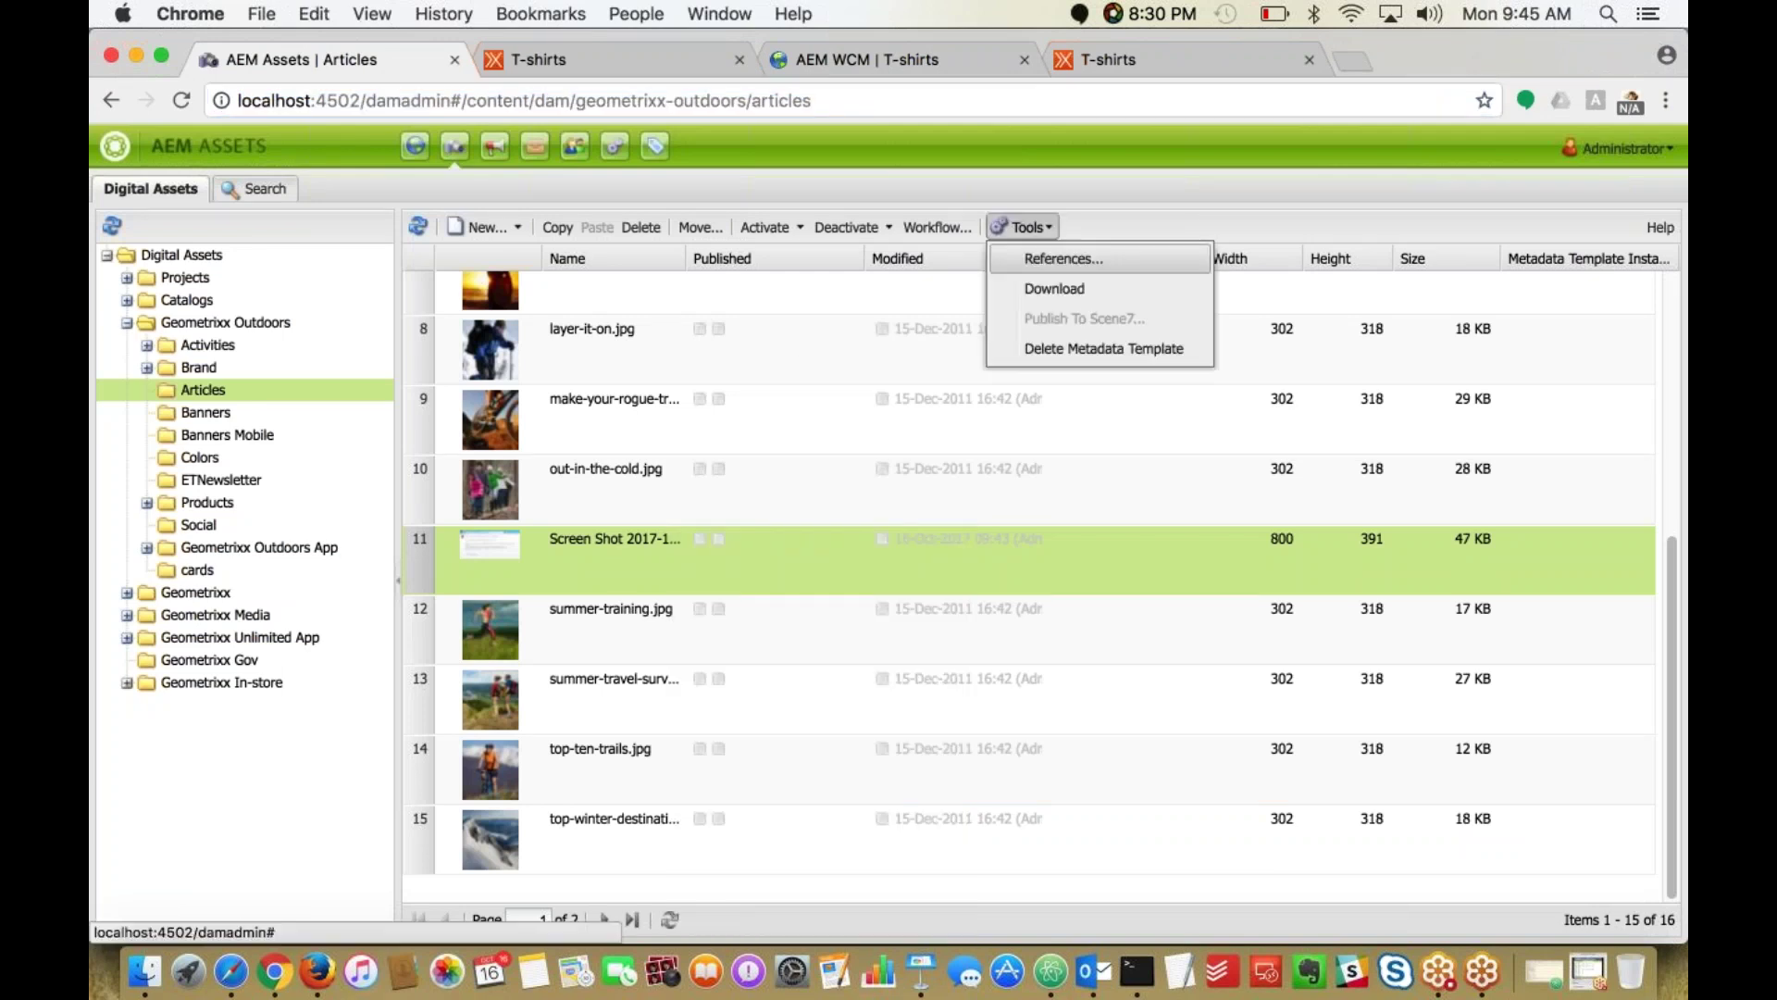
pyautogui.click(1064, 258)
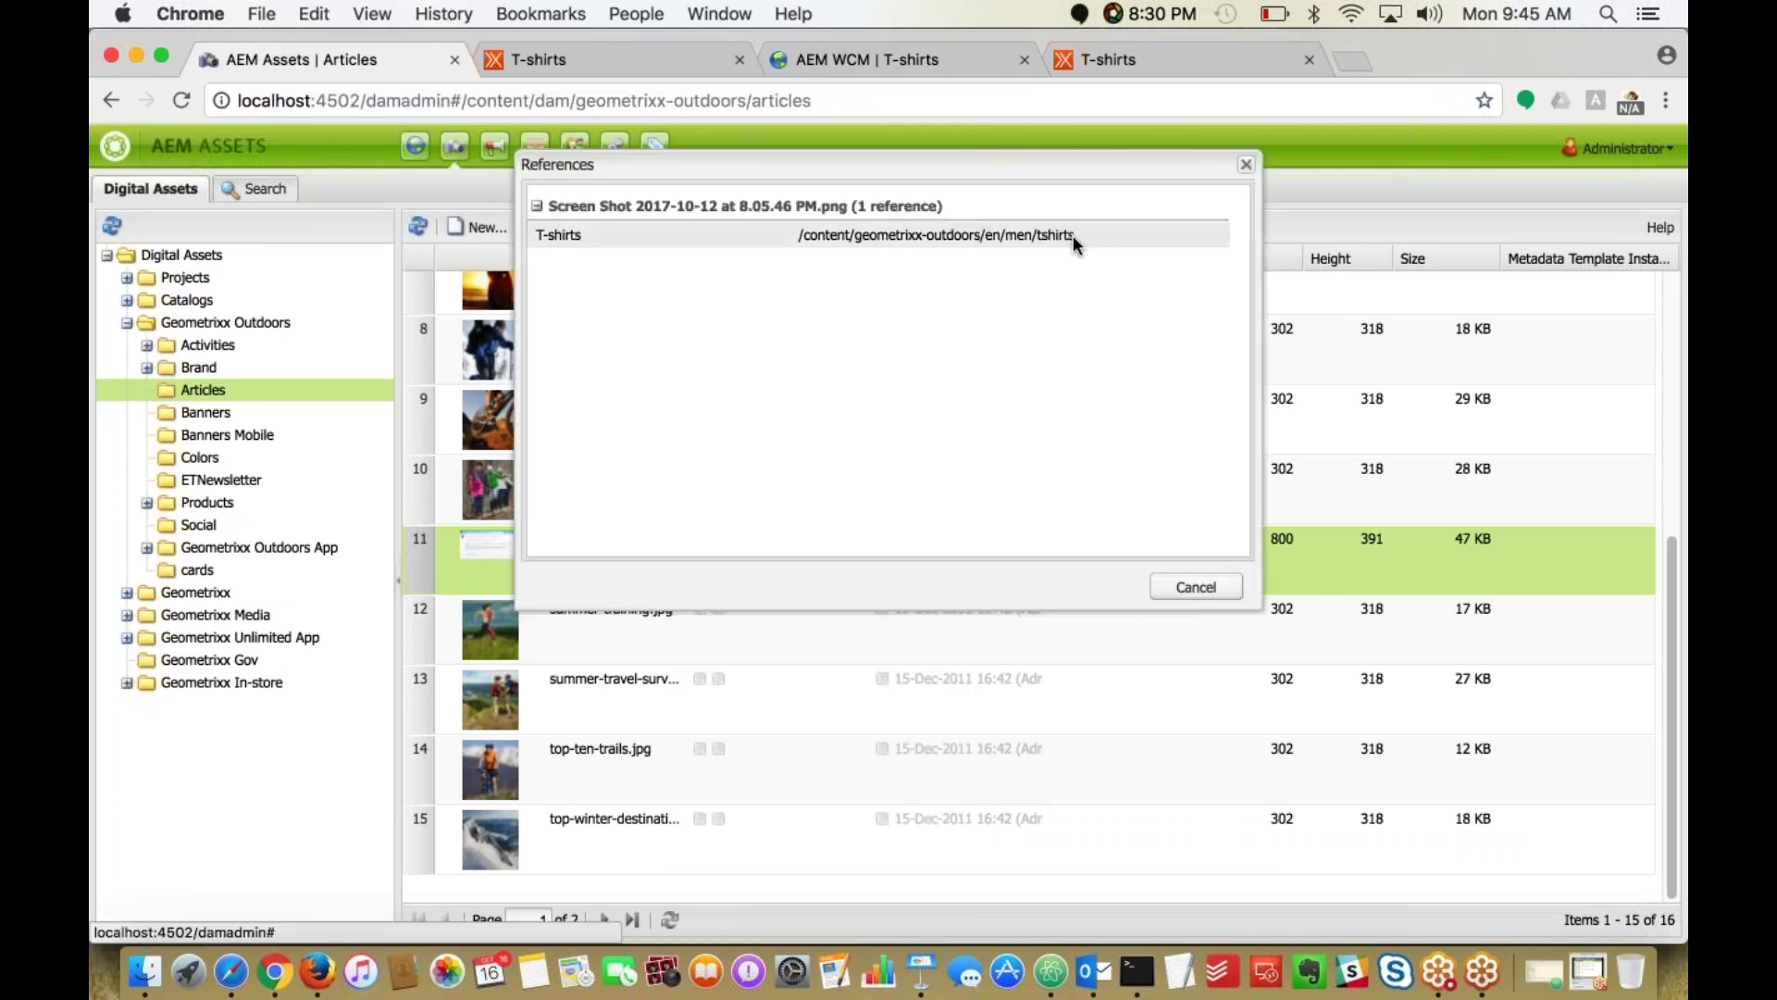